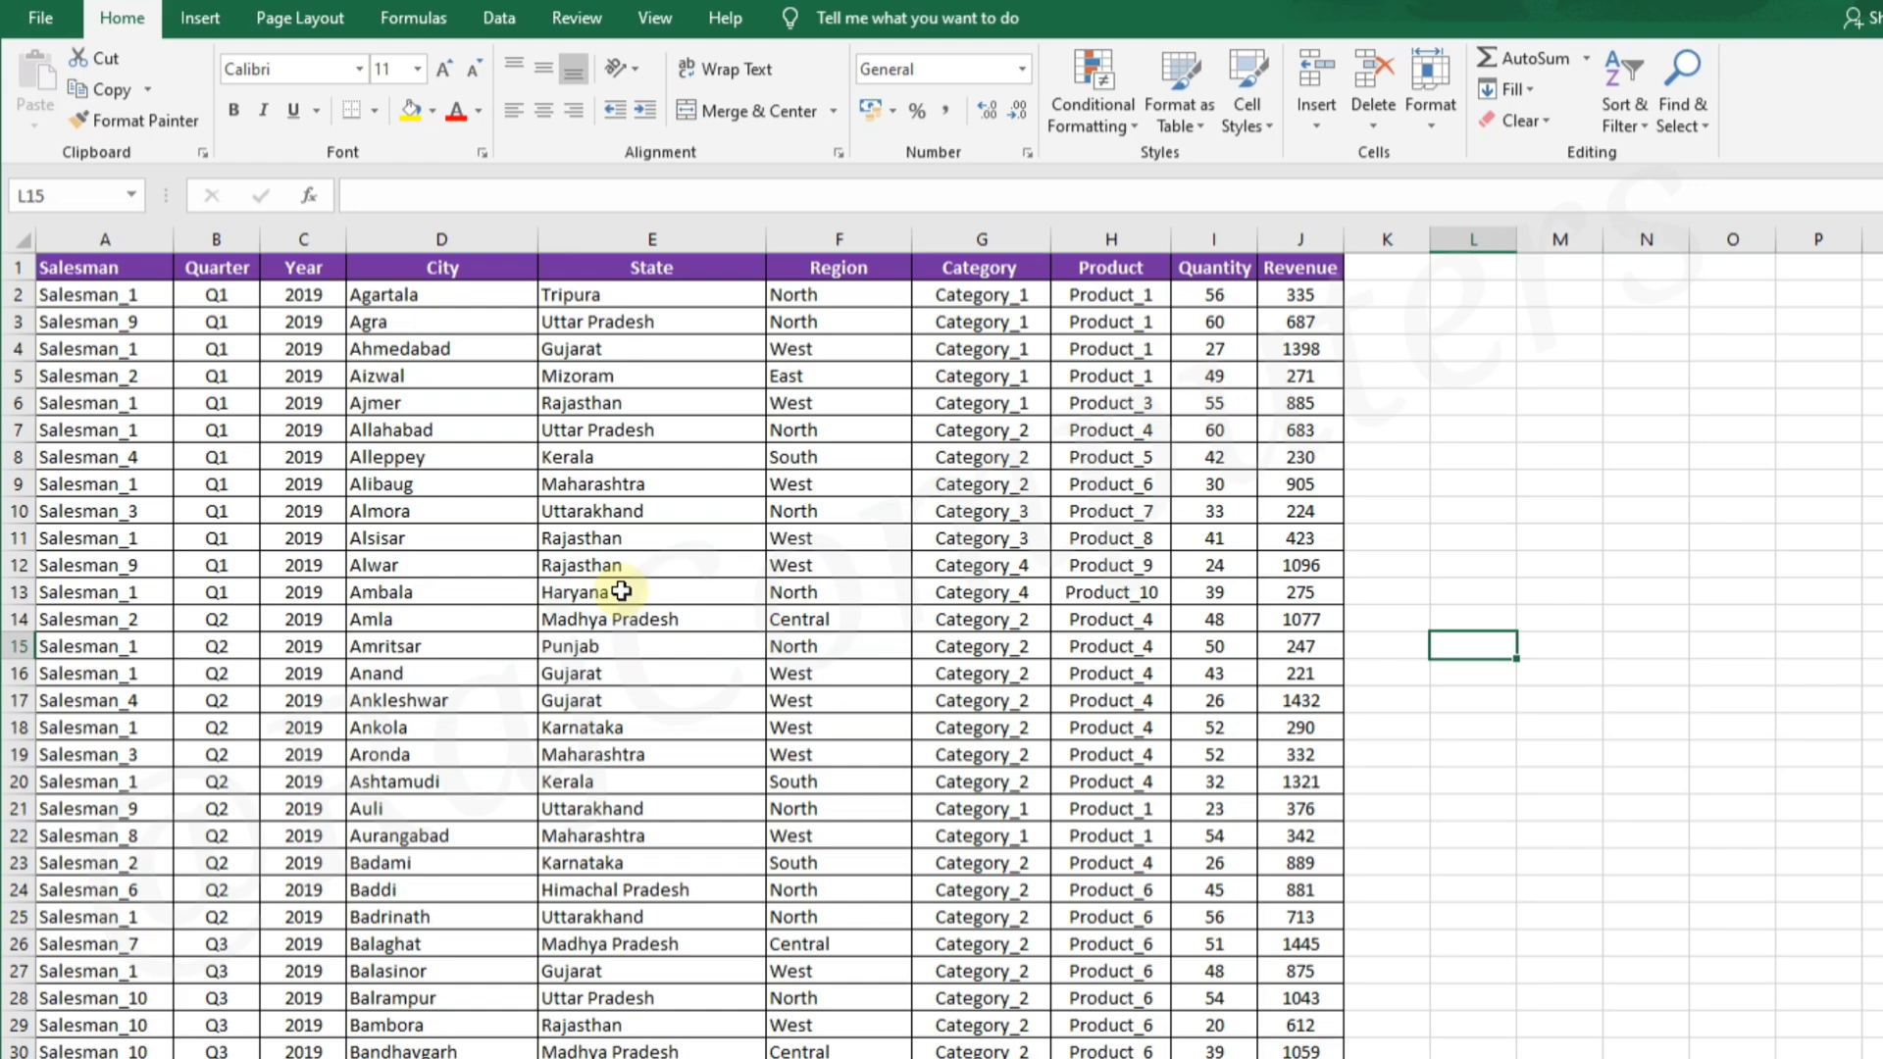
Insert a PivotChart with PivotTable on a new worksheet from the entire sales table, A1:J364 on Pivot Row Data
drag(107, 269, 1324, 830)
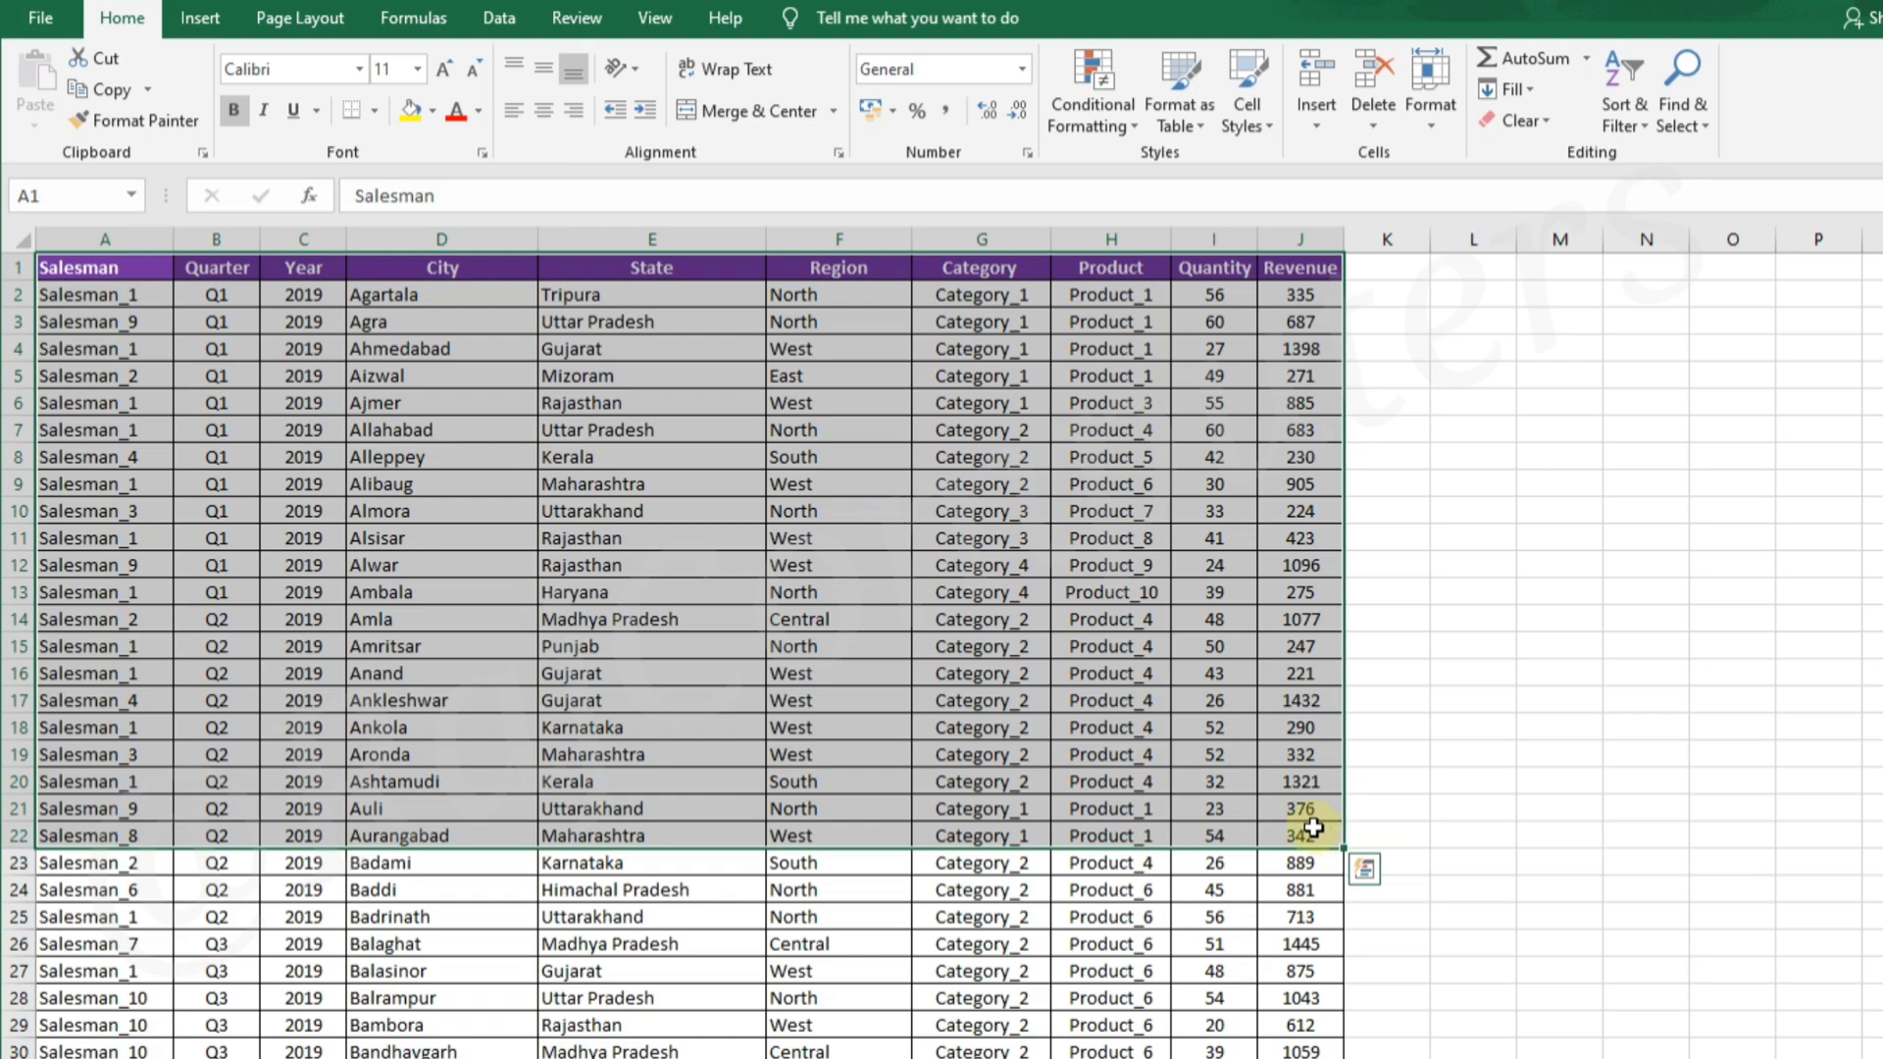
click(906, 880)
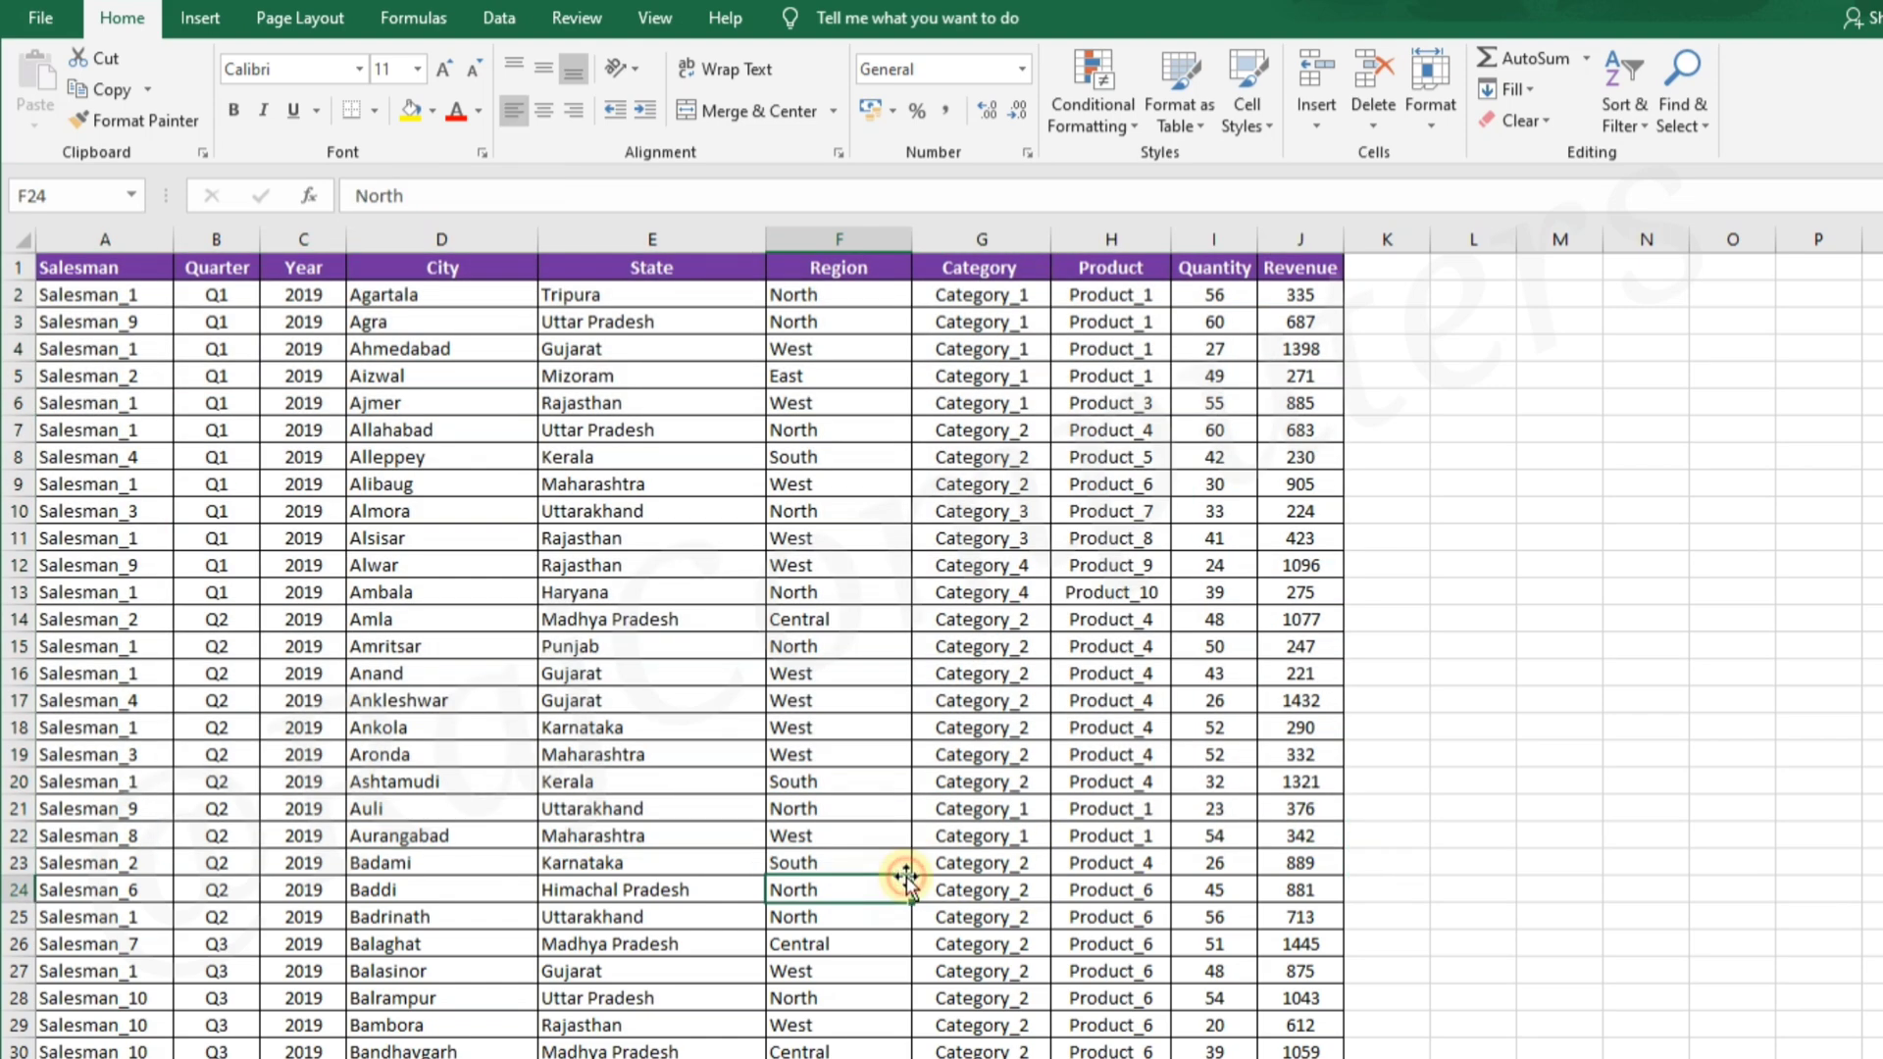
click(597, 589)
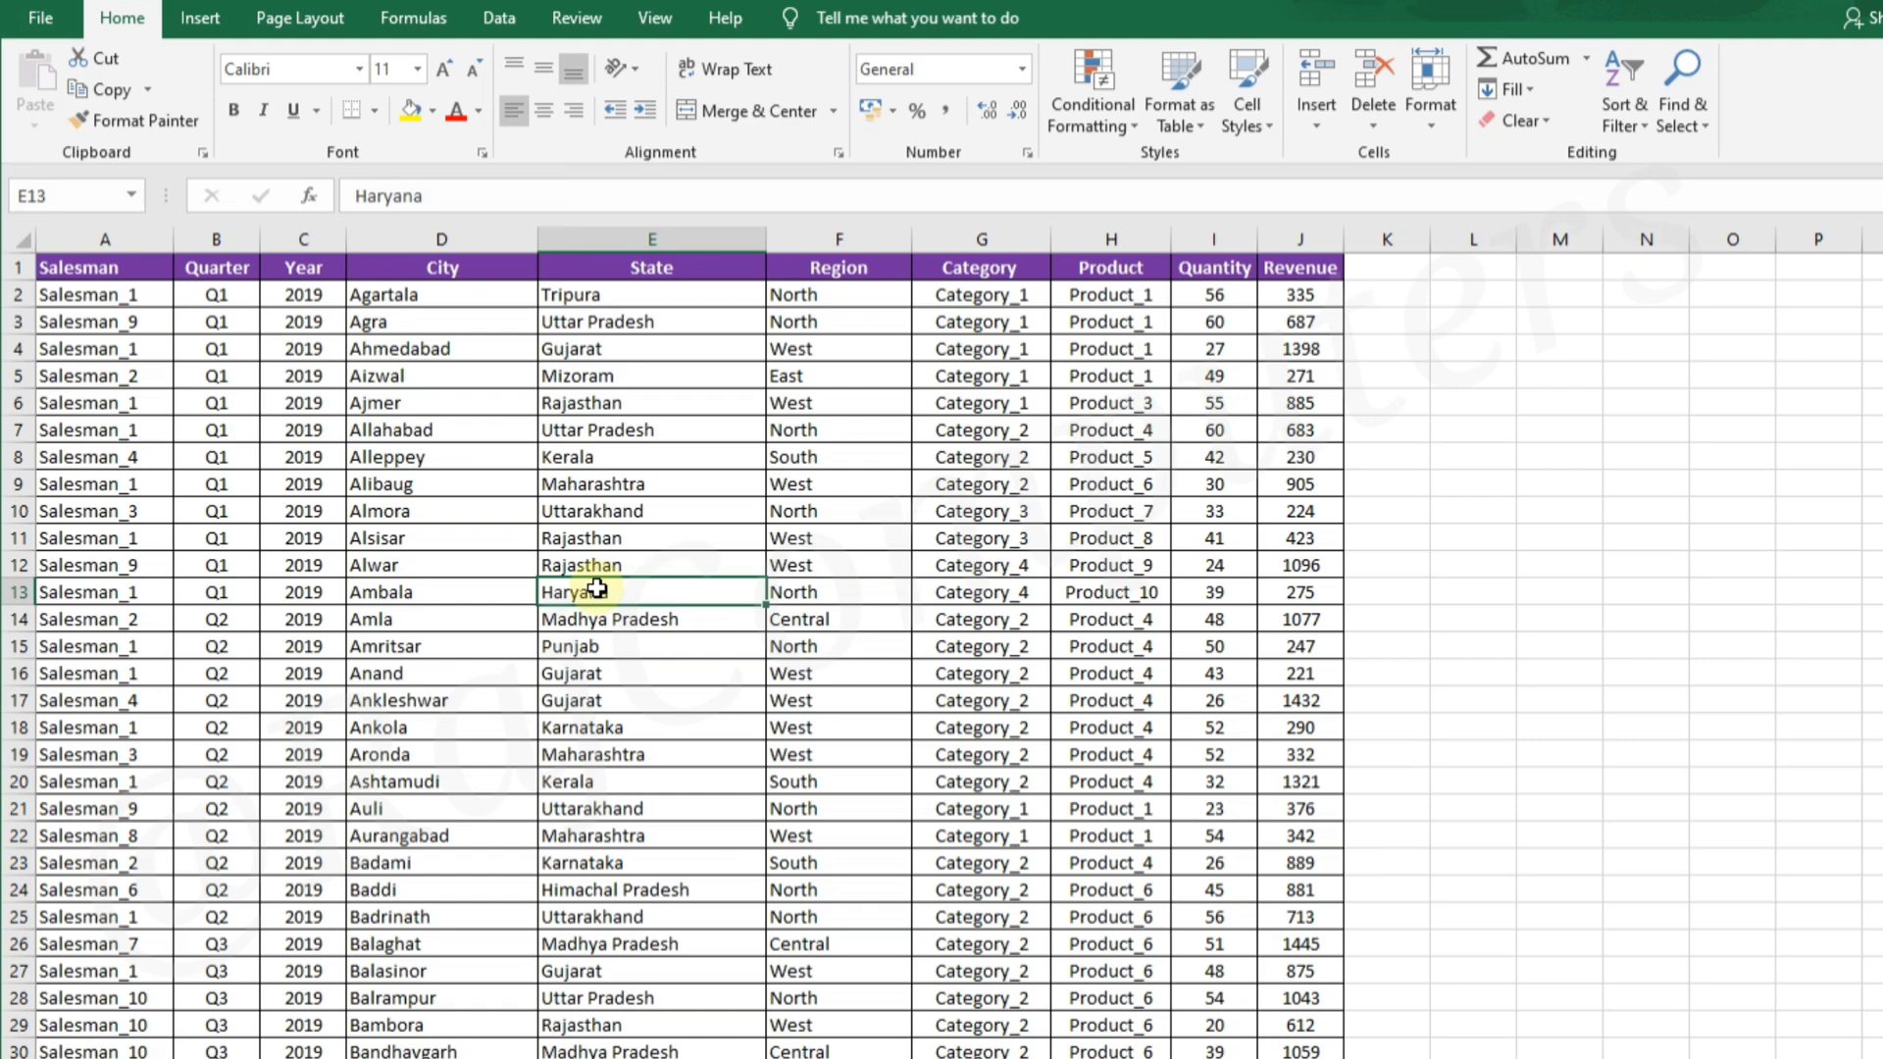
key(ctrl+a)
key(ctrl+q)
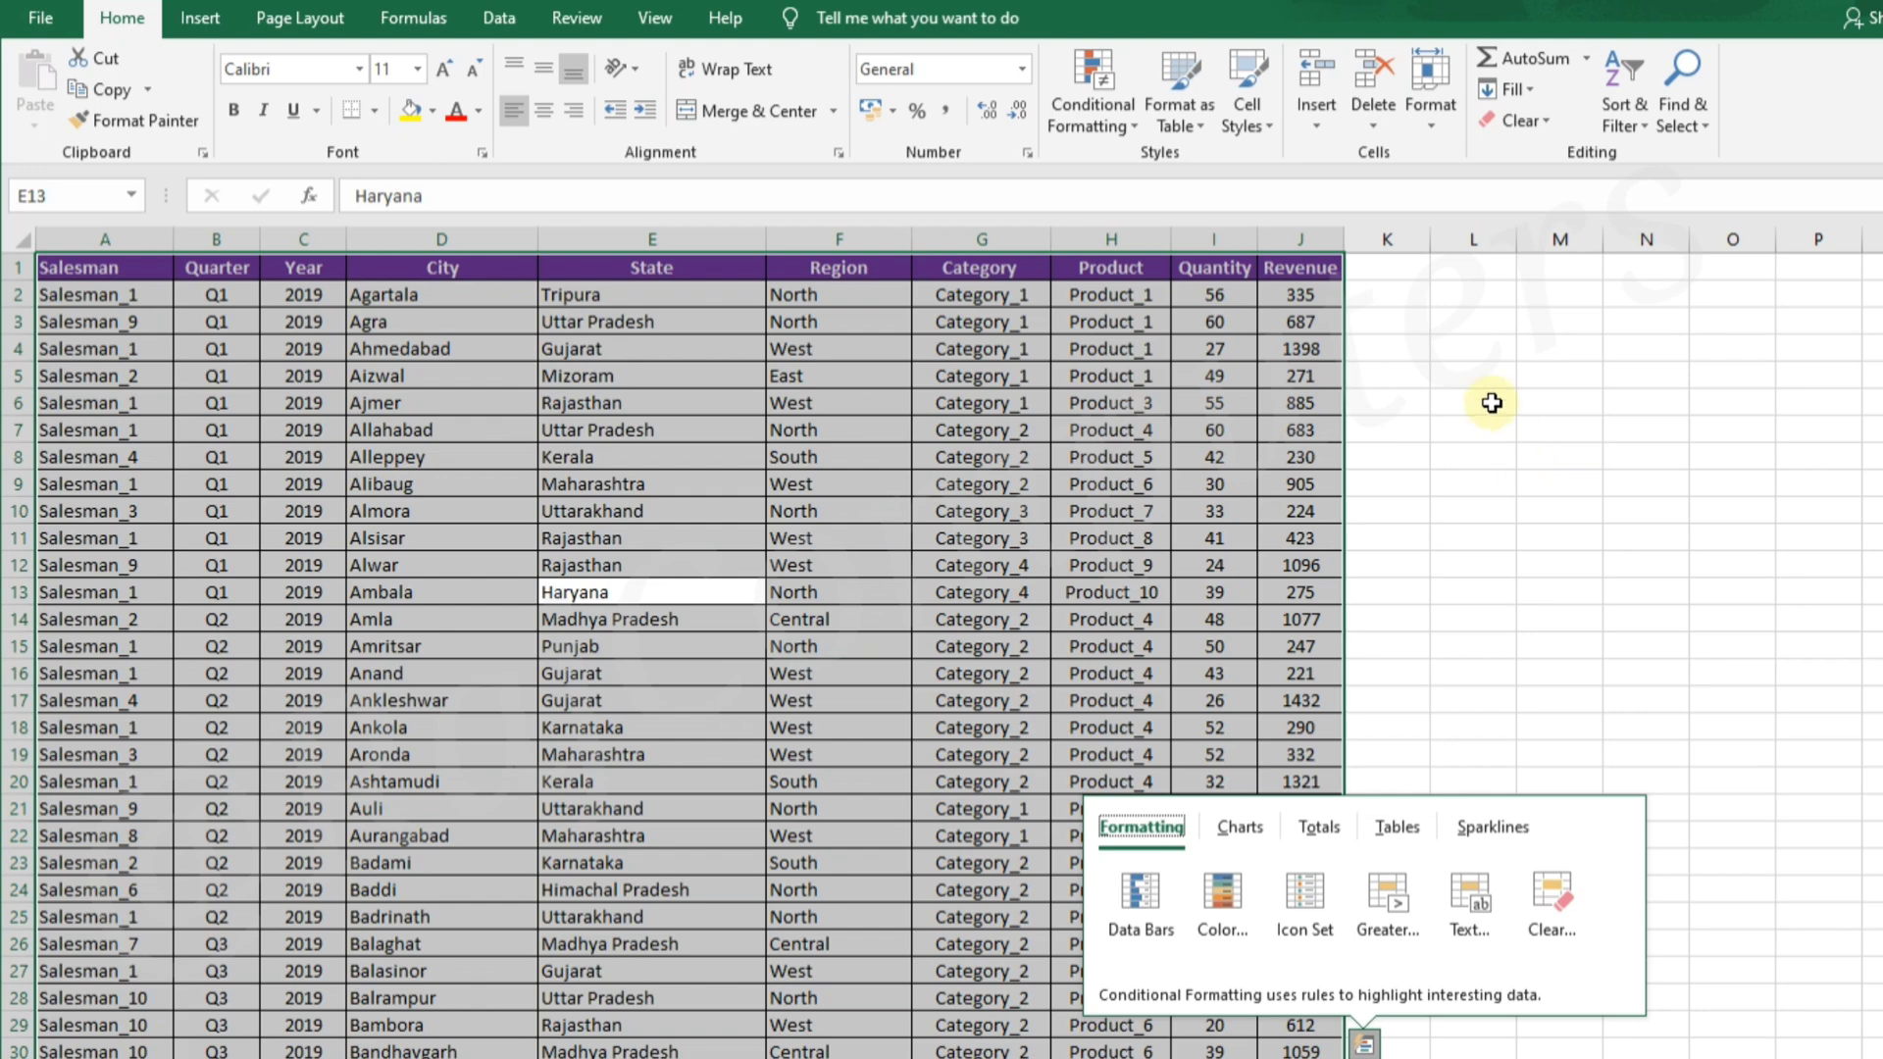
click(200, 20)
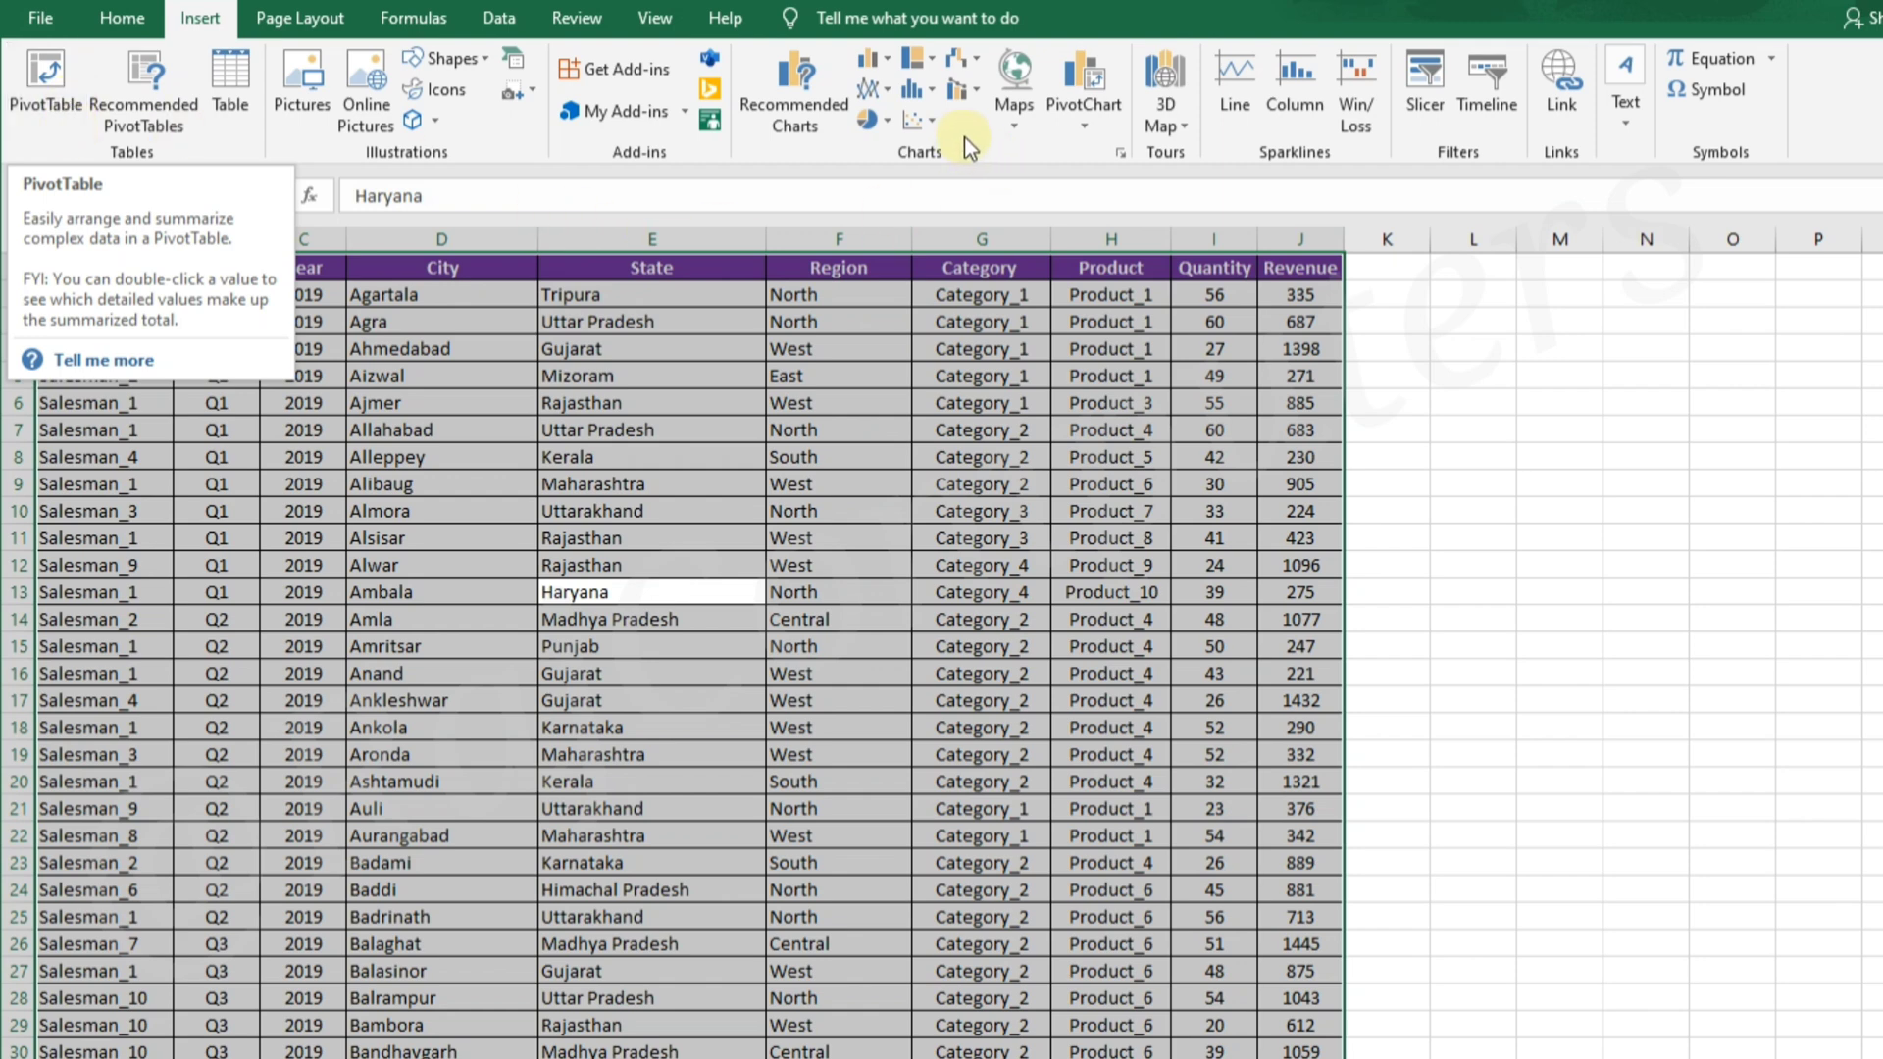
click(1088, 127)
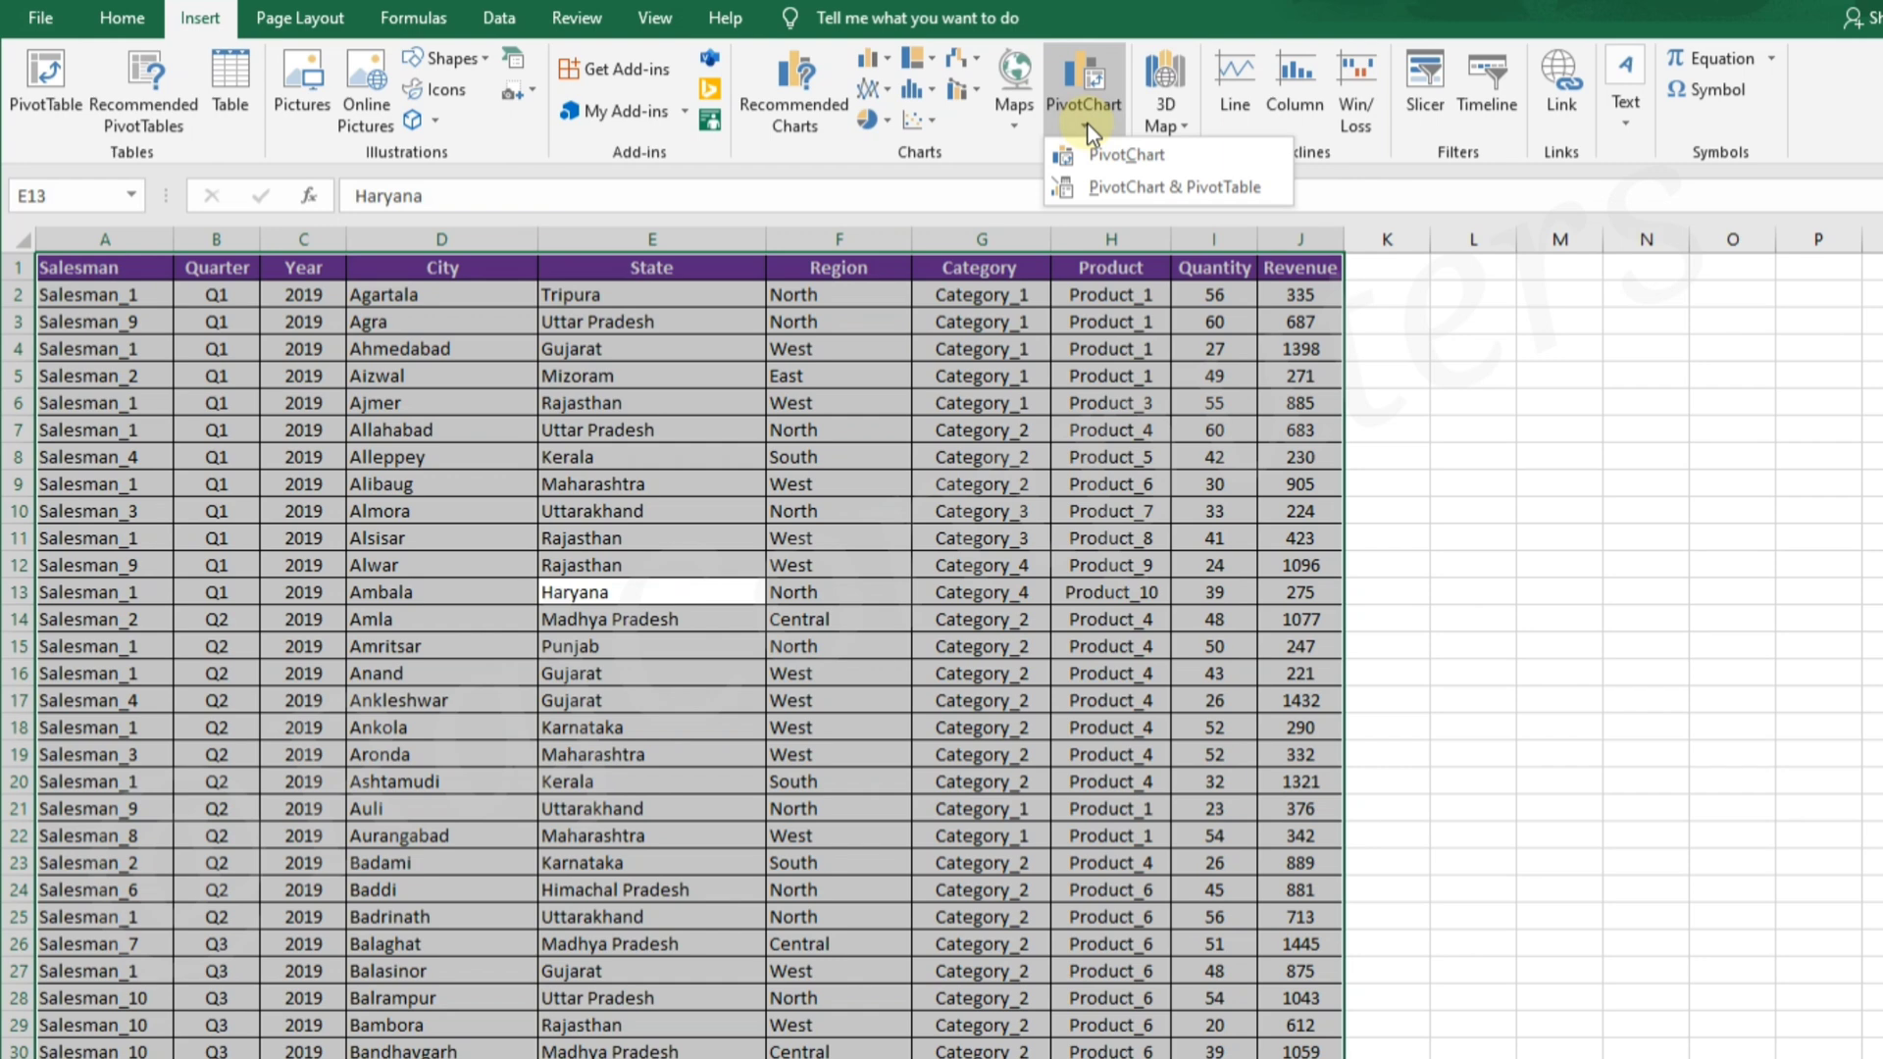
click(1253, 188)
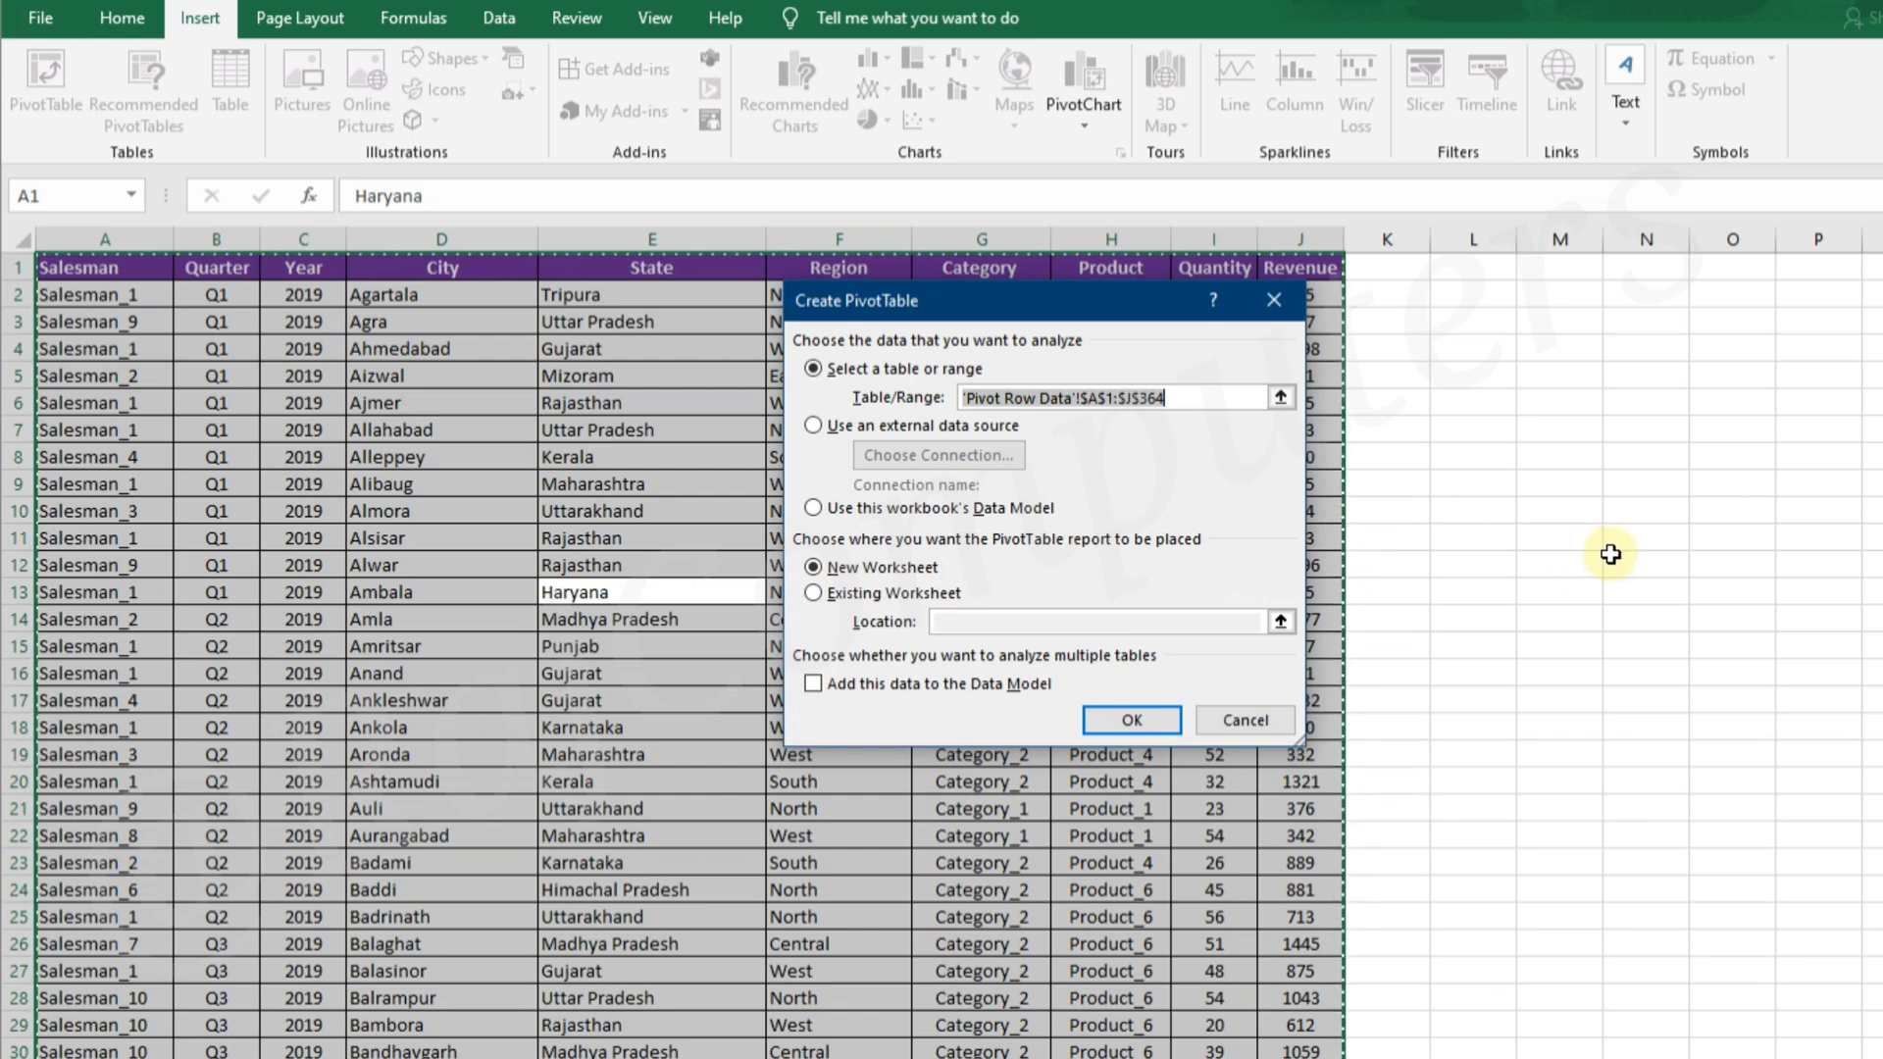
click(834, 592)
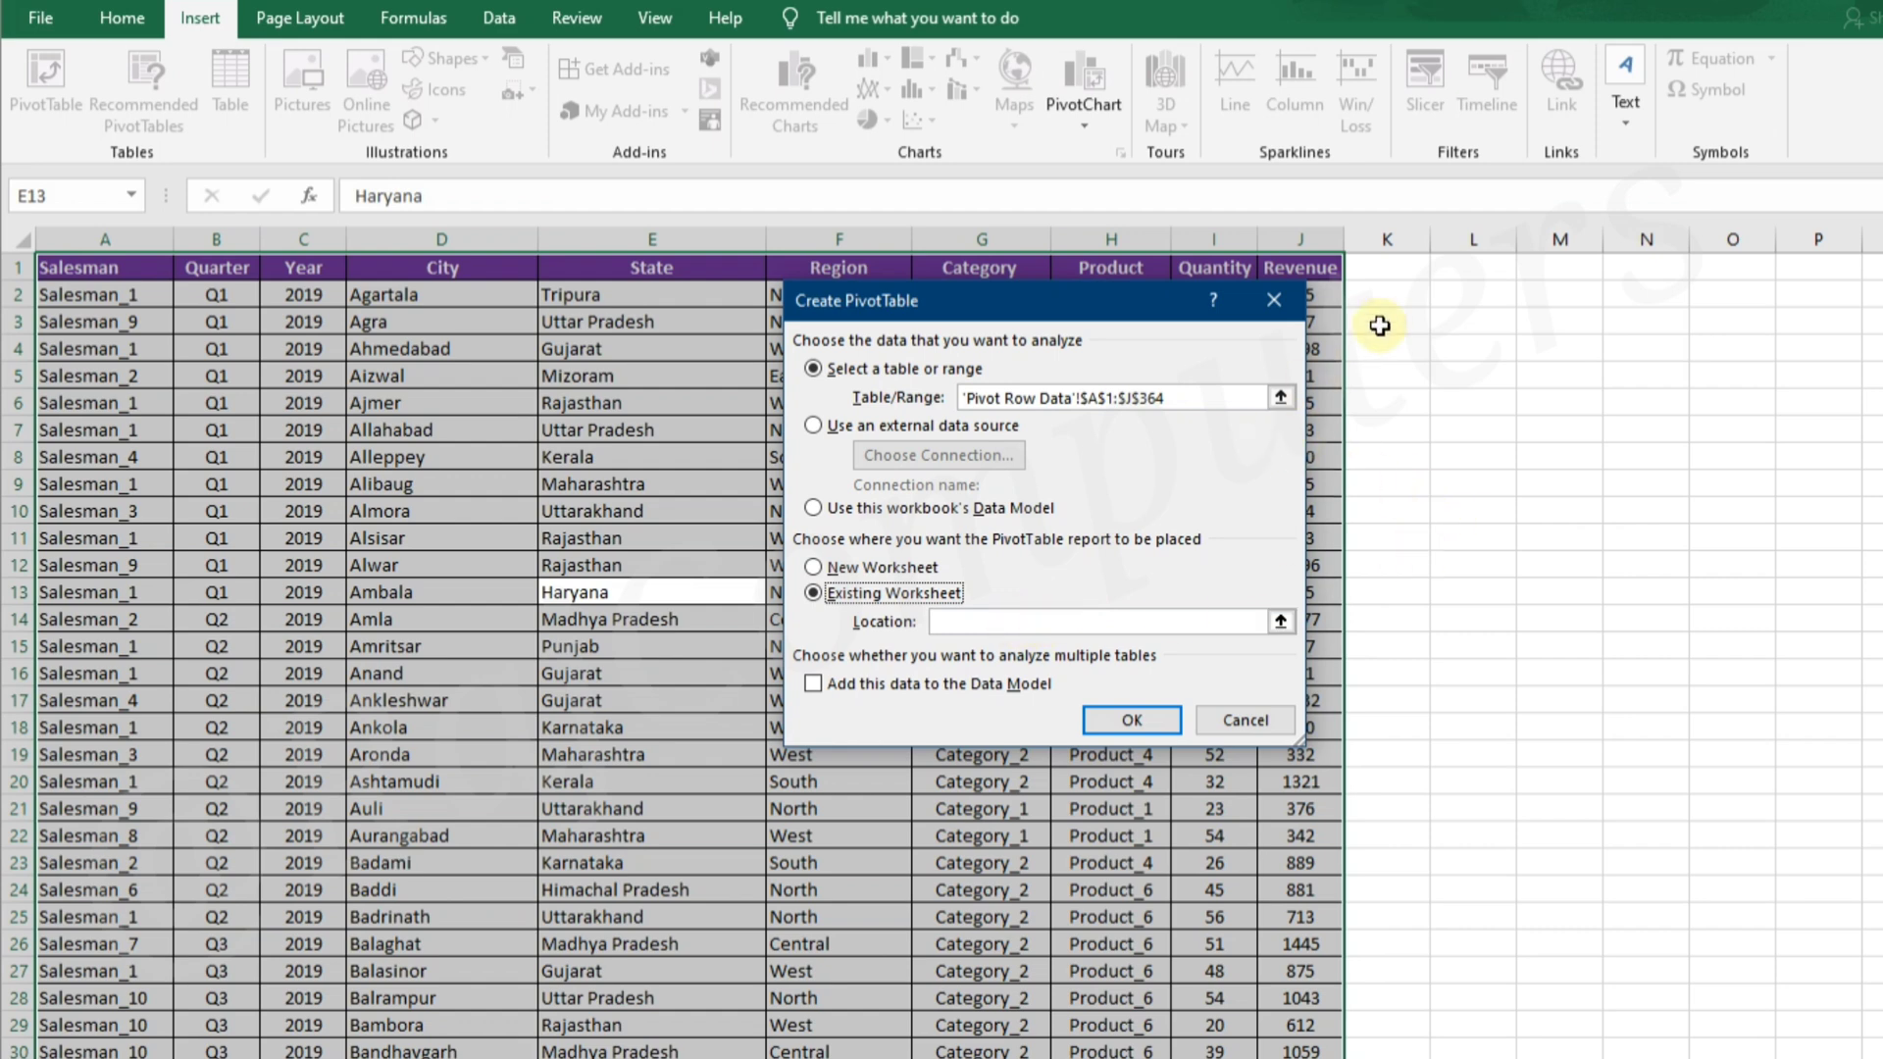
click(1444, 271)
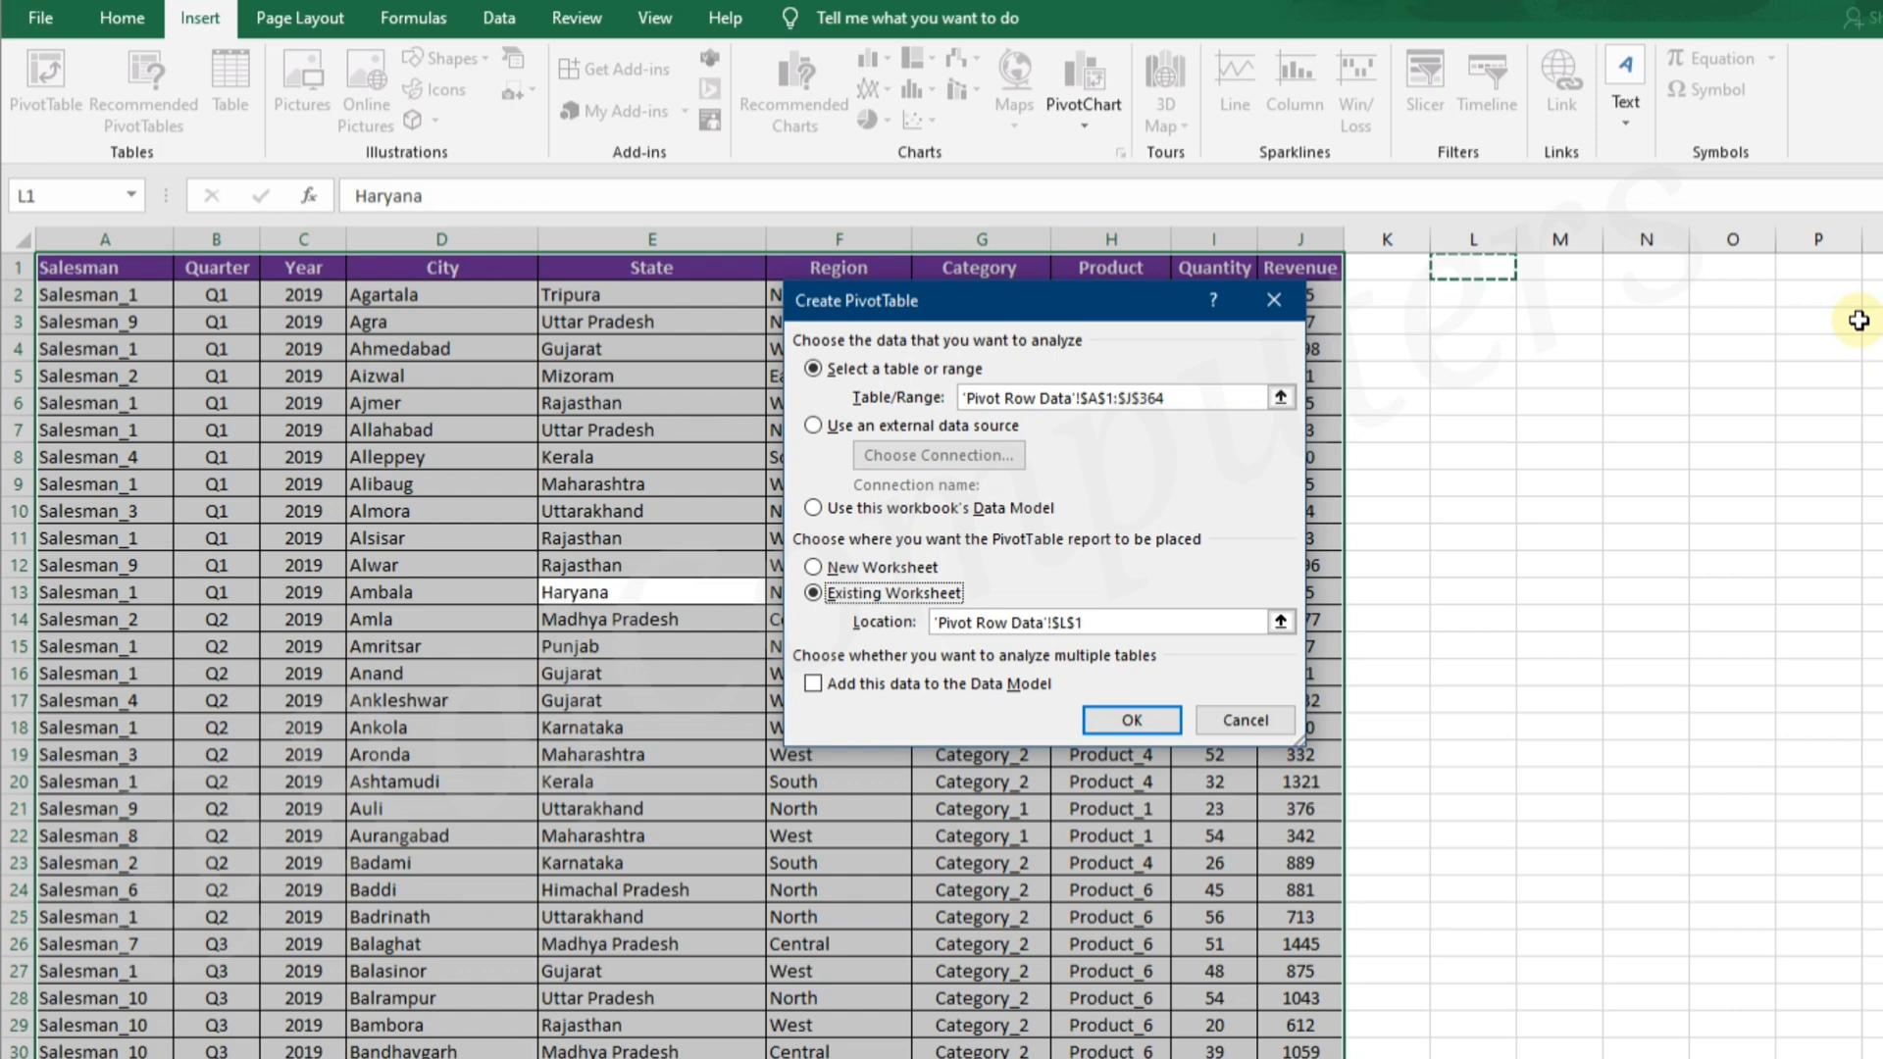
click(813, 569)
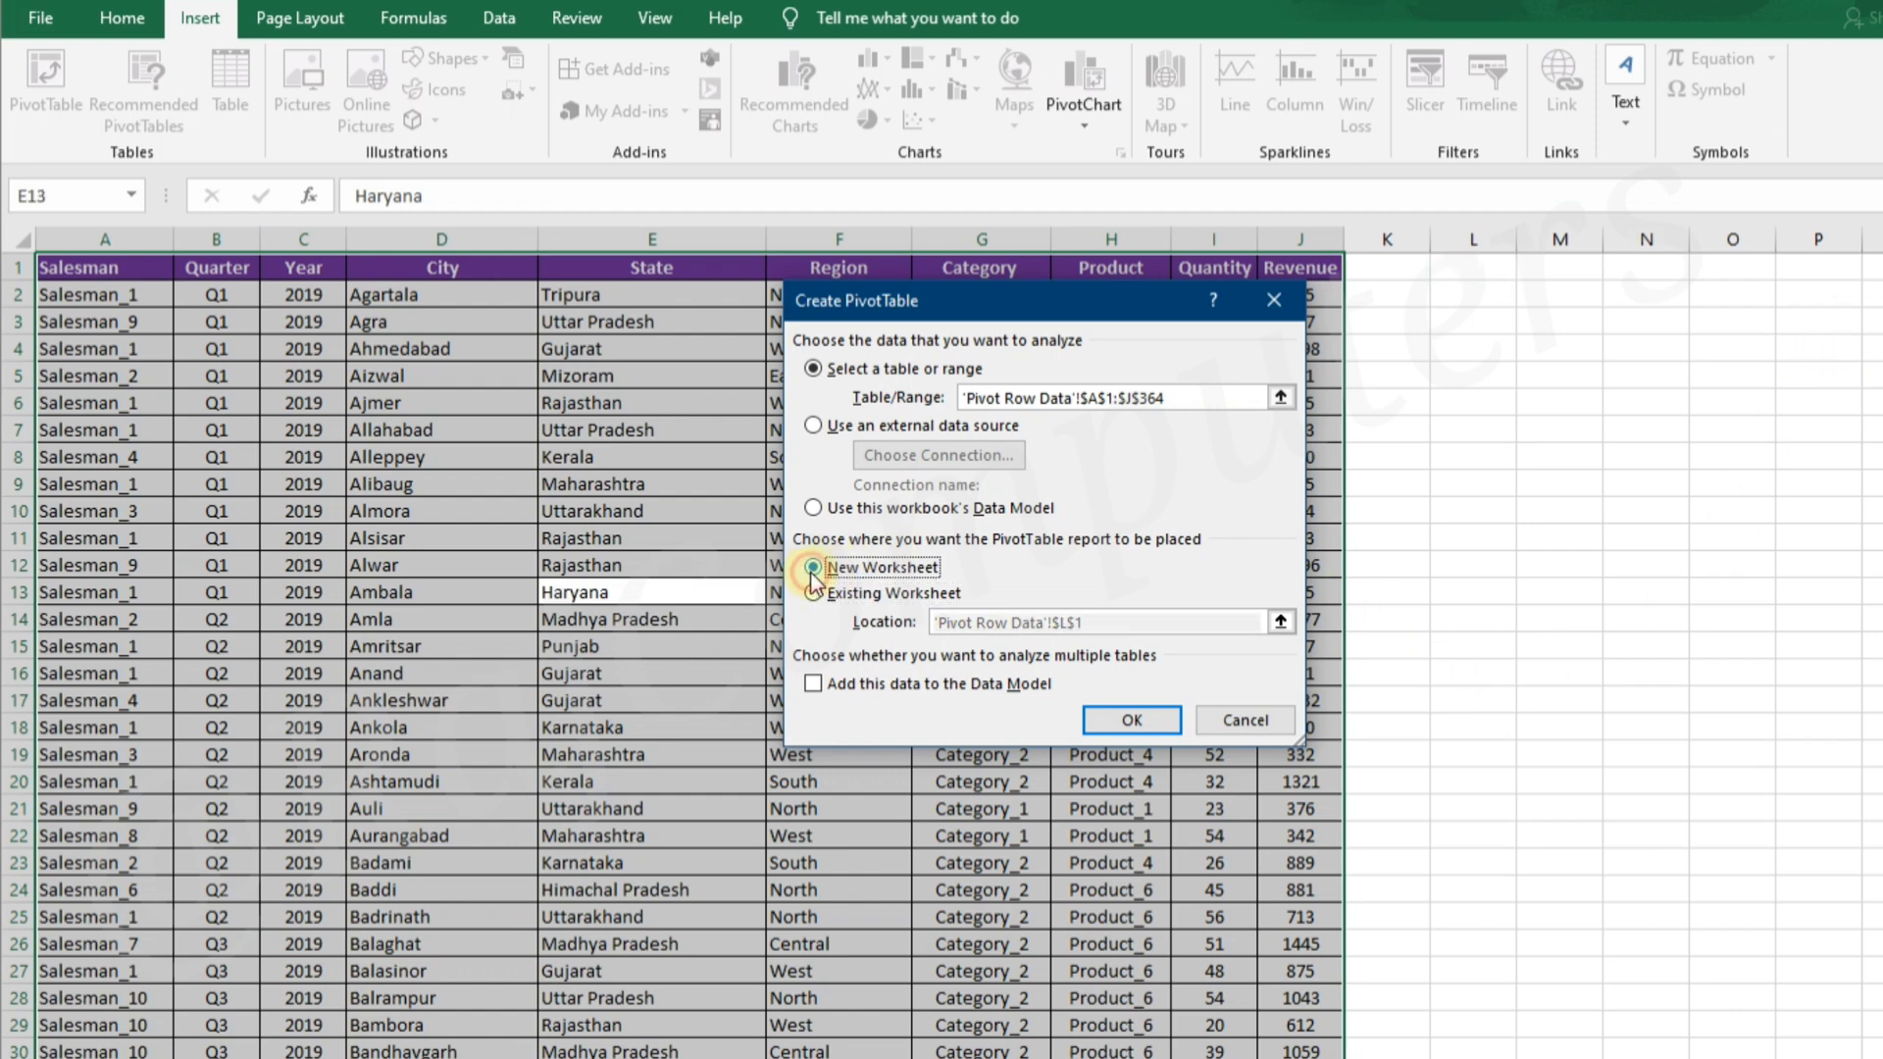
click(1130, 721)
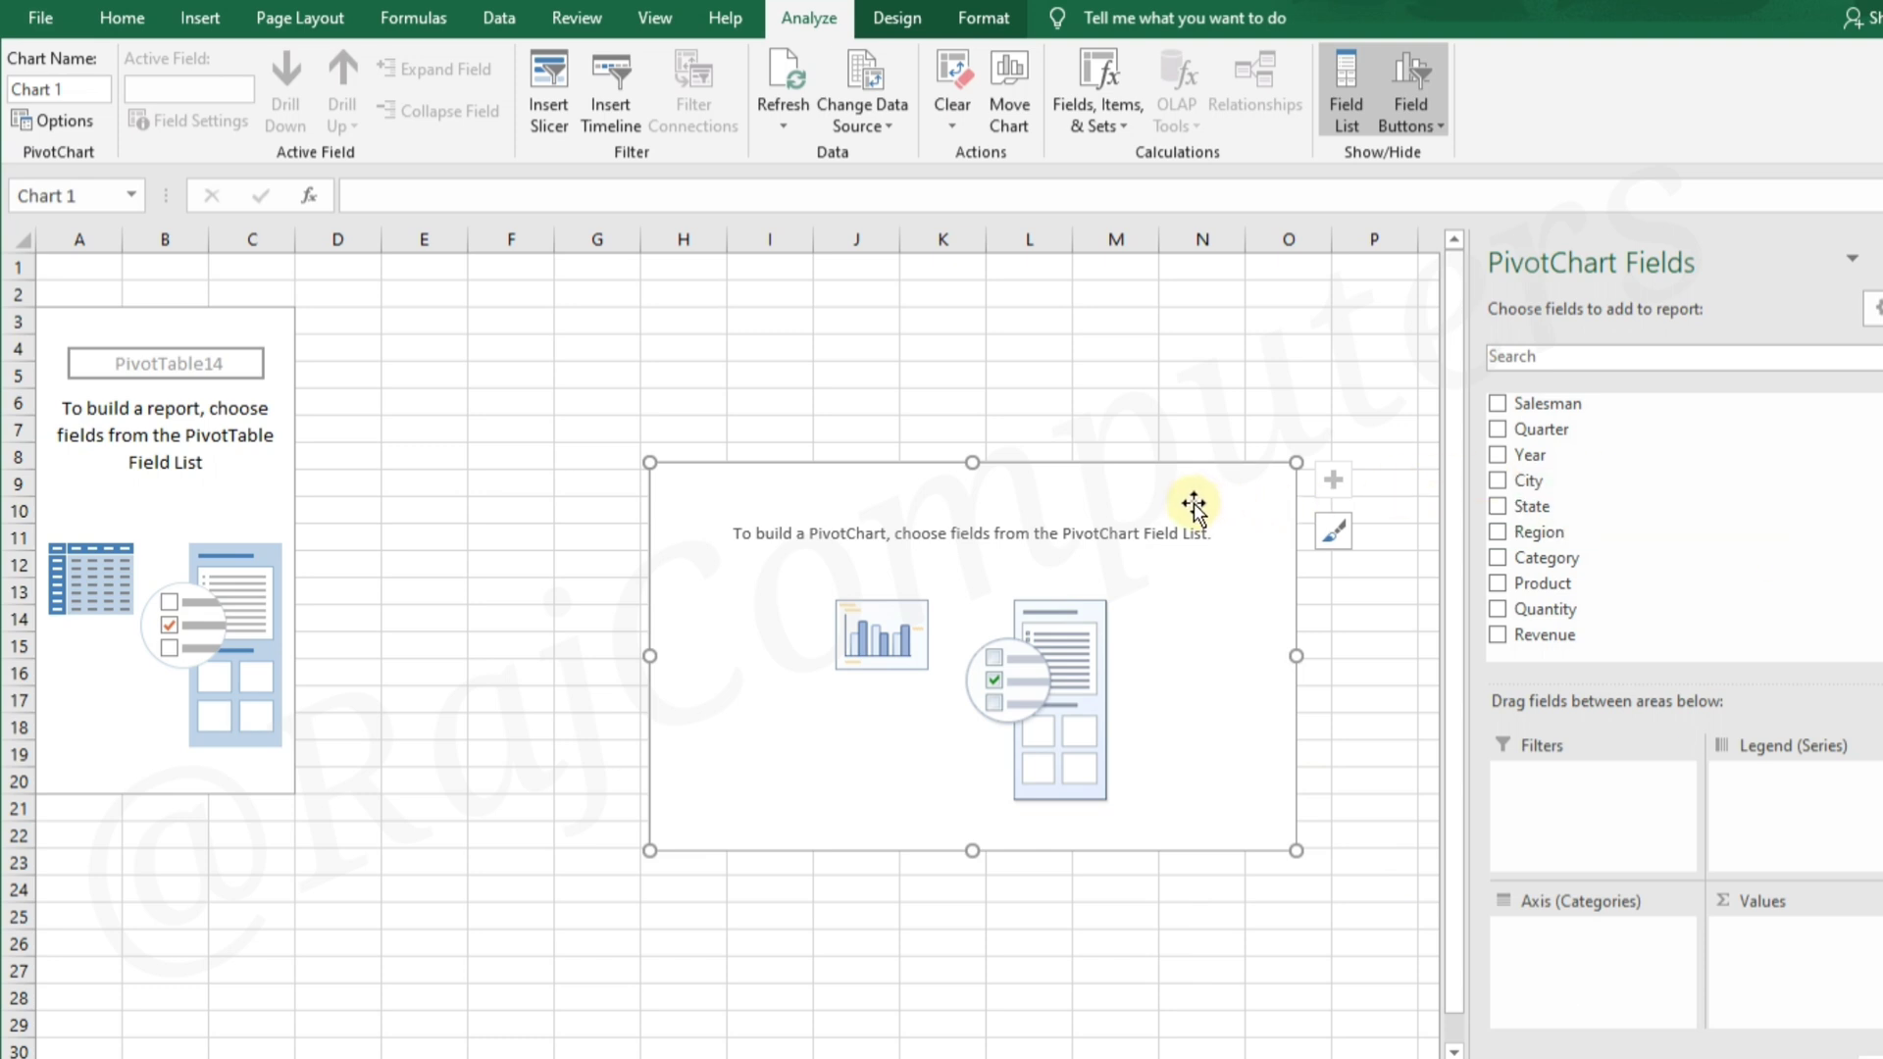
Enlarge the empty PivotChart and position it just beside the PivotTable placeholder, with its upper edge around row 3
drag(1194, 500, 973, 381)
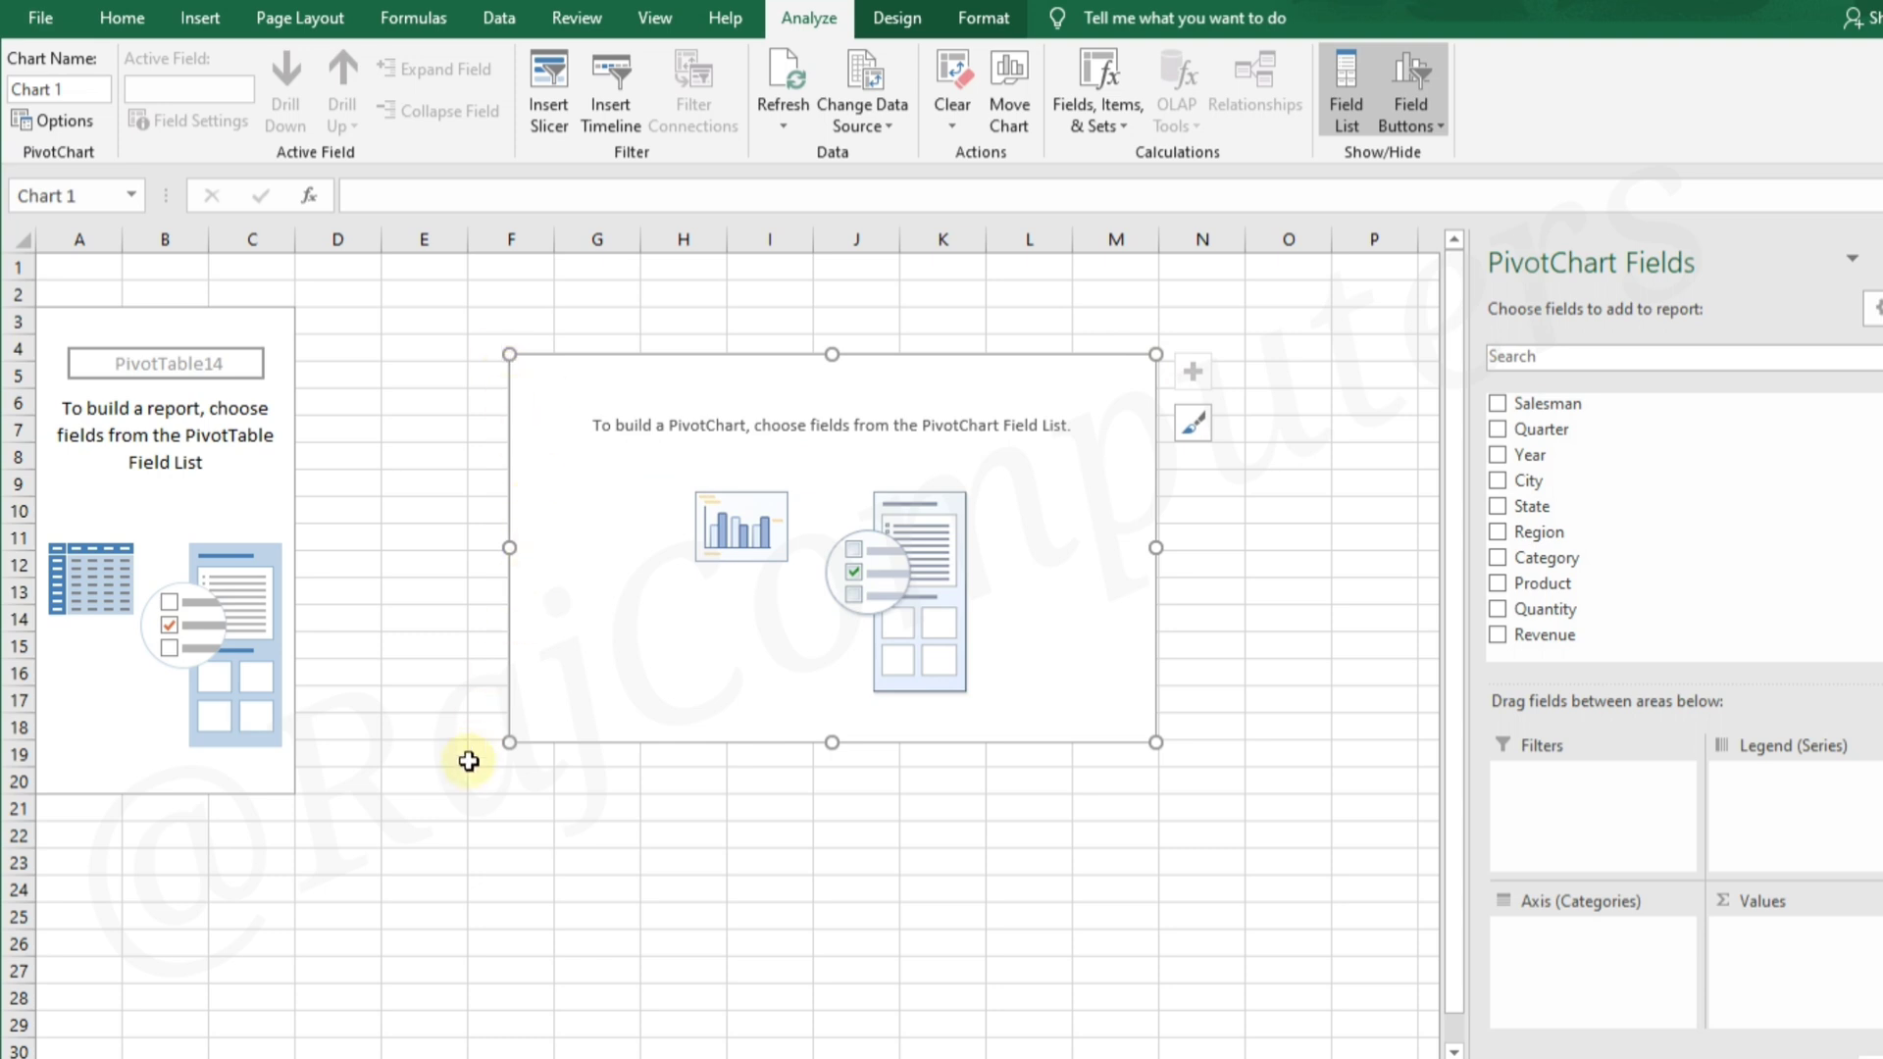
drag(1157, 740, 1383, 856)
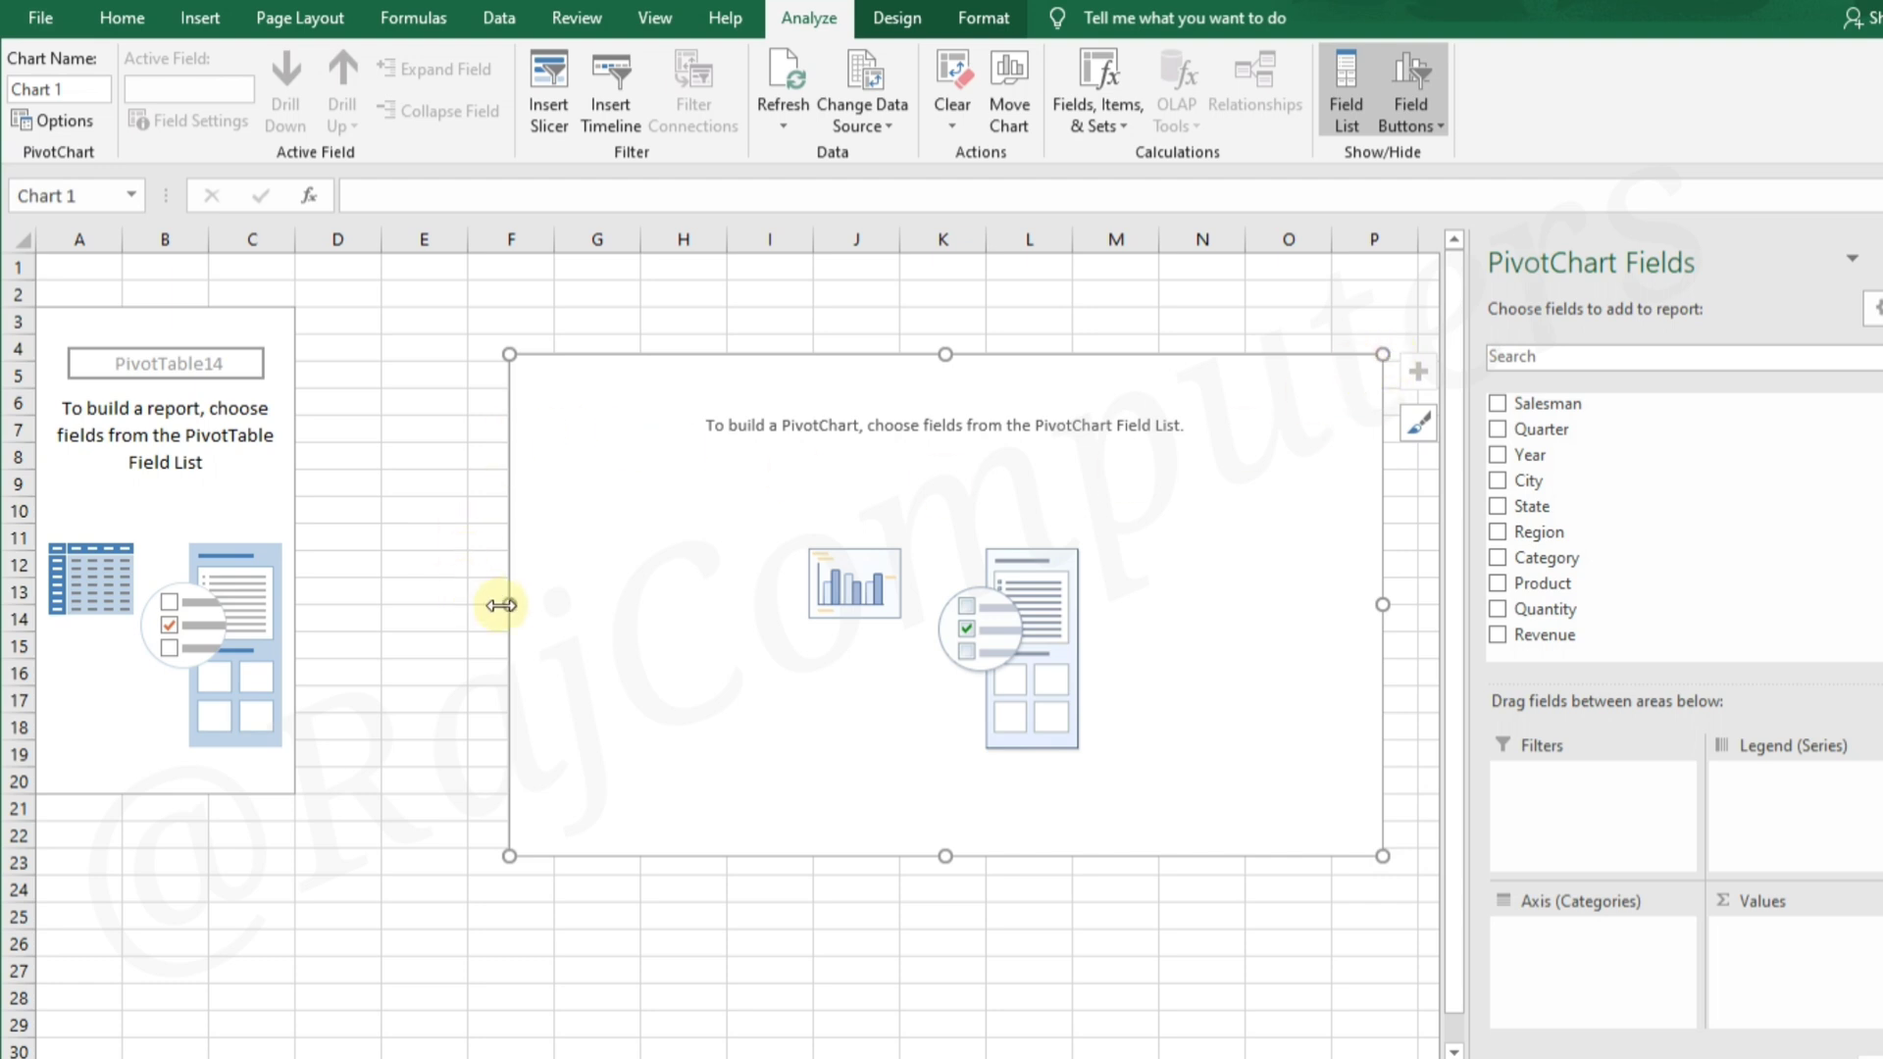
mouse_move(508, 604)
mouse_down()
mouse_move(211, 534)
mouse_move(244, 606)
mouse_move(505, 568)
mouse_up()
drag(1114, 378, 993, 333)
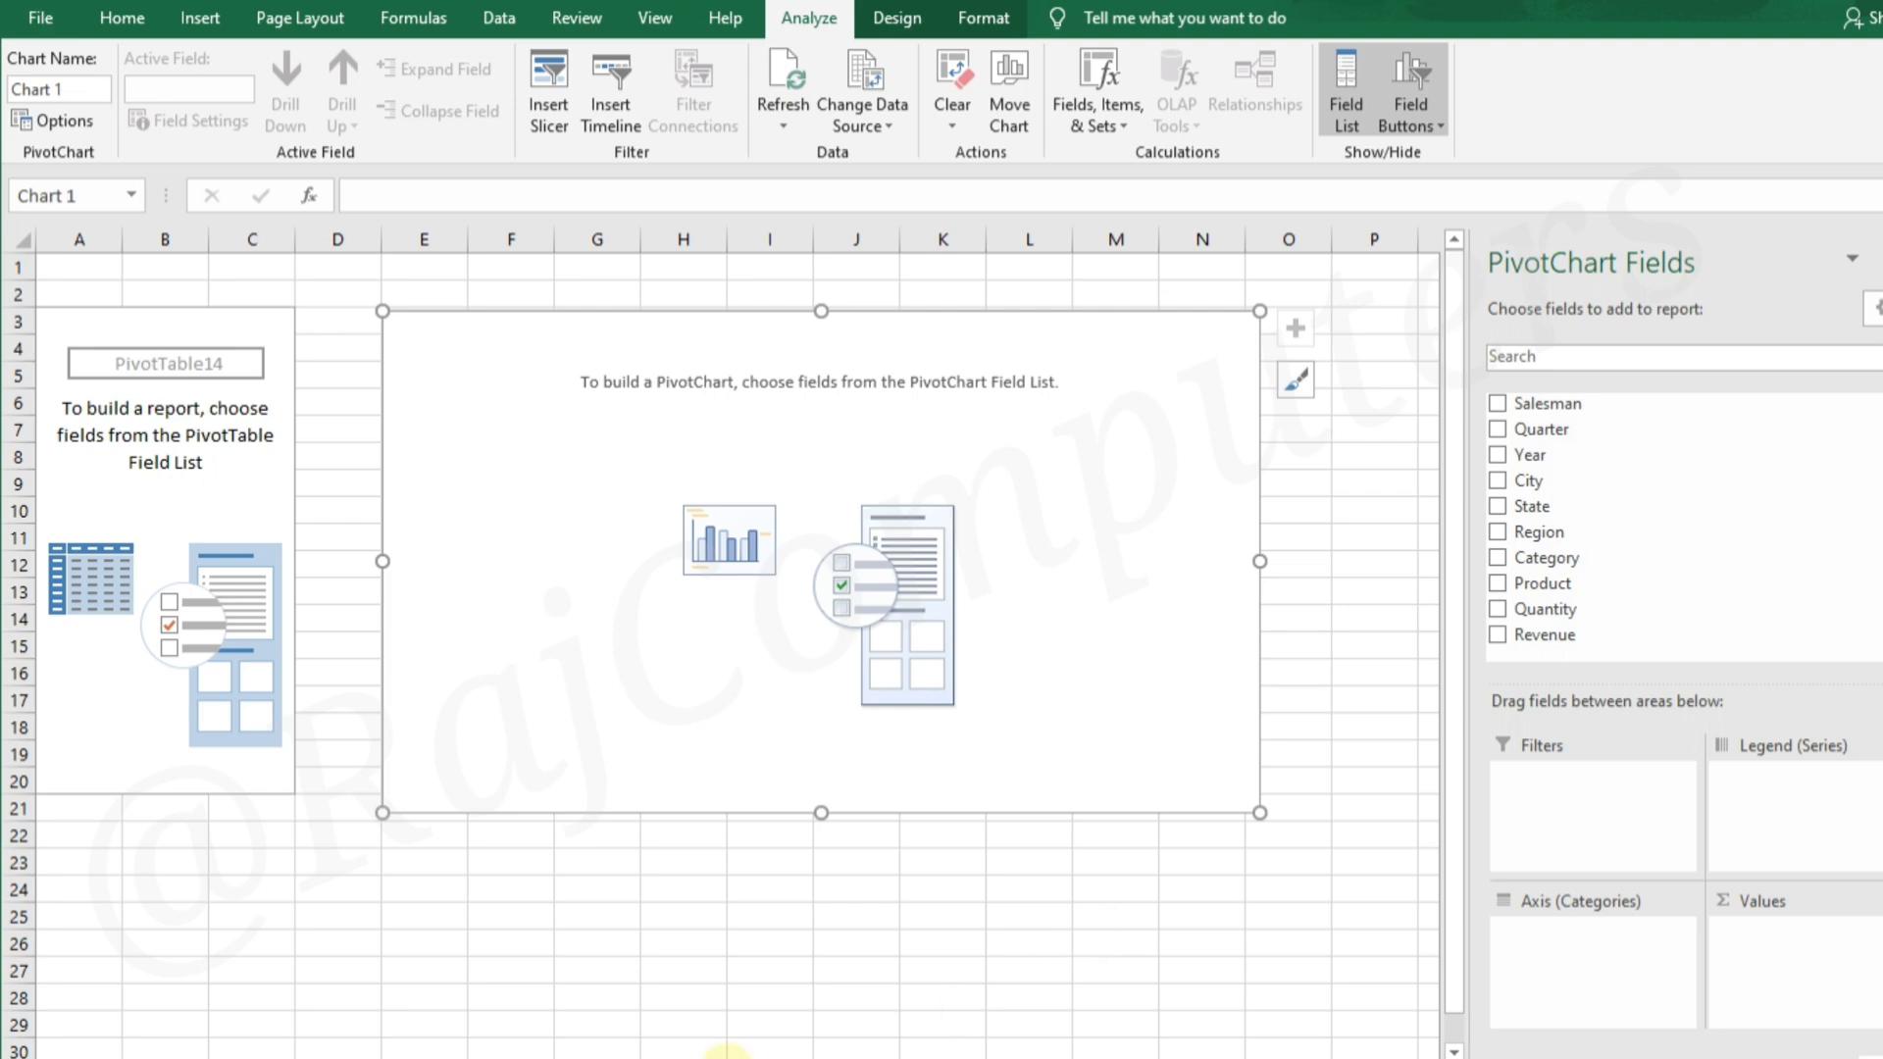
click(742, 1054)
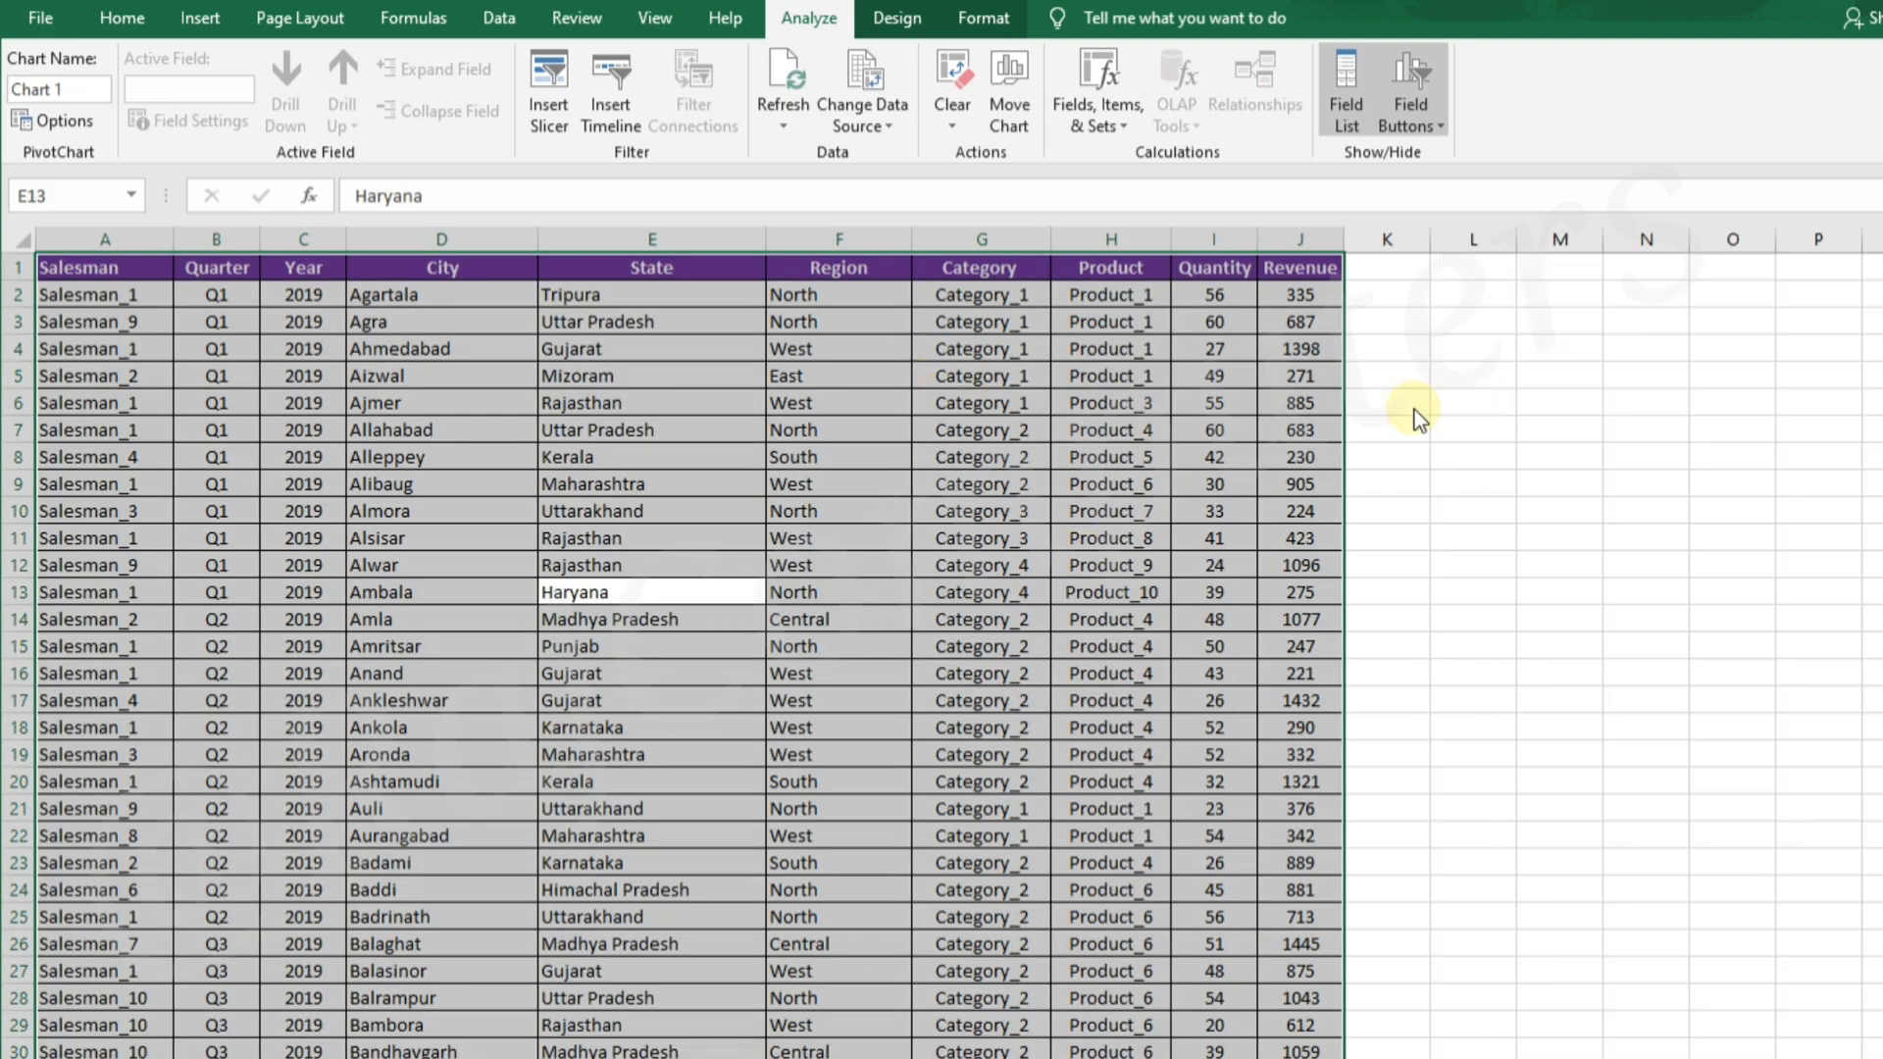
click(1398, 410)
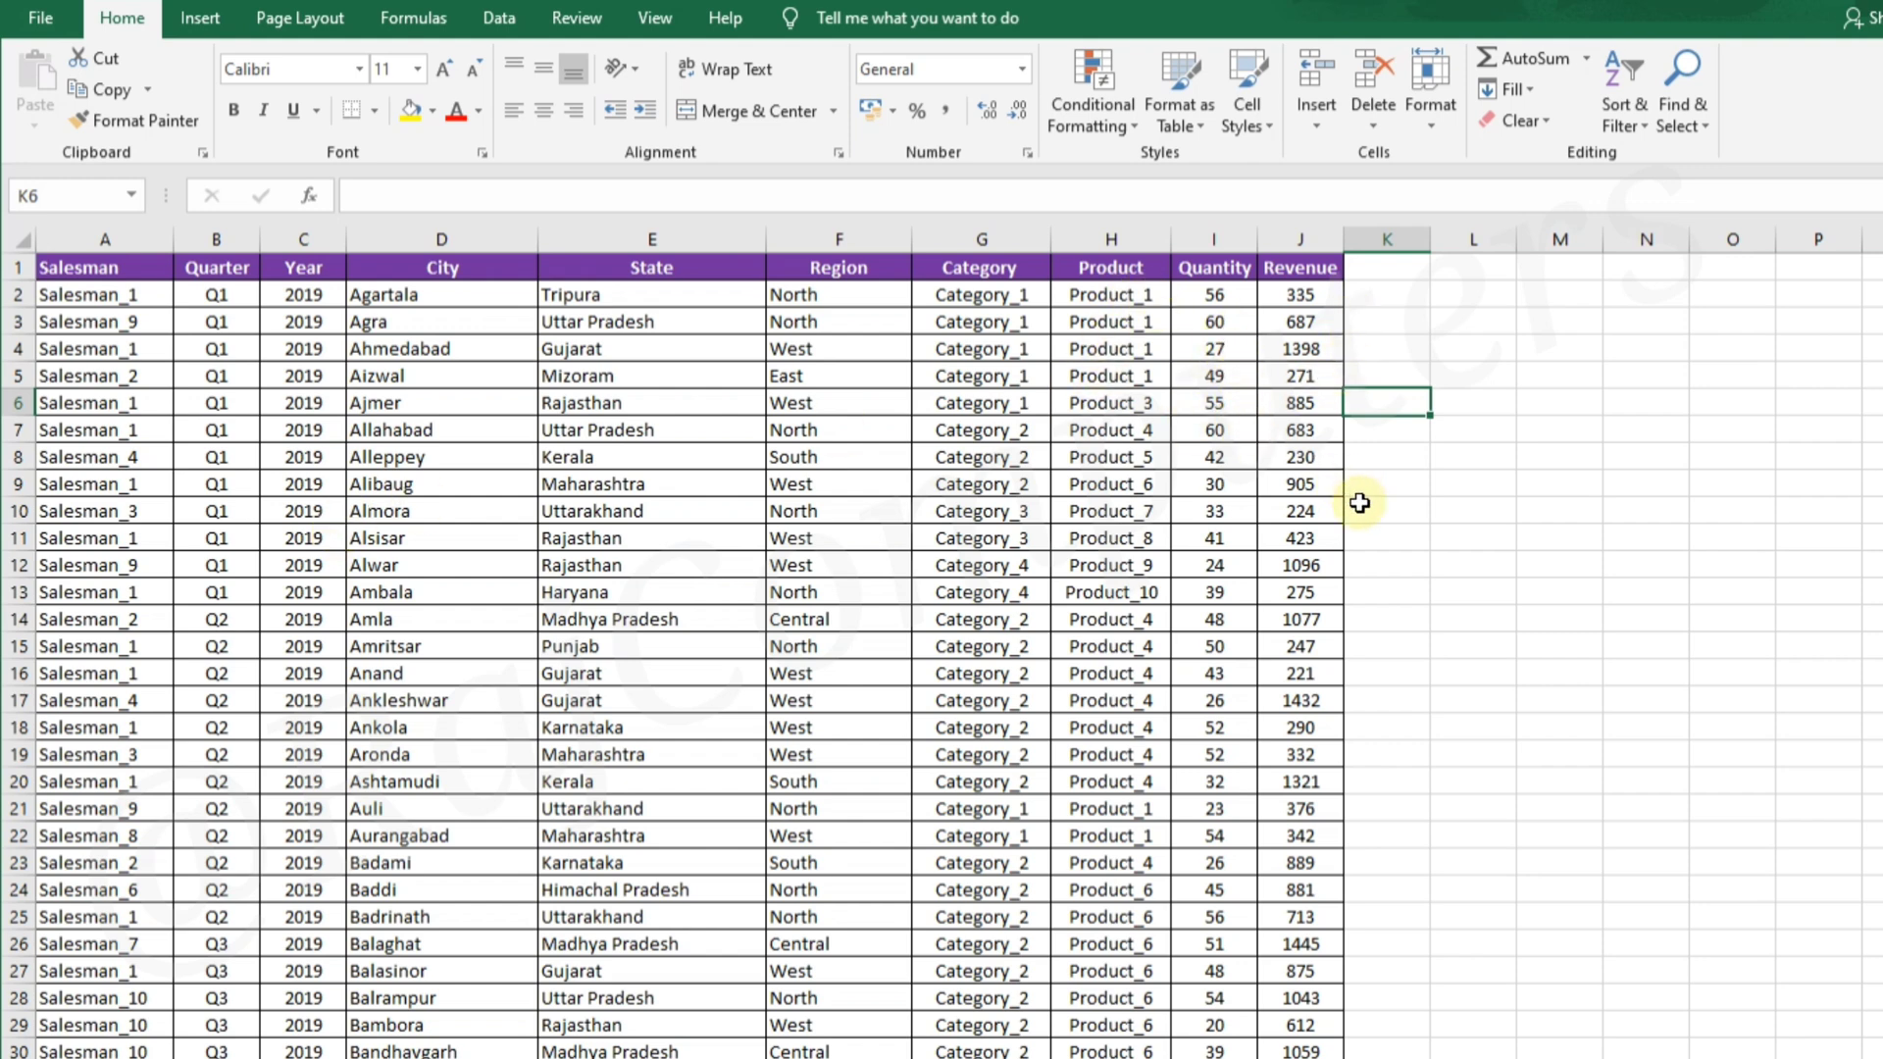
click(549, 1058)
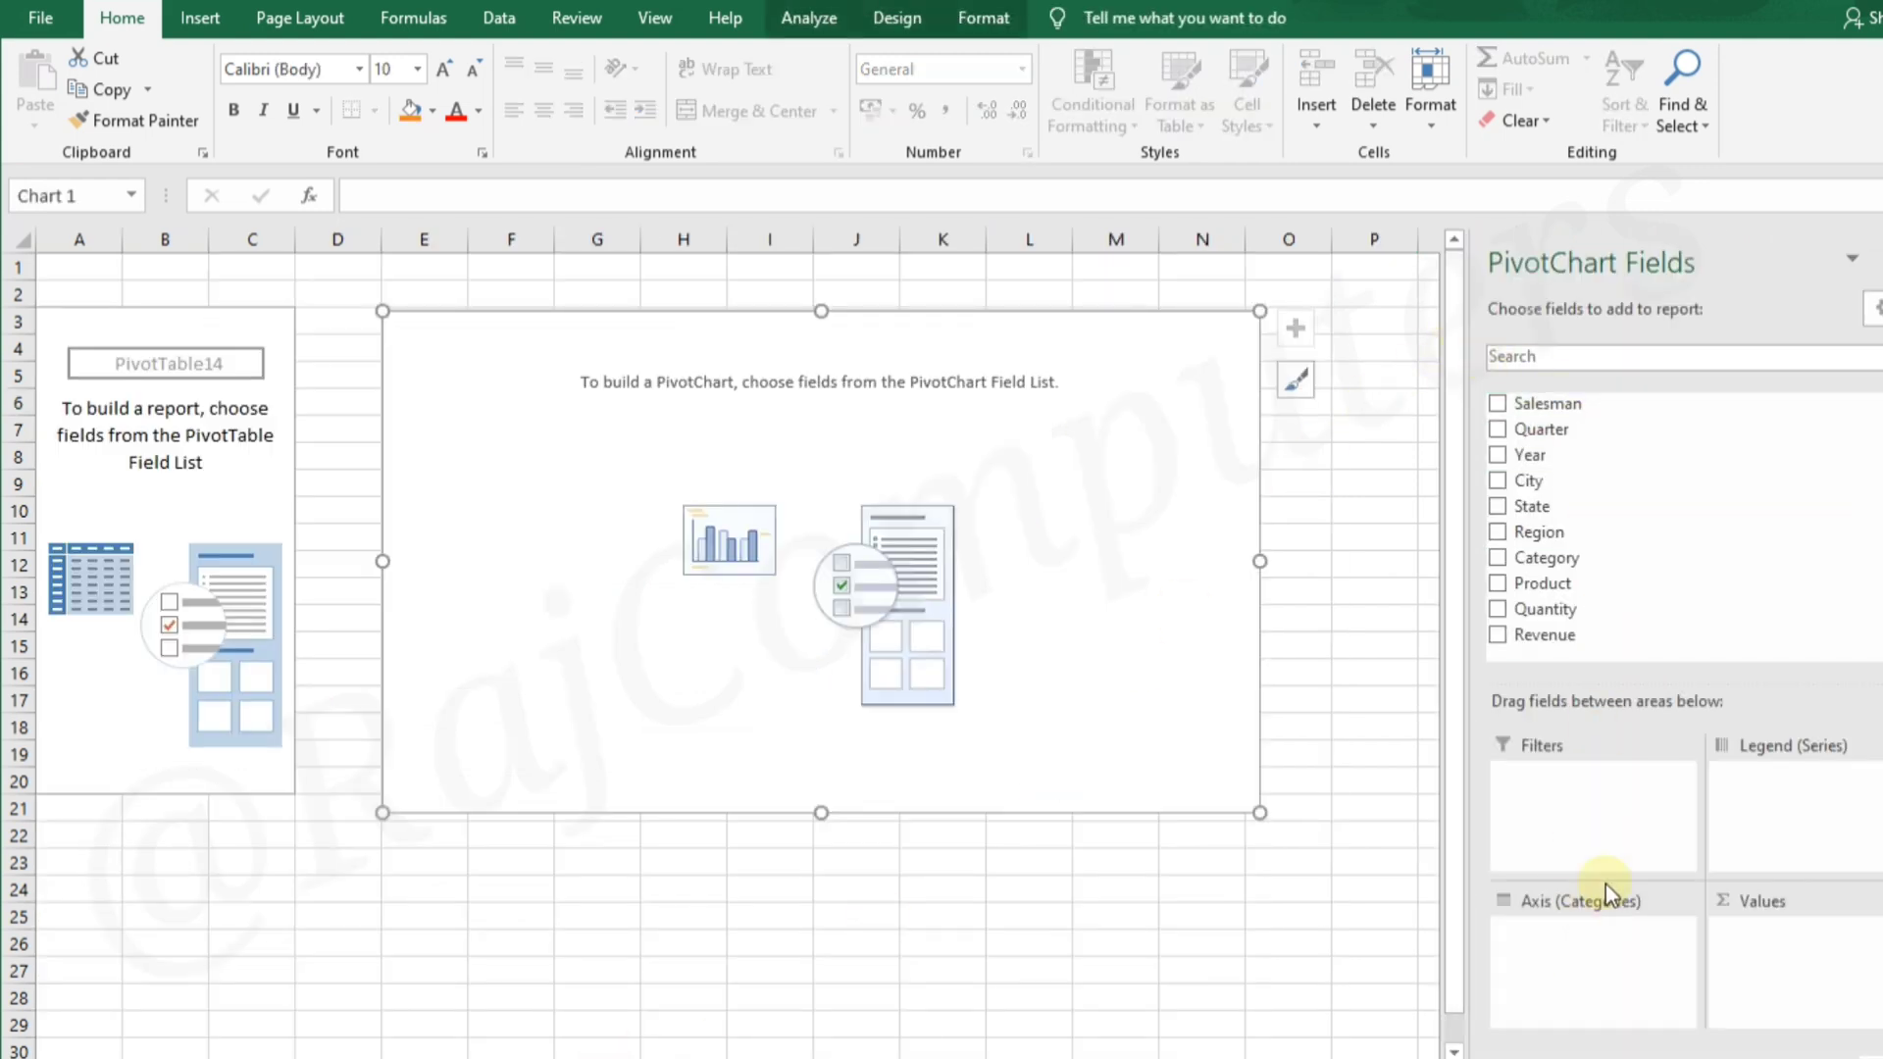
Set Year as the PivotChart's axis category and Quantity as its values, and move the chart closer to the PivotTable
drag(1563, 458, 1598, 944)
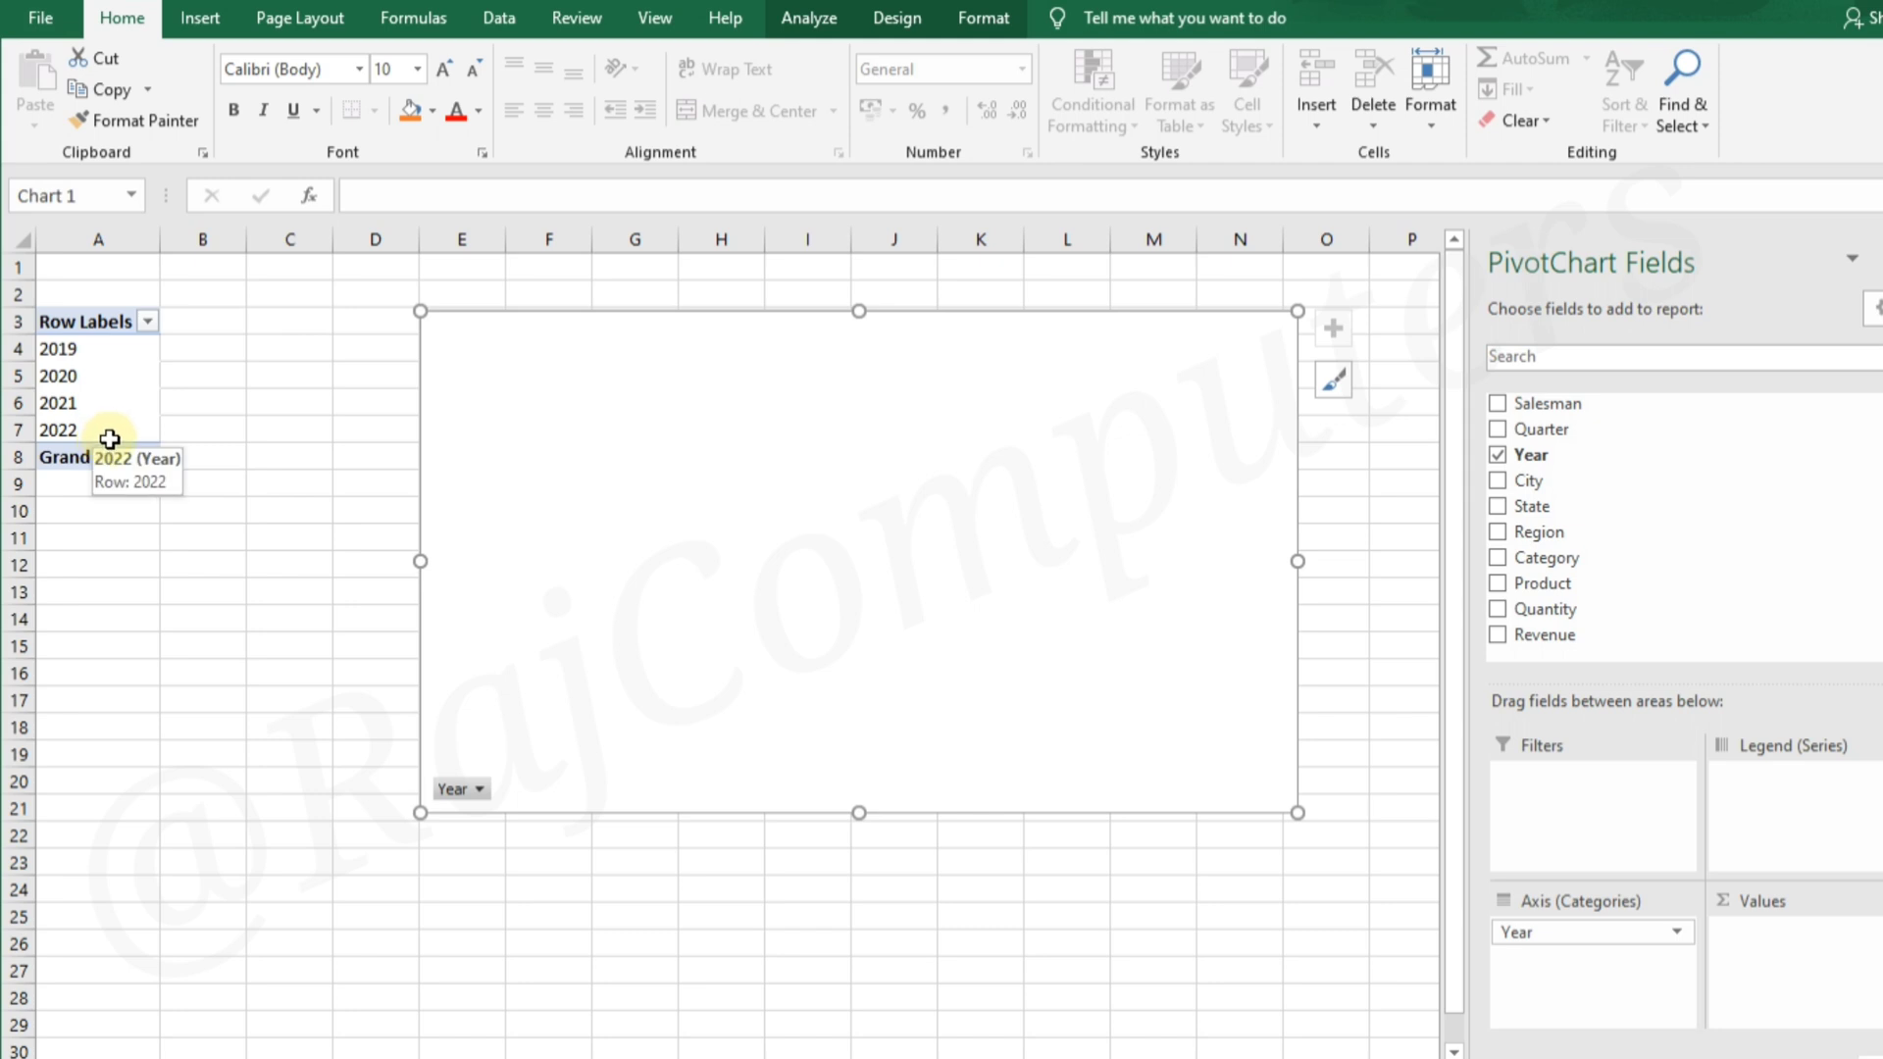
mouse_move(1563, 604)
mouse_down()
mouse_move(1534, 618)
mouse_move(1697, 710)
mouse_move(1798, 949)
mouse_up()
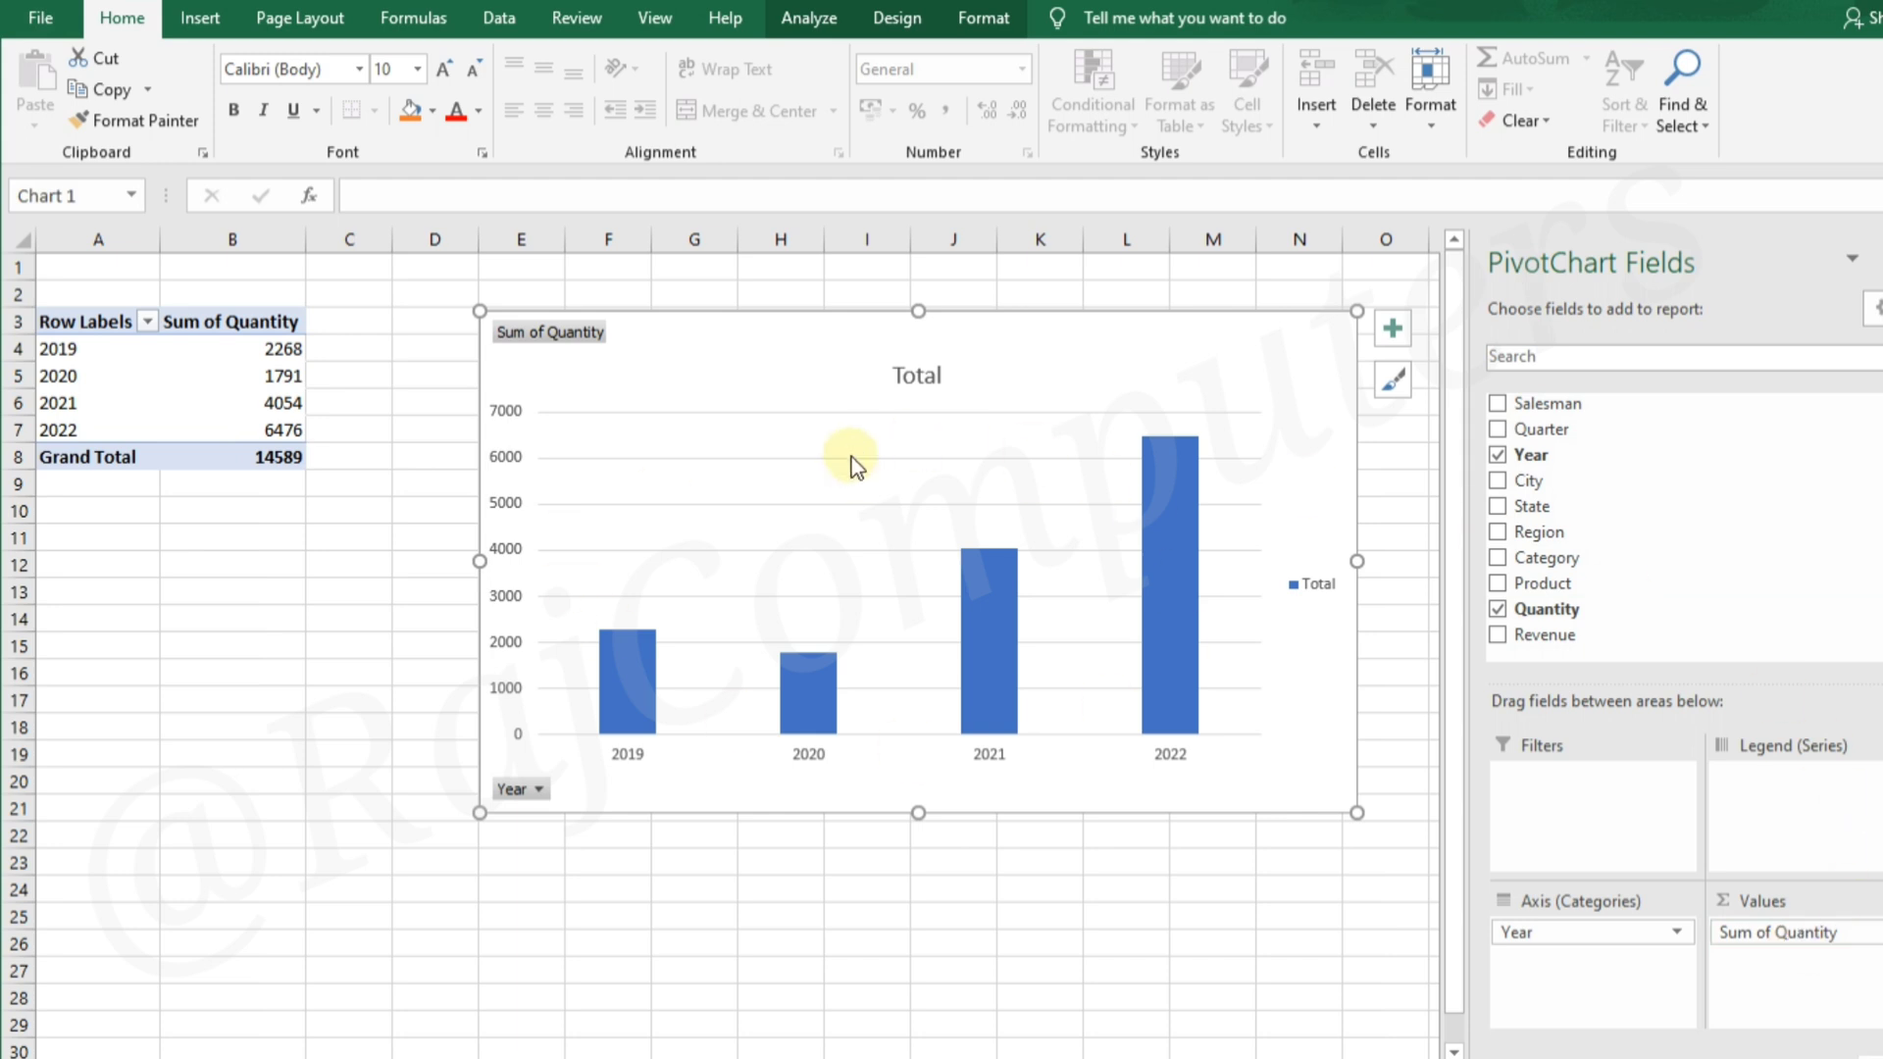
drag(1134, 357, 1069, 341)
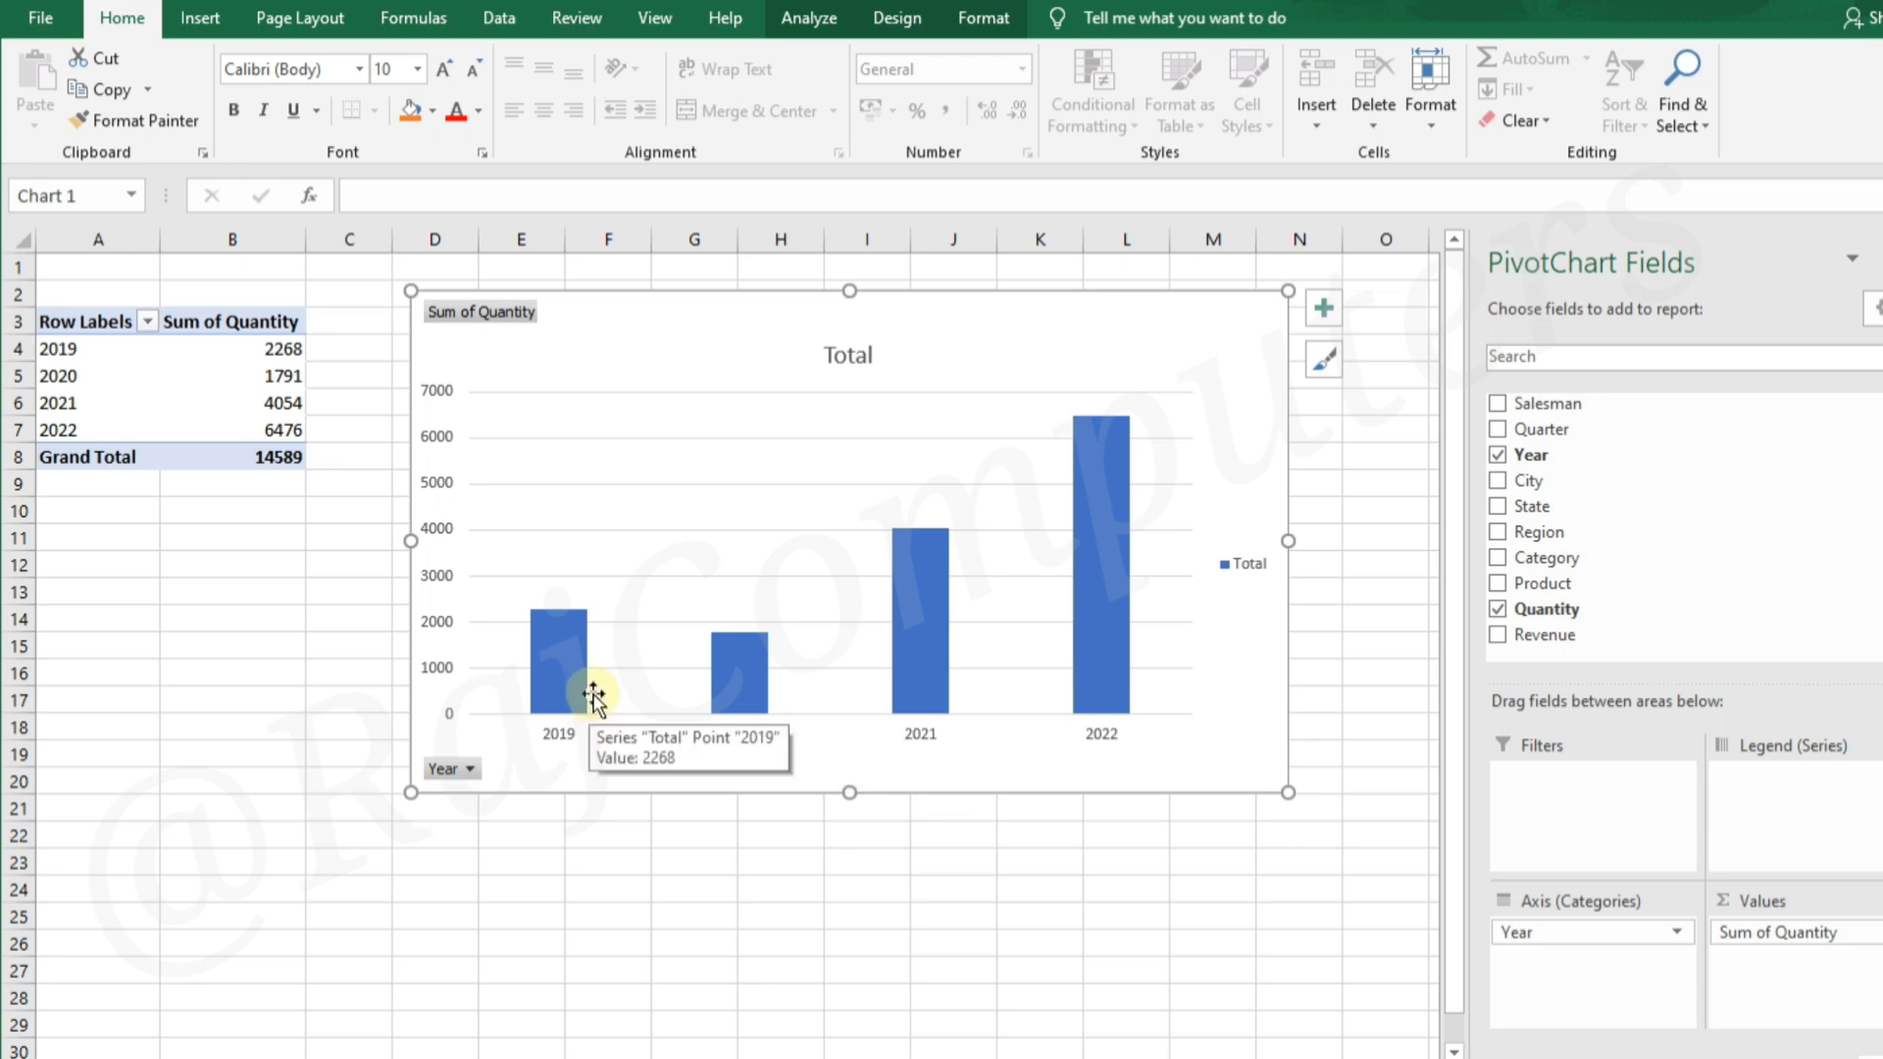
mouse_move(586, 697)
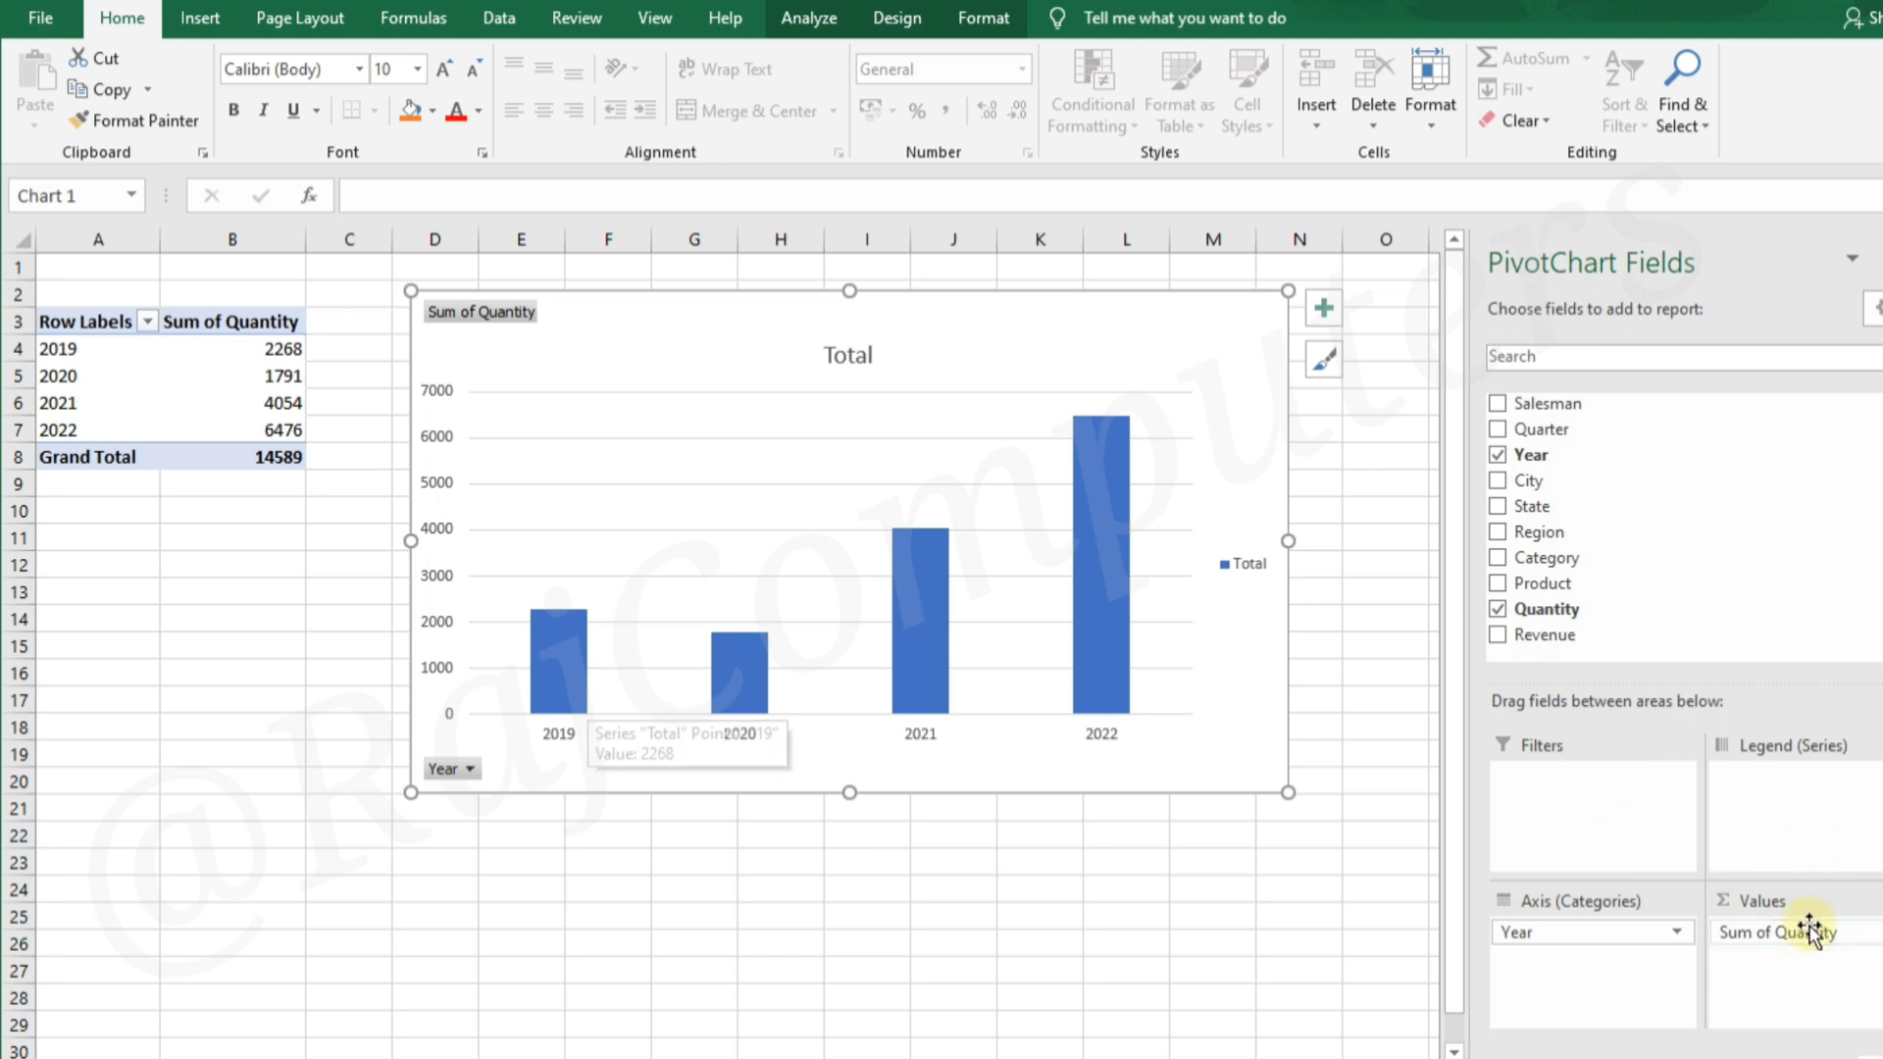
Replace Quantity with Revenue in the PivotChart's values, and add Quantity back above Revenue
drag(1810, 932, 1702, 618)
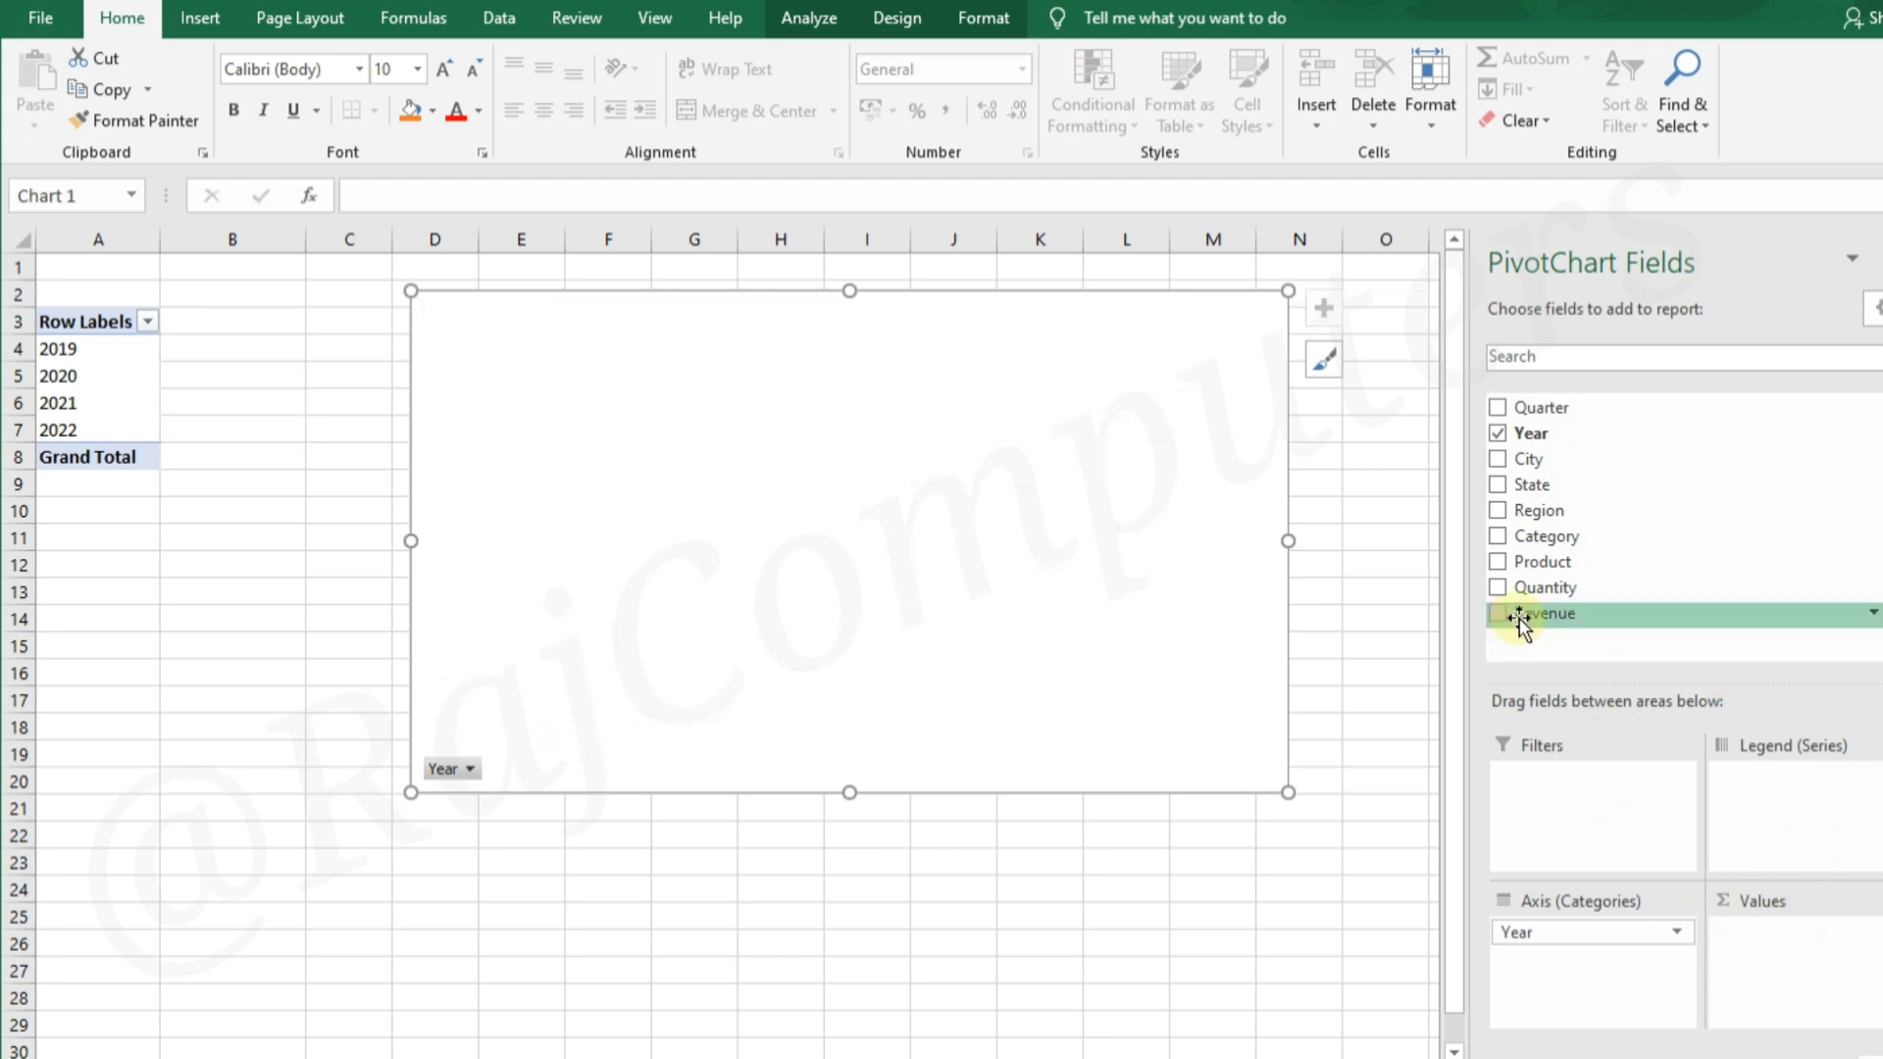
drag(1530, 622, 1765, 932)
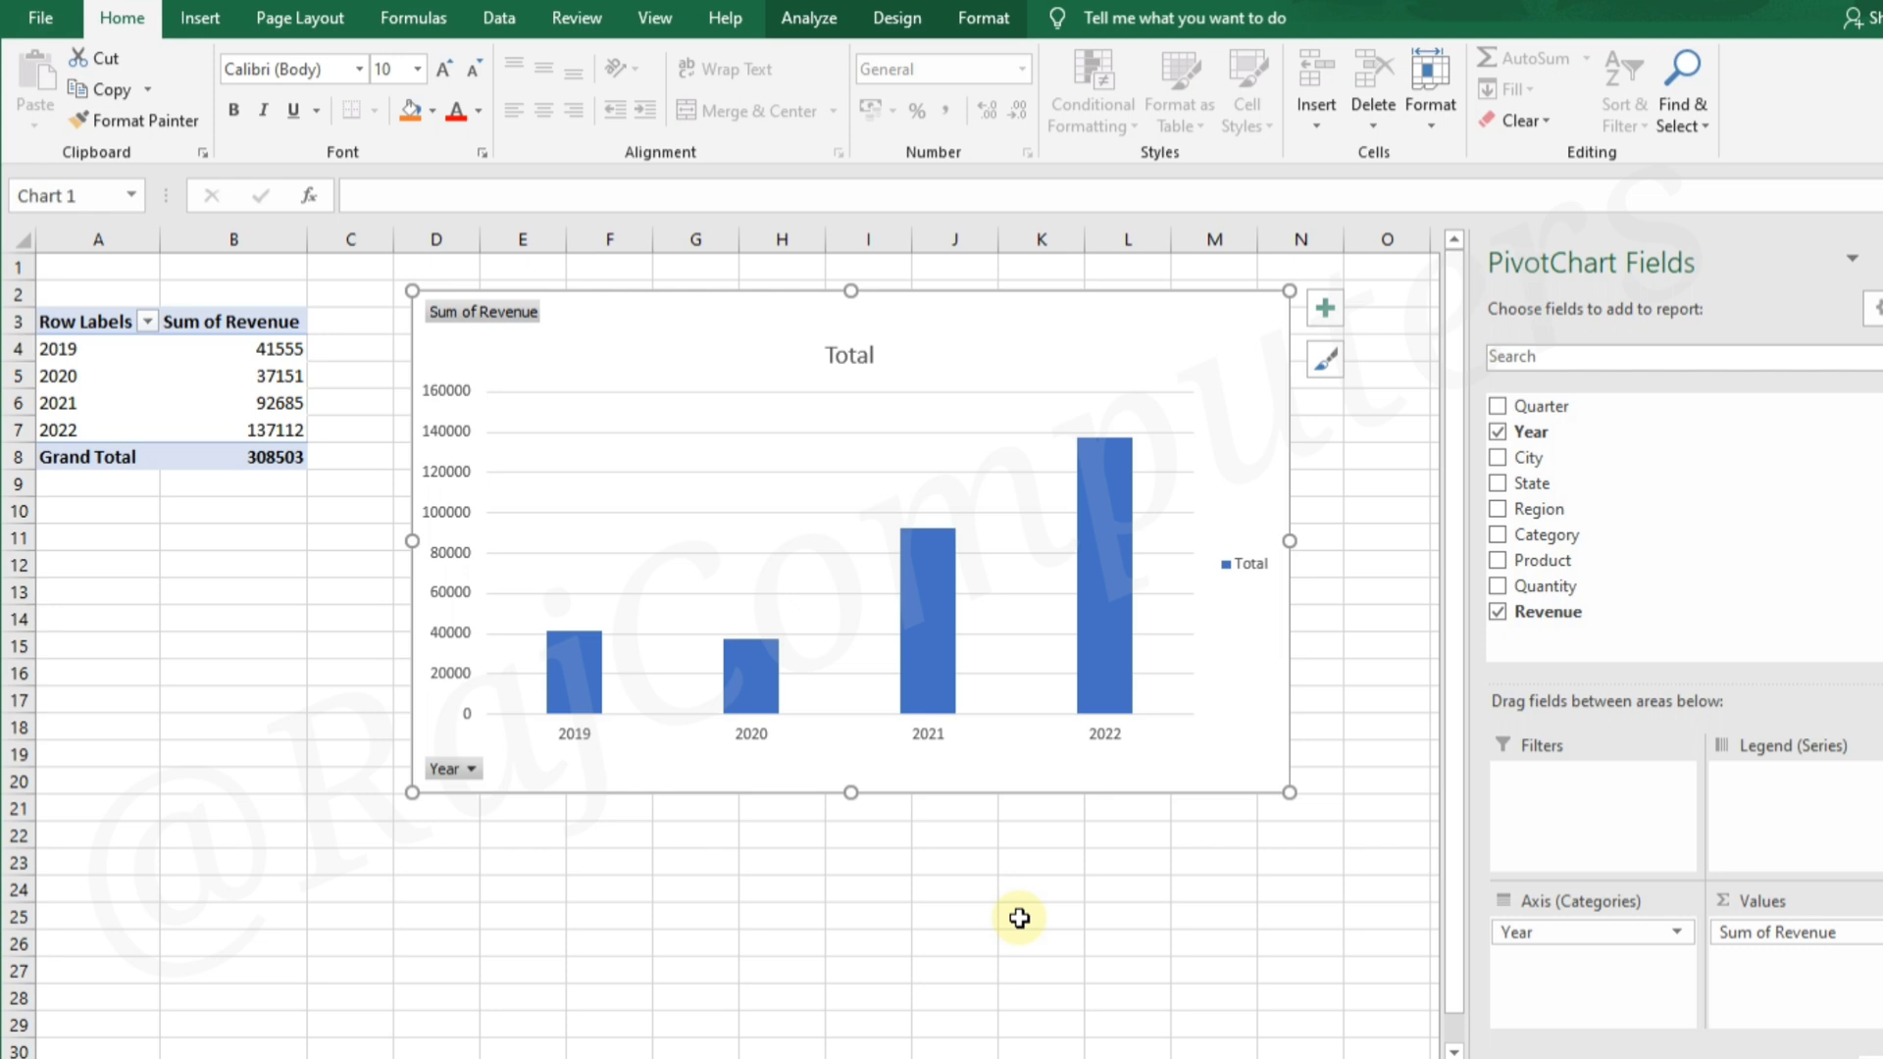
drag(1520, 589, 1780, 925)
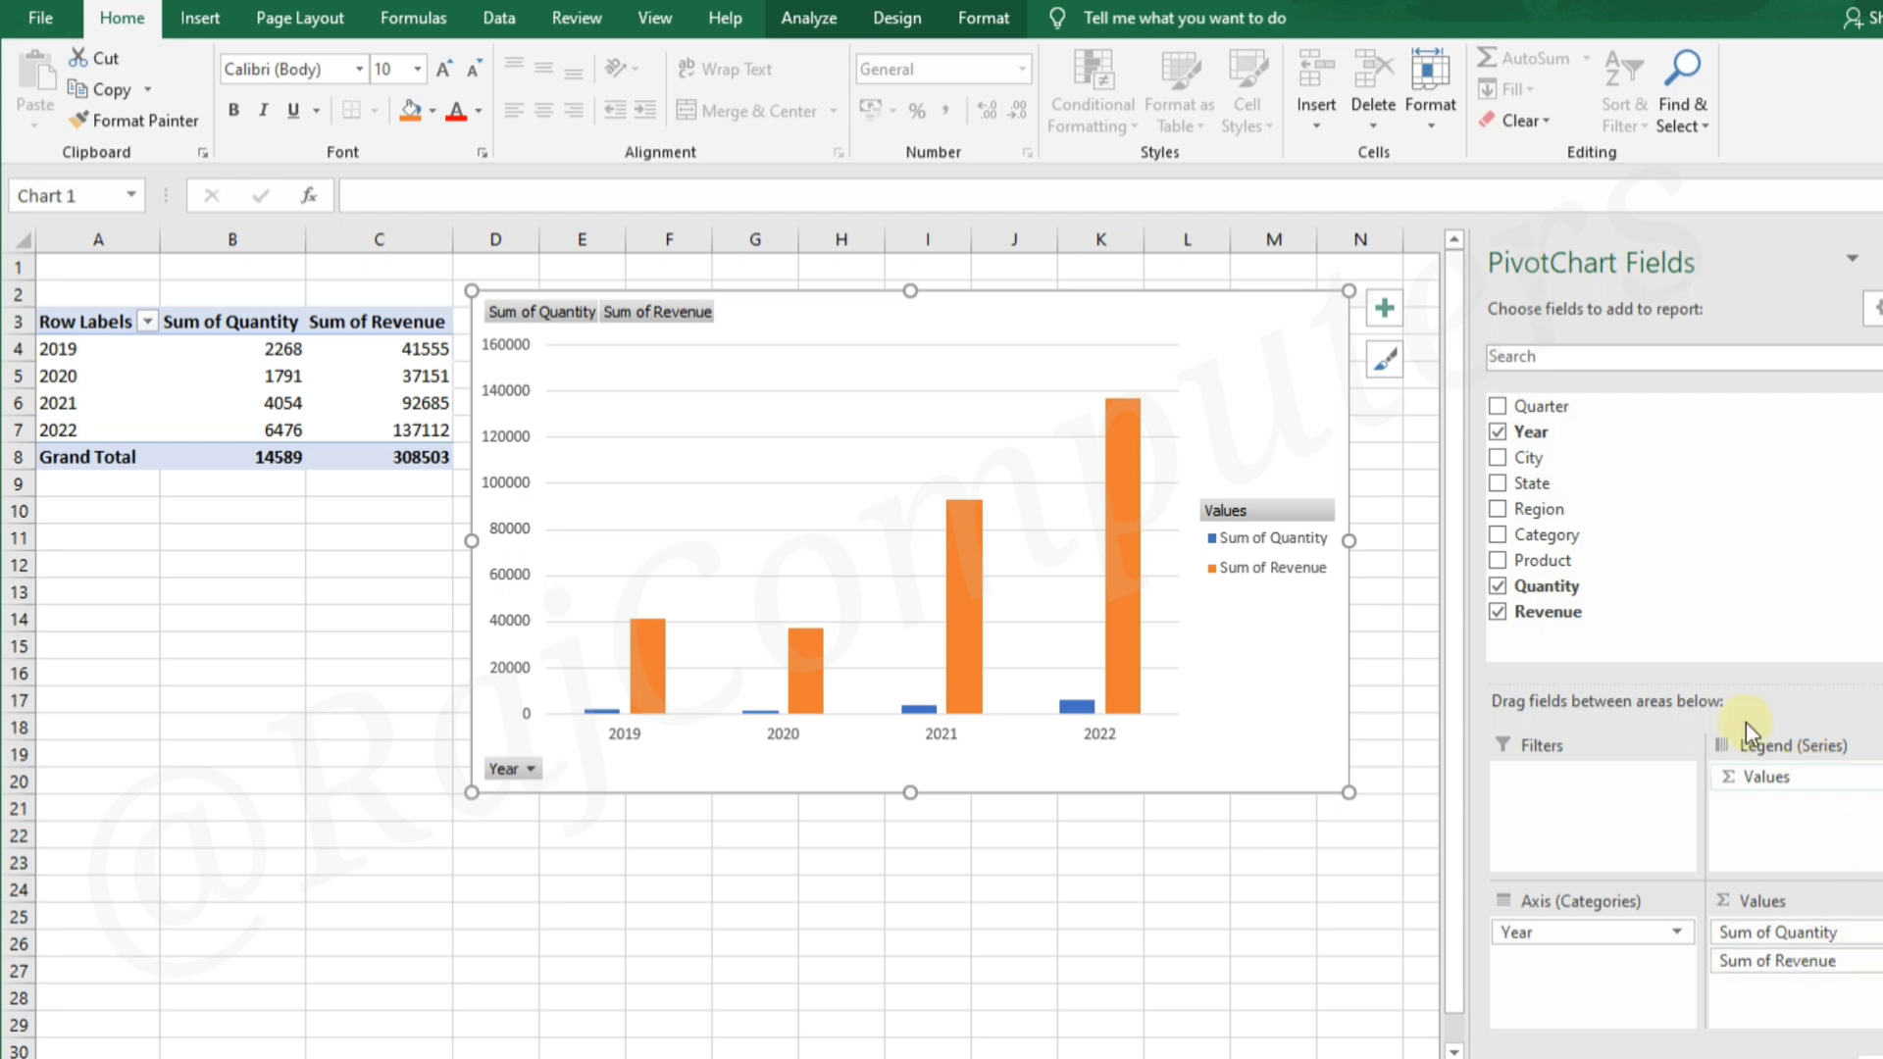
Add the Region field to the PivotChart and place it below Year among the axis categories
mouse_move(951, 596)
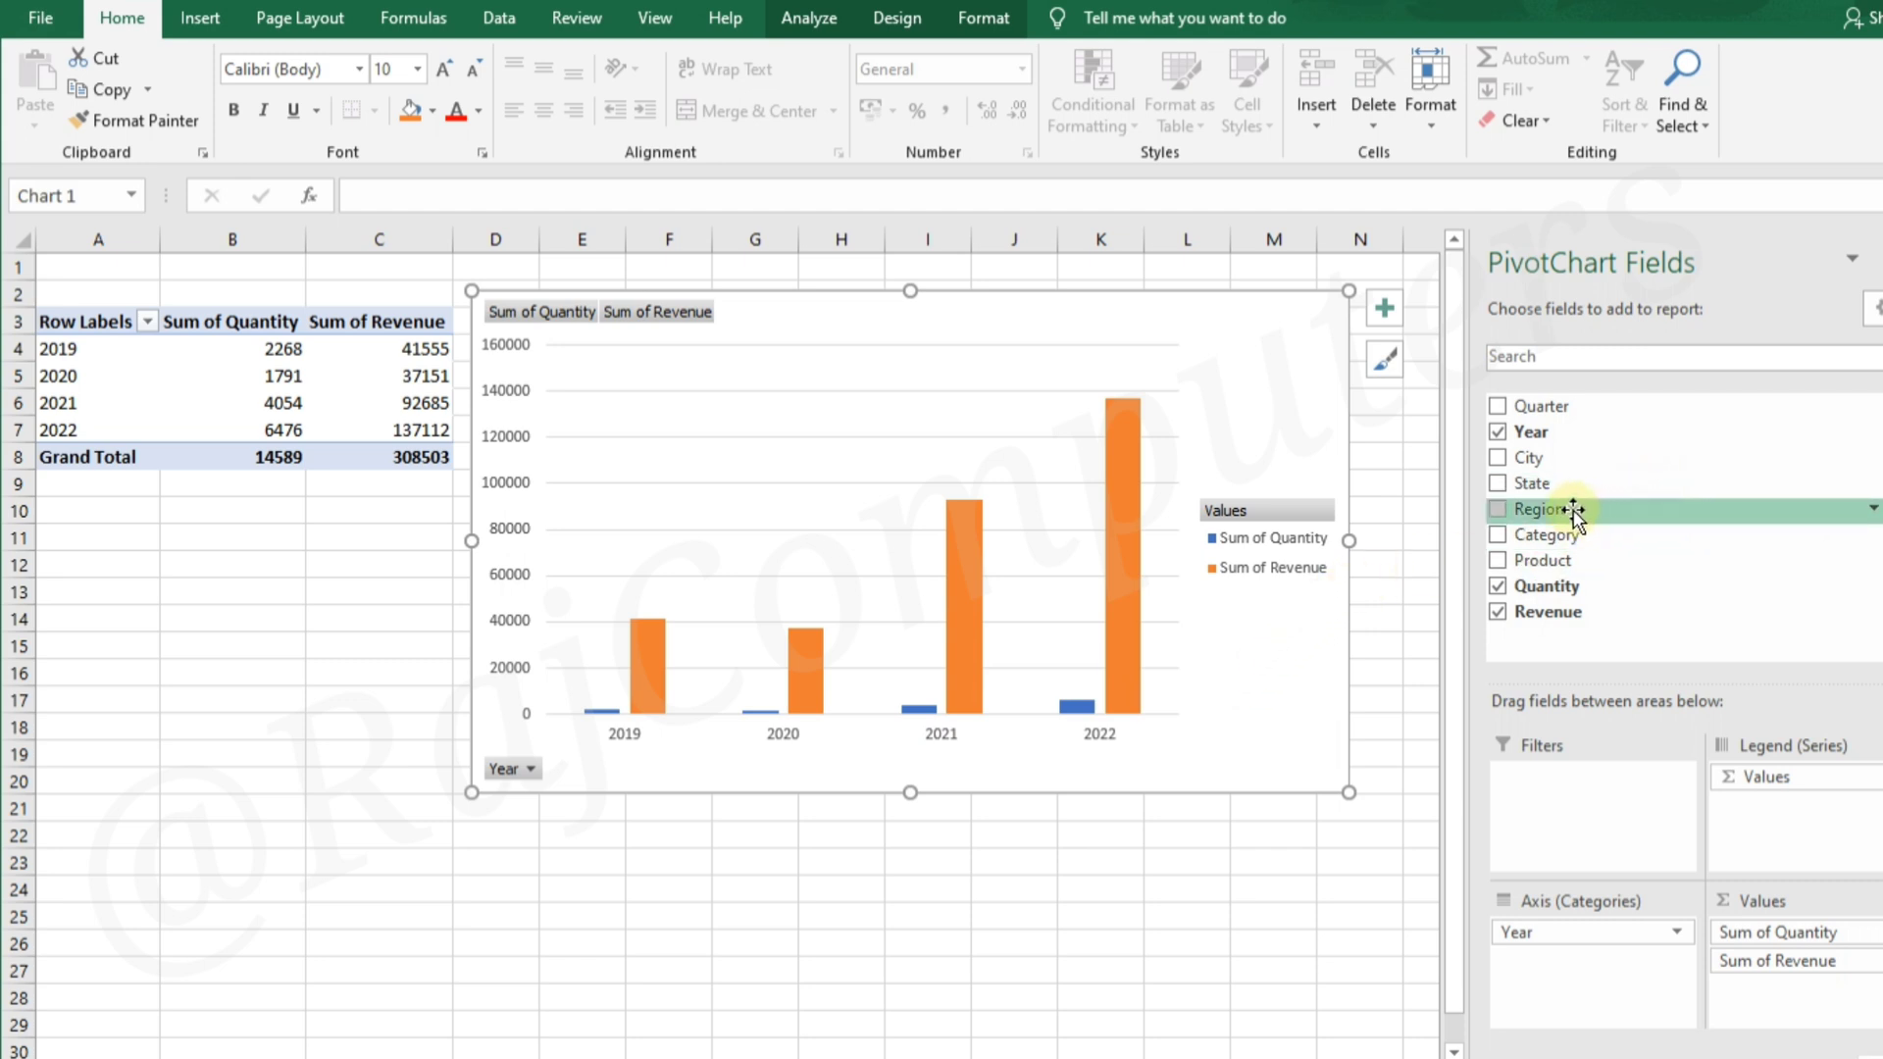
drag(1574, 509, 1824, 975)
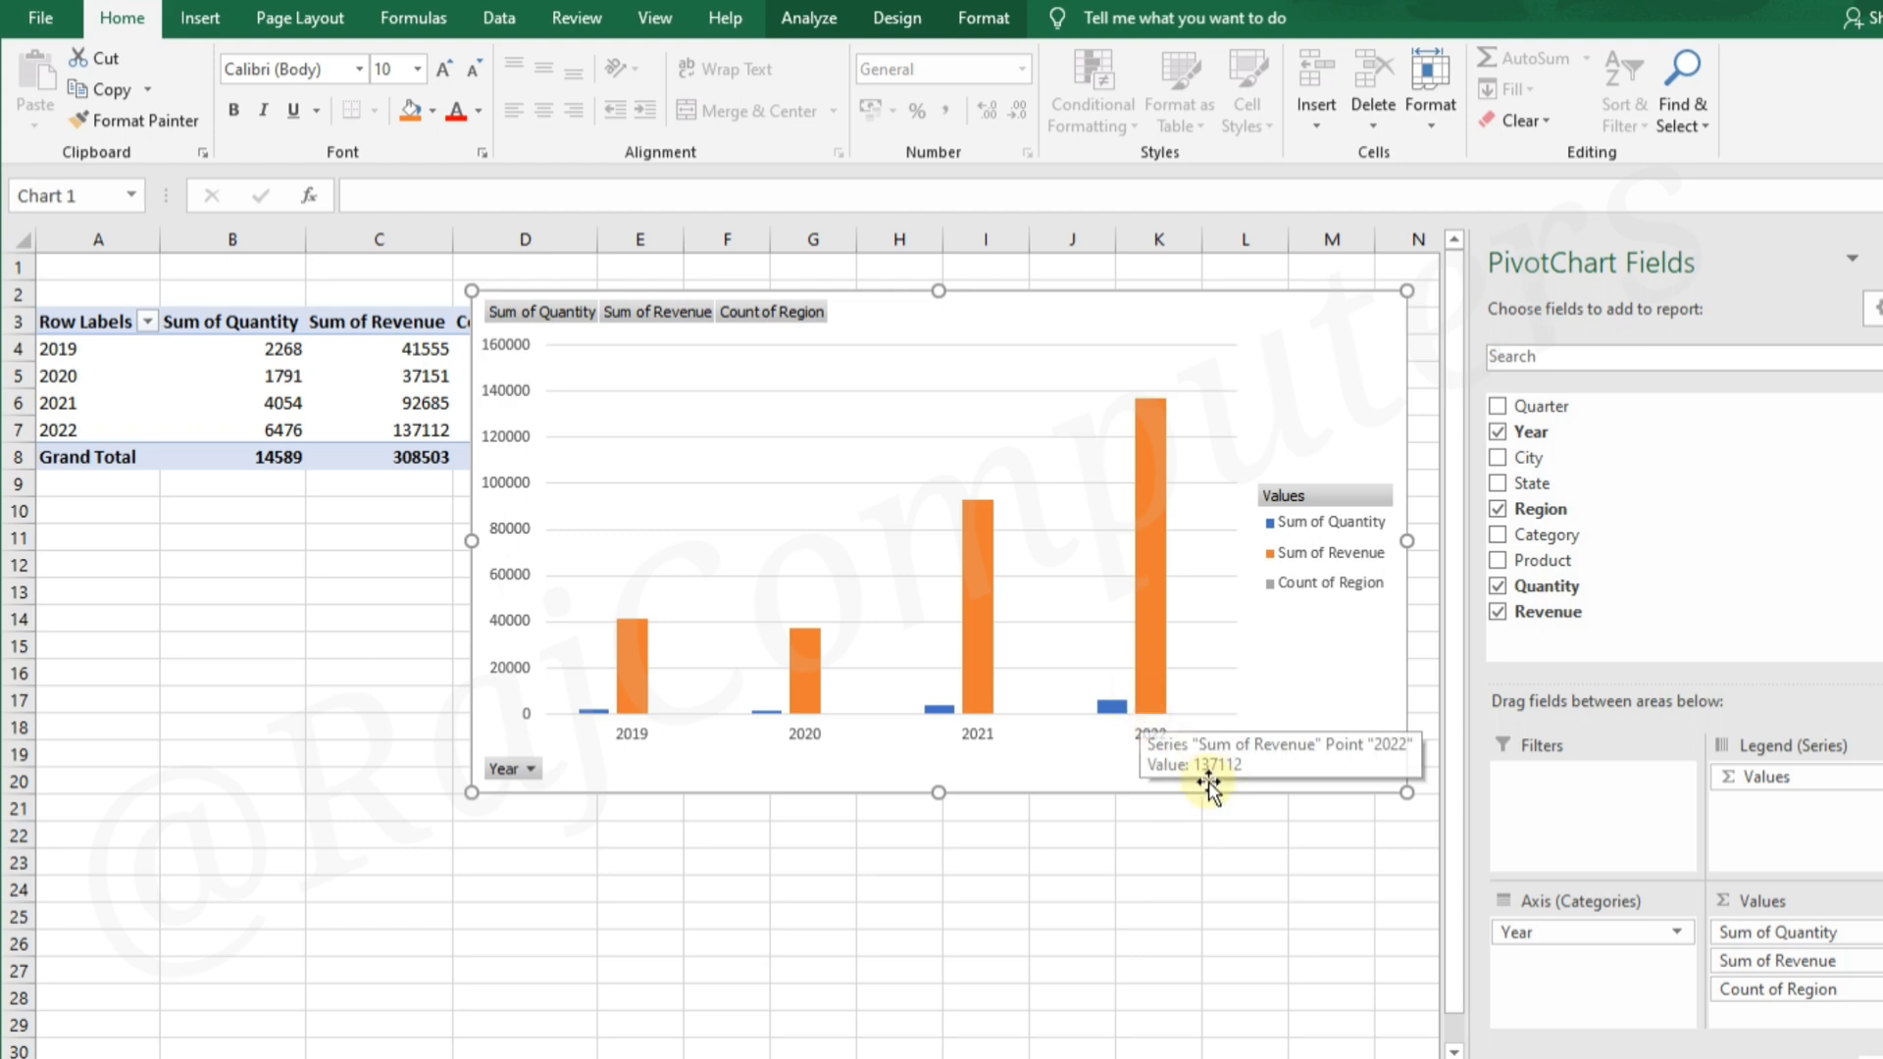
drag(1740, 989, 1572, 943)
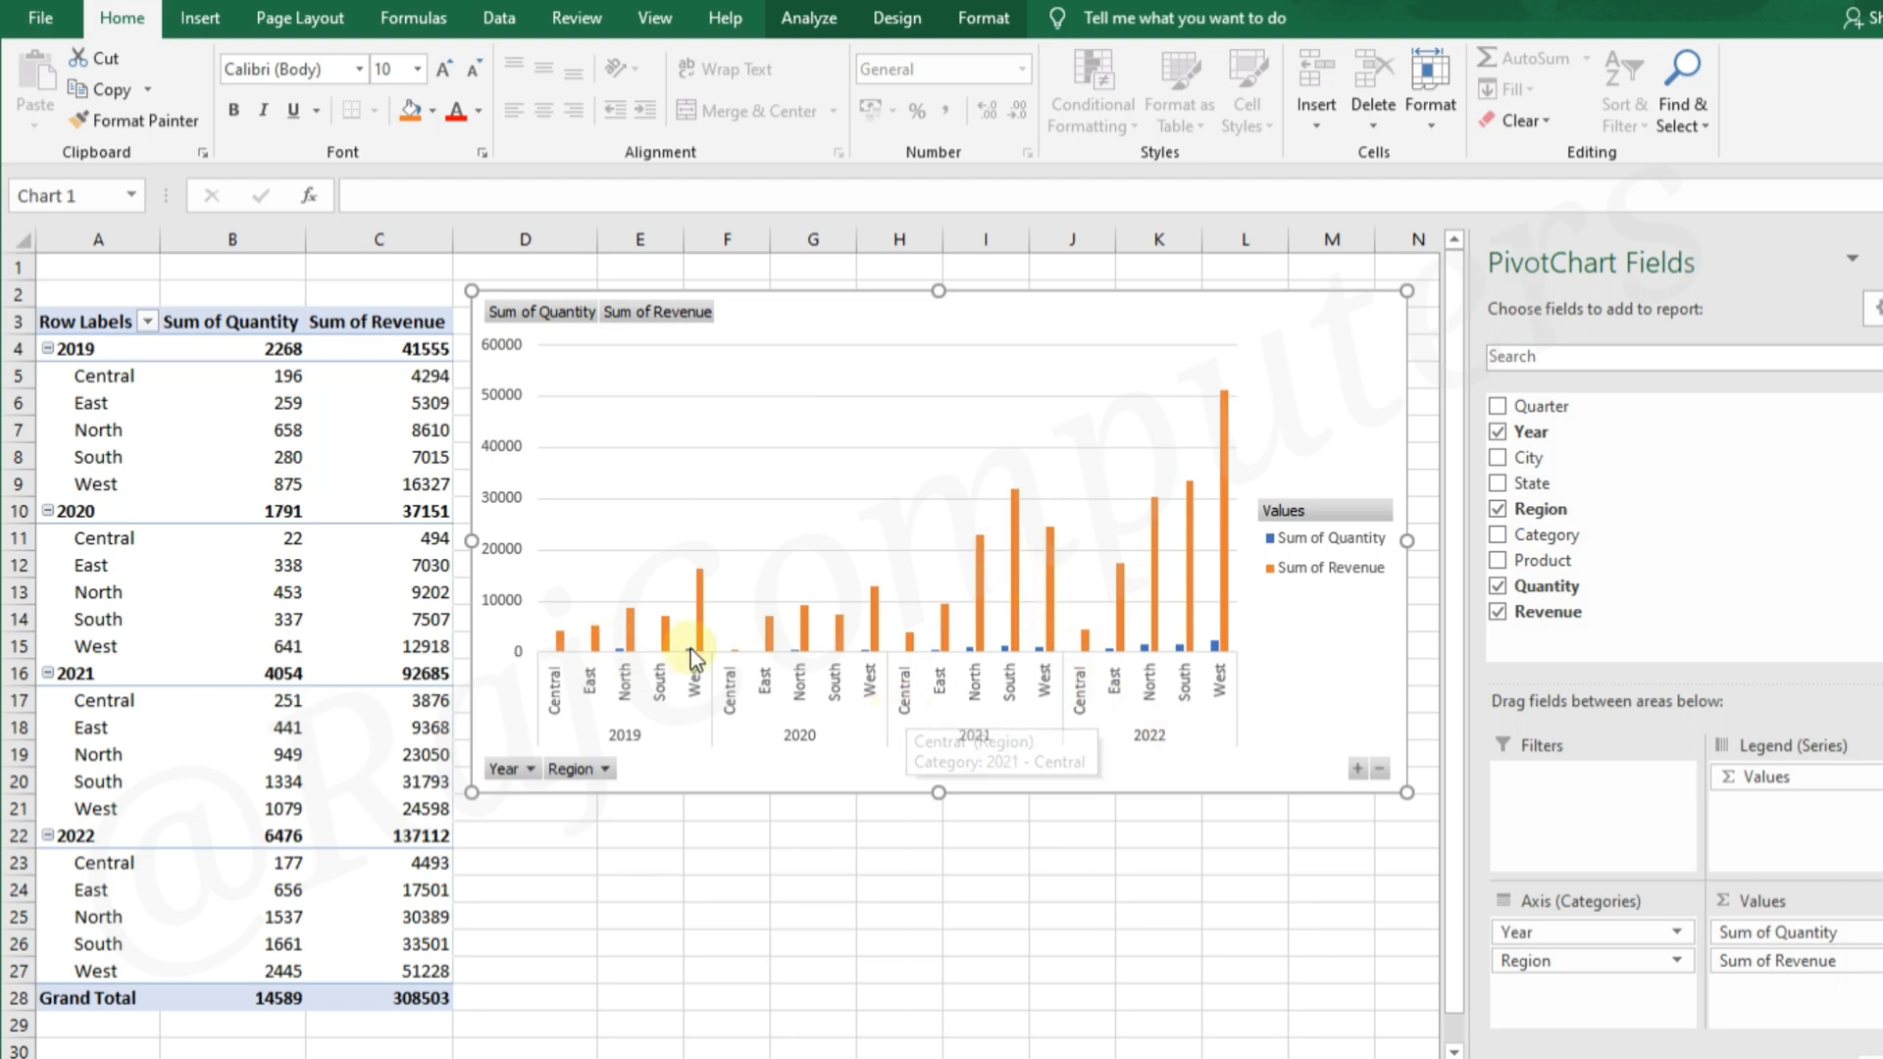
click(858, 917)
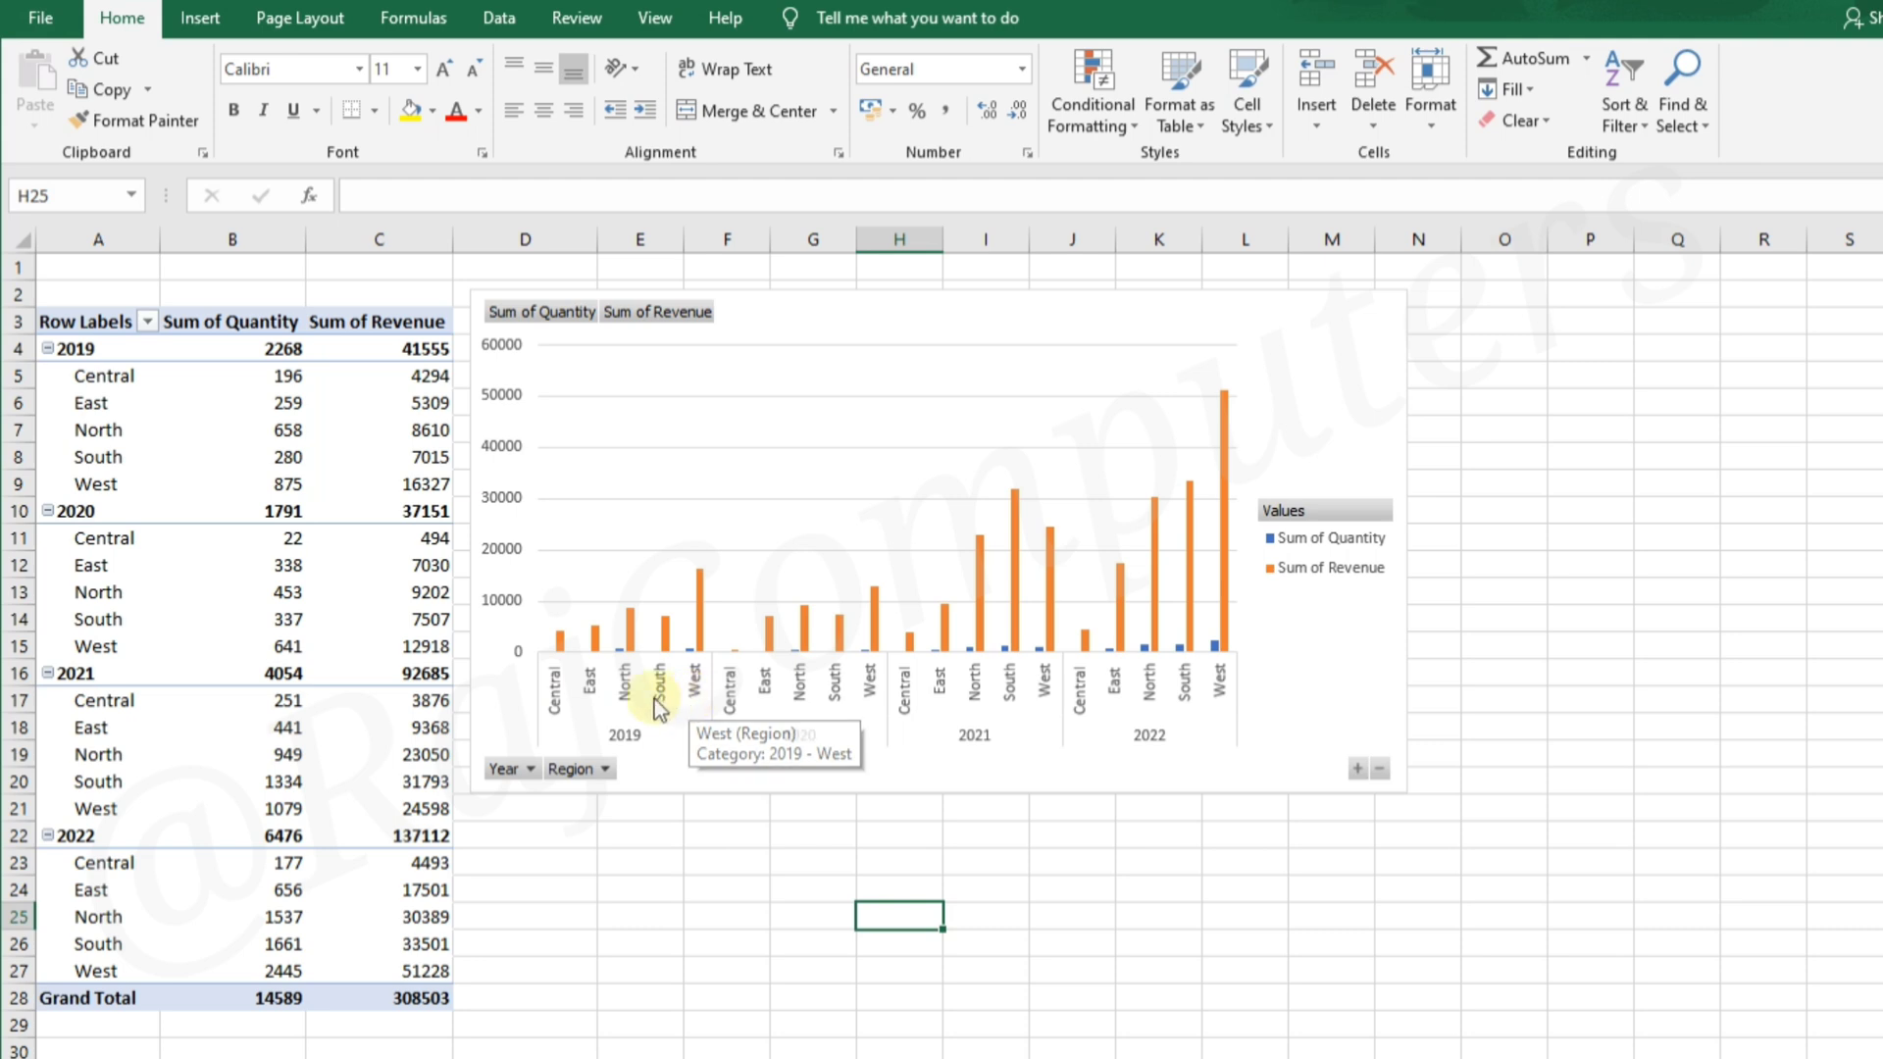
Filter the PivotChart's Year field to only 2019
click(530, 771)
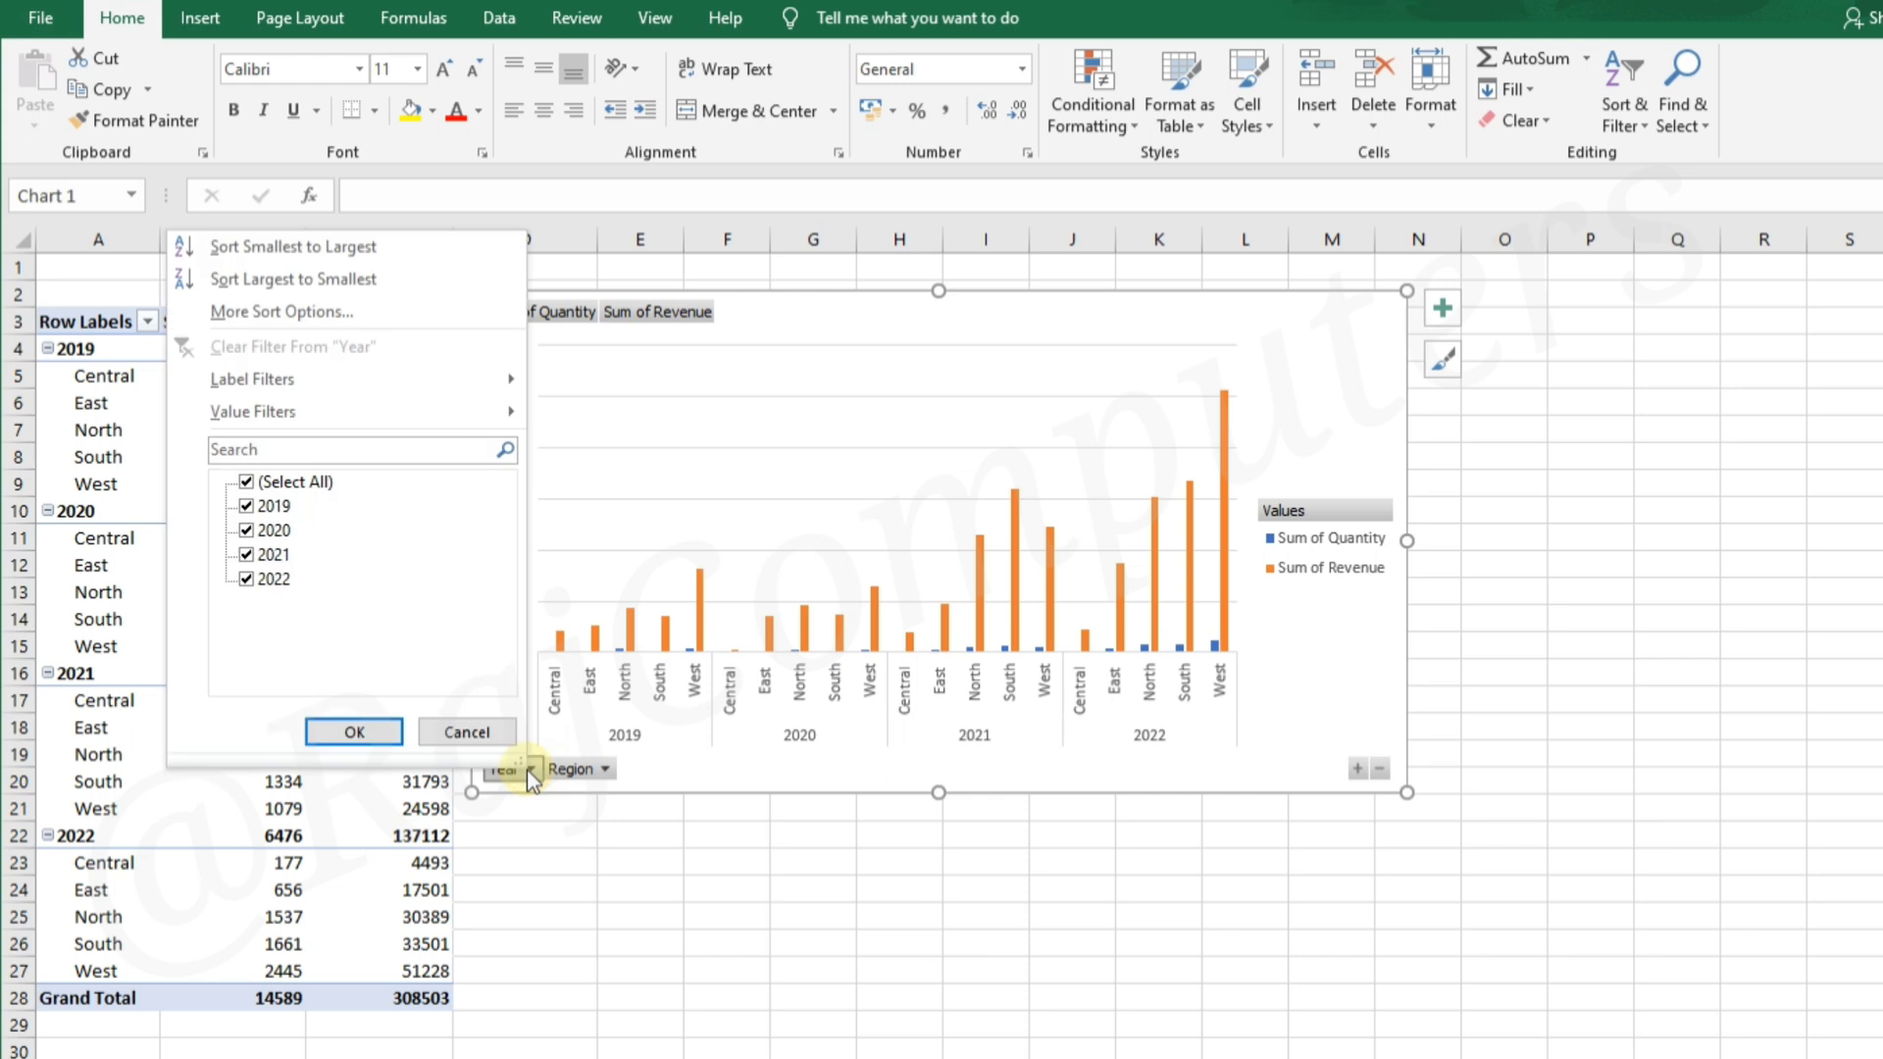
click(247, 483)
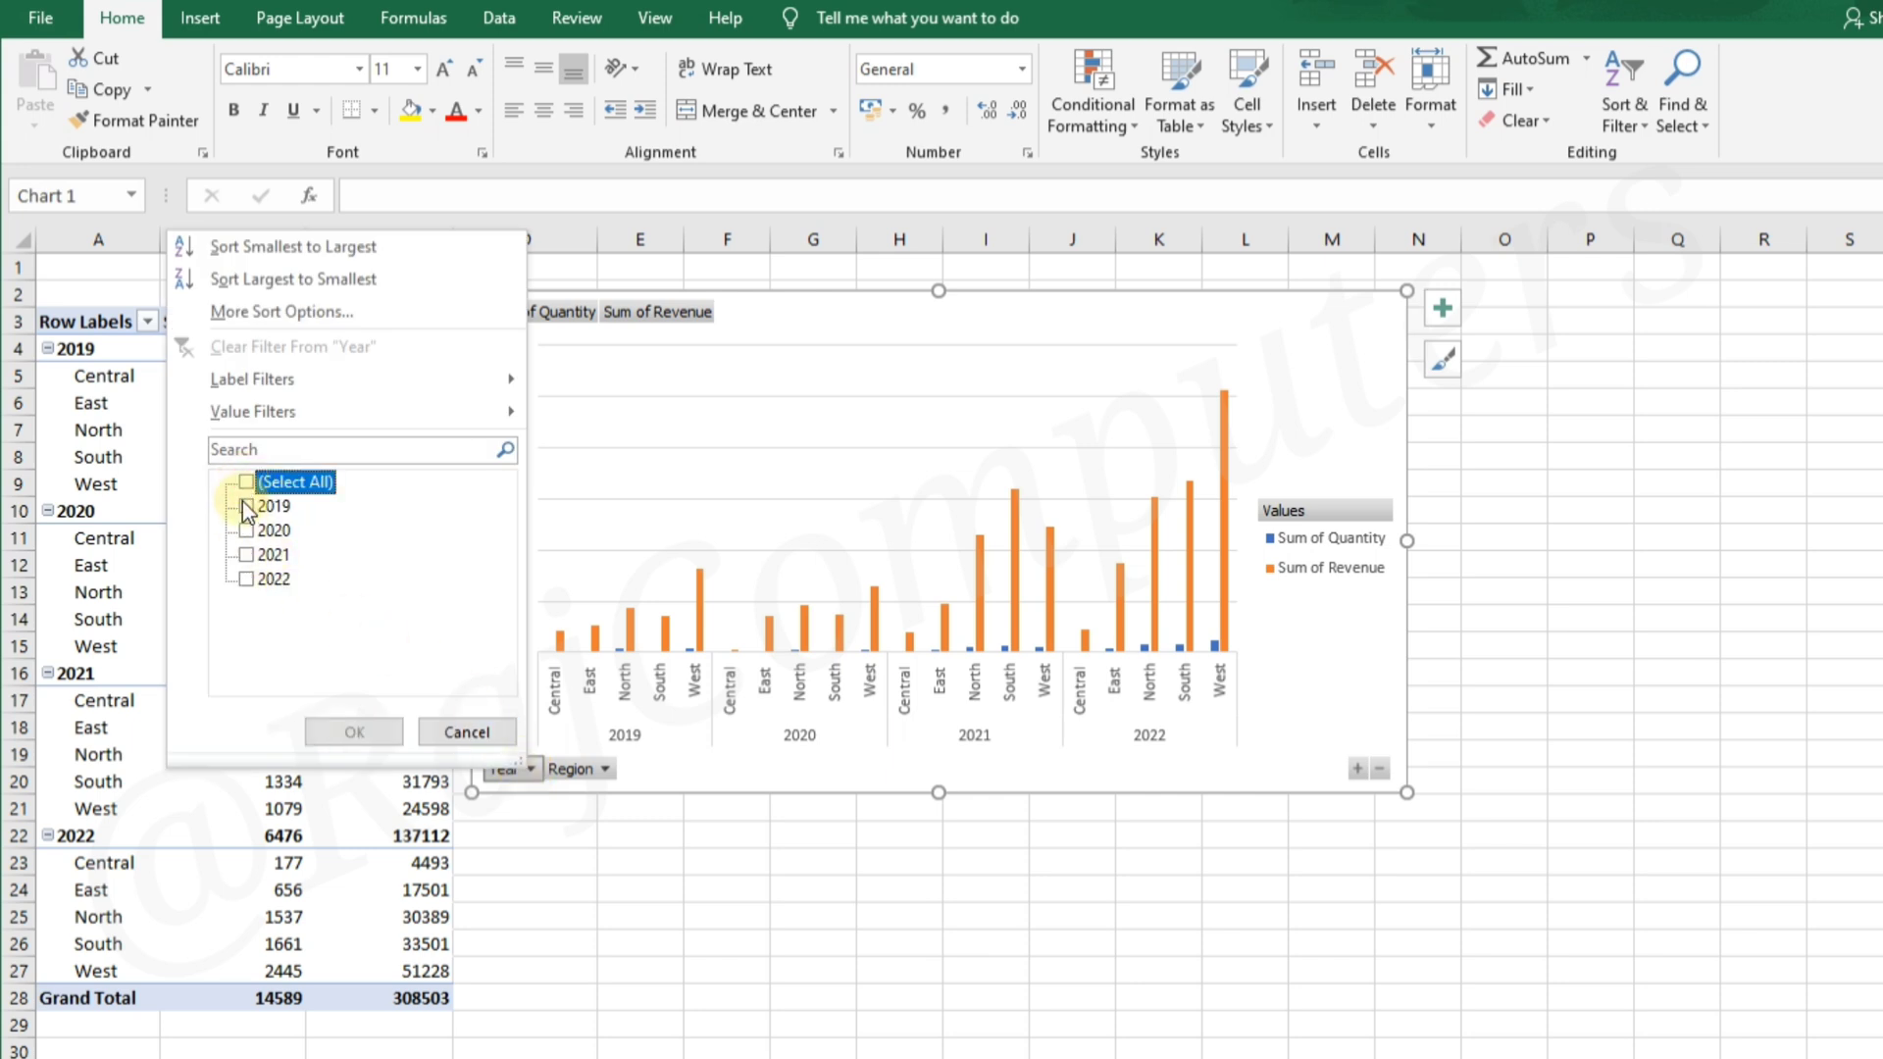
click(247, 506)
click(354, 732)
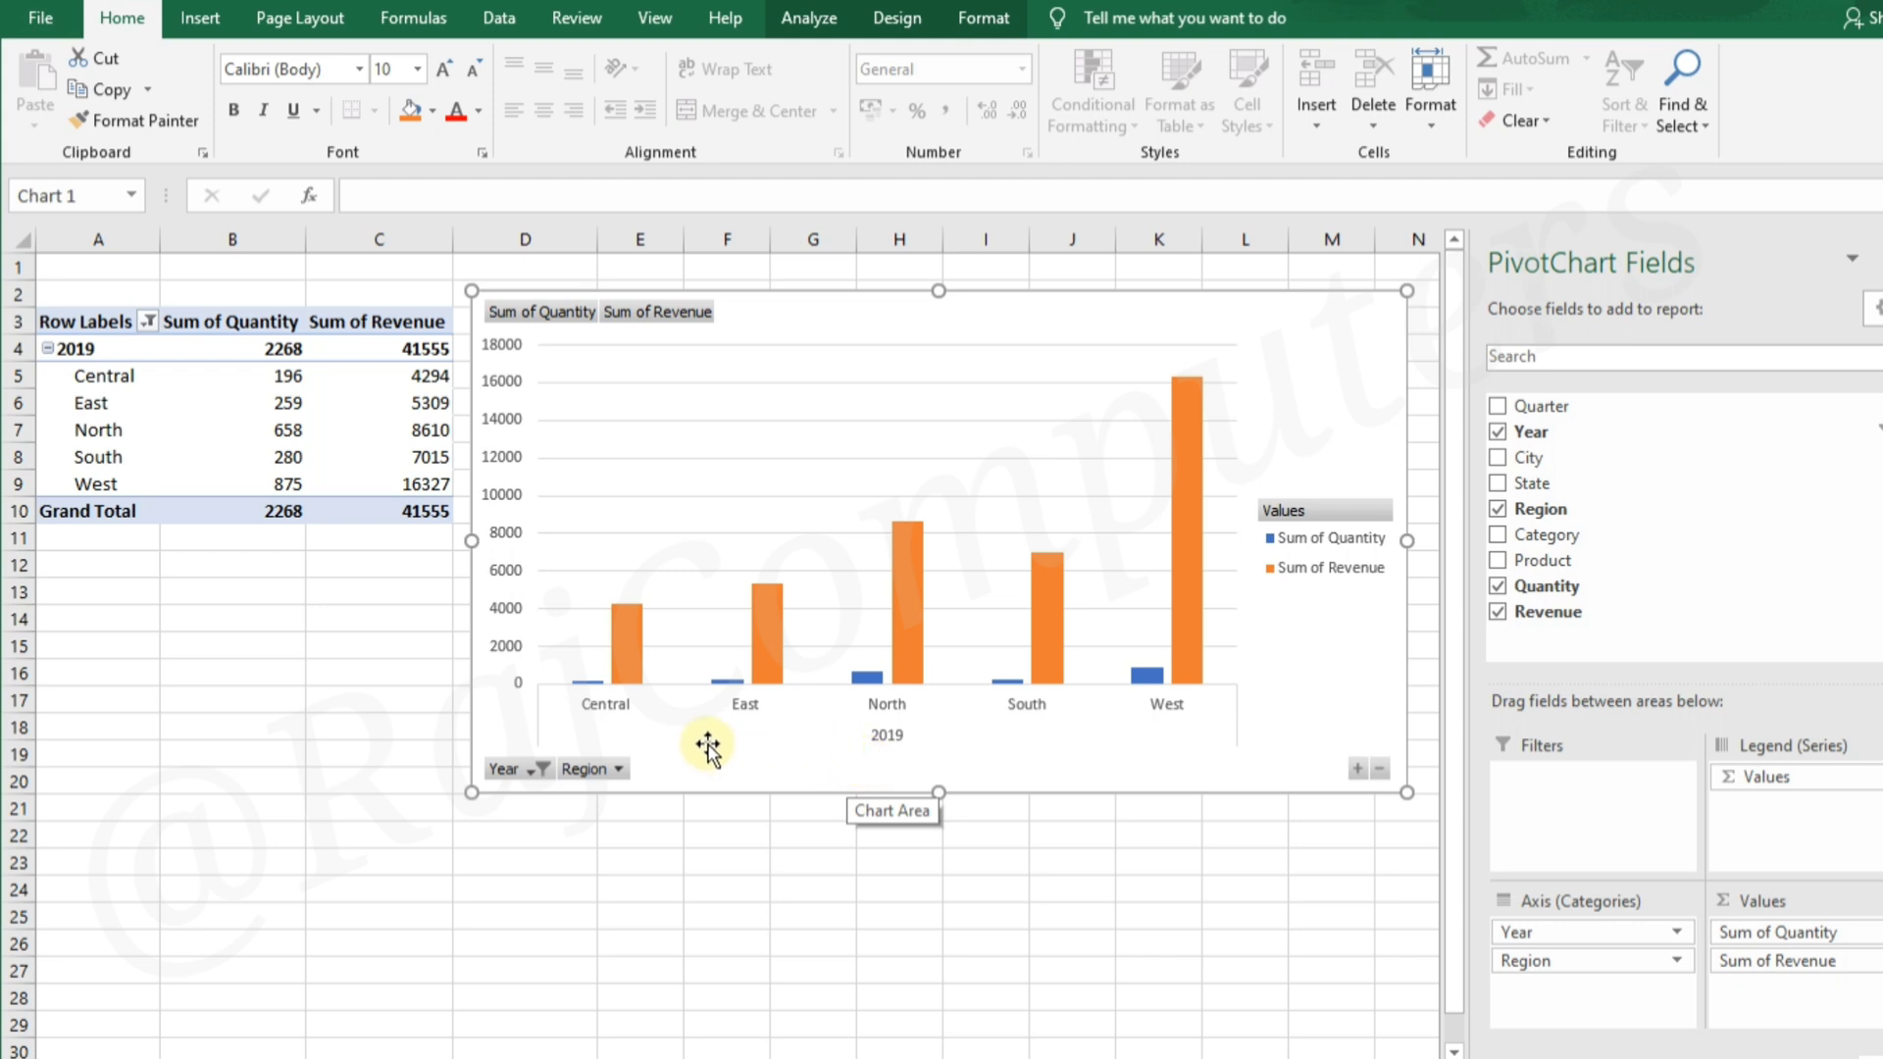
Filter the PivotChart's Region field to only North
click(619, 774)
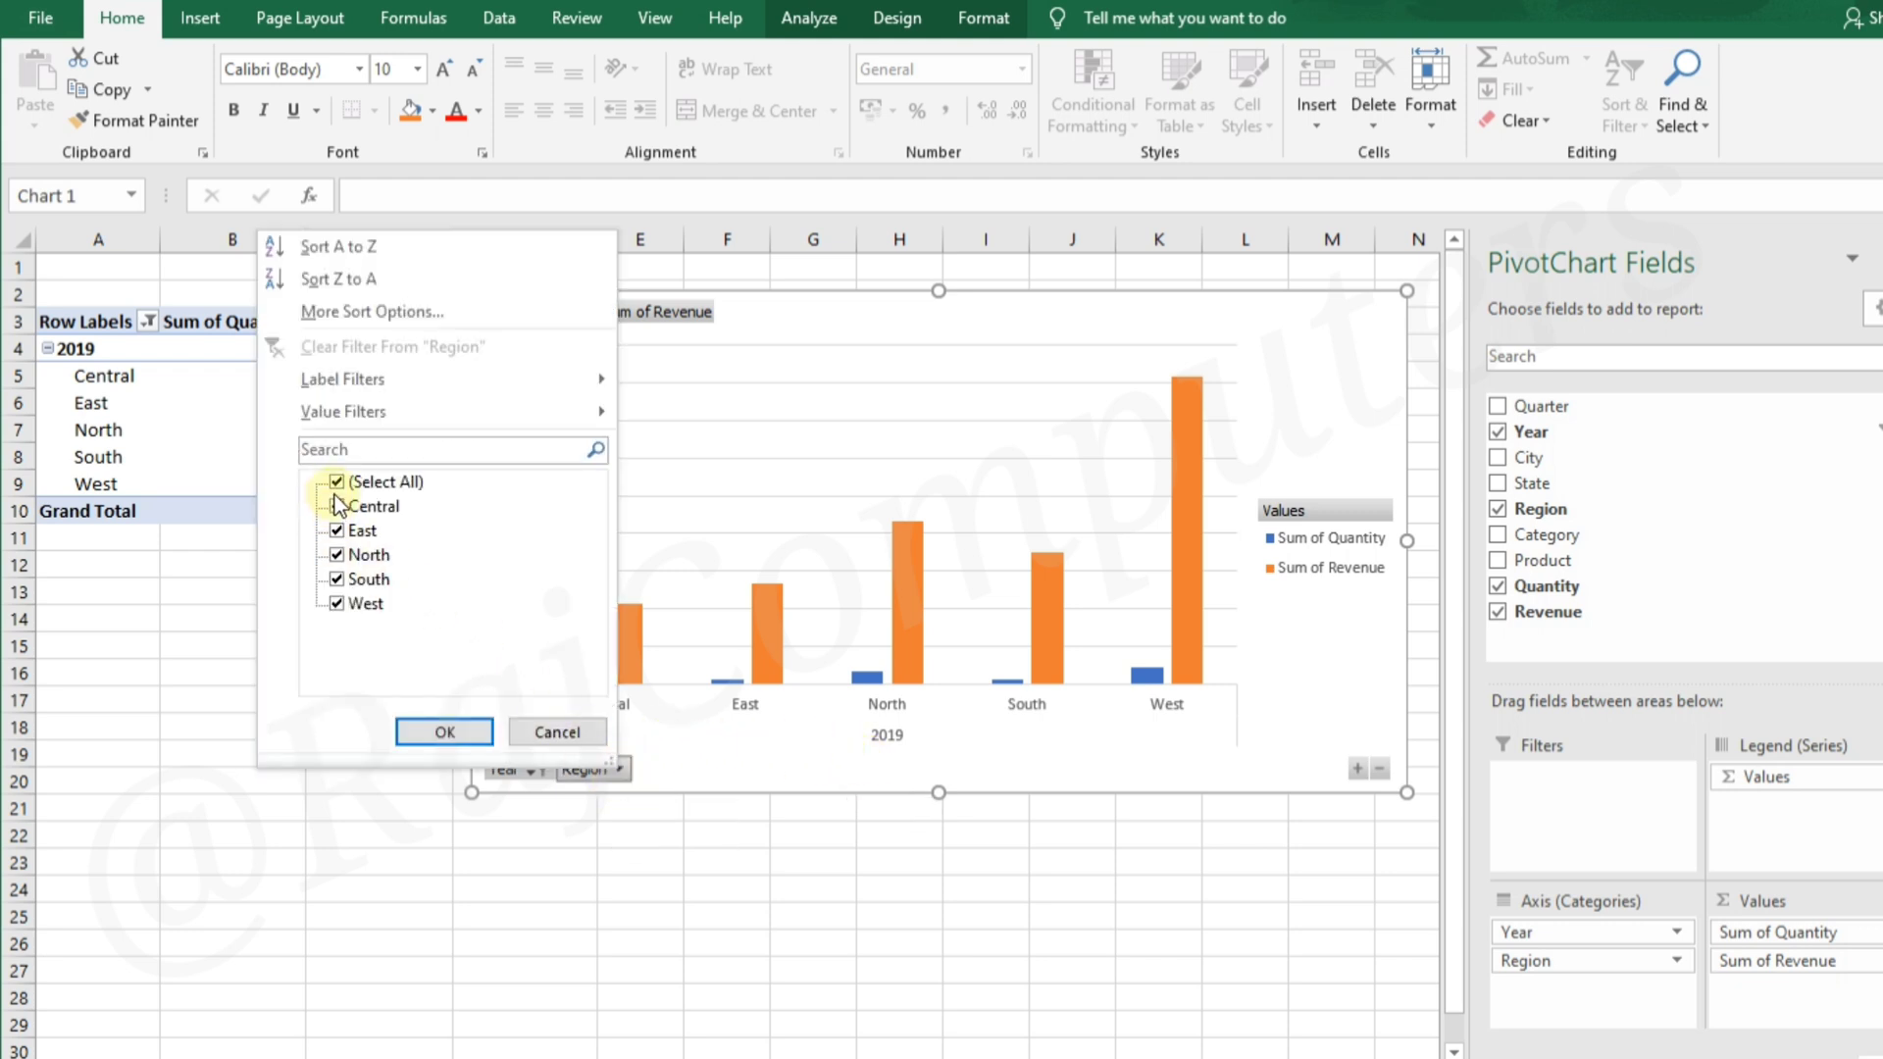
click(338, 482)
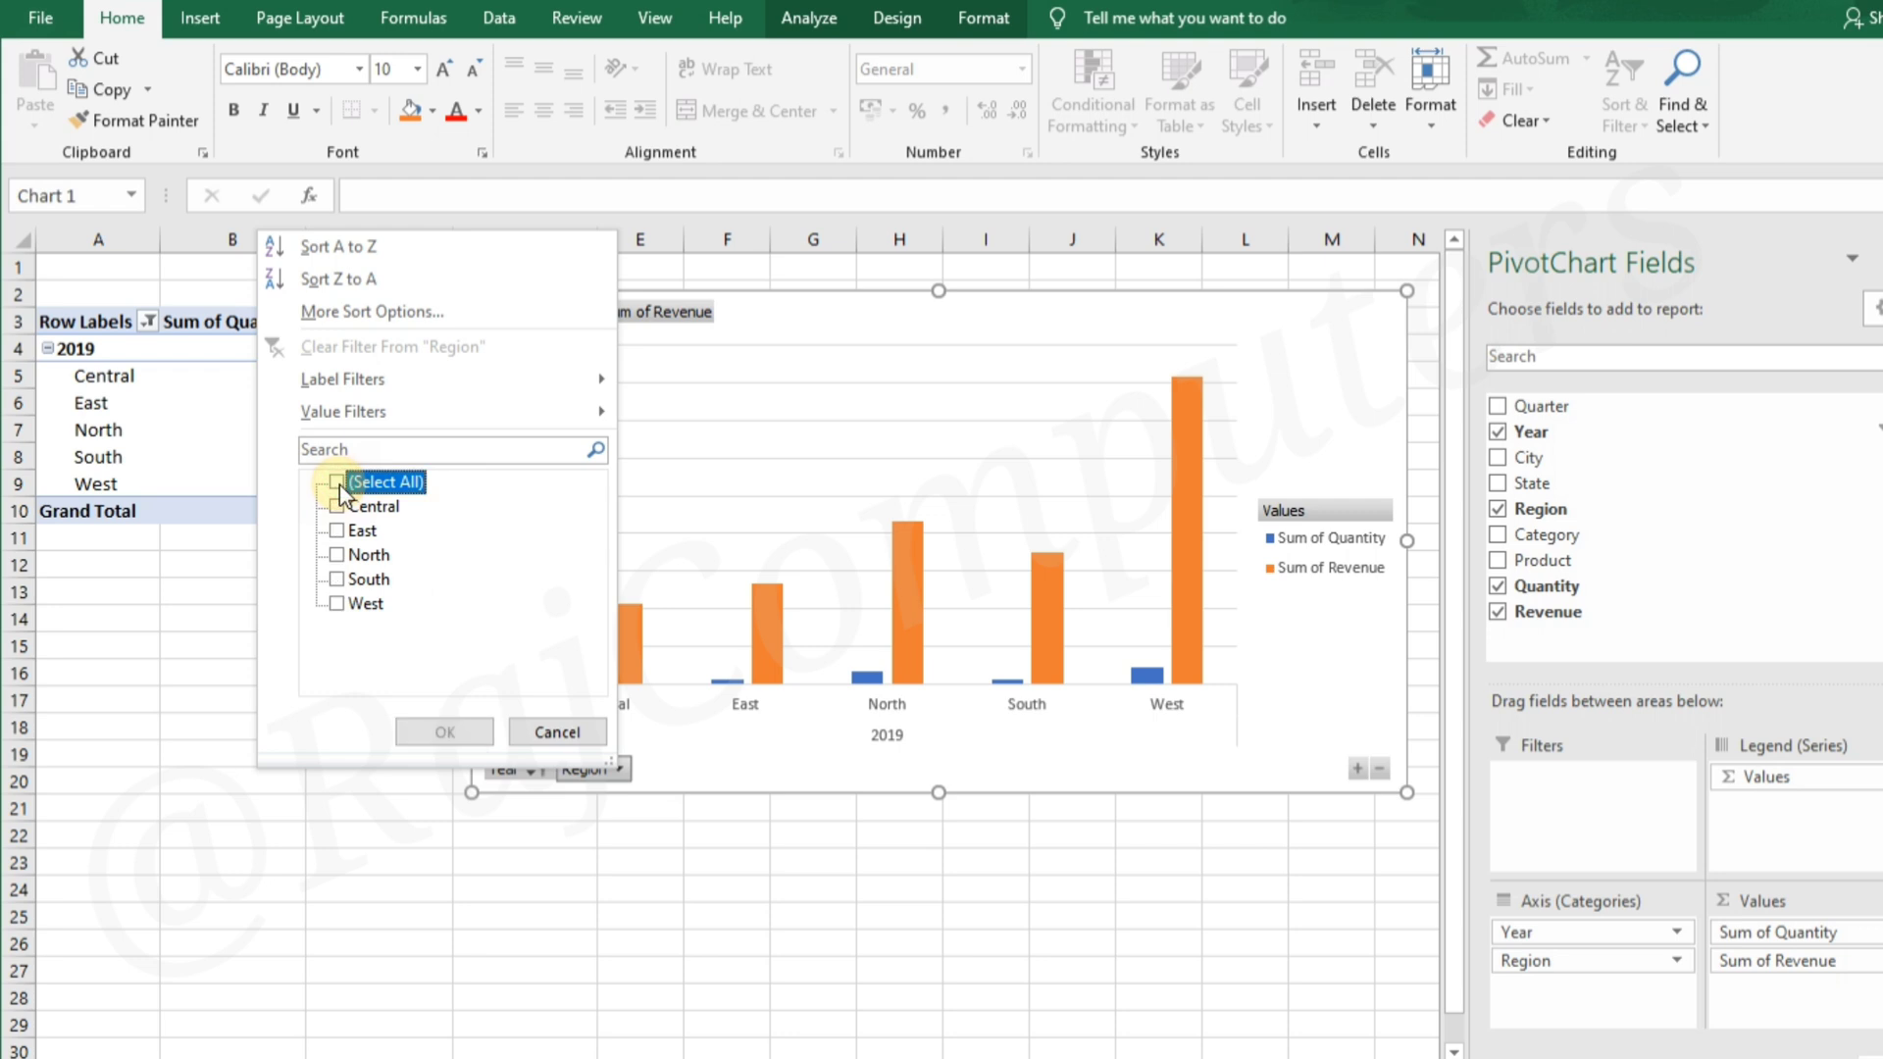
click(337, 555)
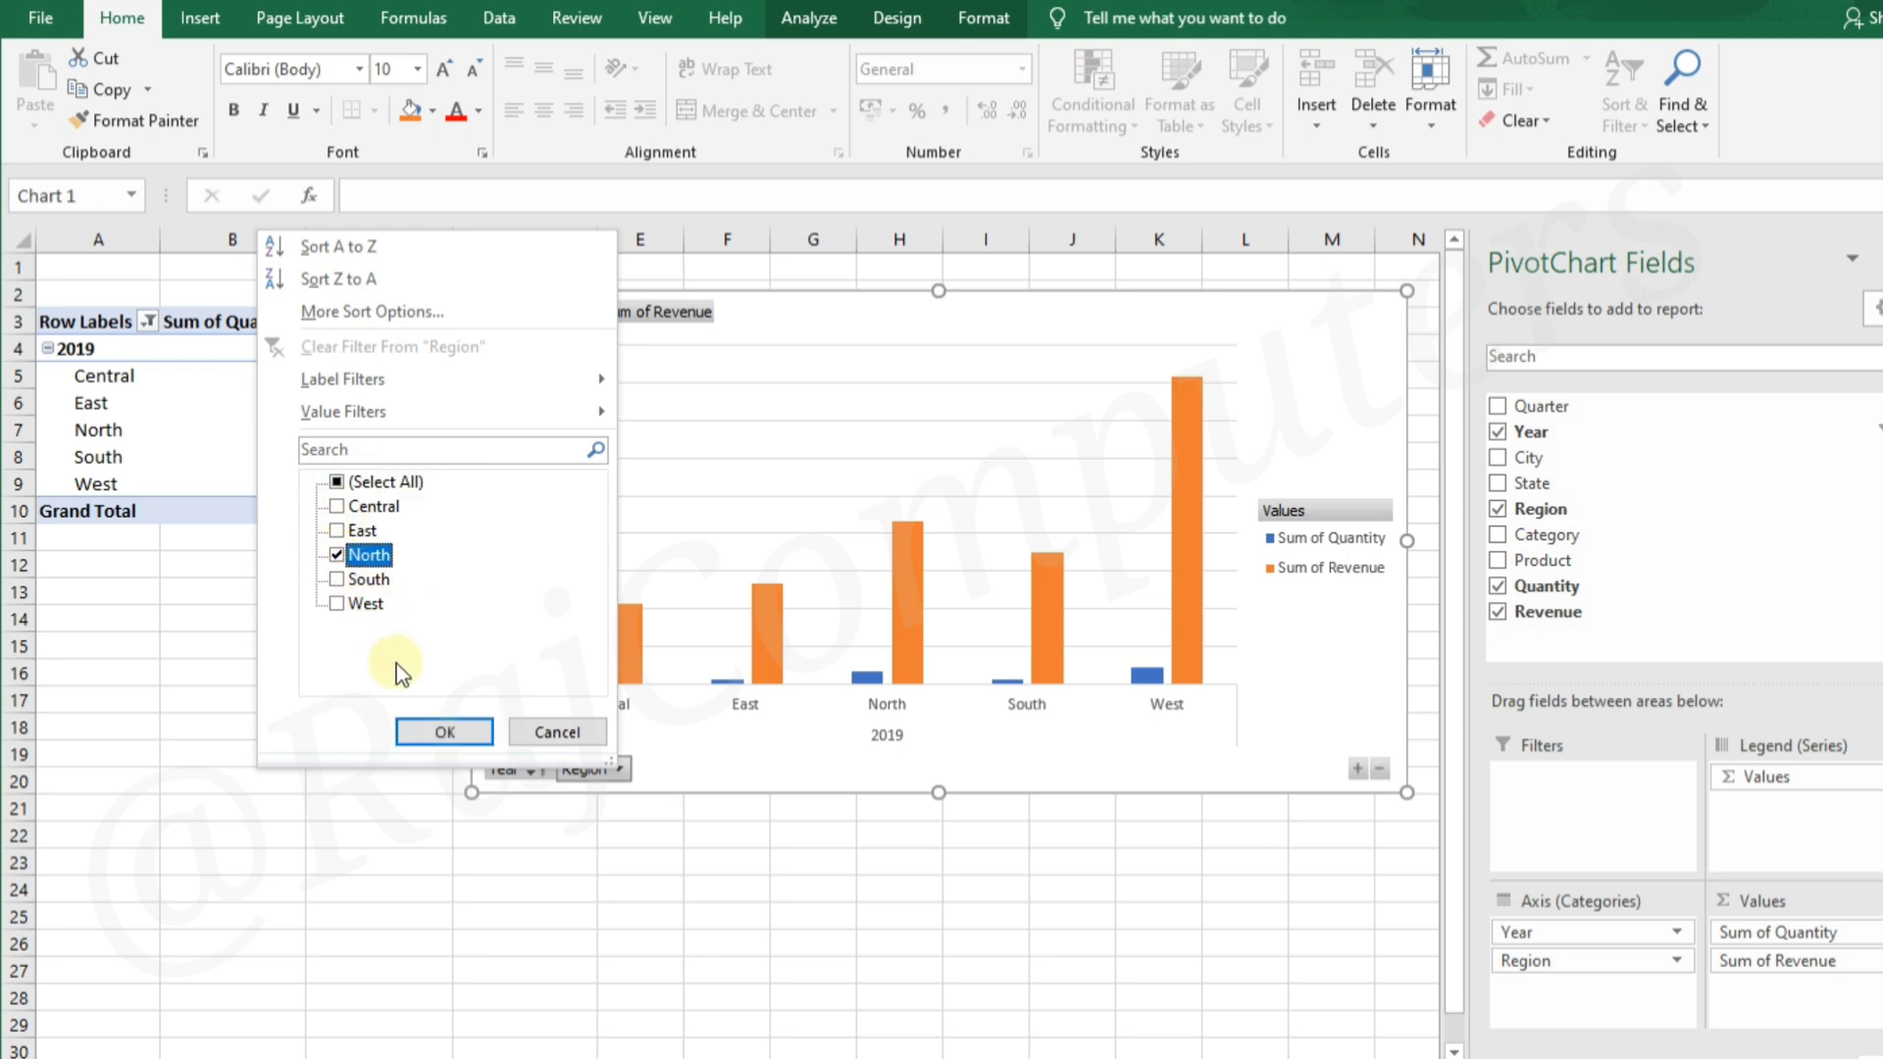
click(444, 732)
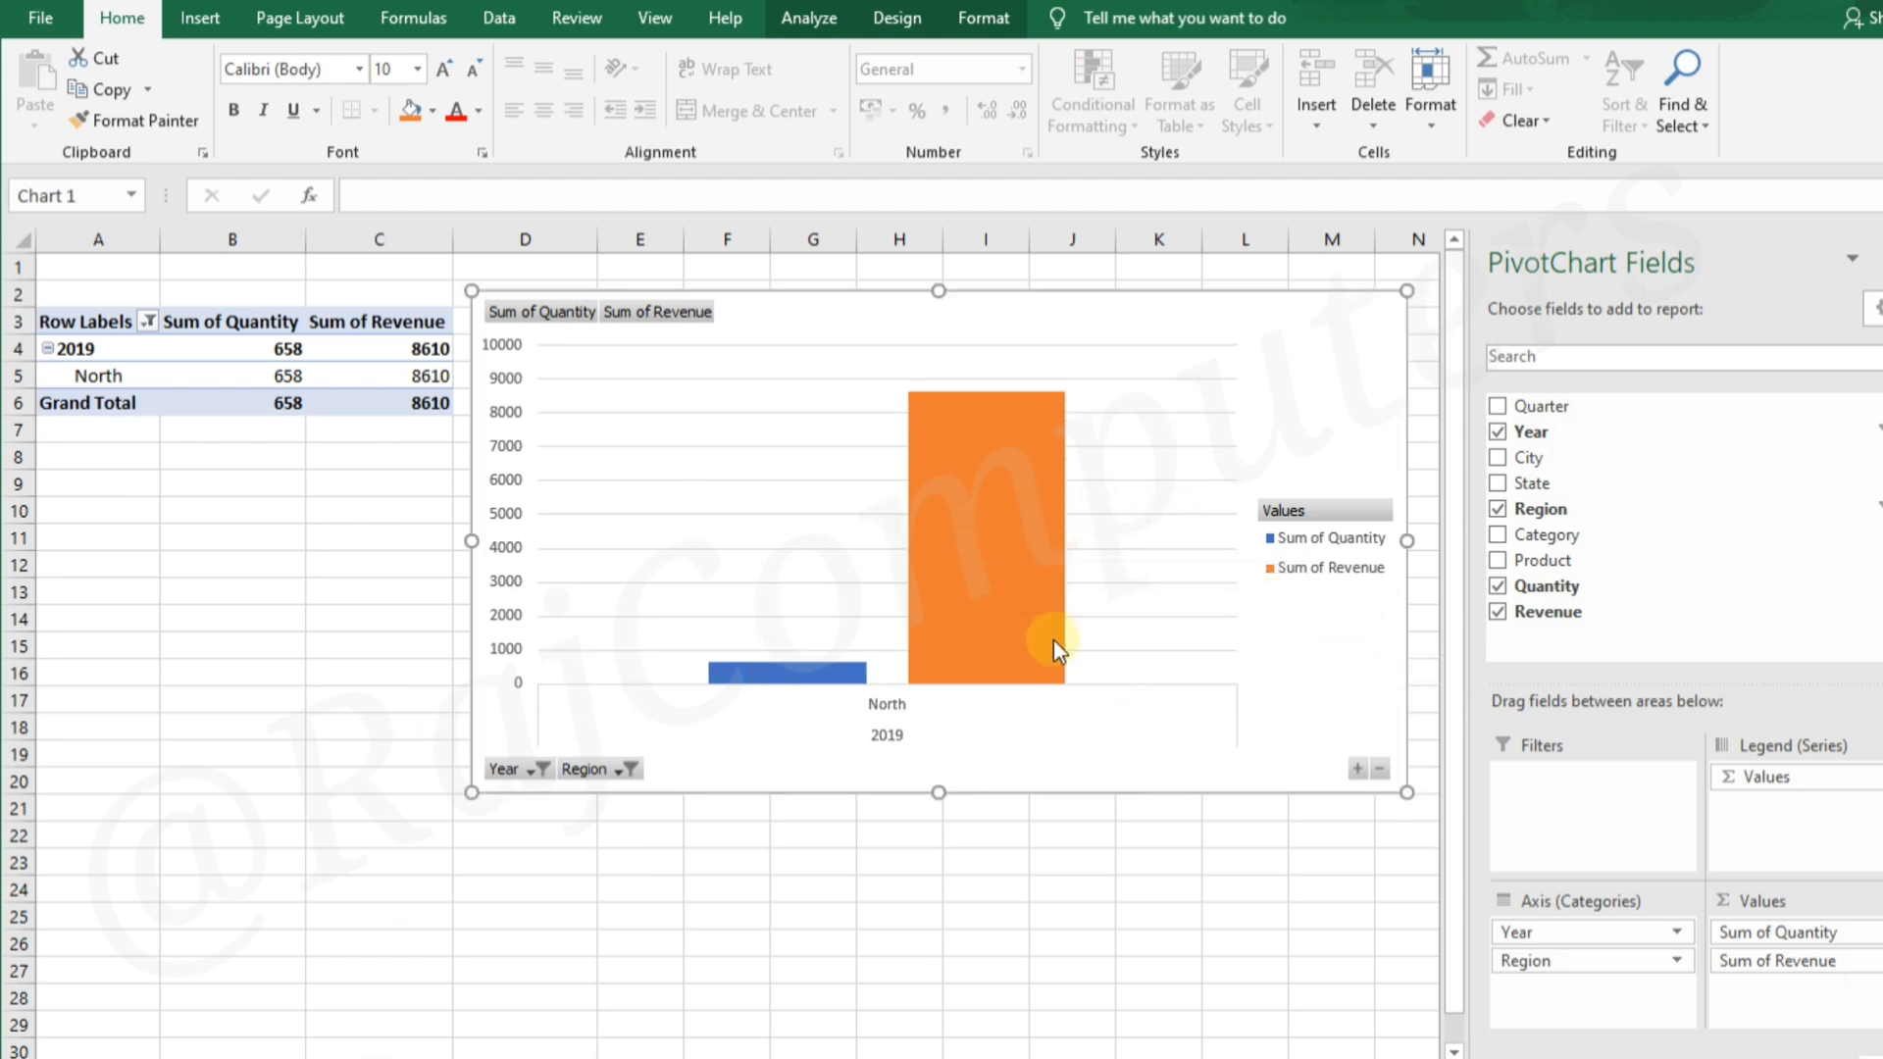
Apply the recommended PivotTable layout Sum of Revenue by Salesman (+), and move the chart clear of the table
mouse_move(1039, 608)
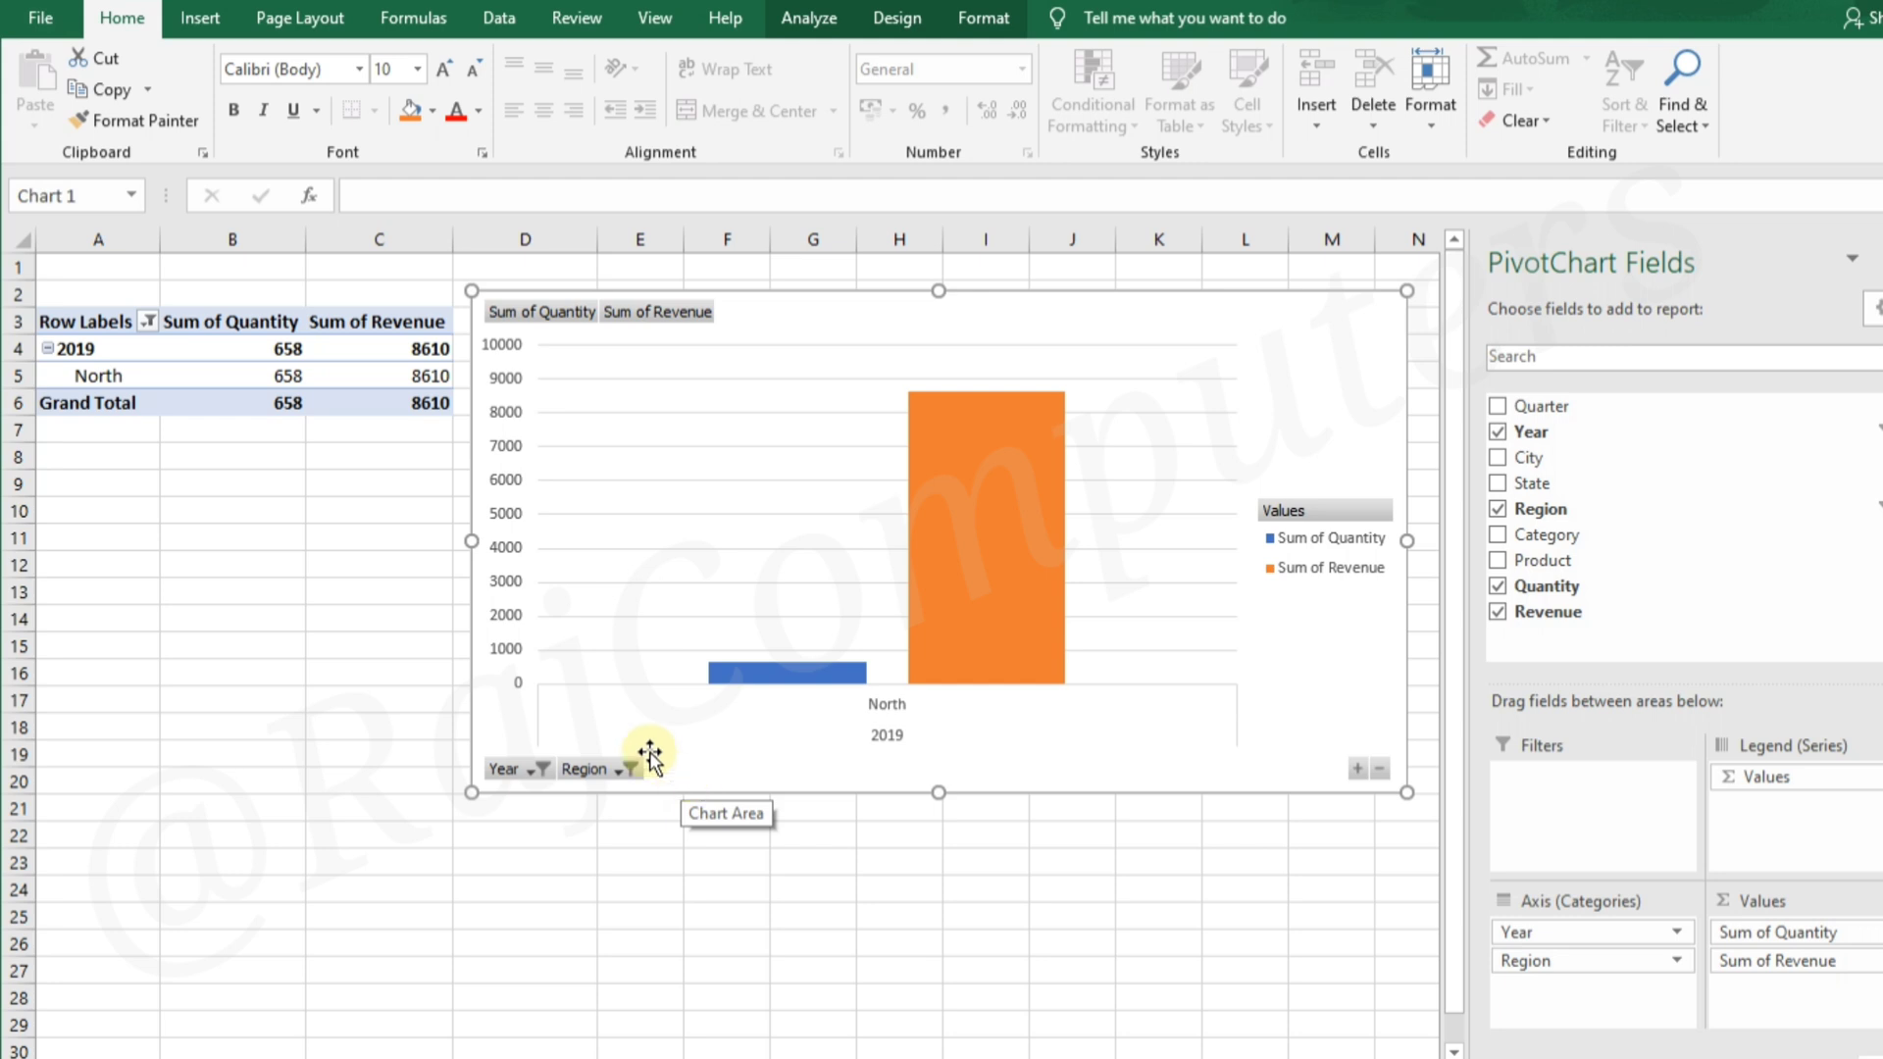
click(316, 372)
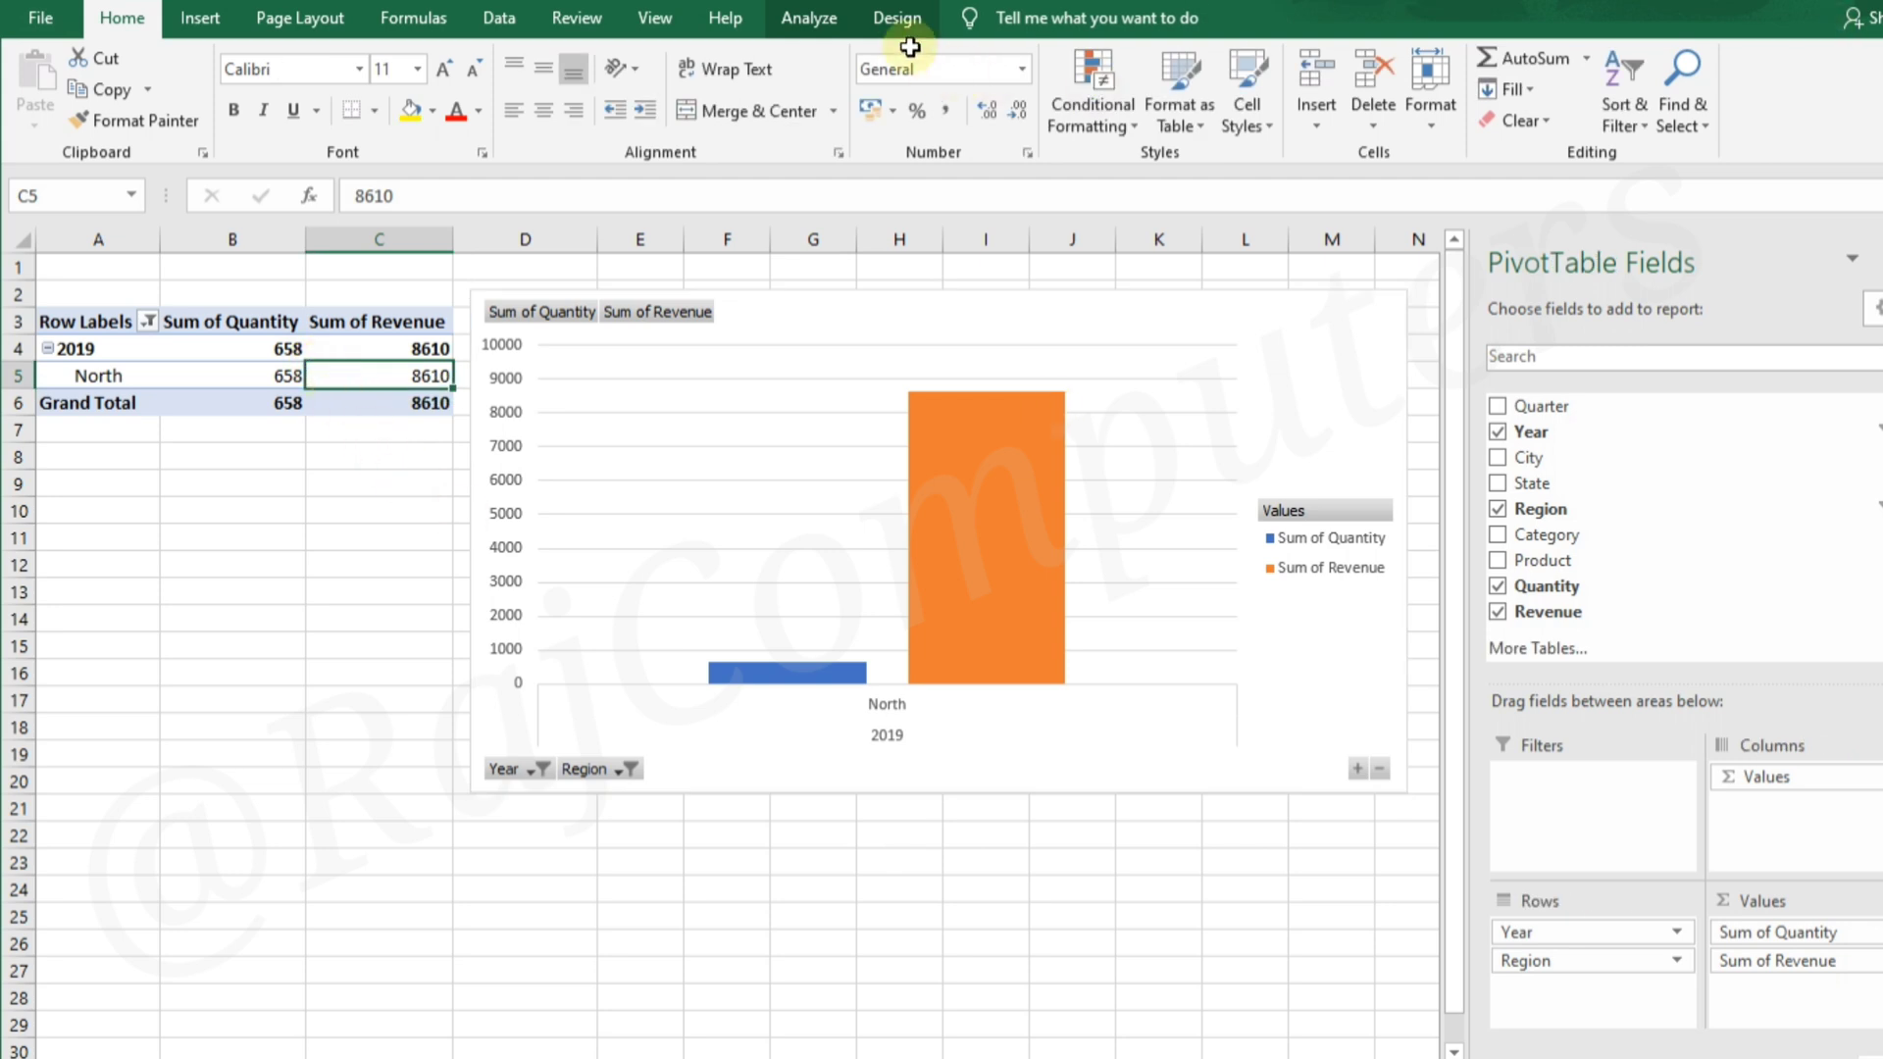
click(821, 18)
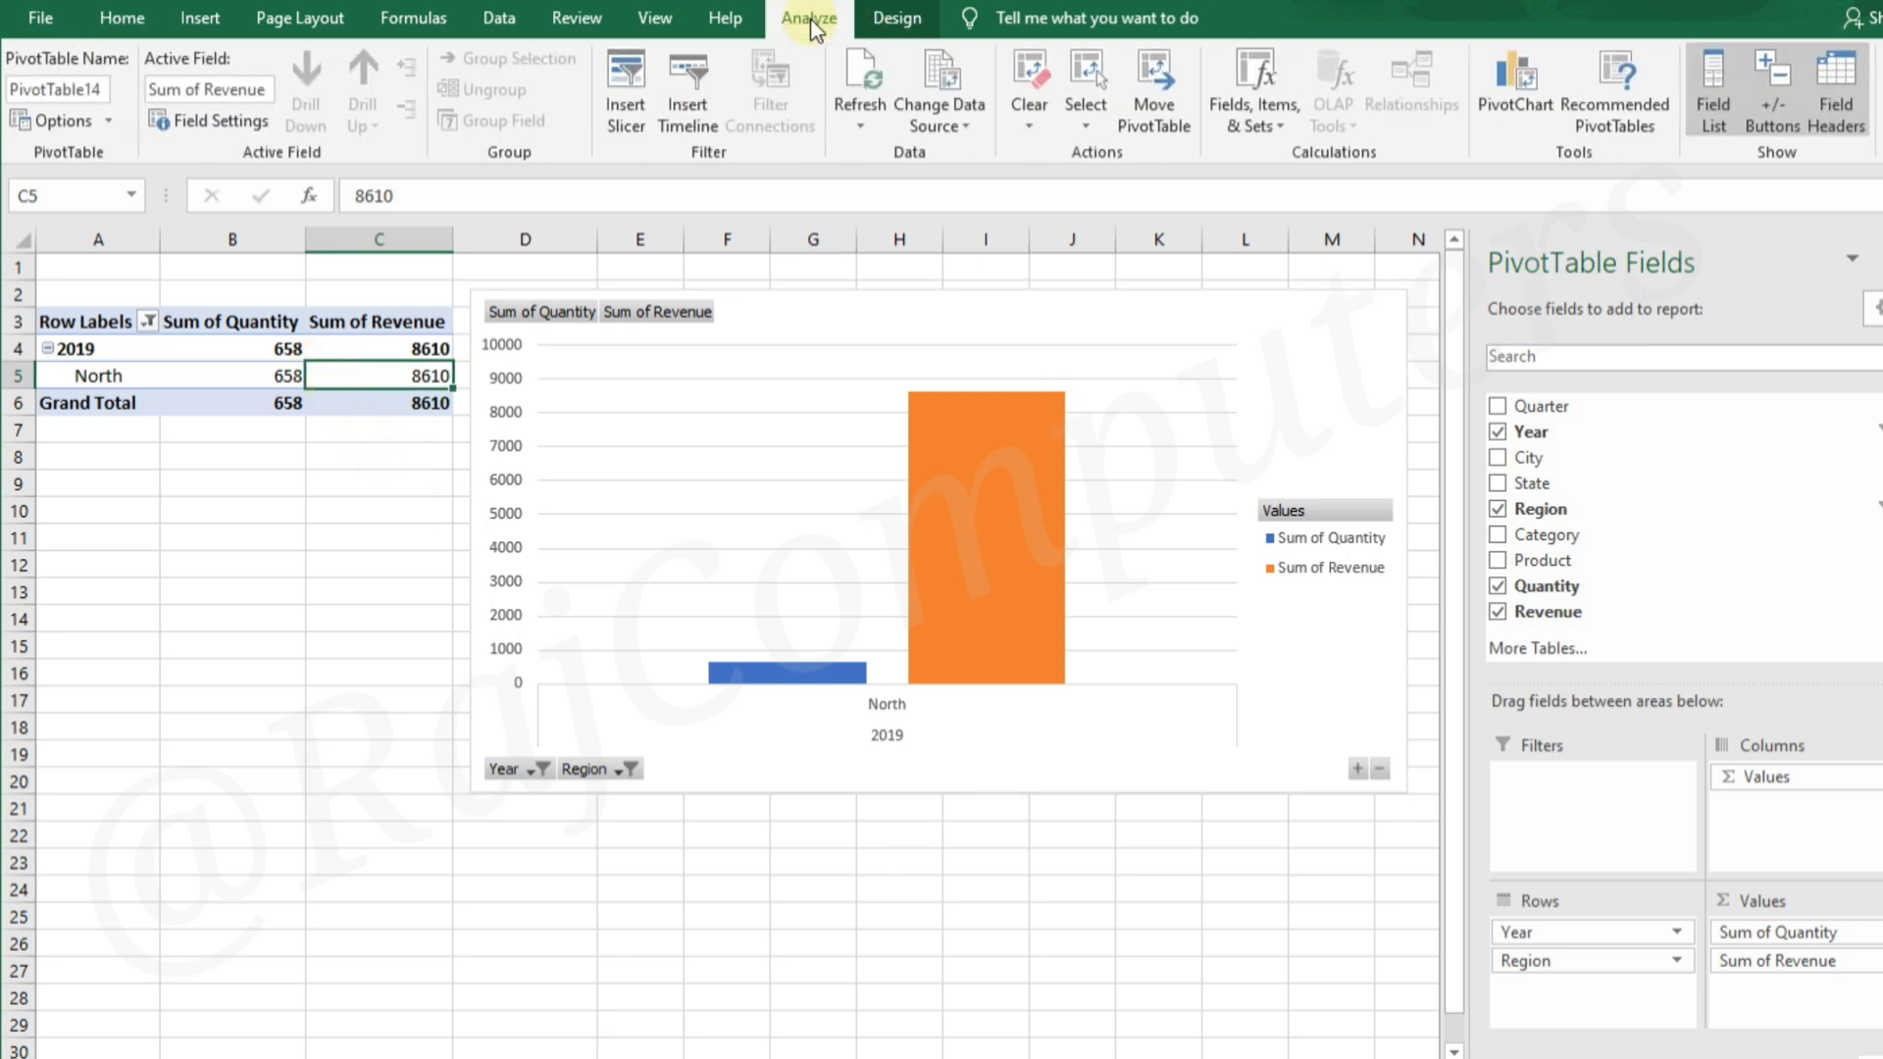
click(1621, 96)
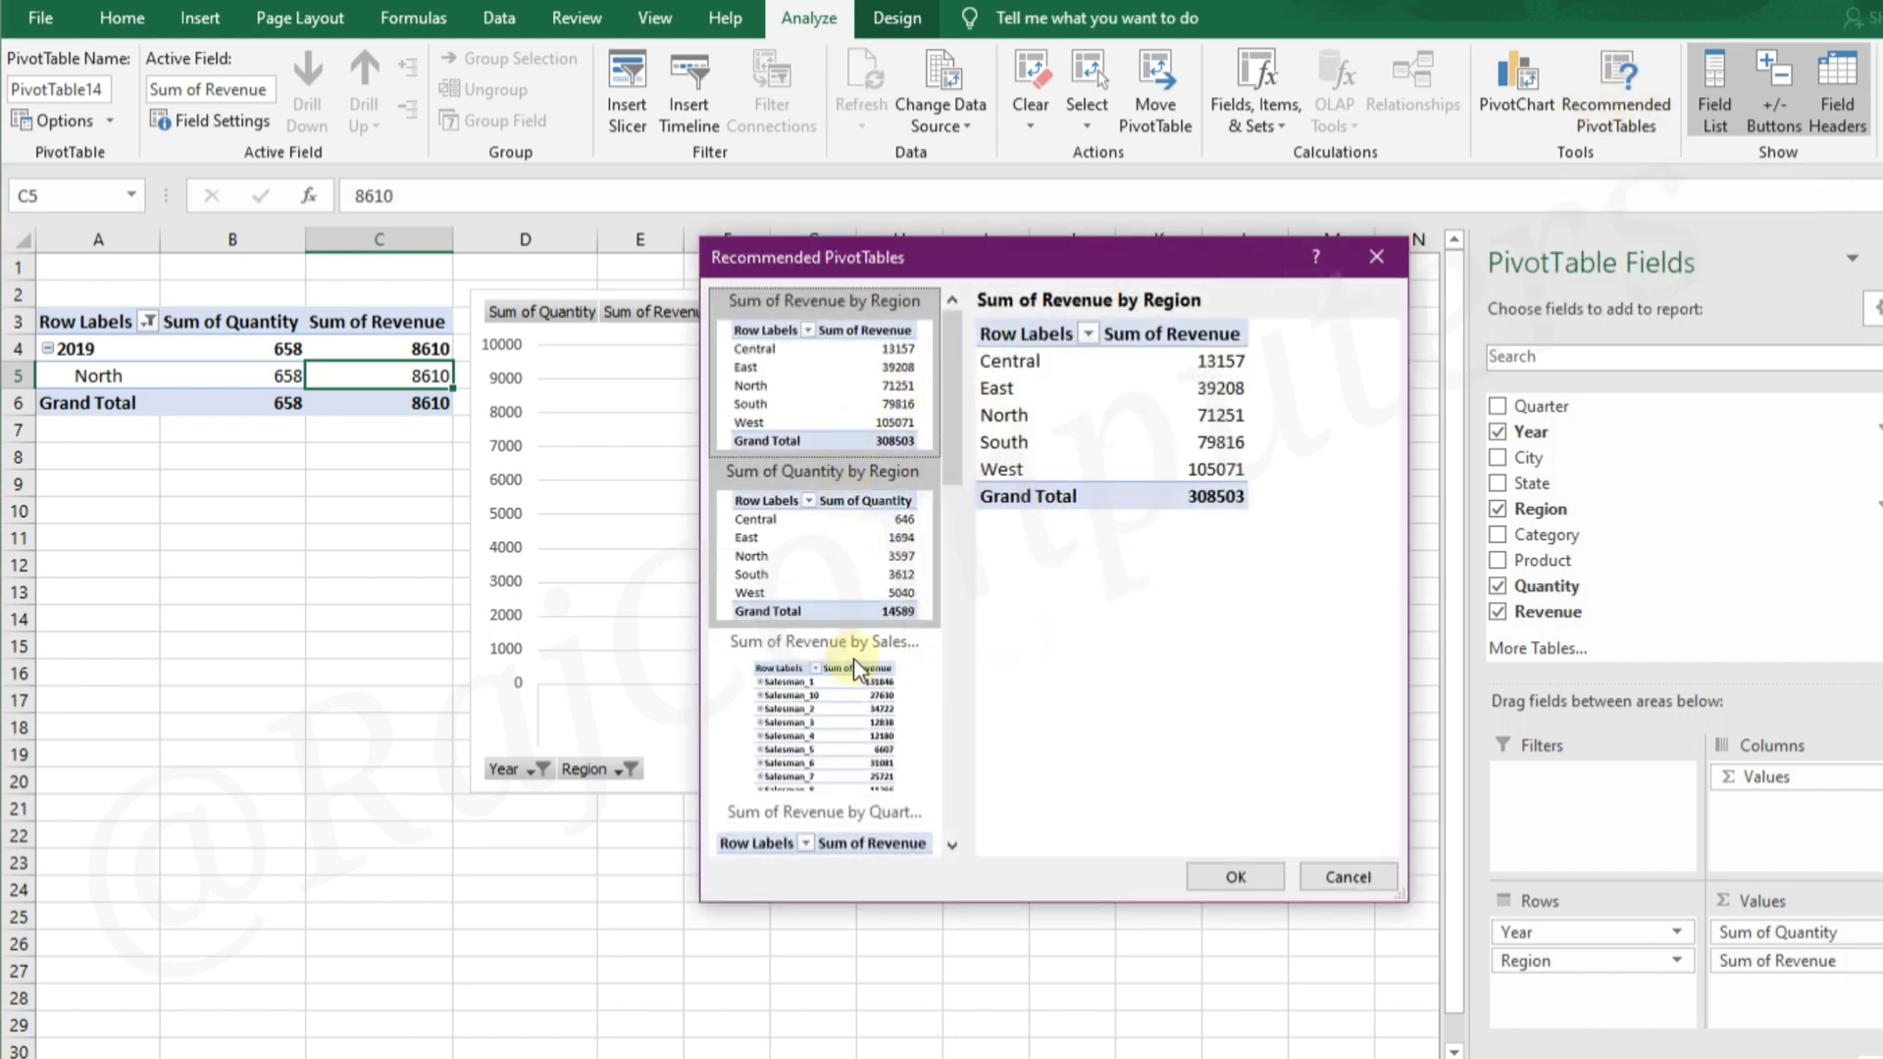
click(797, 735)
click(1236, 882)
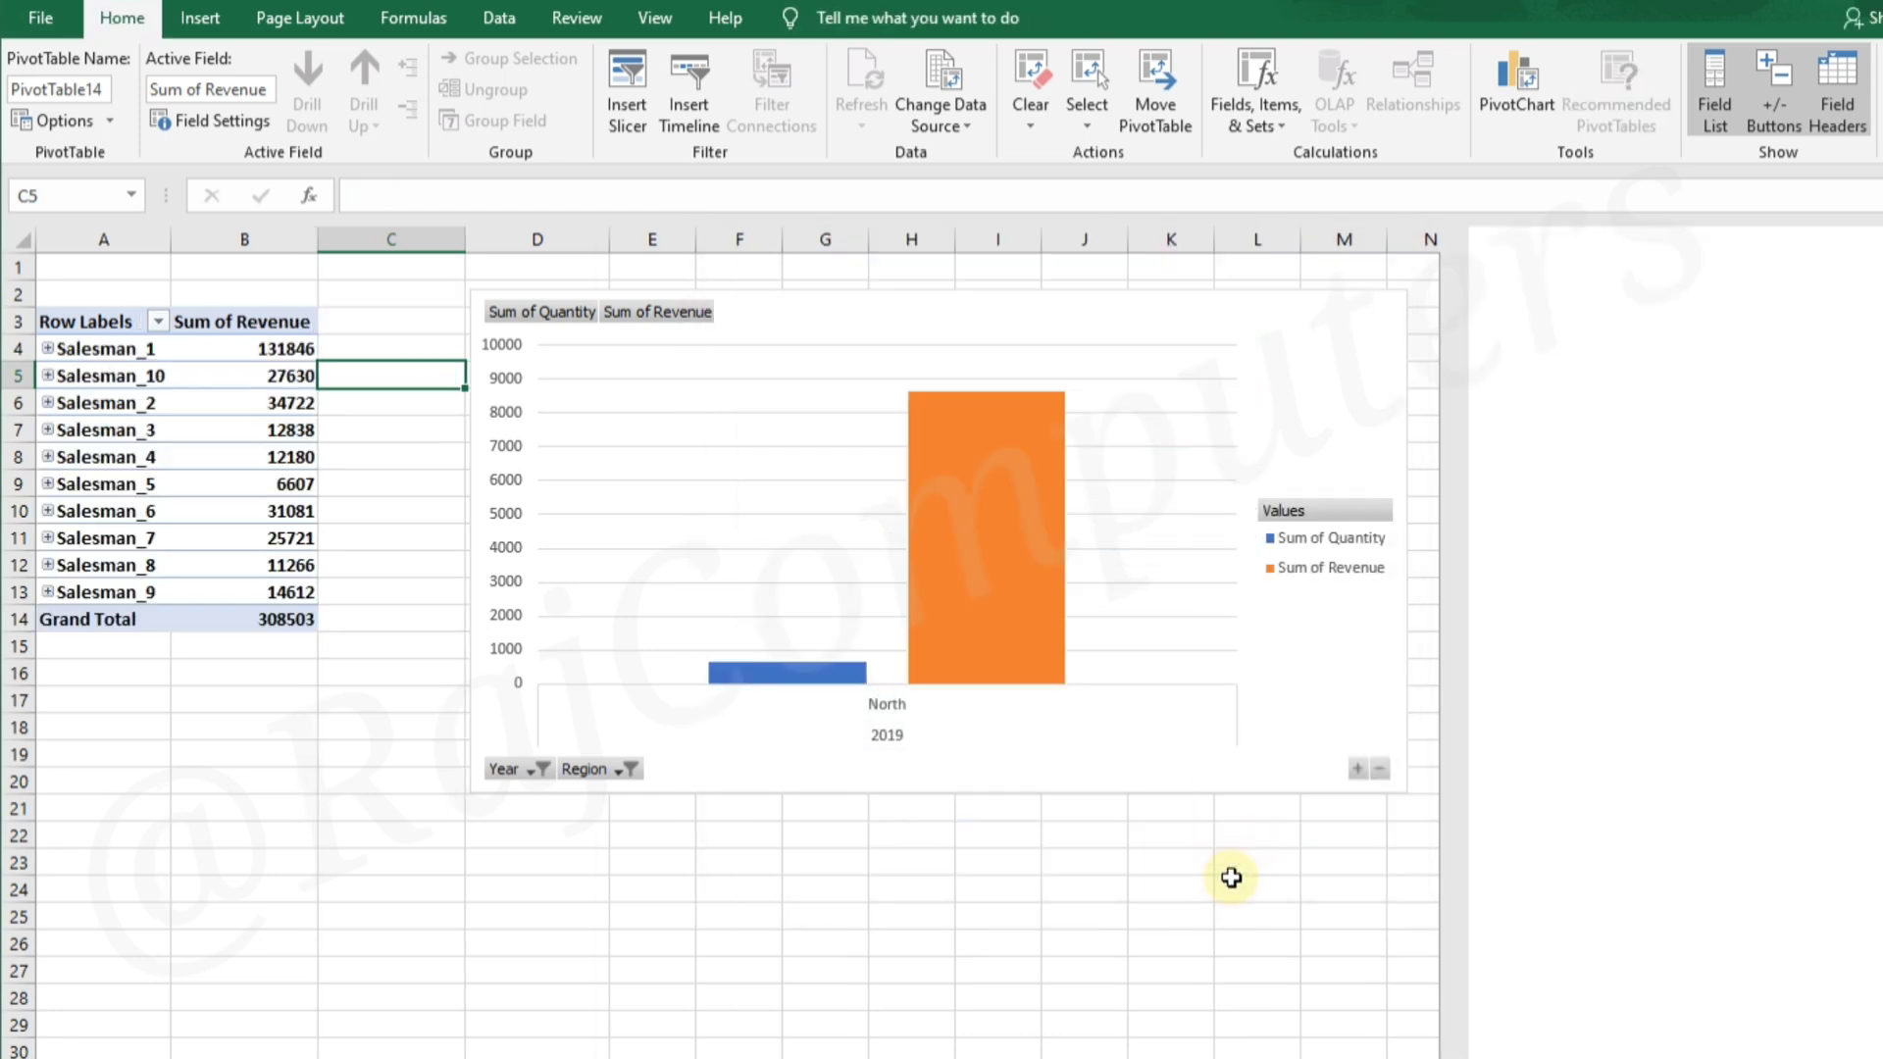
drag(1025, 334, 1160, 320)
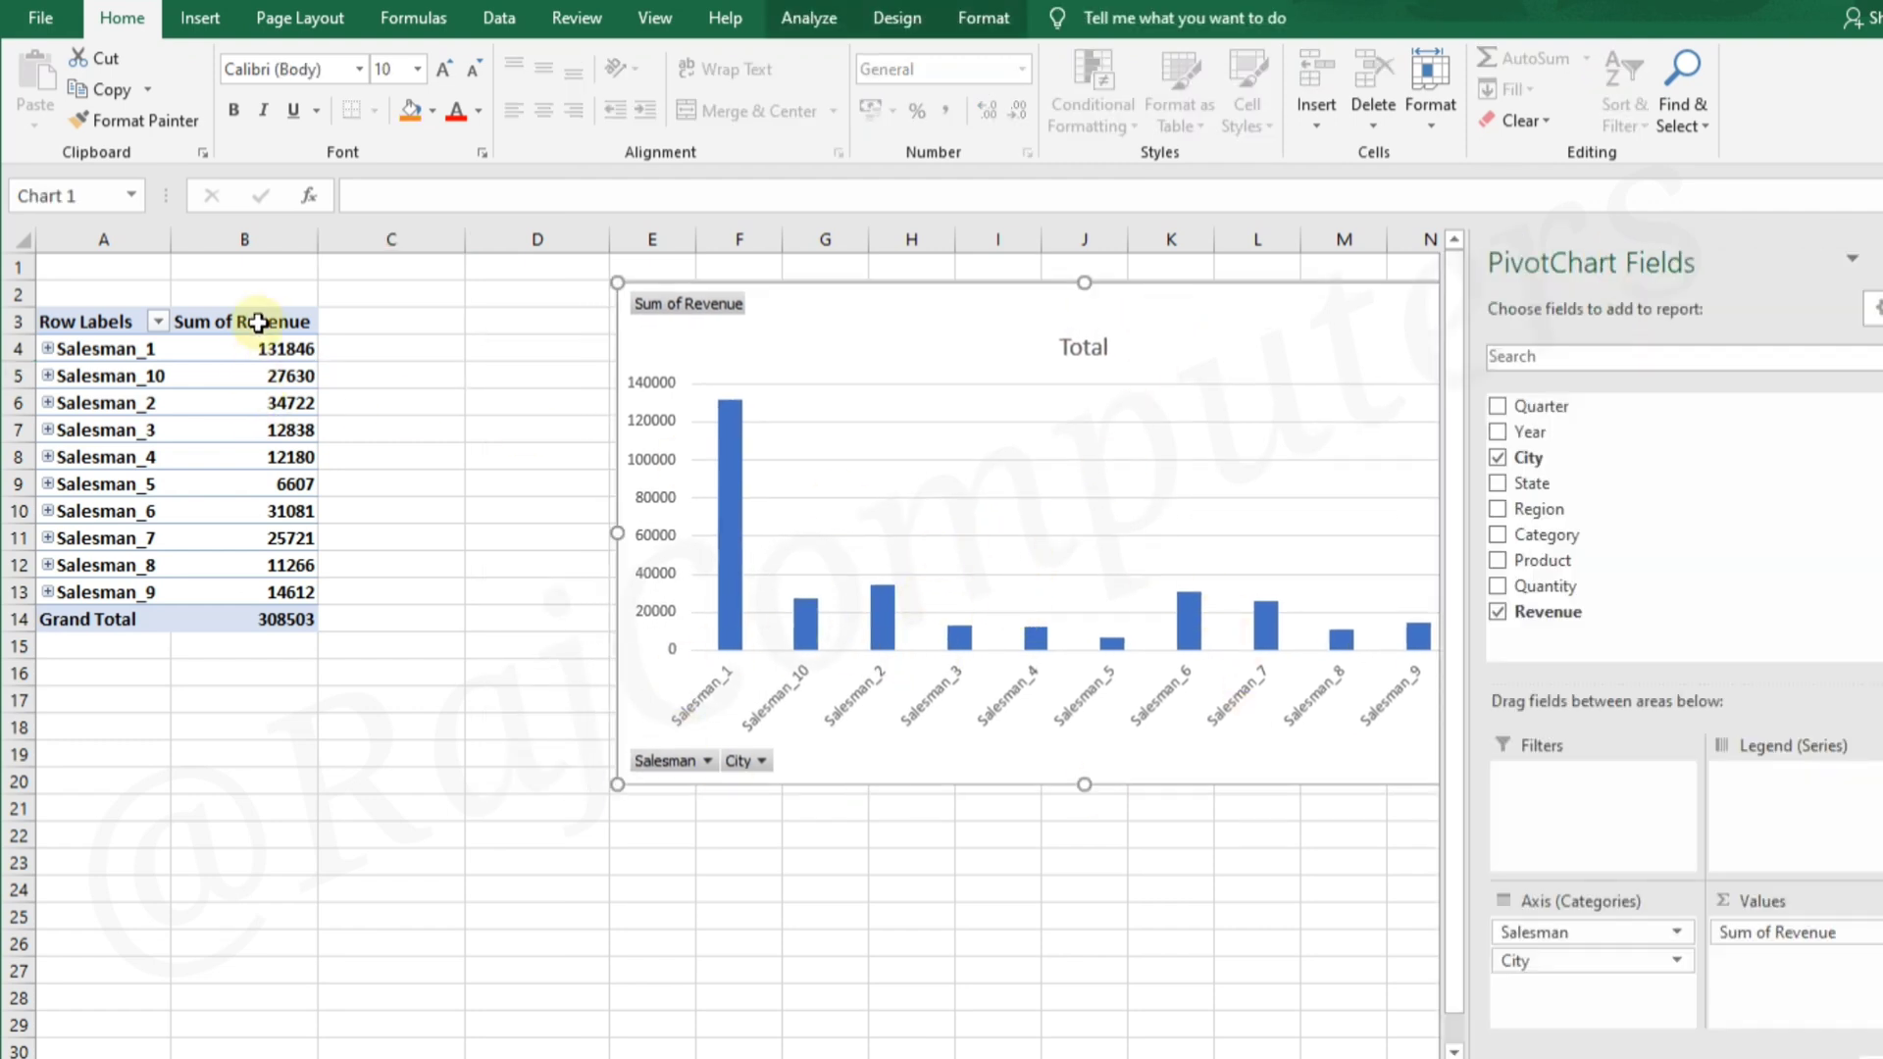
Add the Quantity field to the PivotChart's values and place it above Sum of Revenue
mouse_move(310, 615)
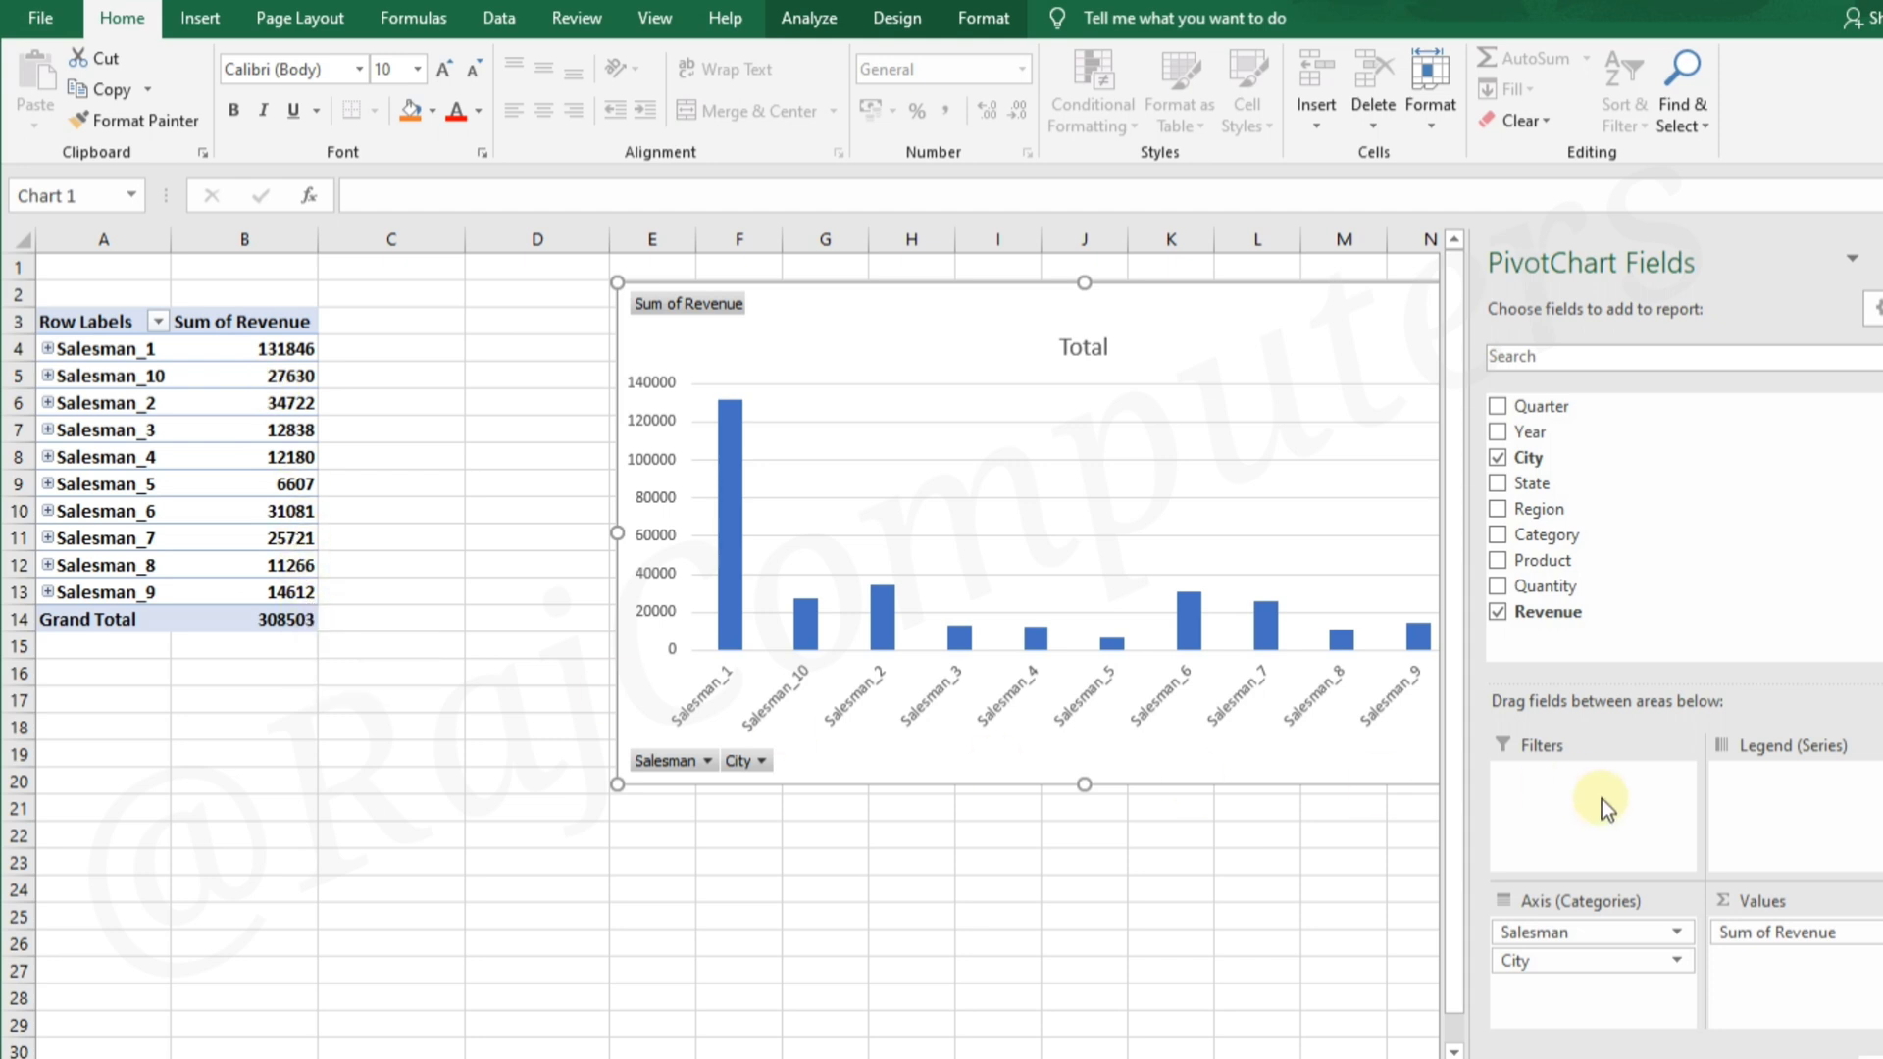
drag(1535, 586, 1804, 957)
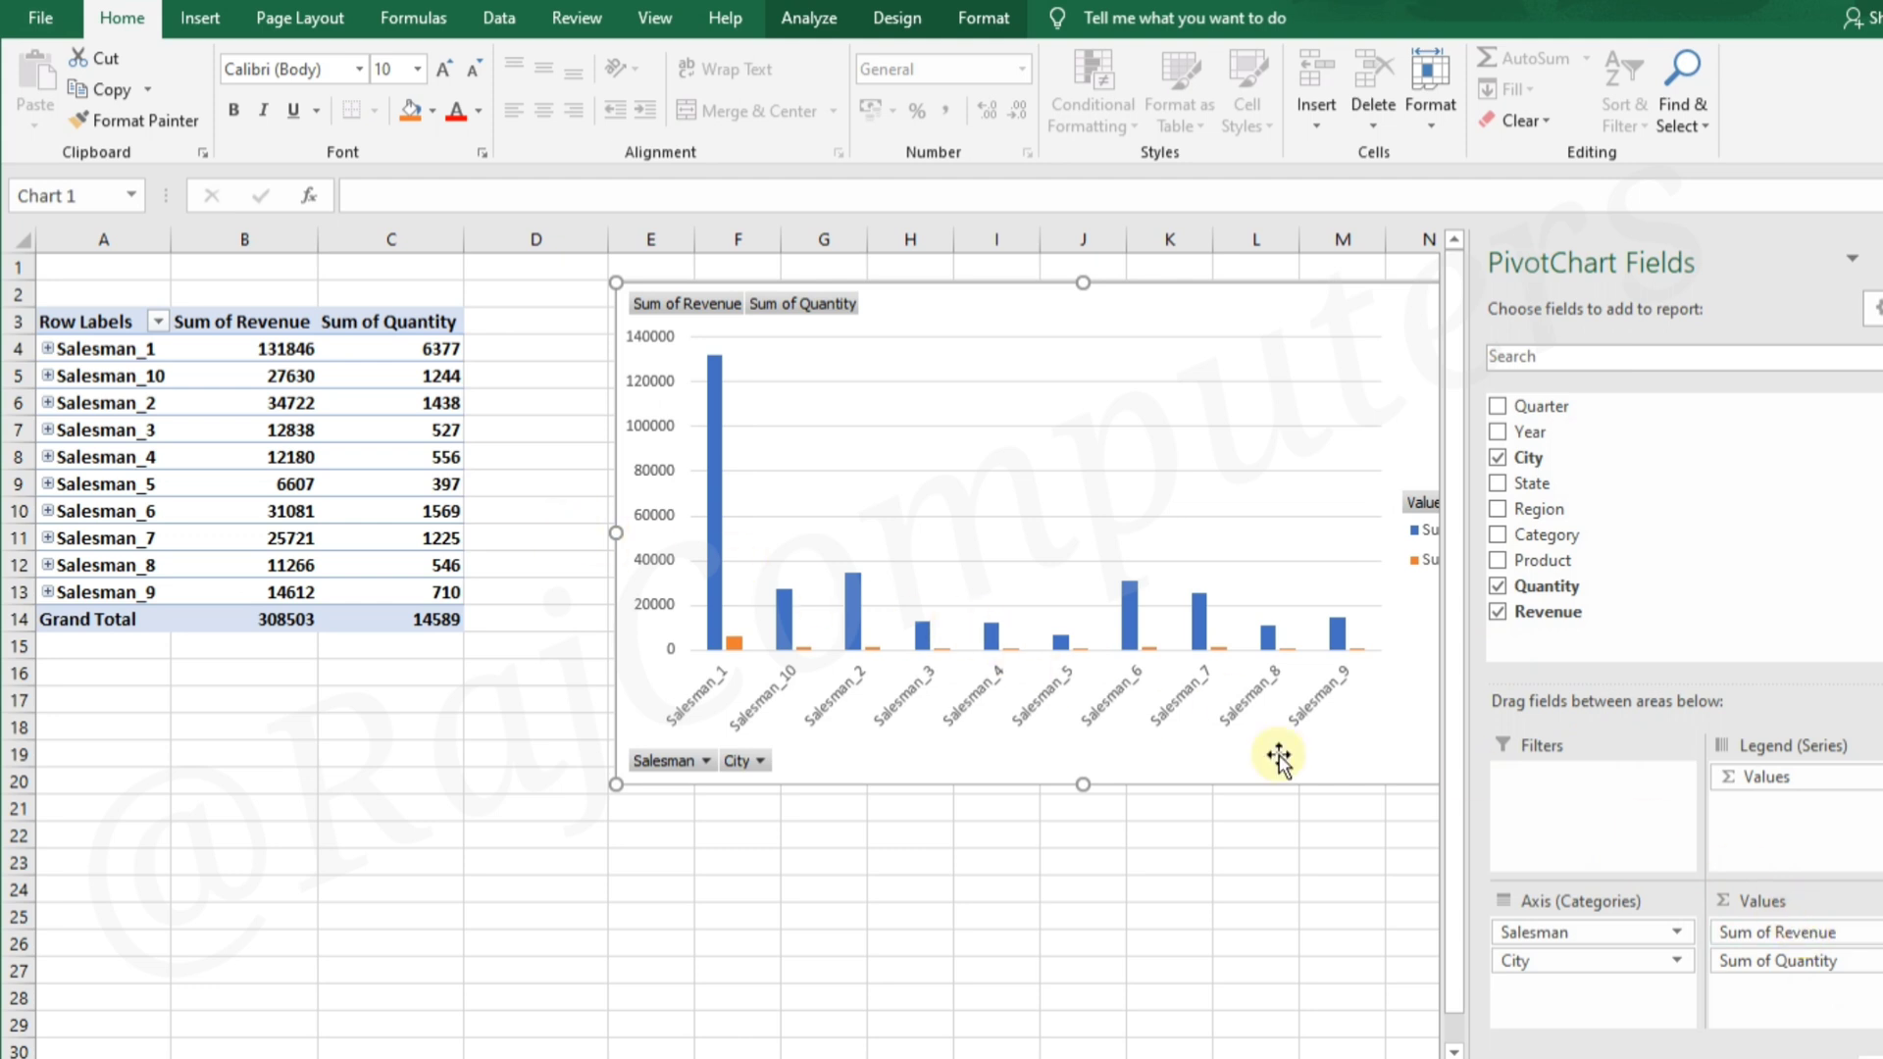
drag(1799, 936, 1804, 980)
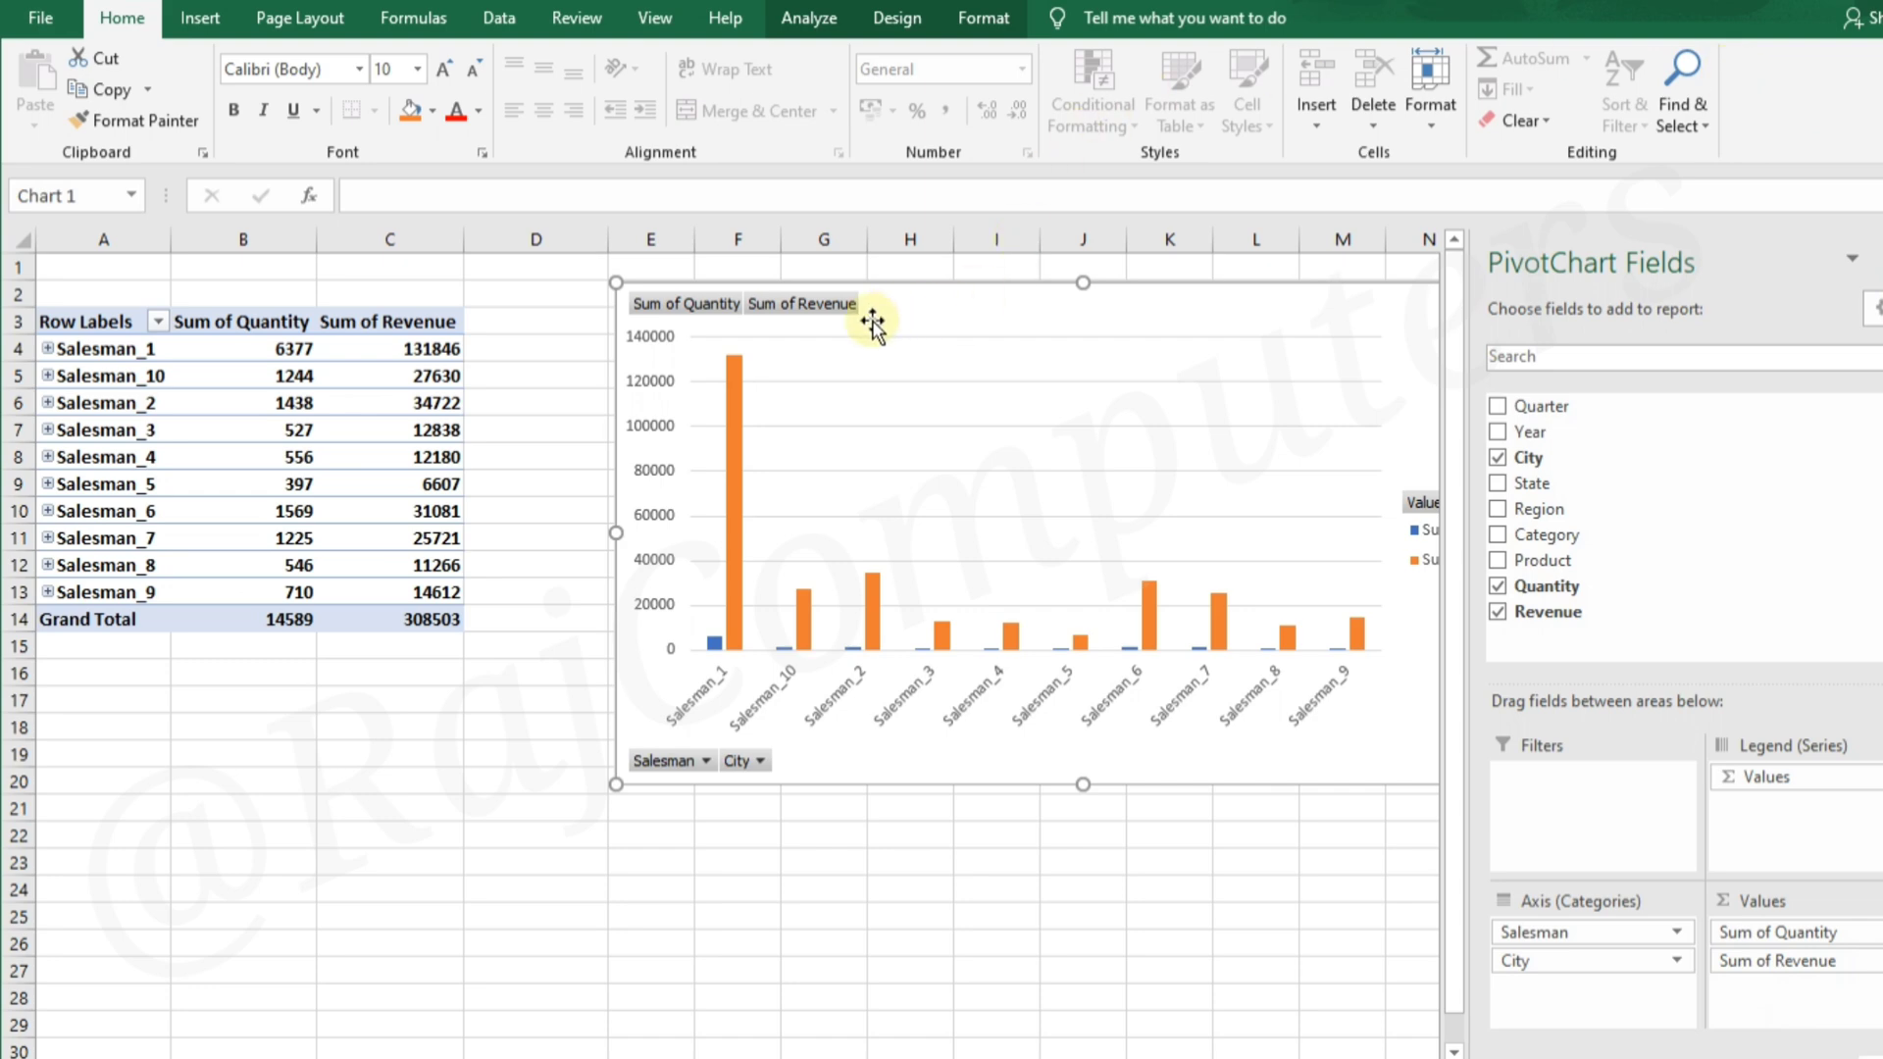
Move Sum of Revenue to the beginning of the value fields using its field button on the chart
click(806, 303)
right_click(806, 304)
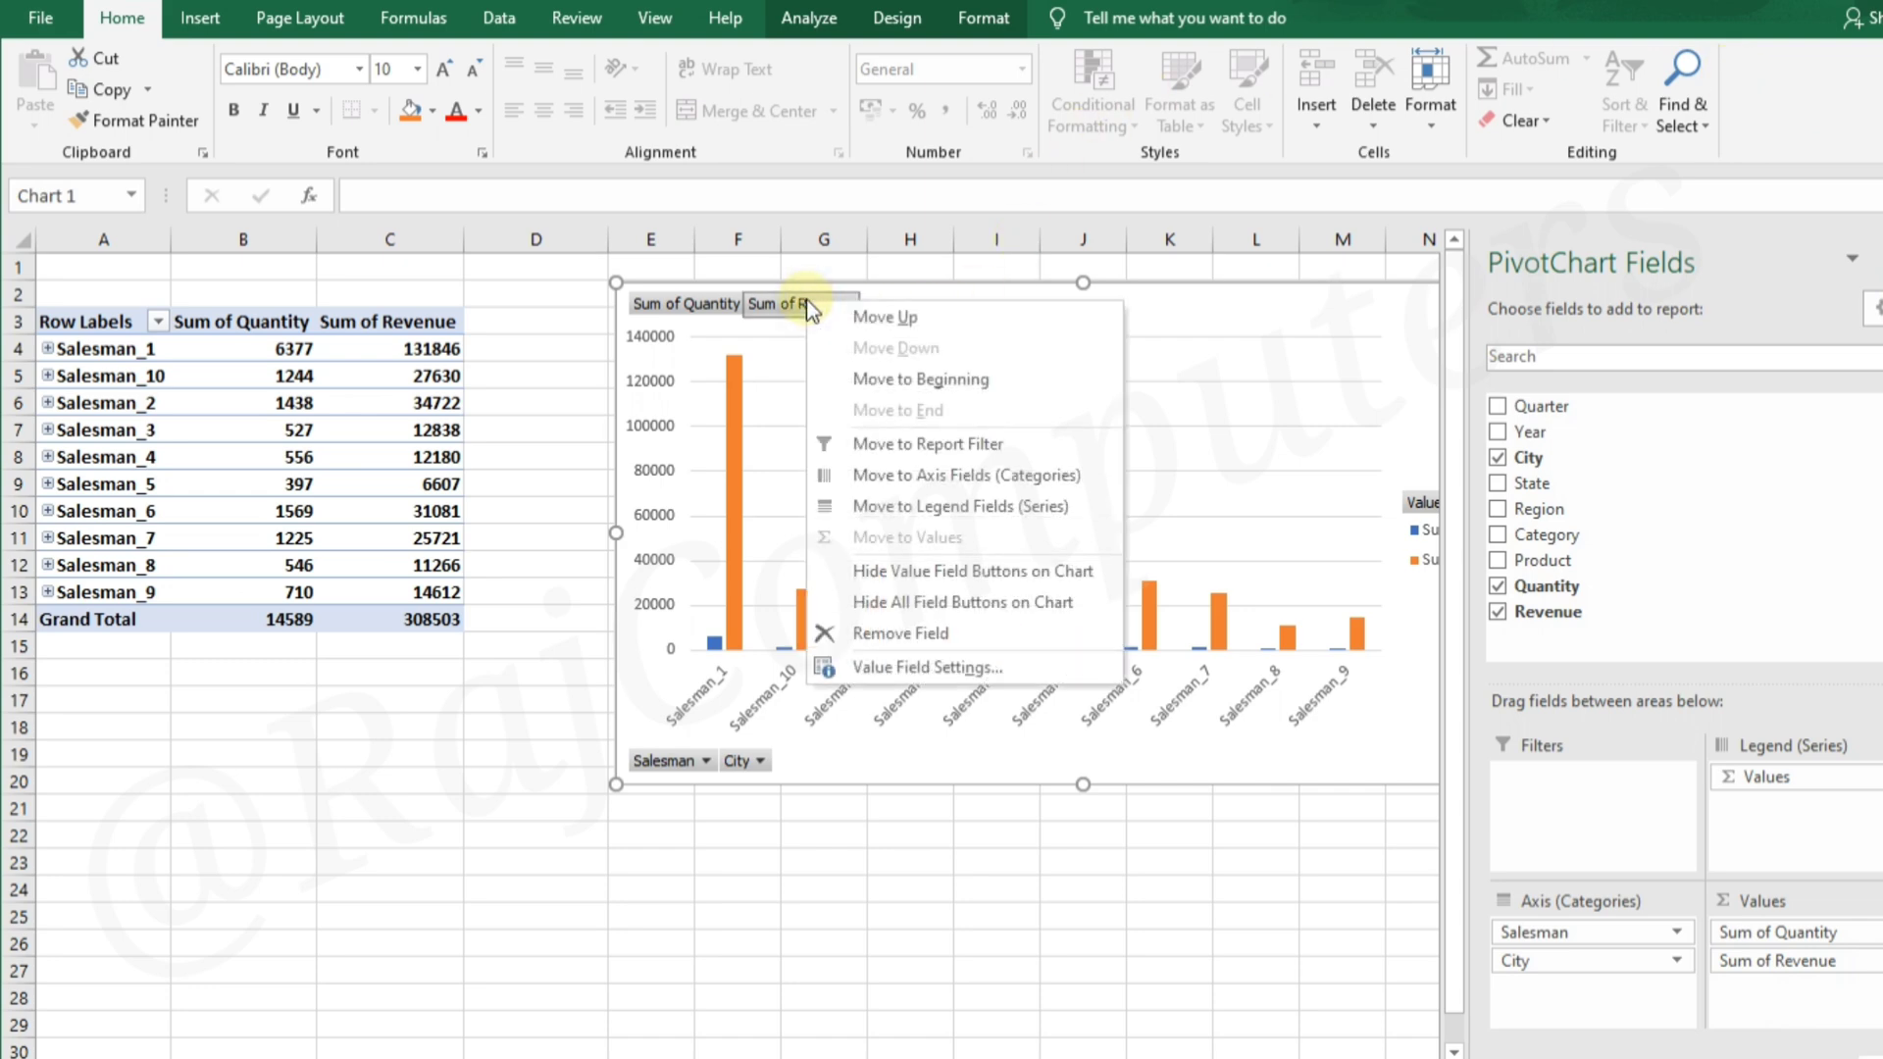
click(984, 385)
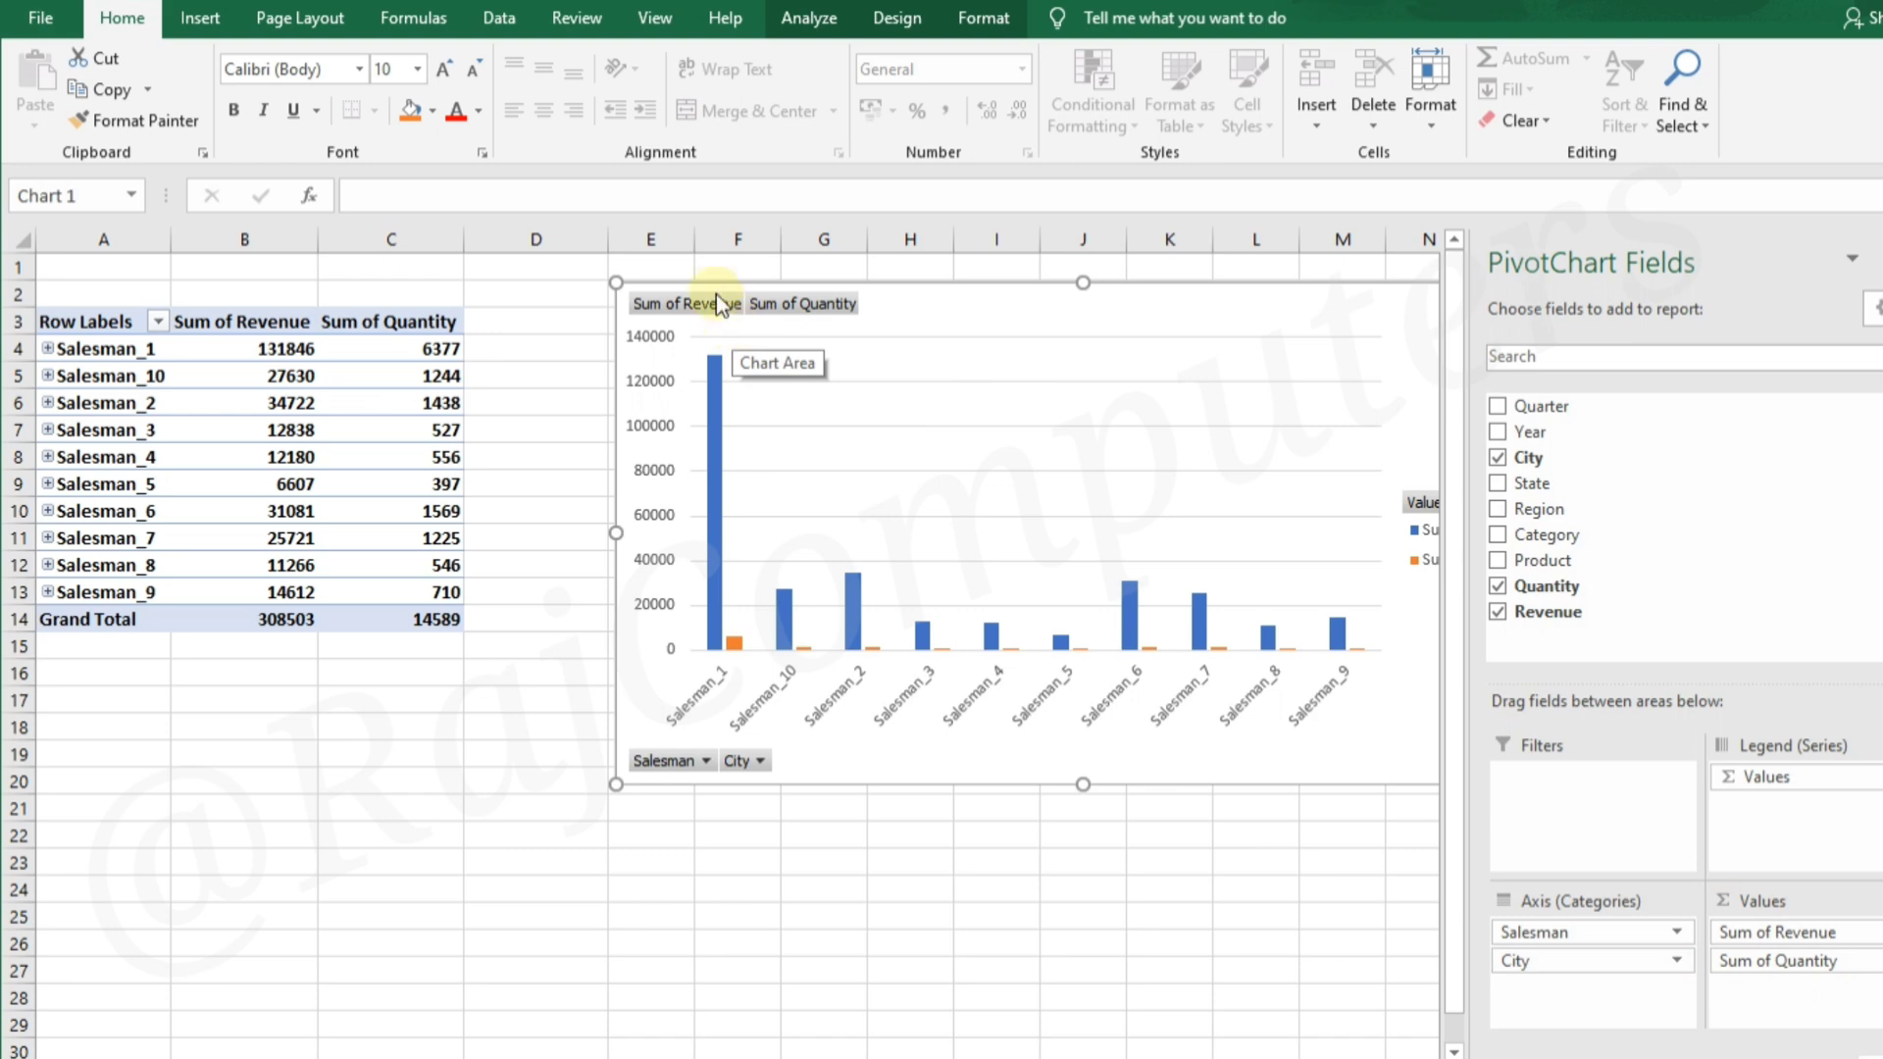
Apply the recommended PivotTable layout Sum of Quantity by Category (+) to the existing PivotTable
click(354, 353)
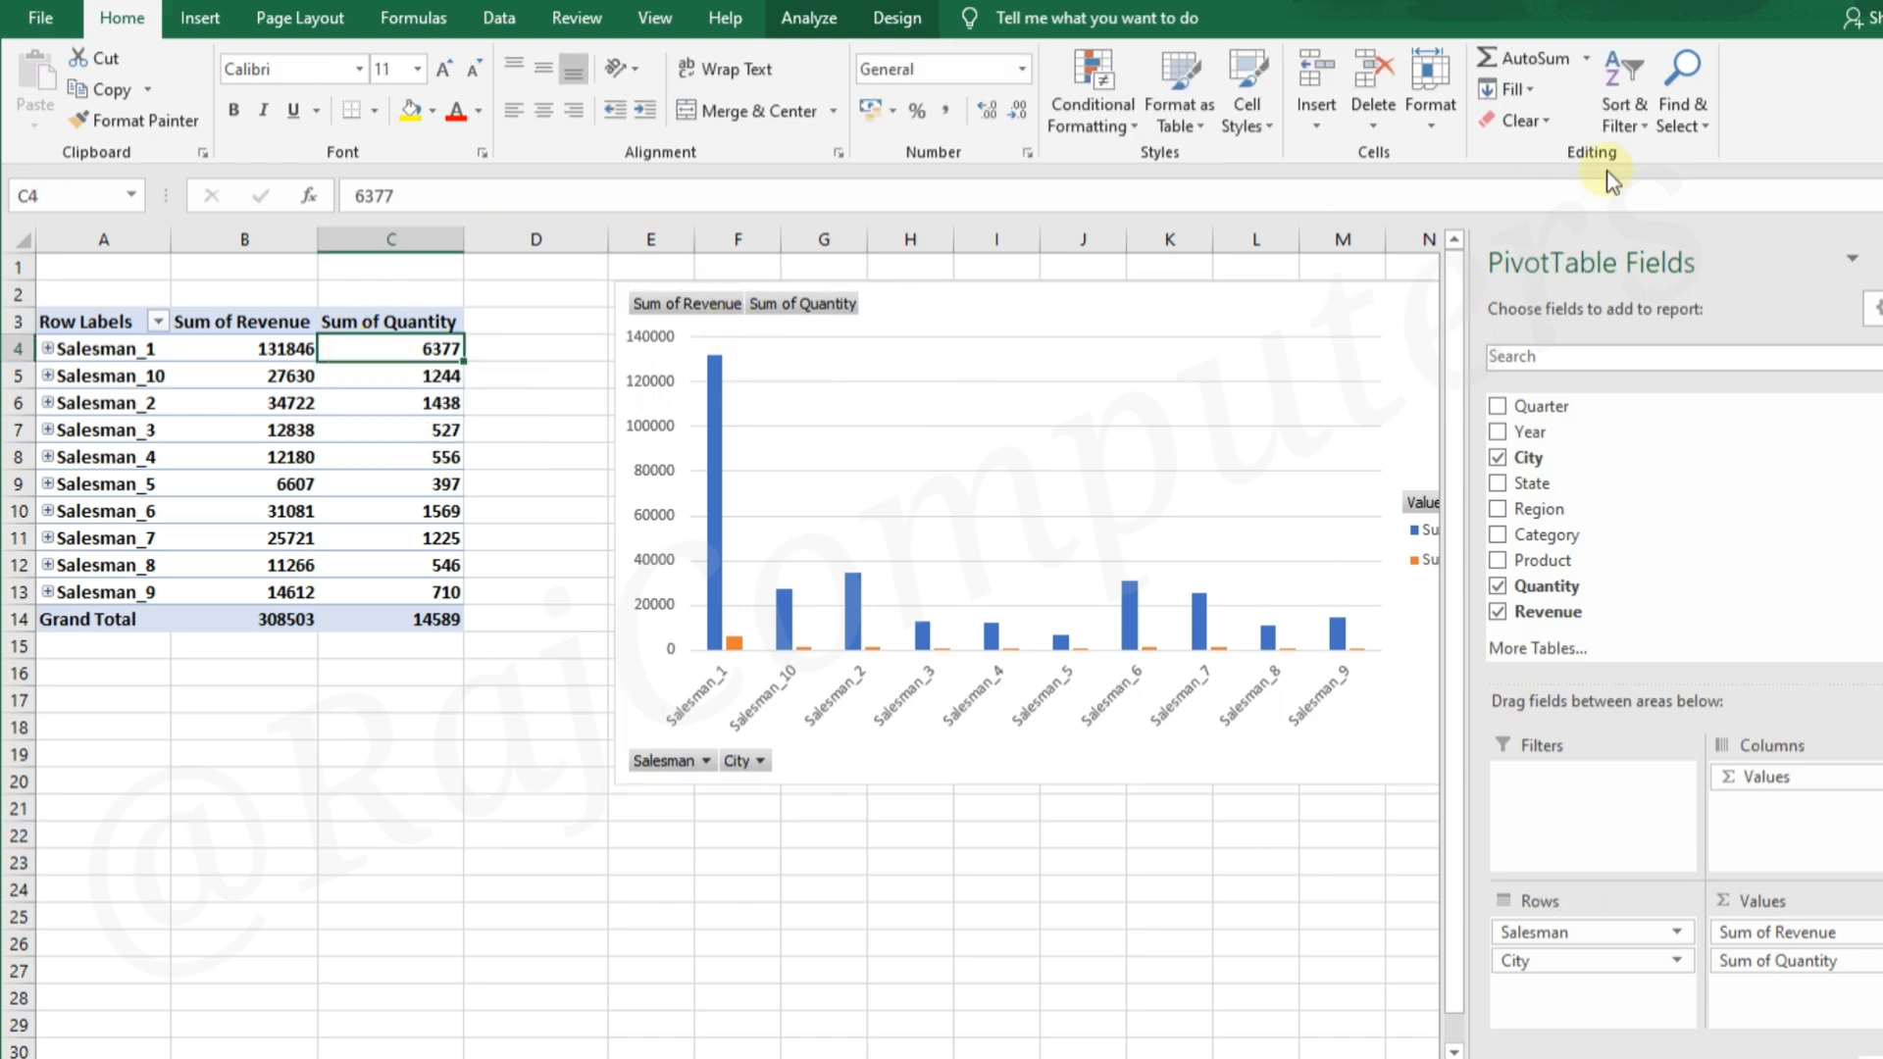
click(814, 17)
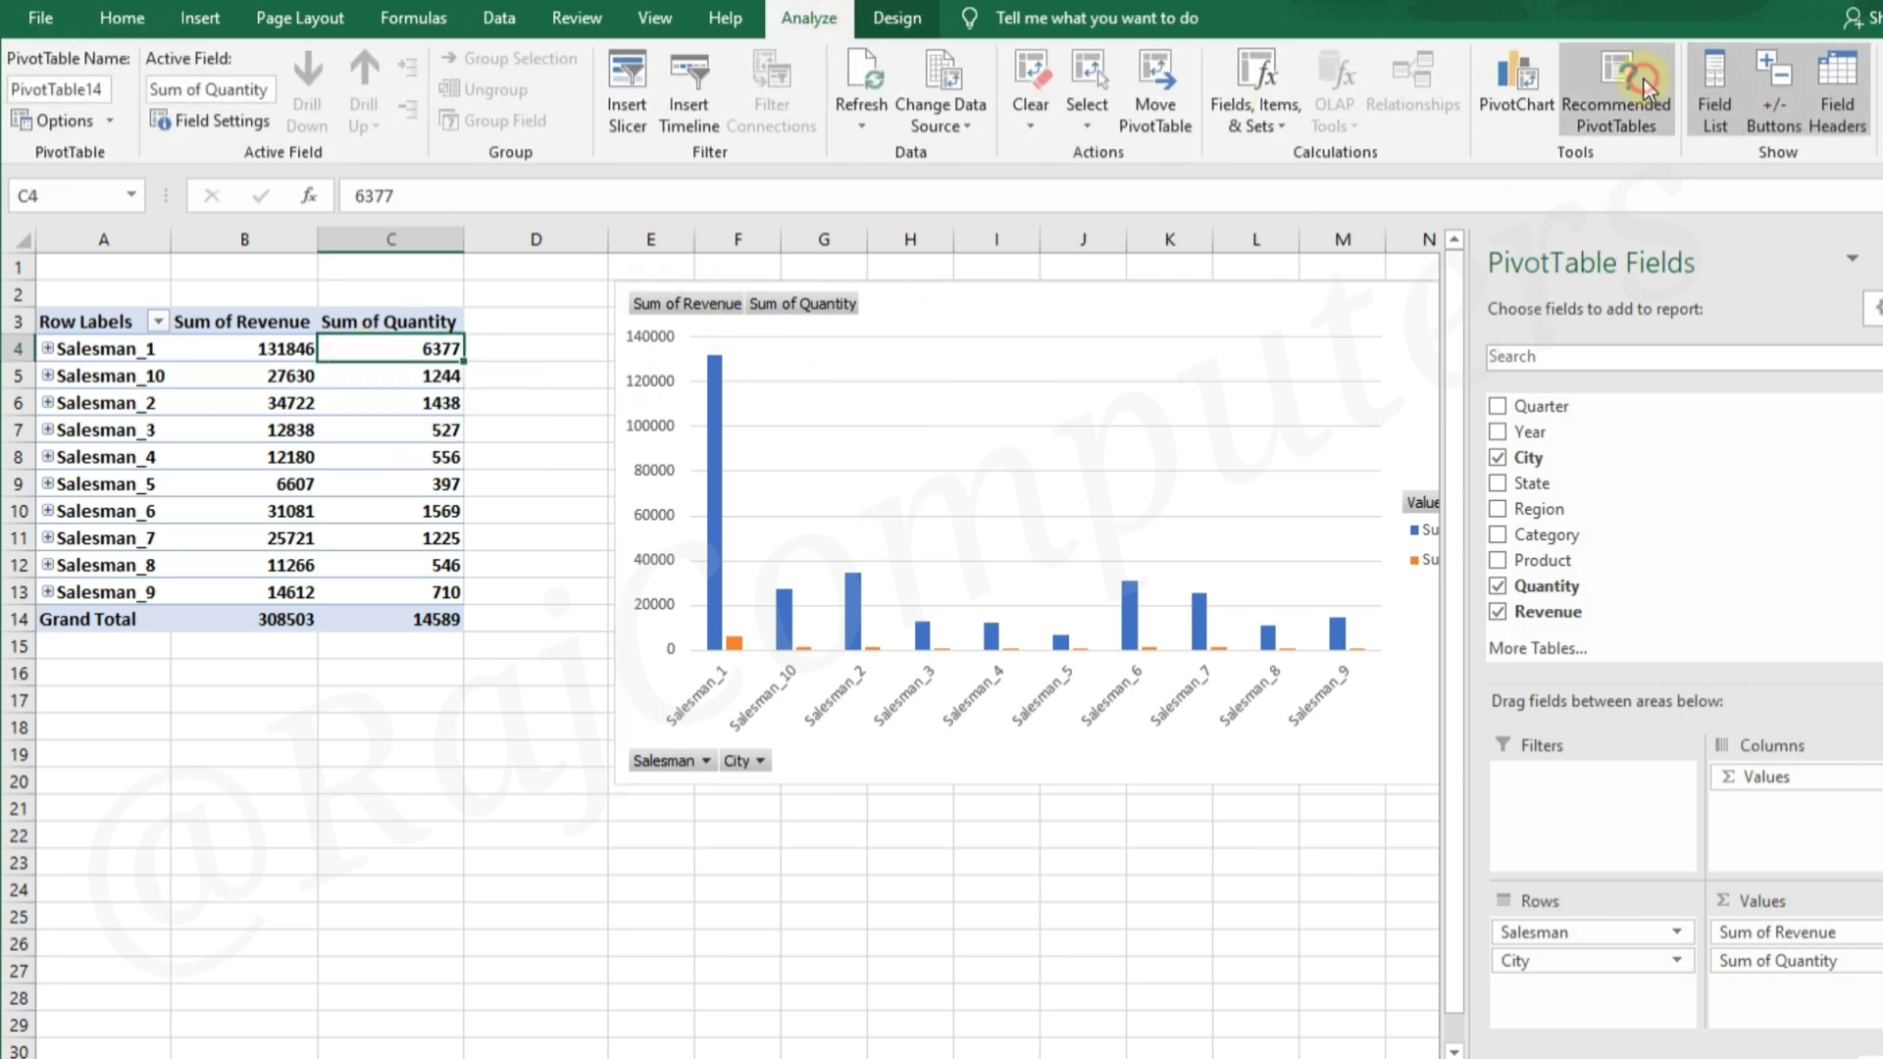
click(1616, 98)
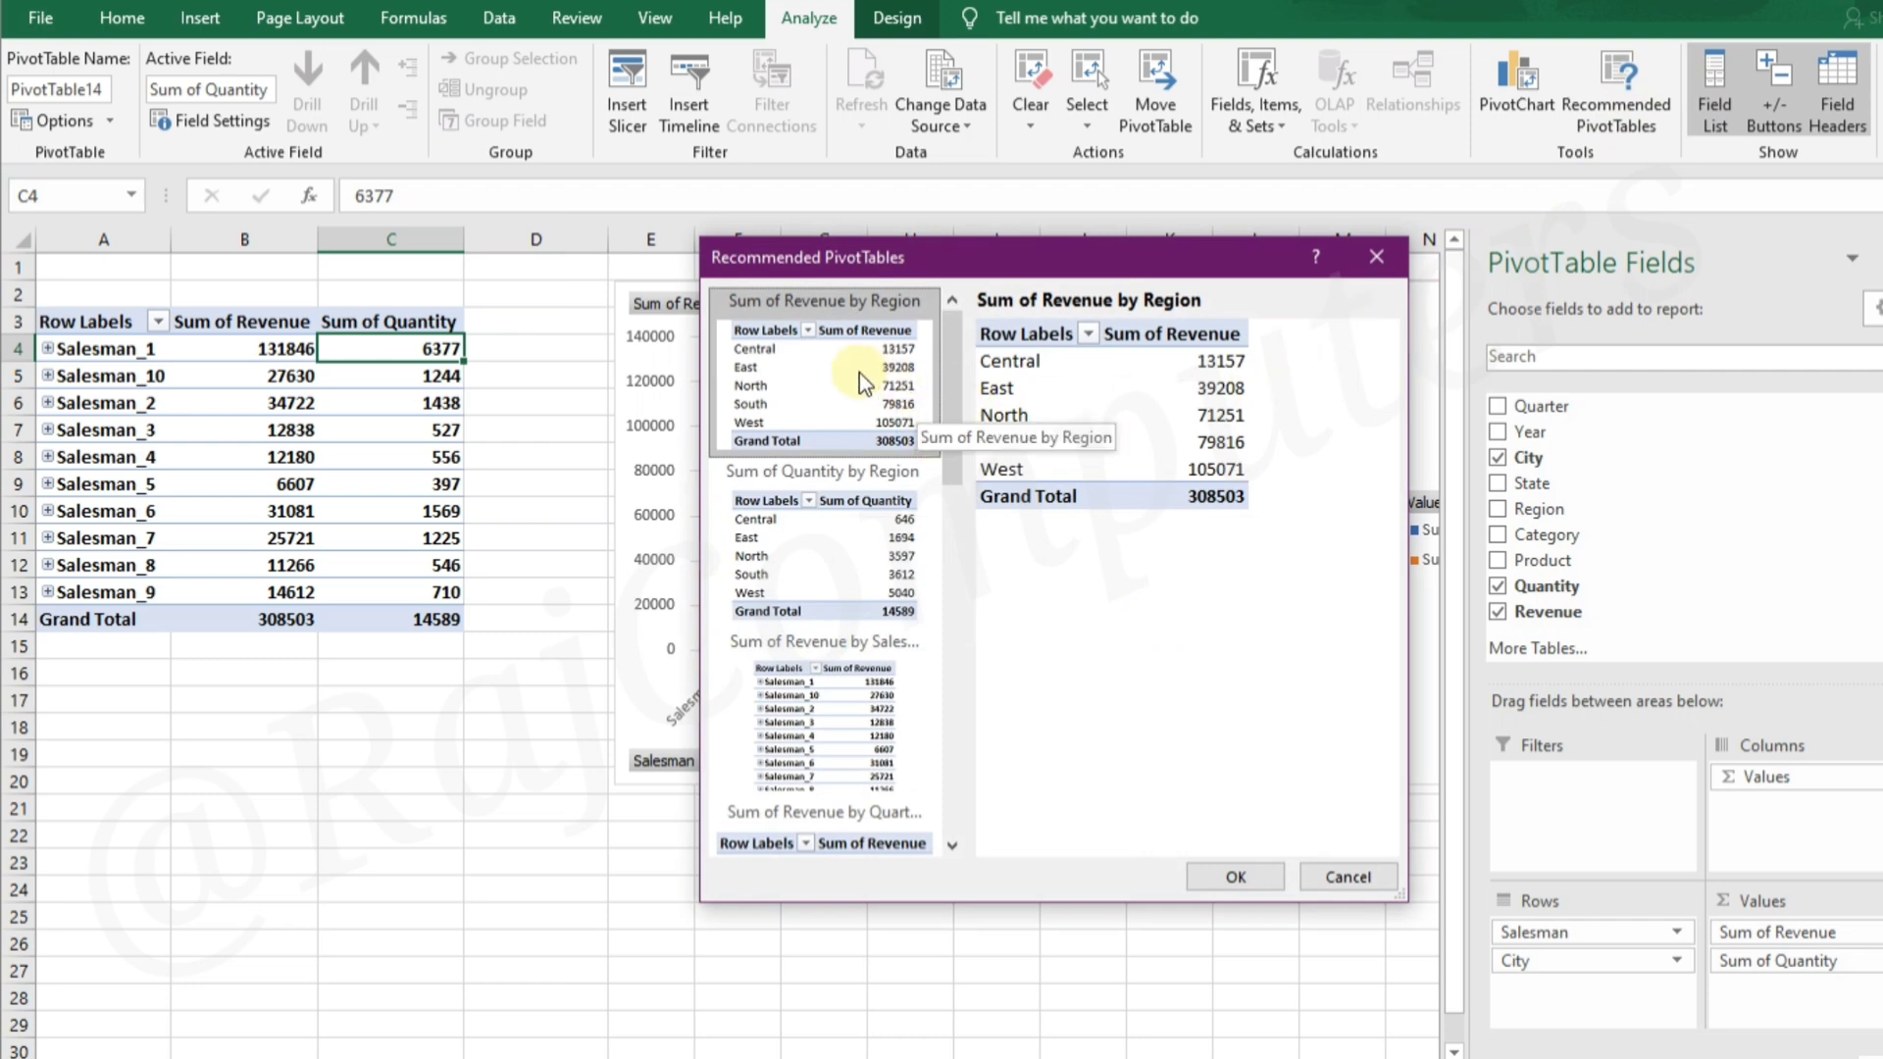
drag(950, 421, 957, 617)
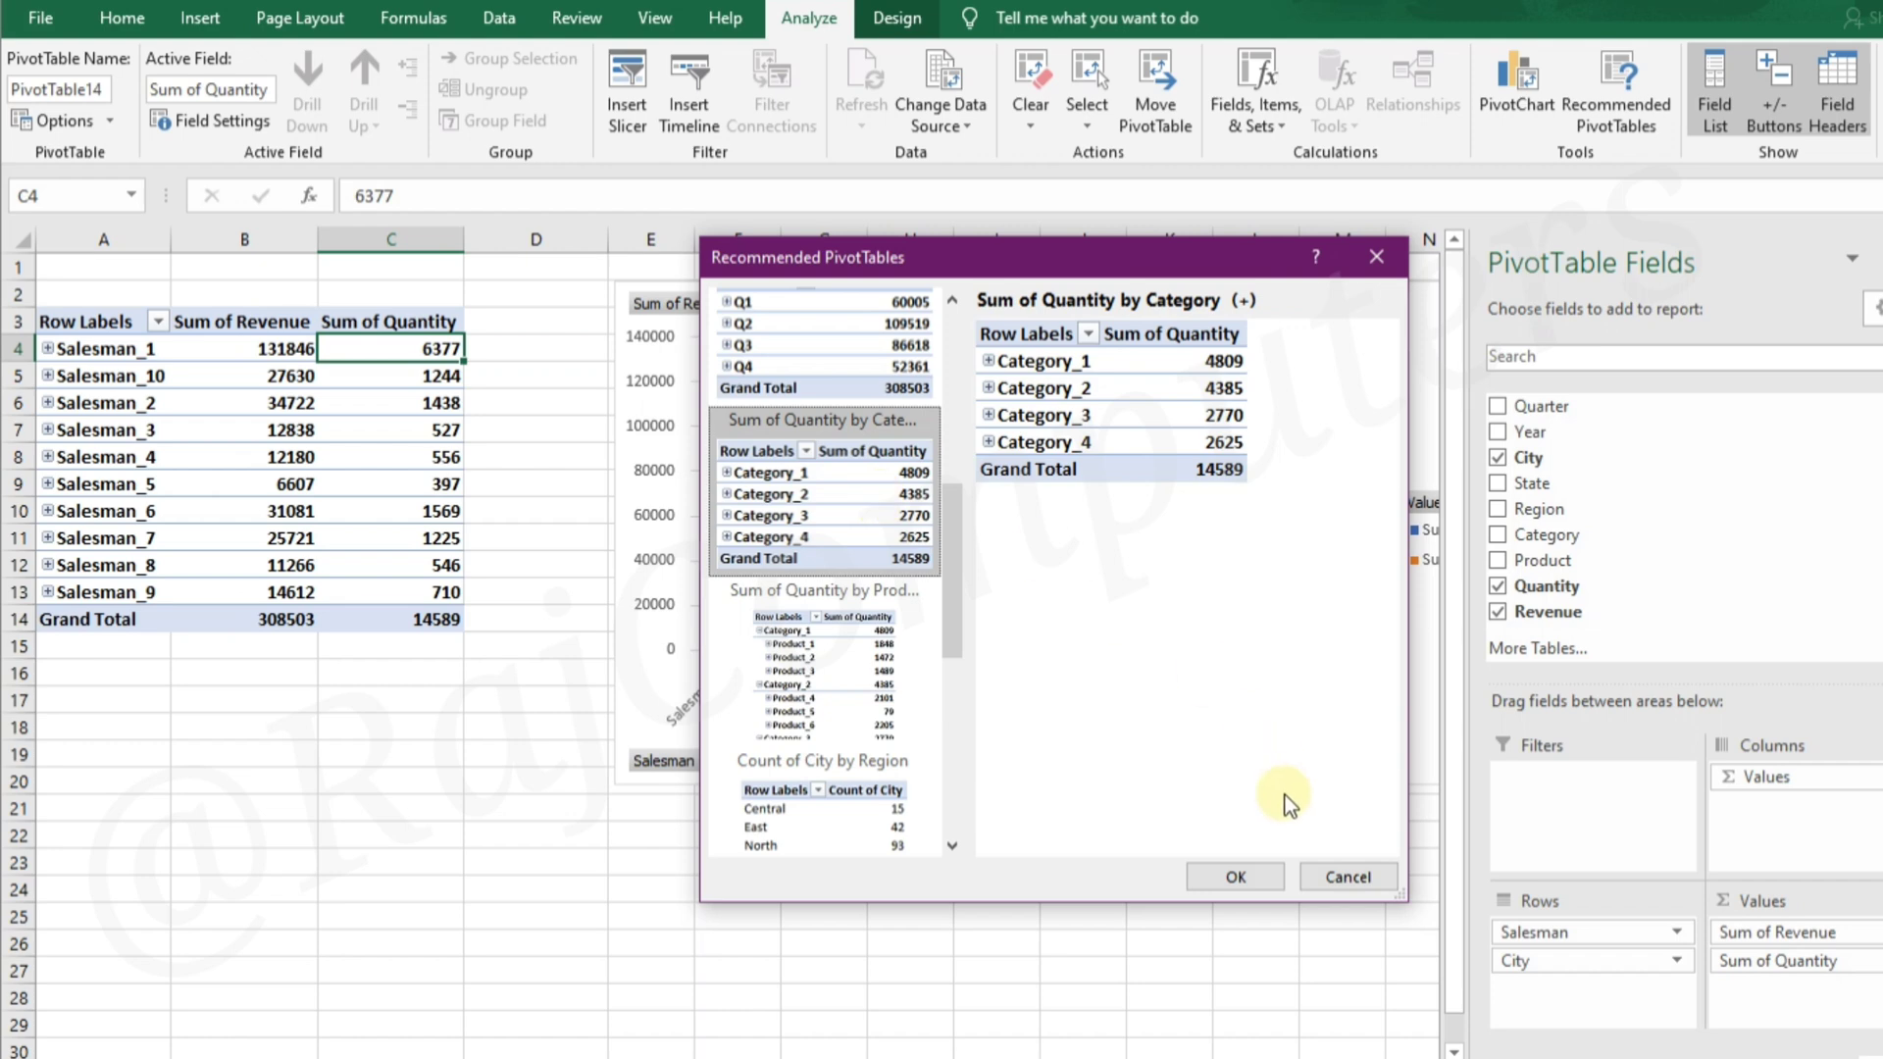
click(1243, 874)
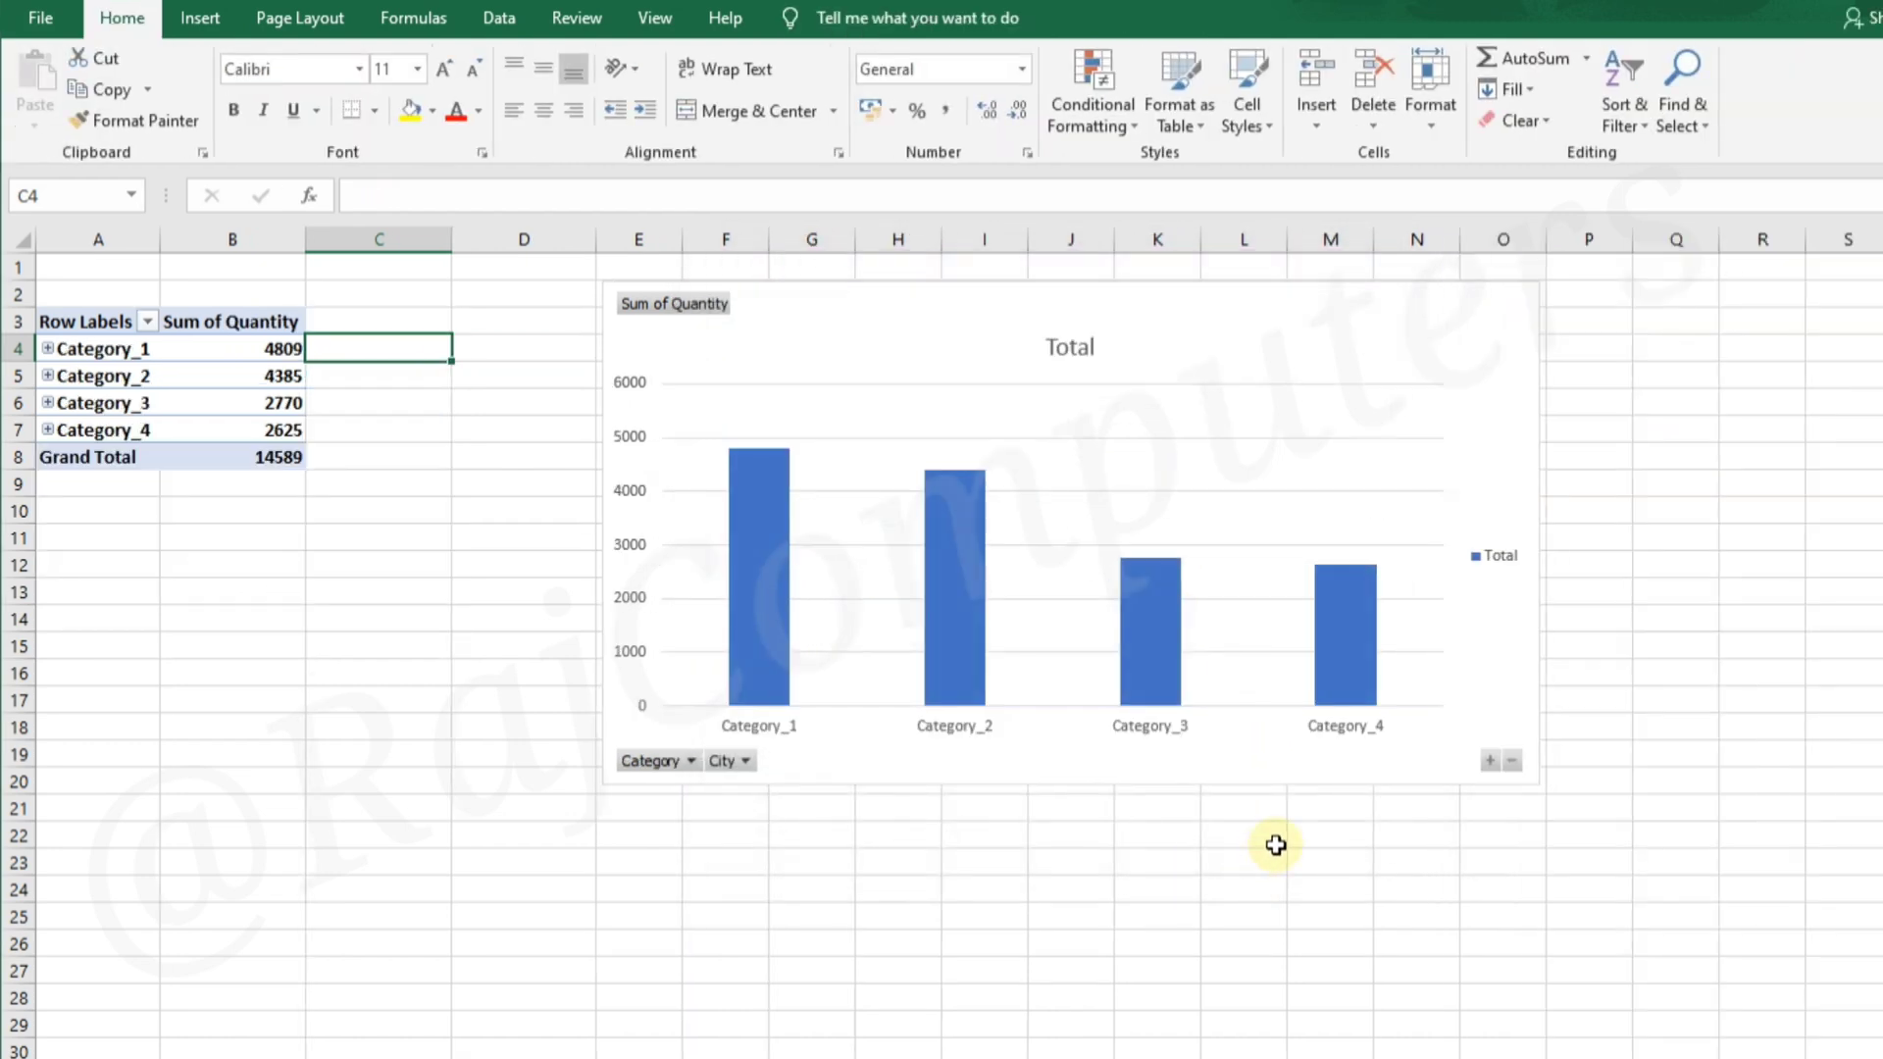
Add the Revenue field below Sum of Quantity in the values, and move the chart closer to the PivotTable
click(222, 367)
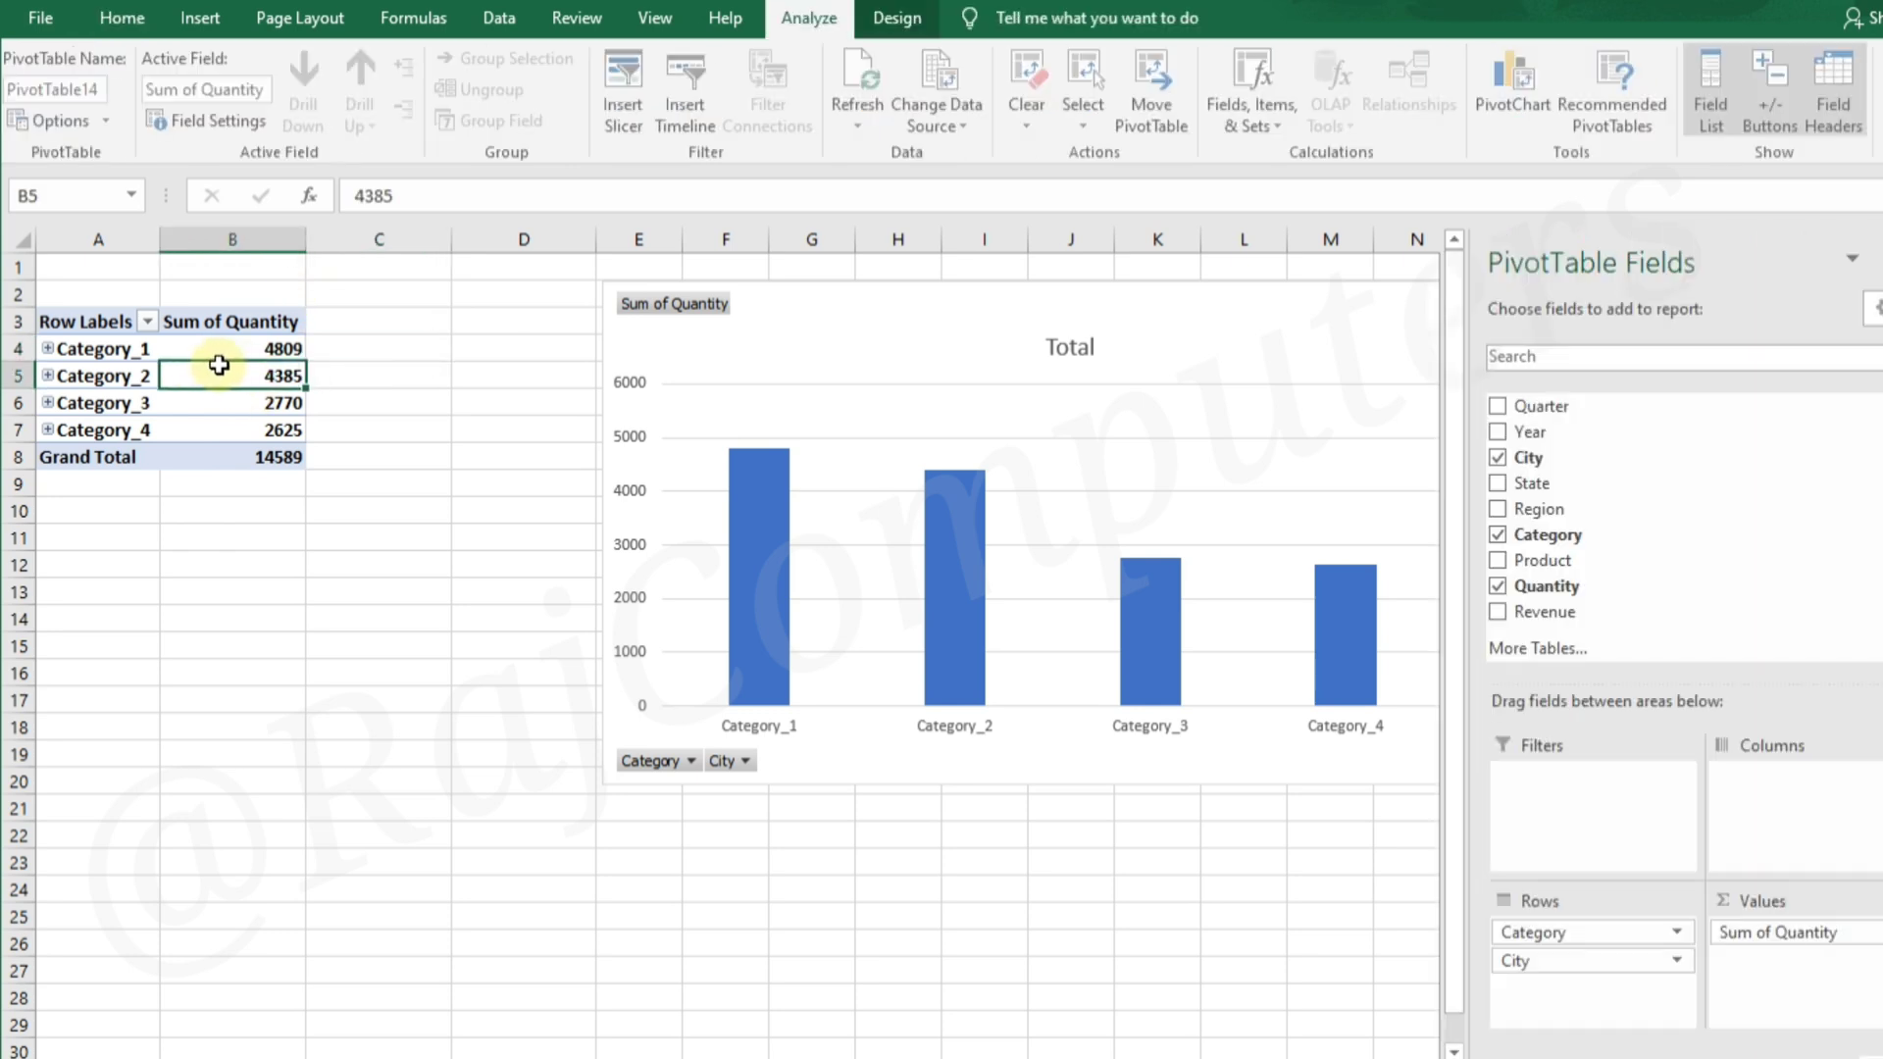
drag(1530, 611, 1790, 971)
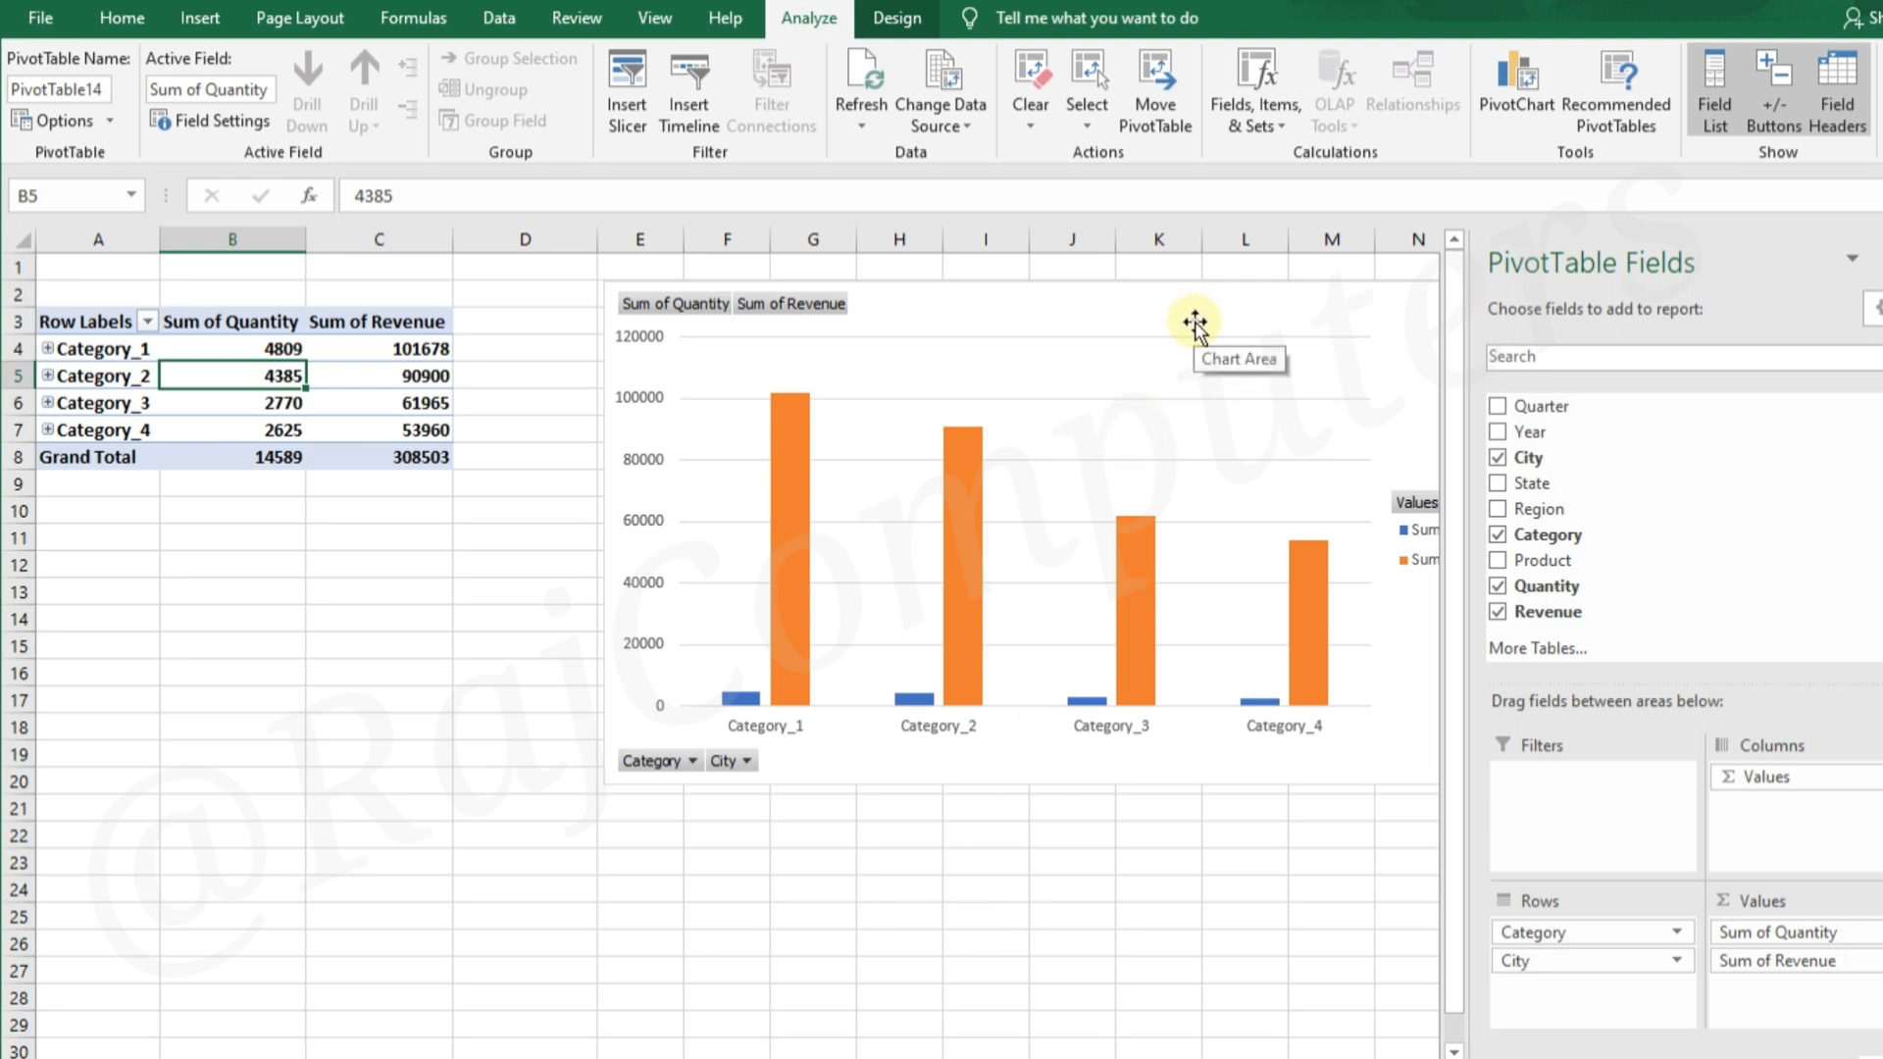
drag(1194, 323, 1083, 331)
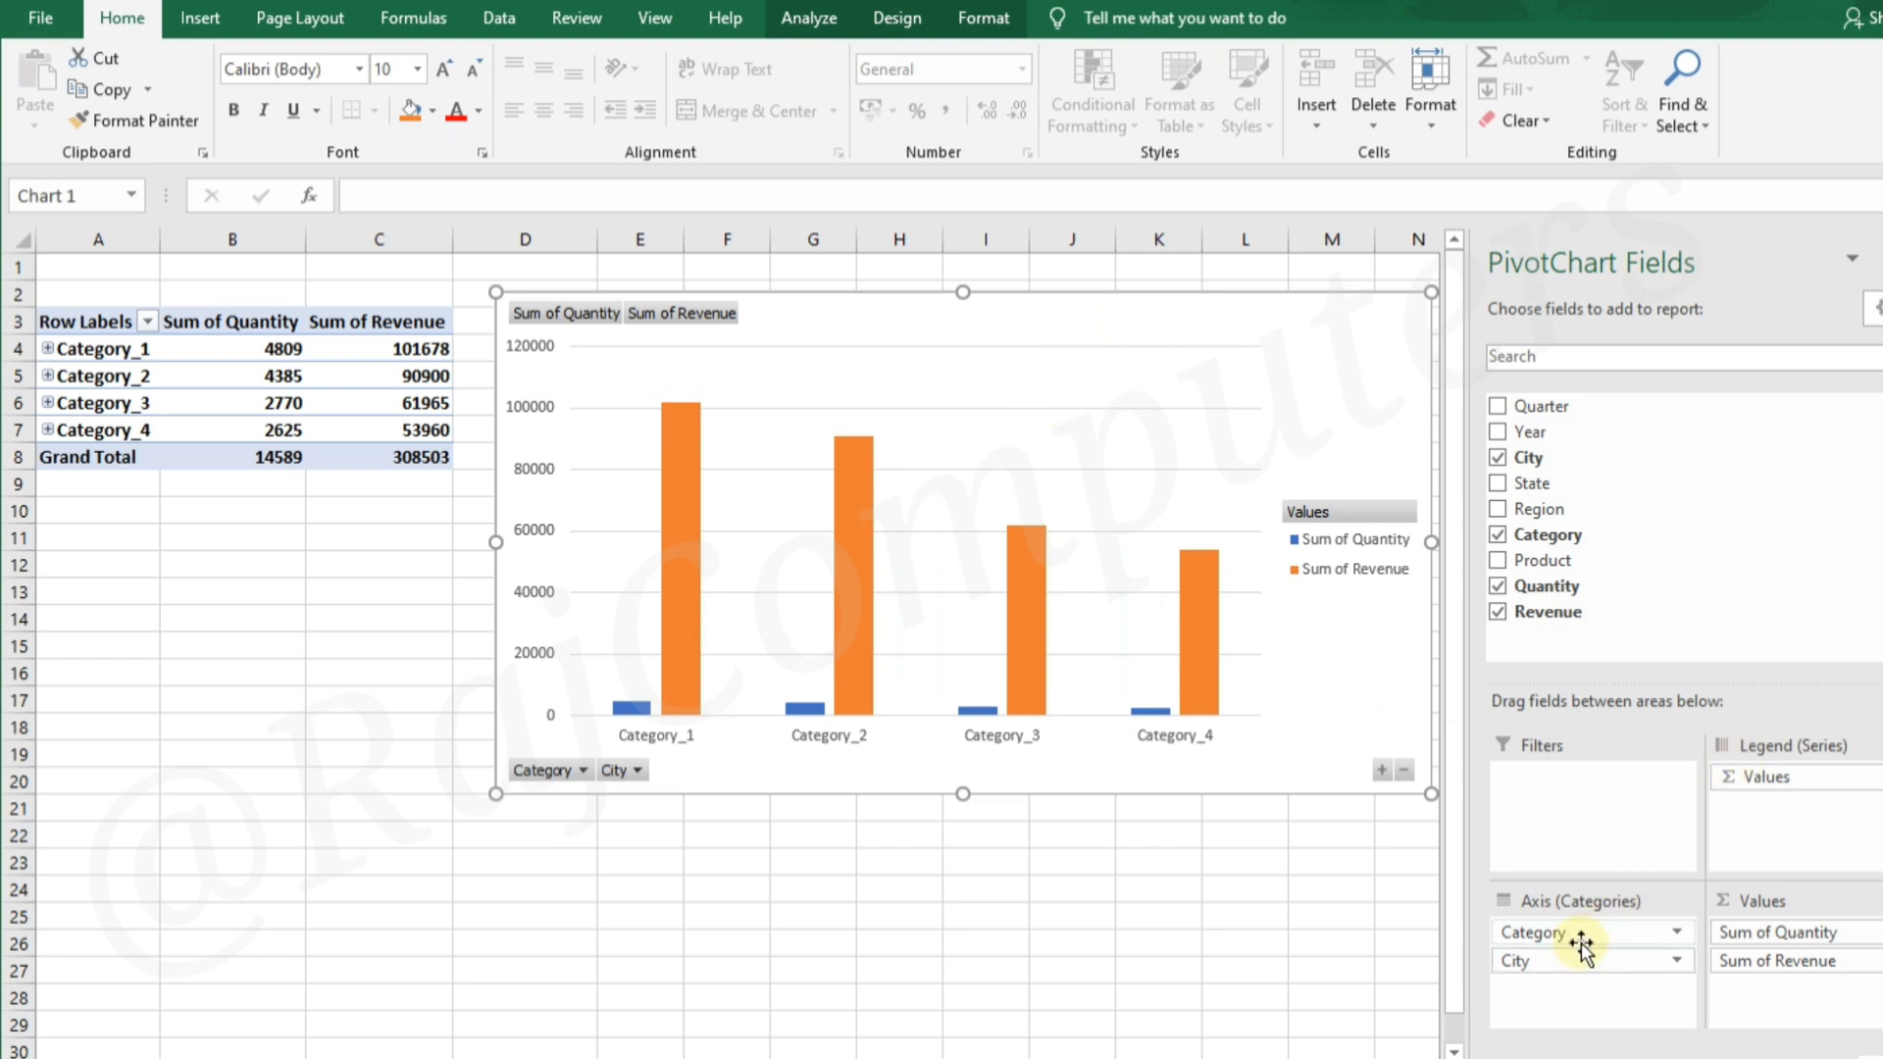
Remove City, Category, Sum of Revenue and Sum of Quantity from the PivotChart so no fields are used
drag(1580, 961, 1633, 539)
drag(1623, 932, 1613, 554)
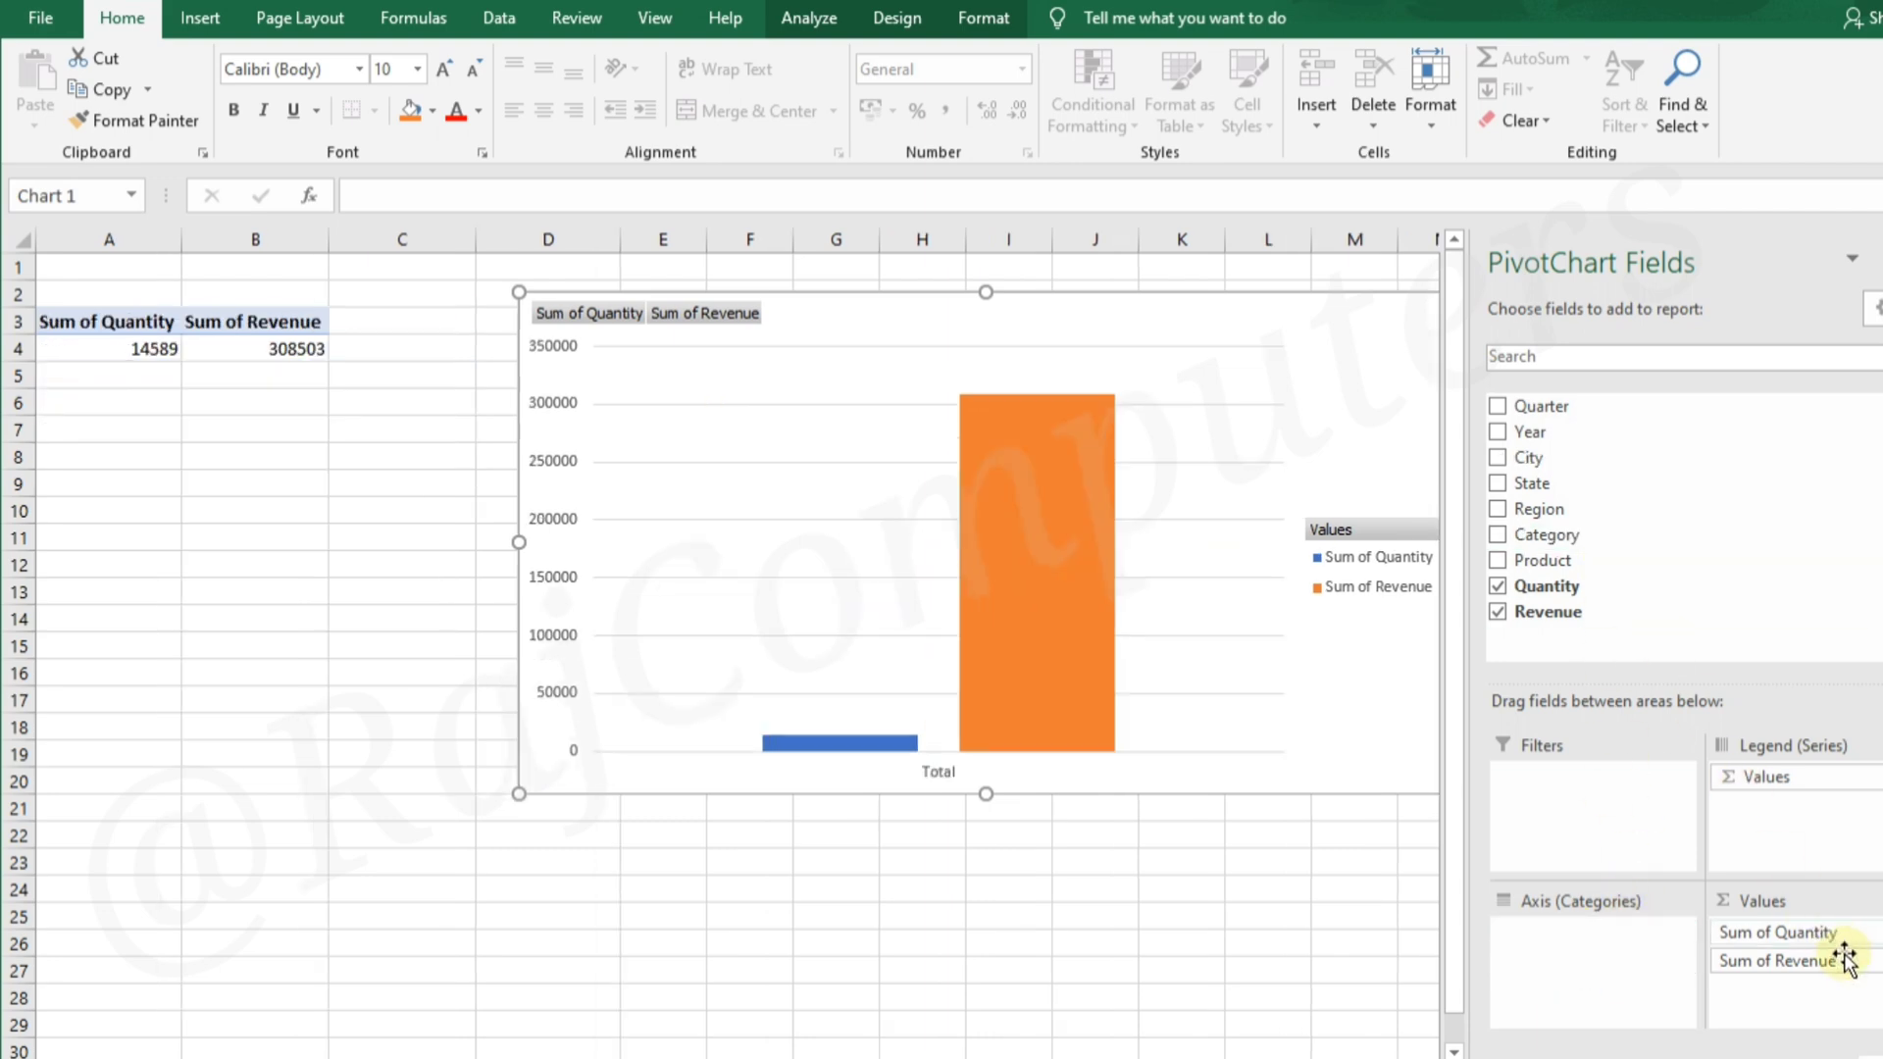
drag(1828, 958, 1731, 583)
drag(1828, 933, 1660, 492)
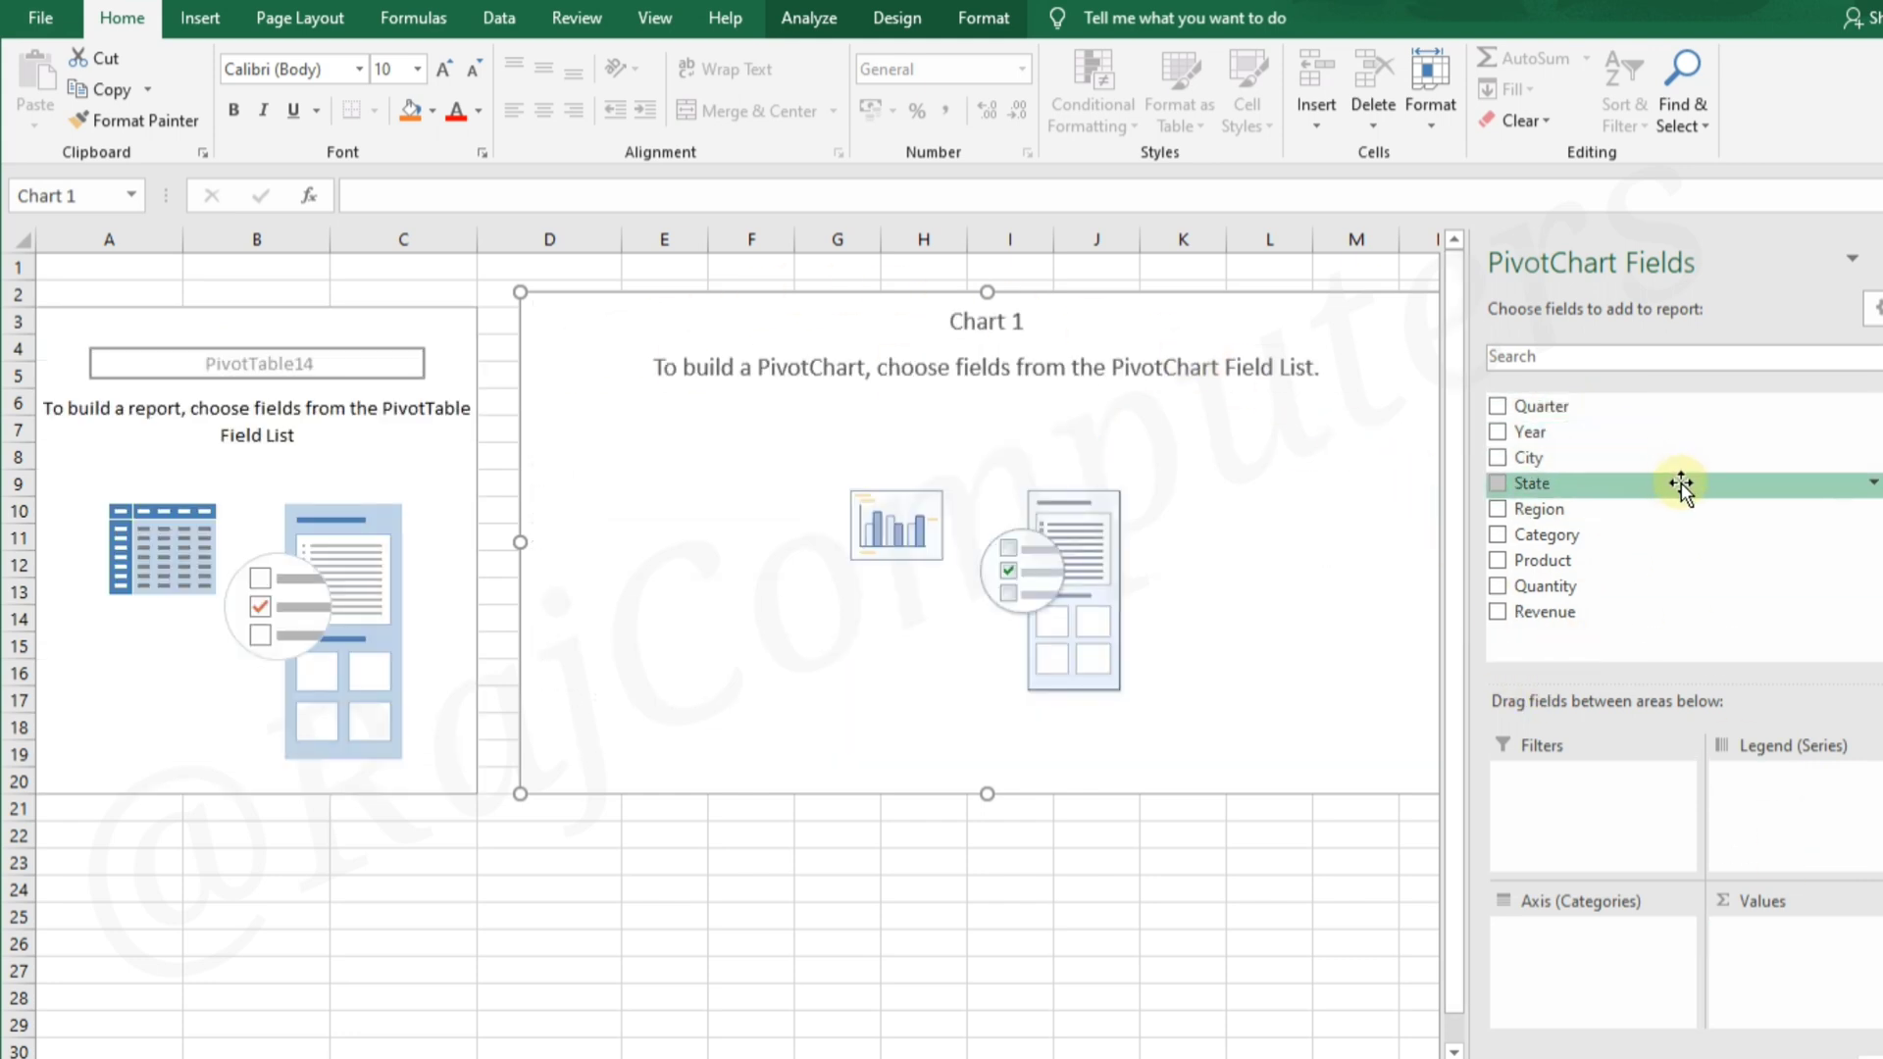
Add Region to the PivotChart's axis categories, with Quantity and Revenue as the values
drag(1647, 504, 1567, 942)
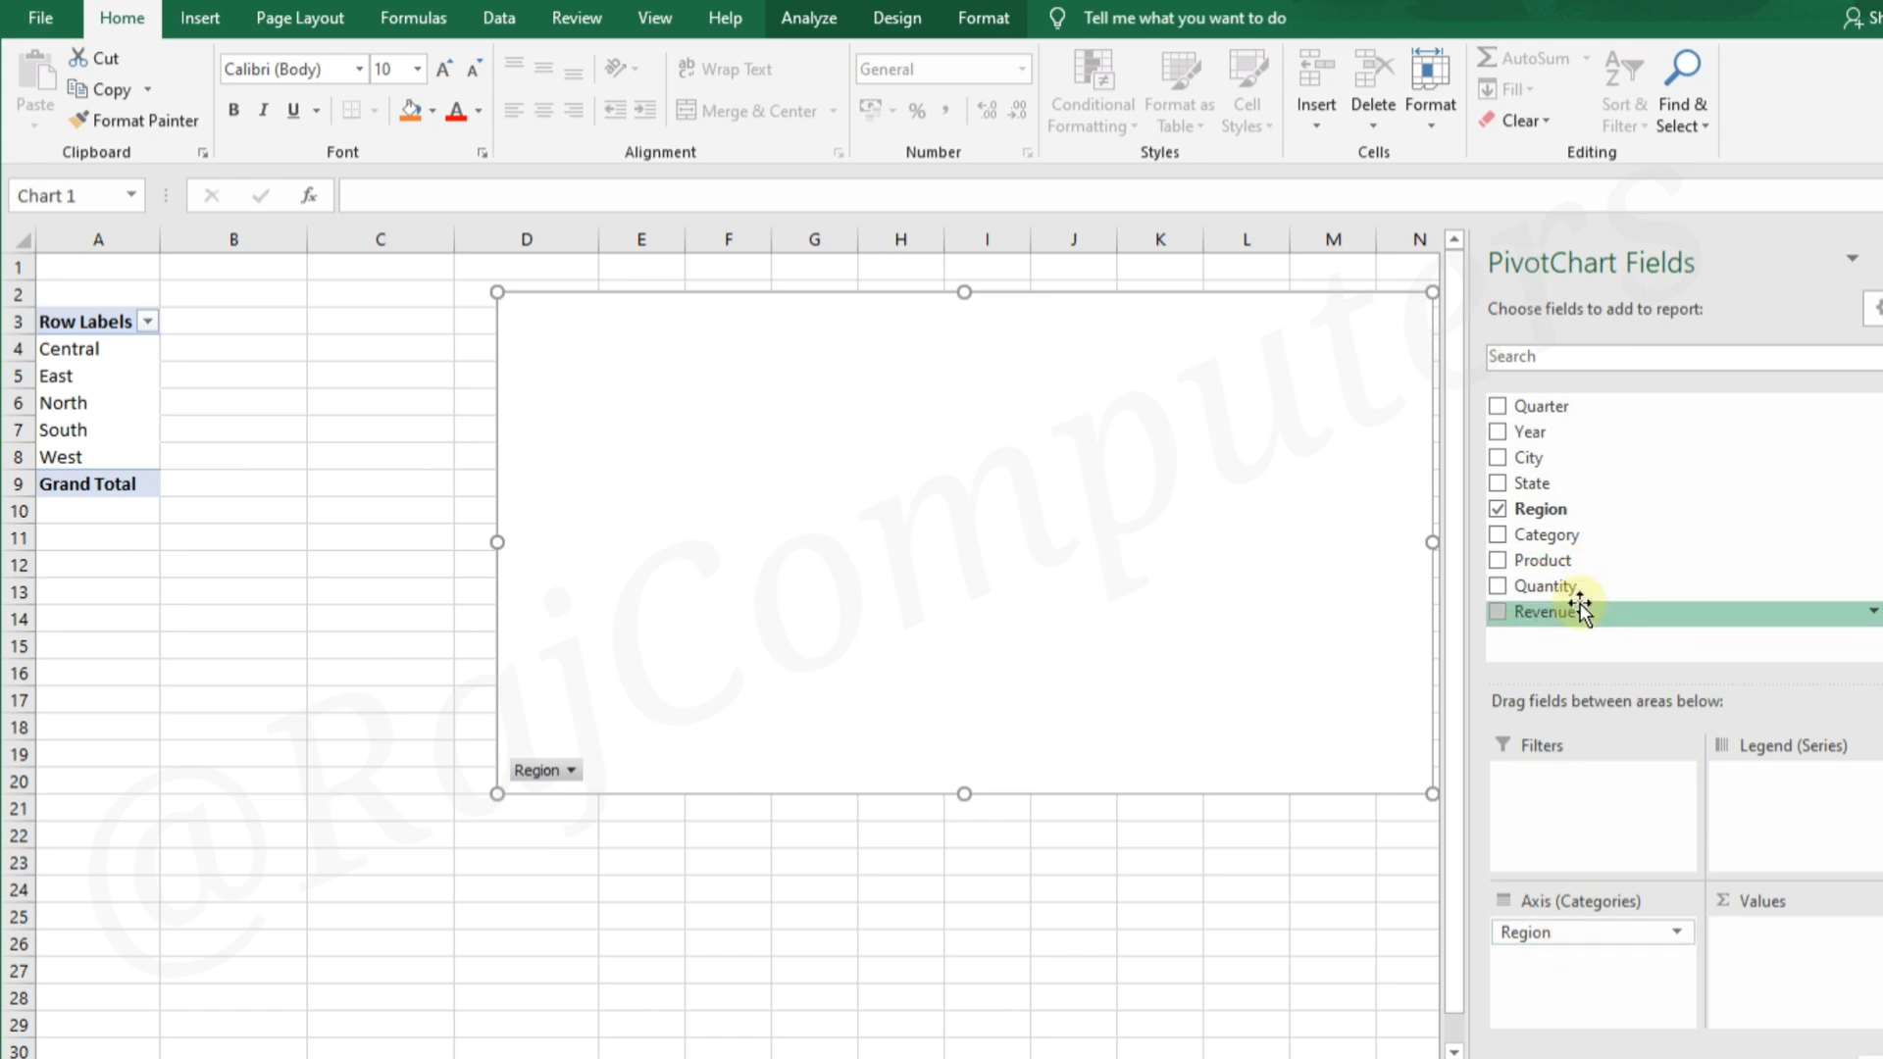
drag(1559, 589, 1816, 984)
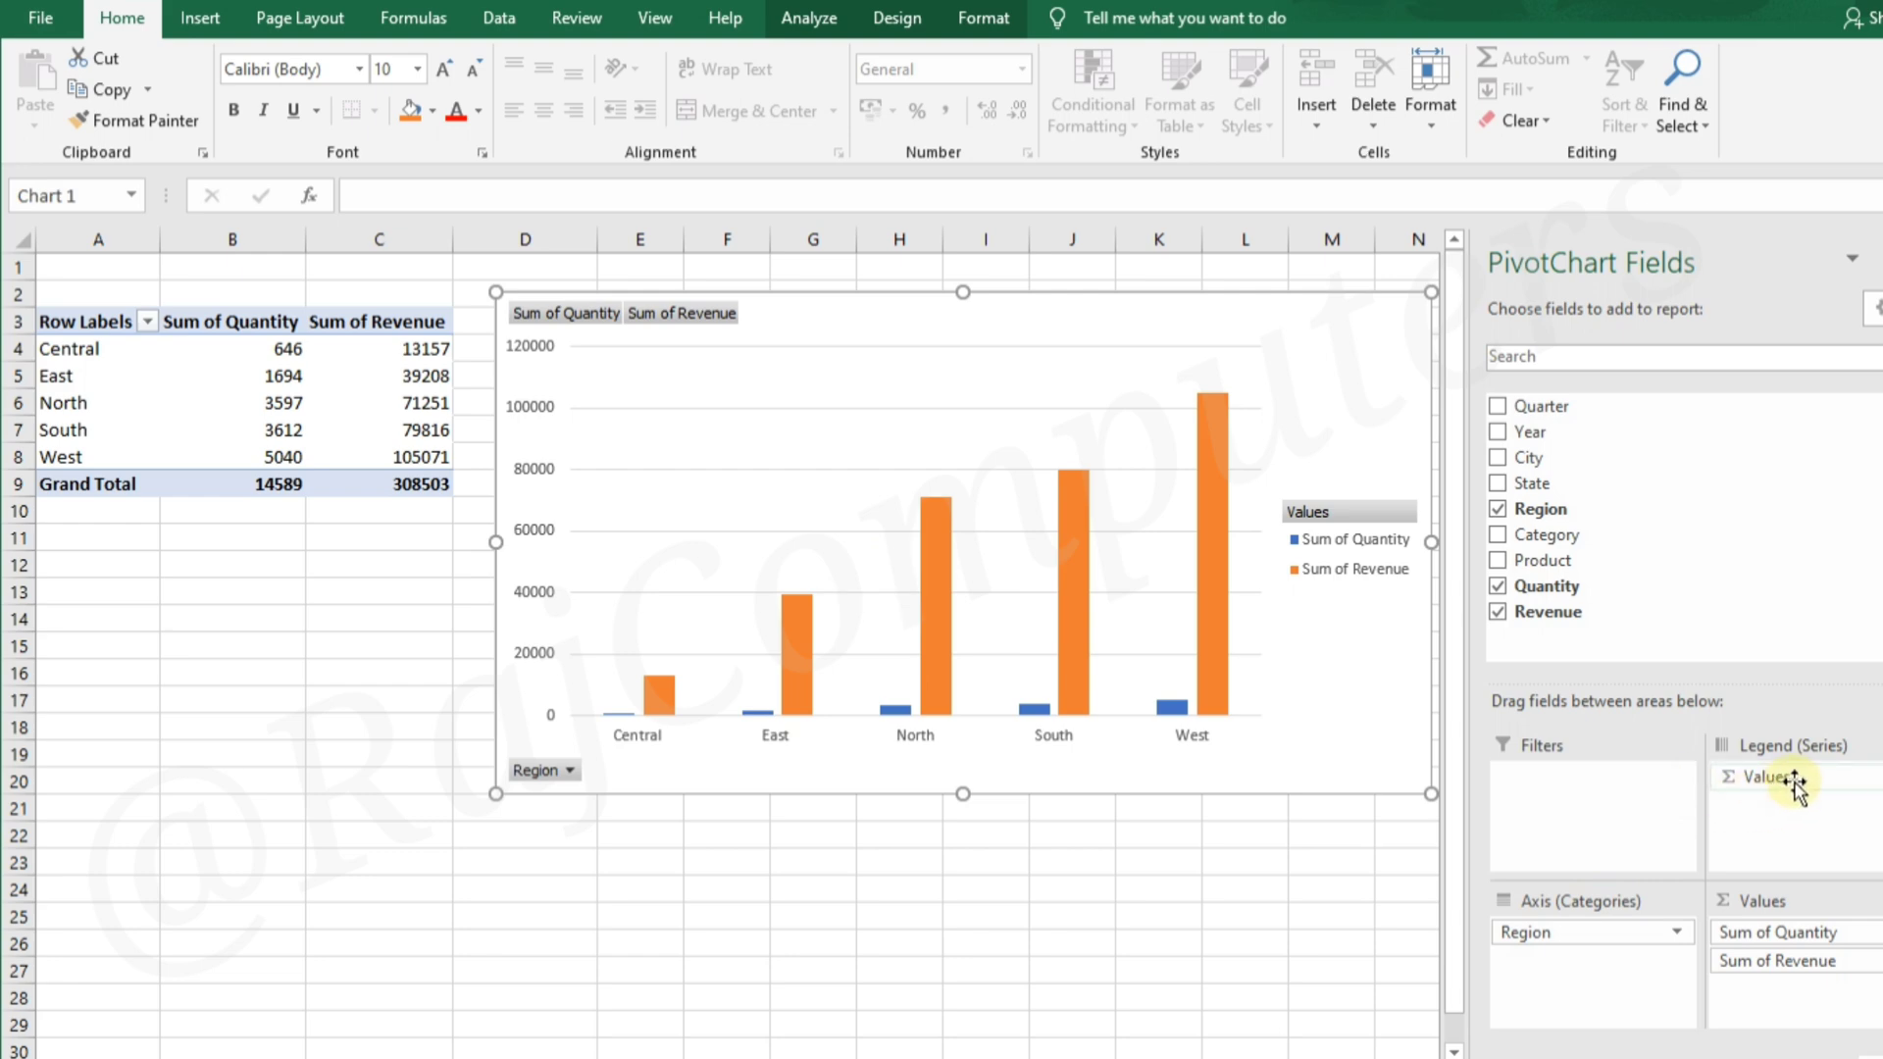
Swap Values to the axis categories and Region to the legend series, and move the chart below the PivotTable
mouse_move(1795, 777)
mouse_down()
mouse_move(1608, 985)
mouse_move(1559, 900)
mouse_move(1810, 796)
mouse_up()
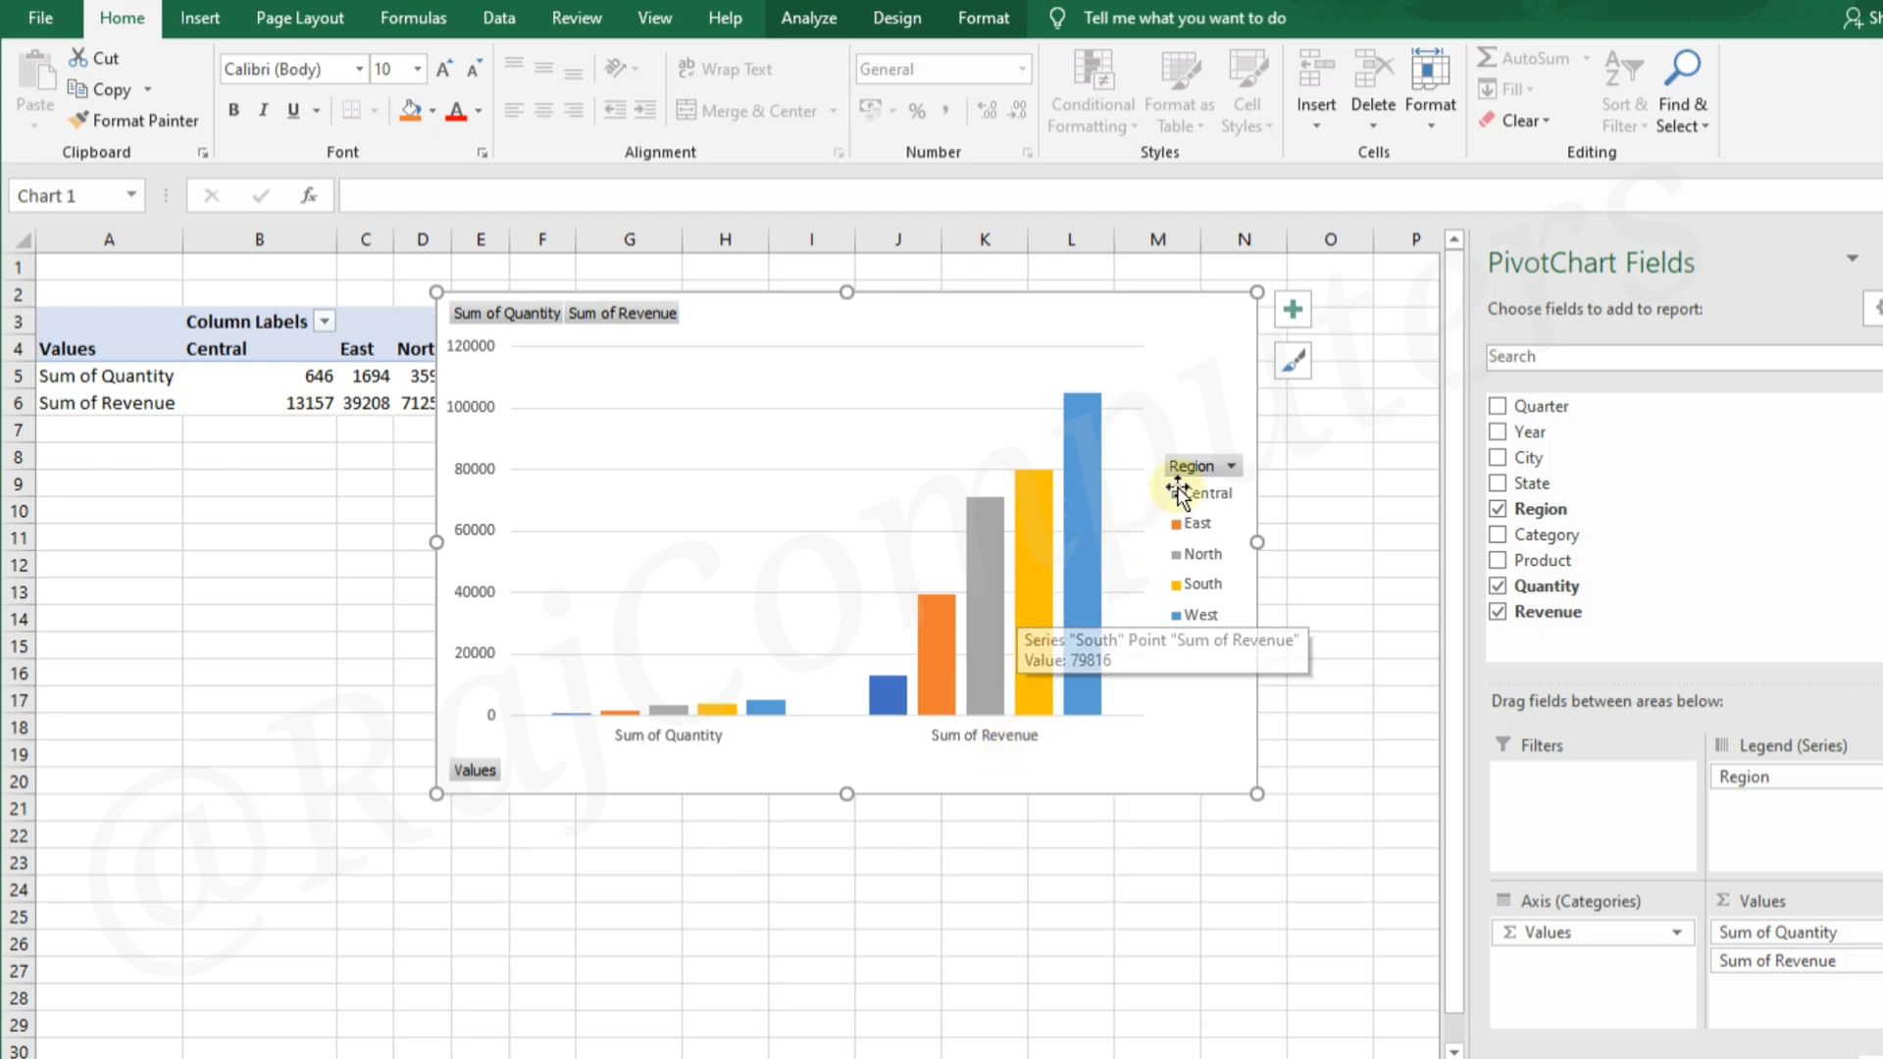
drag(1141, 304, 801, 465)
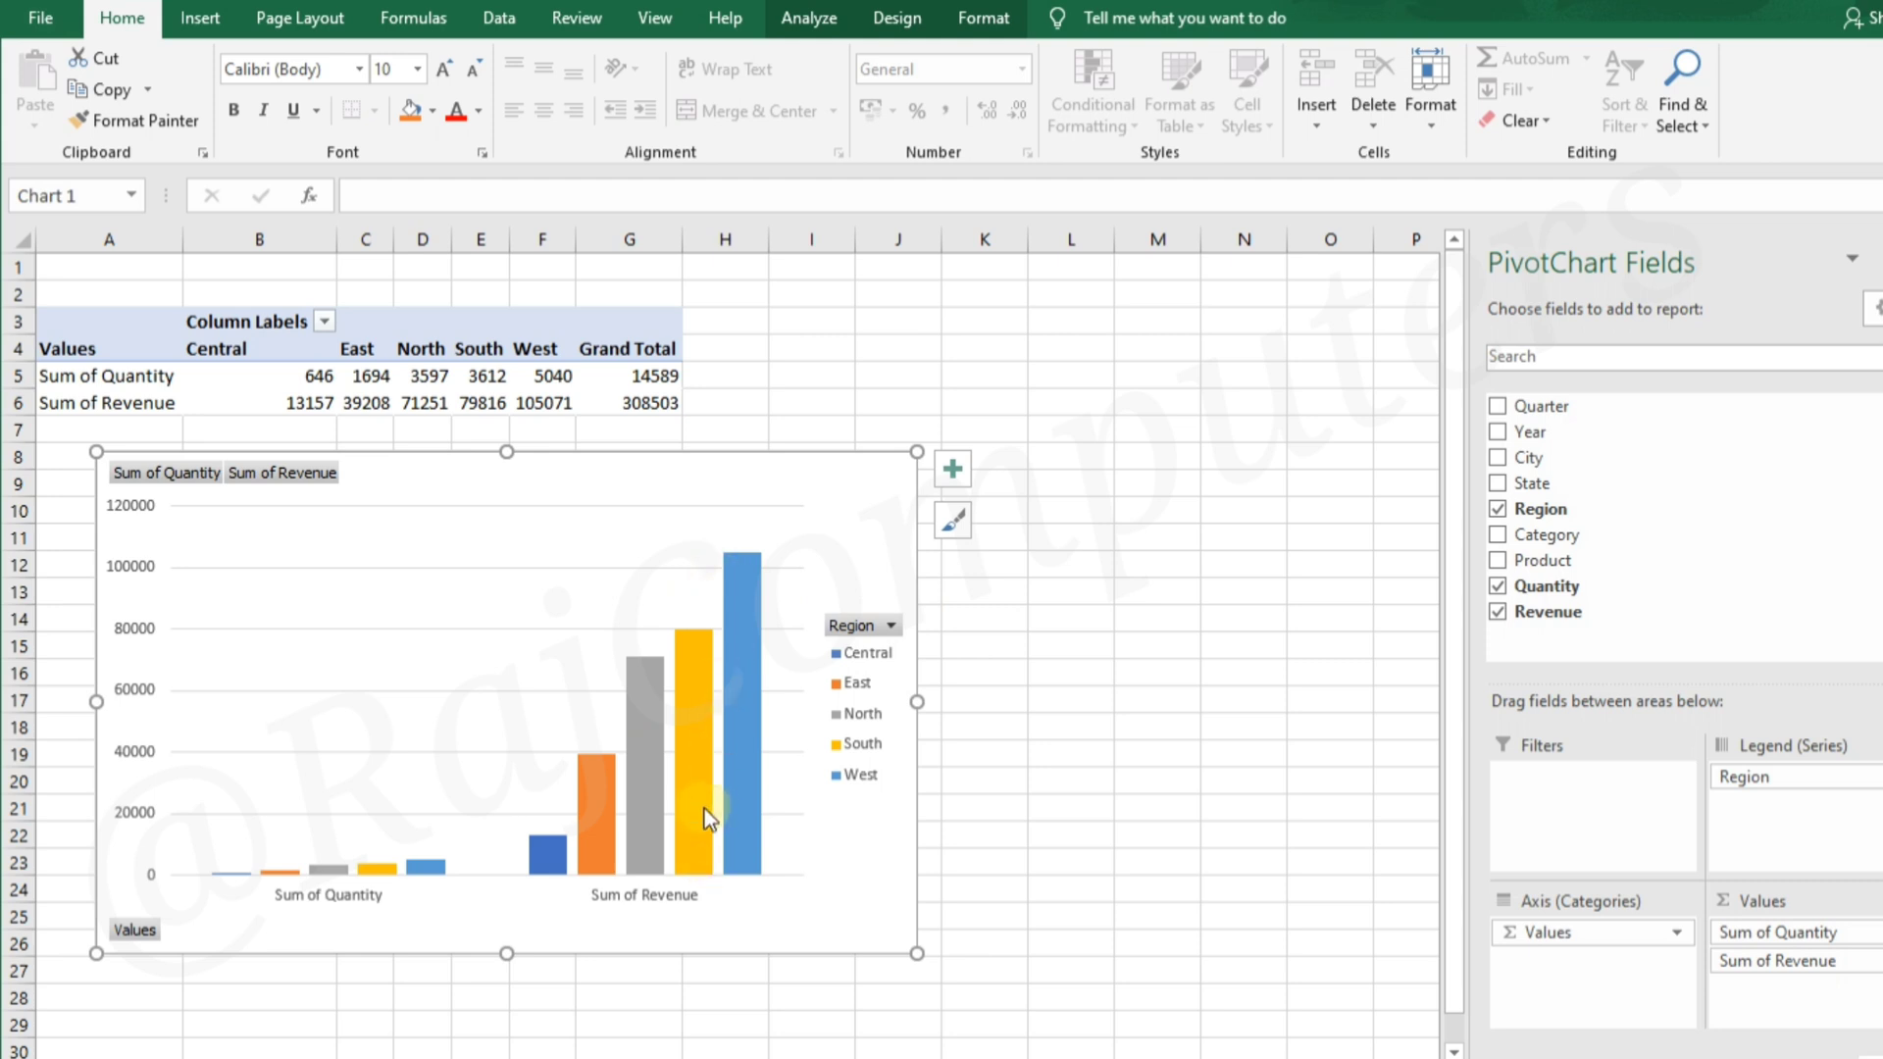
Turn on data labels for the PivotChart's columns and turn them off again
mouse_move(751, 581)
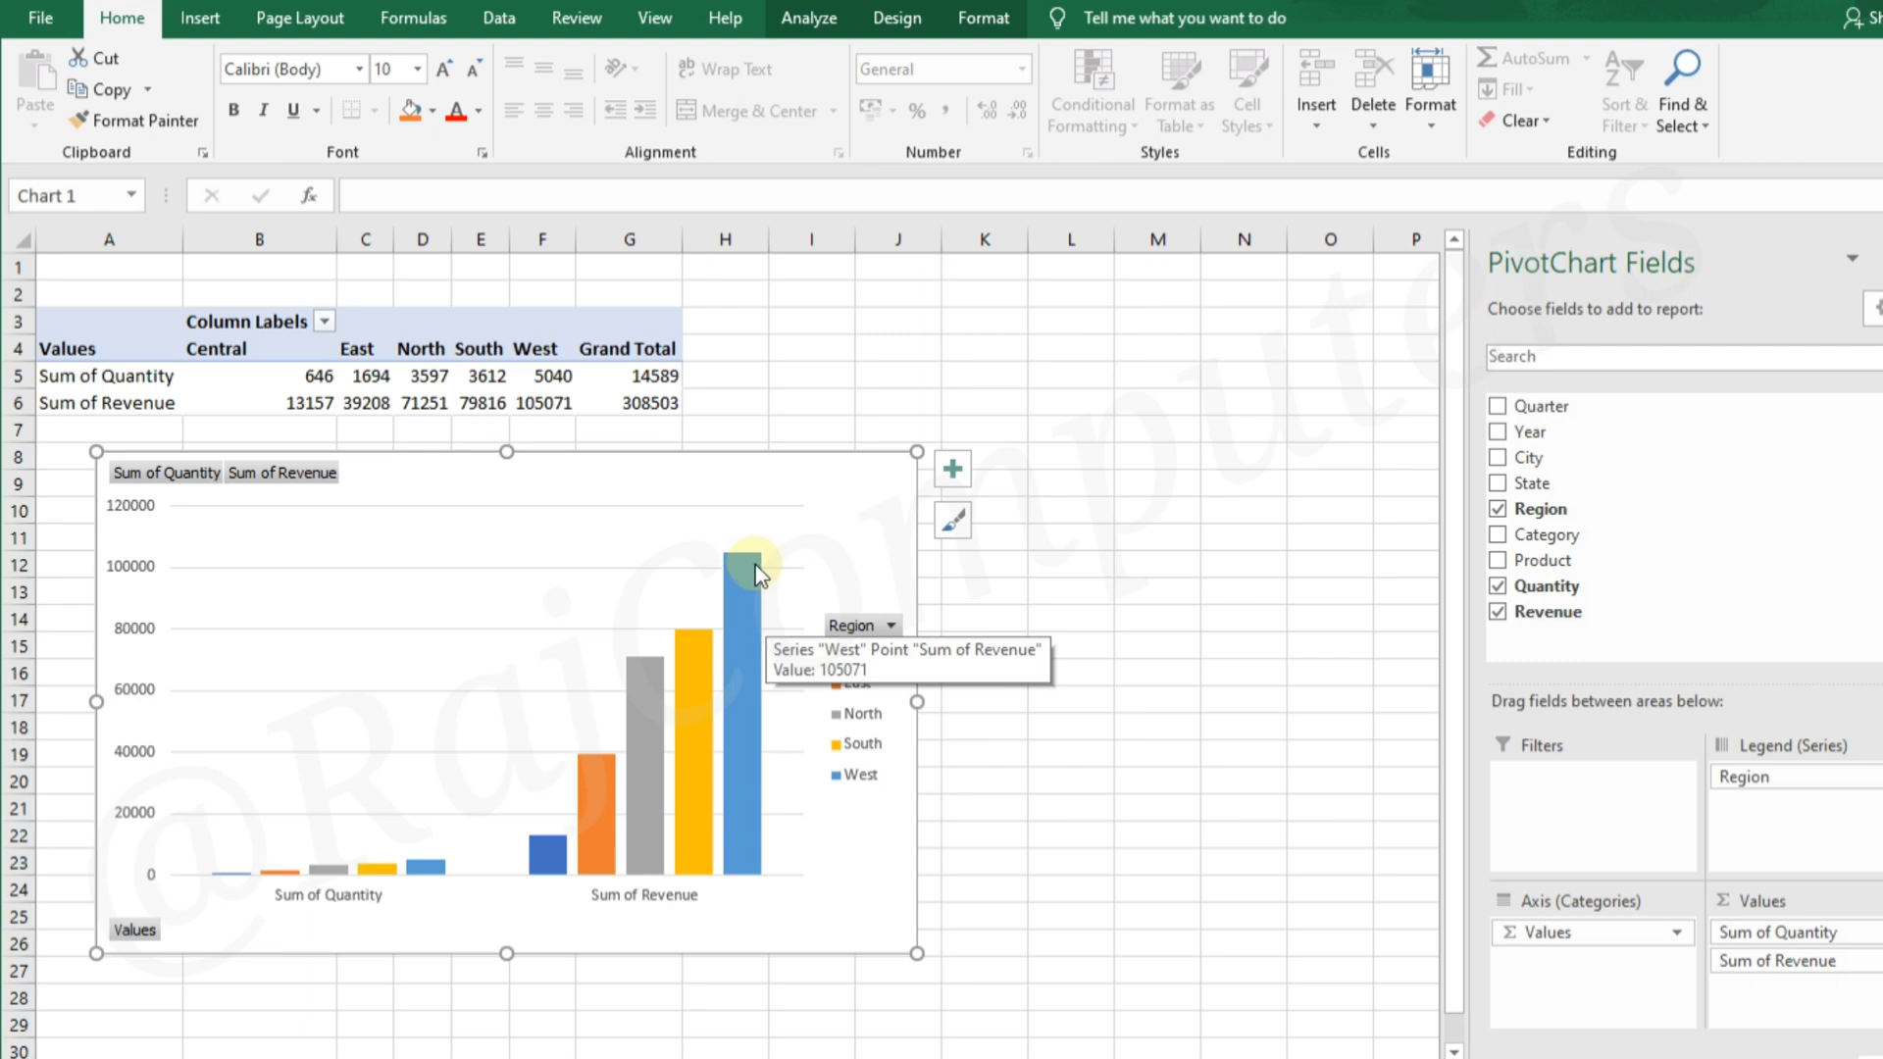
click(896, 478)
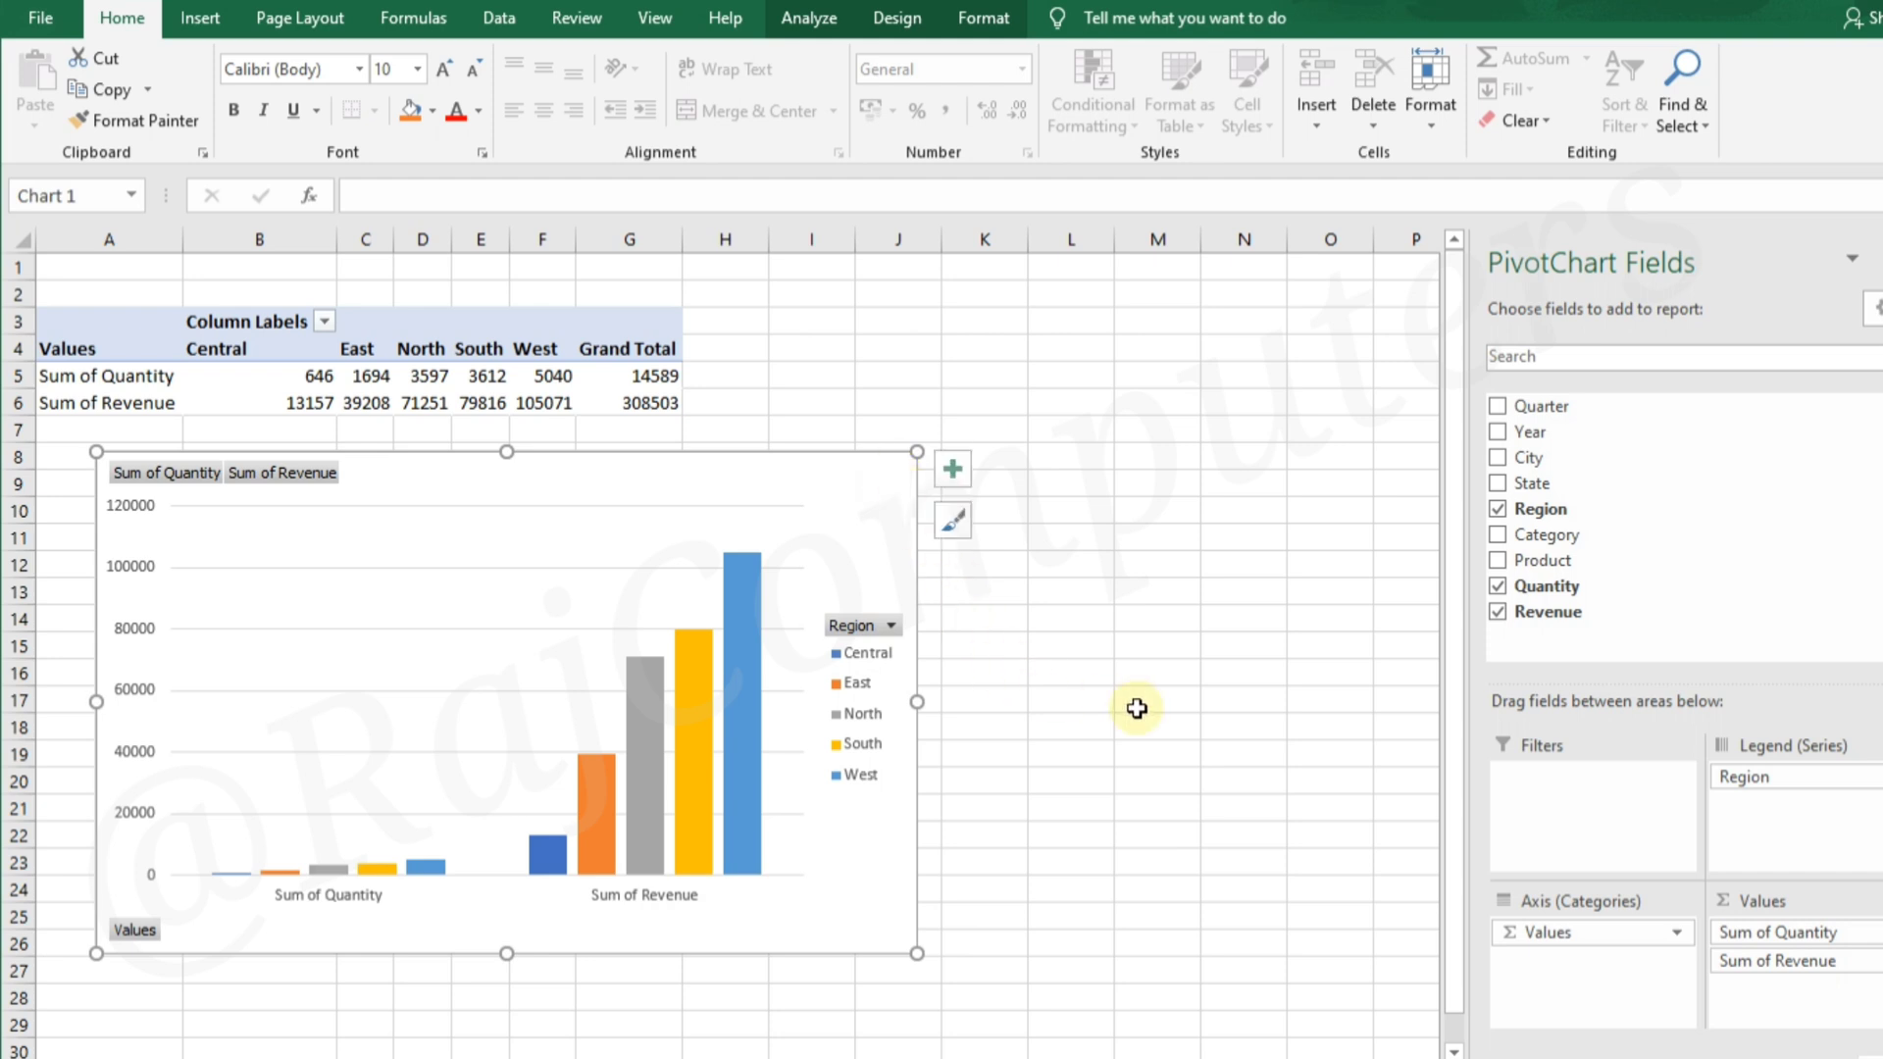
click(956, 471)
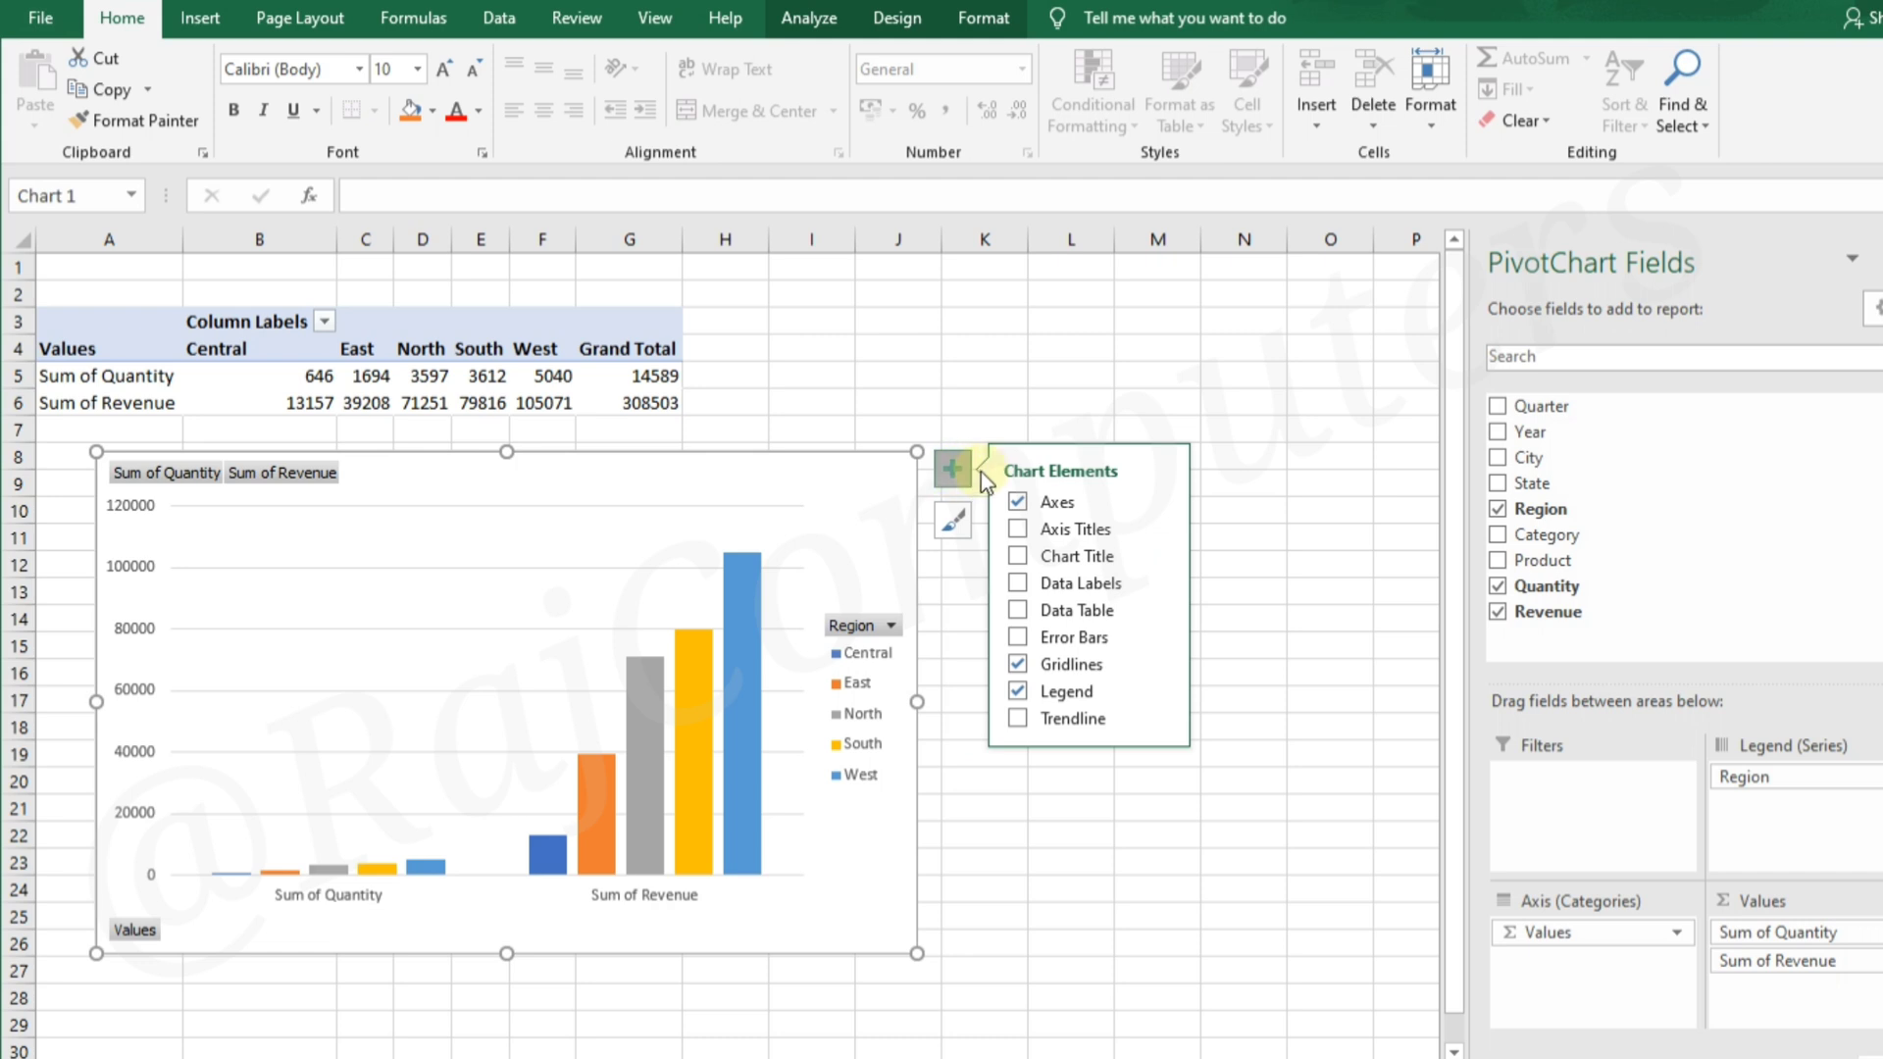
click(1016, 585)
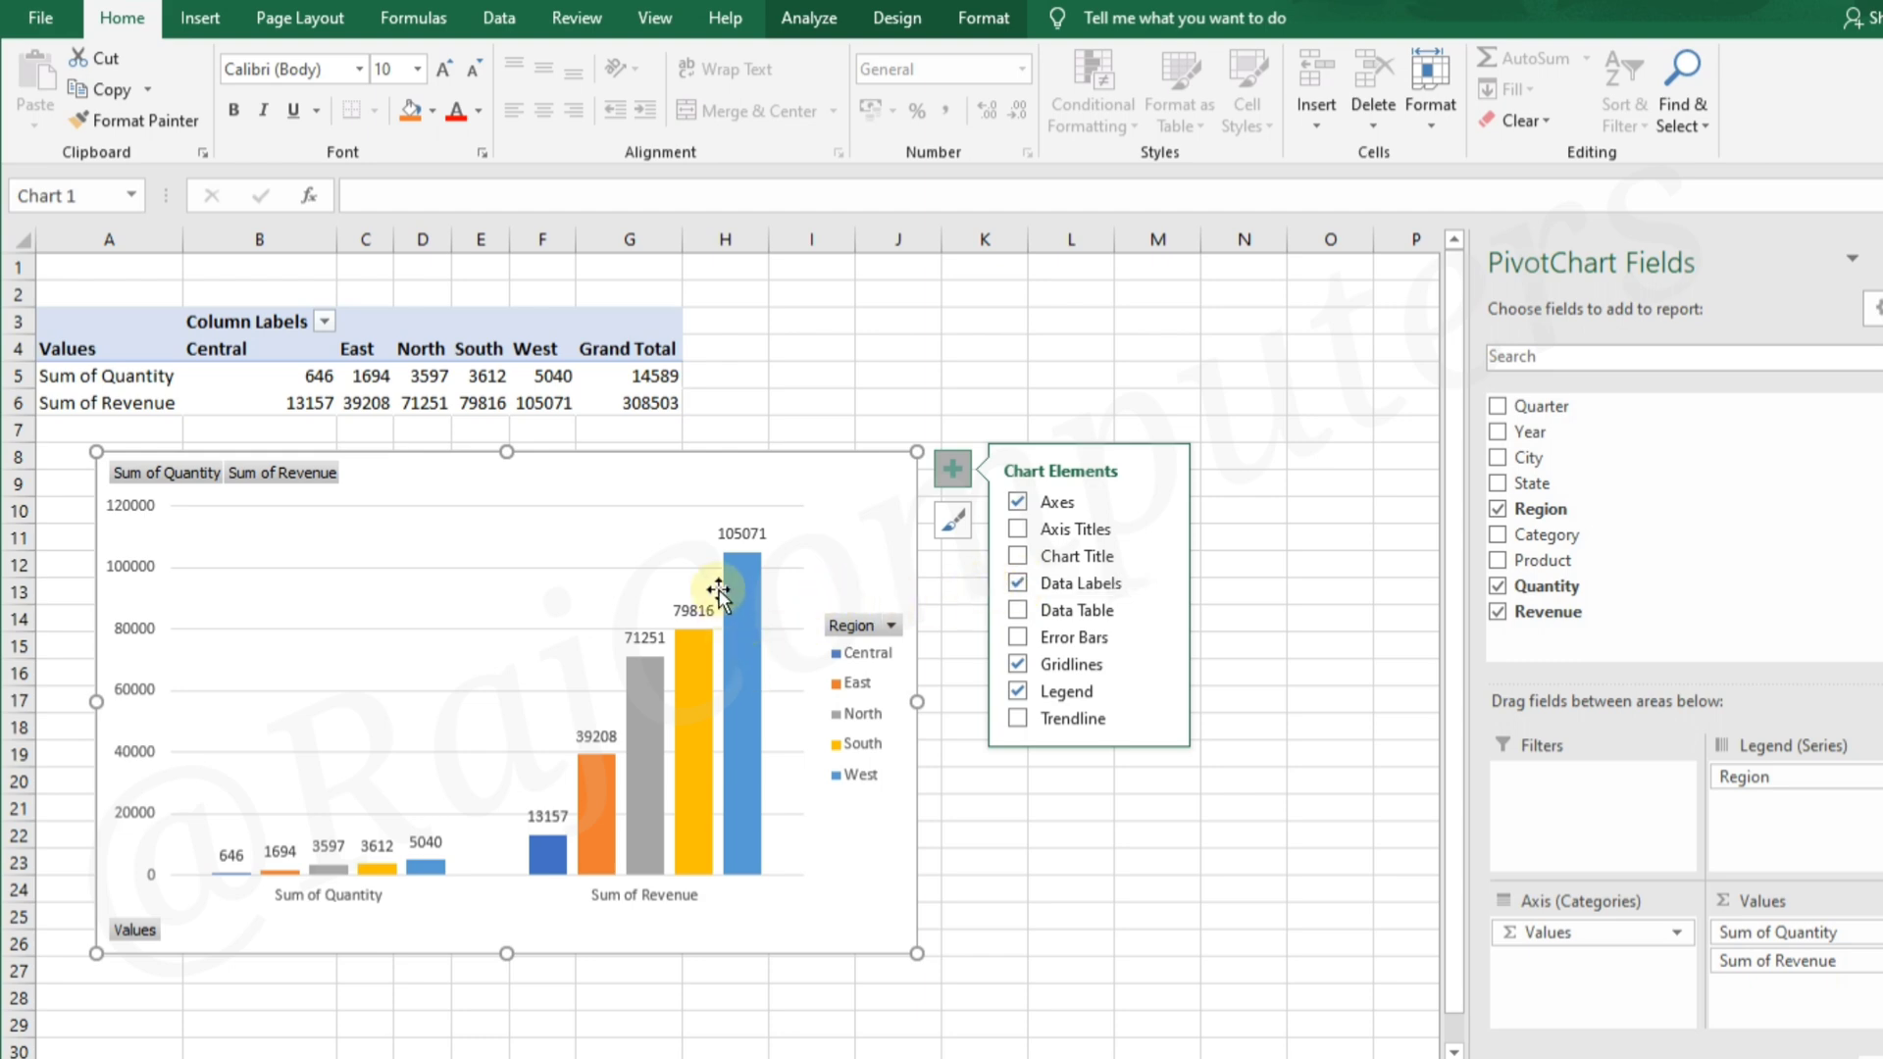
mouse_move(731, 689)
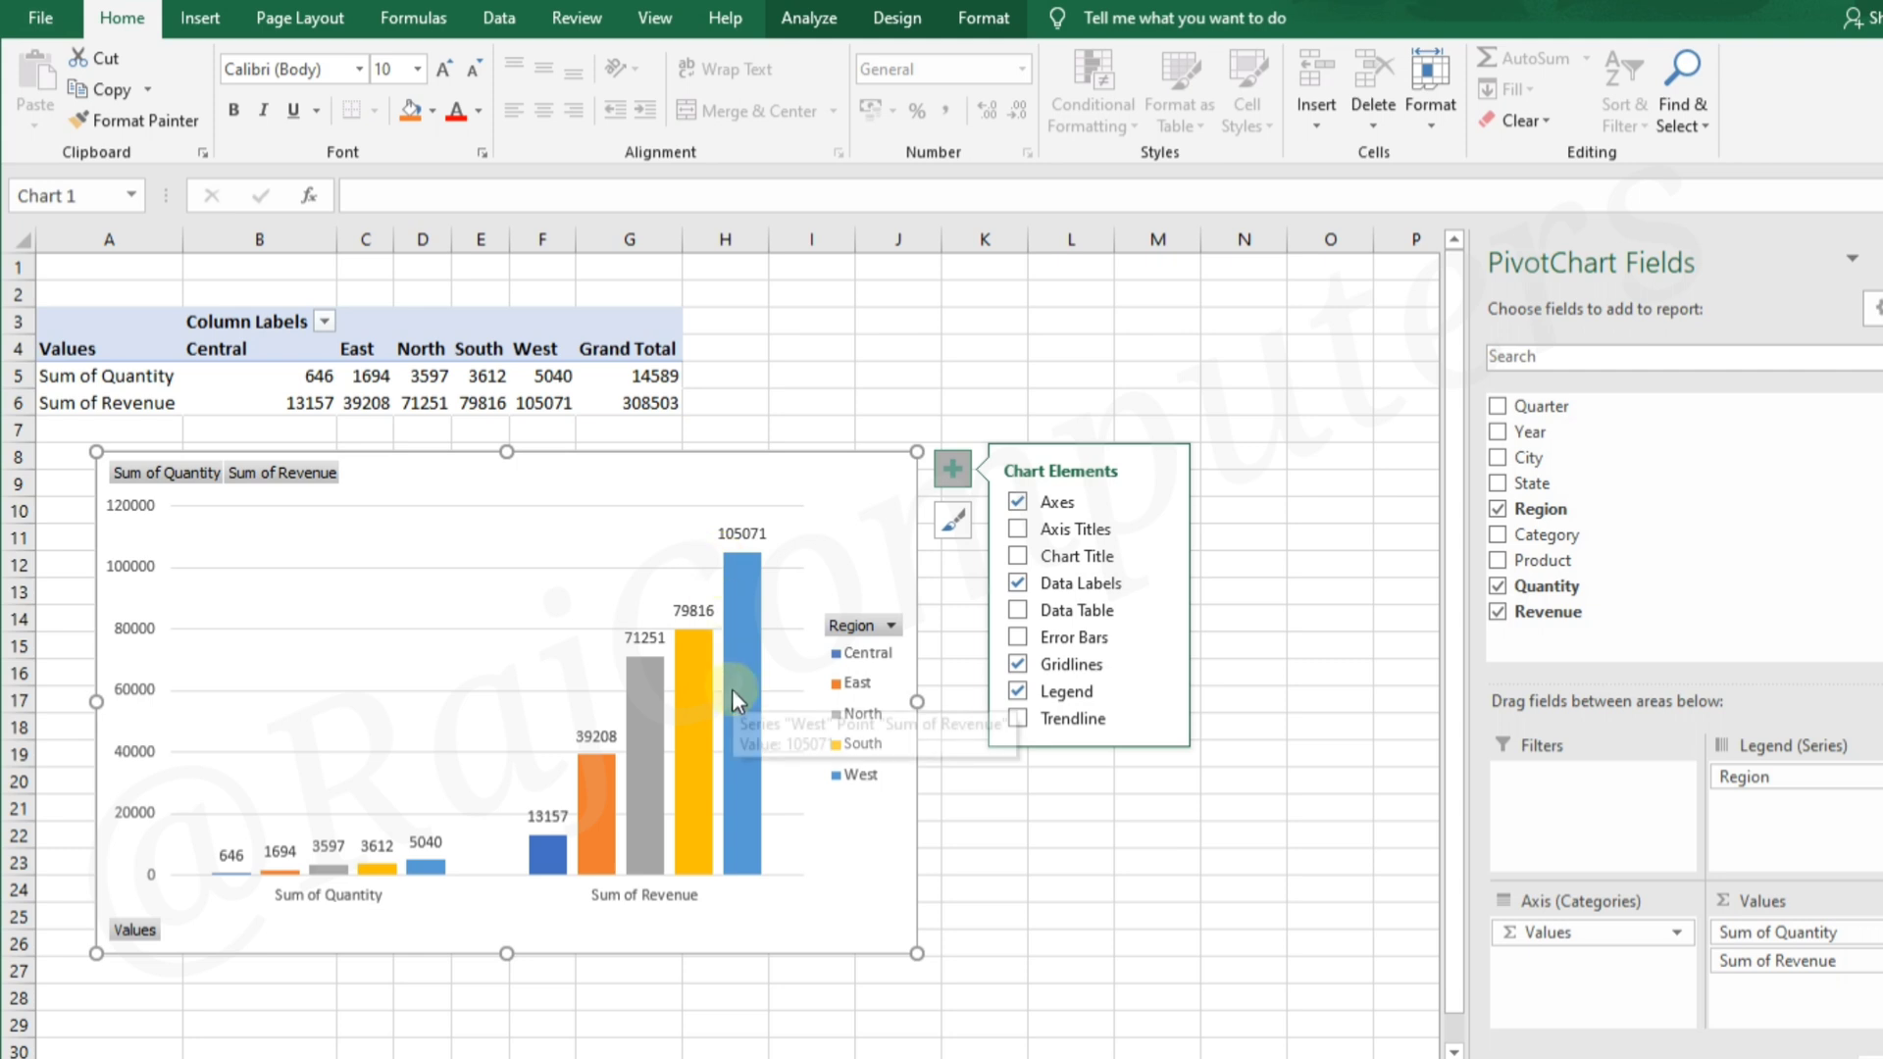
click(1018, 584)
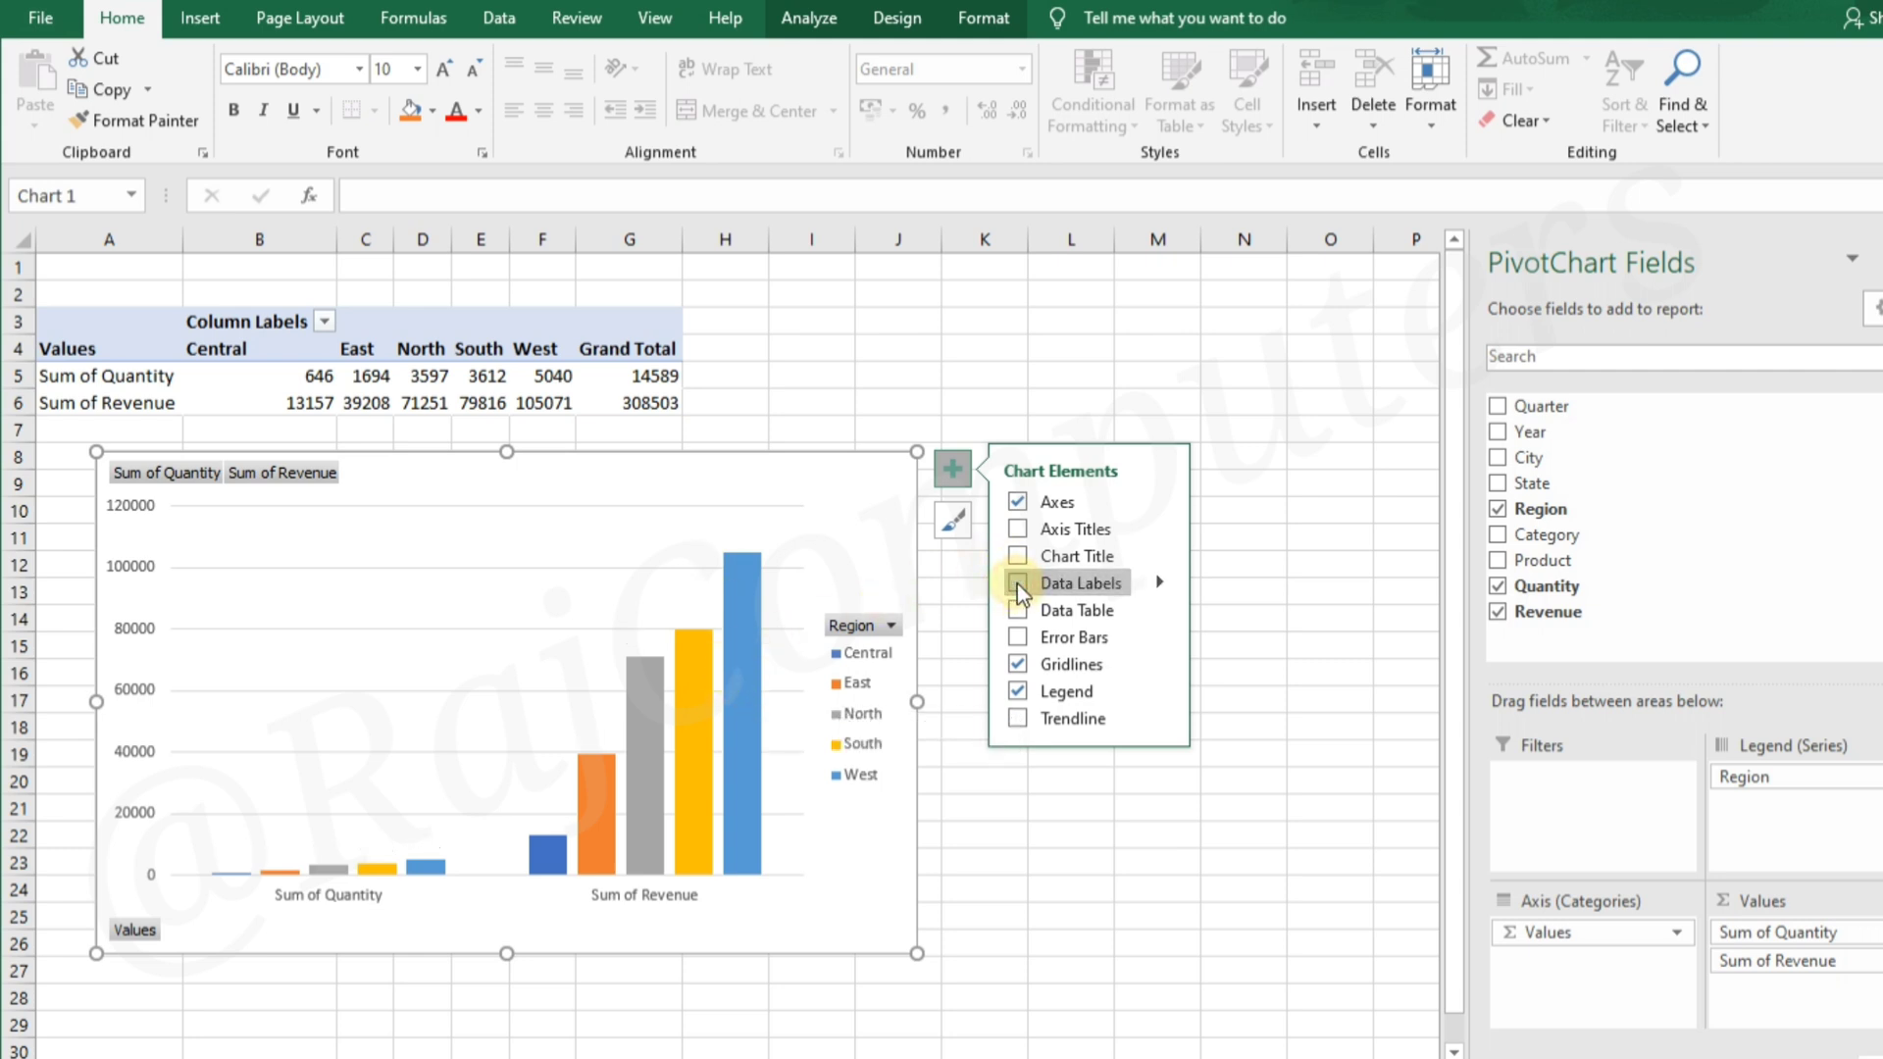
click(1069, 804)
Add the Salesman field above Values in the axis categories, and reposition the chart near the top of the sheet
drag(839, 508, 1438, 348)
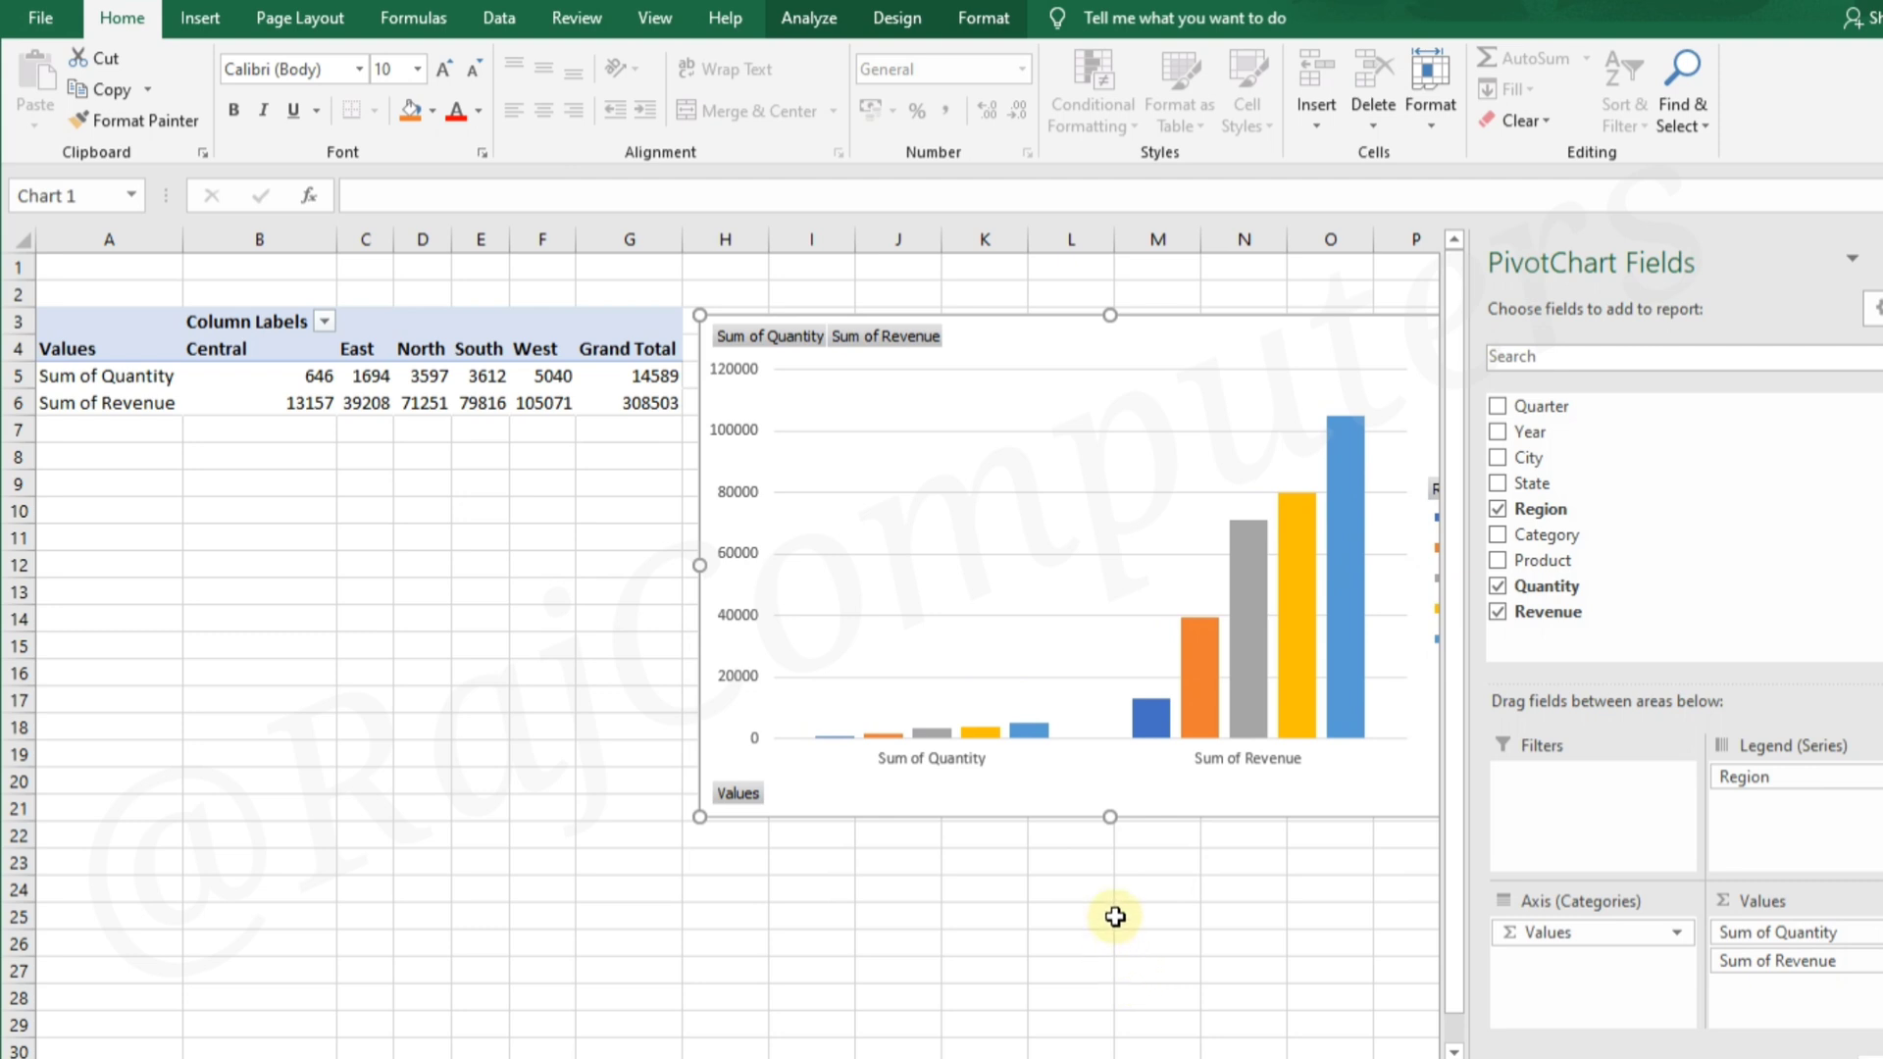
mouse_move(1194, 336)
mouse_down()
mouse_move(915, 525)
mouse_move(857, 538)
mouse_up()
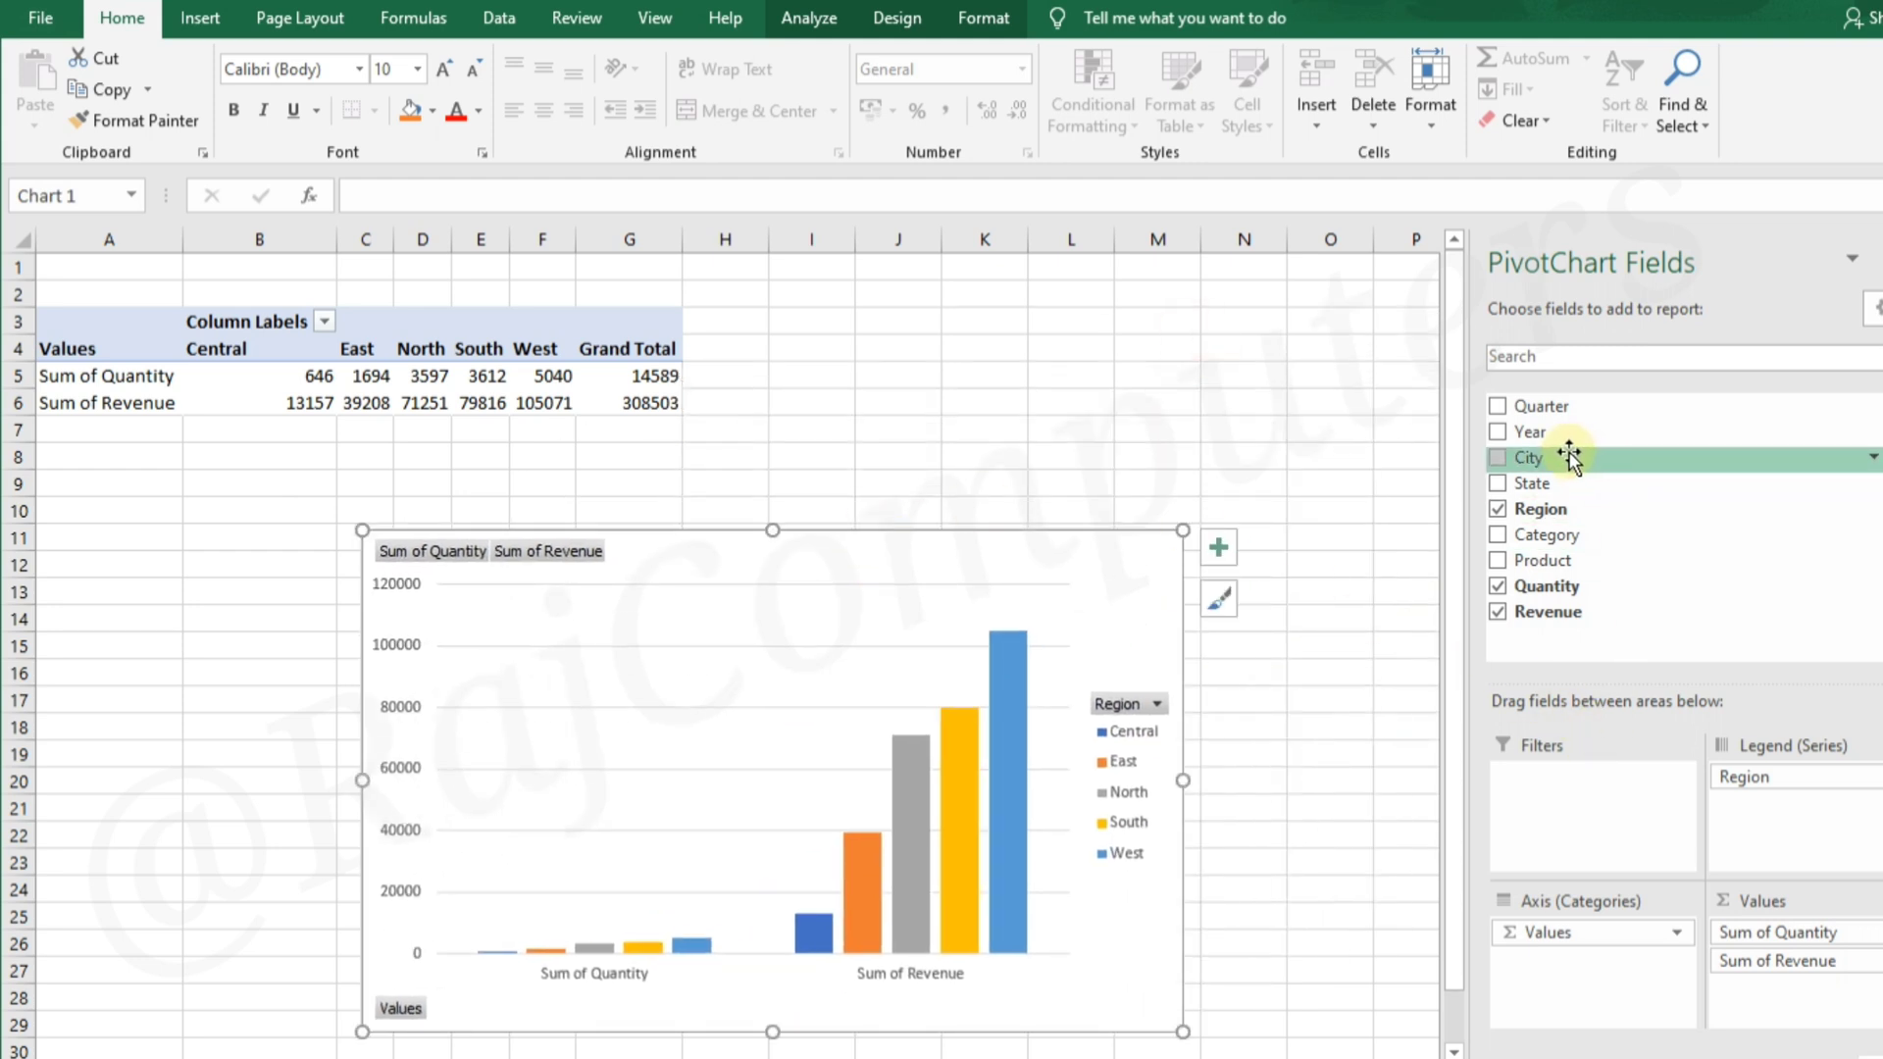
scroll(1567, 421, up, 1)
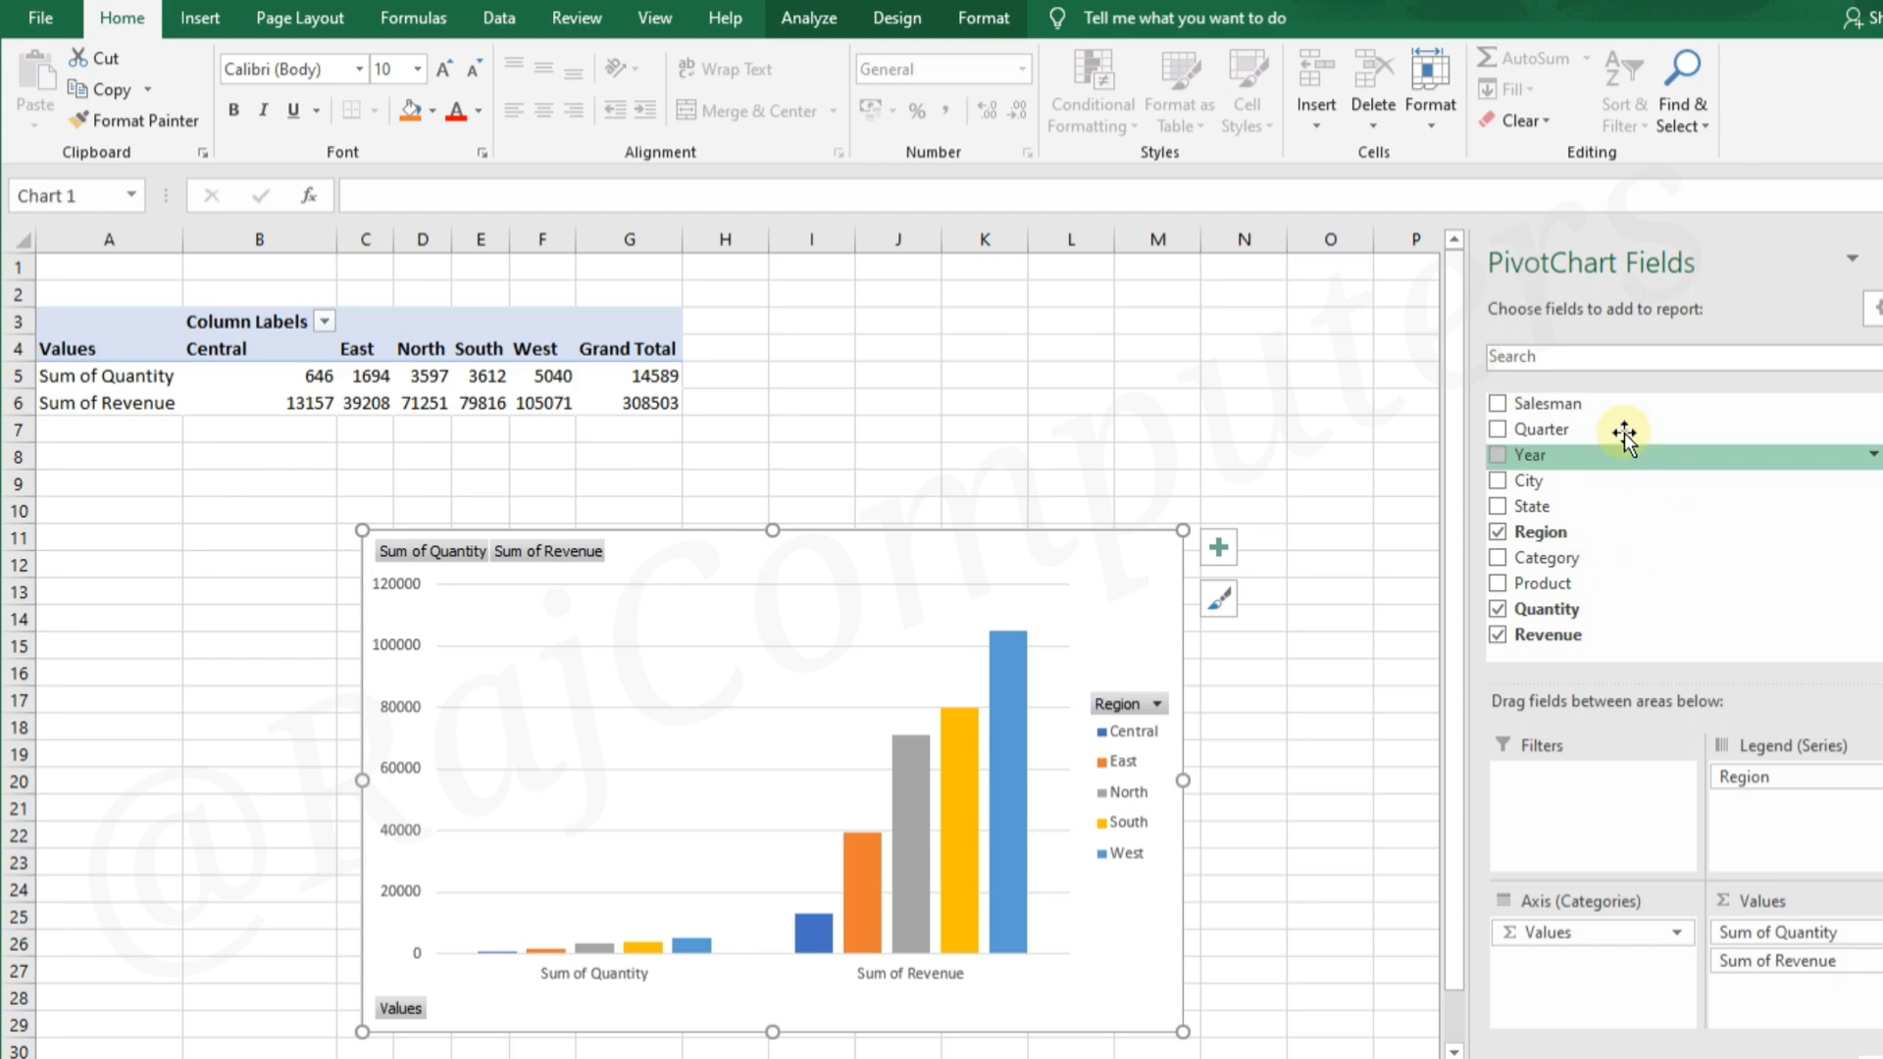
drag(1594, 406, 1567, 934)
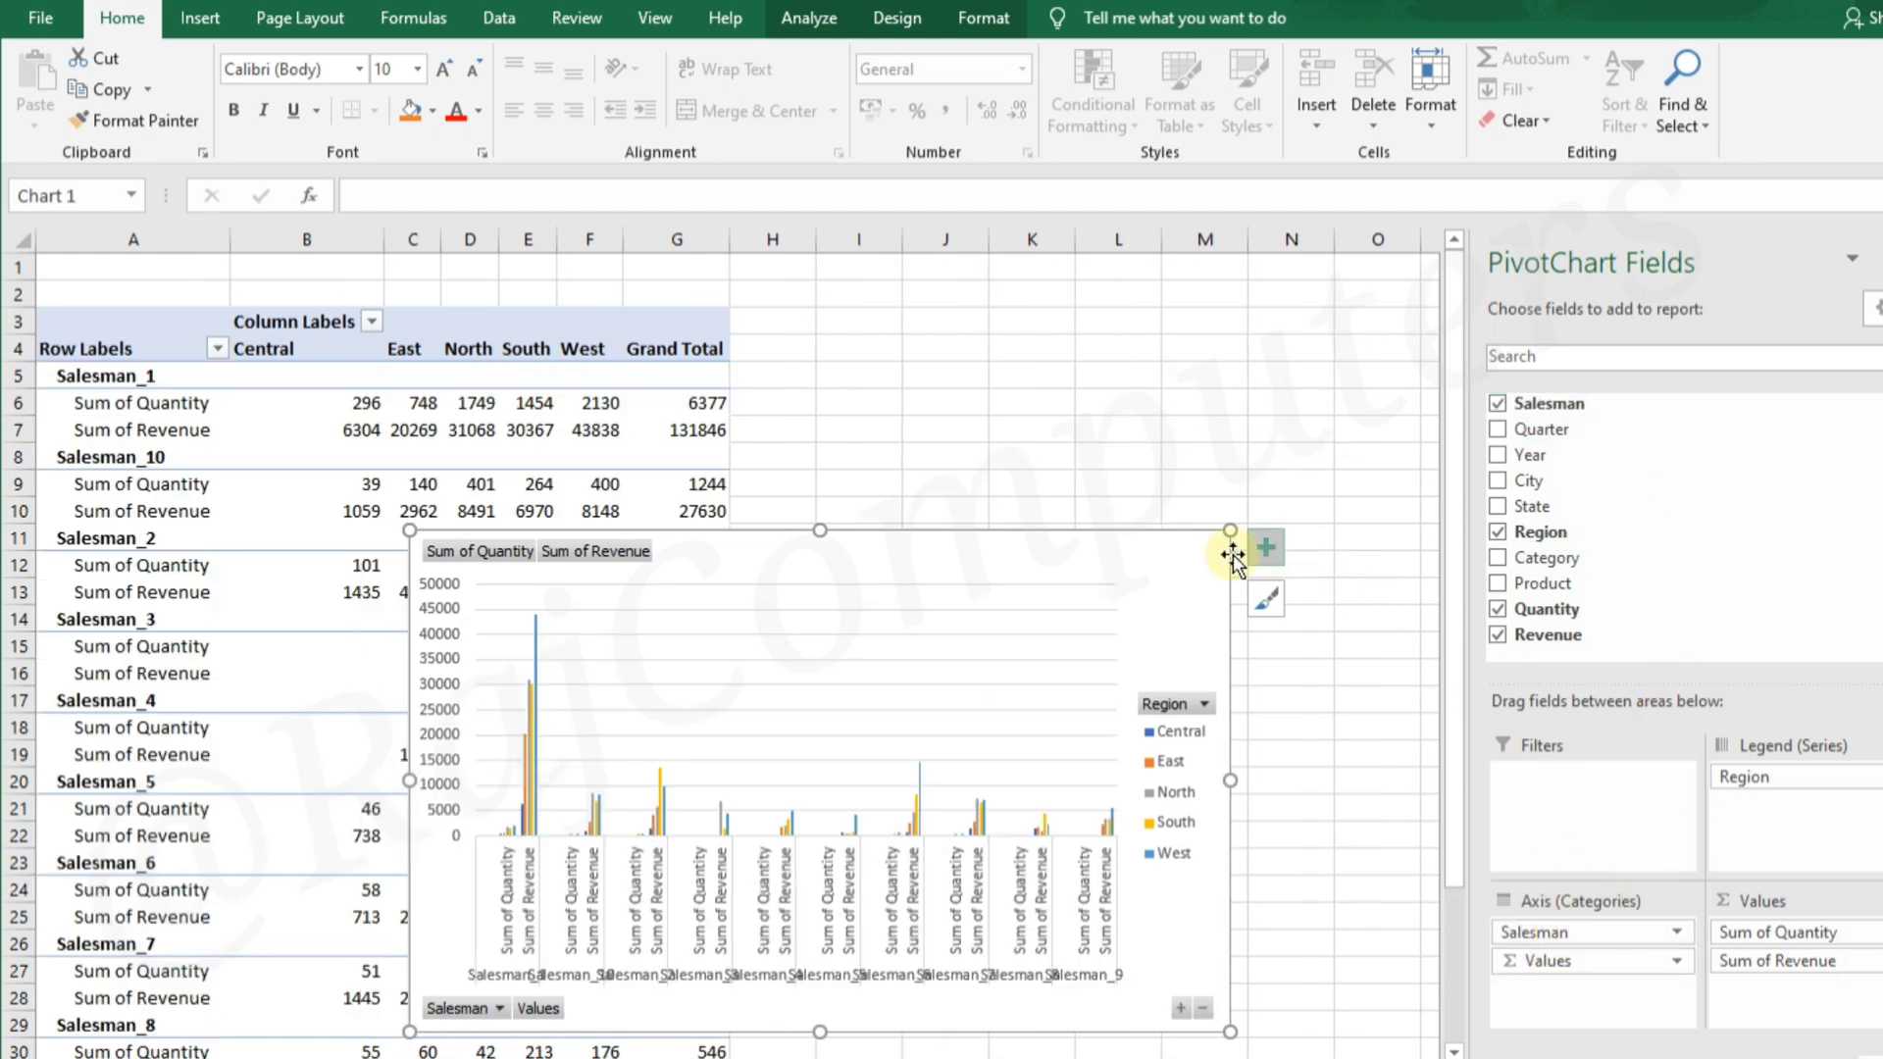
drag(884, 552, 724, 331)
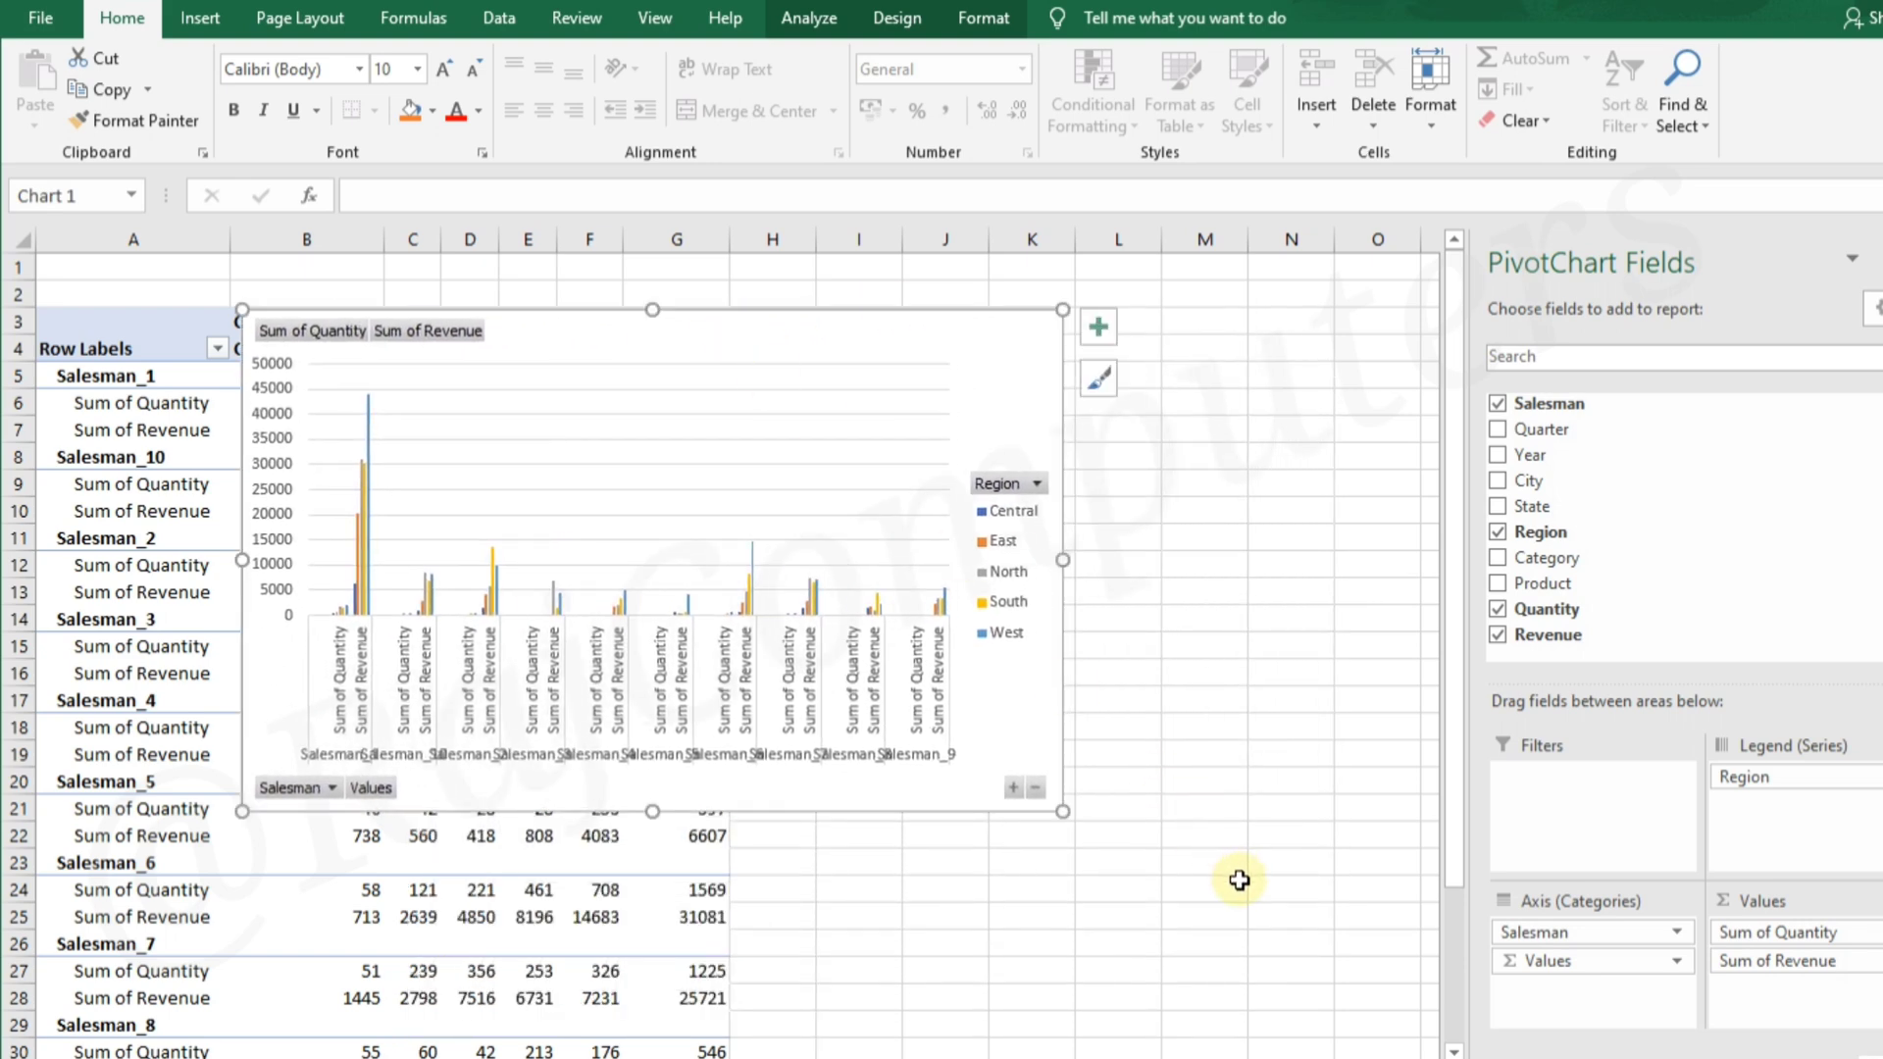
Enlarge the PivotChart and remove Quantity from its values, leaving only Revenue
drag(1062, 812, 1400, 863)
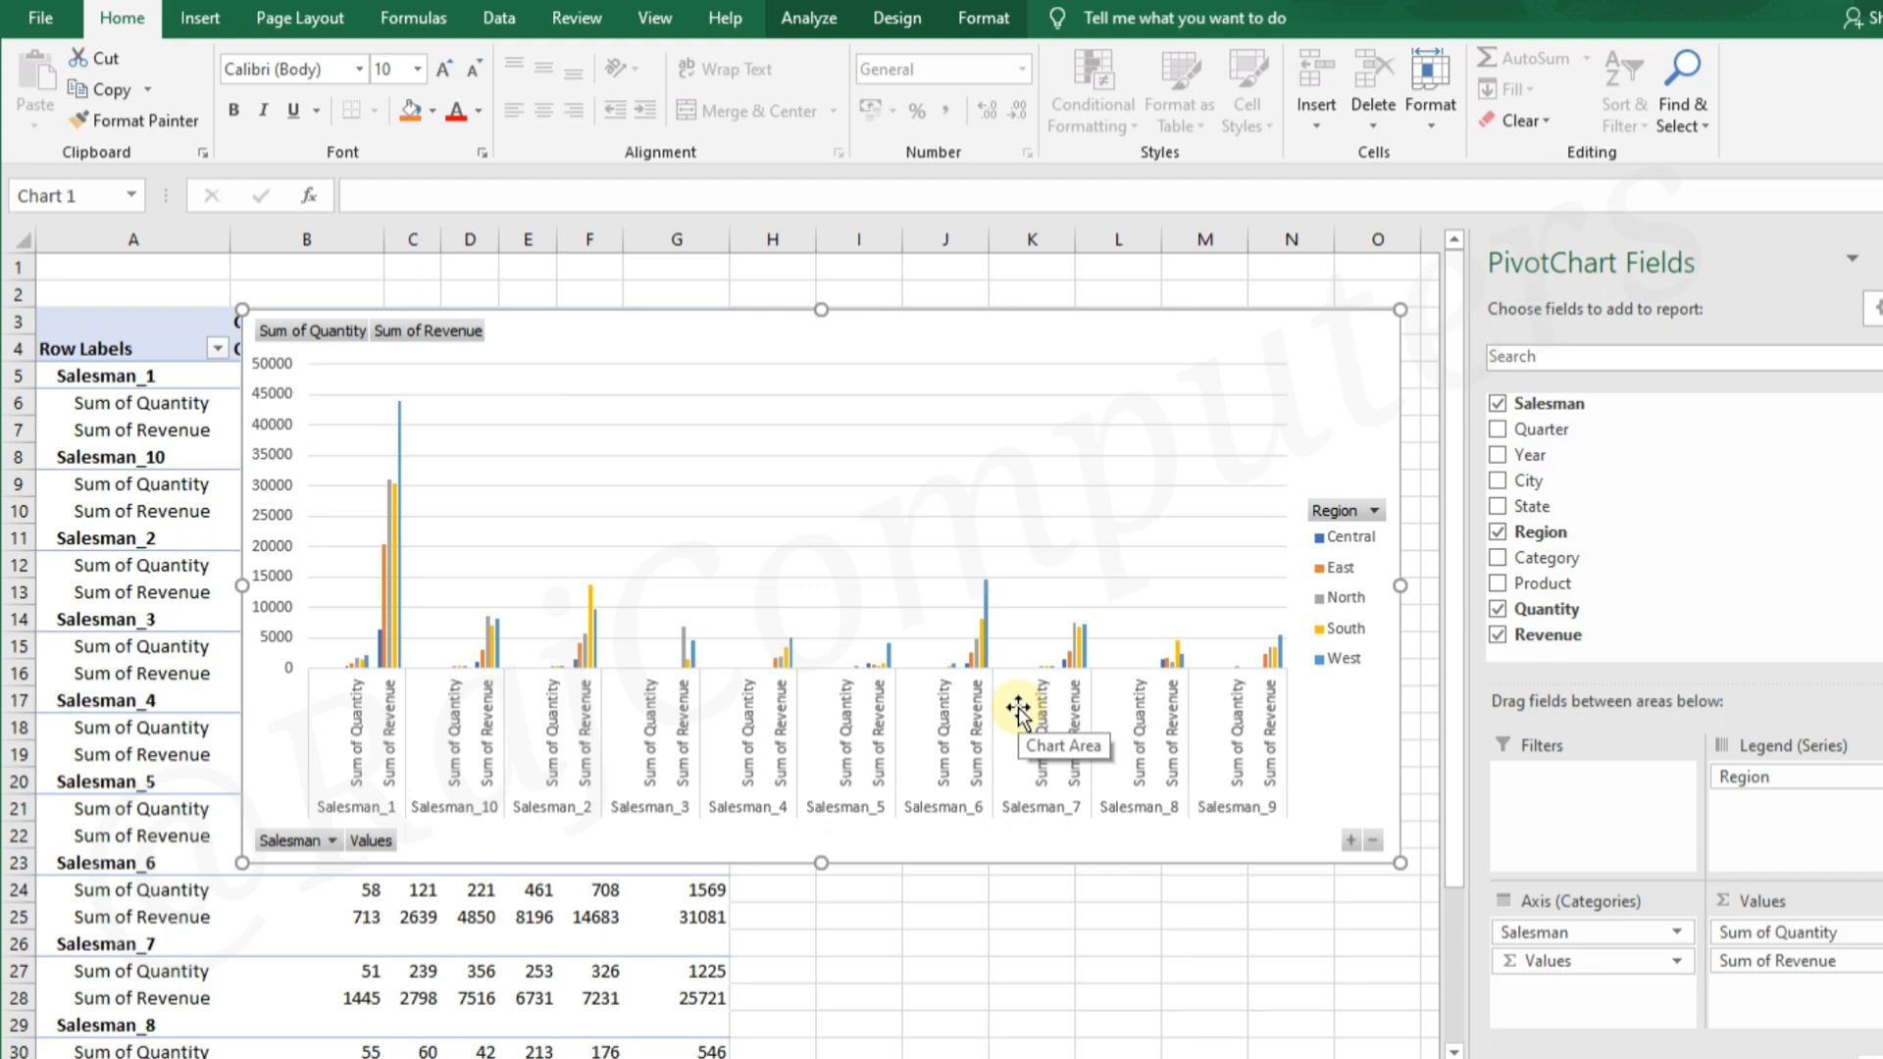
drag(1809, 937, 1661, 677)
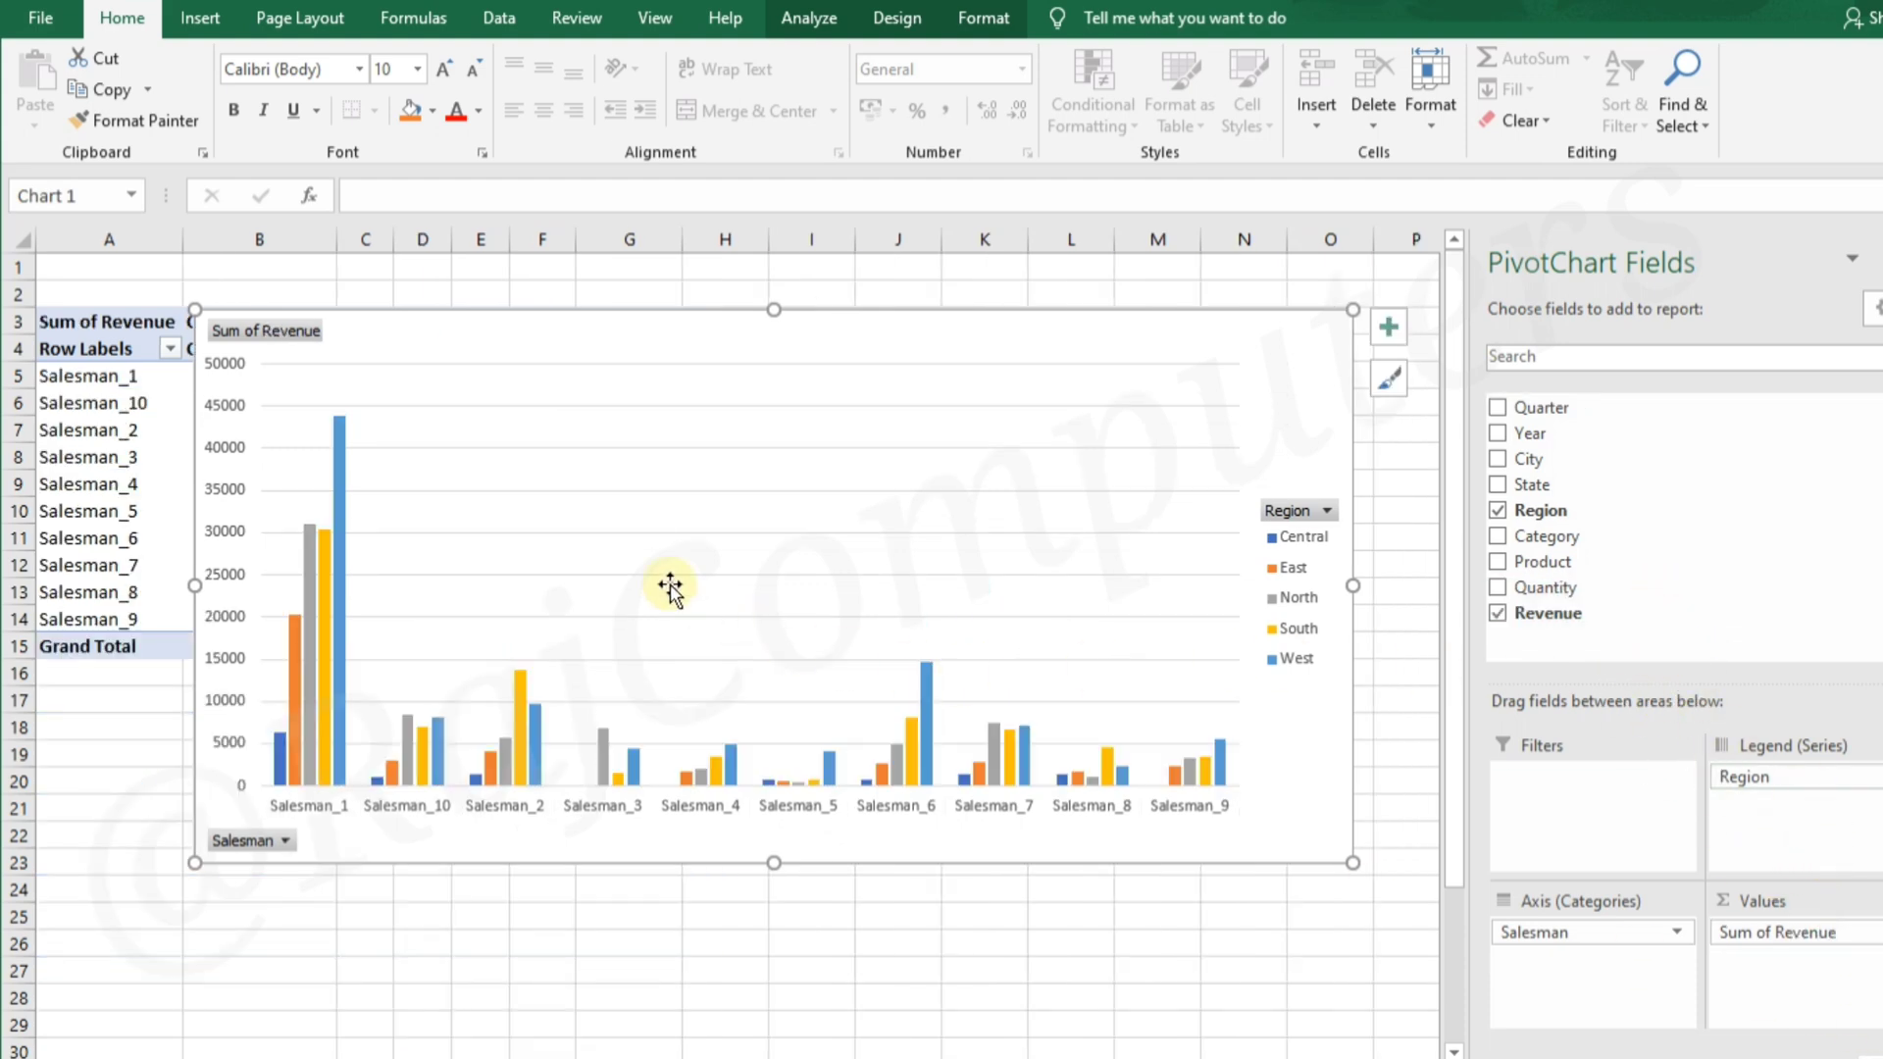
Shrink the PivotChart and reposition it beside the PivotTable so that the table's data is uncovered
drag(849, 341, 816, 592)
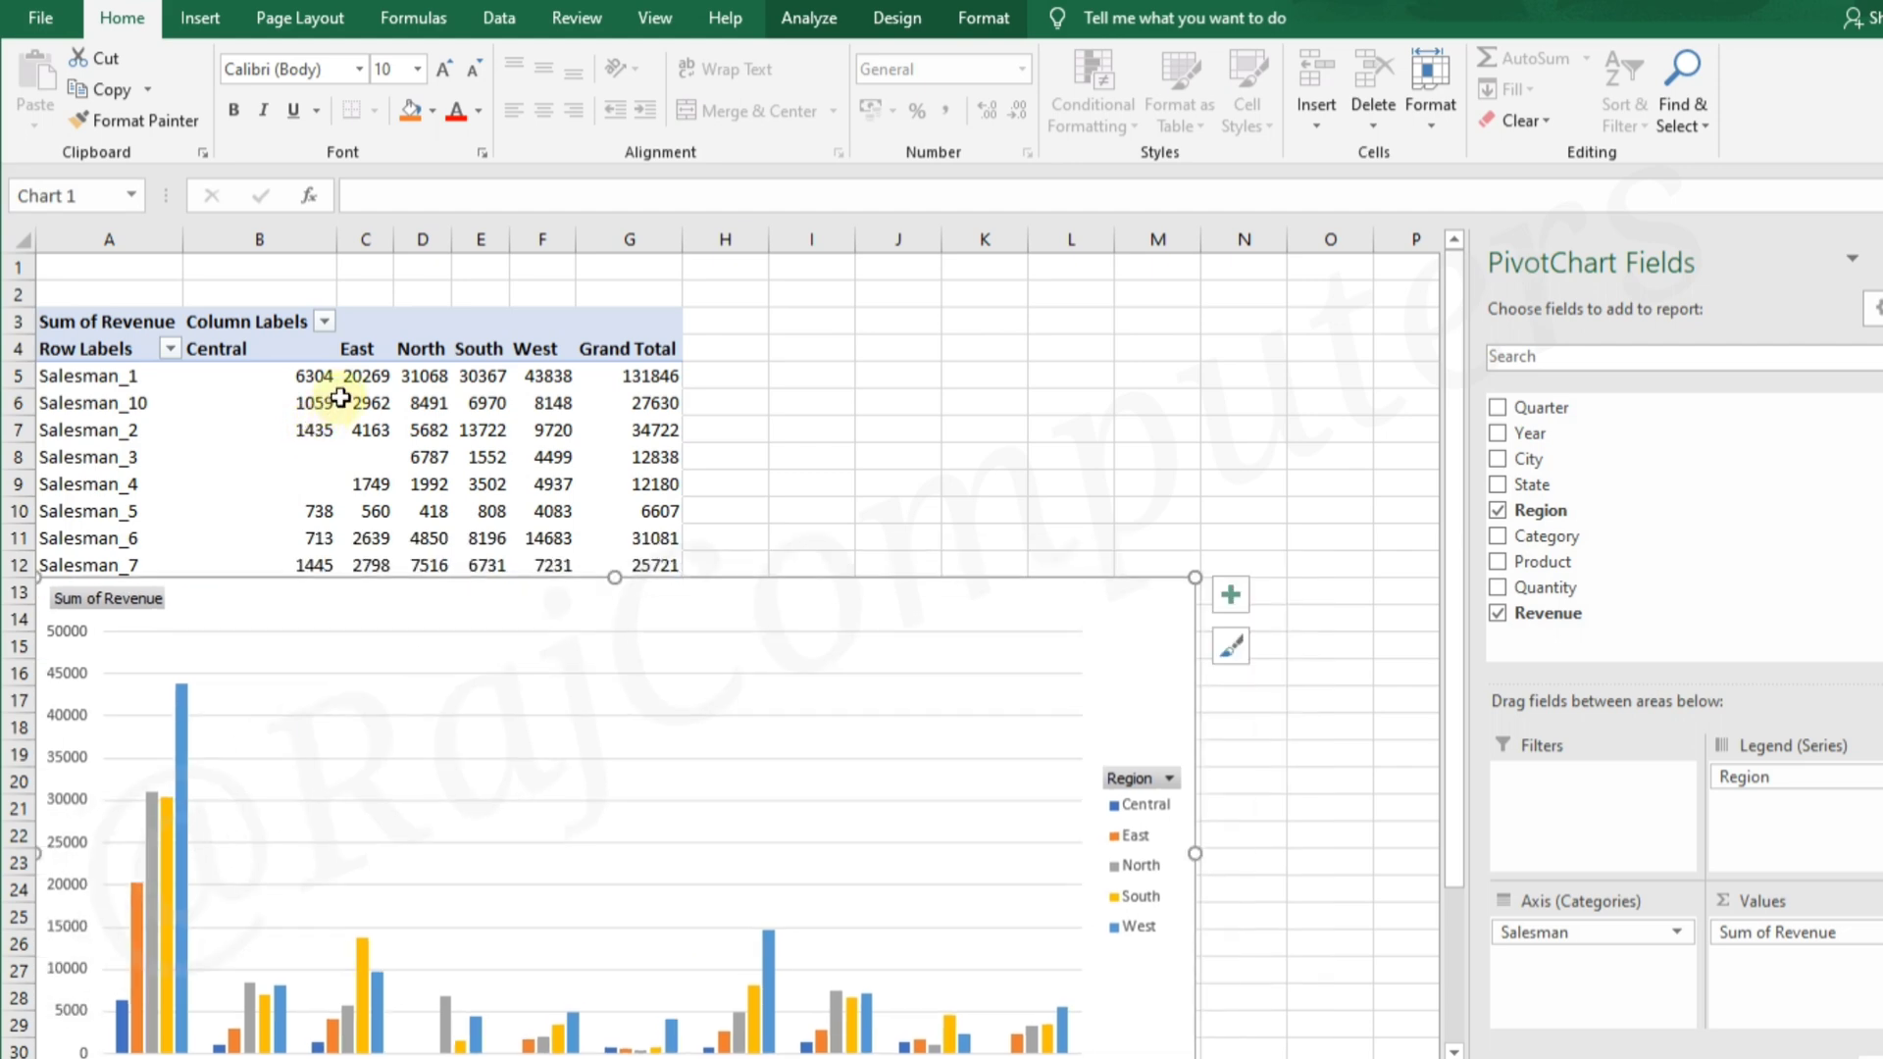
drag(723, 622, 844, 368)
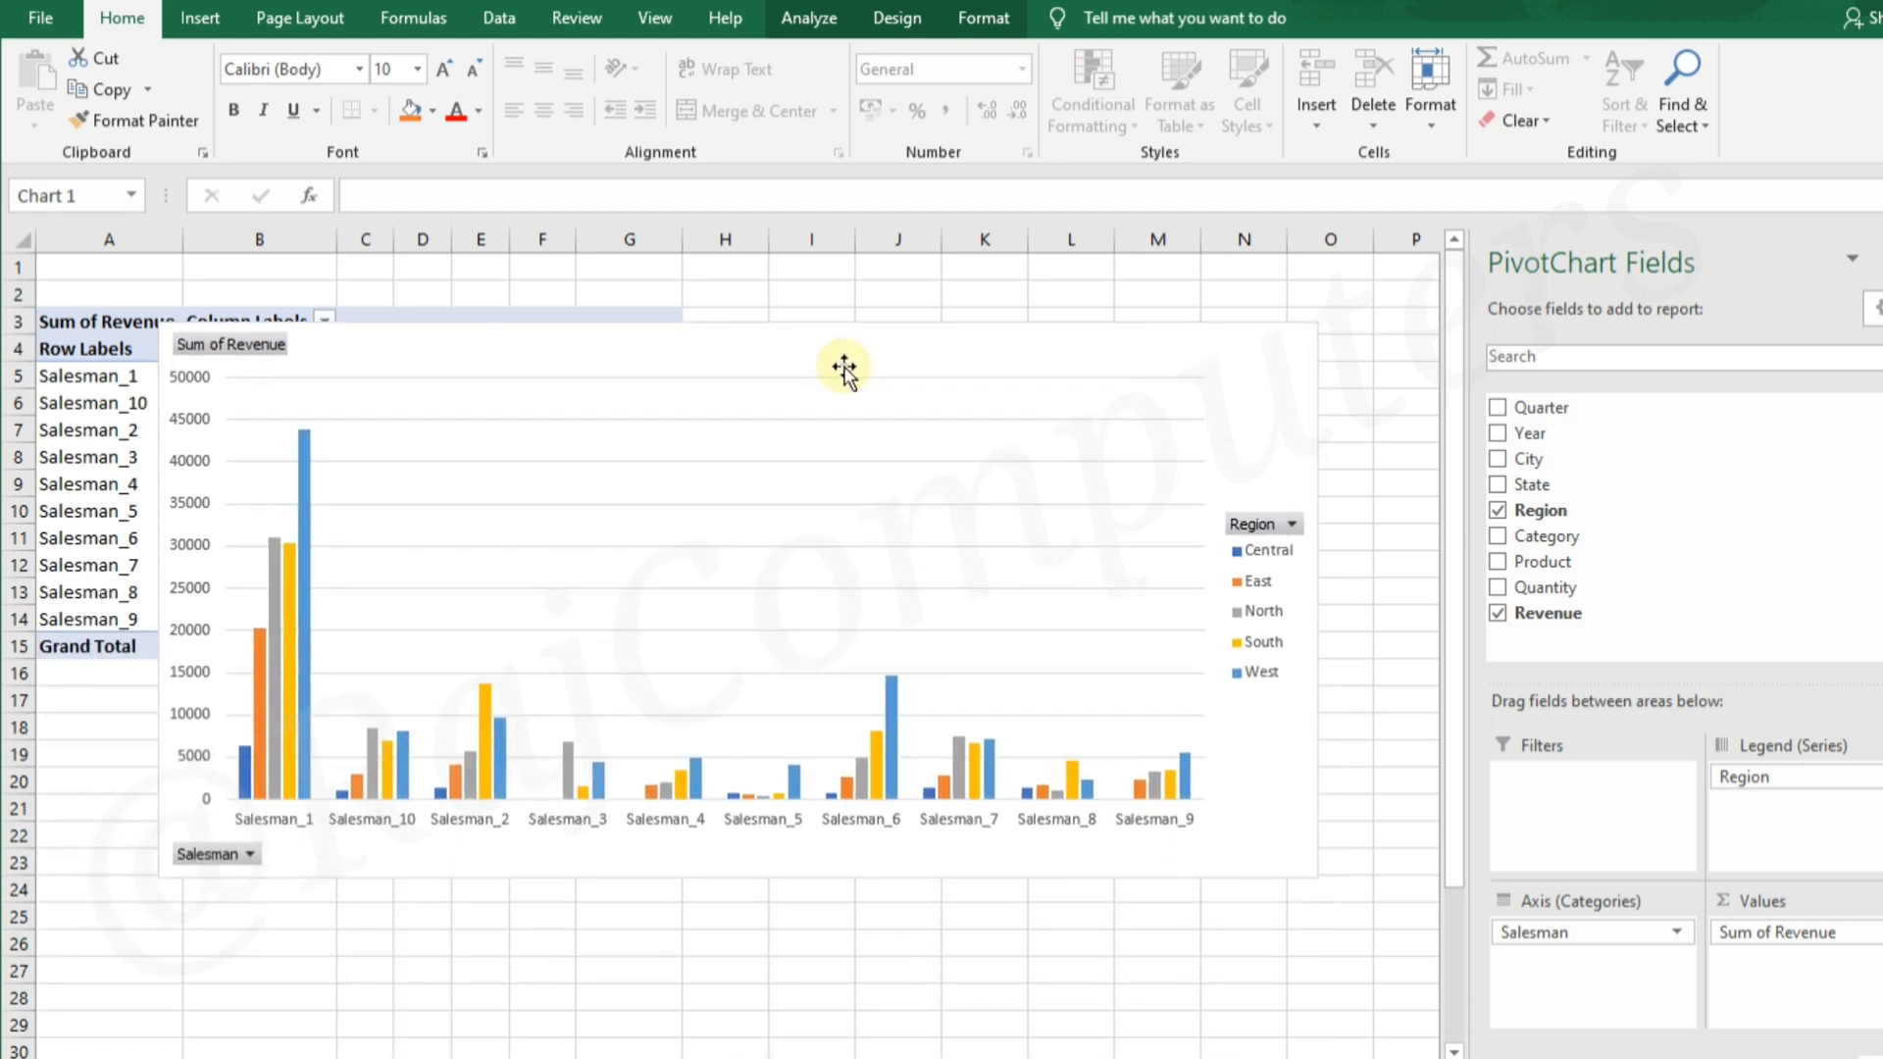
drag(1316, 872, 1040, 760)
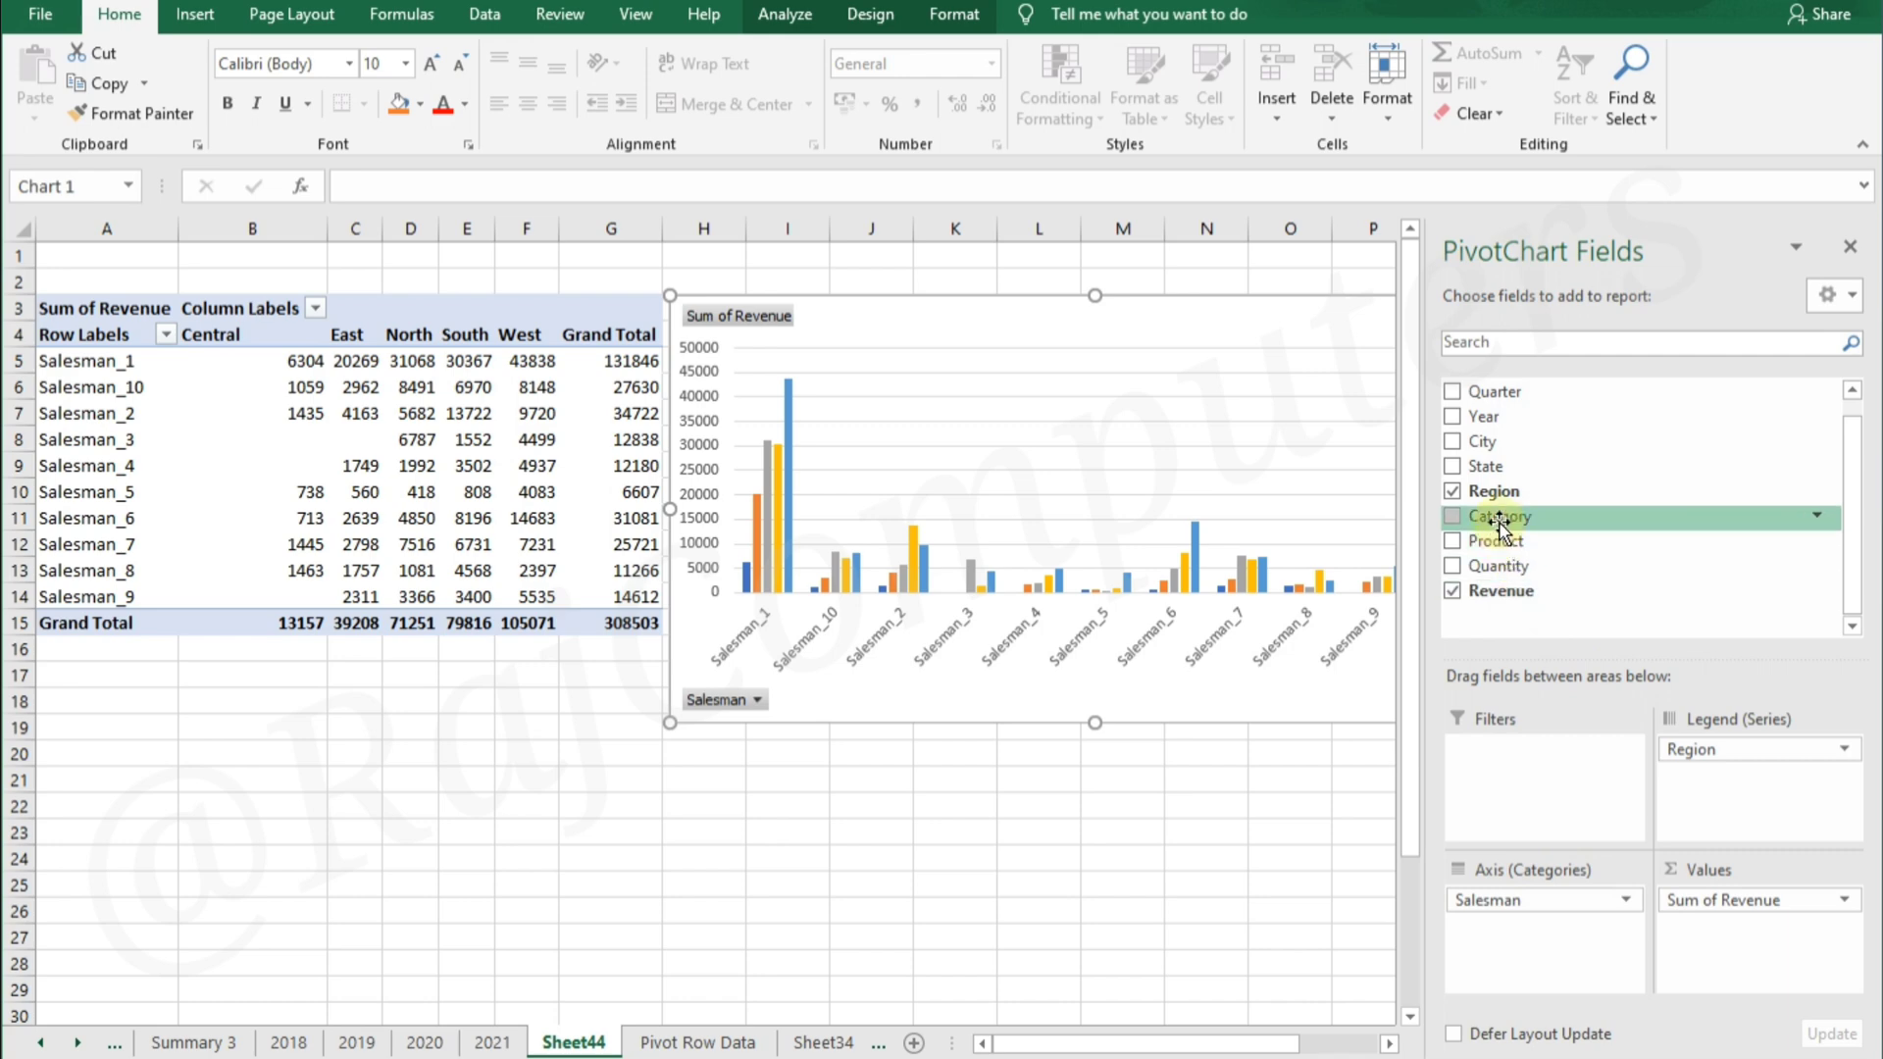
Replace Salesman with Category in the PivotChart's axis categories, and move the chart below the PivotTable
drag(1499, 526, 1537, 907)
drag(1534, 954, 1559, 594)
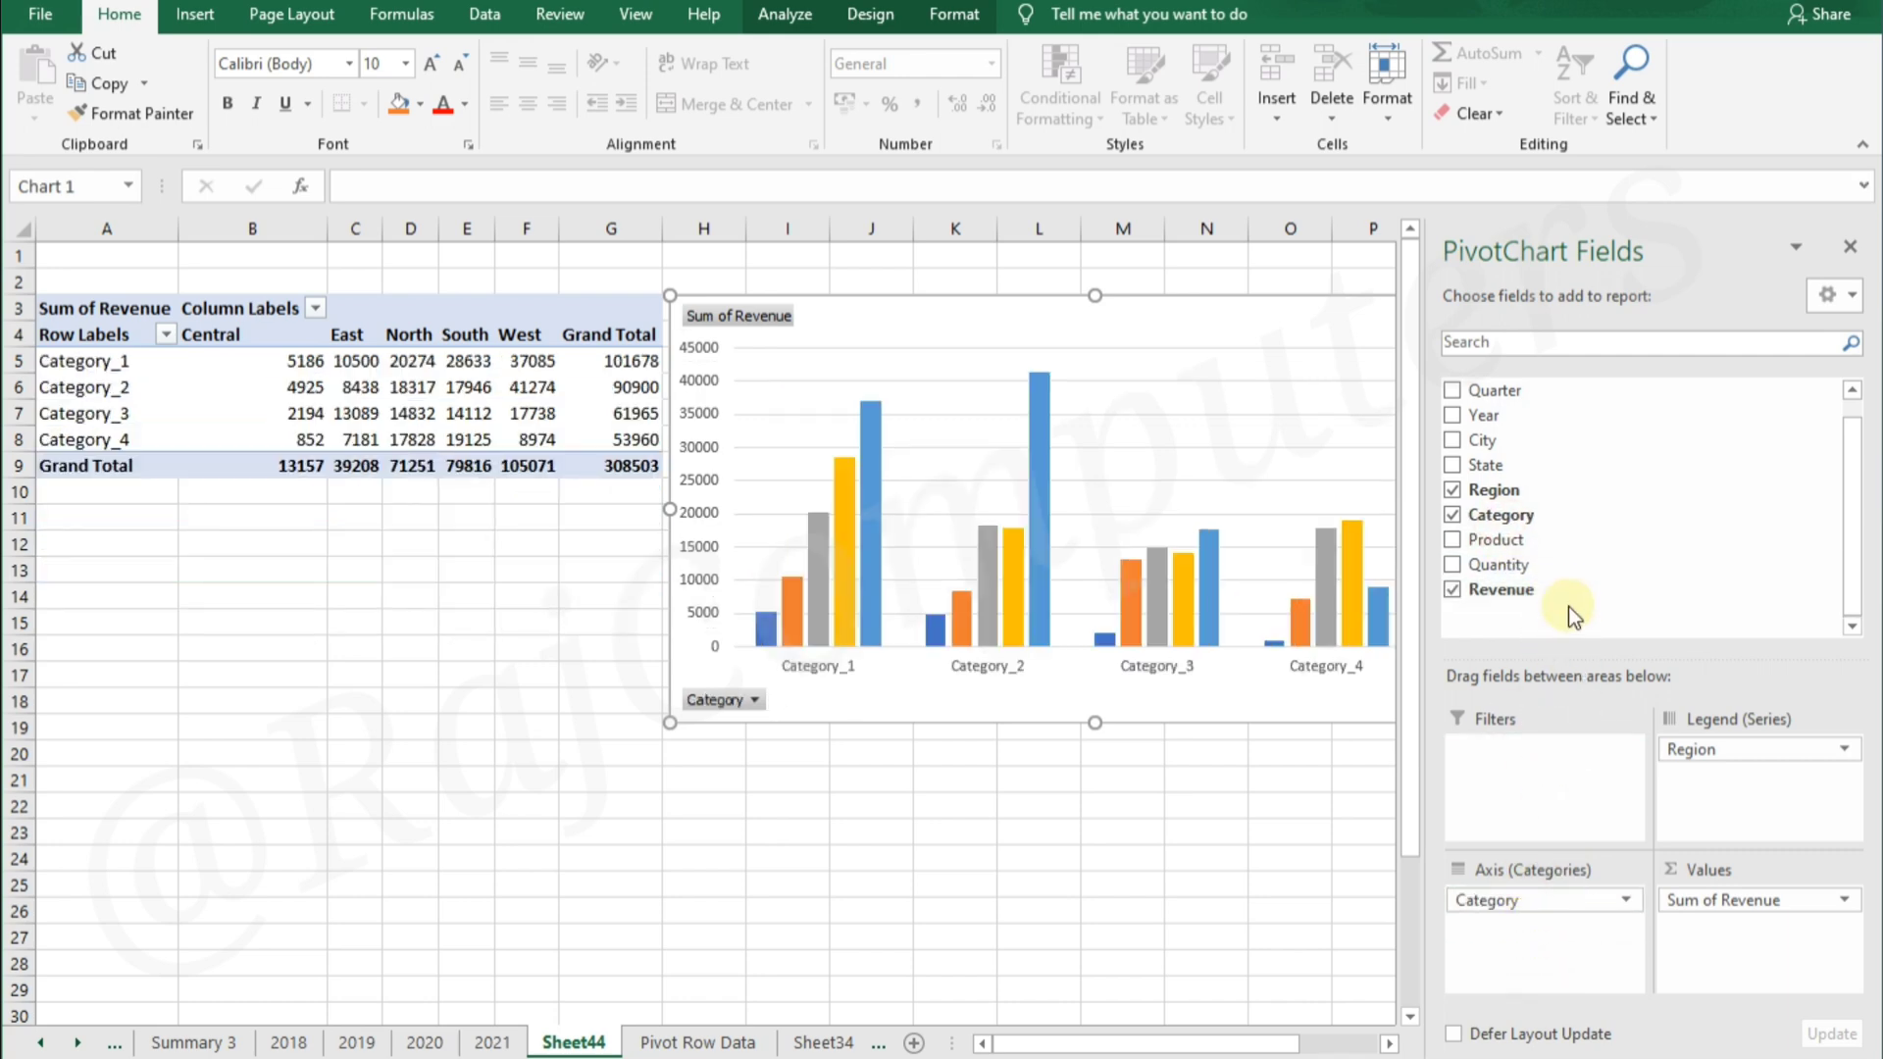
drag(1148, 319, 715, 525)
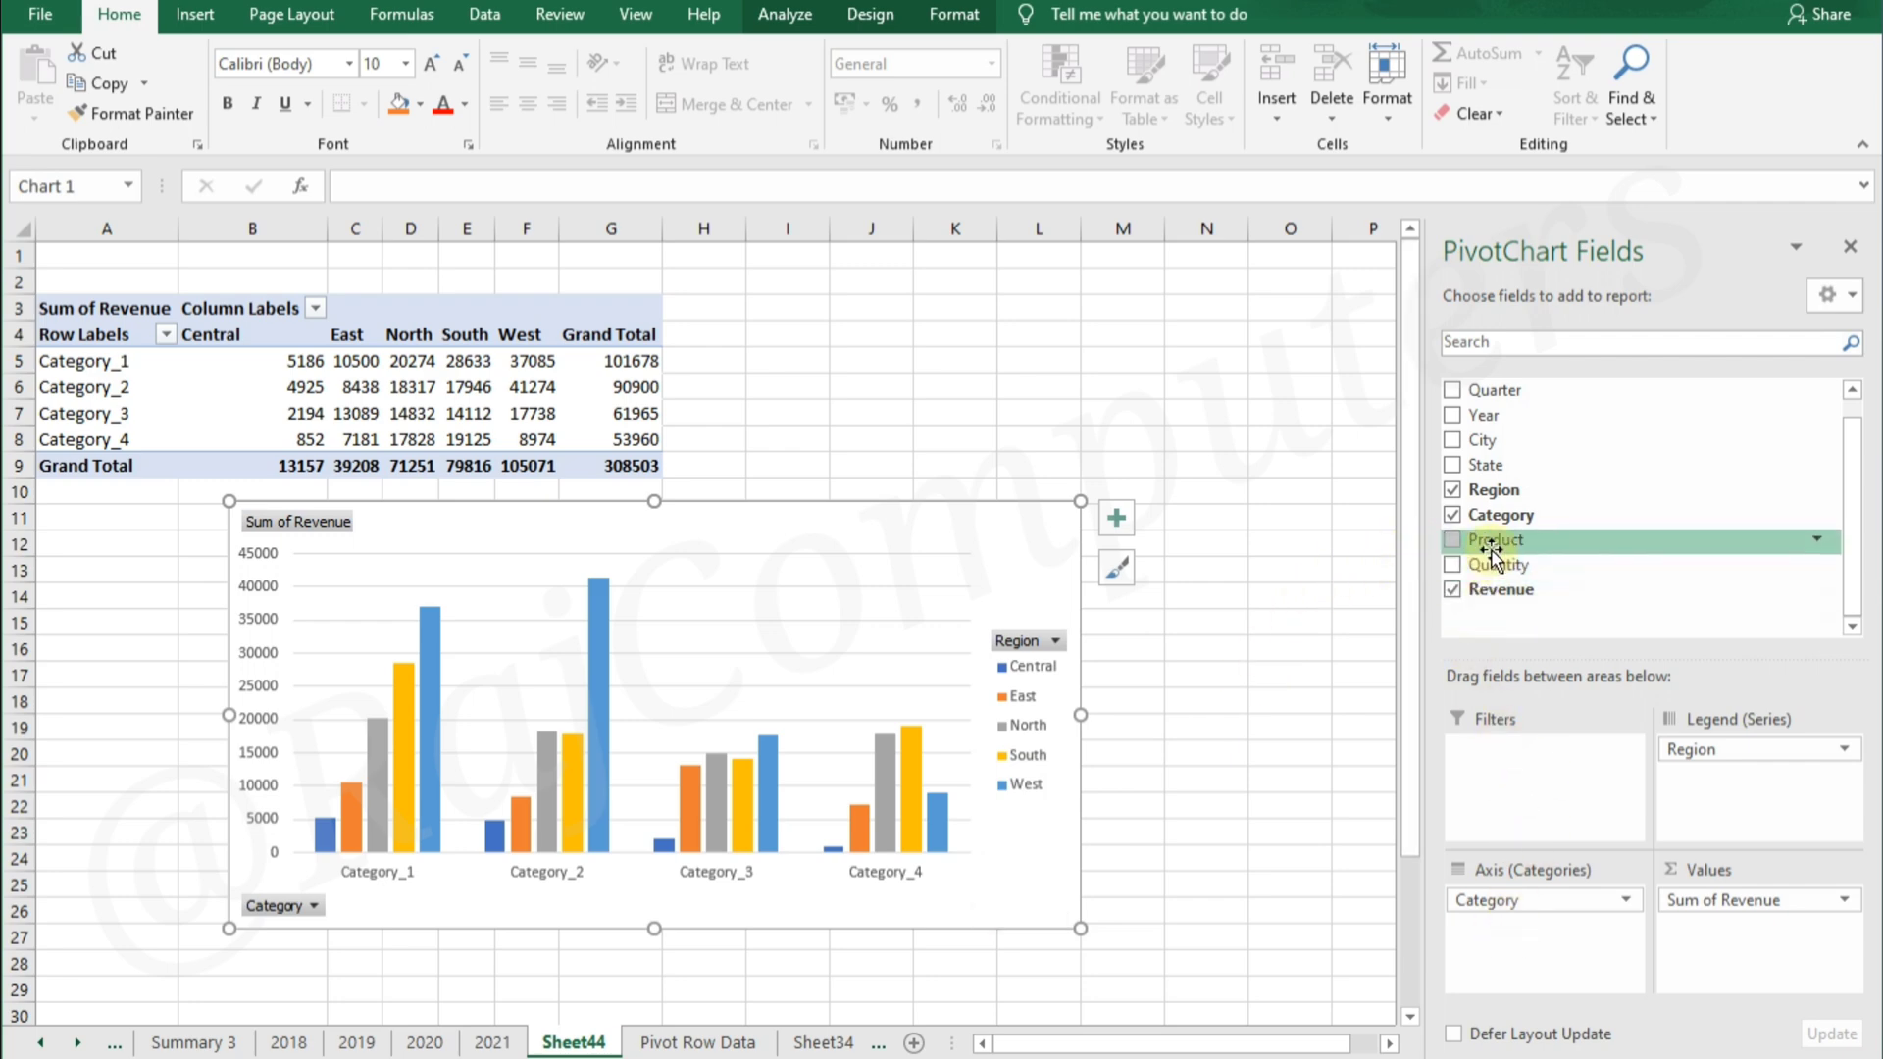
Add the Product field below Category in the axis categories, and shift the chart up toward the PivotTable
drag(1494, 547, 1567, 937)
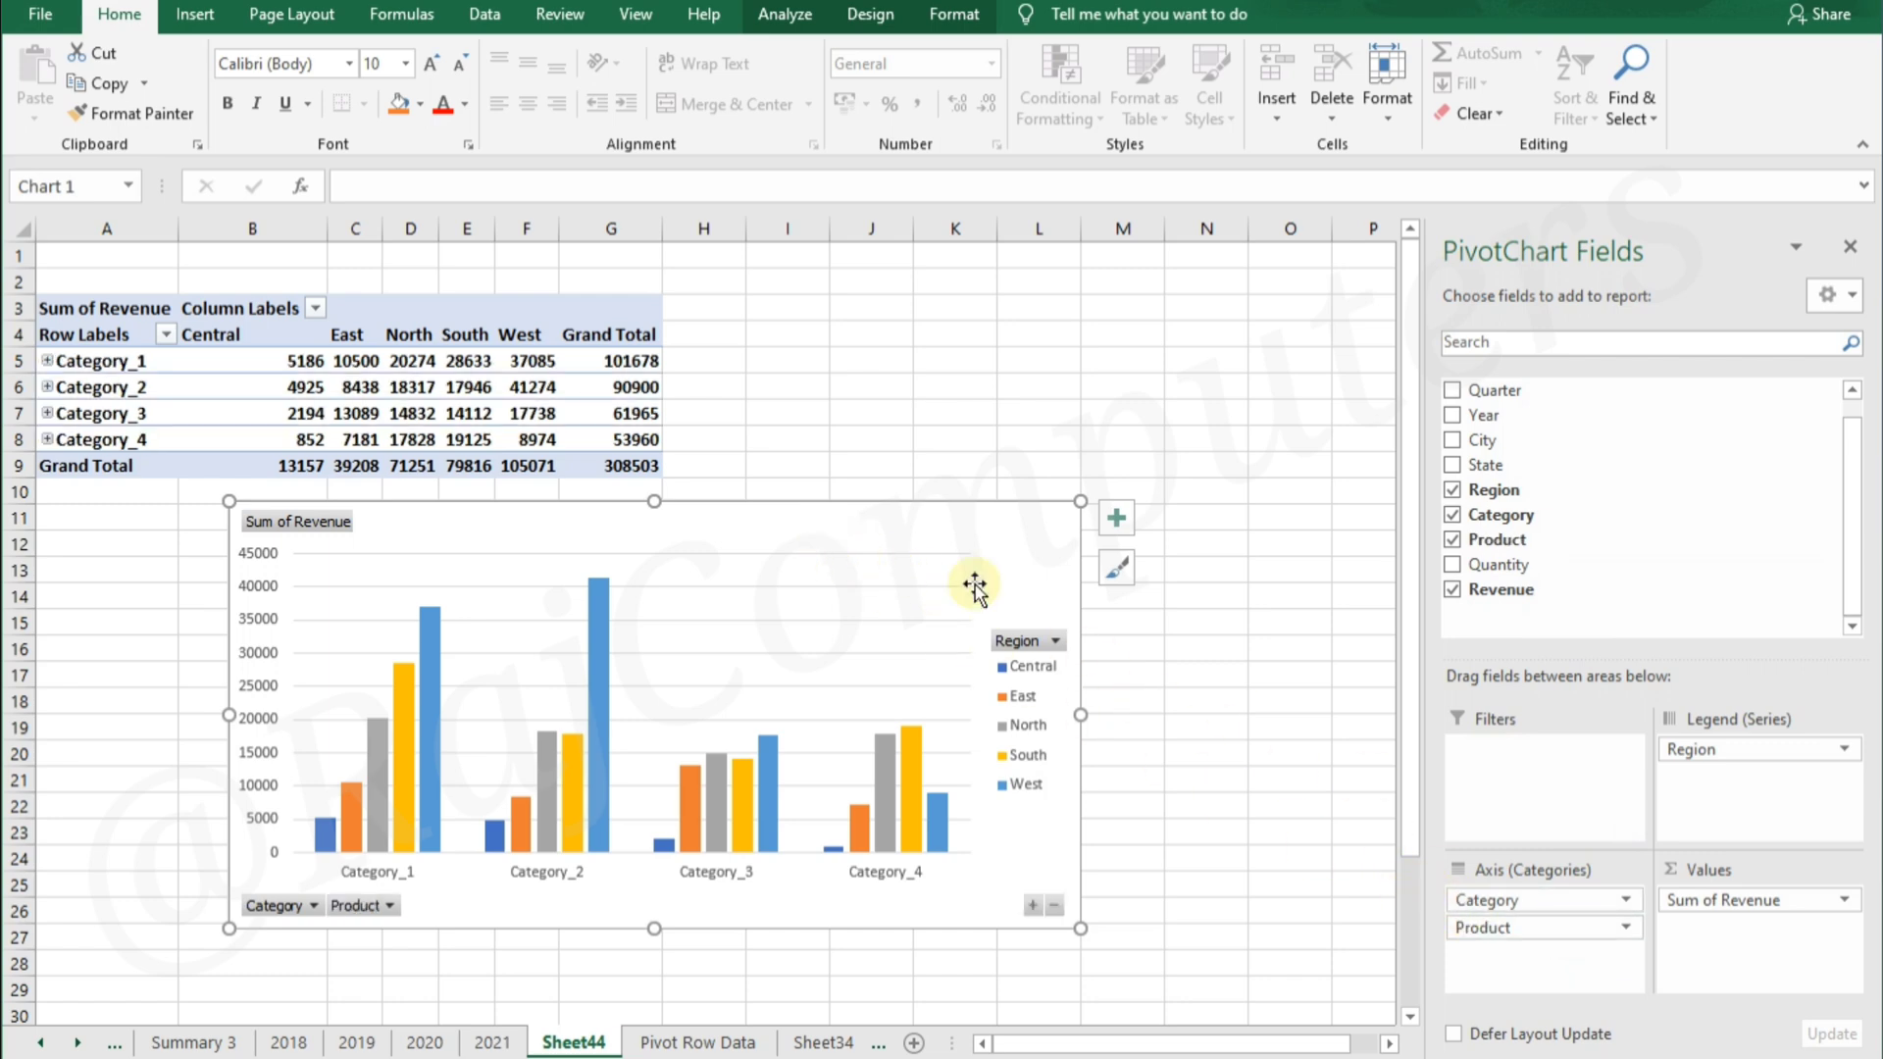
drag(862, 526, 1086, 436)
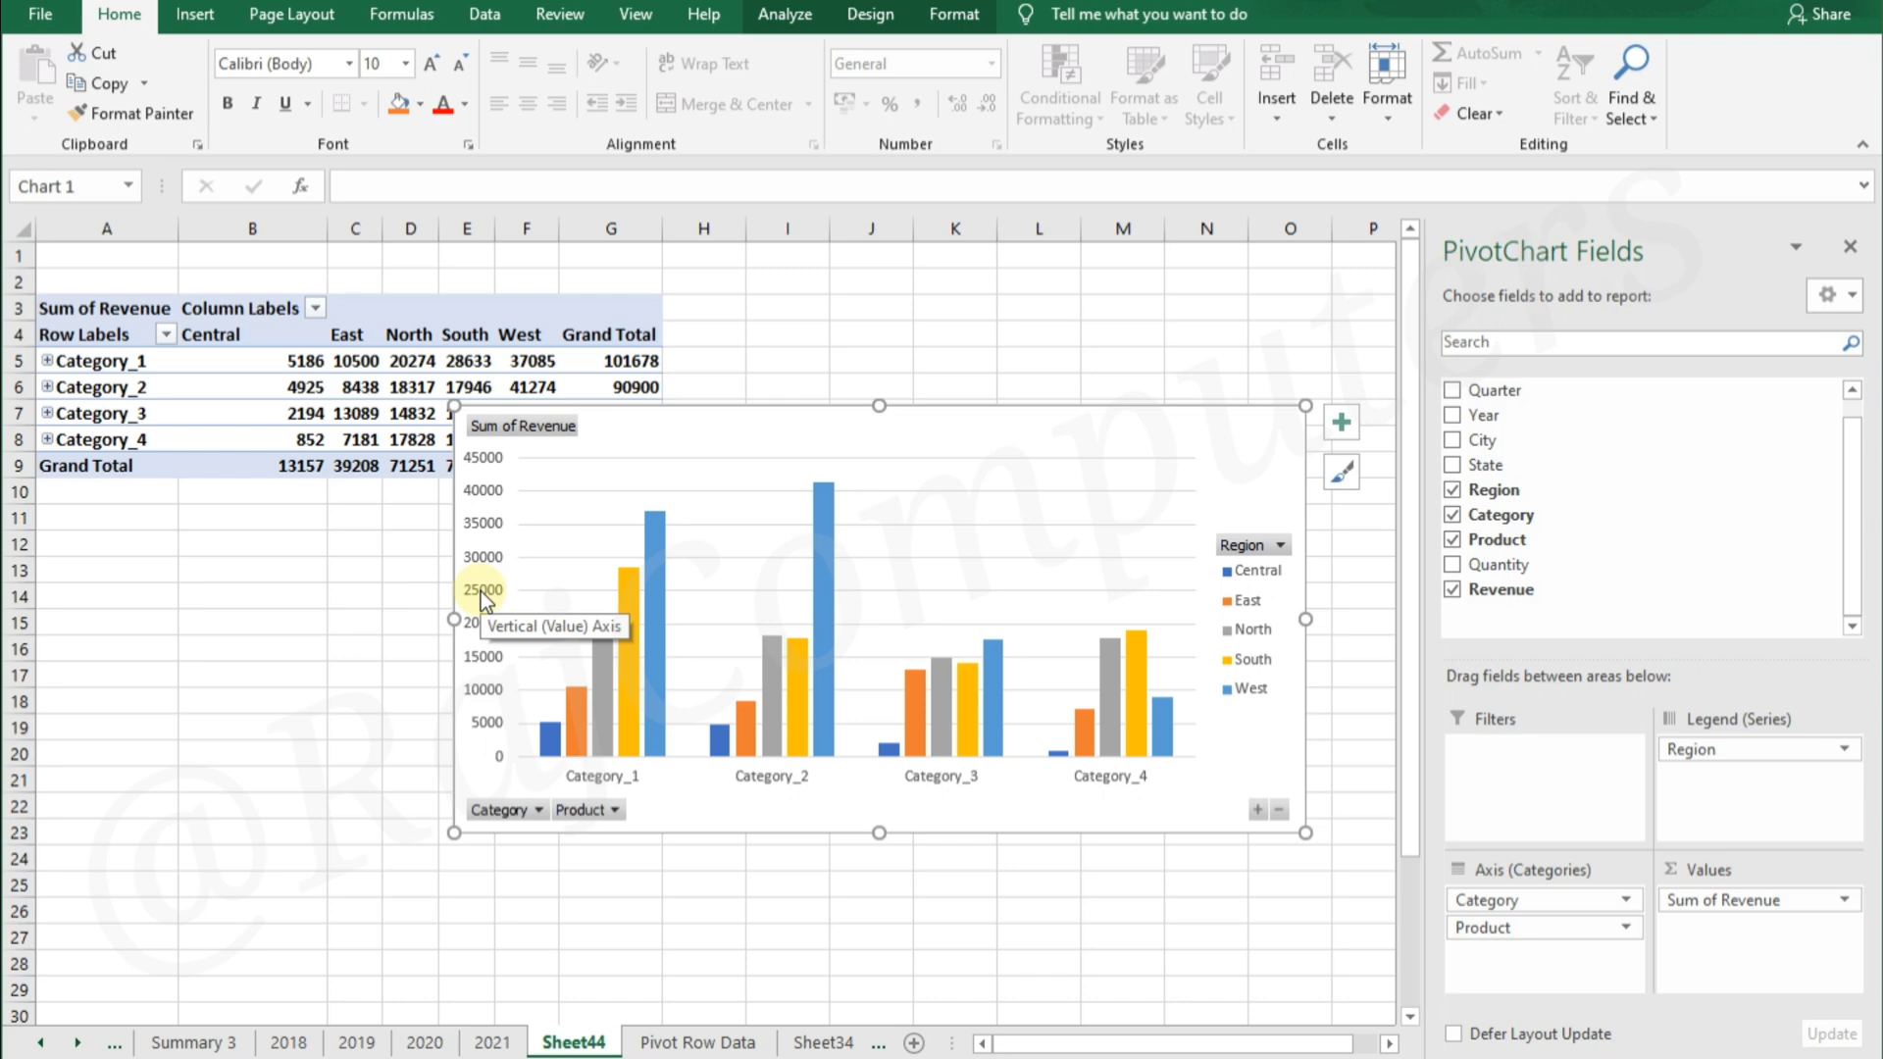
Expand and collapse Category_1's products, expand Category_3's products, and keep the chart below the PivotTable
click(47, 361)
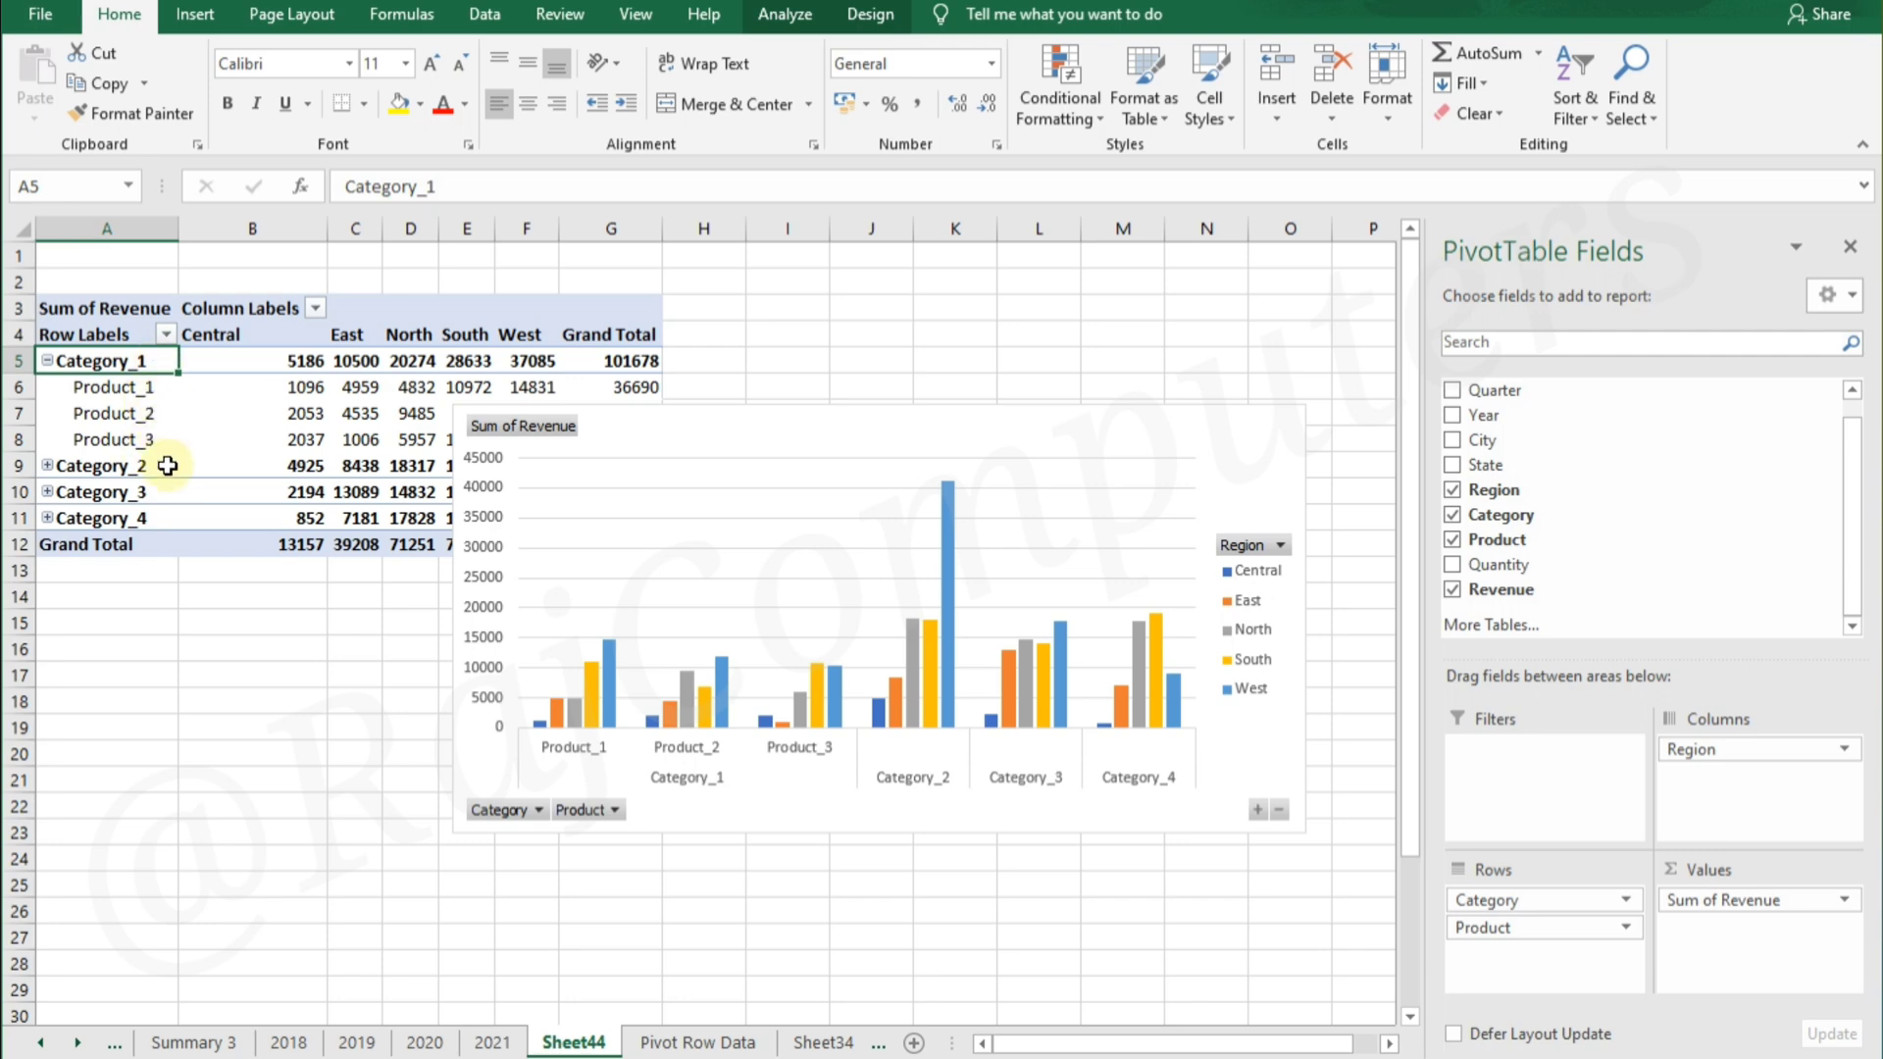
drag(874, 419, 649, 576)
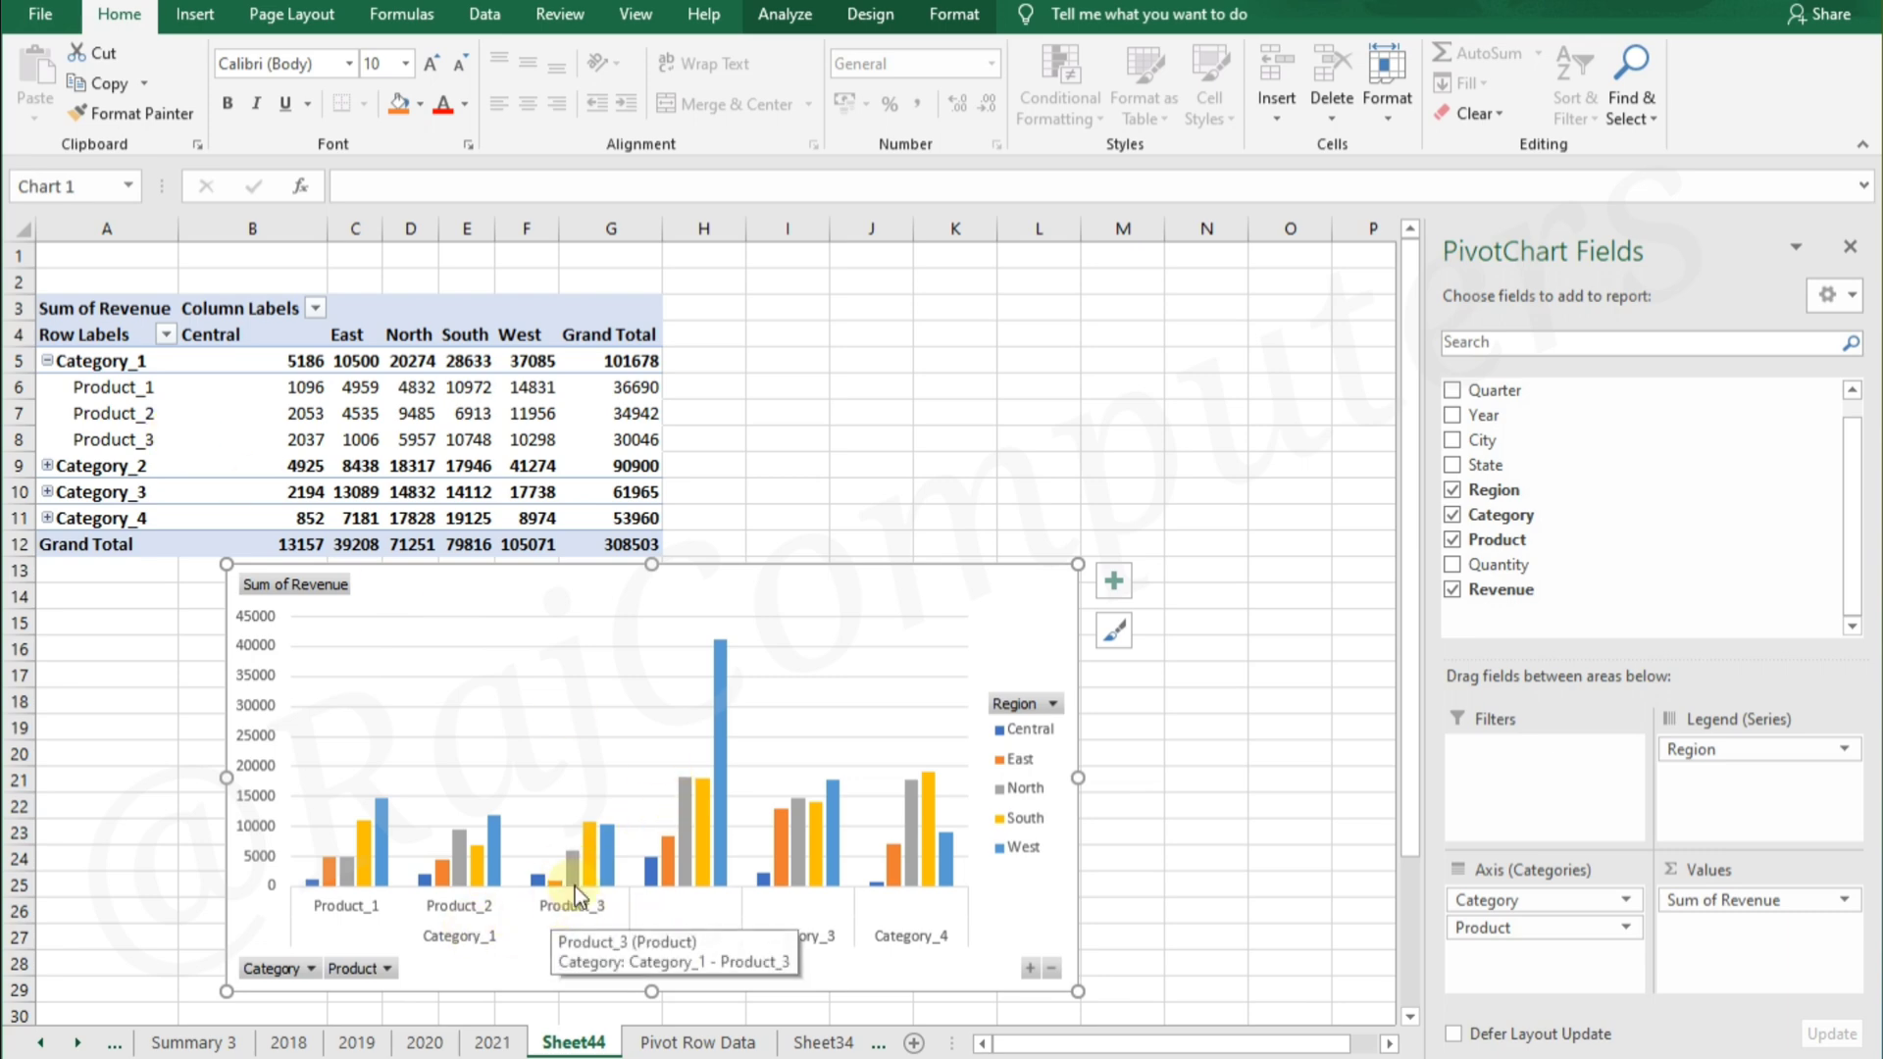
click(47, 361)
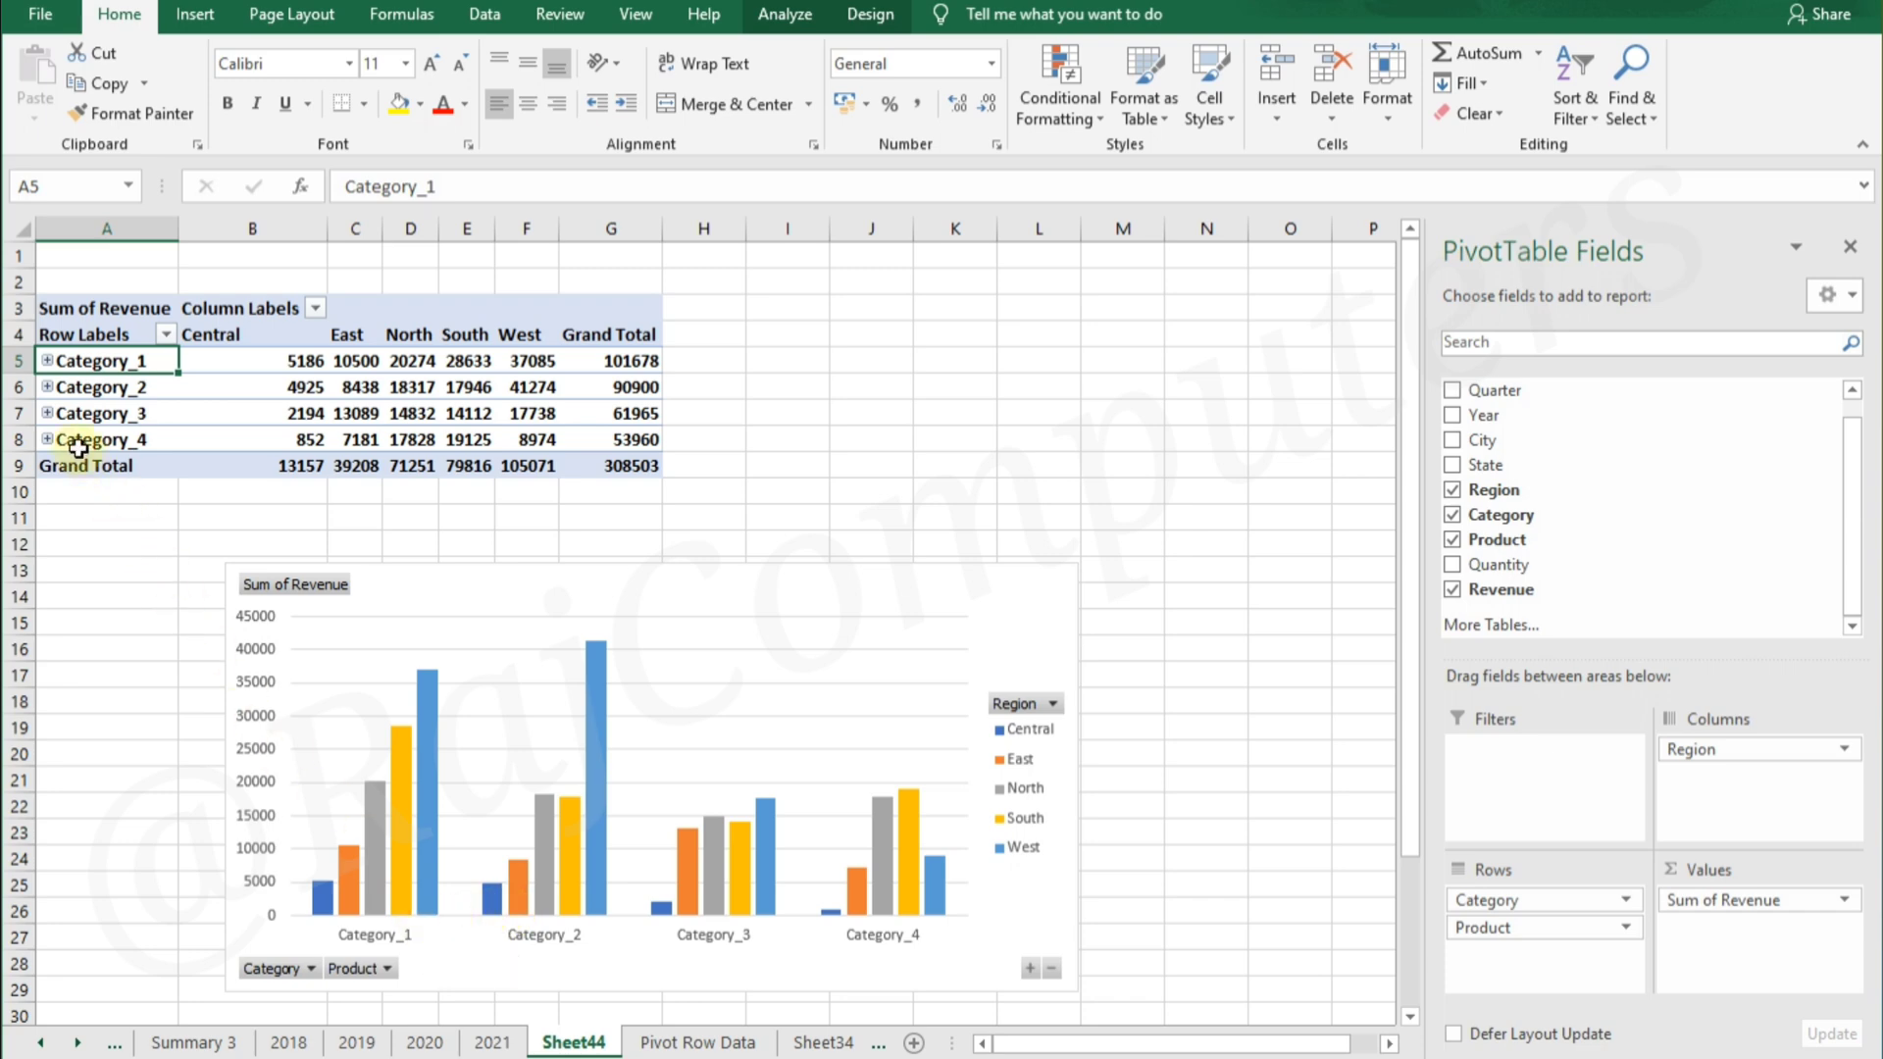
click(47, 413)
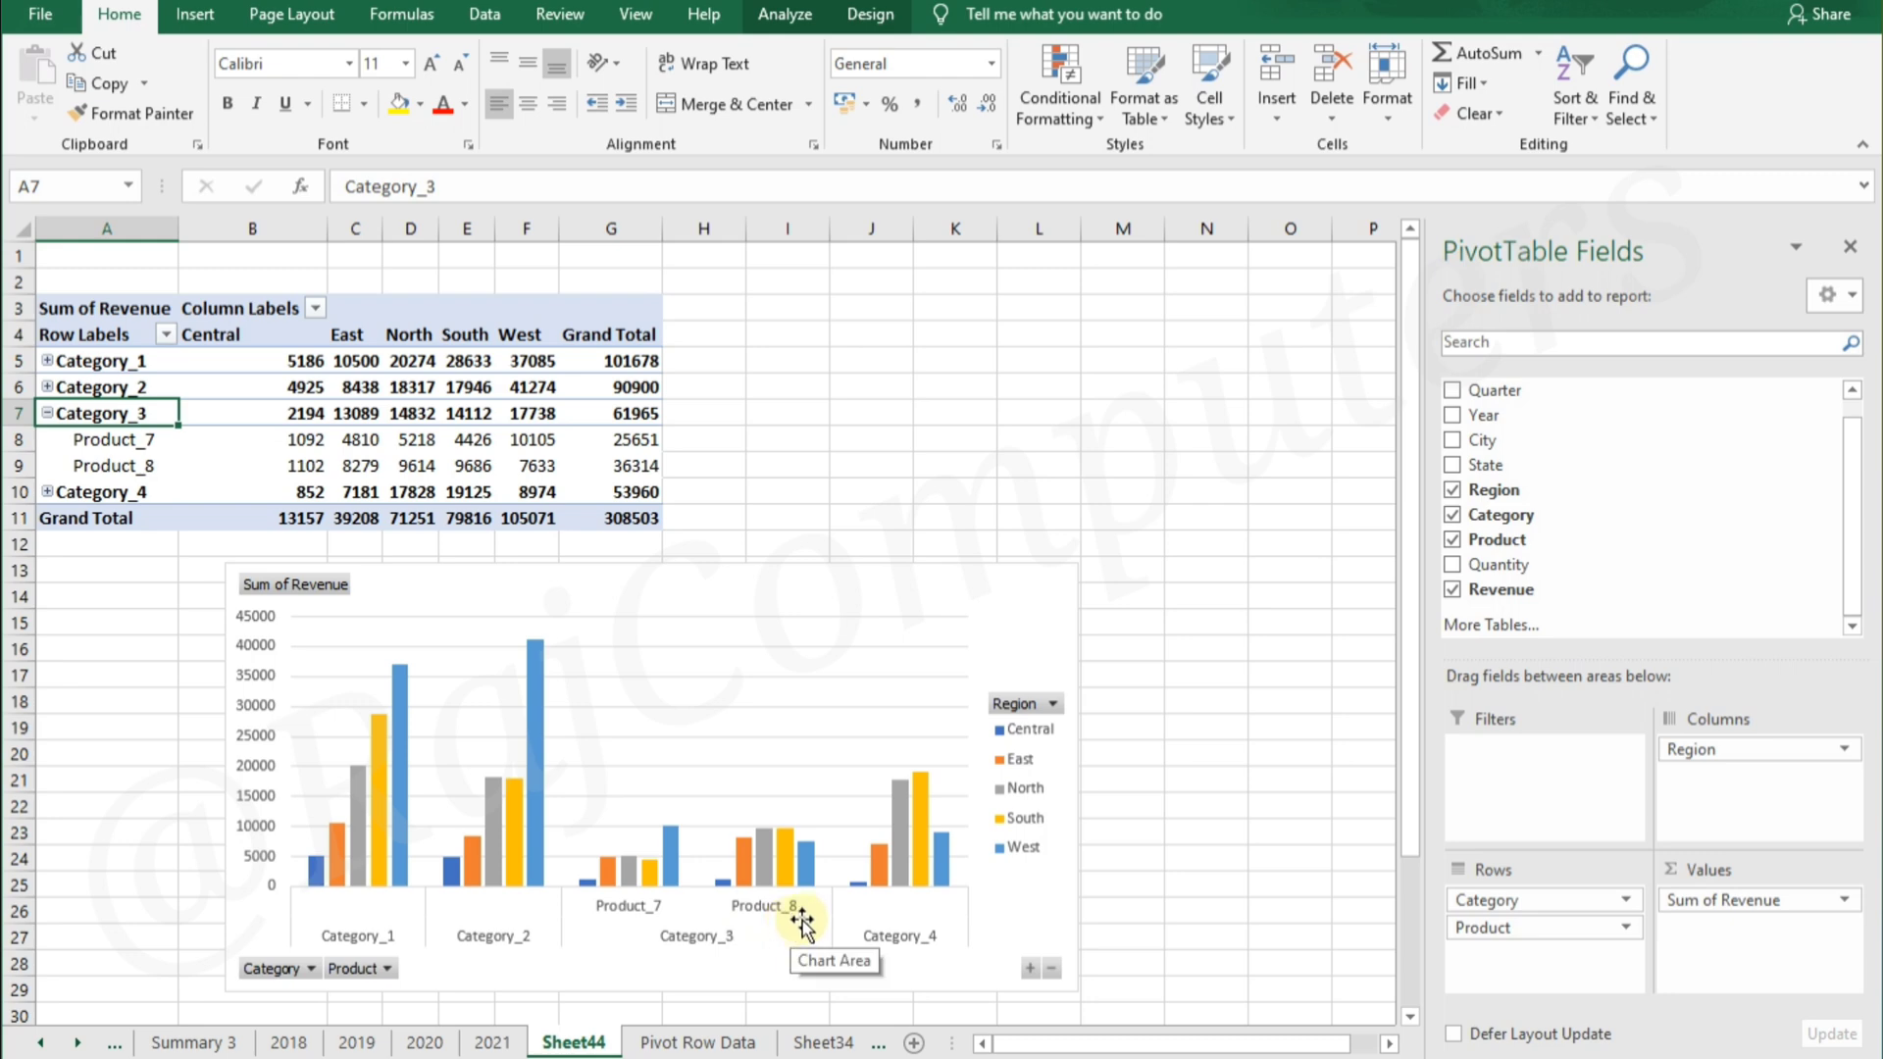
Filter the PivotChart's Region field to show only North
click(1050, 704)
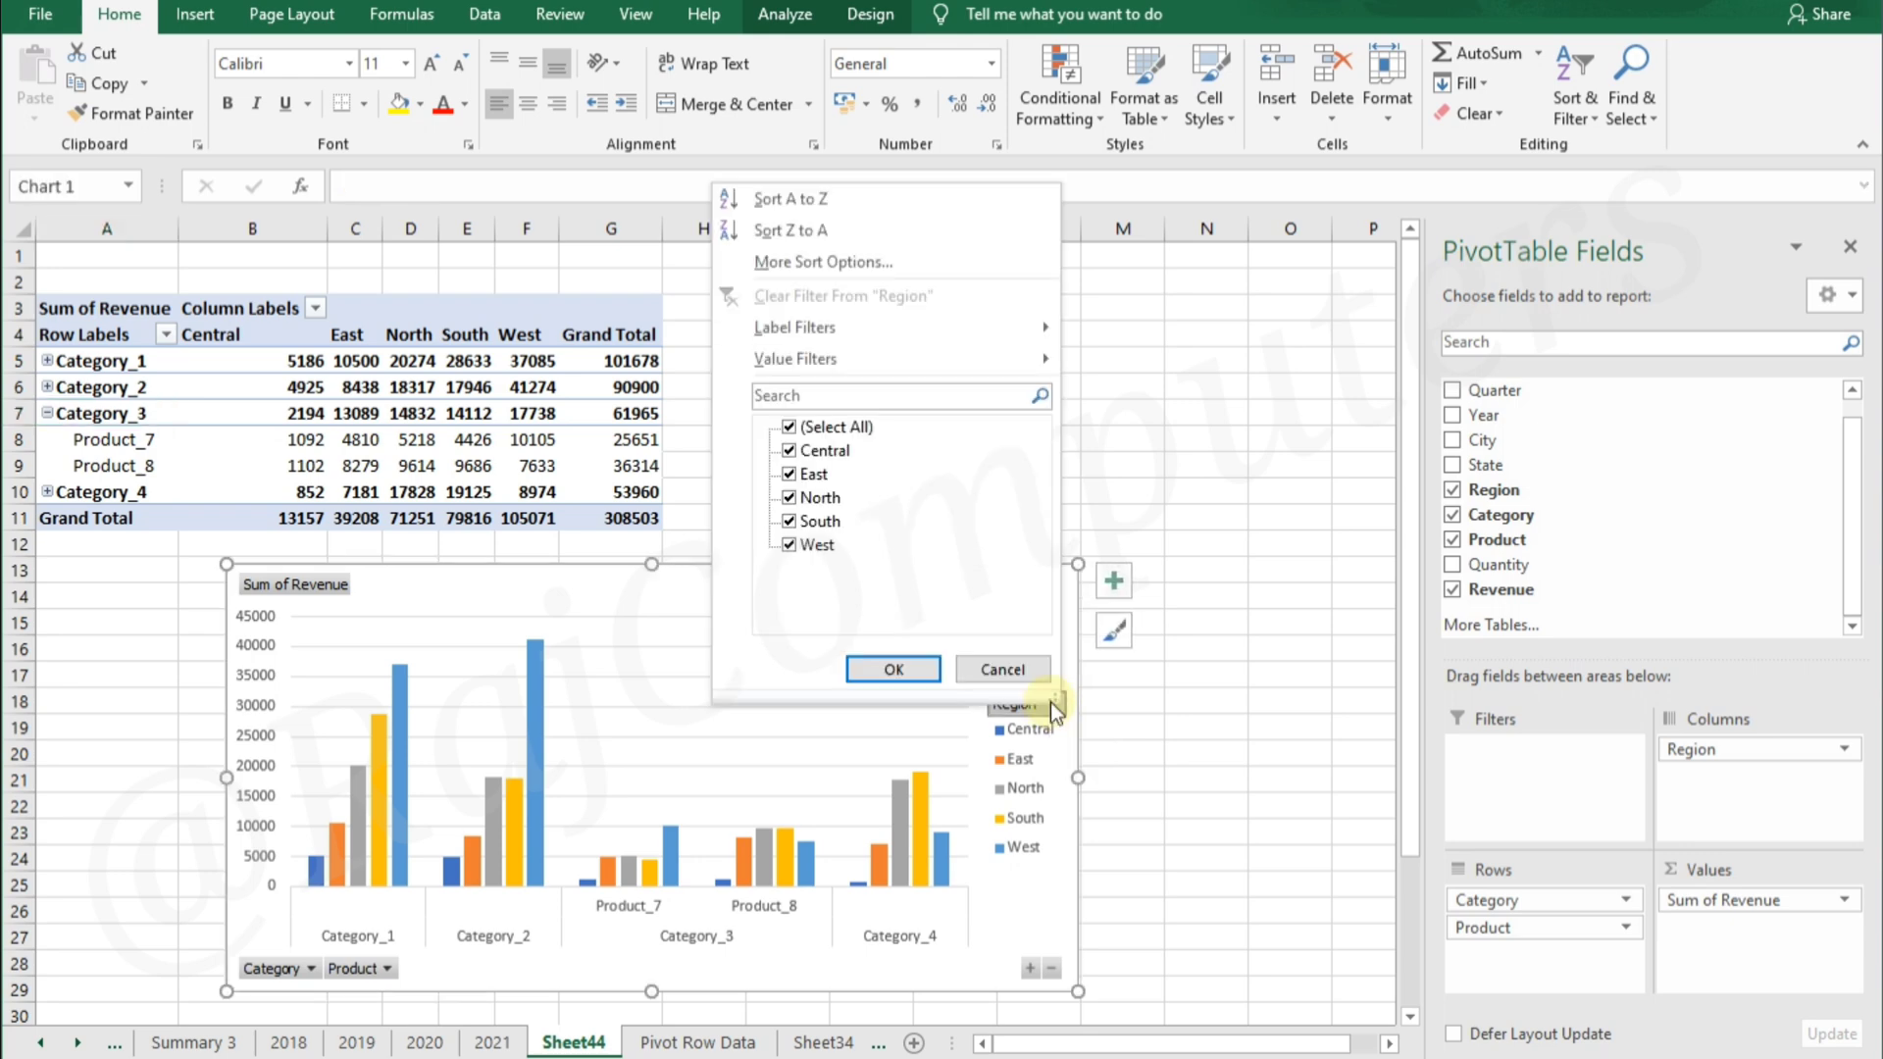
click(789, 428)
click(790, 497)
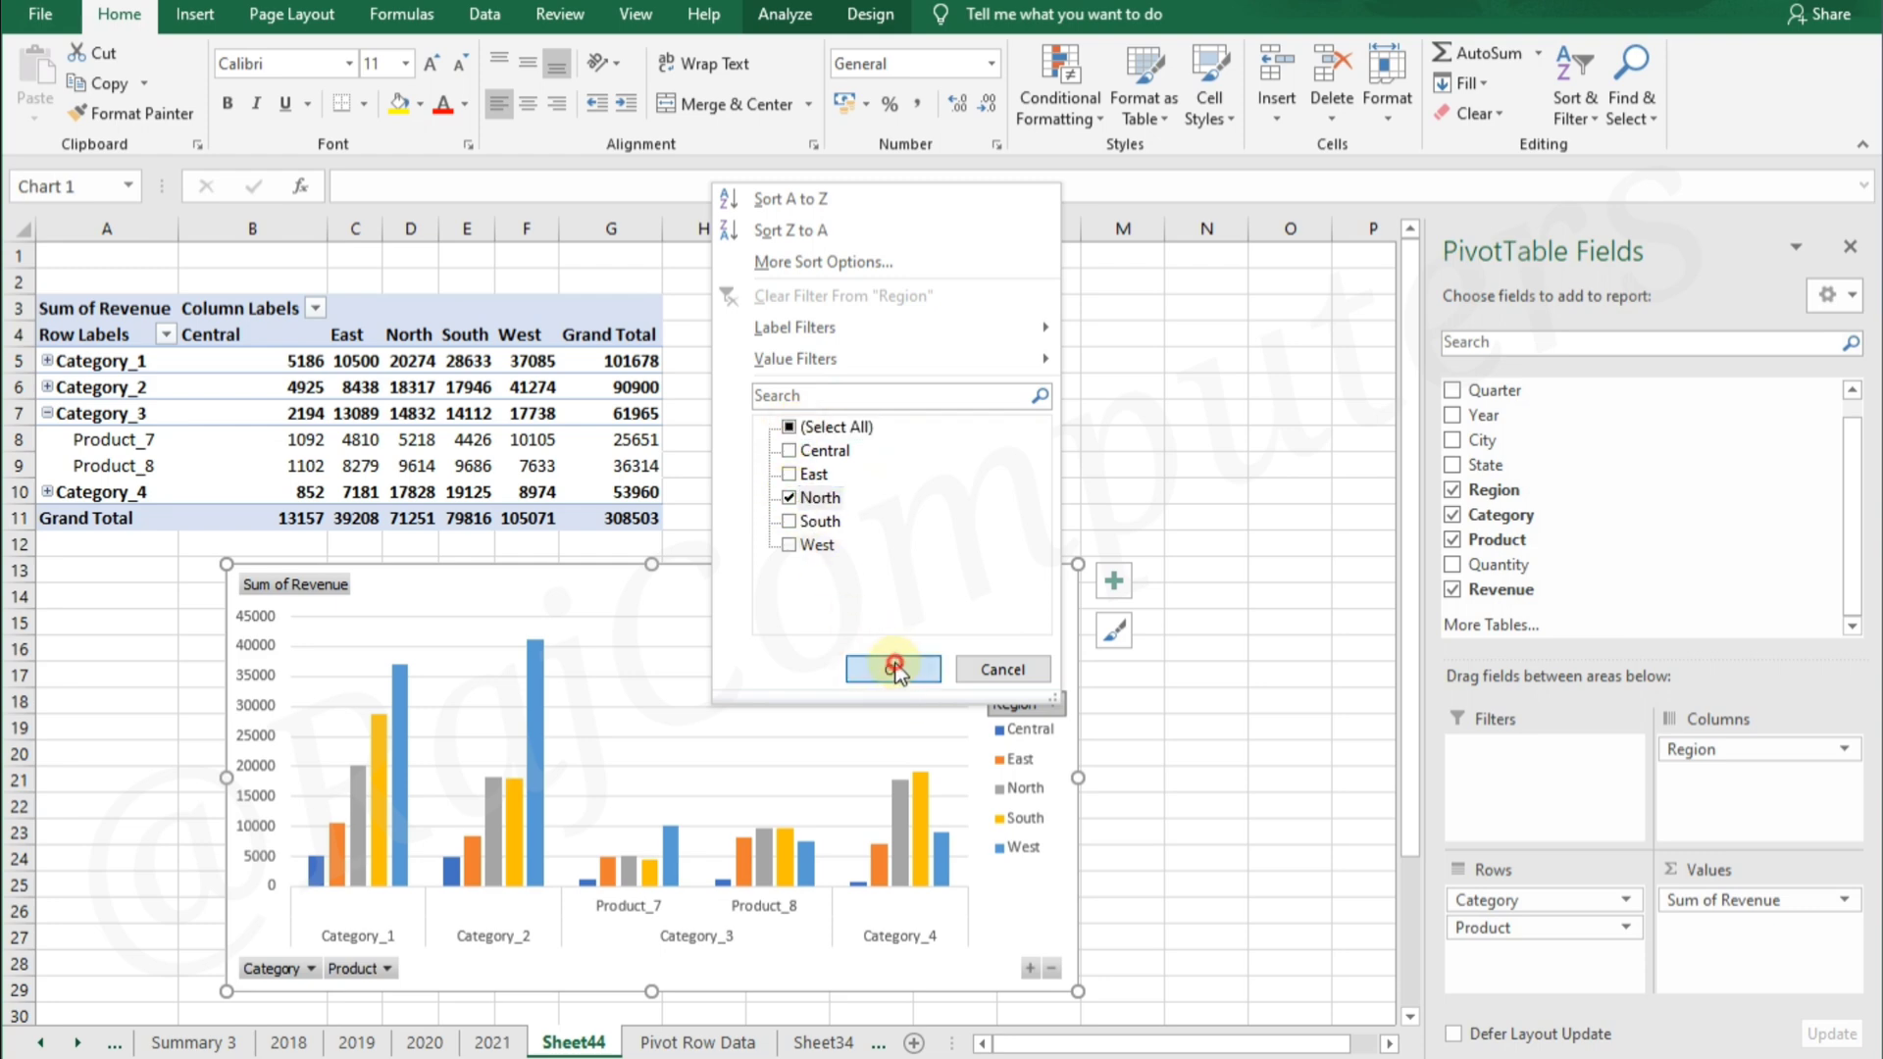
click(895, 669)
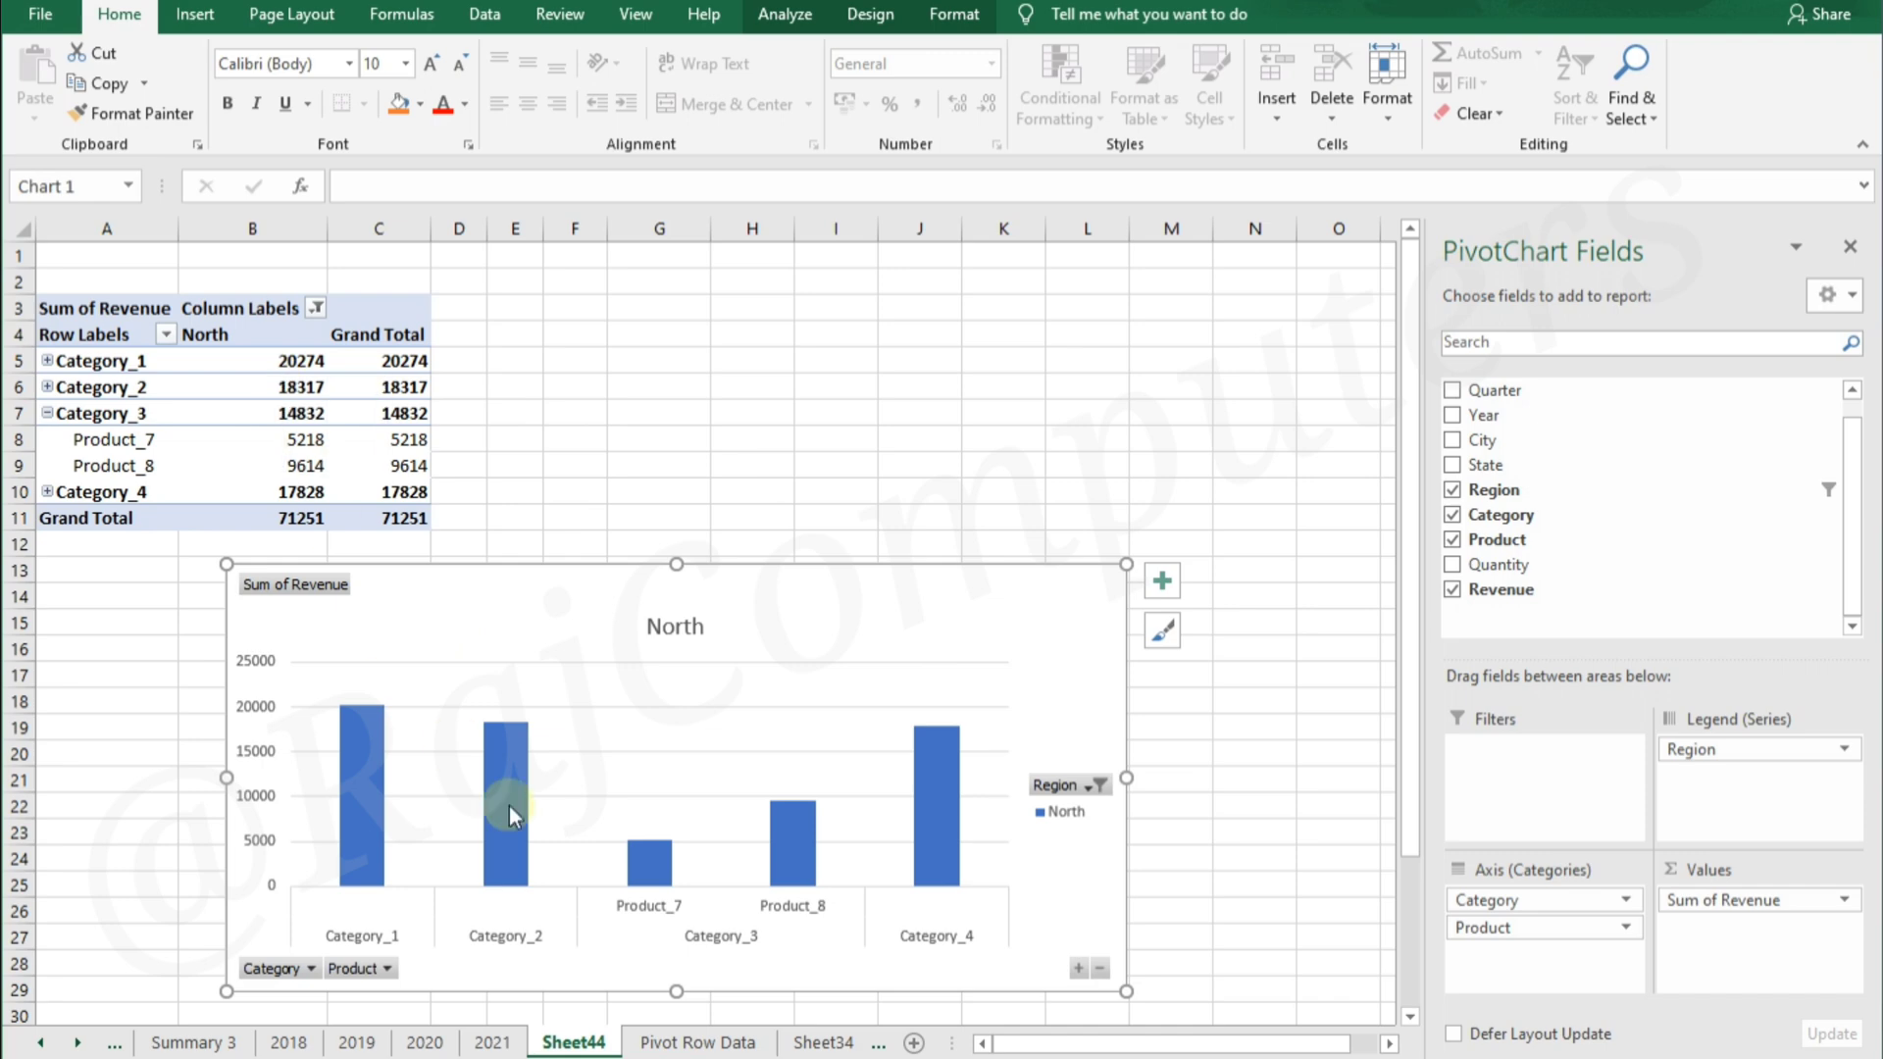
Collapse Category_3's products and remove the Category field from the PivotChart
click(48, 413)
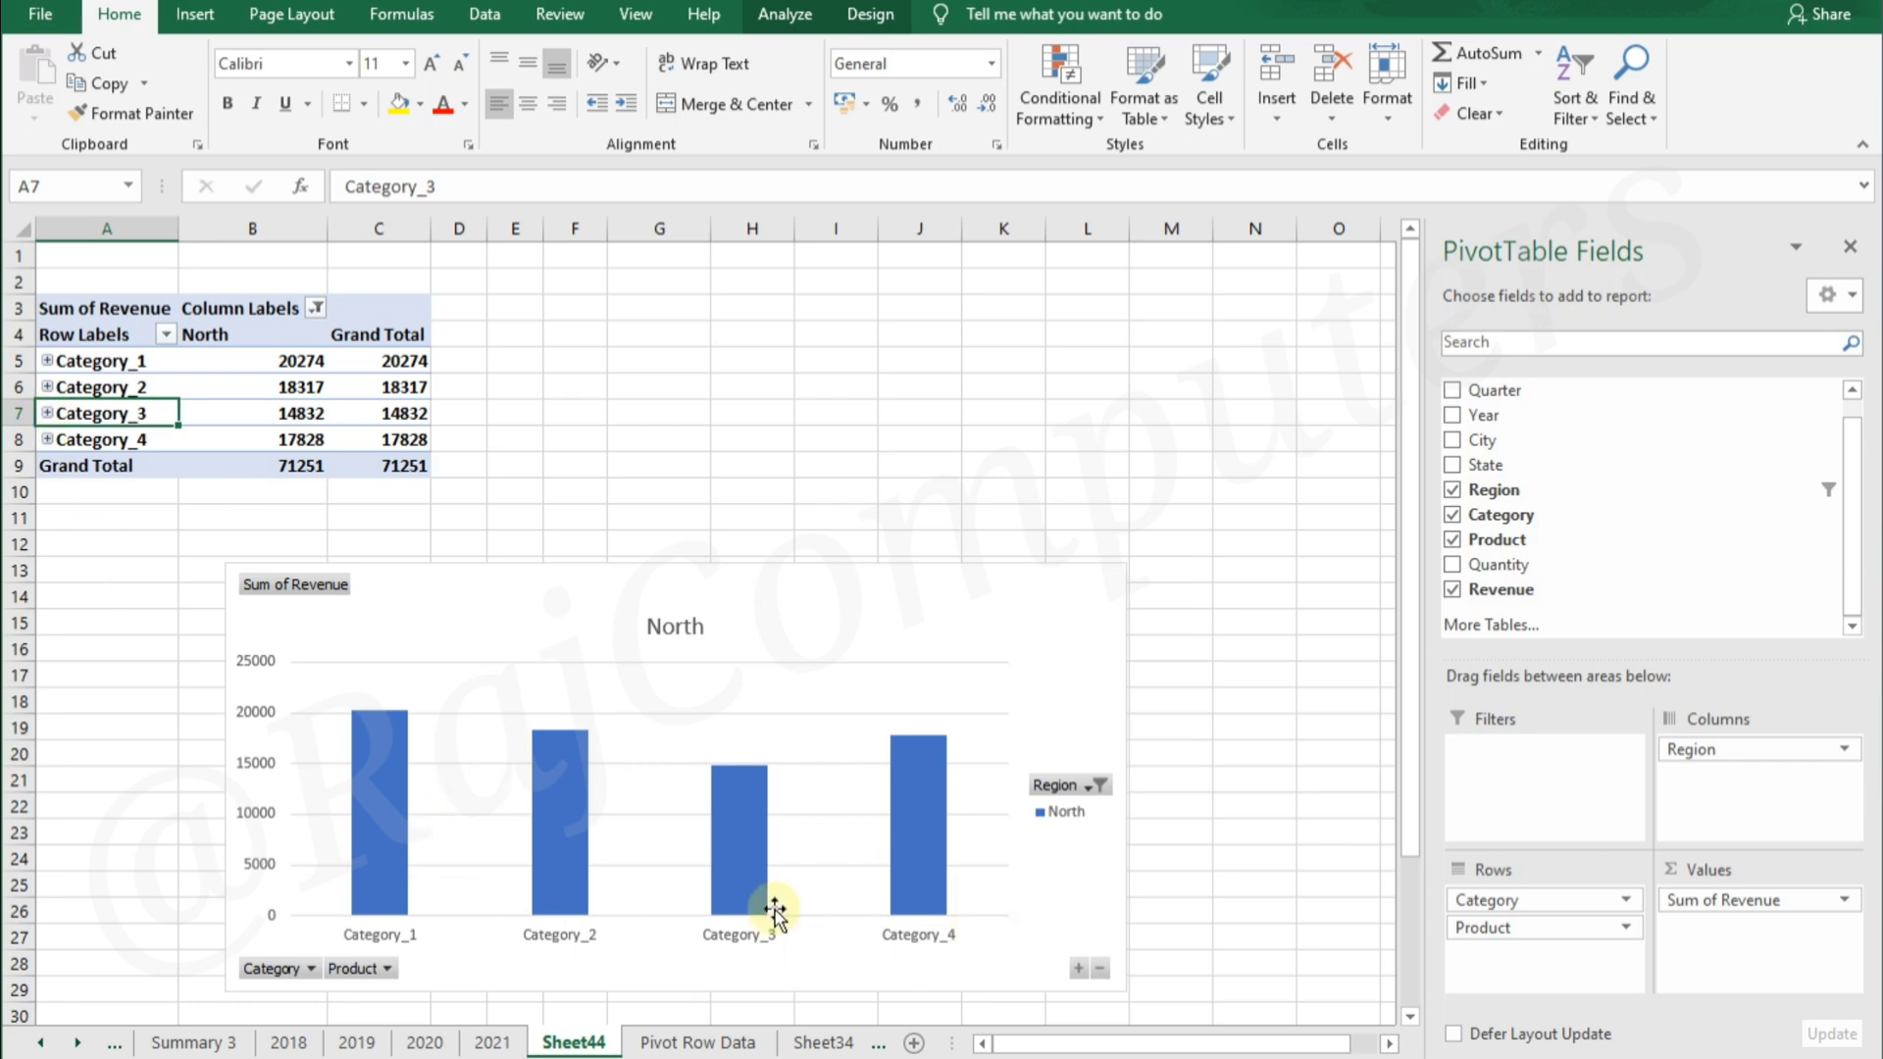
mouse_move(763, 897)
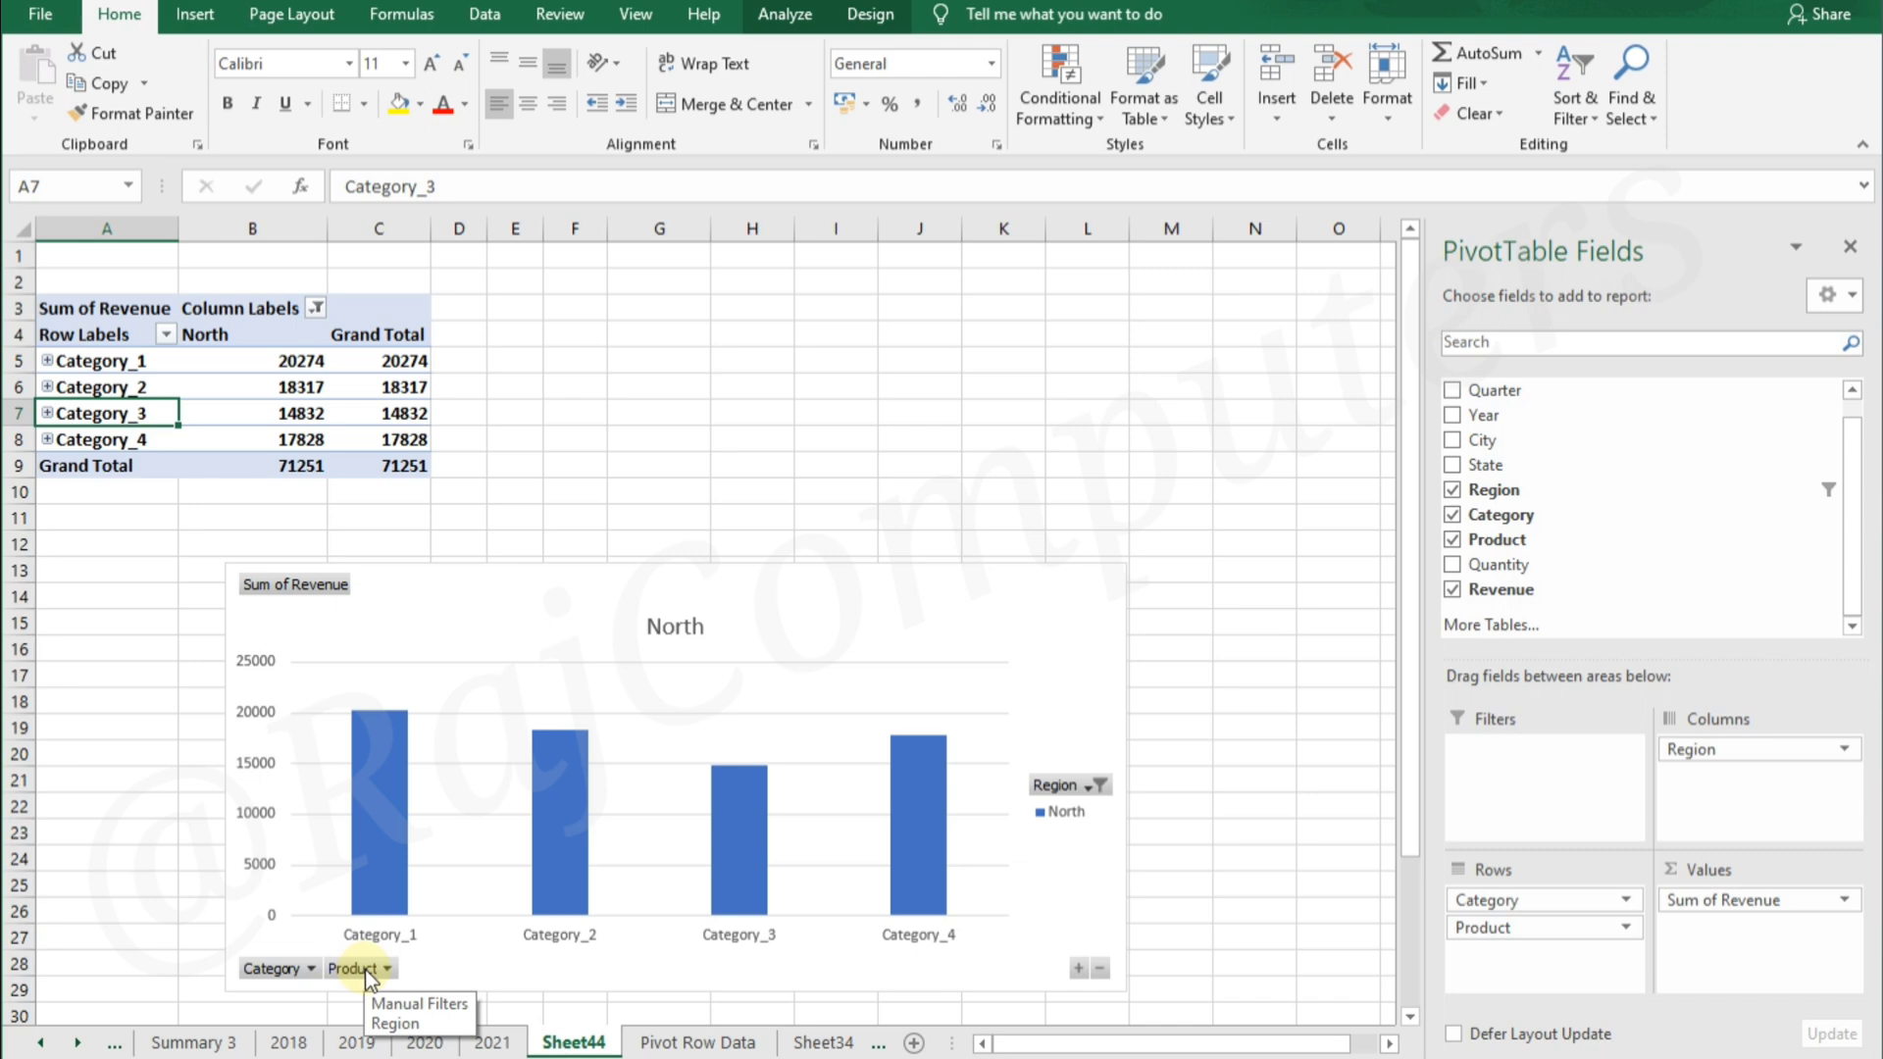
click(271, 969)
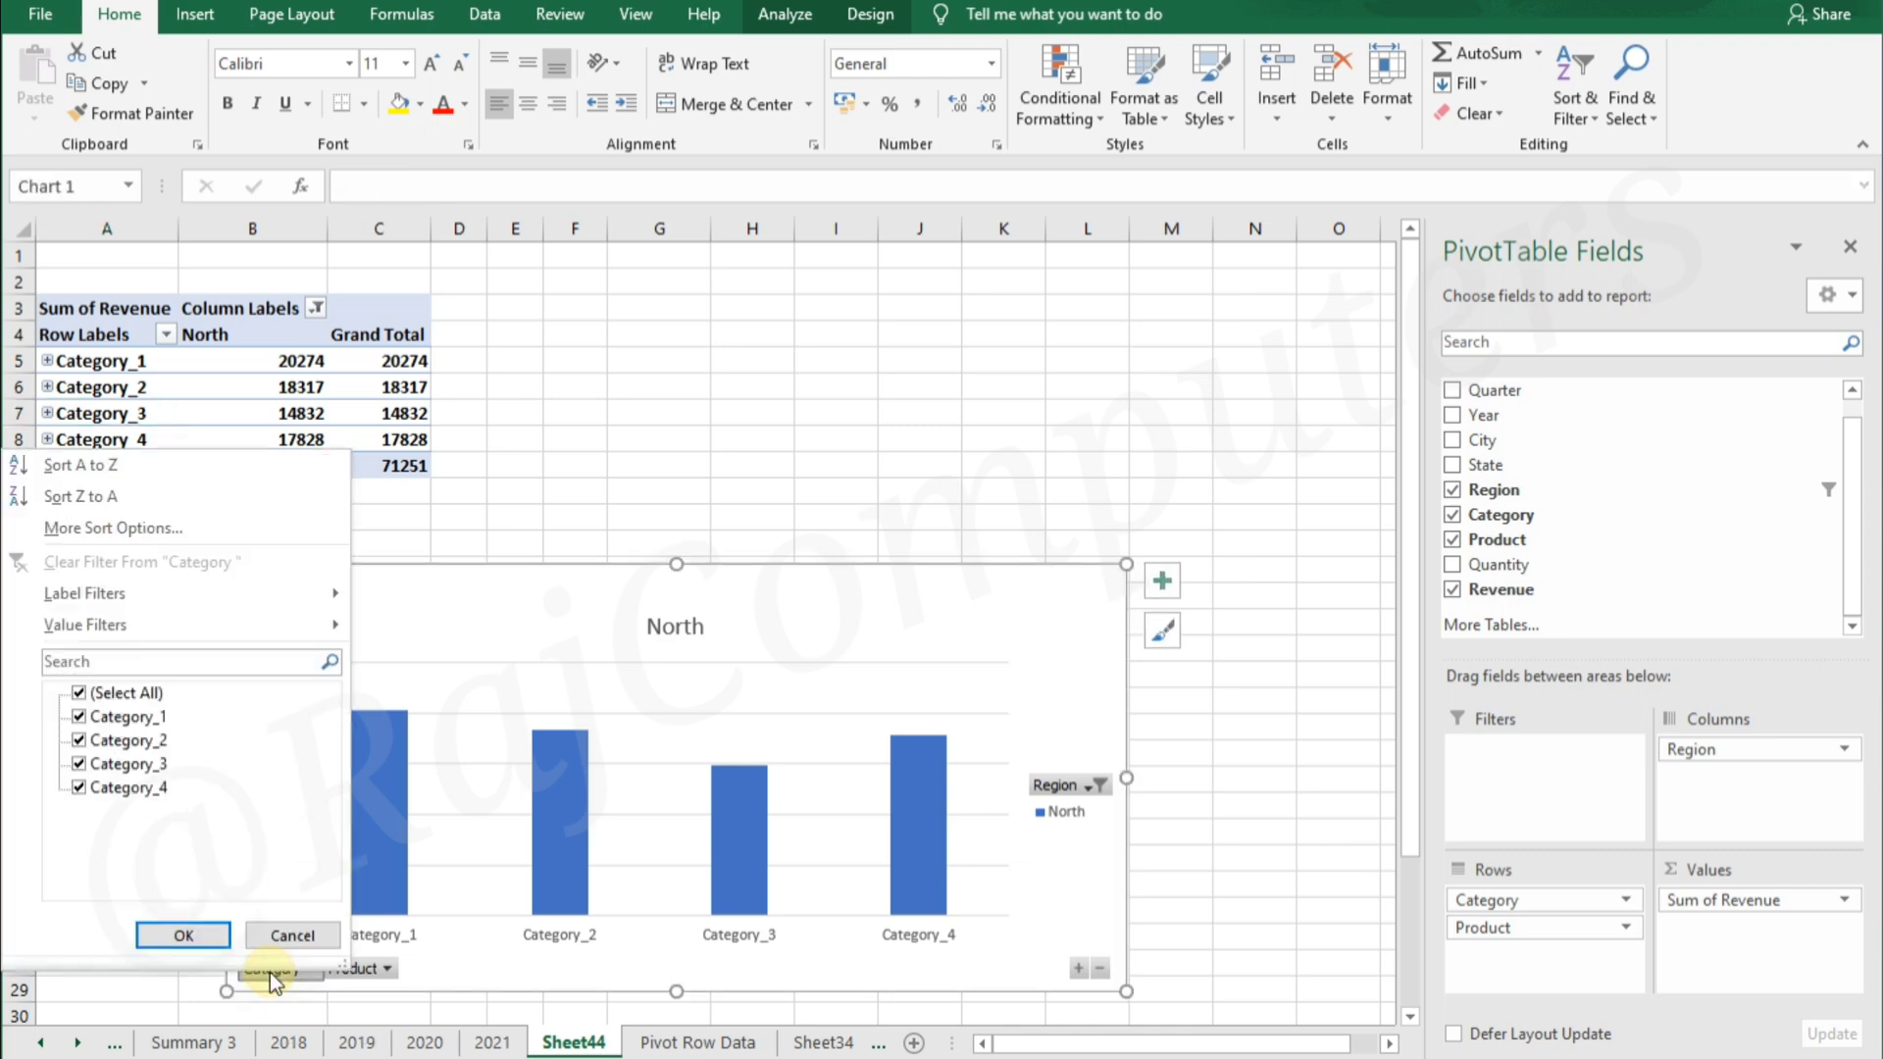
click(286, 934)
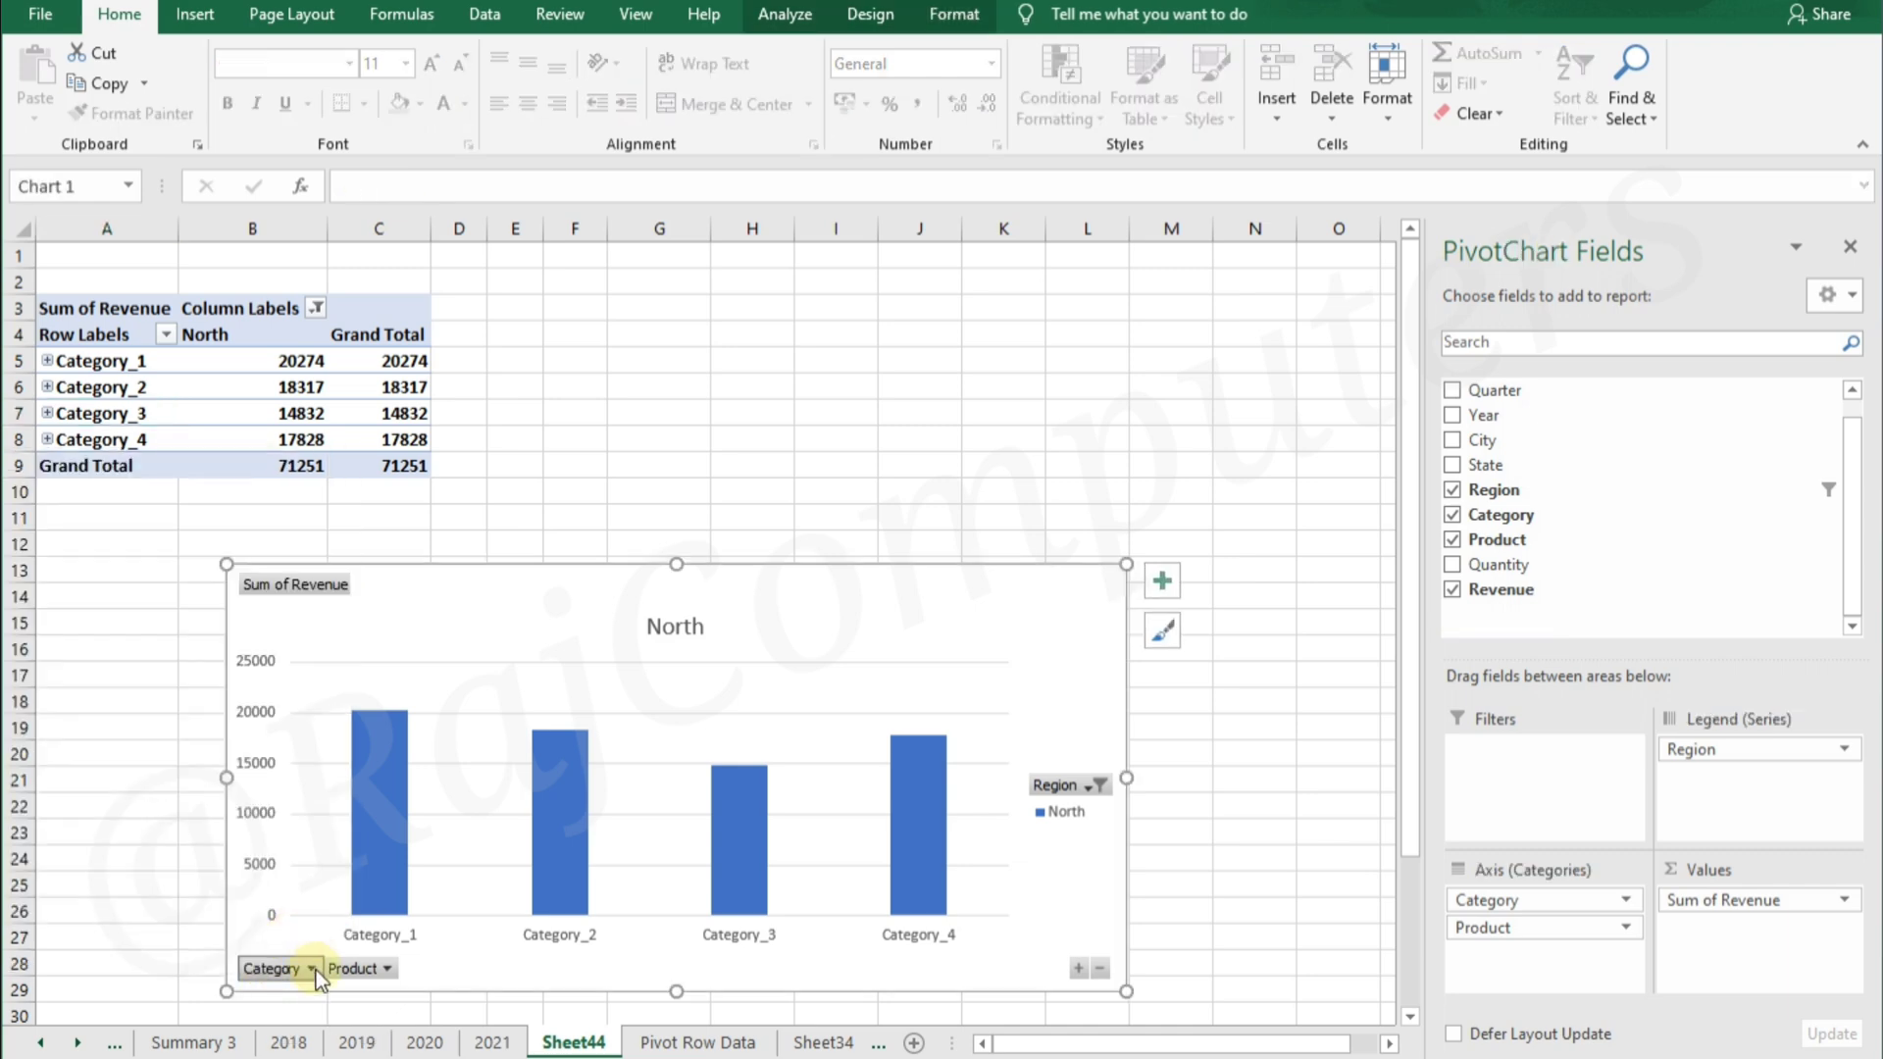
right_click(316, 969)
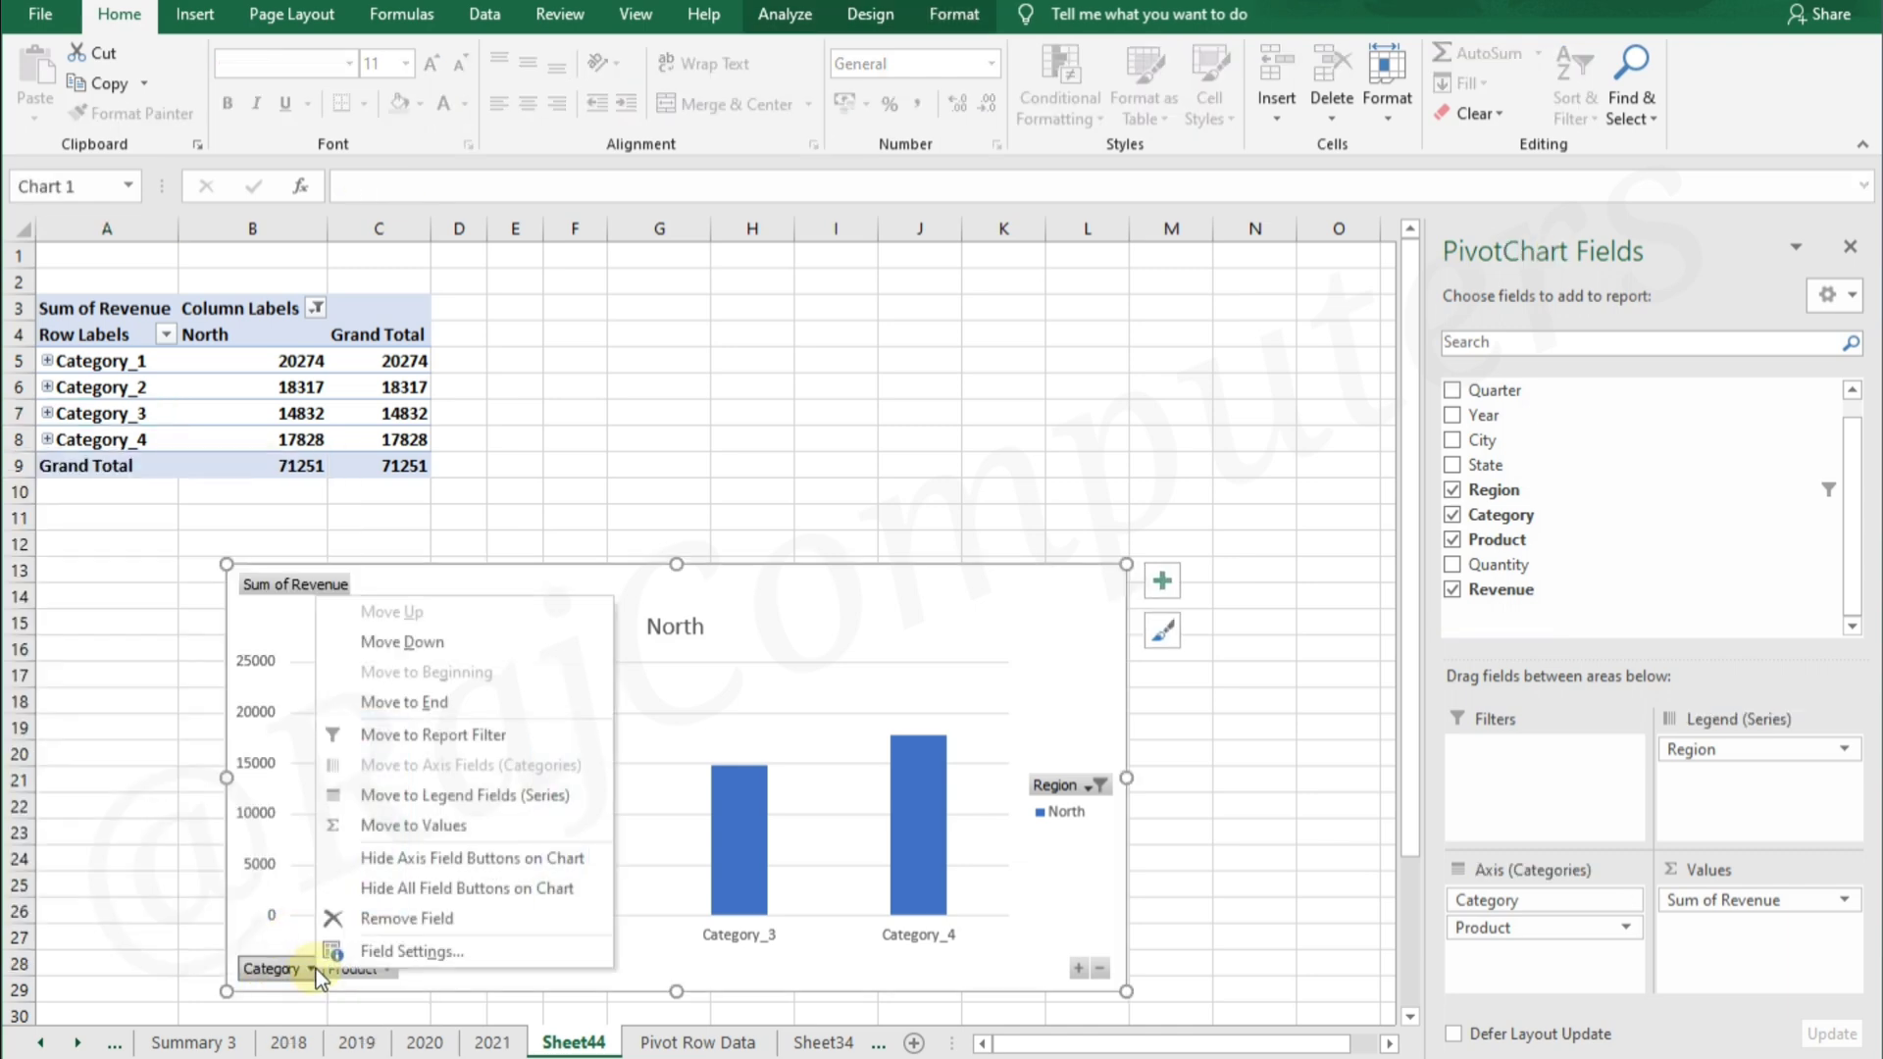
click(426, 920)
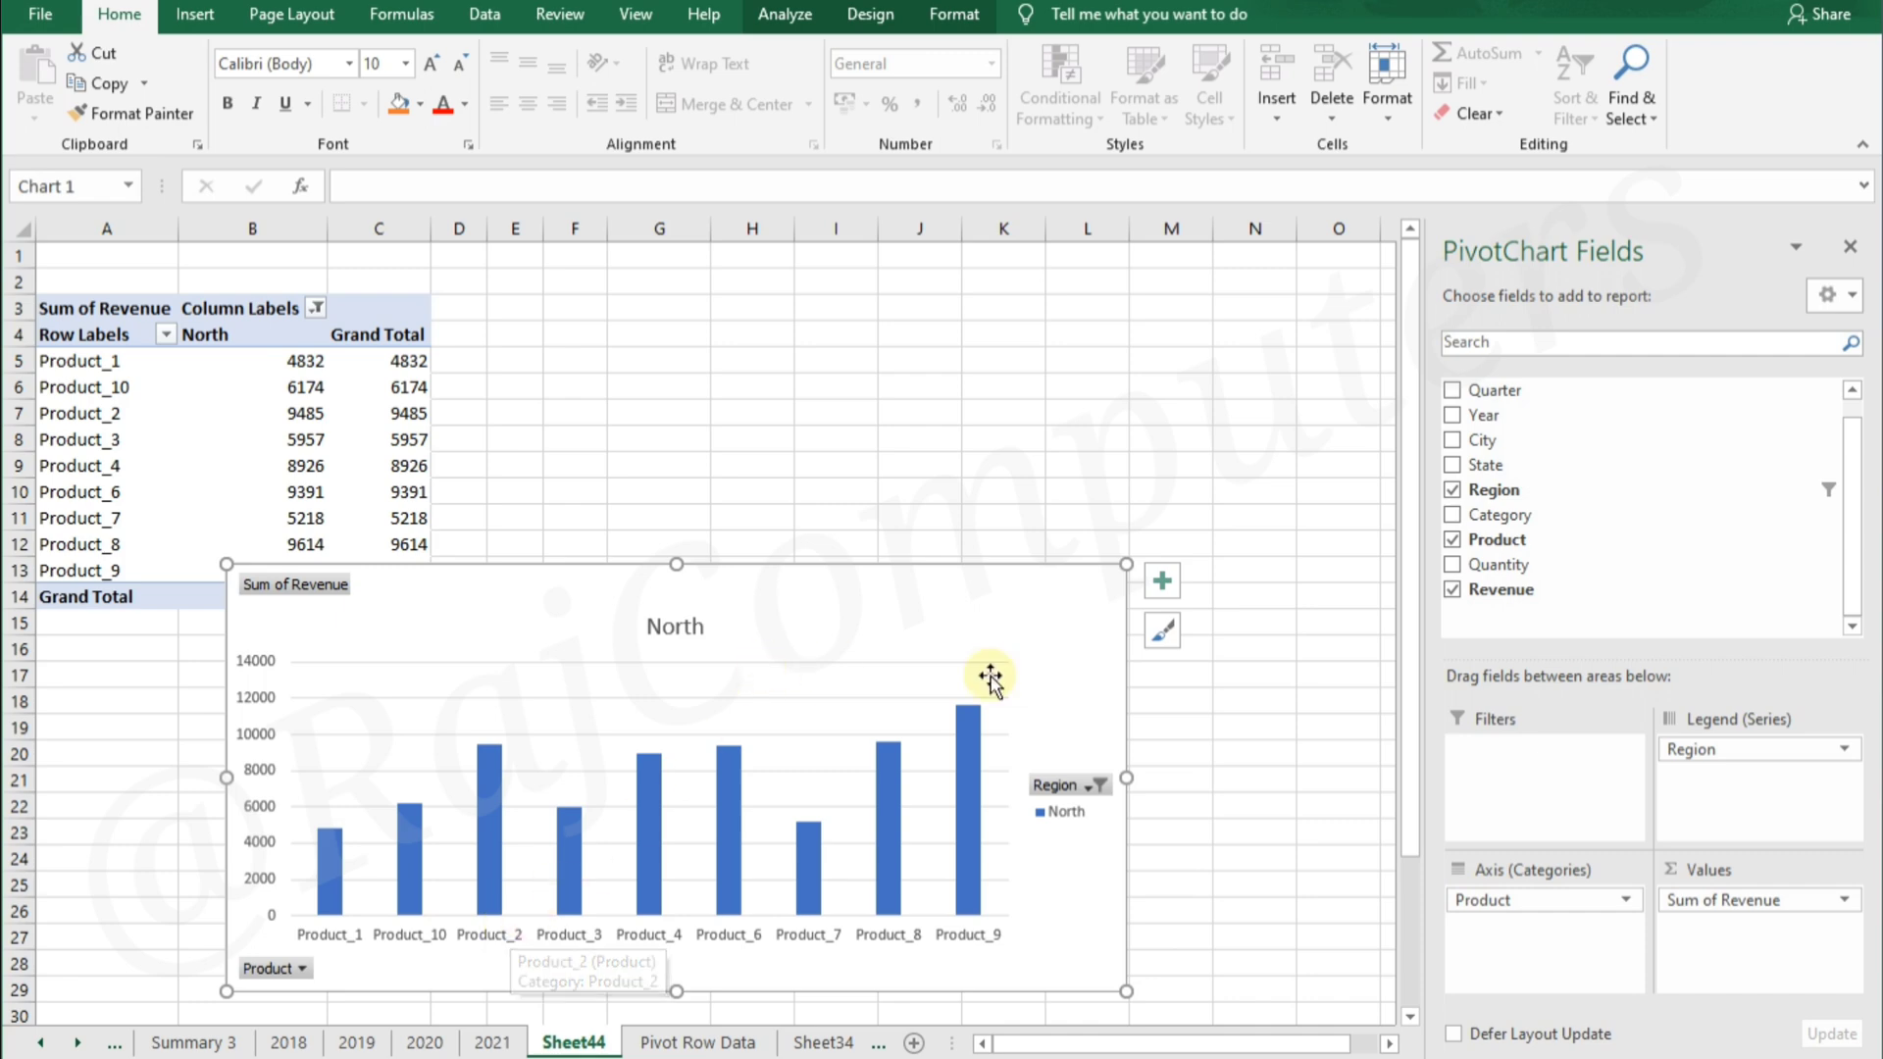
Move Region from the legend series to the axis categories above Product, and add Quantity to the values
drag(1758, 756, 1533, 922)
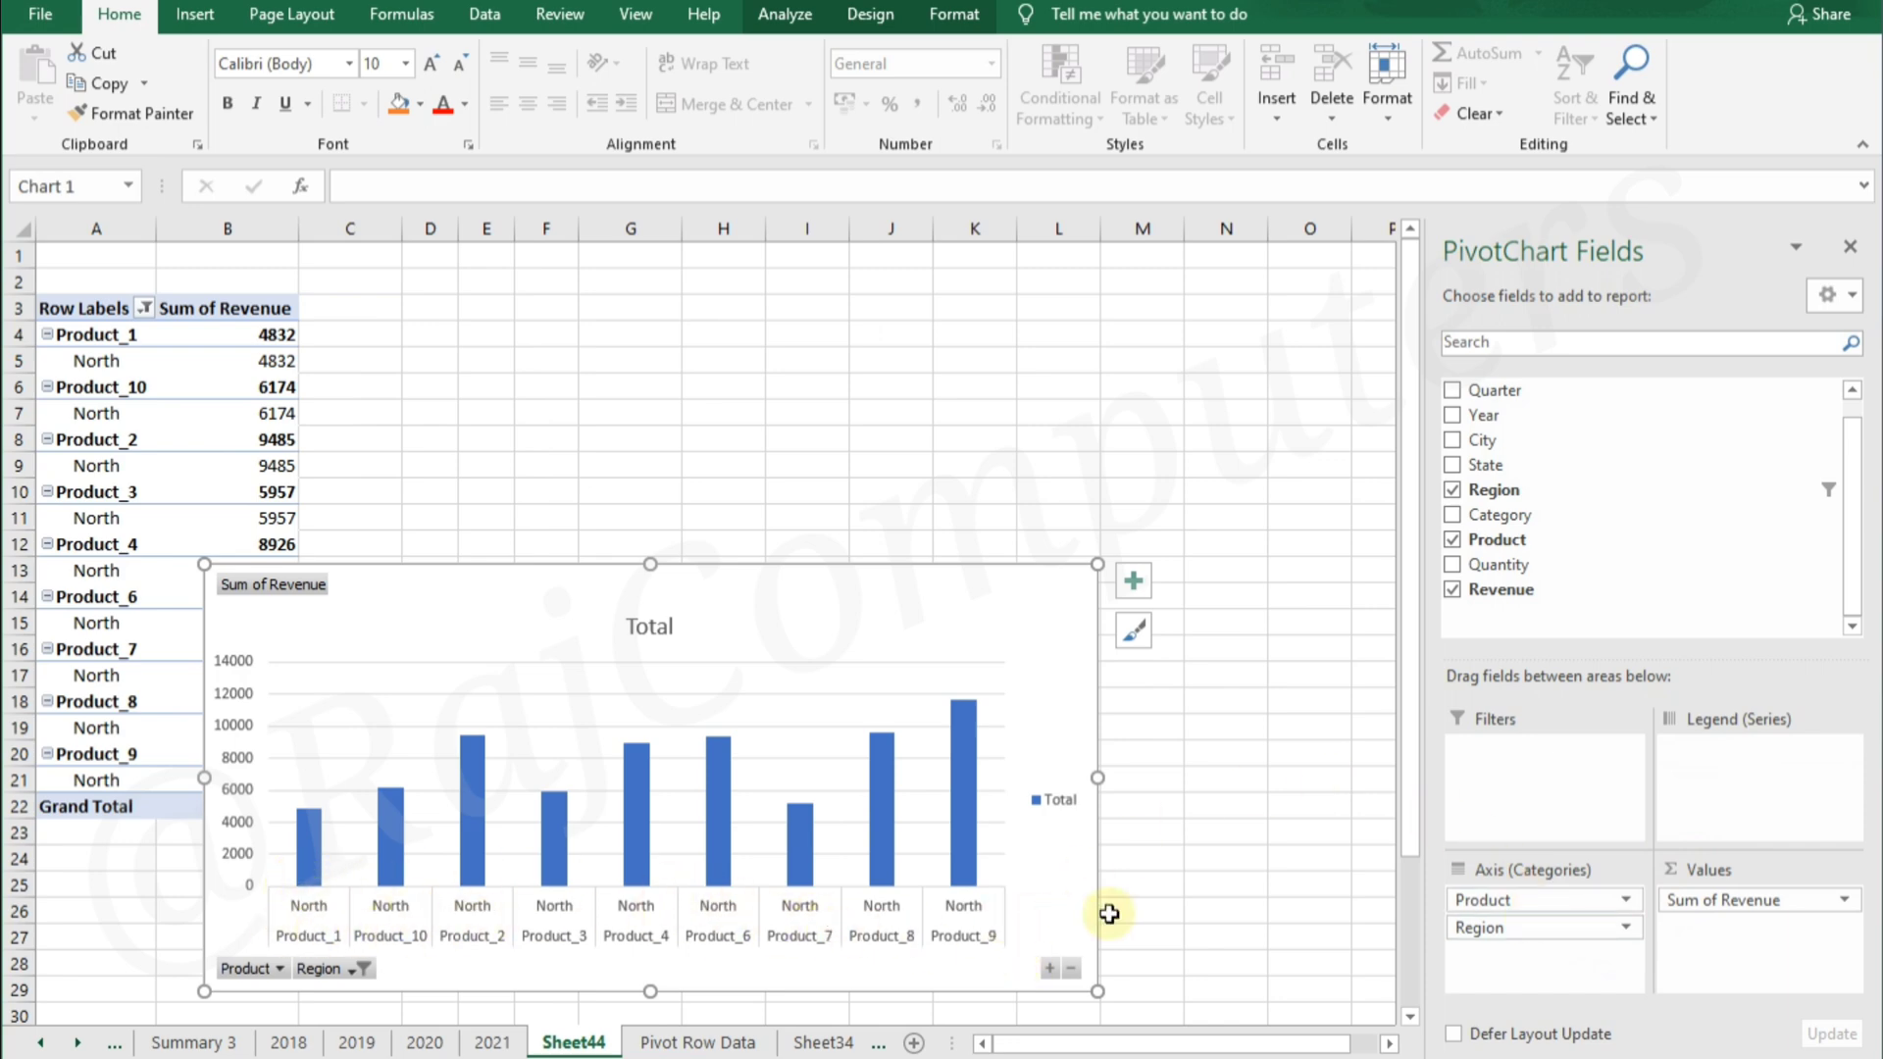
drag(1490, 902, 1486, 953)
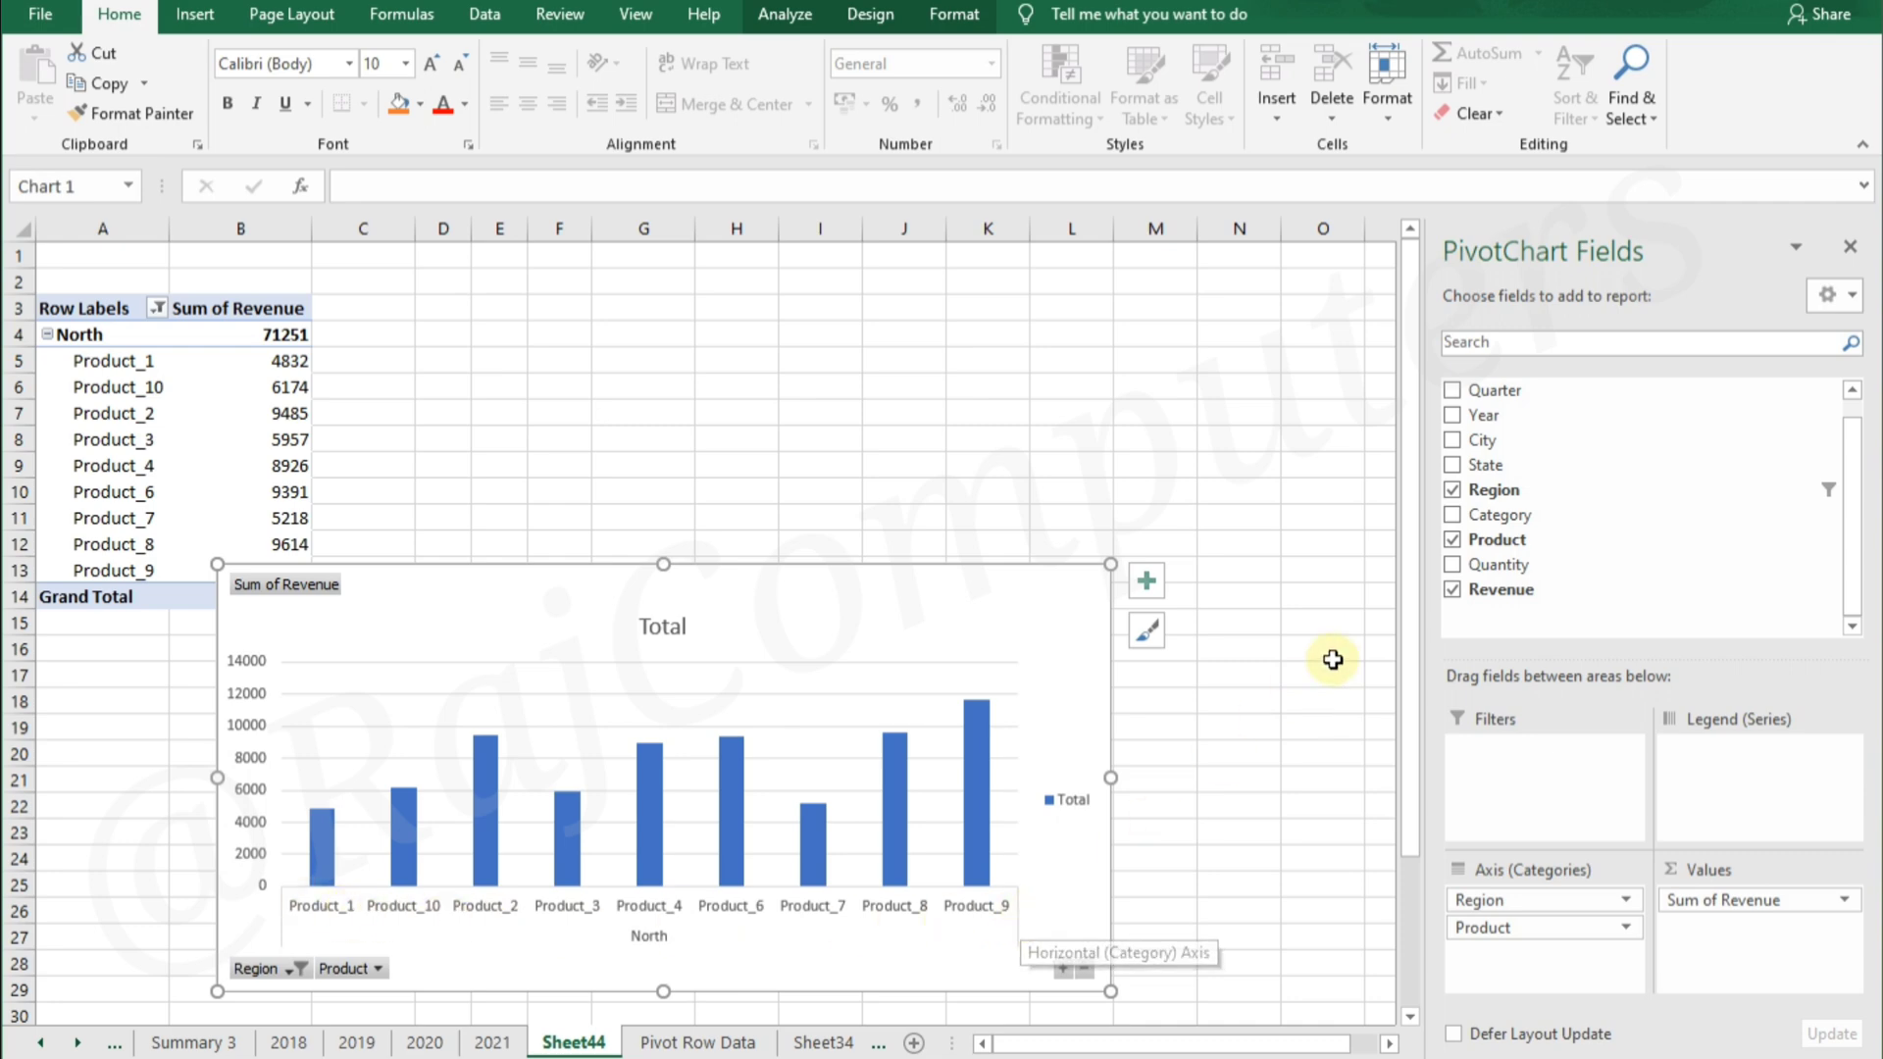
drag(1500, 566, 1726, 921)
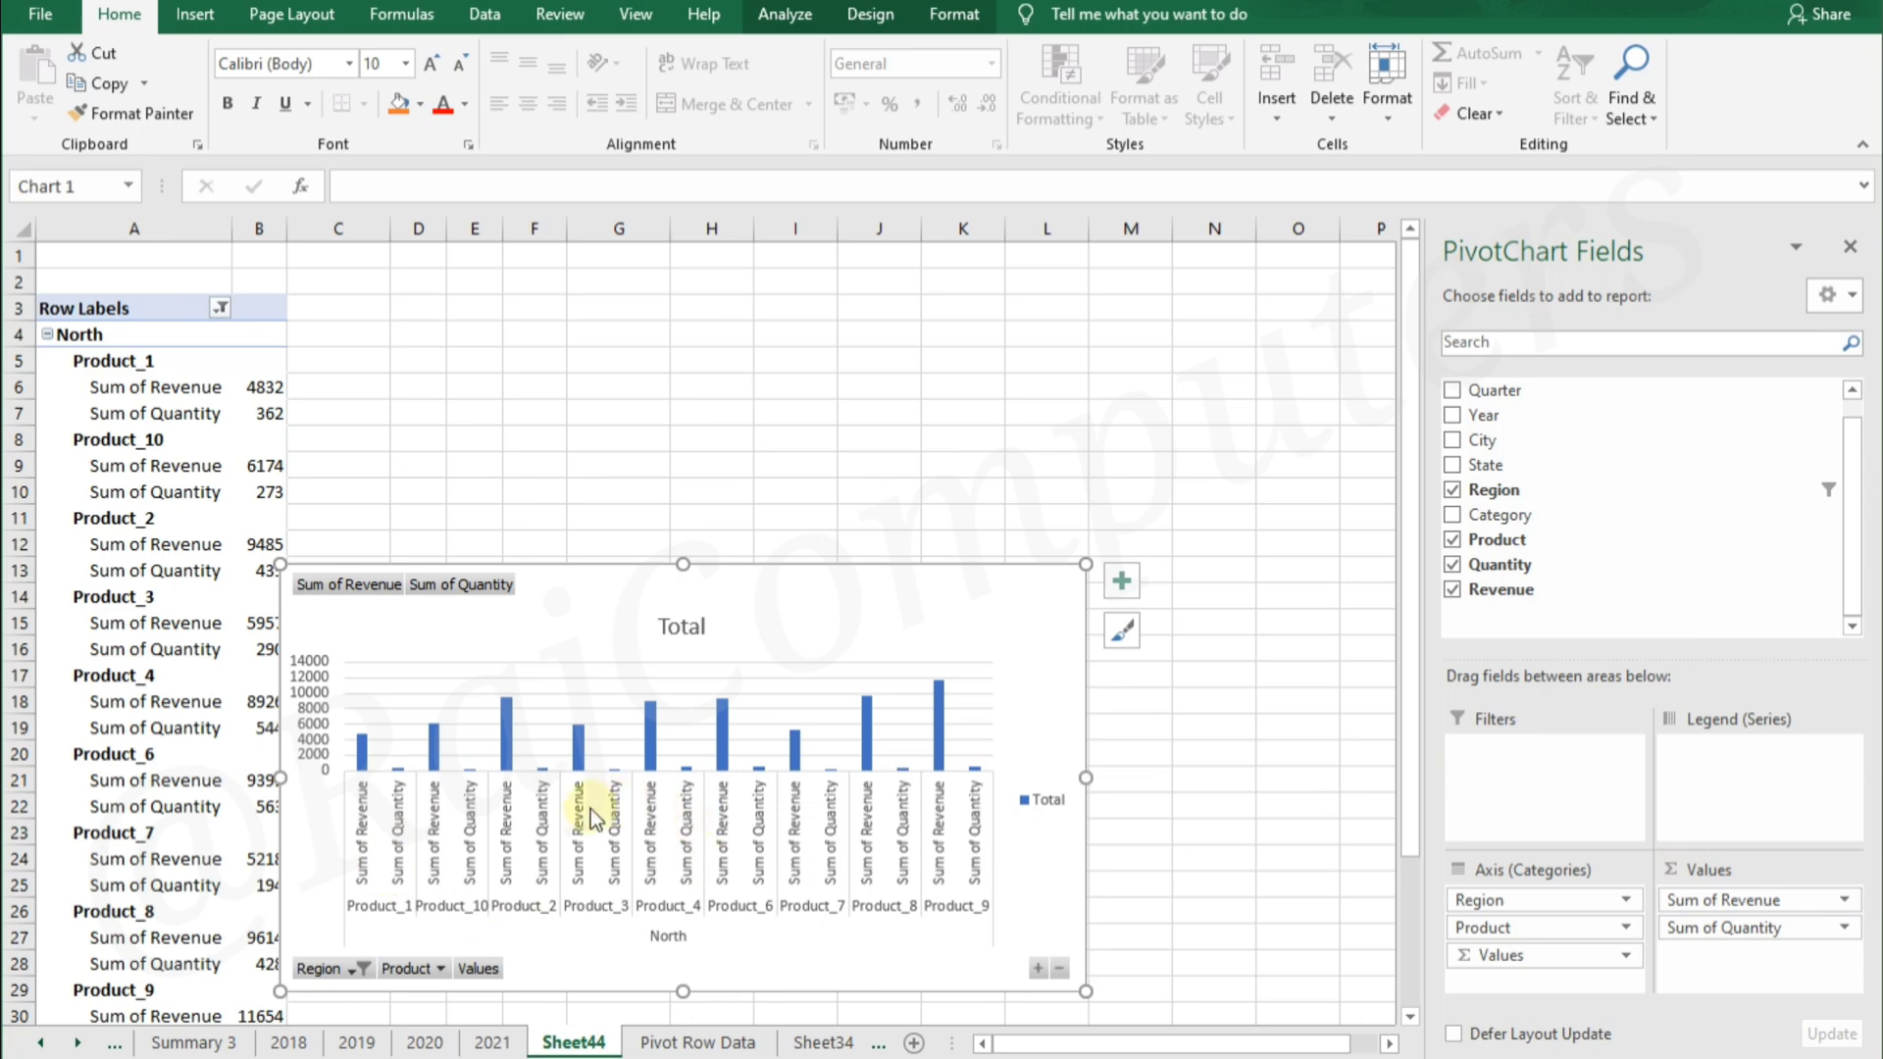
Move Region and Product from the axis categories to the legend series, and place the chart just below the PivotTable
drag(1609, 900, 1763, 777)
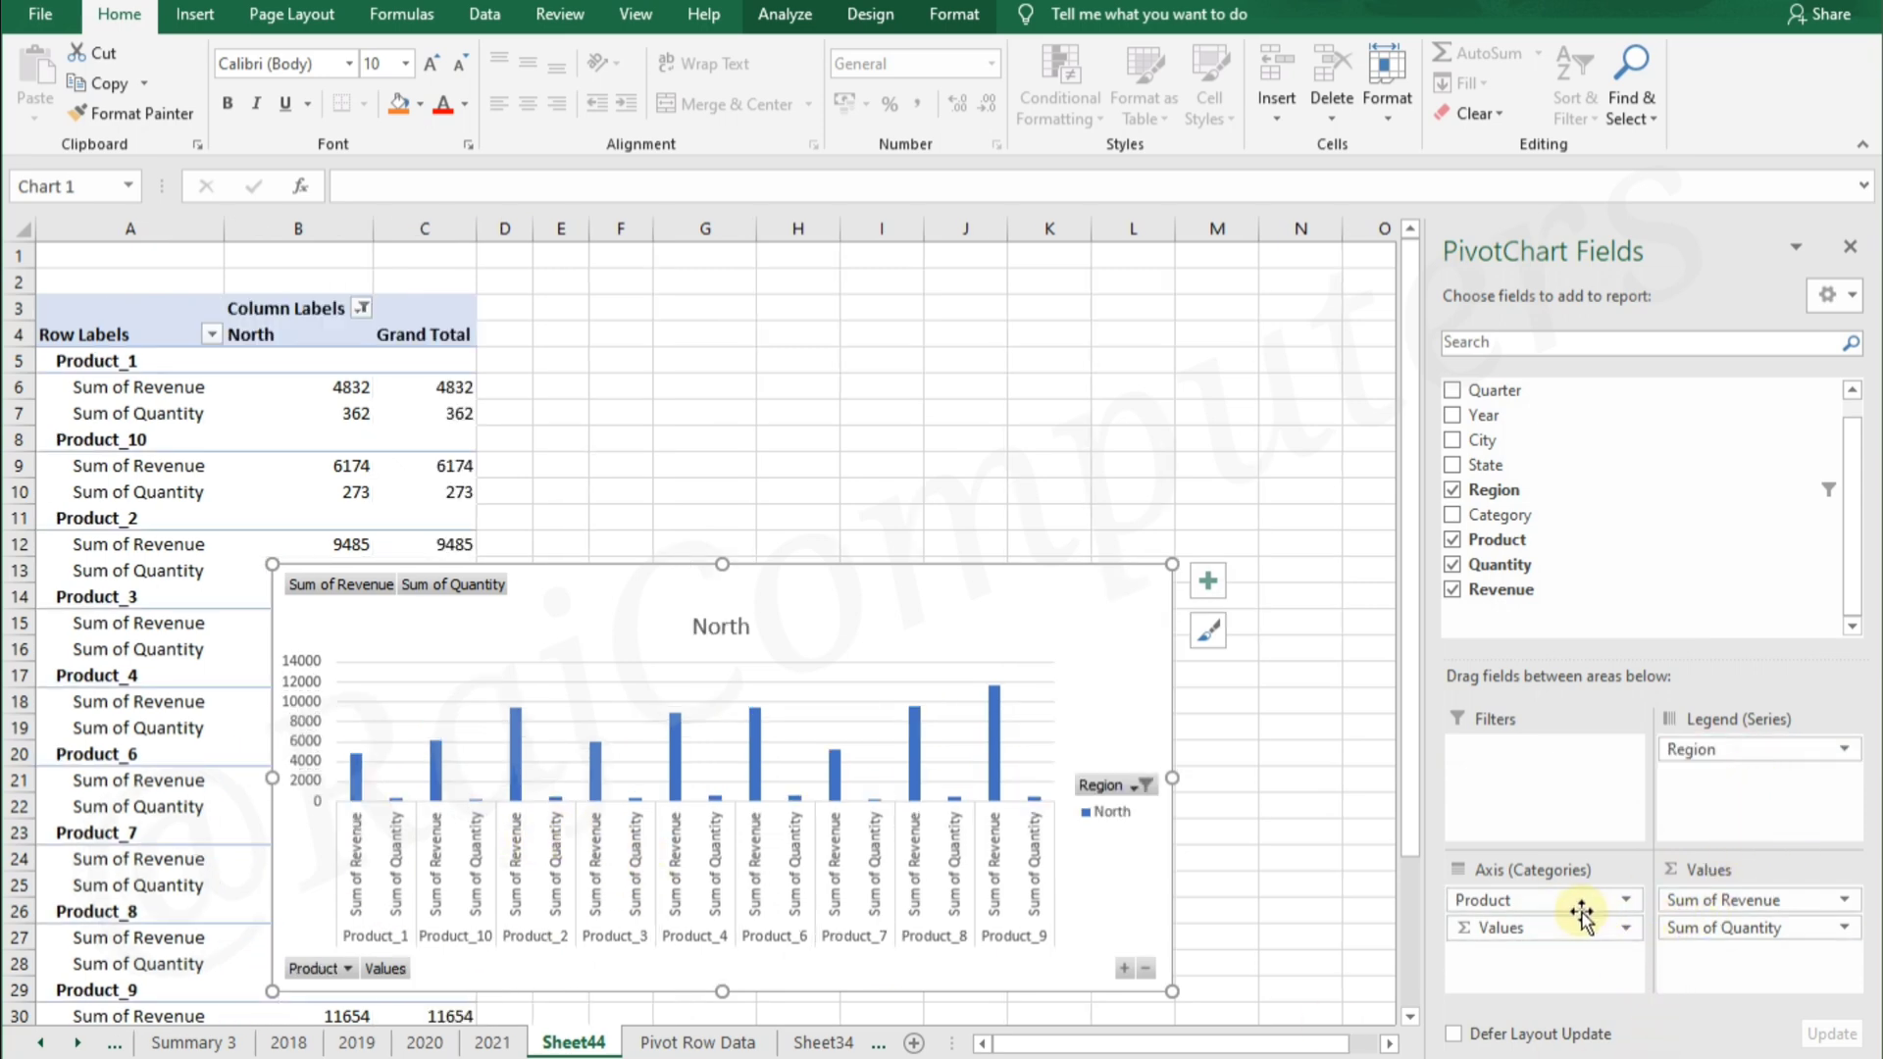
drag(1501, 899, 1765, 808)
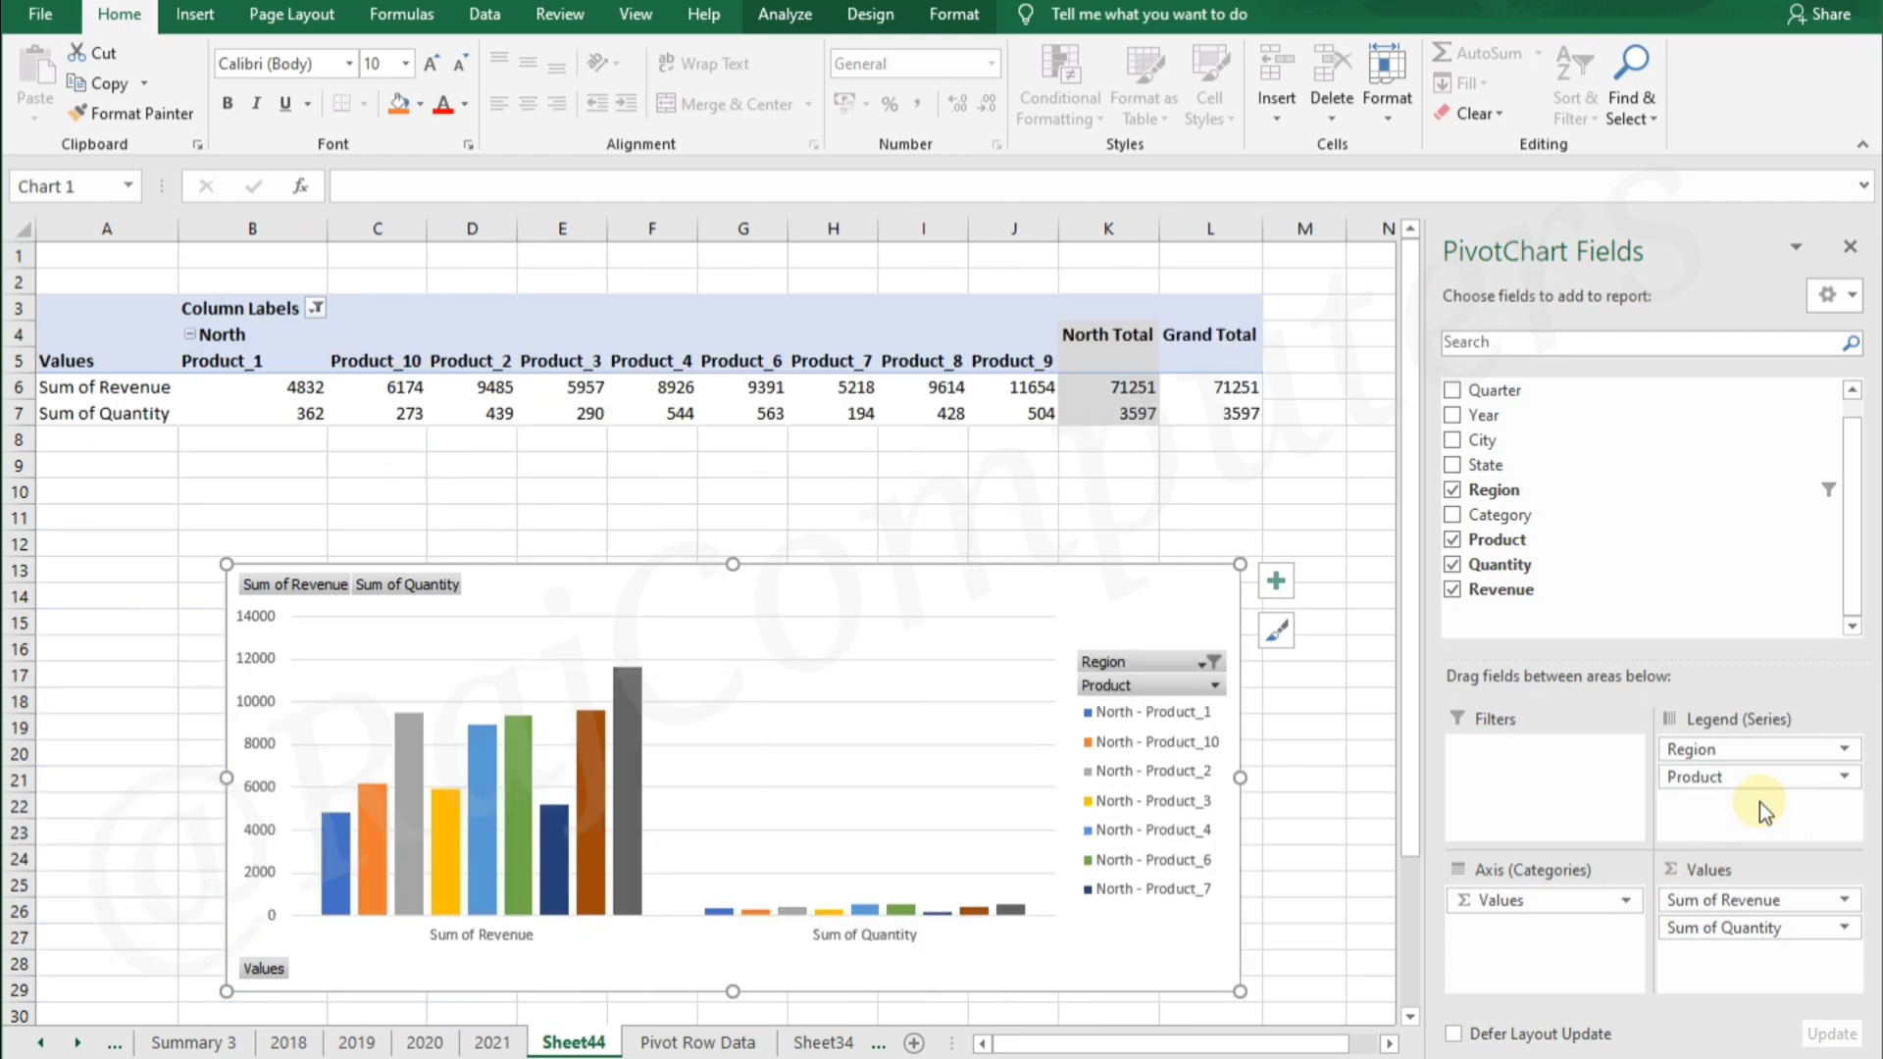
drag(828, 595, 546, 510)
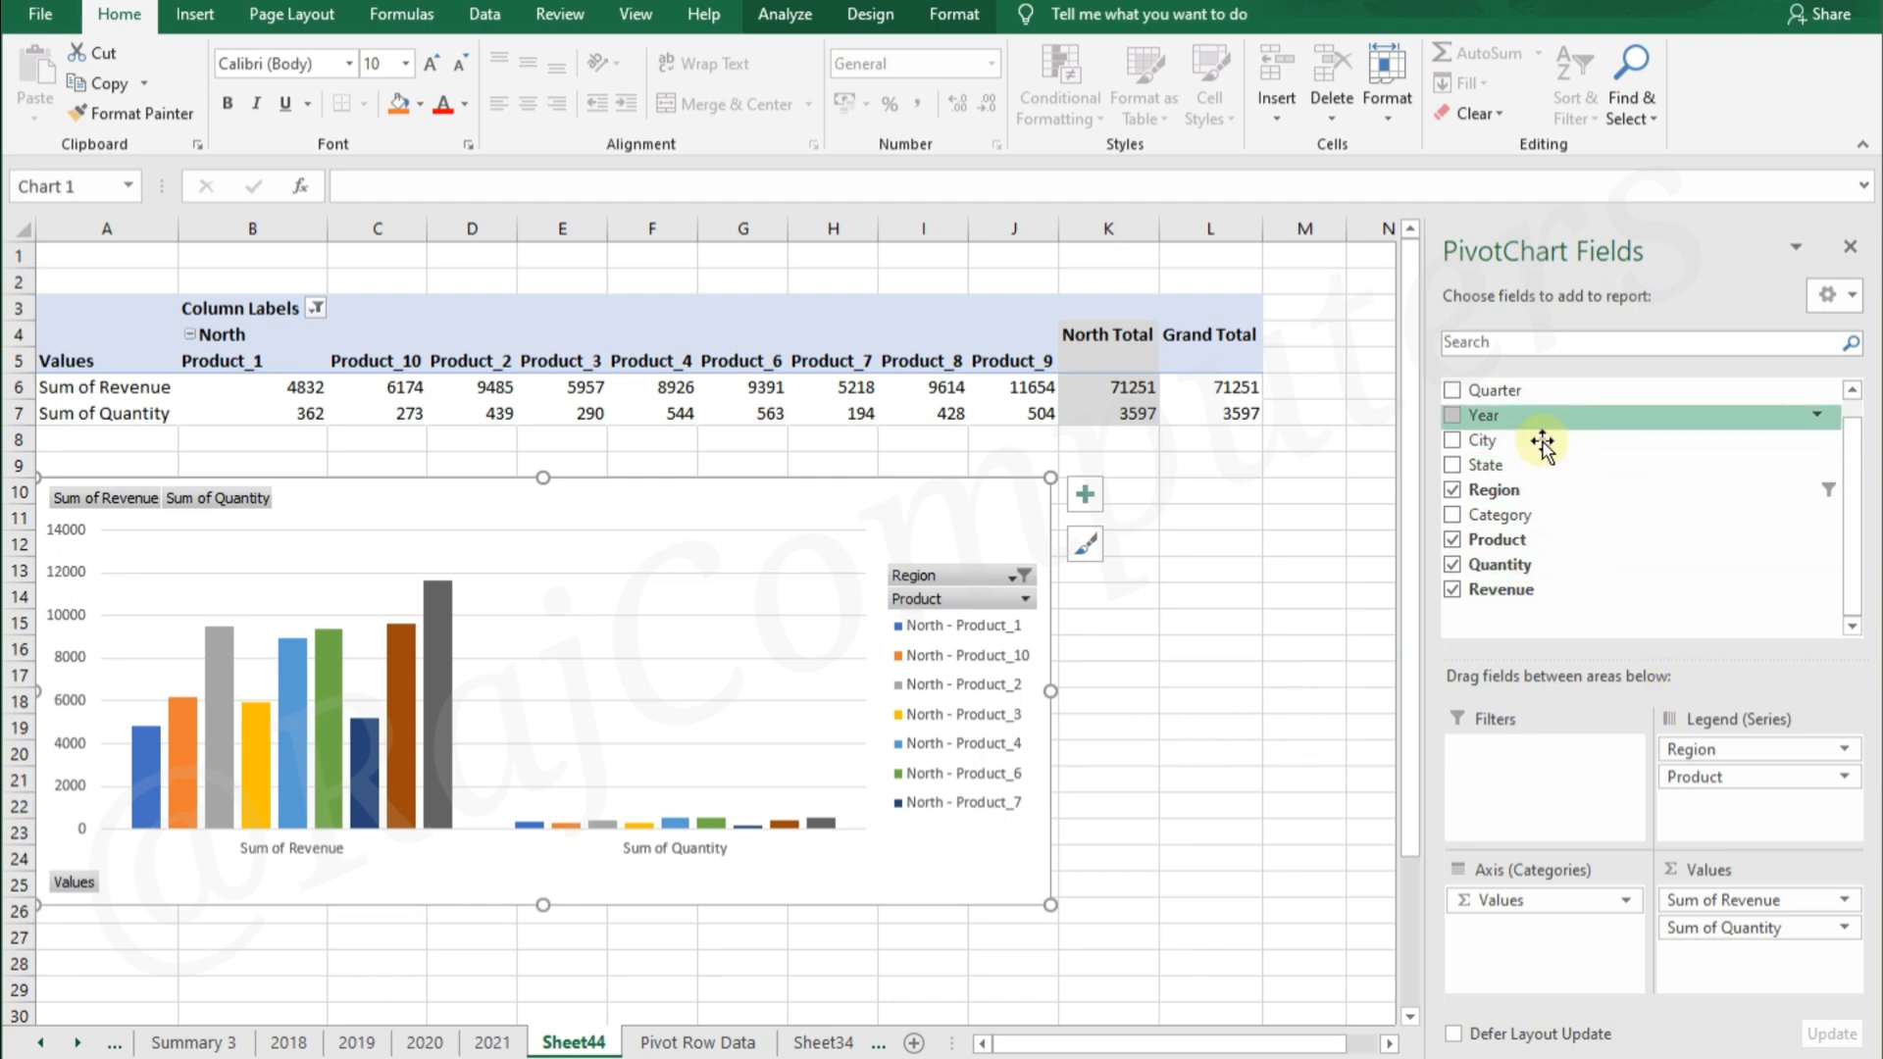
Remove Product and Region from the legend series, keeping Revenue and Quantity as the values
drag(1707, 777, 1628, 613)
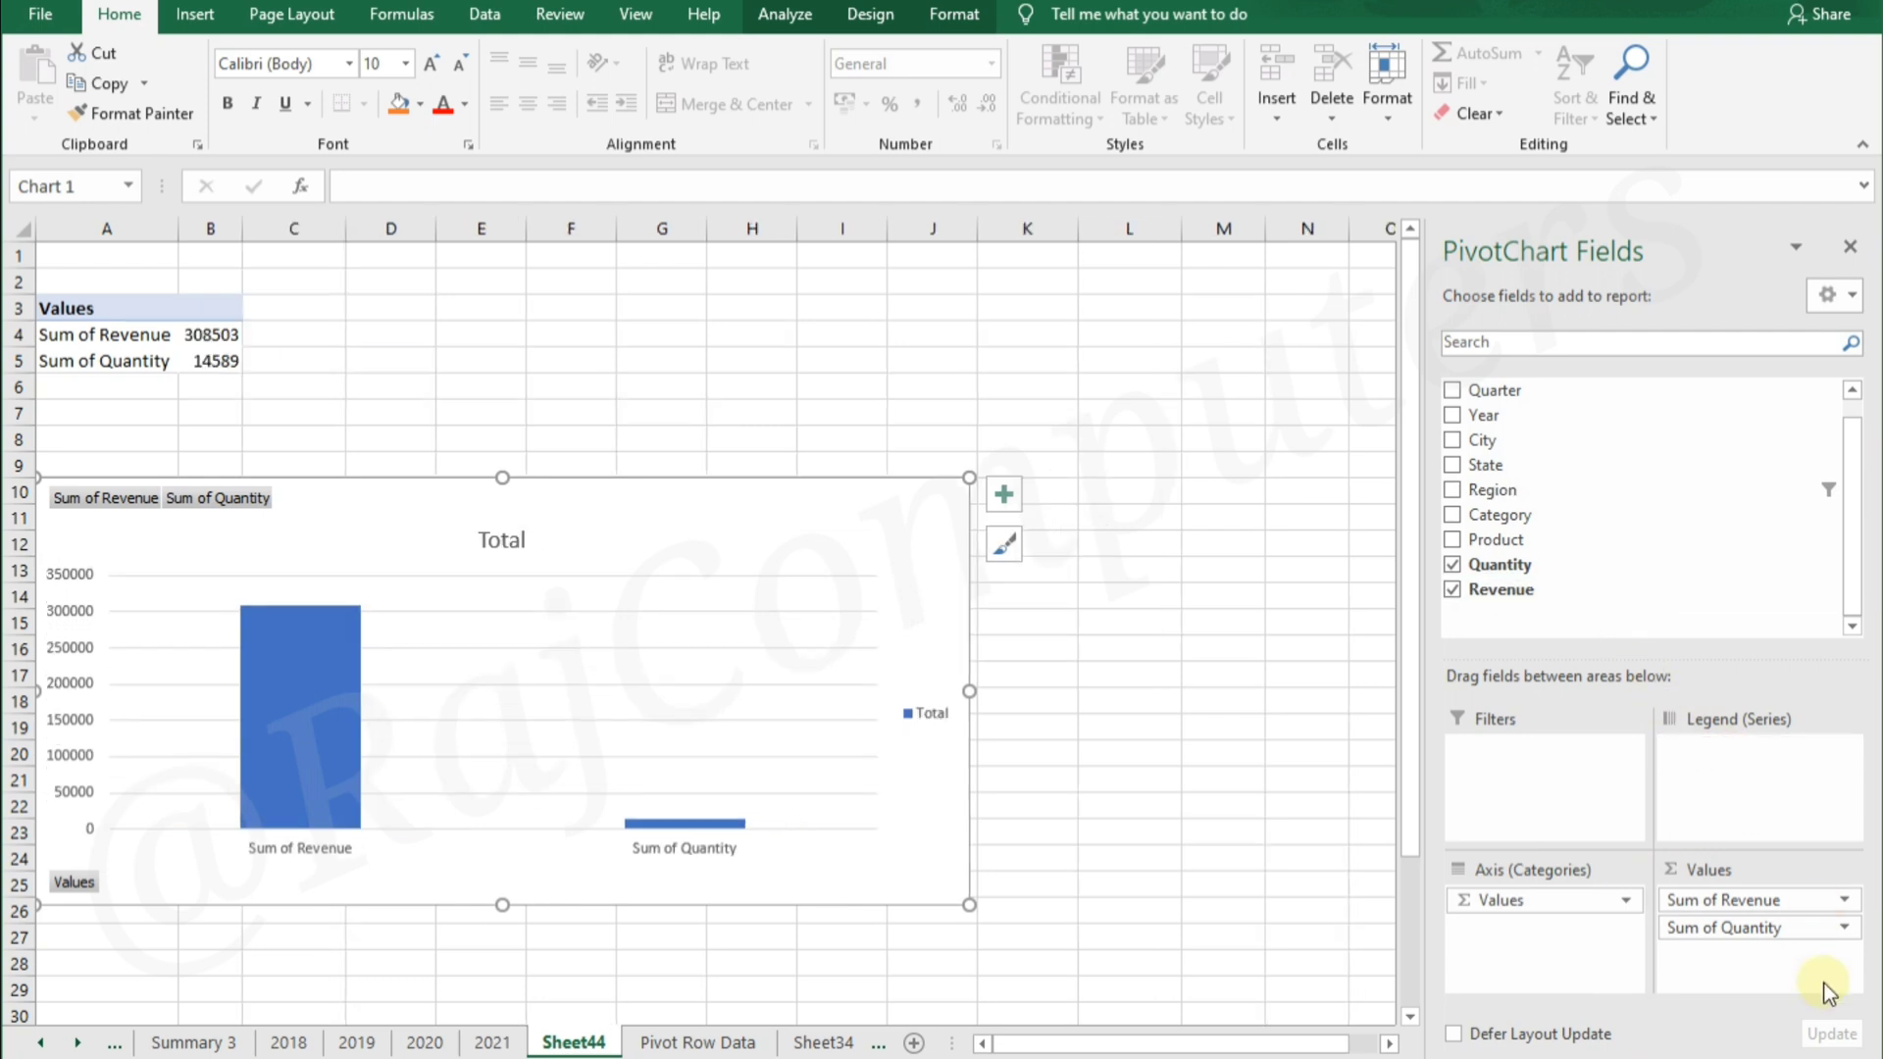
click(1785, 929)
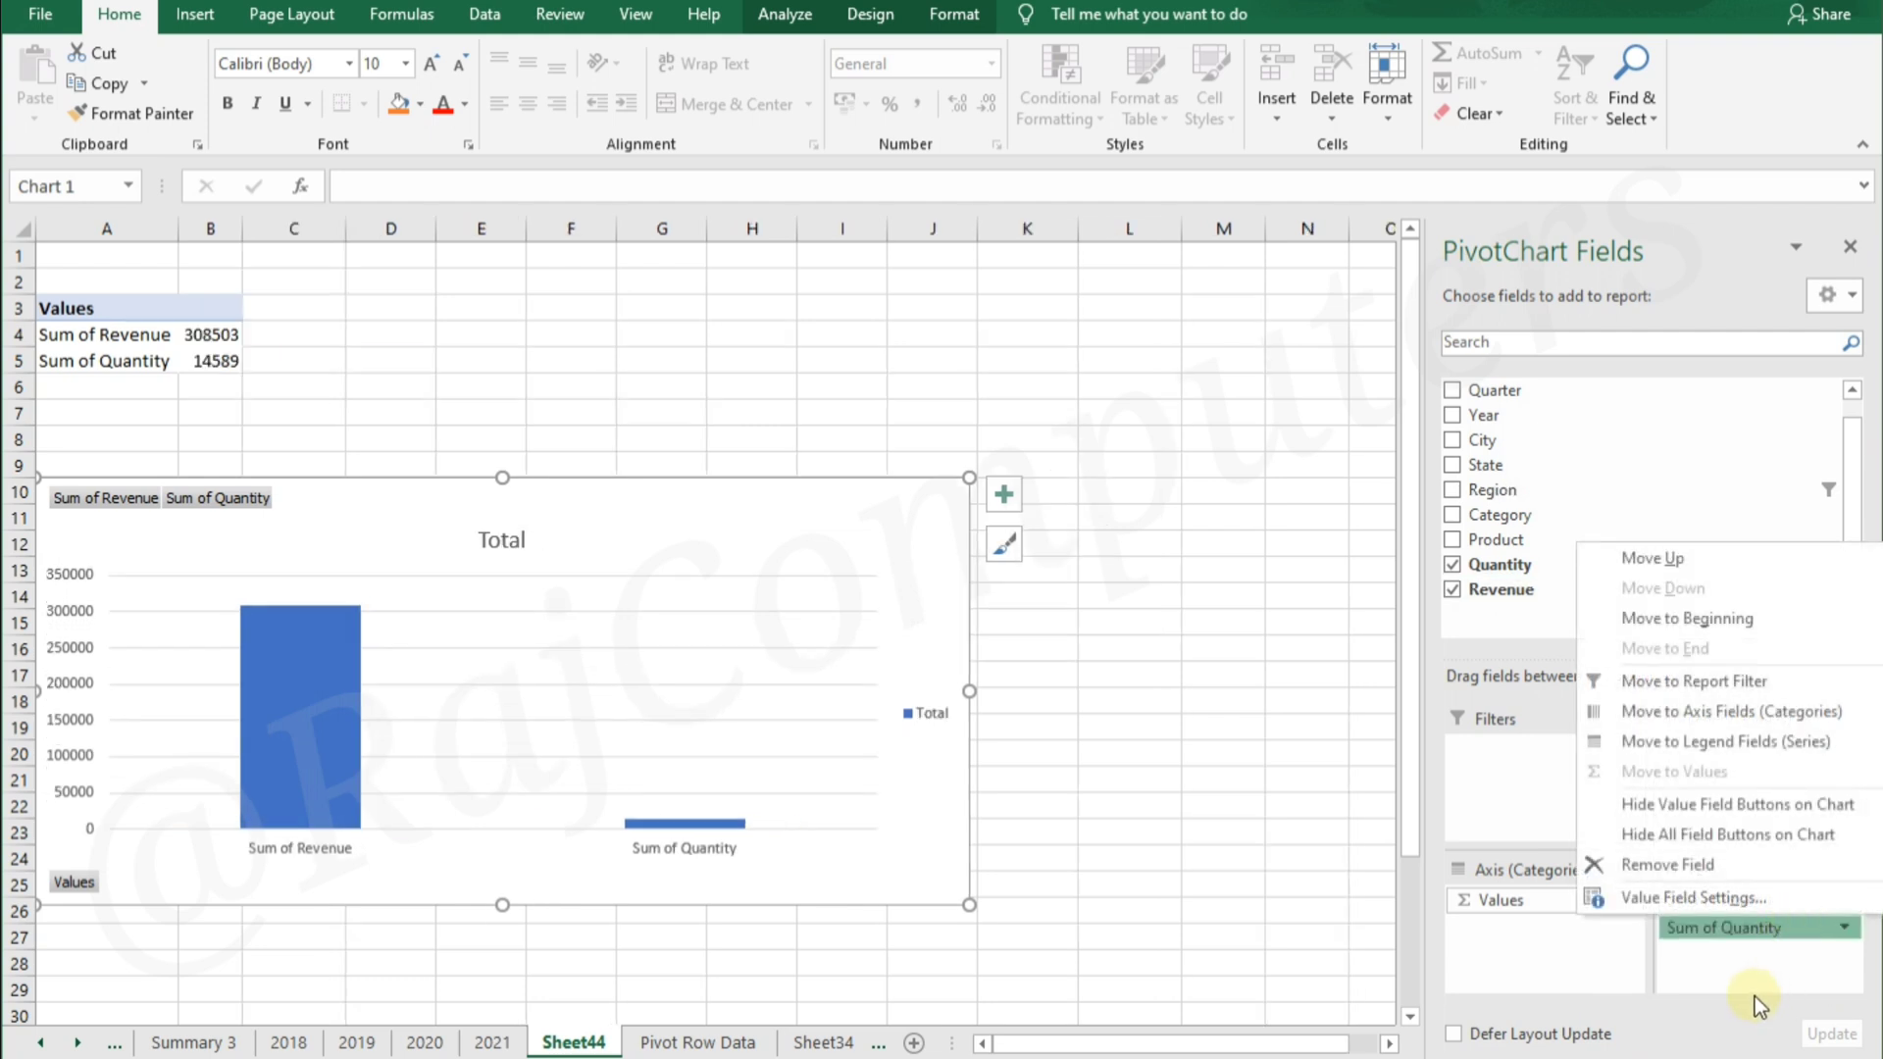
click(1354, 908)
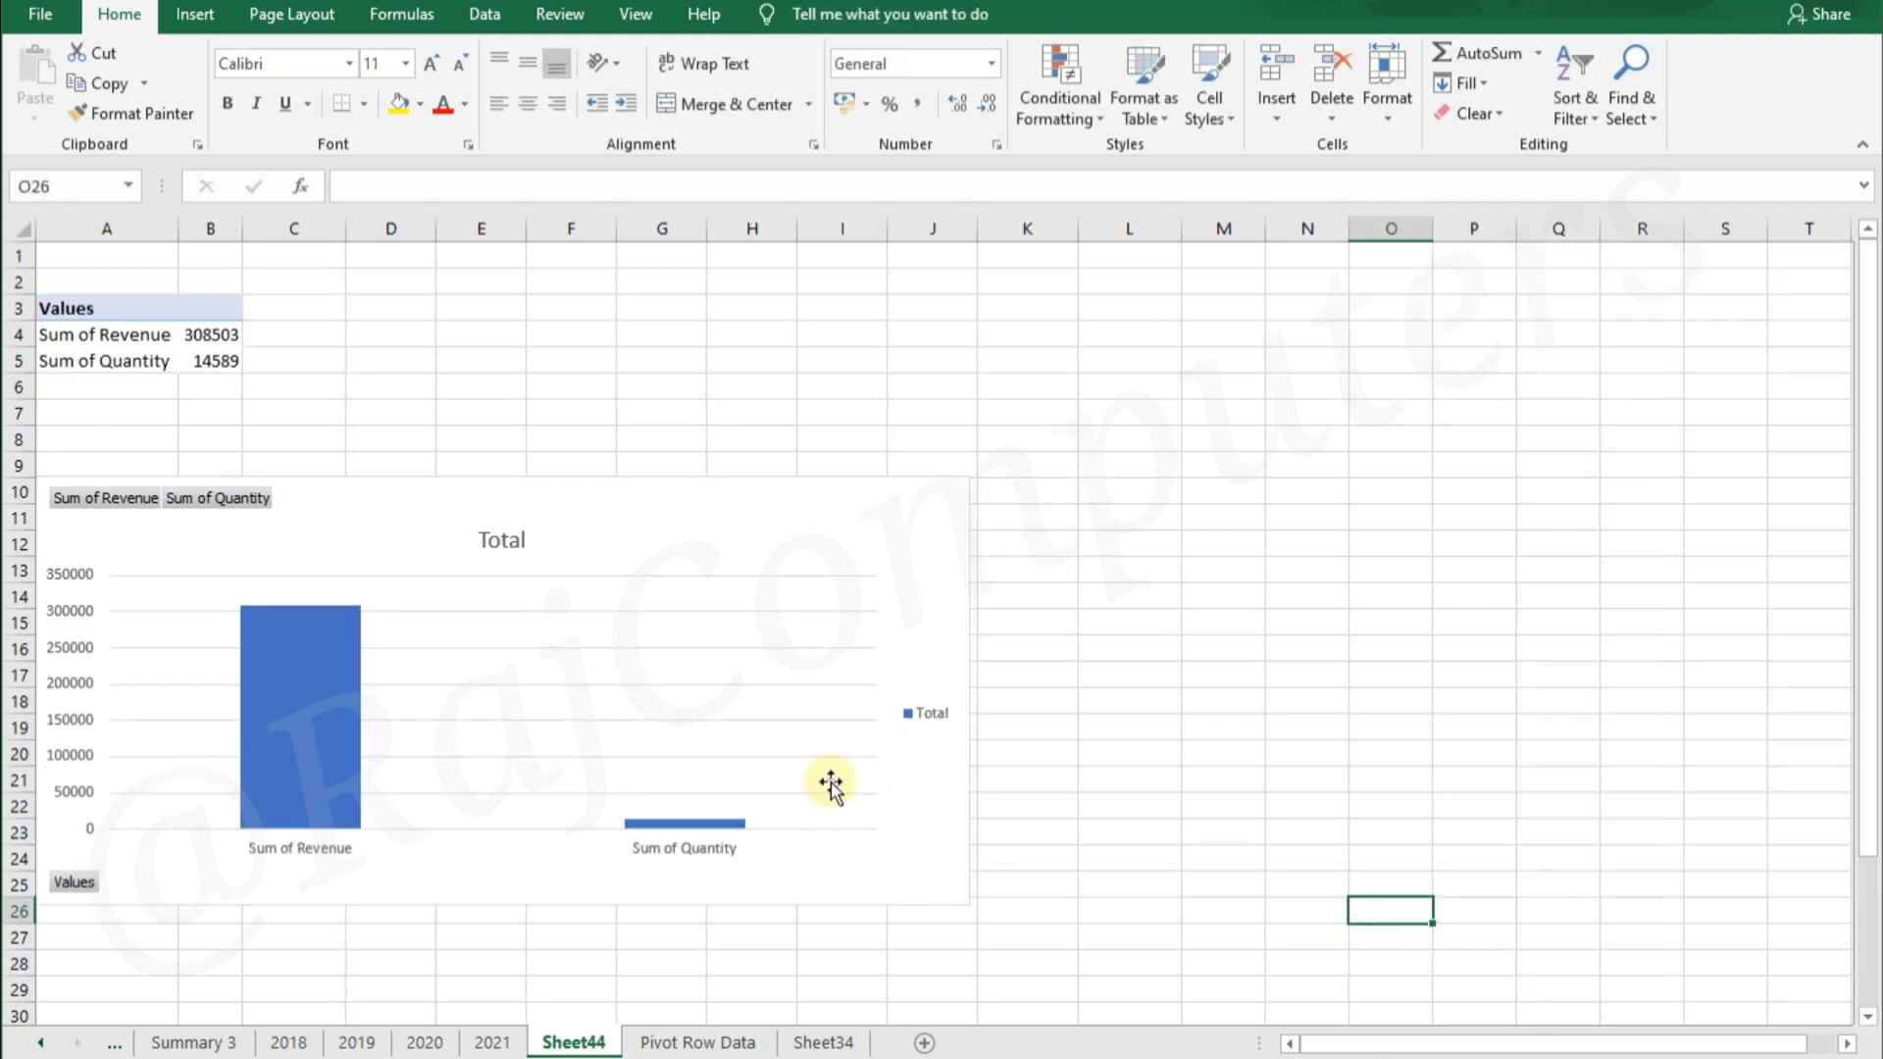
Add Year, Region and Quarter, in that order, to the PivotTable's columns
click(165, 341)
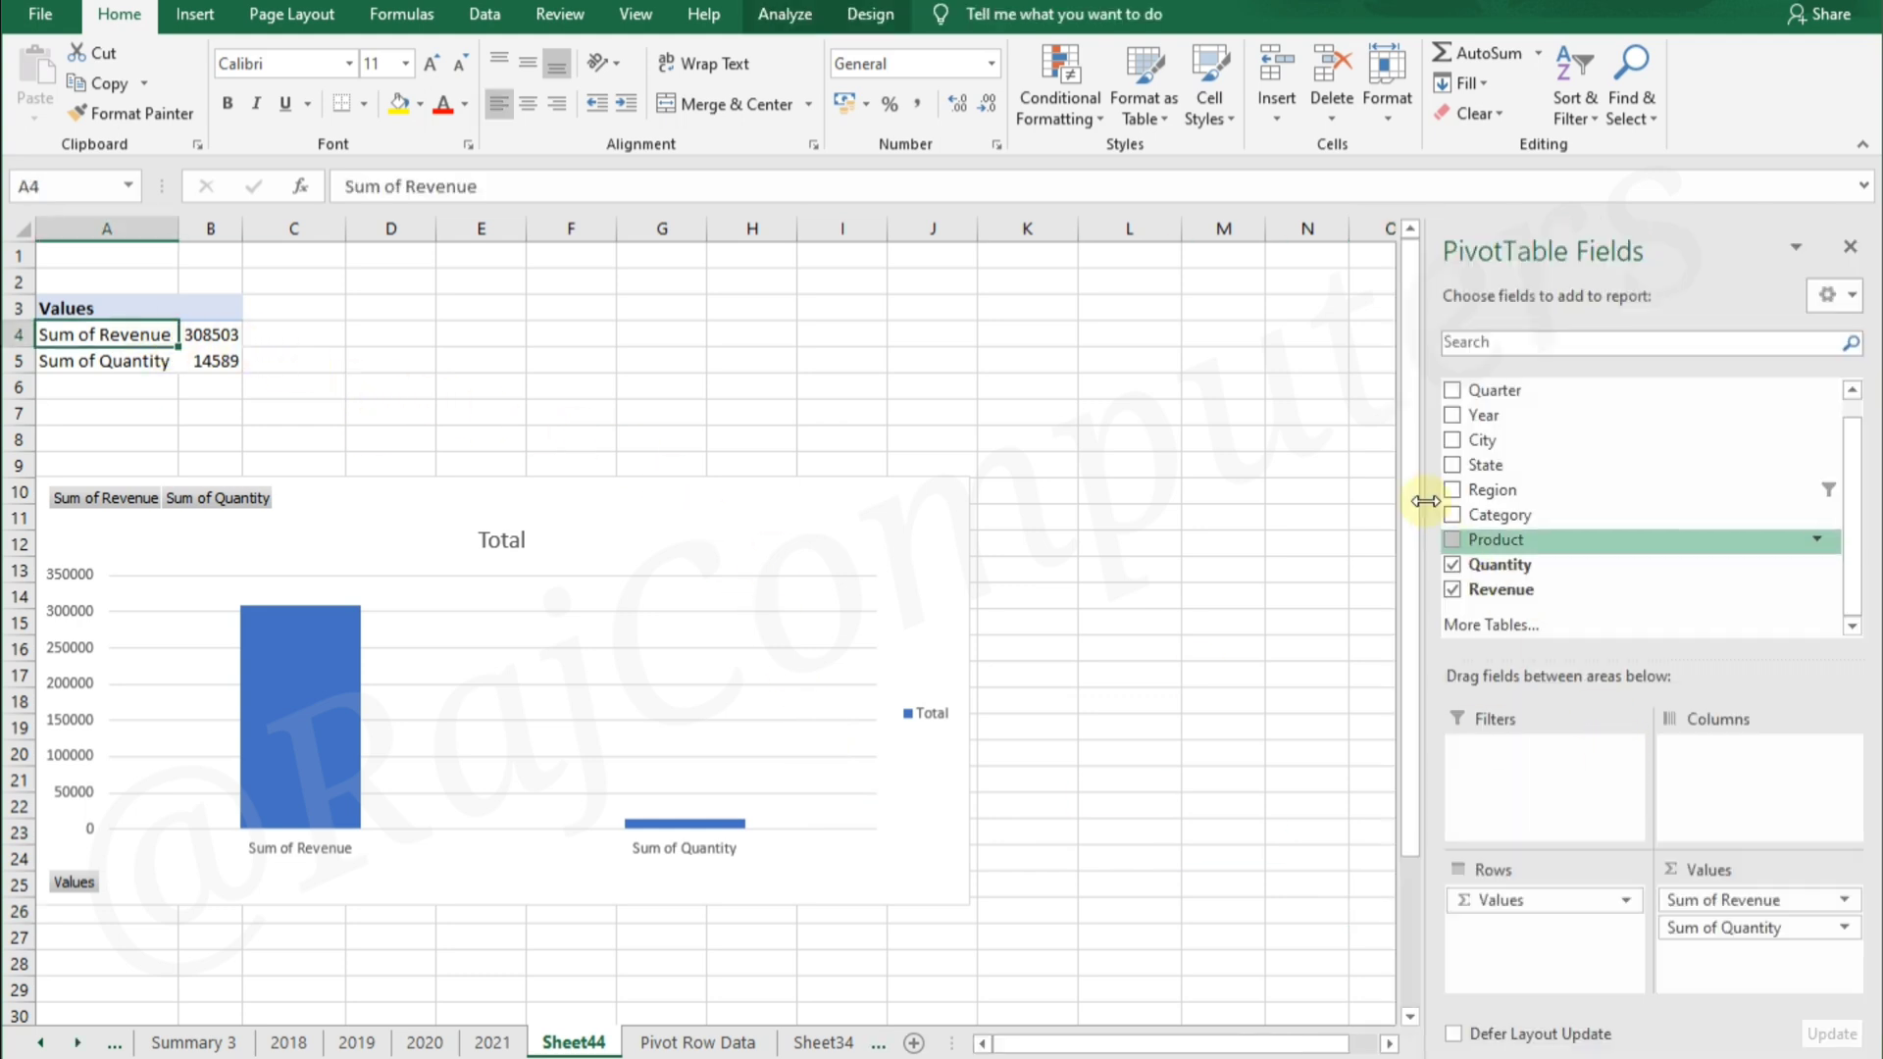
drag(1504, 422, 1716, 751)
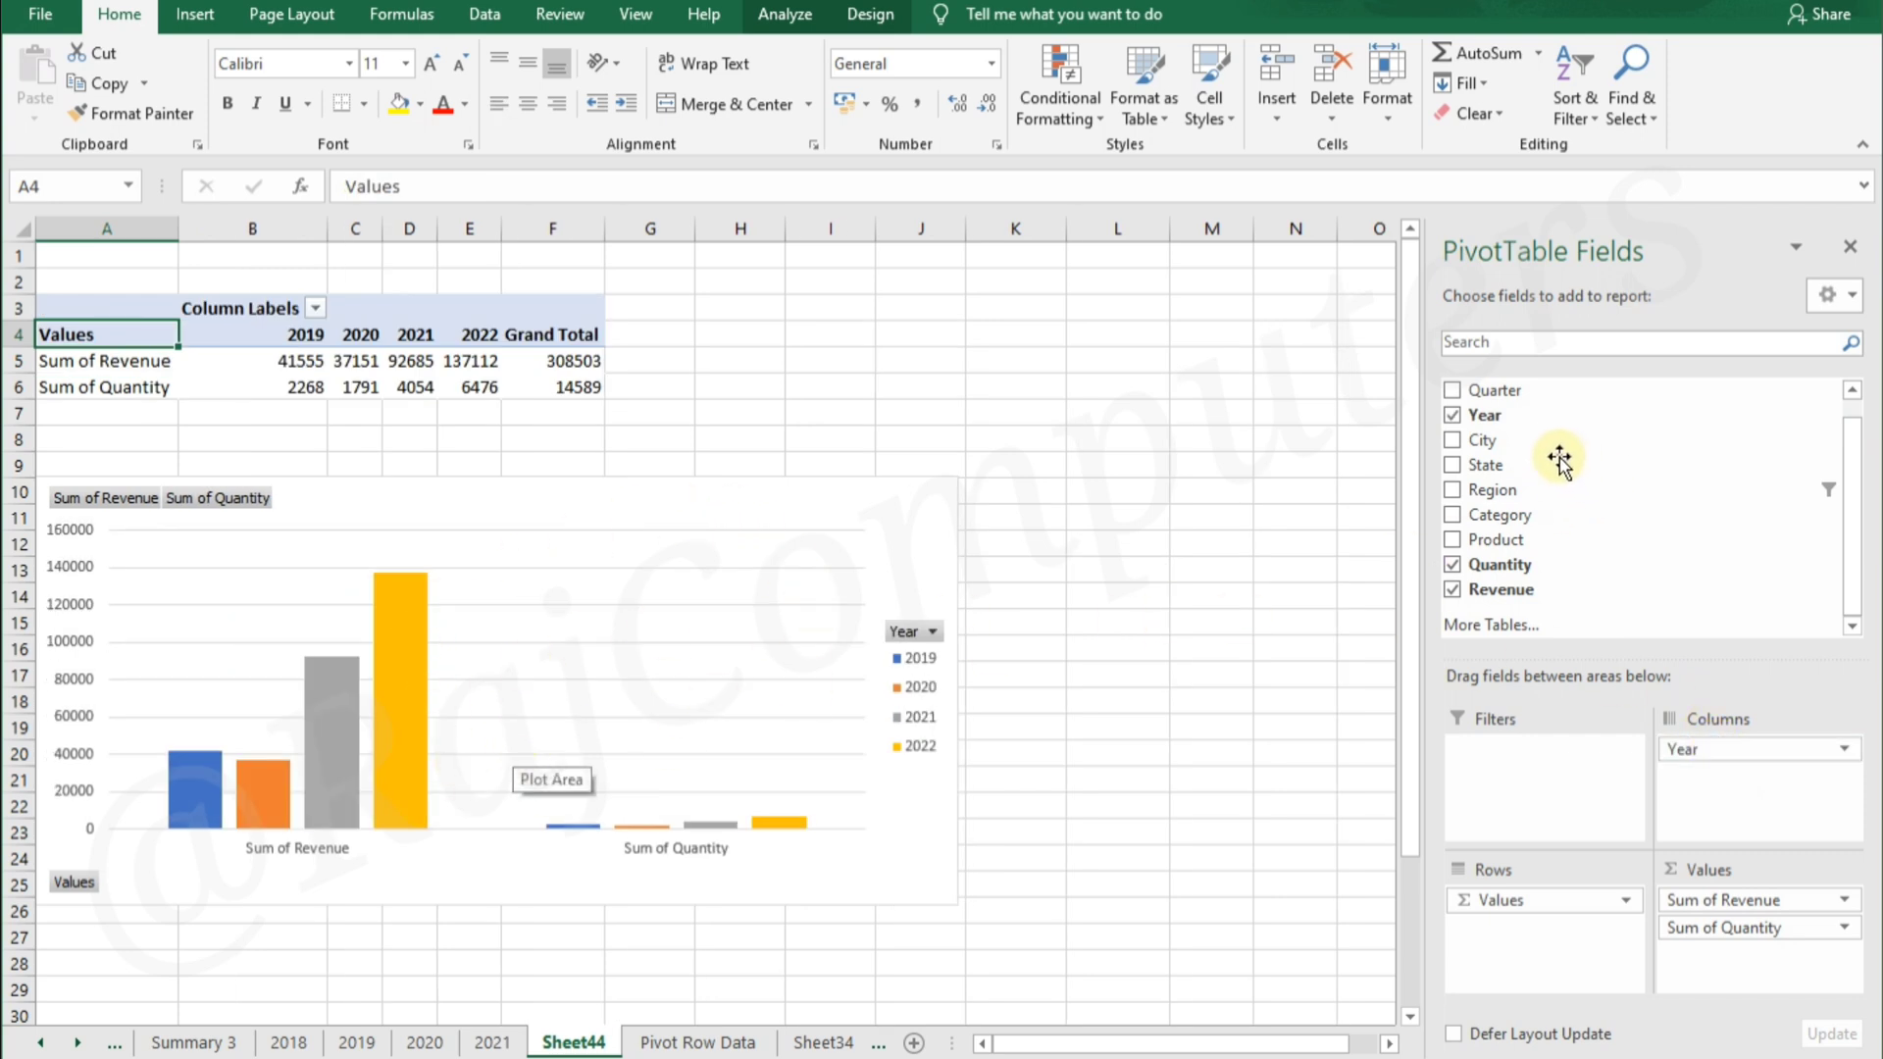
drag(1513, 494, 1757, 779)
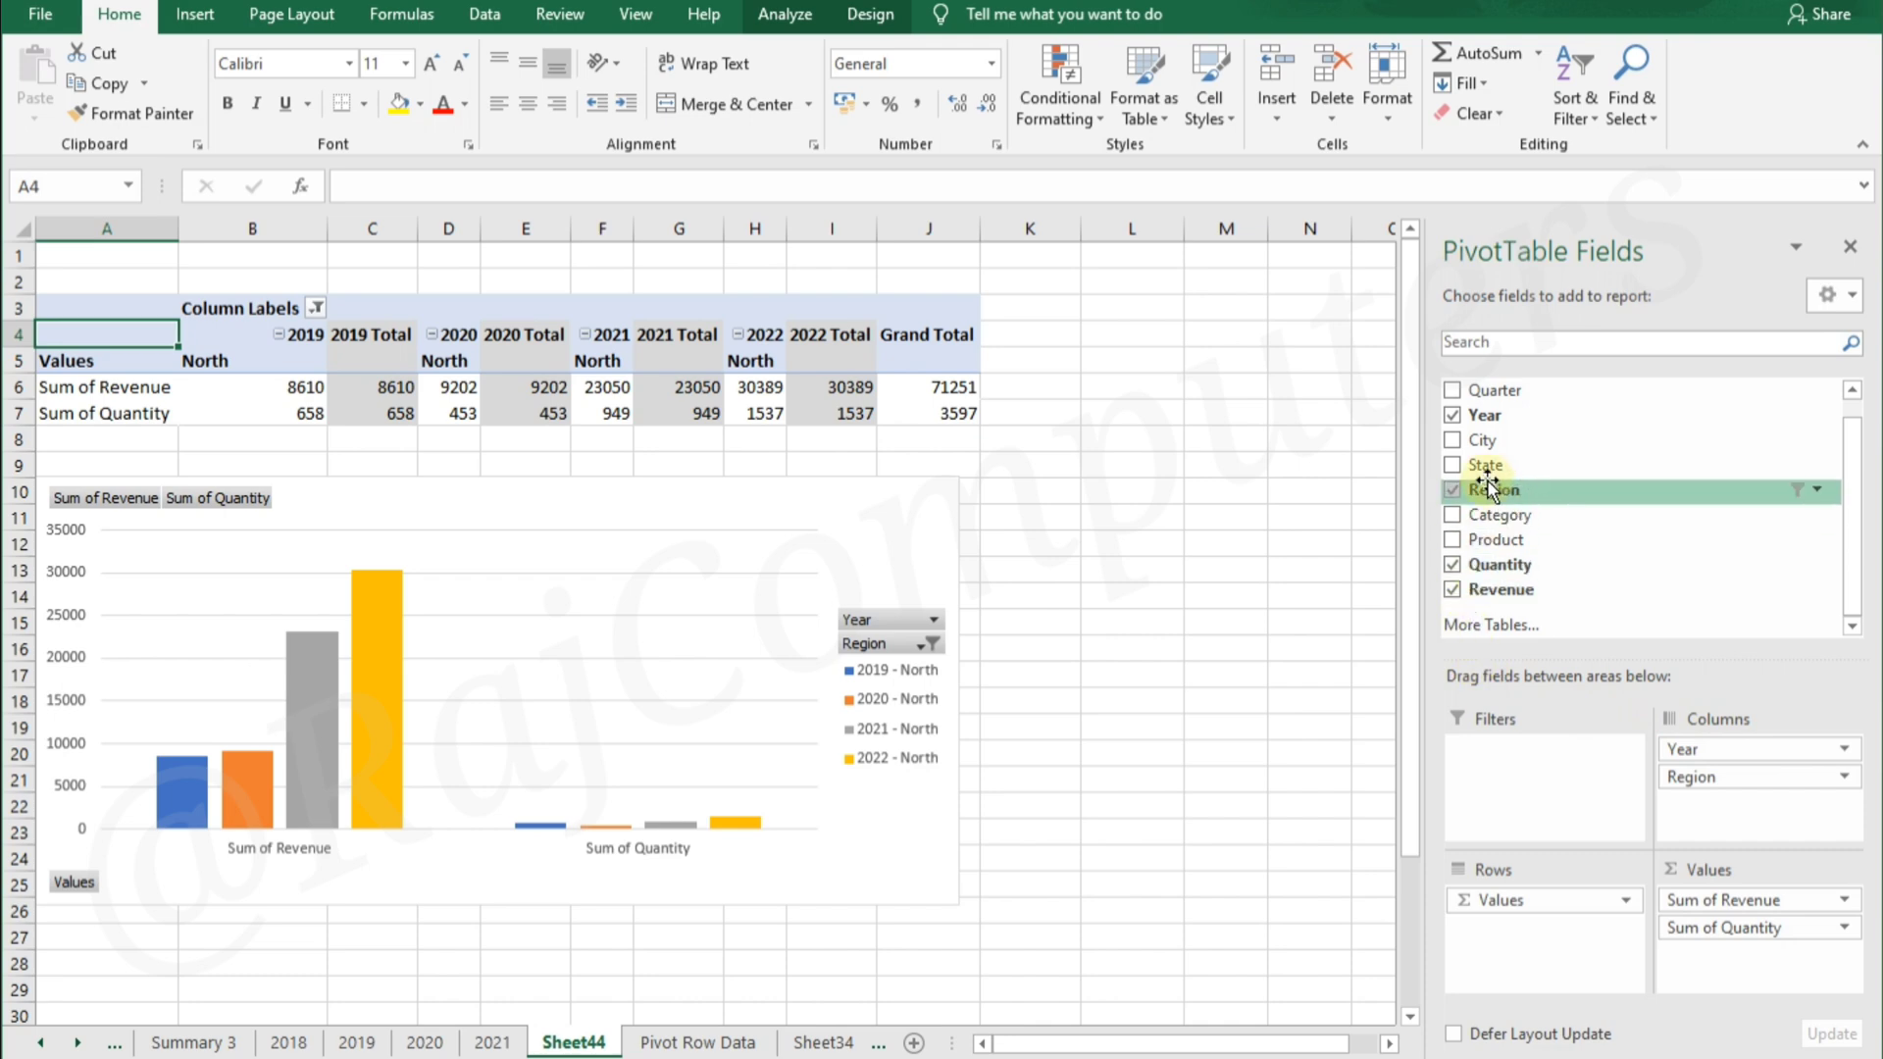
drag(1510, 397, 1740, 812)
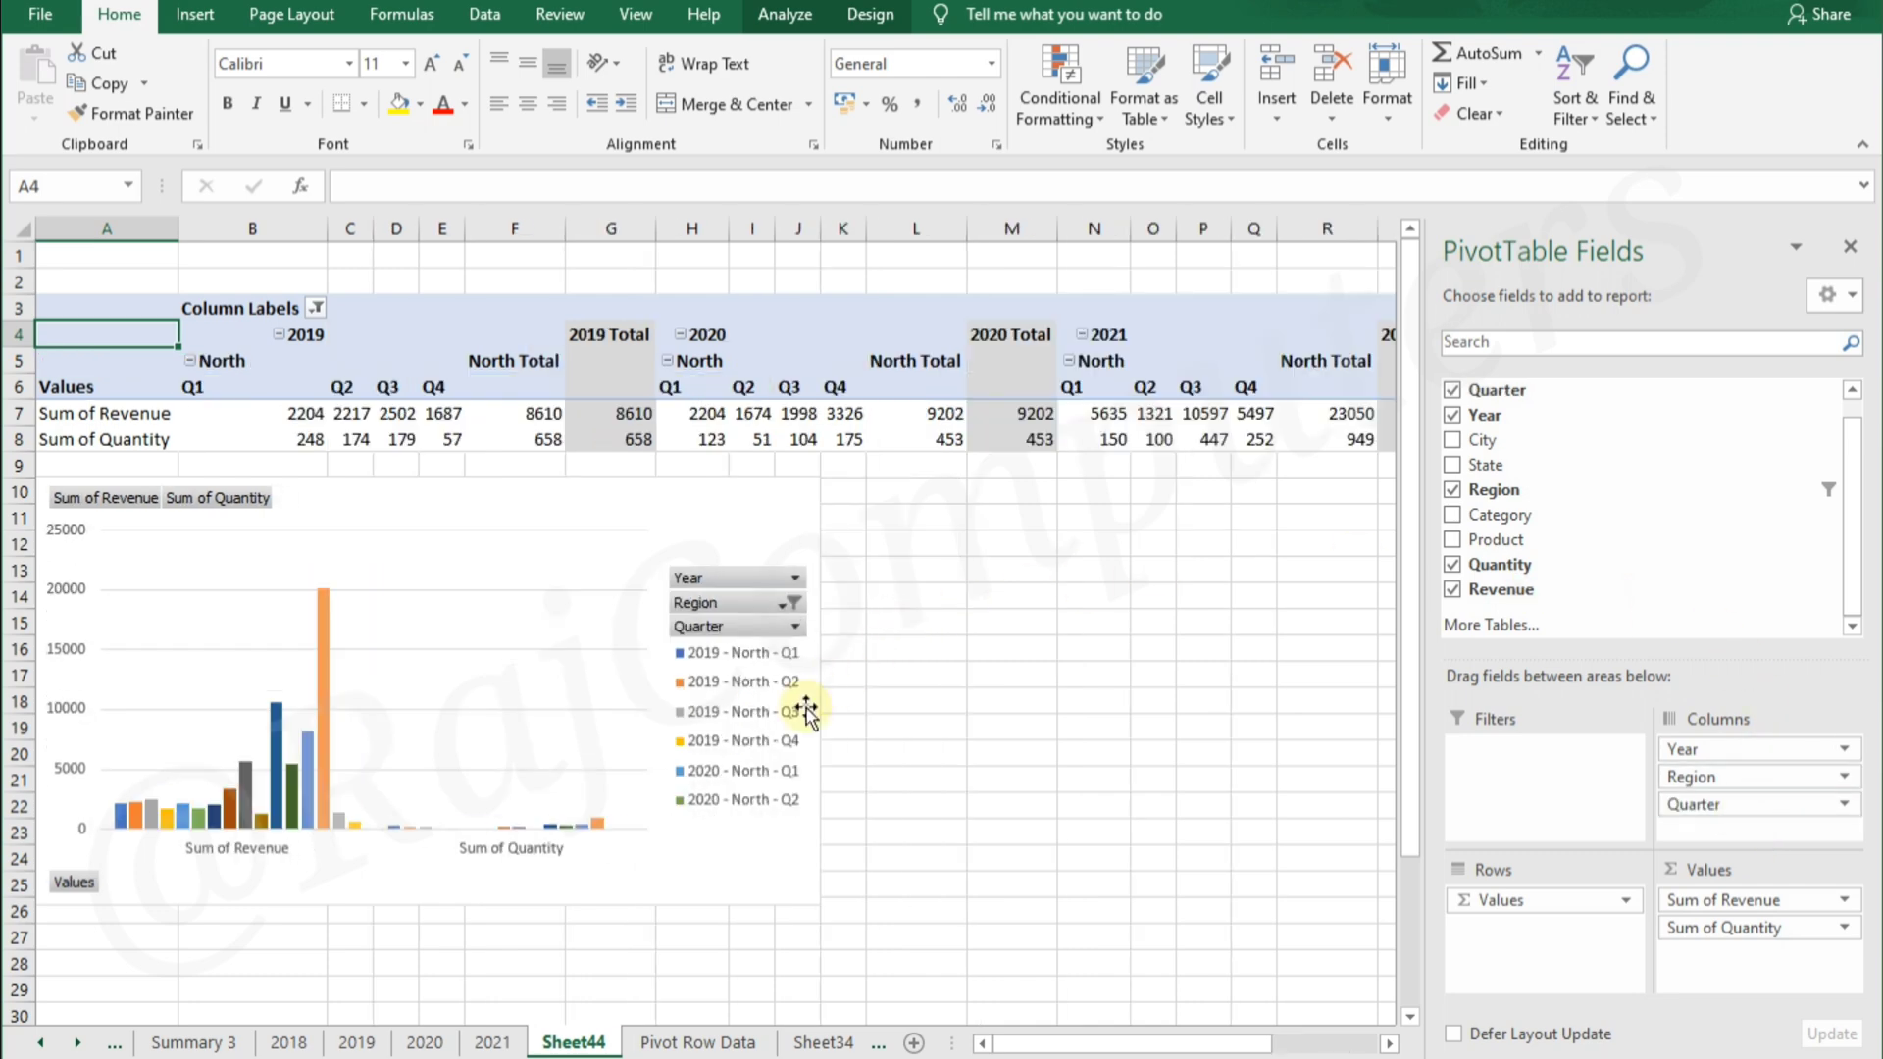
Enlarge the PivotChart so it extends to column L and down to row 26
click(710, 863)
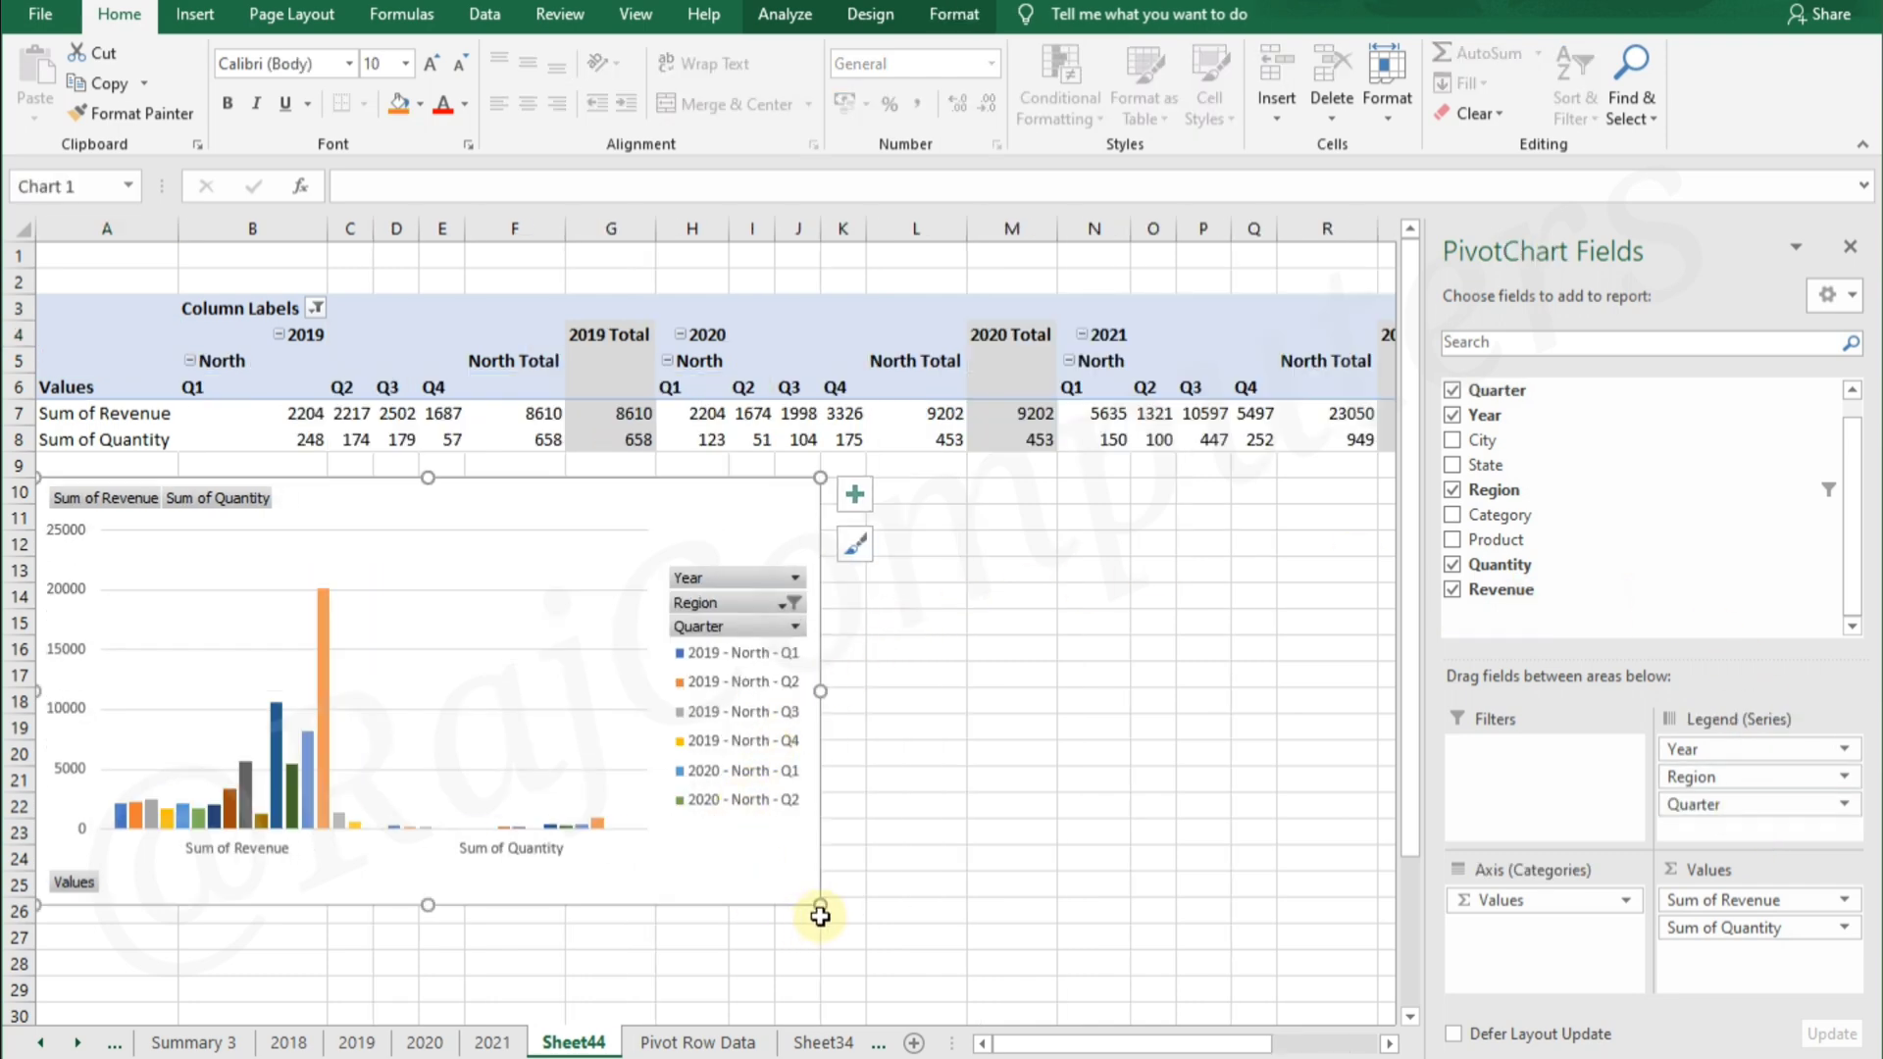
scroll(1009, 979, down, 5)
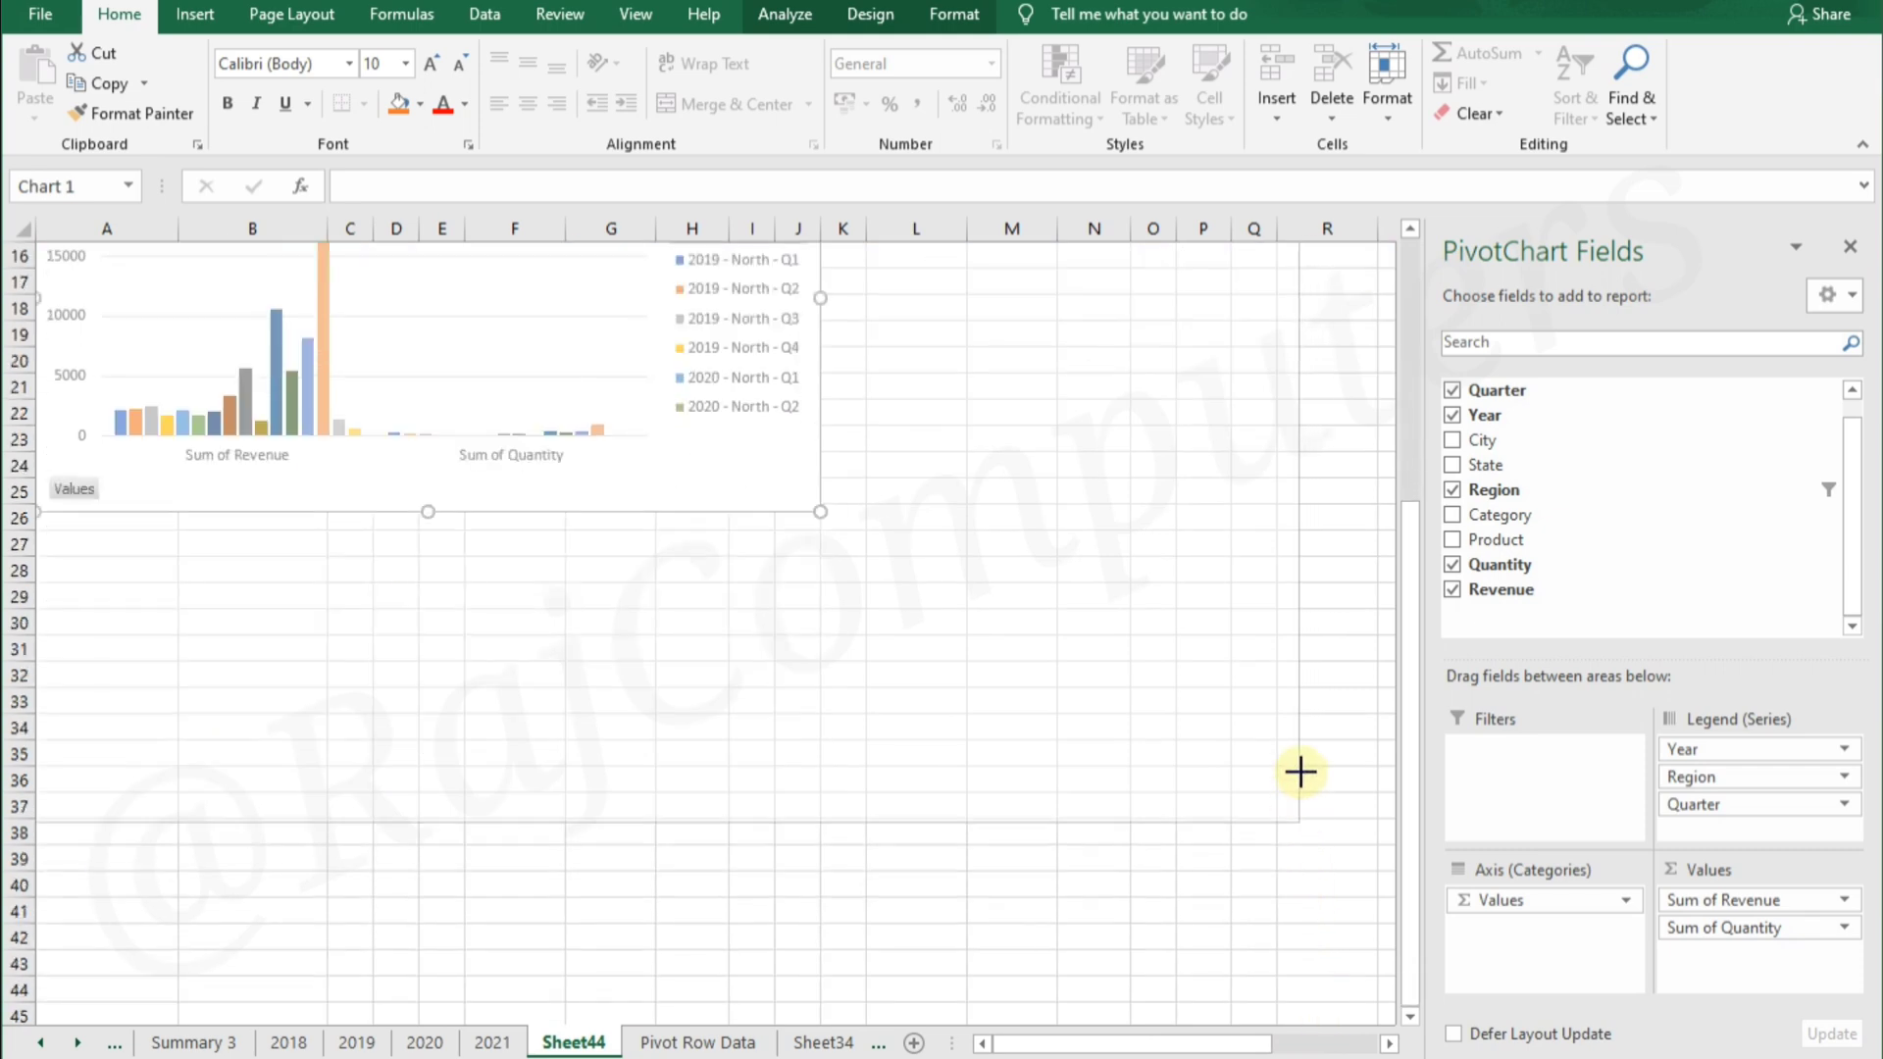
drag(1343, 604, 1343, 604)
drag(1412, 685, 1422, 432)
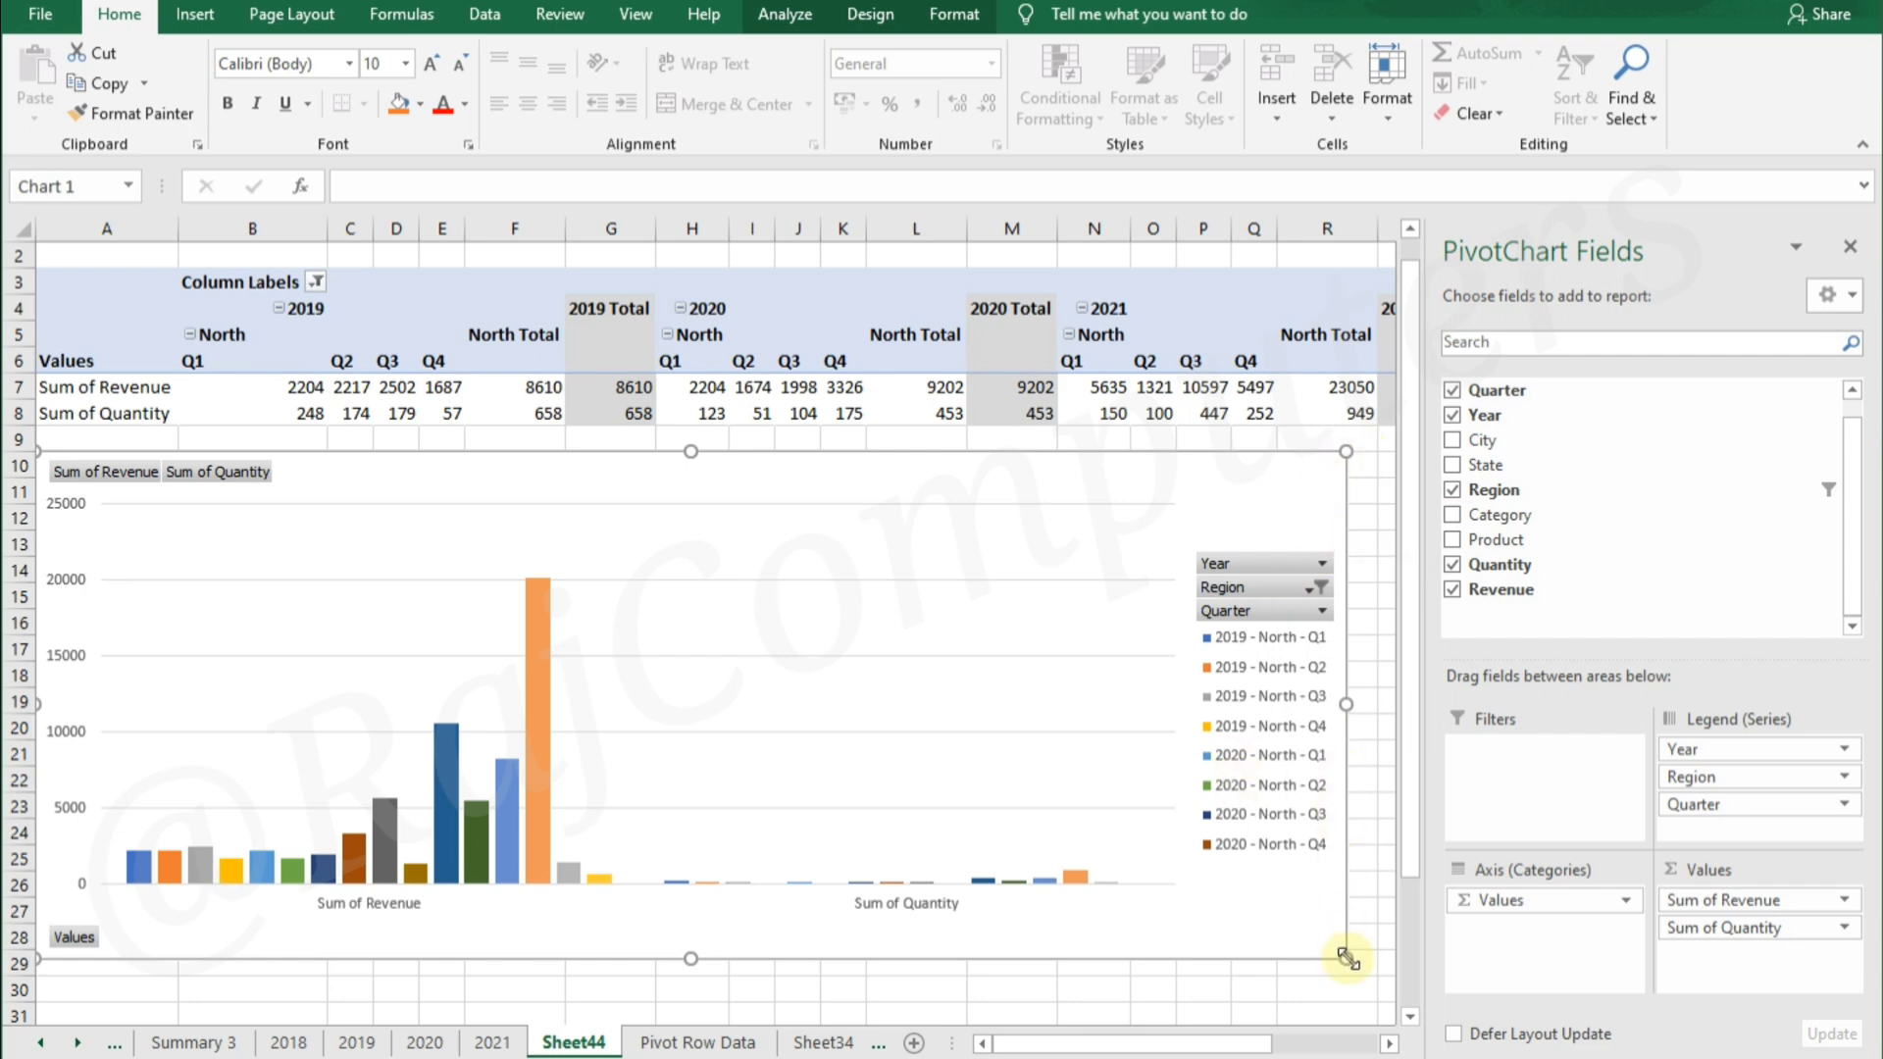
drag(1346, 959, 965, 911)
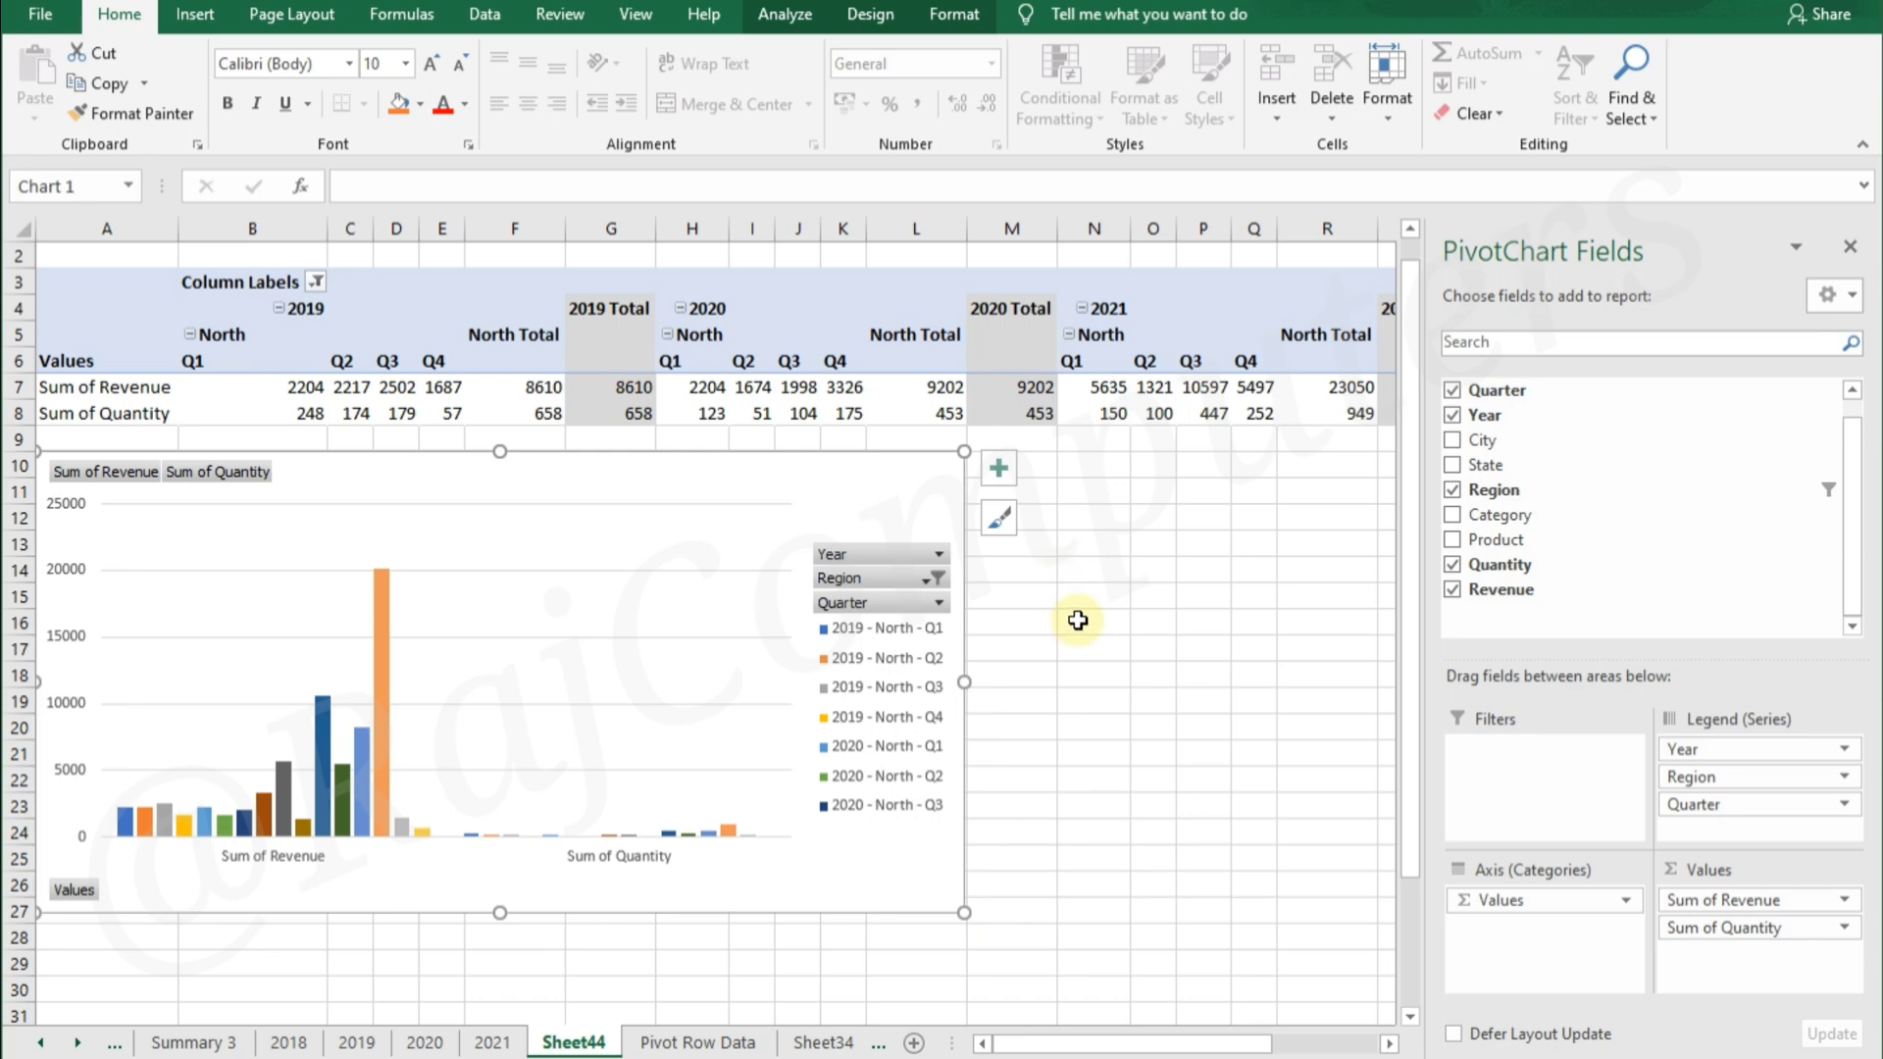
Insert slicers for Year and Region and place them side by side to the right of the chart
click(785, 15)
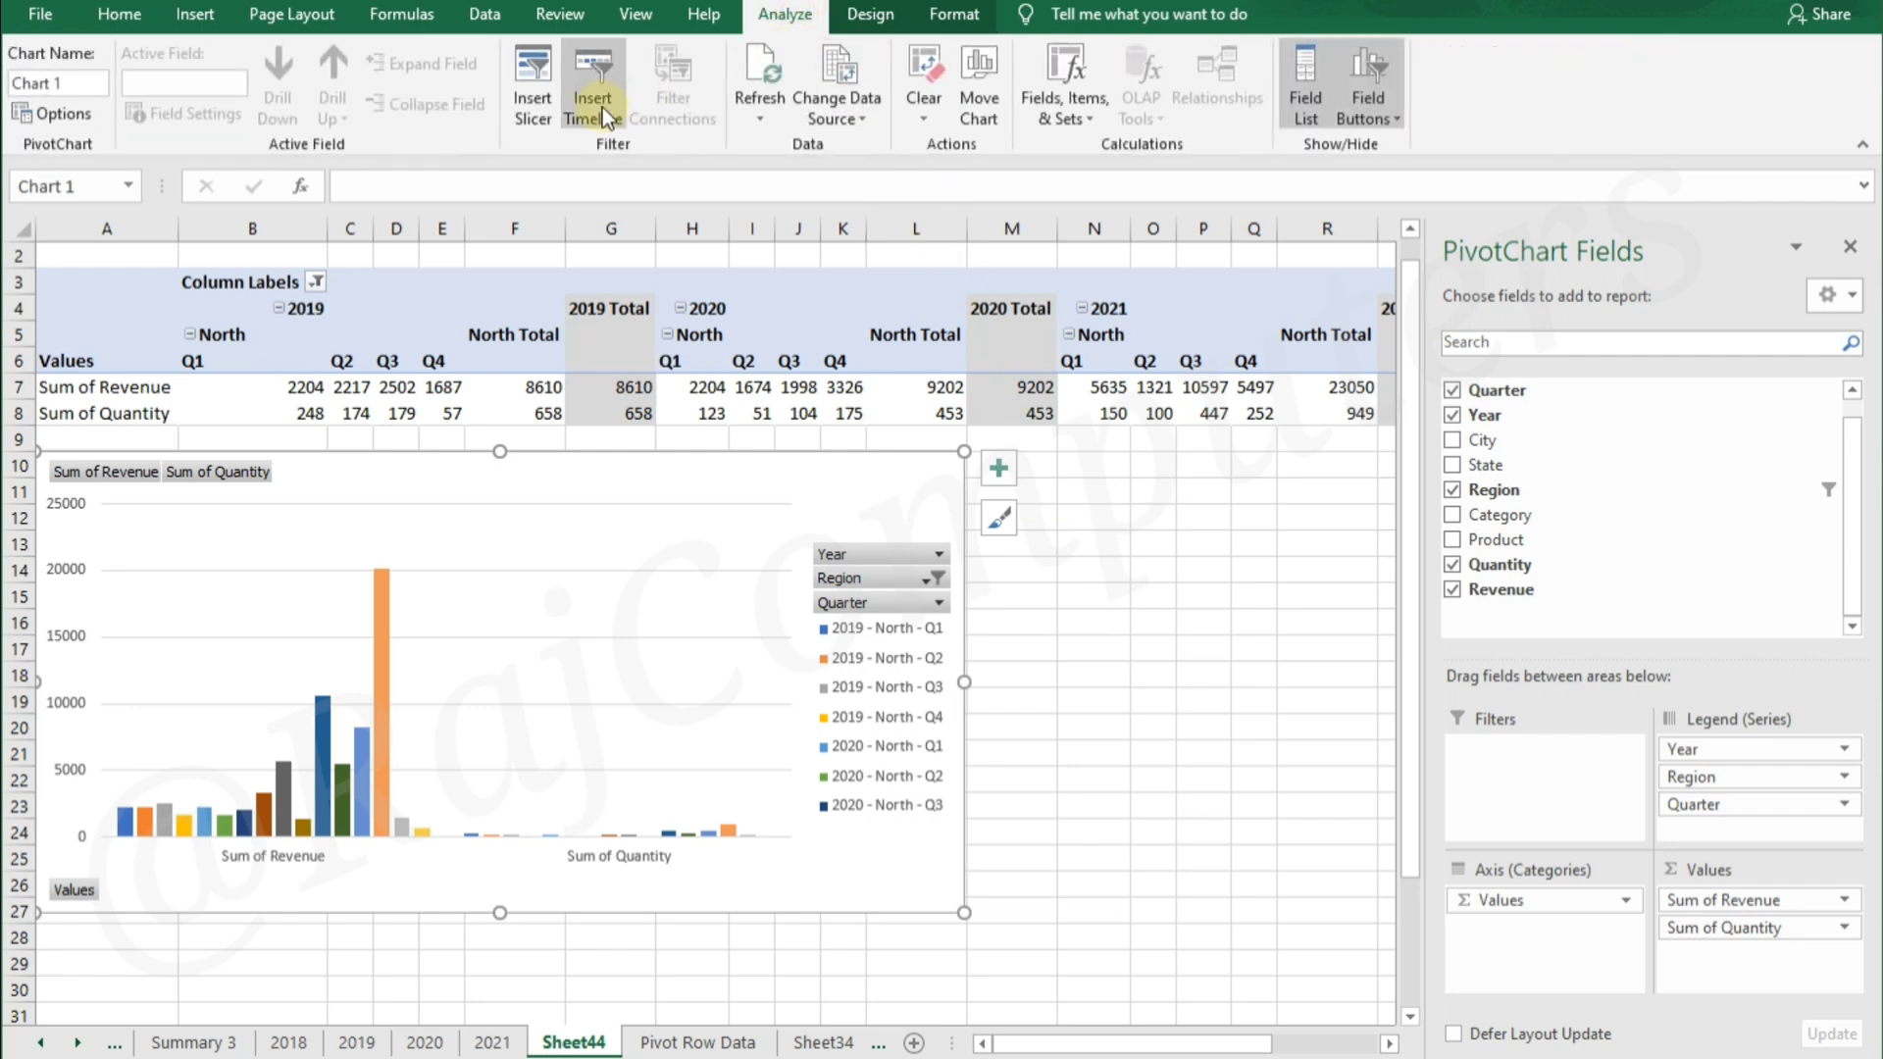
click(539, 74)
drag(1006, 265, 1175, 459)
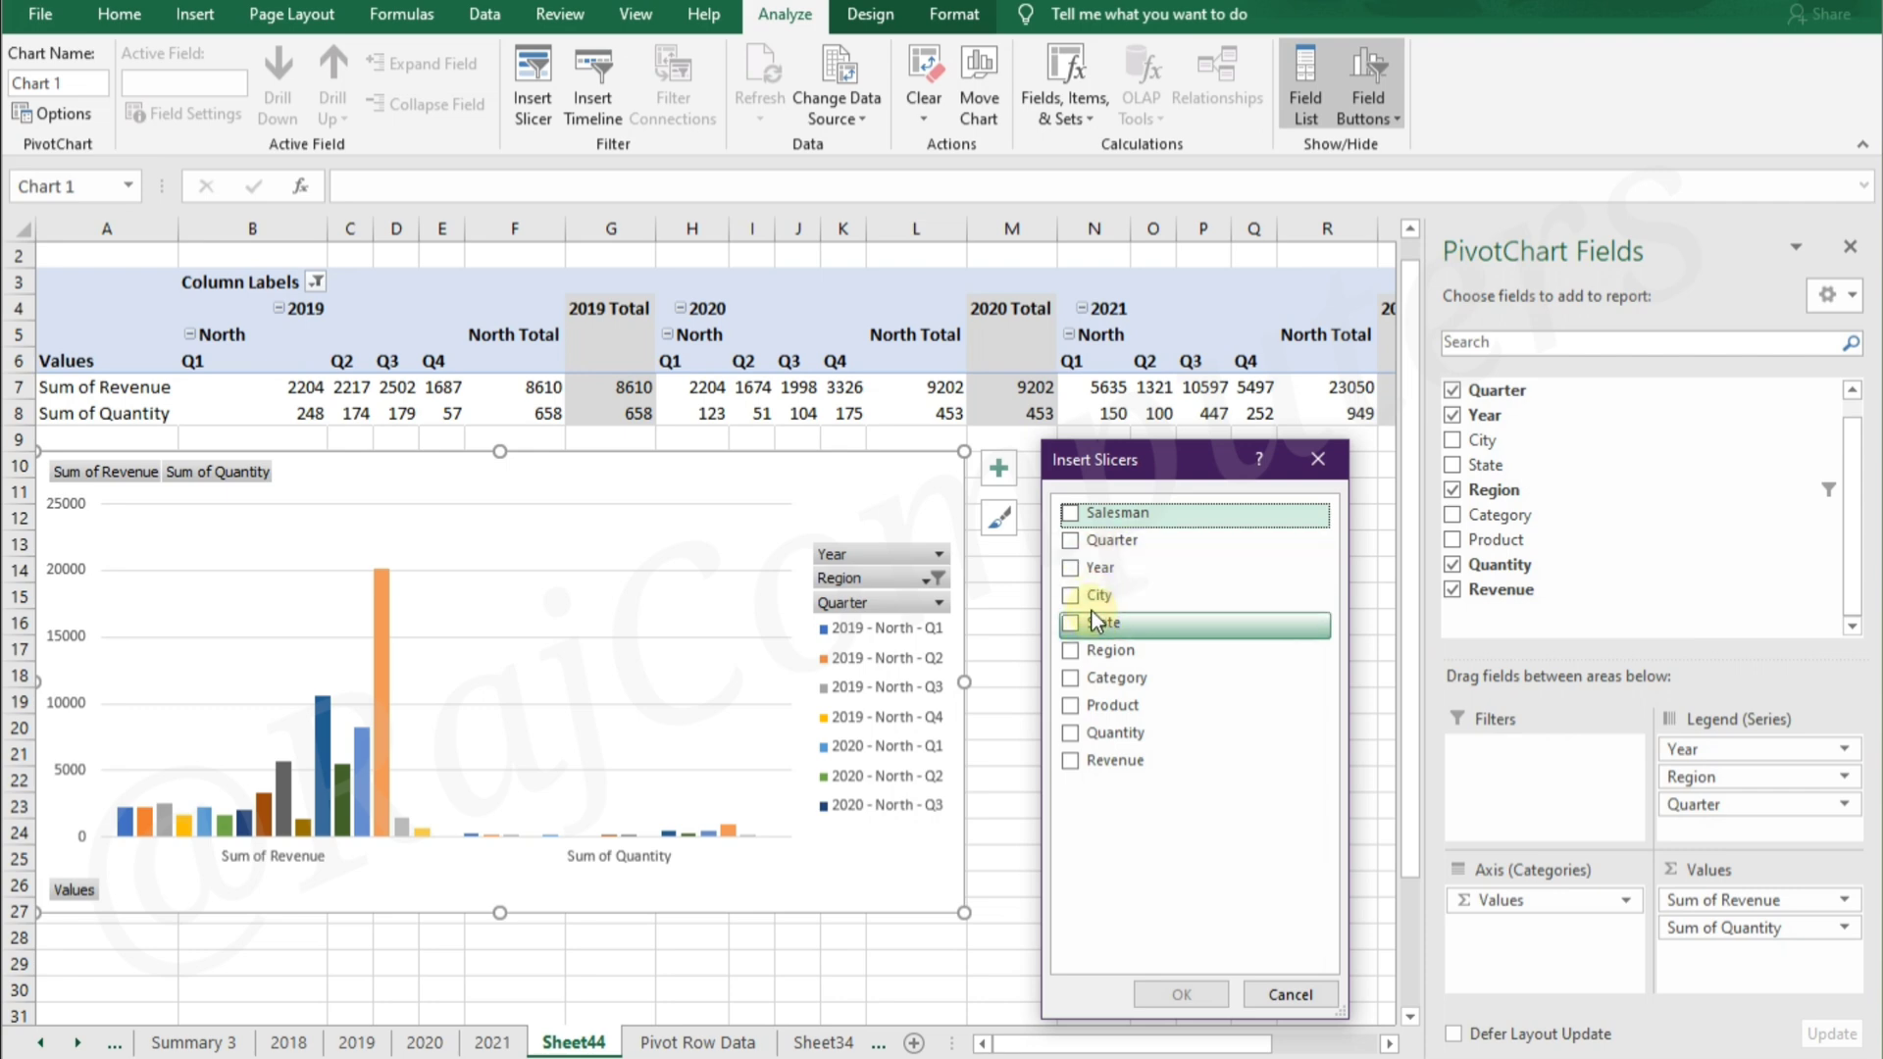
click(1070, 566)
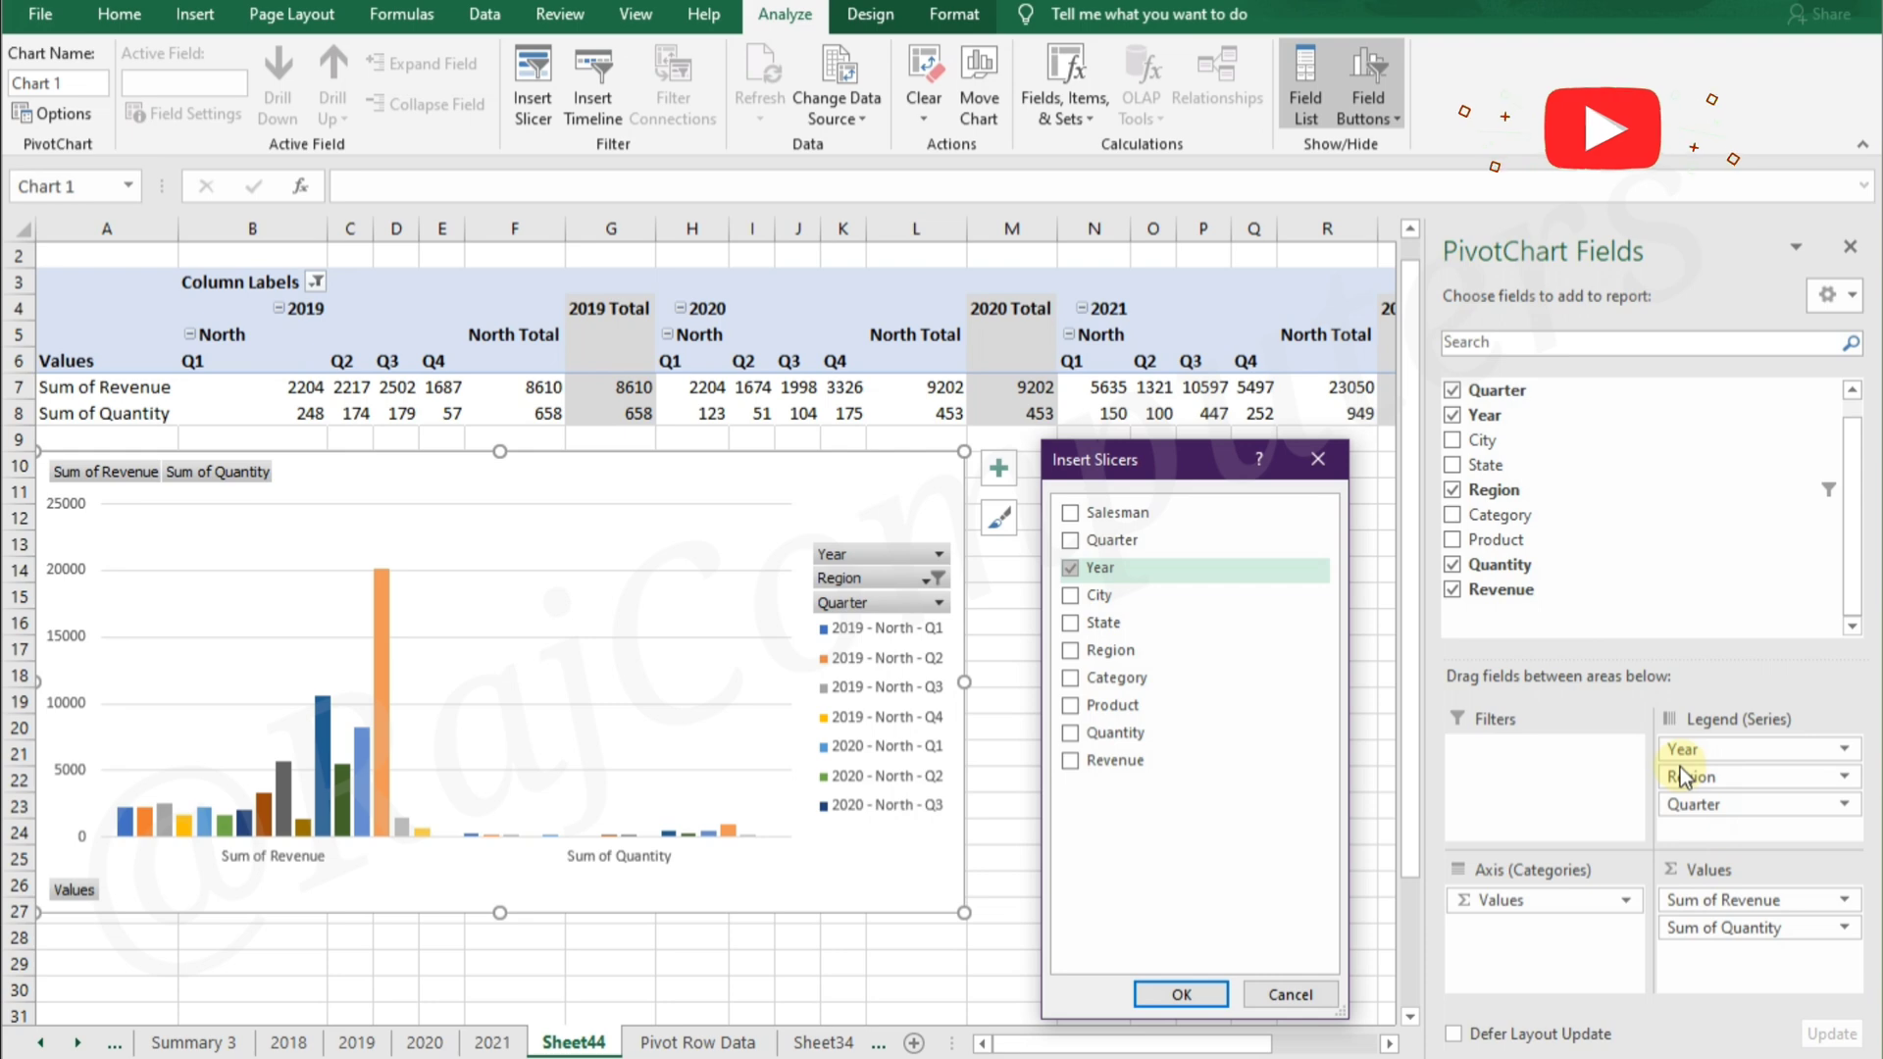
click(1070, 650)
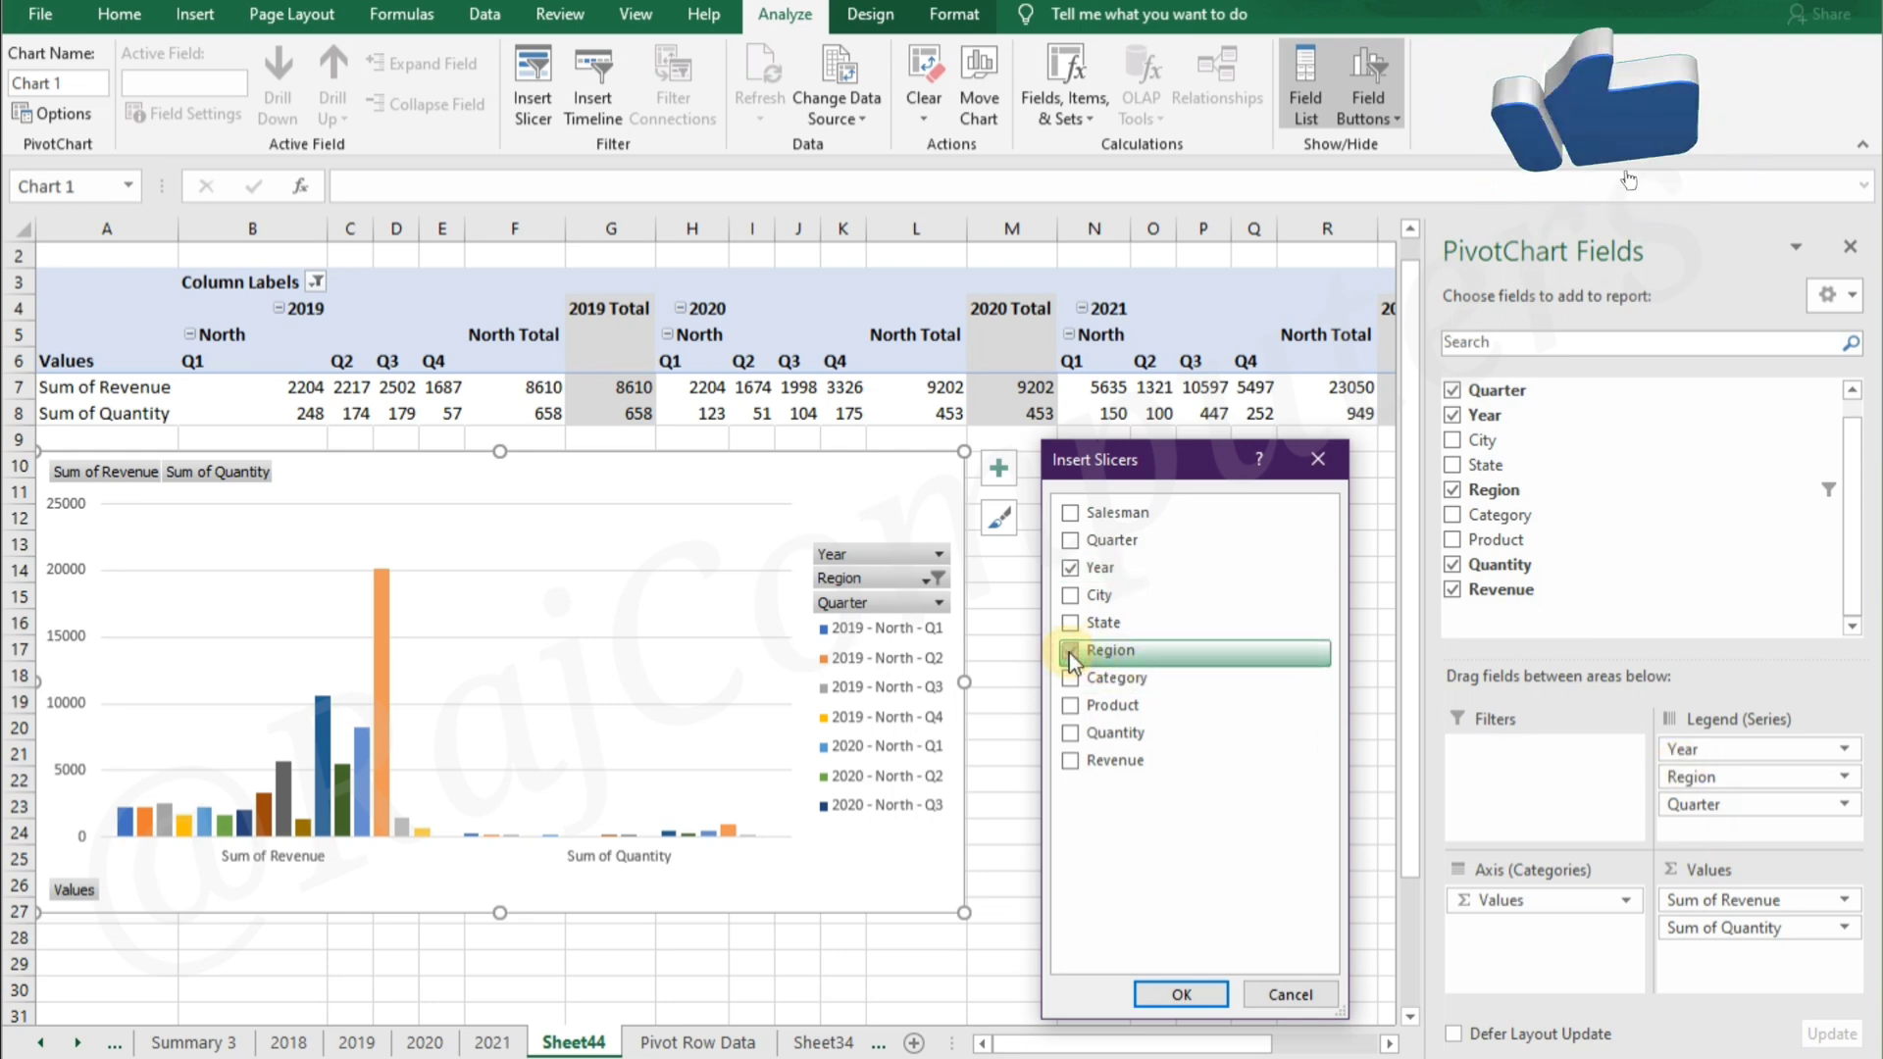
click(1181, 993)
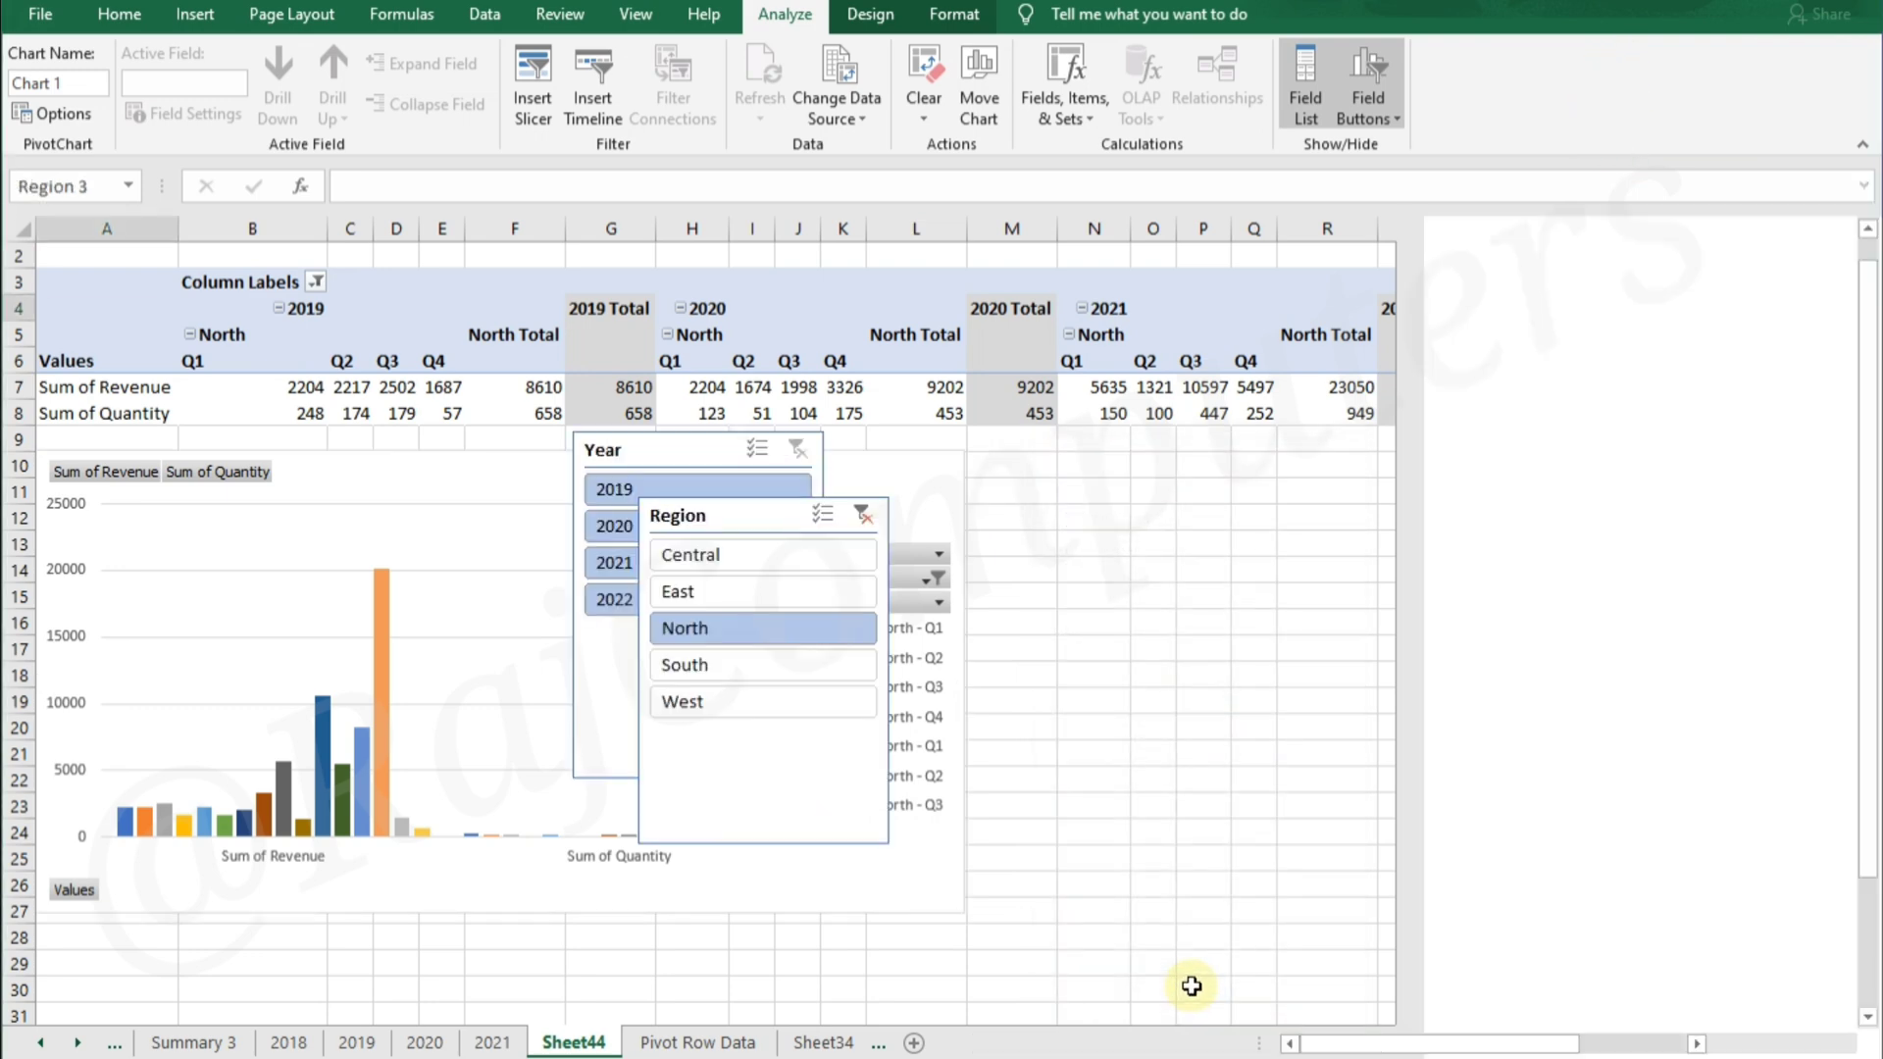
drag(771, 514, 1591, 467)
drag(665, 447, 1288, 464)
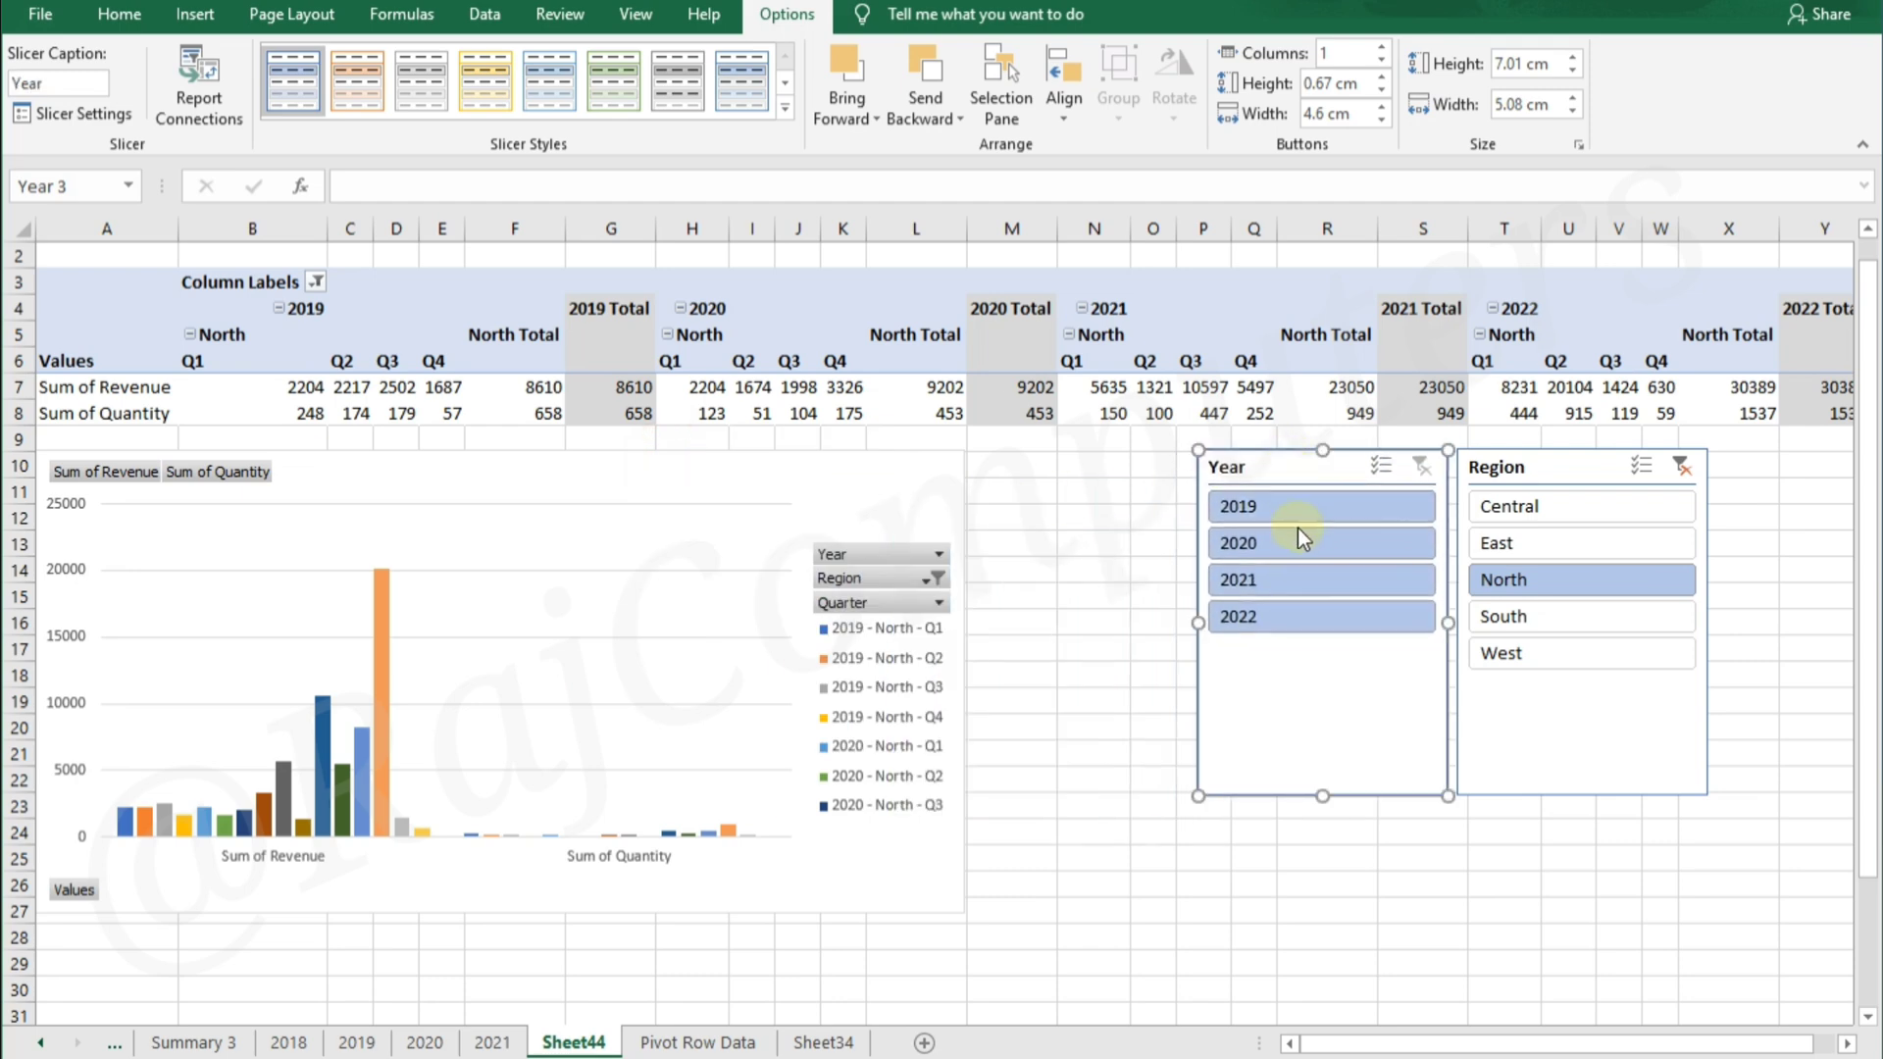
Filter the slicers to year 2019 and region East, and check which reports the Year slicer is connected to
click(1298, 509)
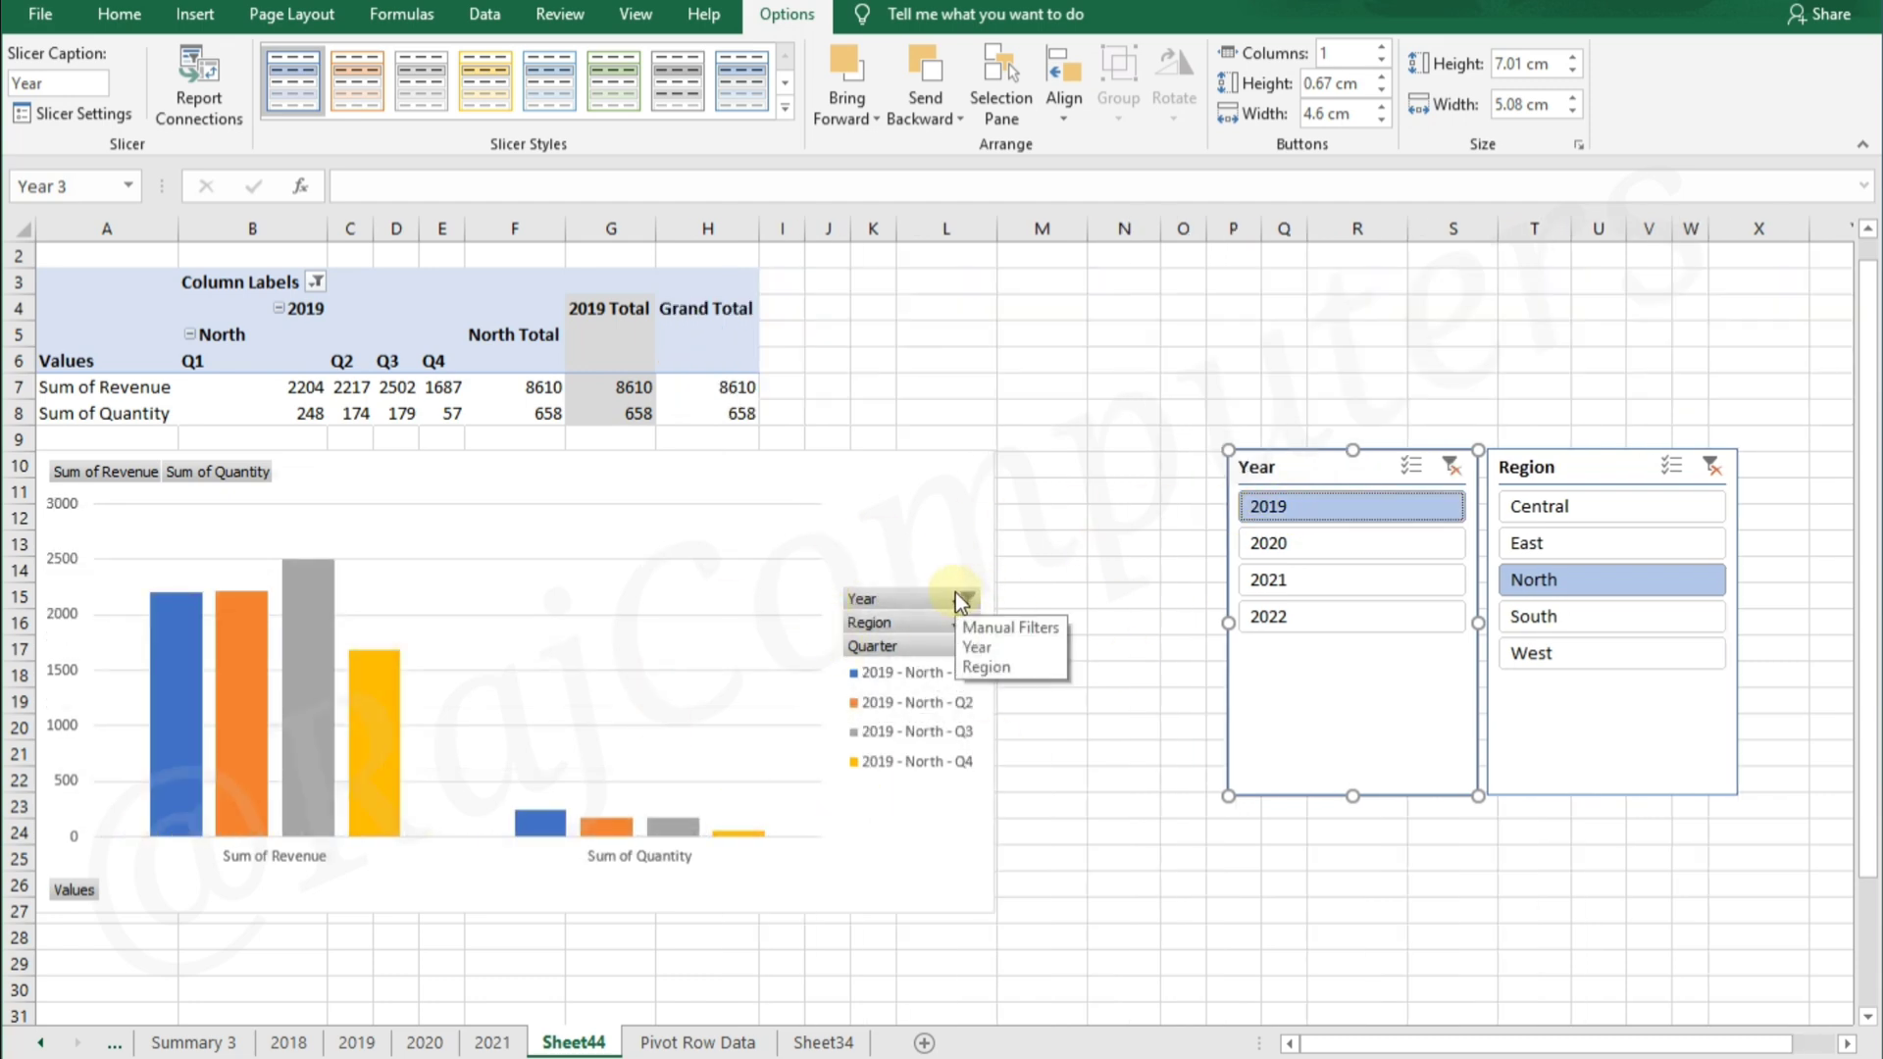
click(1608, 553)
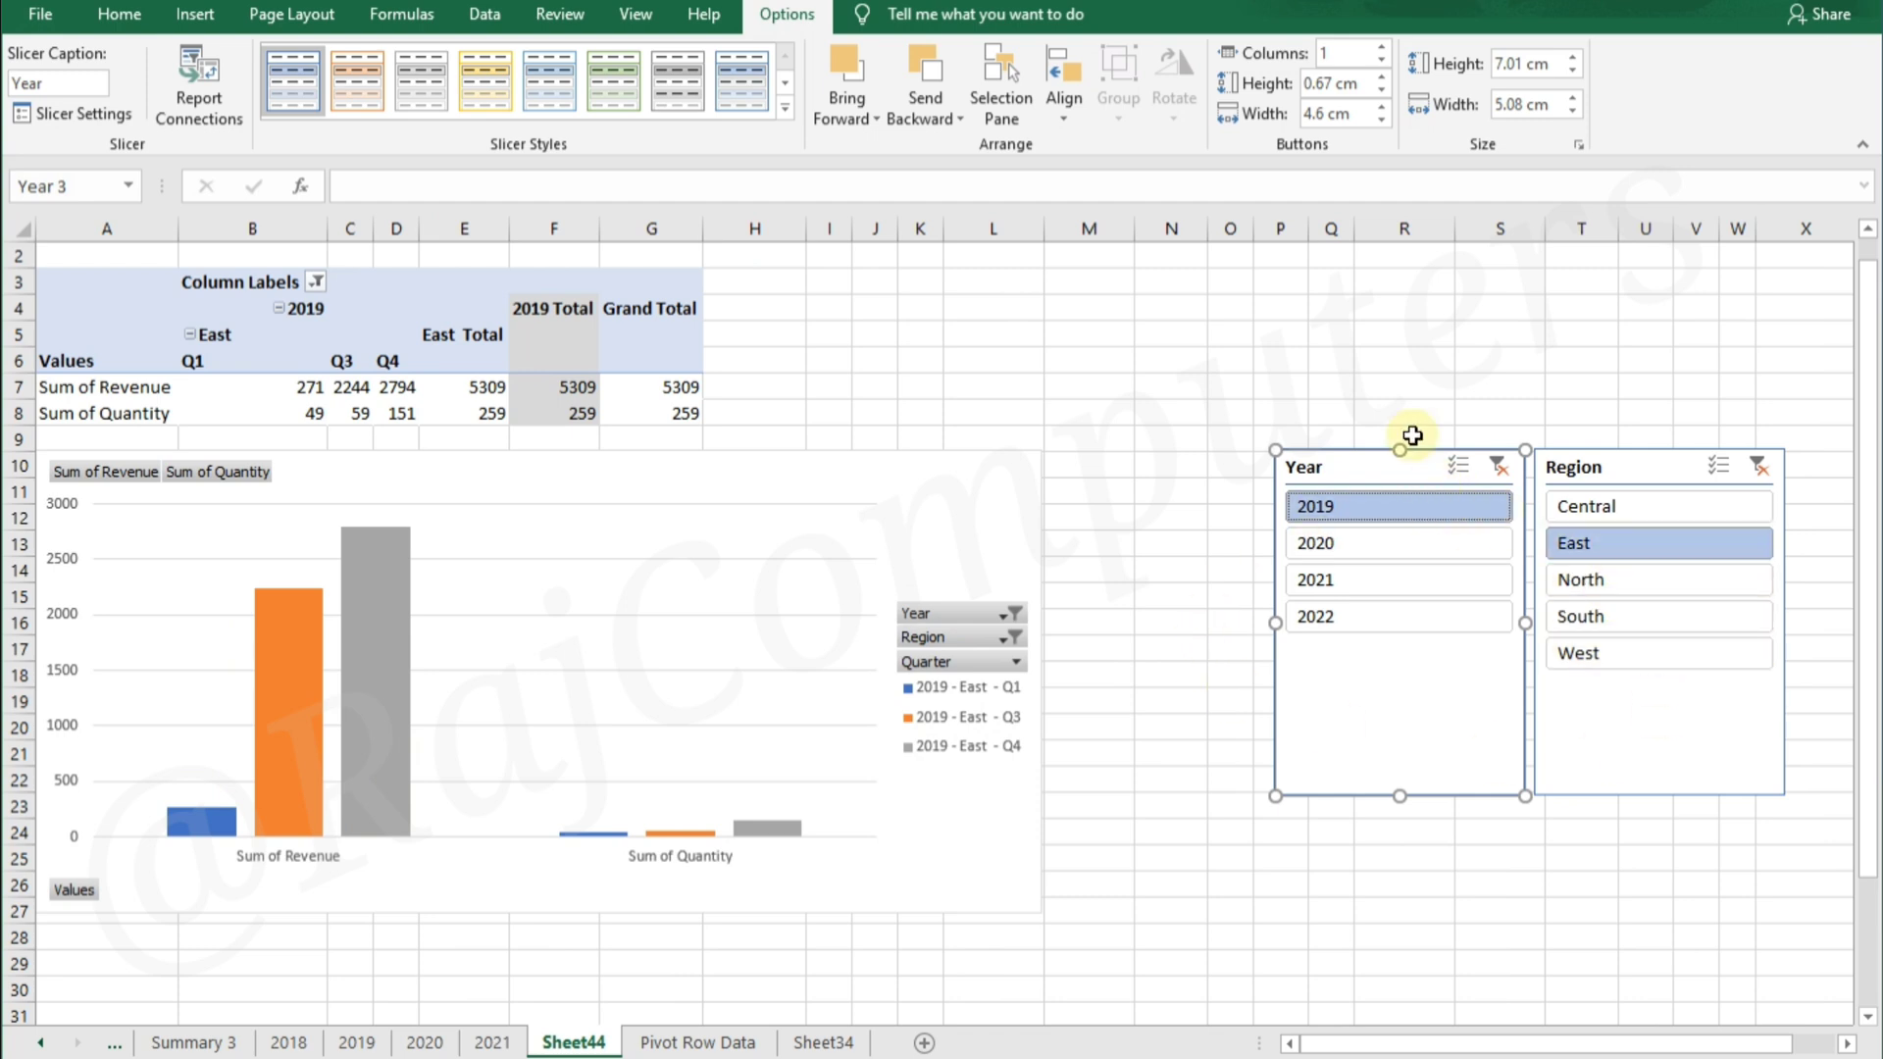
click(189, 98)
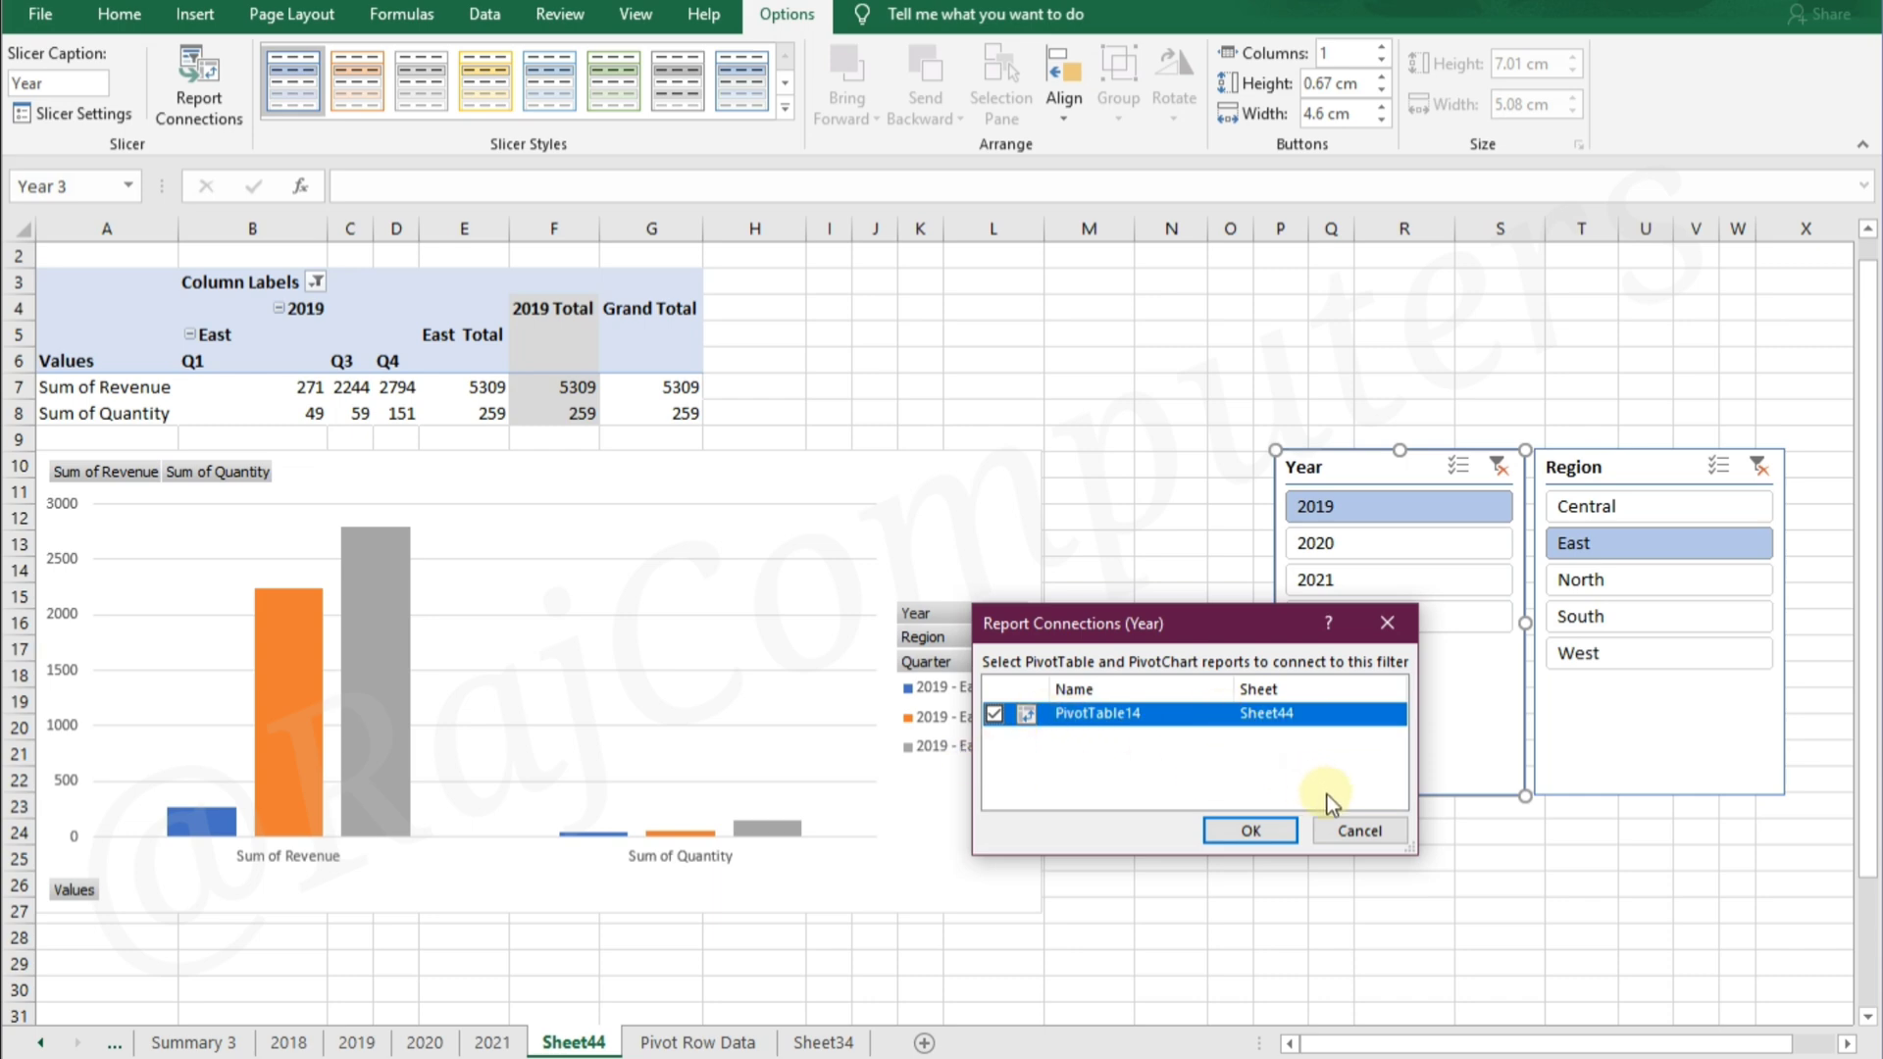
click(1351, 837)
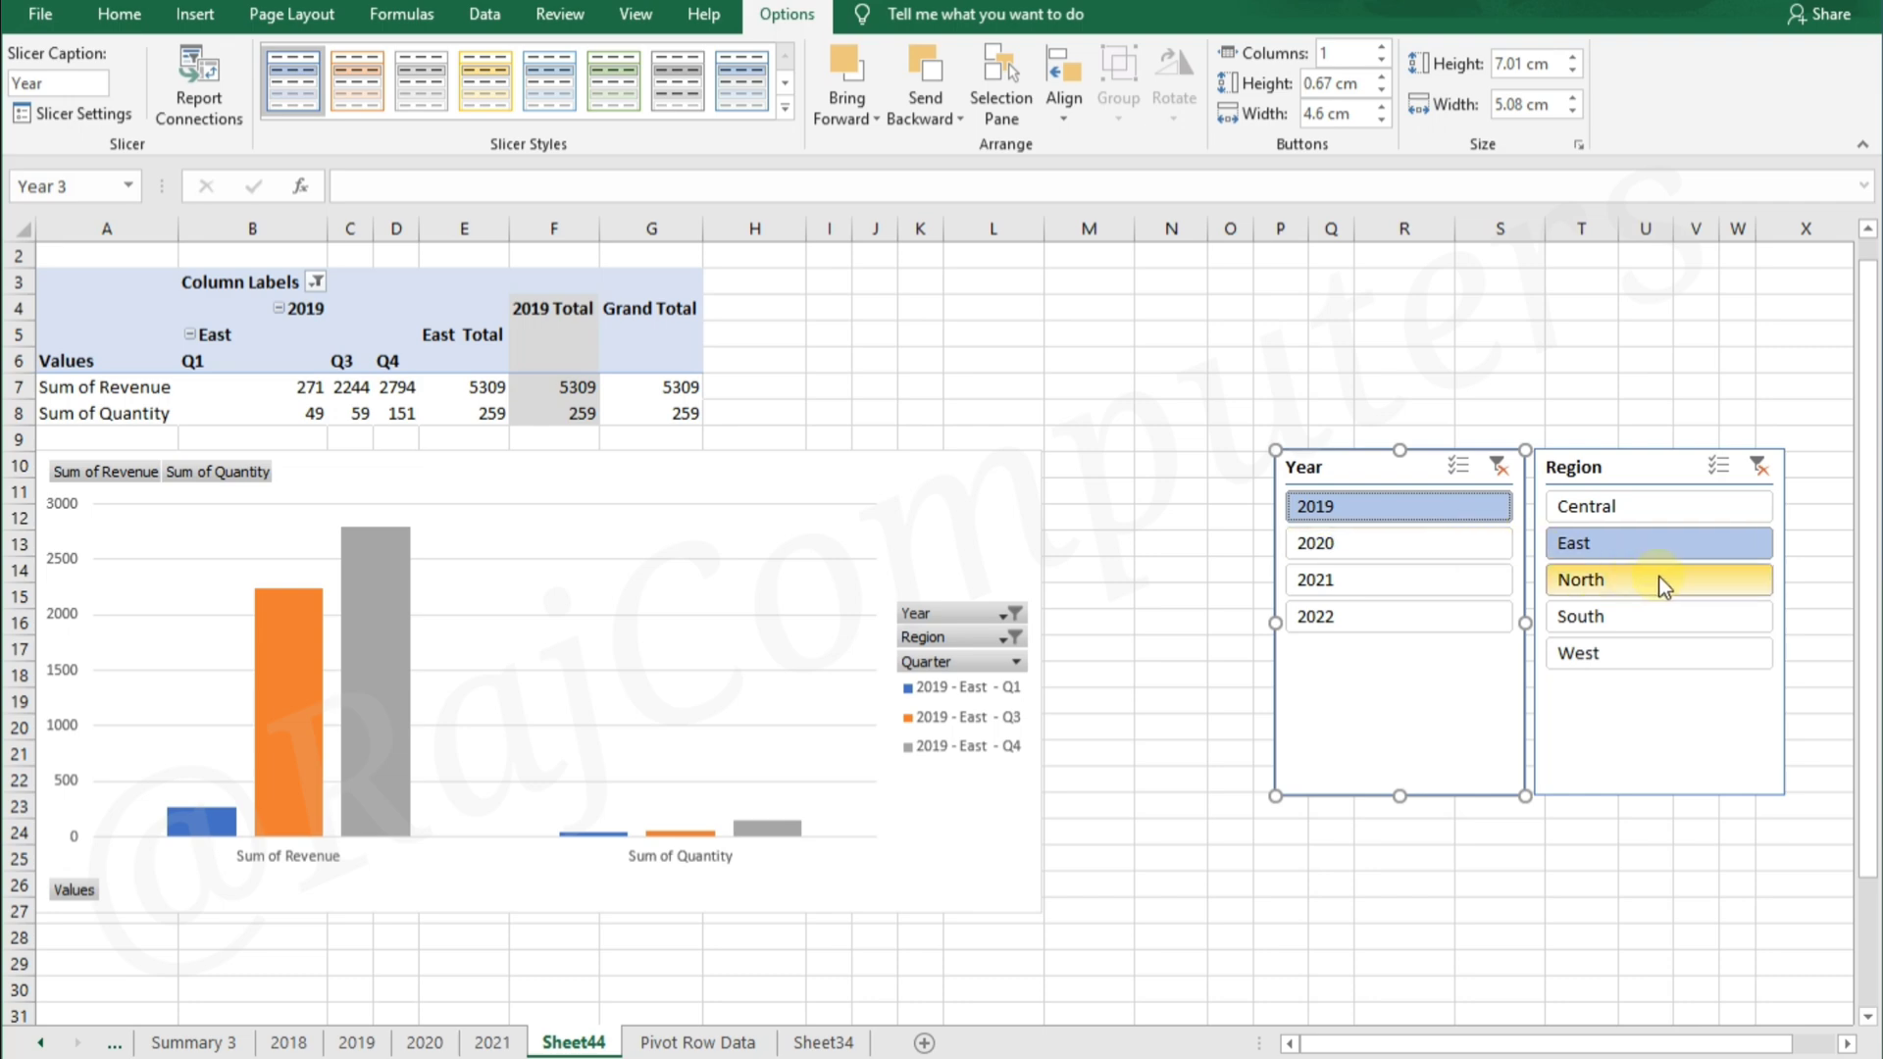
Try the South and West regions in the Region slicer, ending with South and East multi-selected
click(1657, 616)
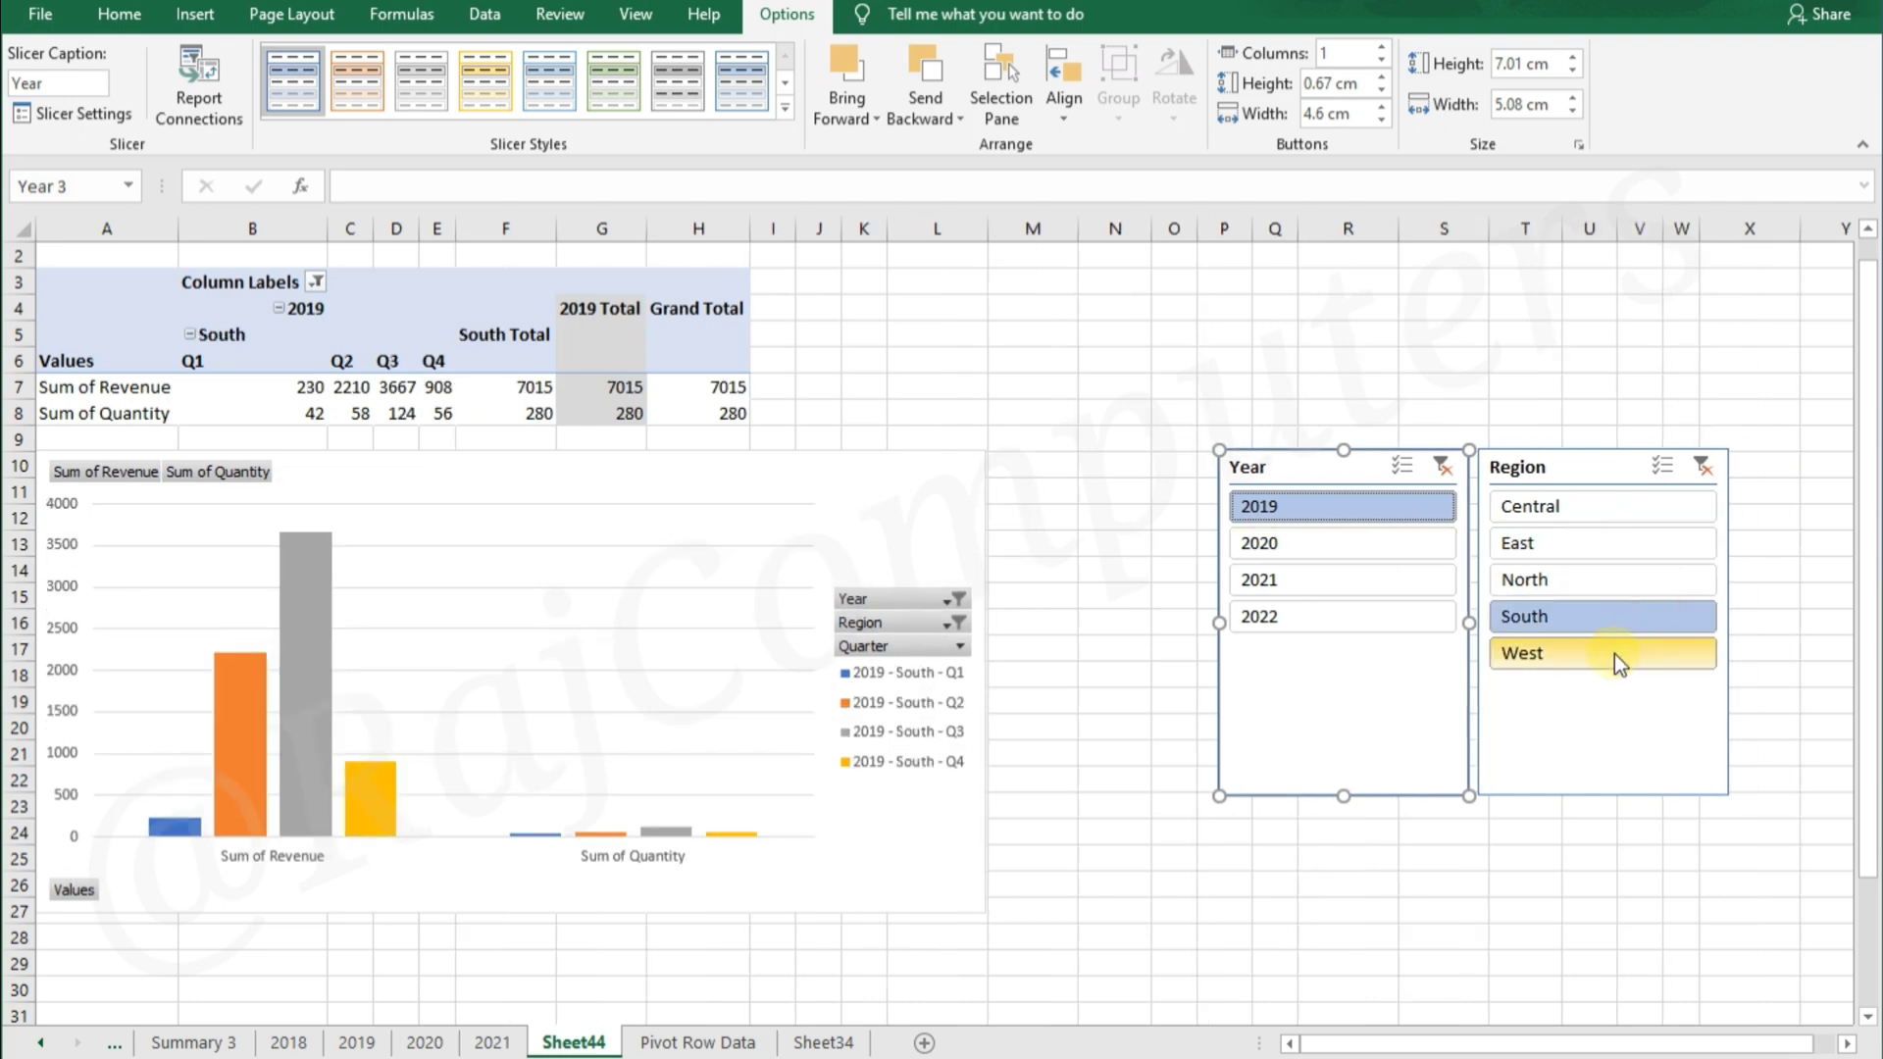
click(1614, 655)
click(1623, 614)
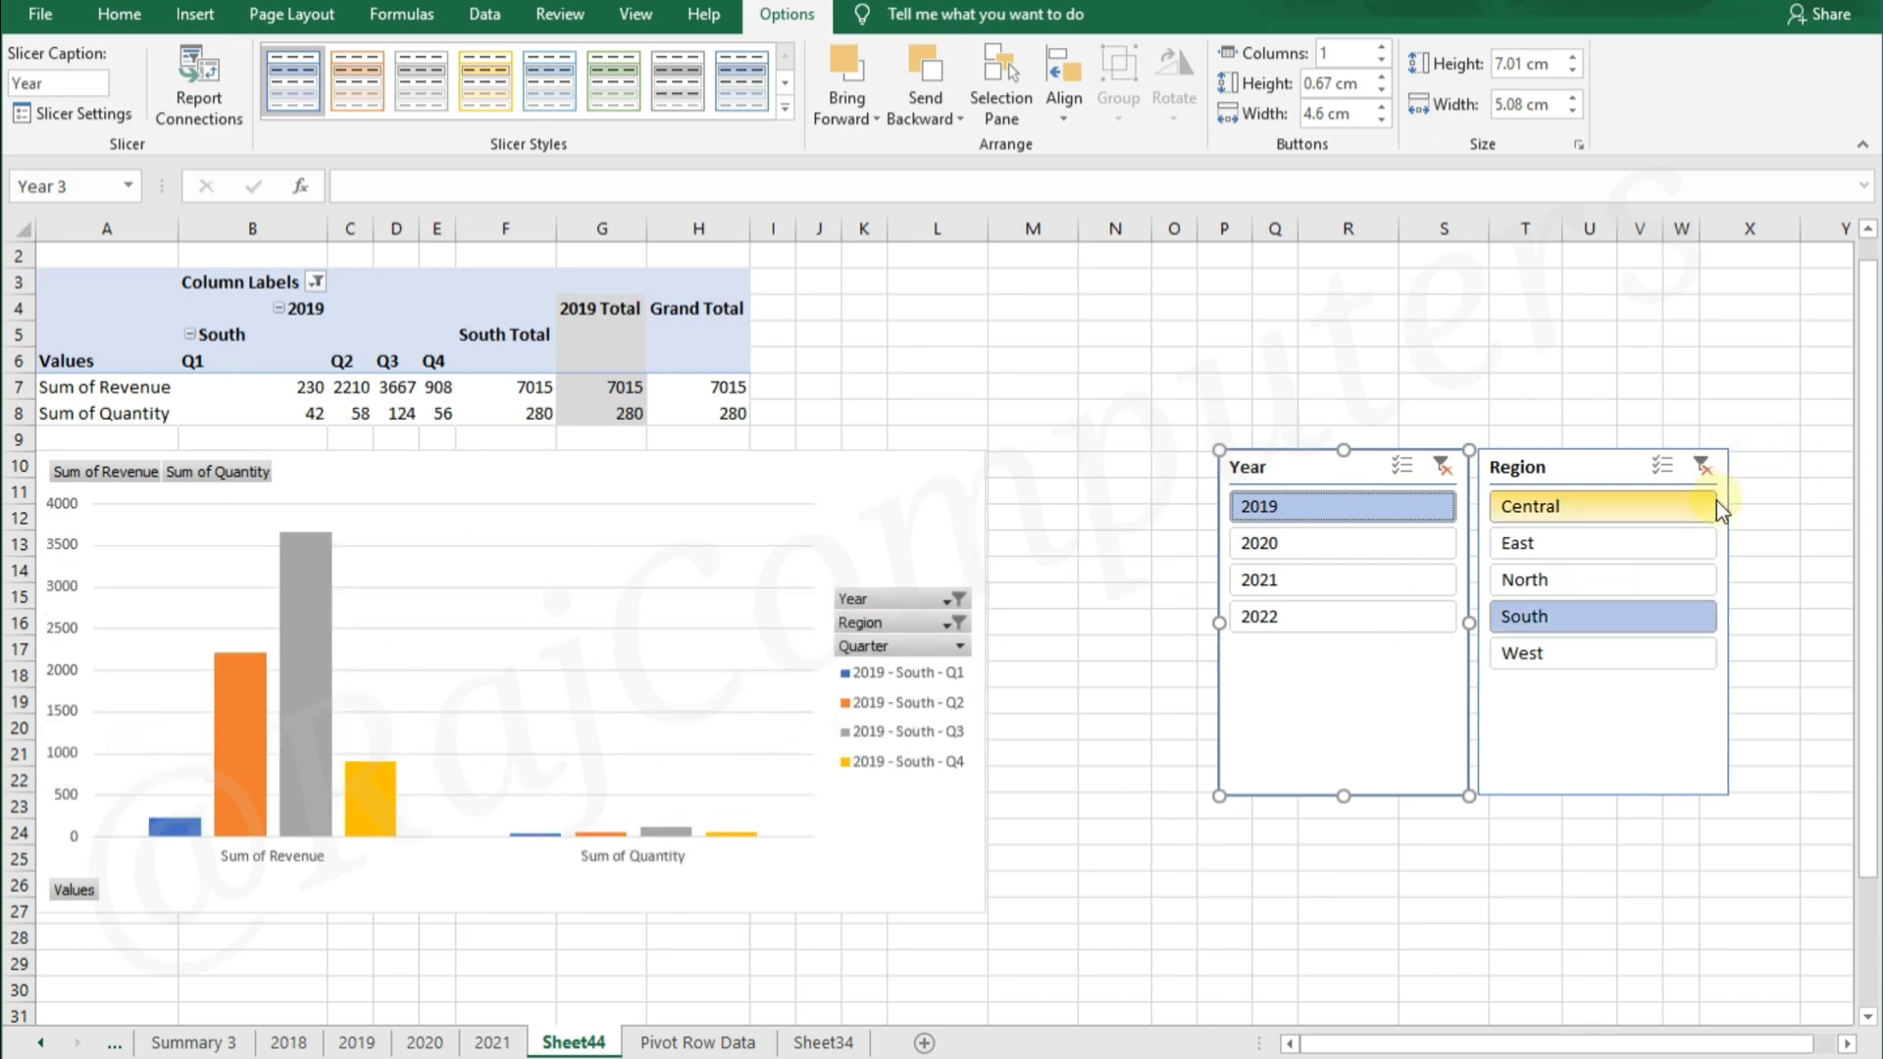
click(1664, 465)
click(1534, 546)
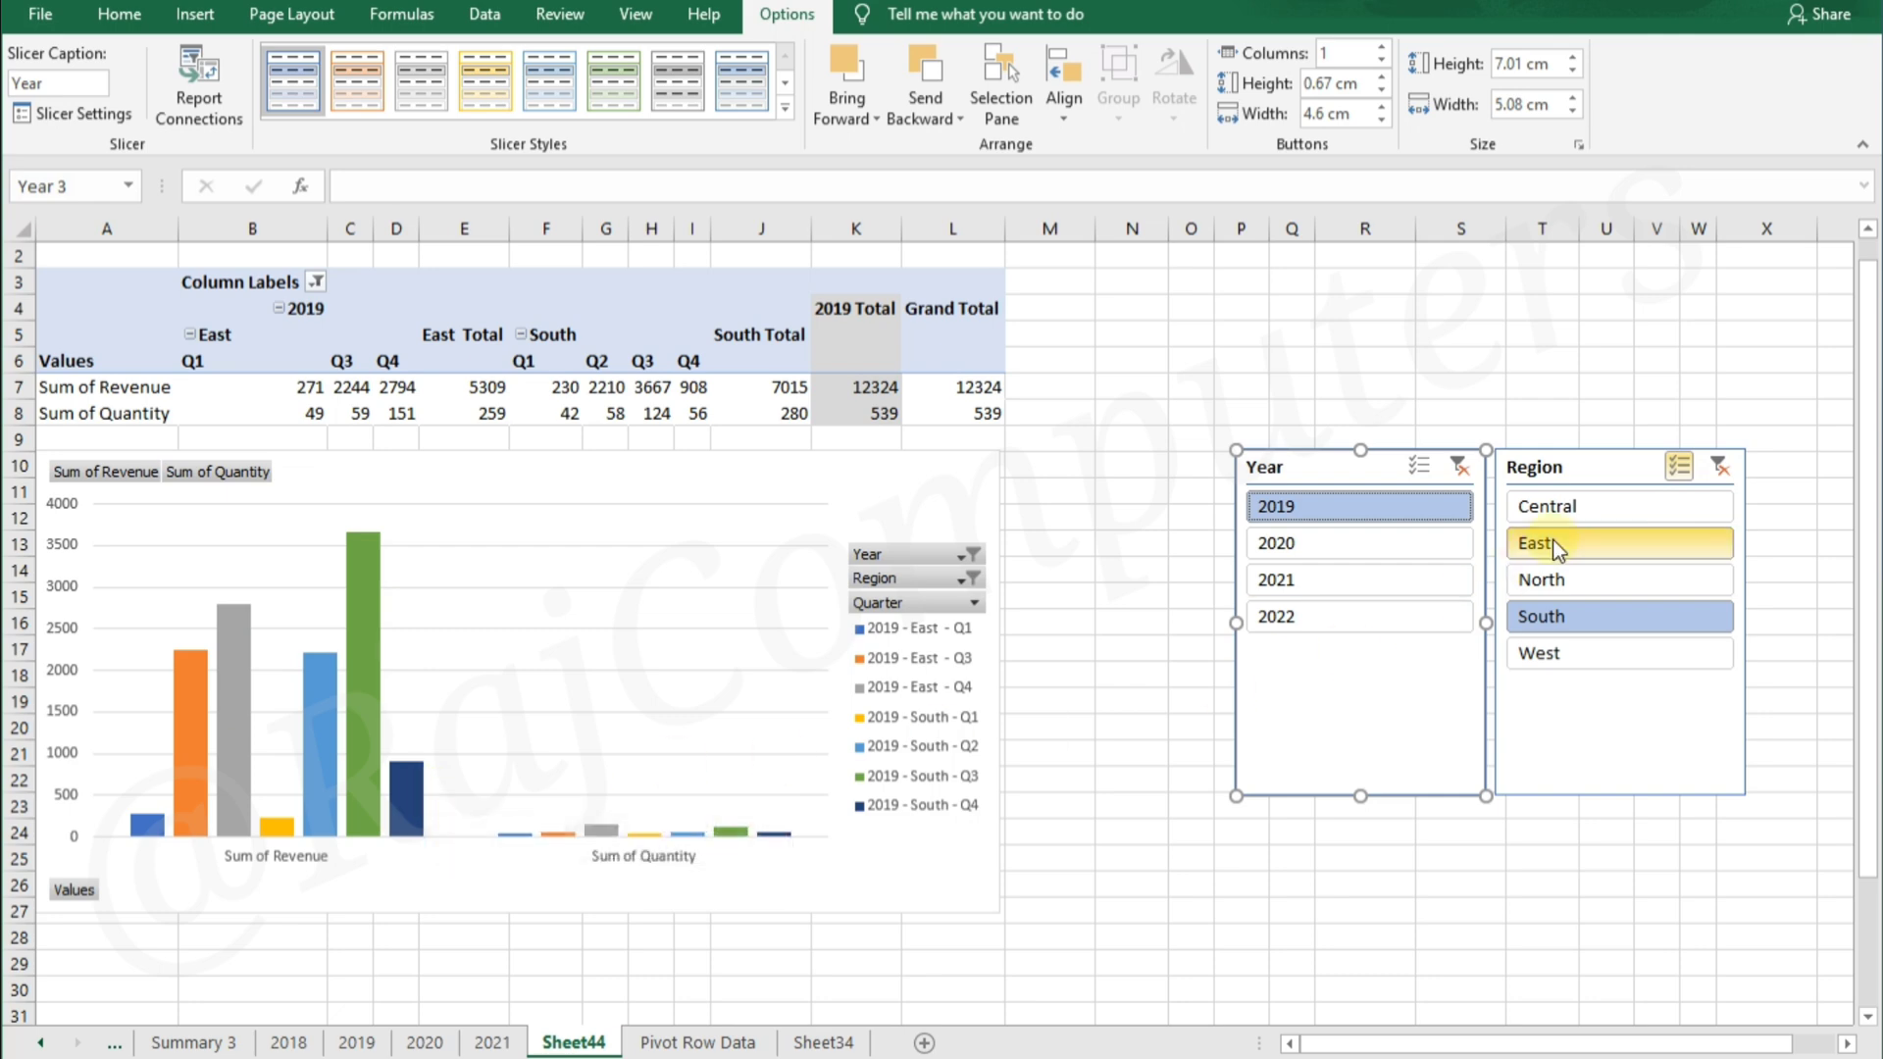
Switch the Year slicer to 2020 and multi-select 2021 with it
click(1329, 547)
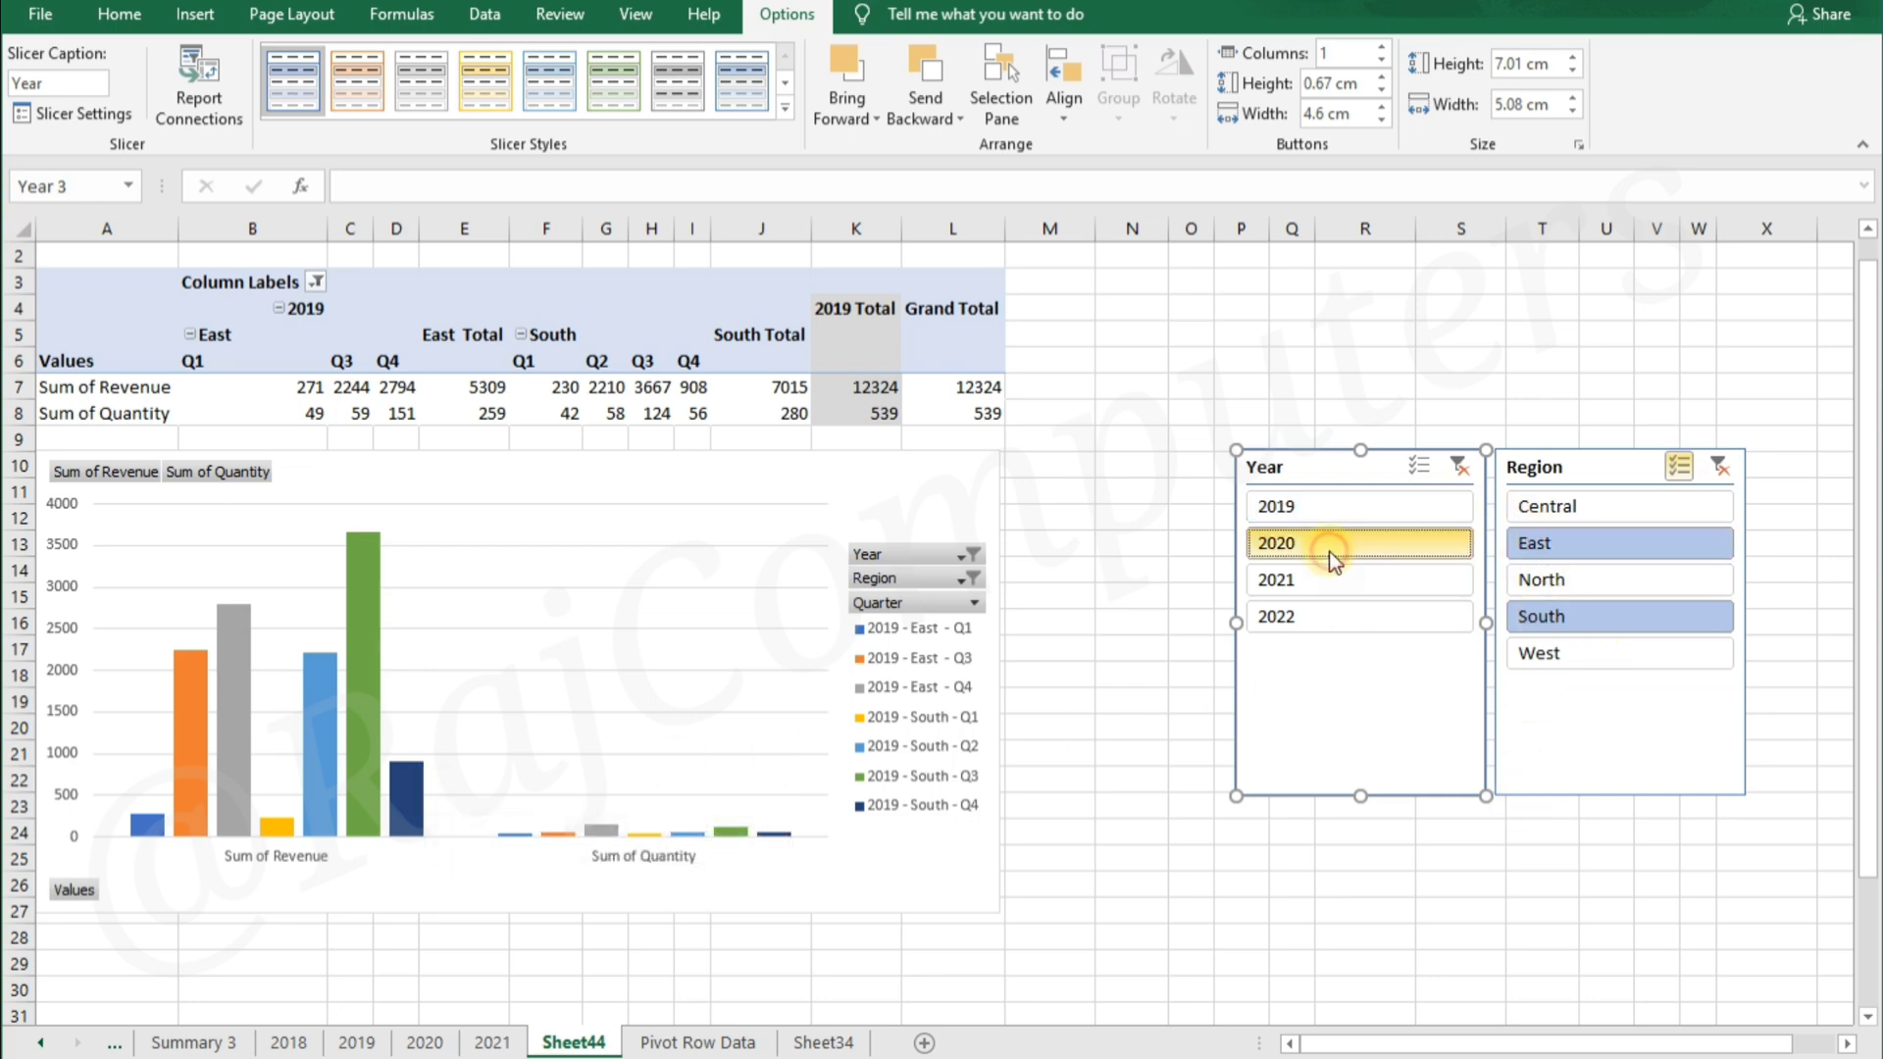
click(1531, 466)
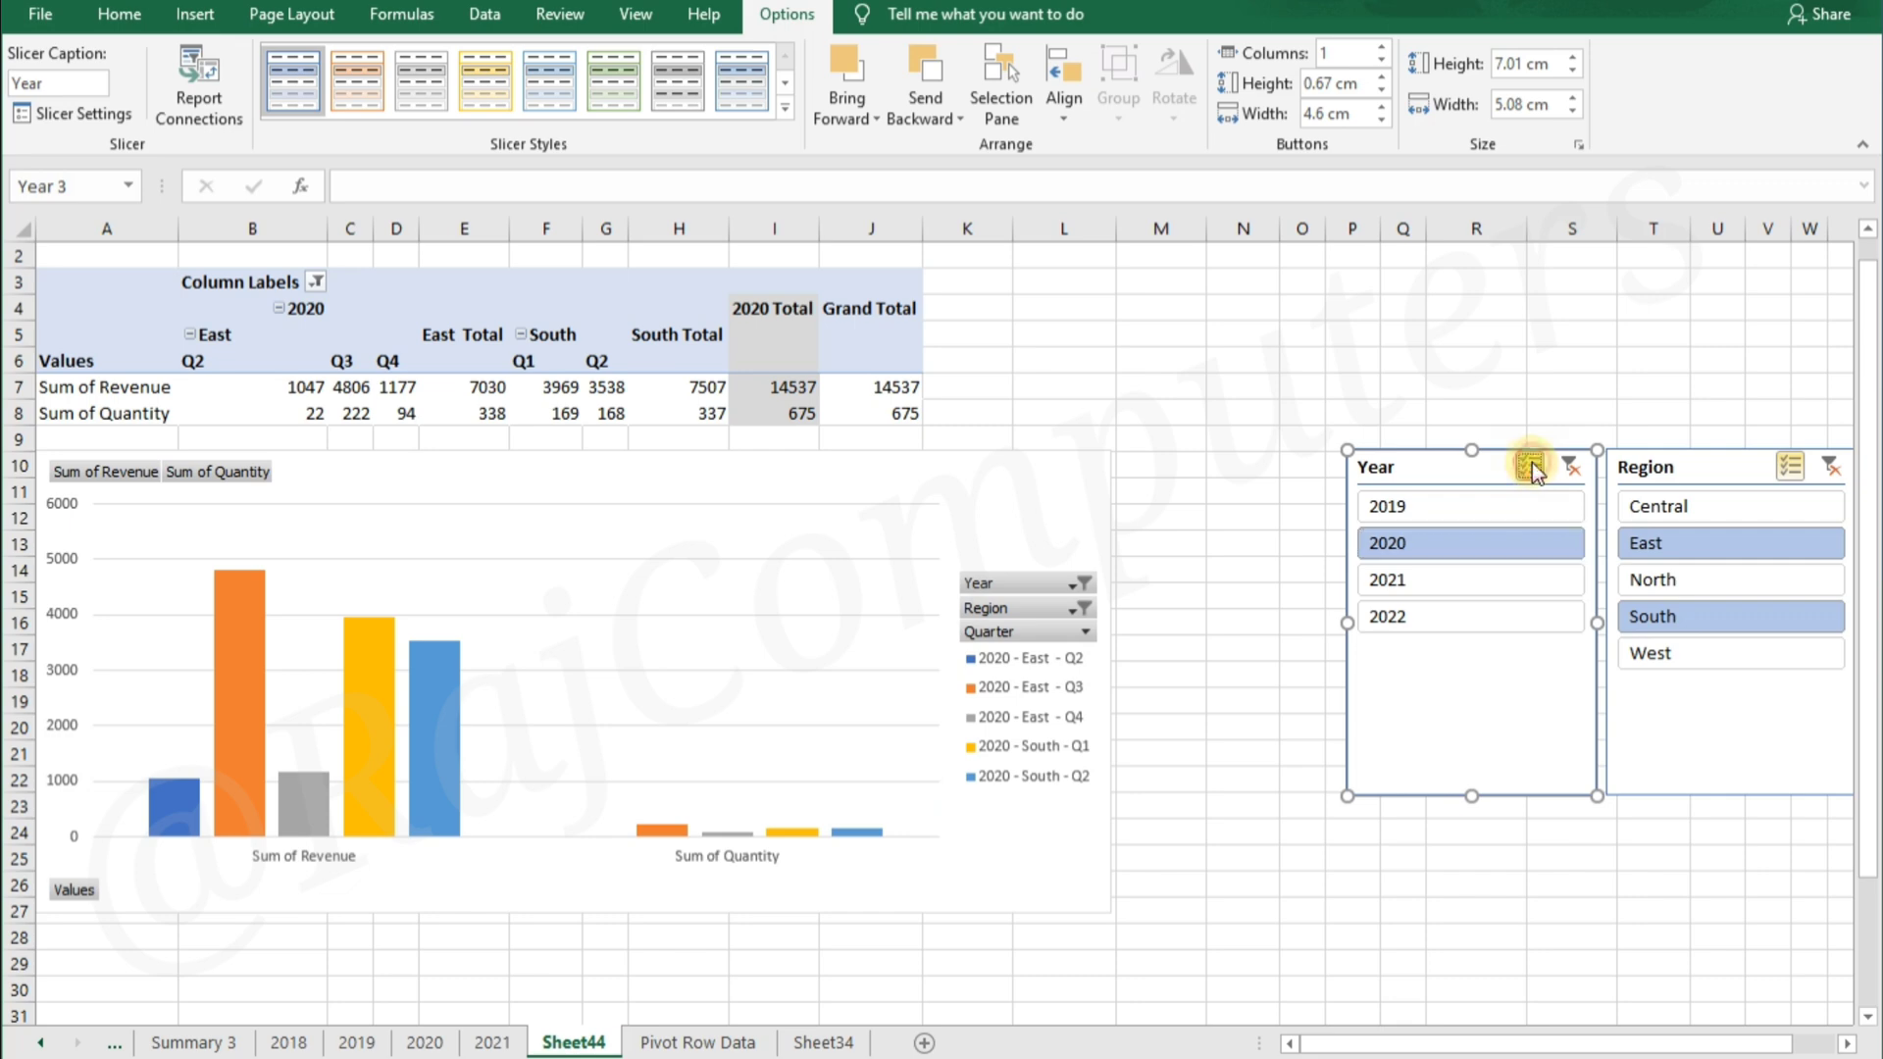
click(1436, 585)
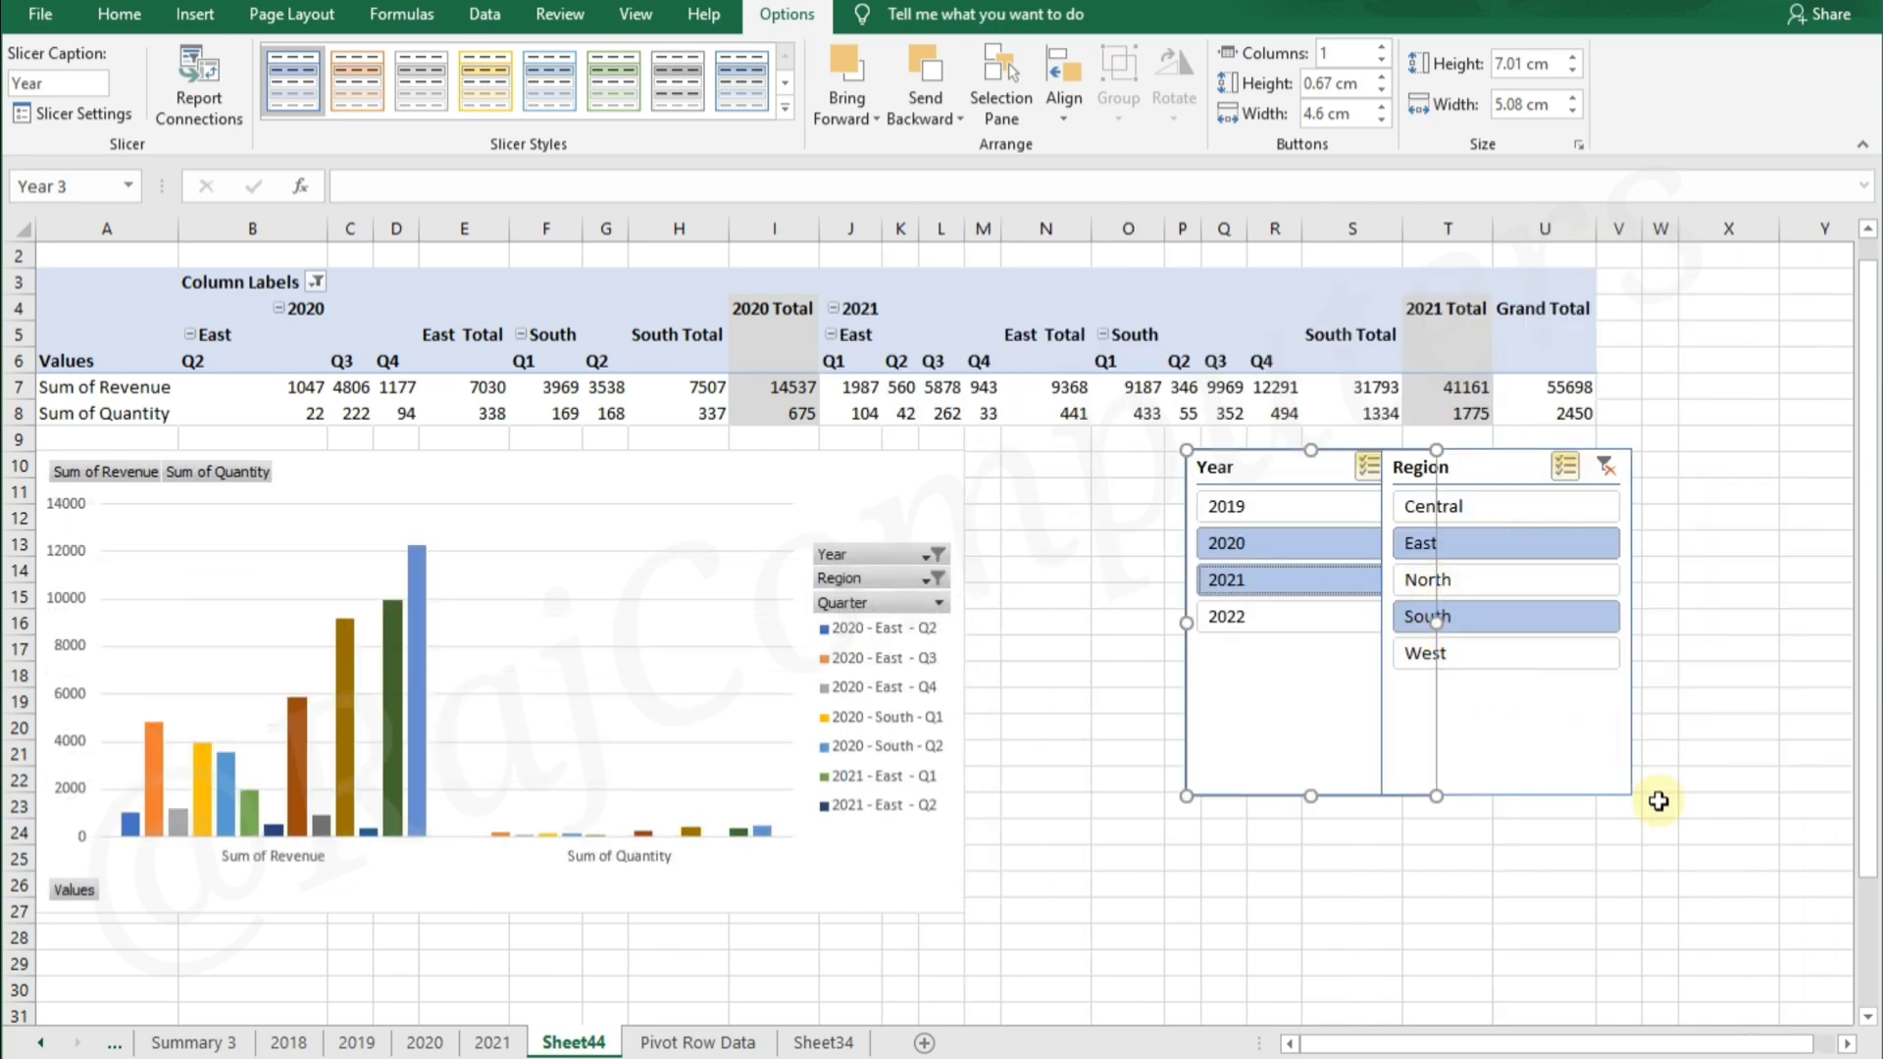
Move the Year slicer beside the Region slicer so that the two do not overlap
click(1440, 883)
drag(1289, 475, 1168, 491)
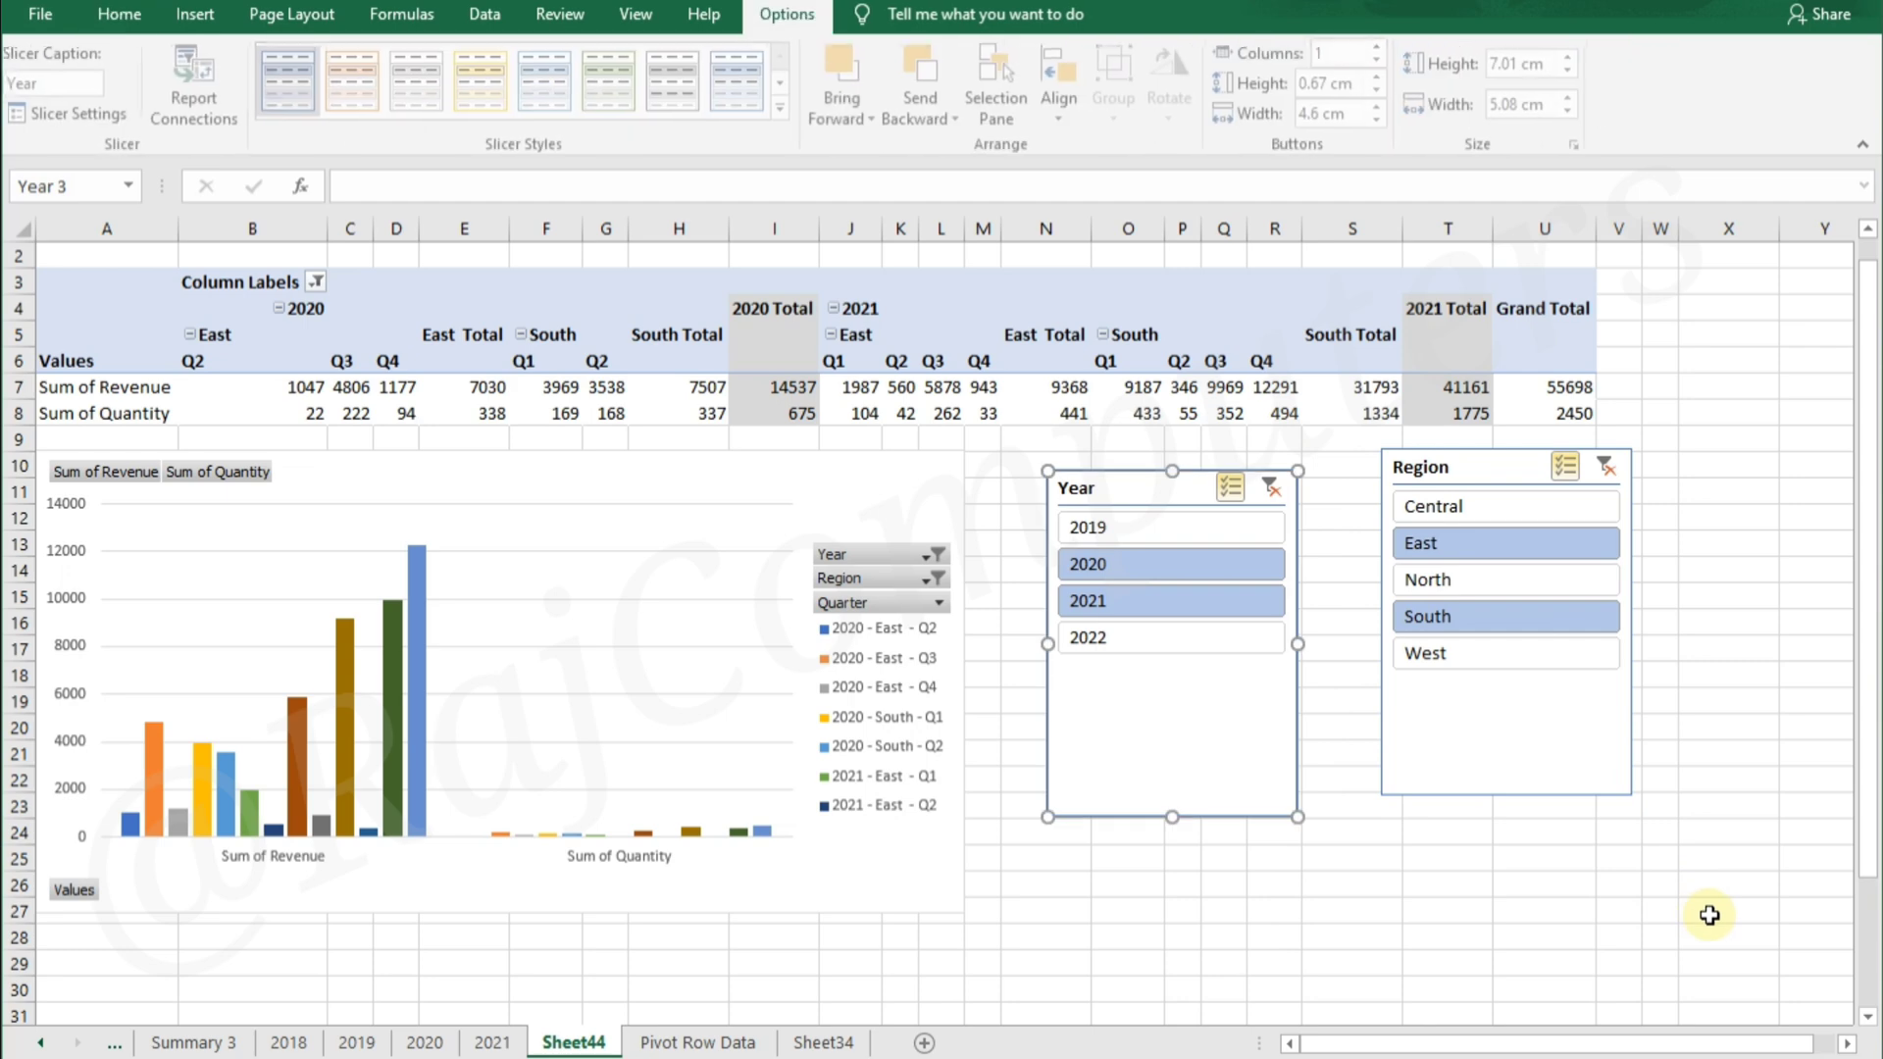
drag(1164, 490, 1232, 474)
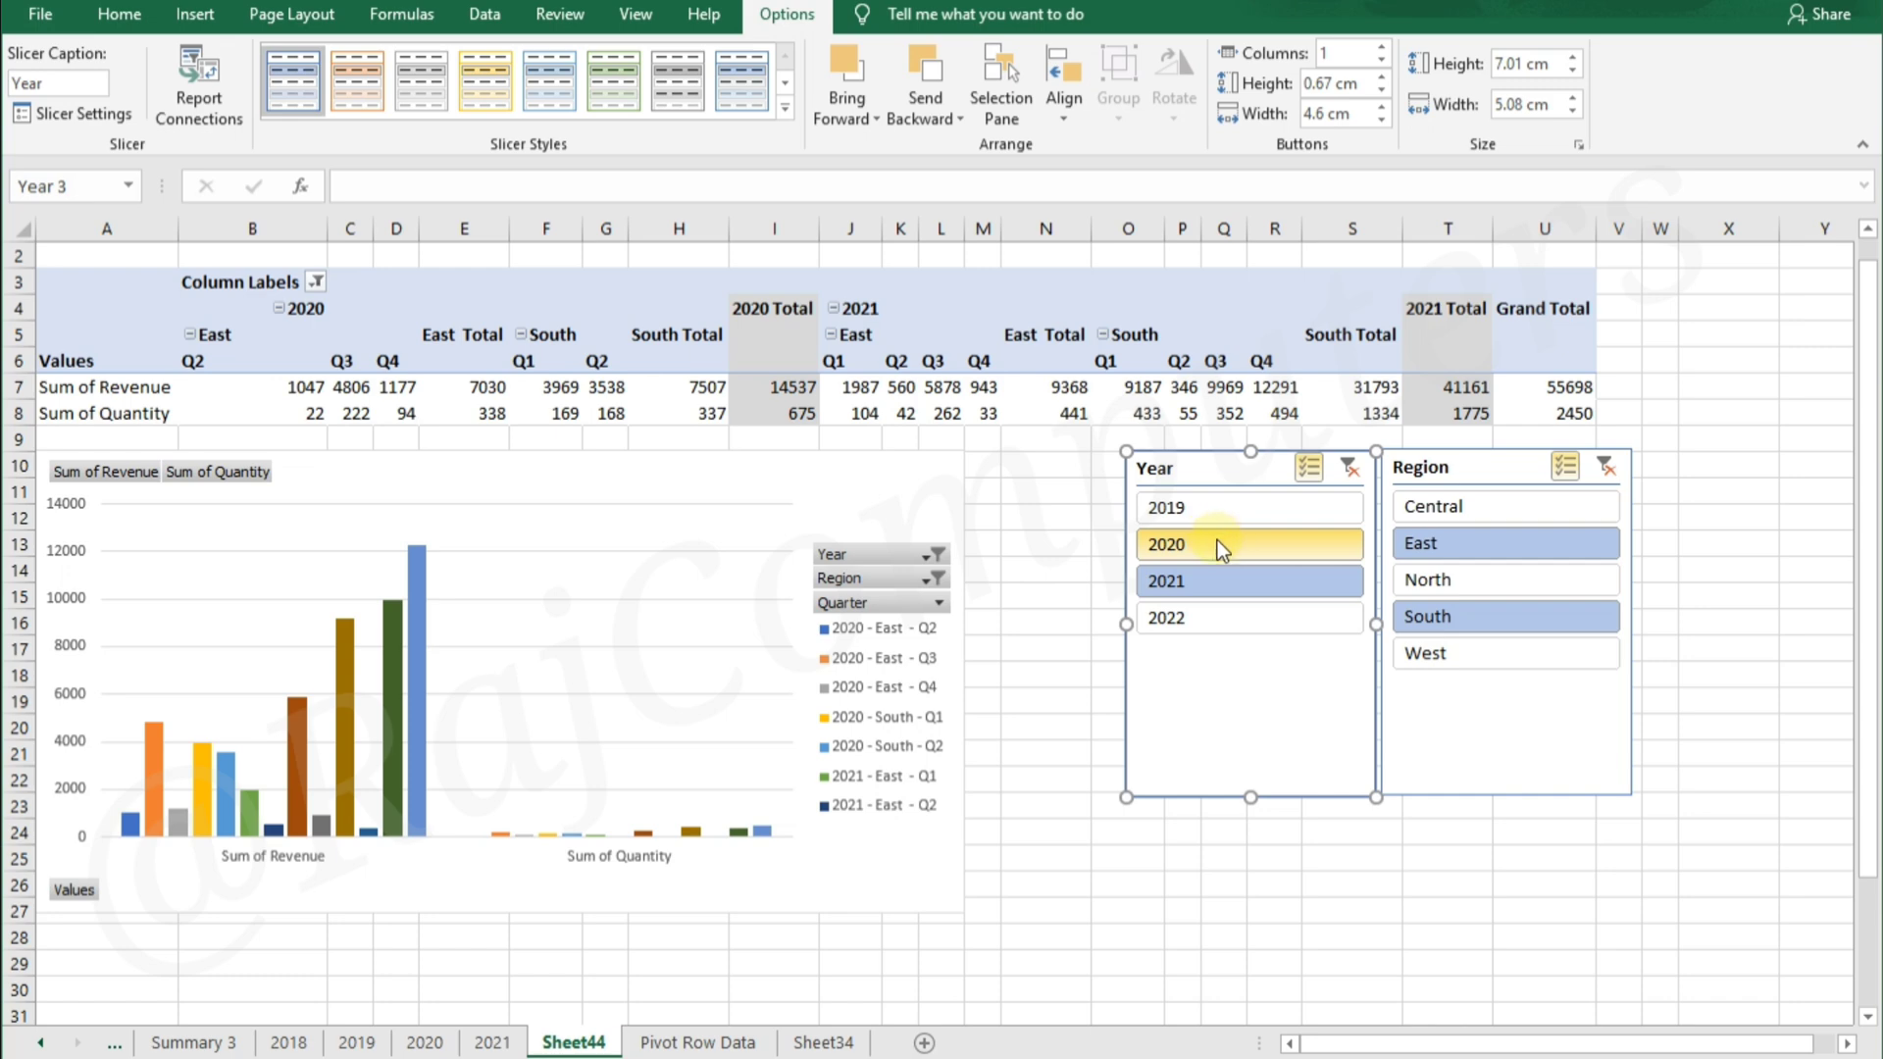
click(1378, 857)
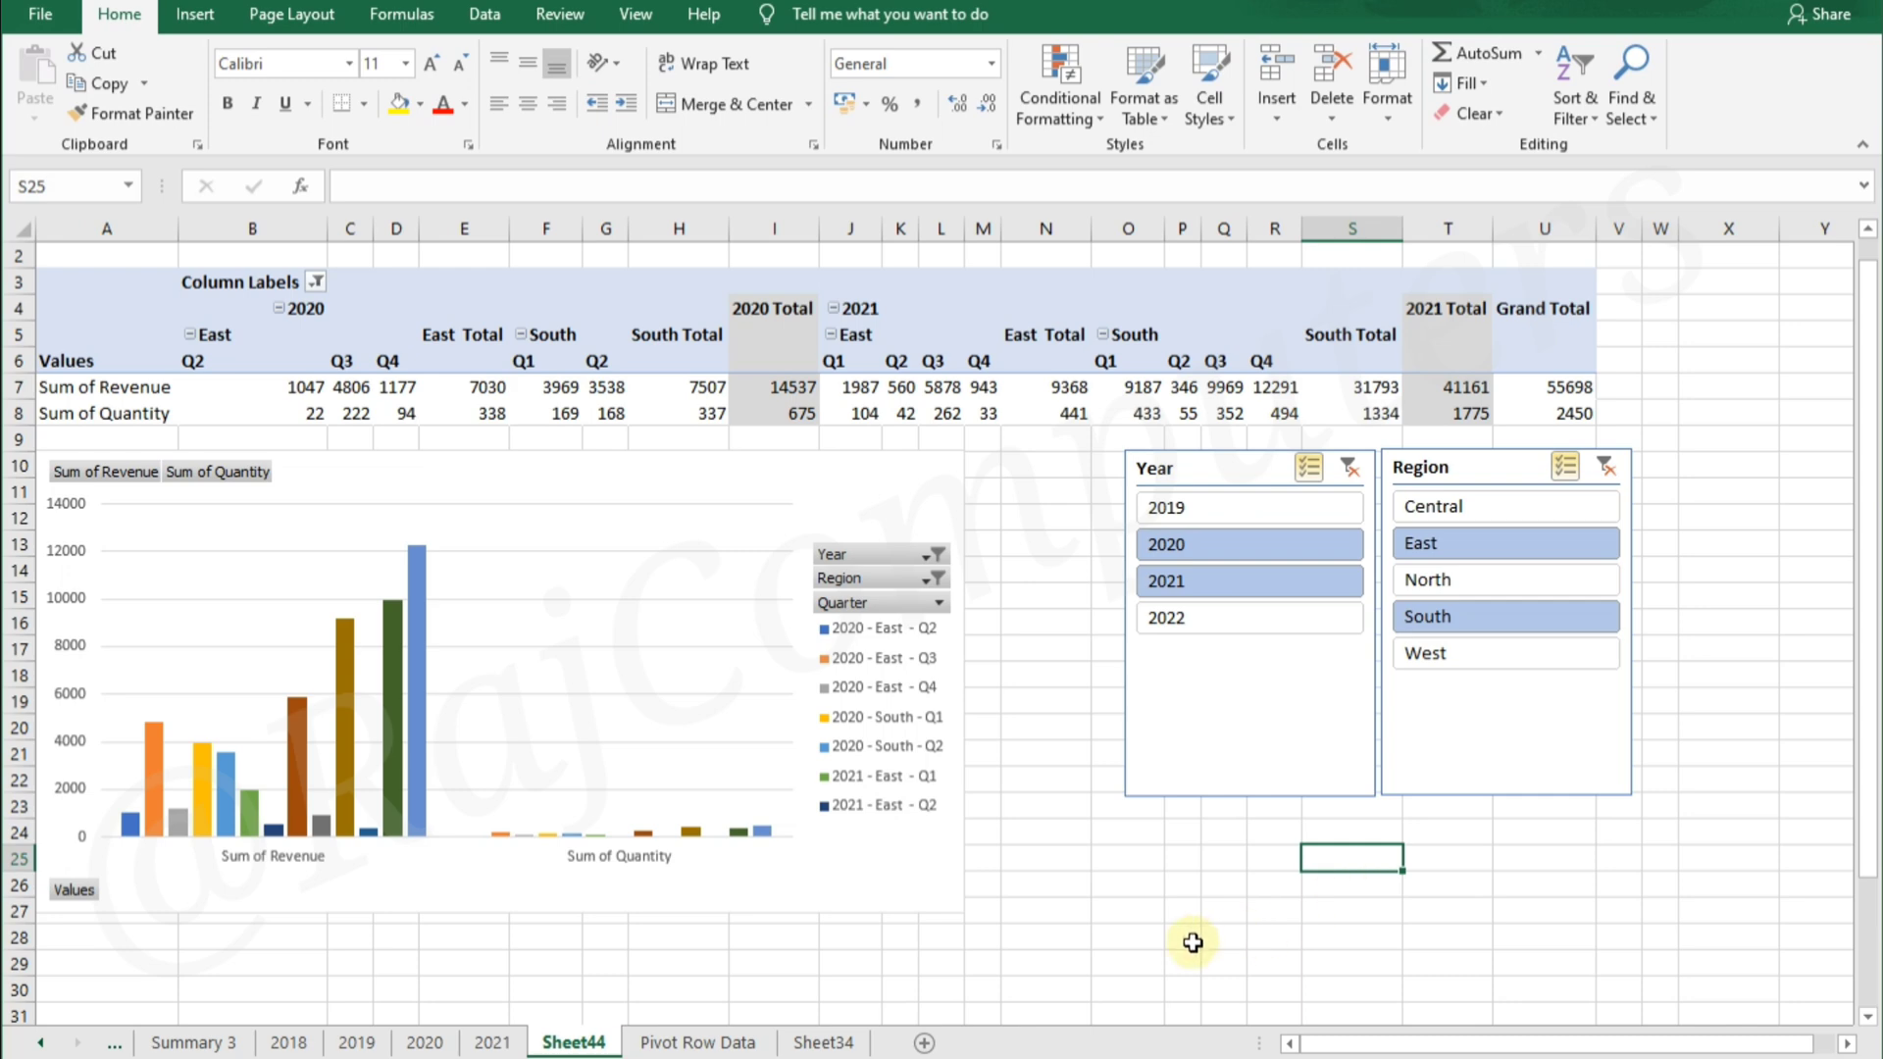
Add Category to the PivotTable's rows and remove Quarter, Region and Year from the columns
click(941, 363)
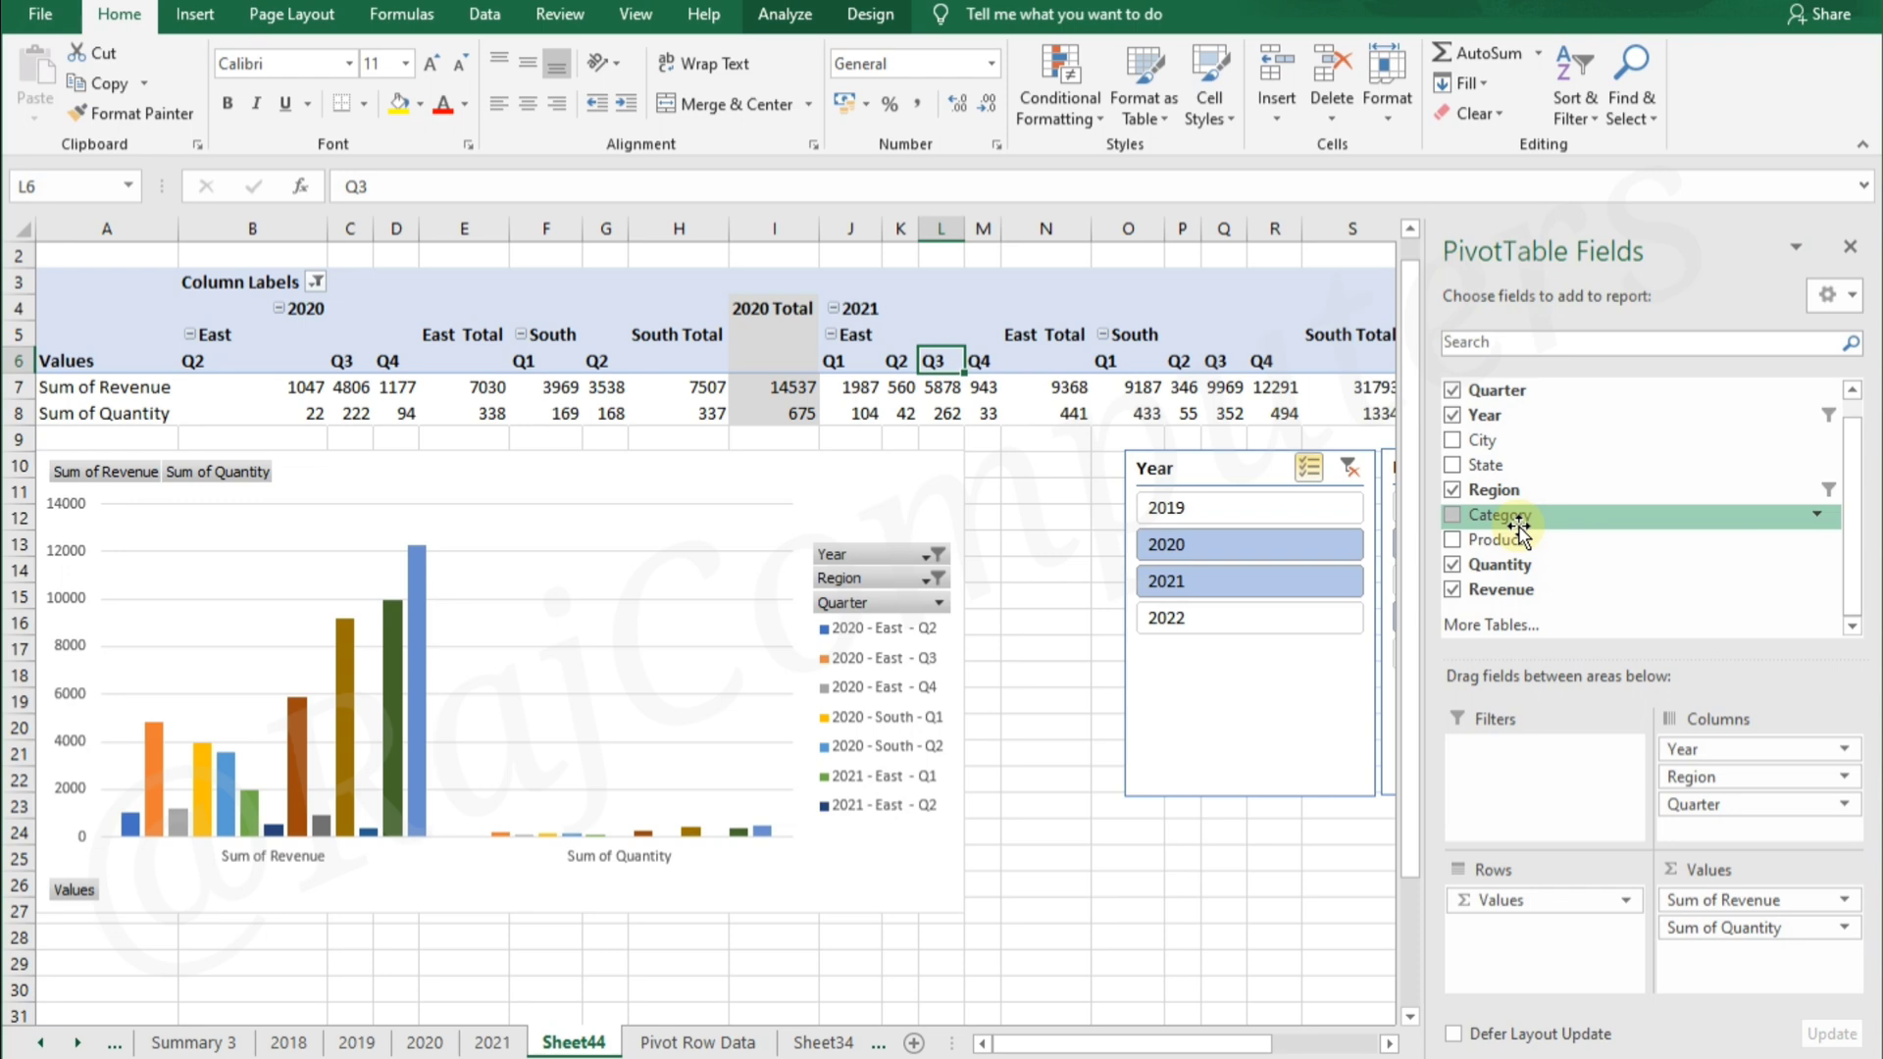
drag(1519, 520, 1557, 895)
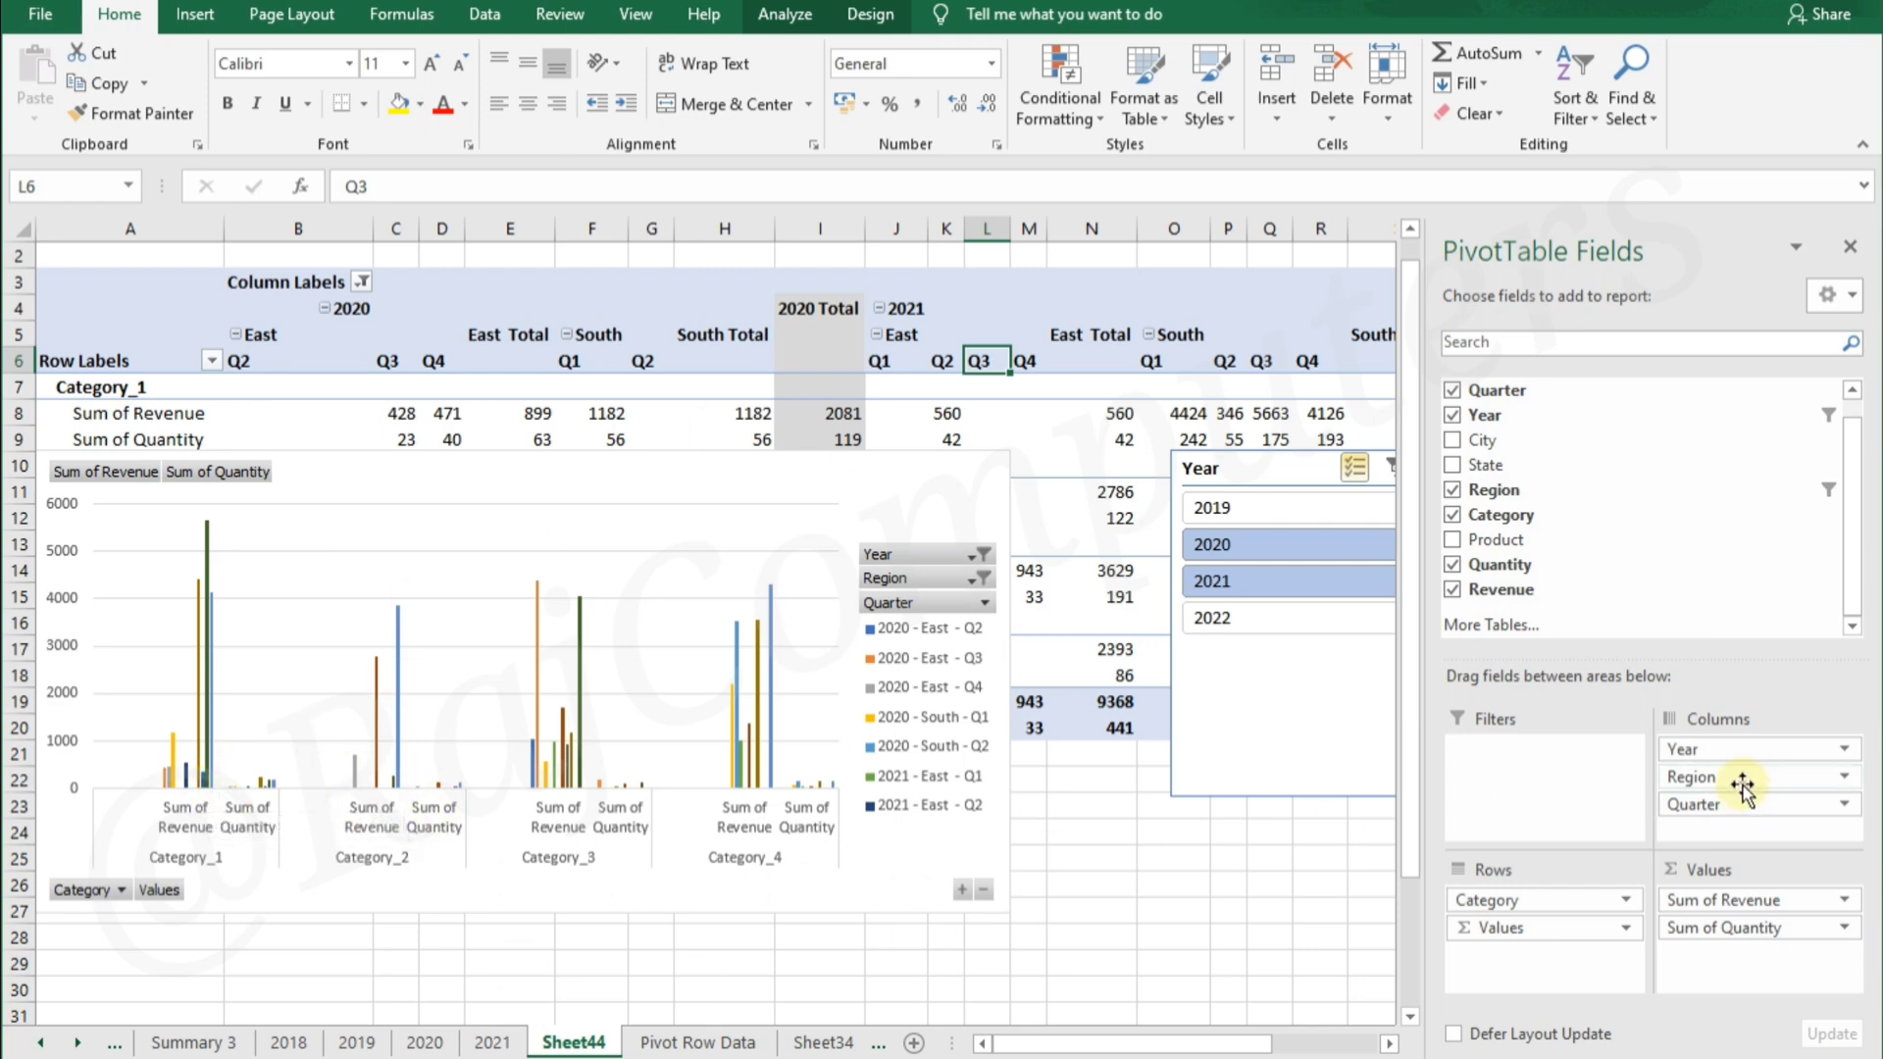
drag(1744, 784, 1615, 569)
drag(1731, 784, 1623, 564)
drag(1730, 750, 1673, 580)
Replace Category with State in the PivotTable's rows
drag(1542, 902, 1667, 471)
drag(1483, 464, 1502, 892)
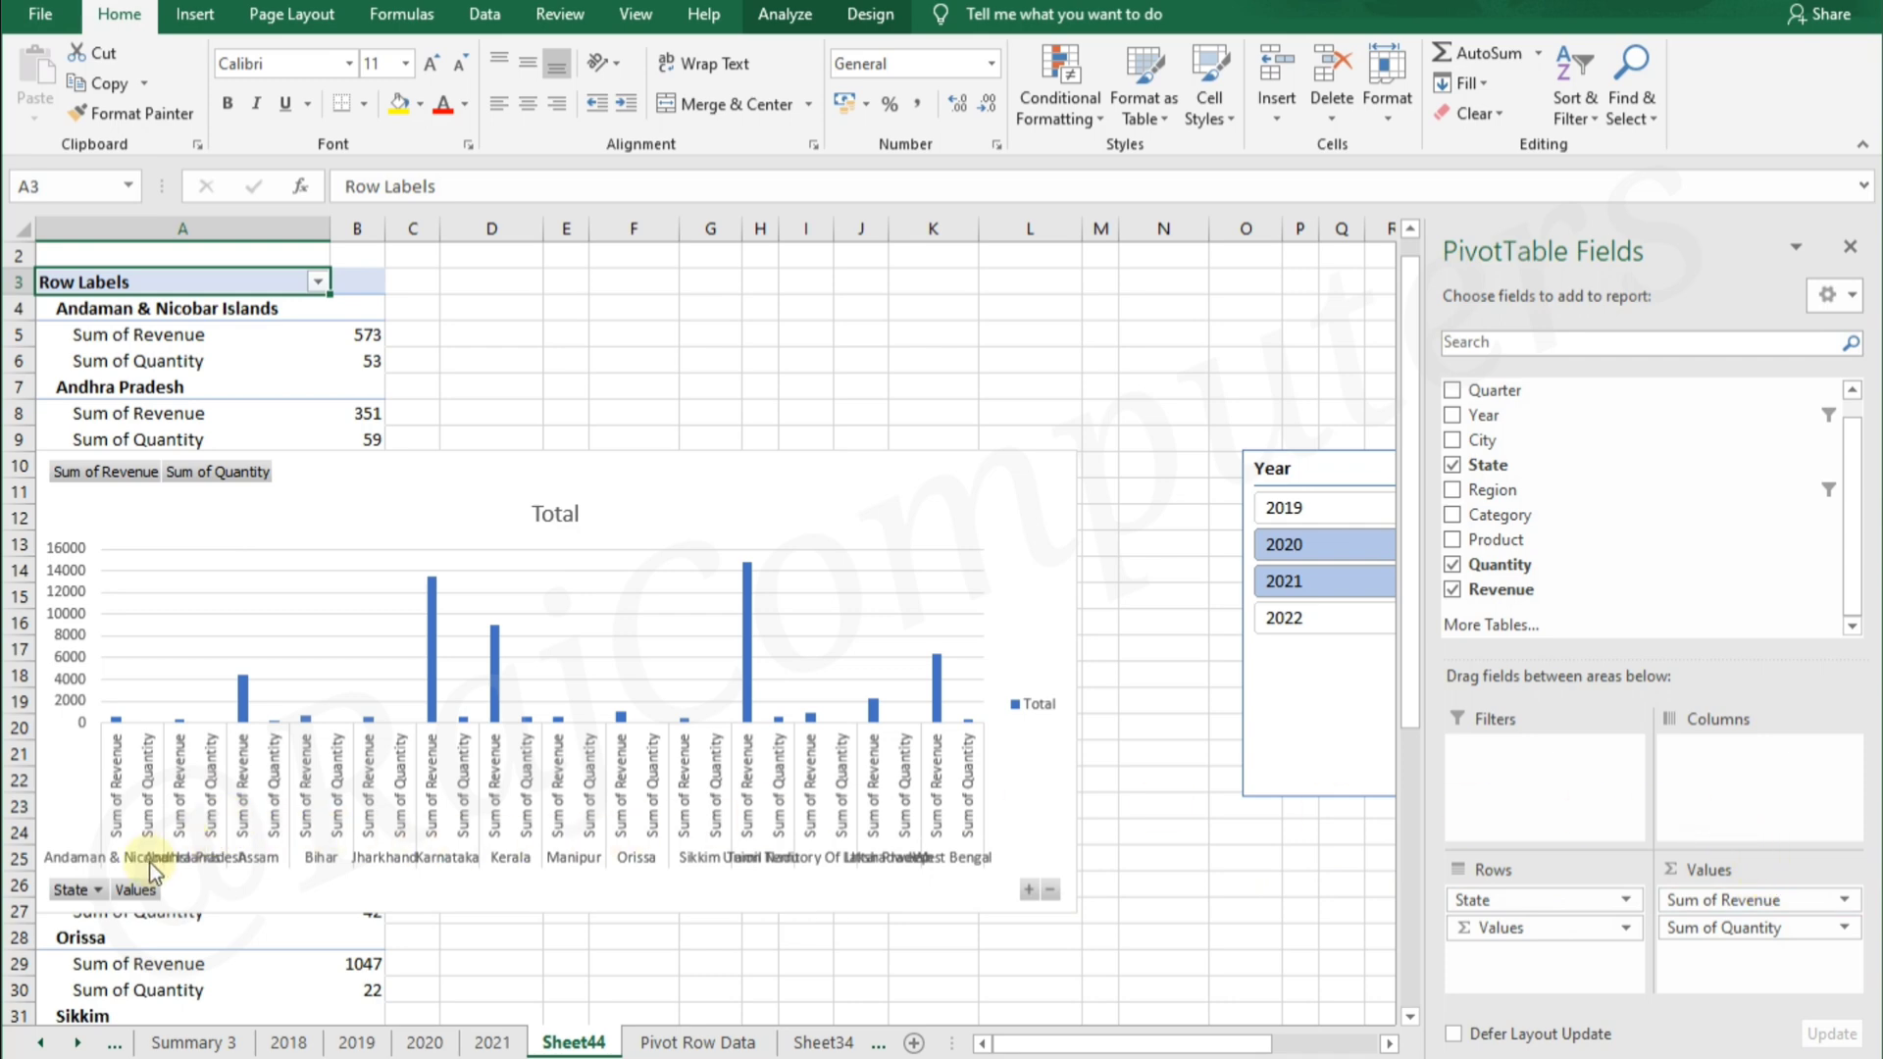
Filter the chart's State field to Rajasthan by searching its values for "raja"
click(95, 894)
click(78, 616)
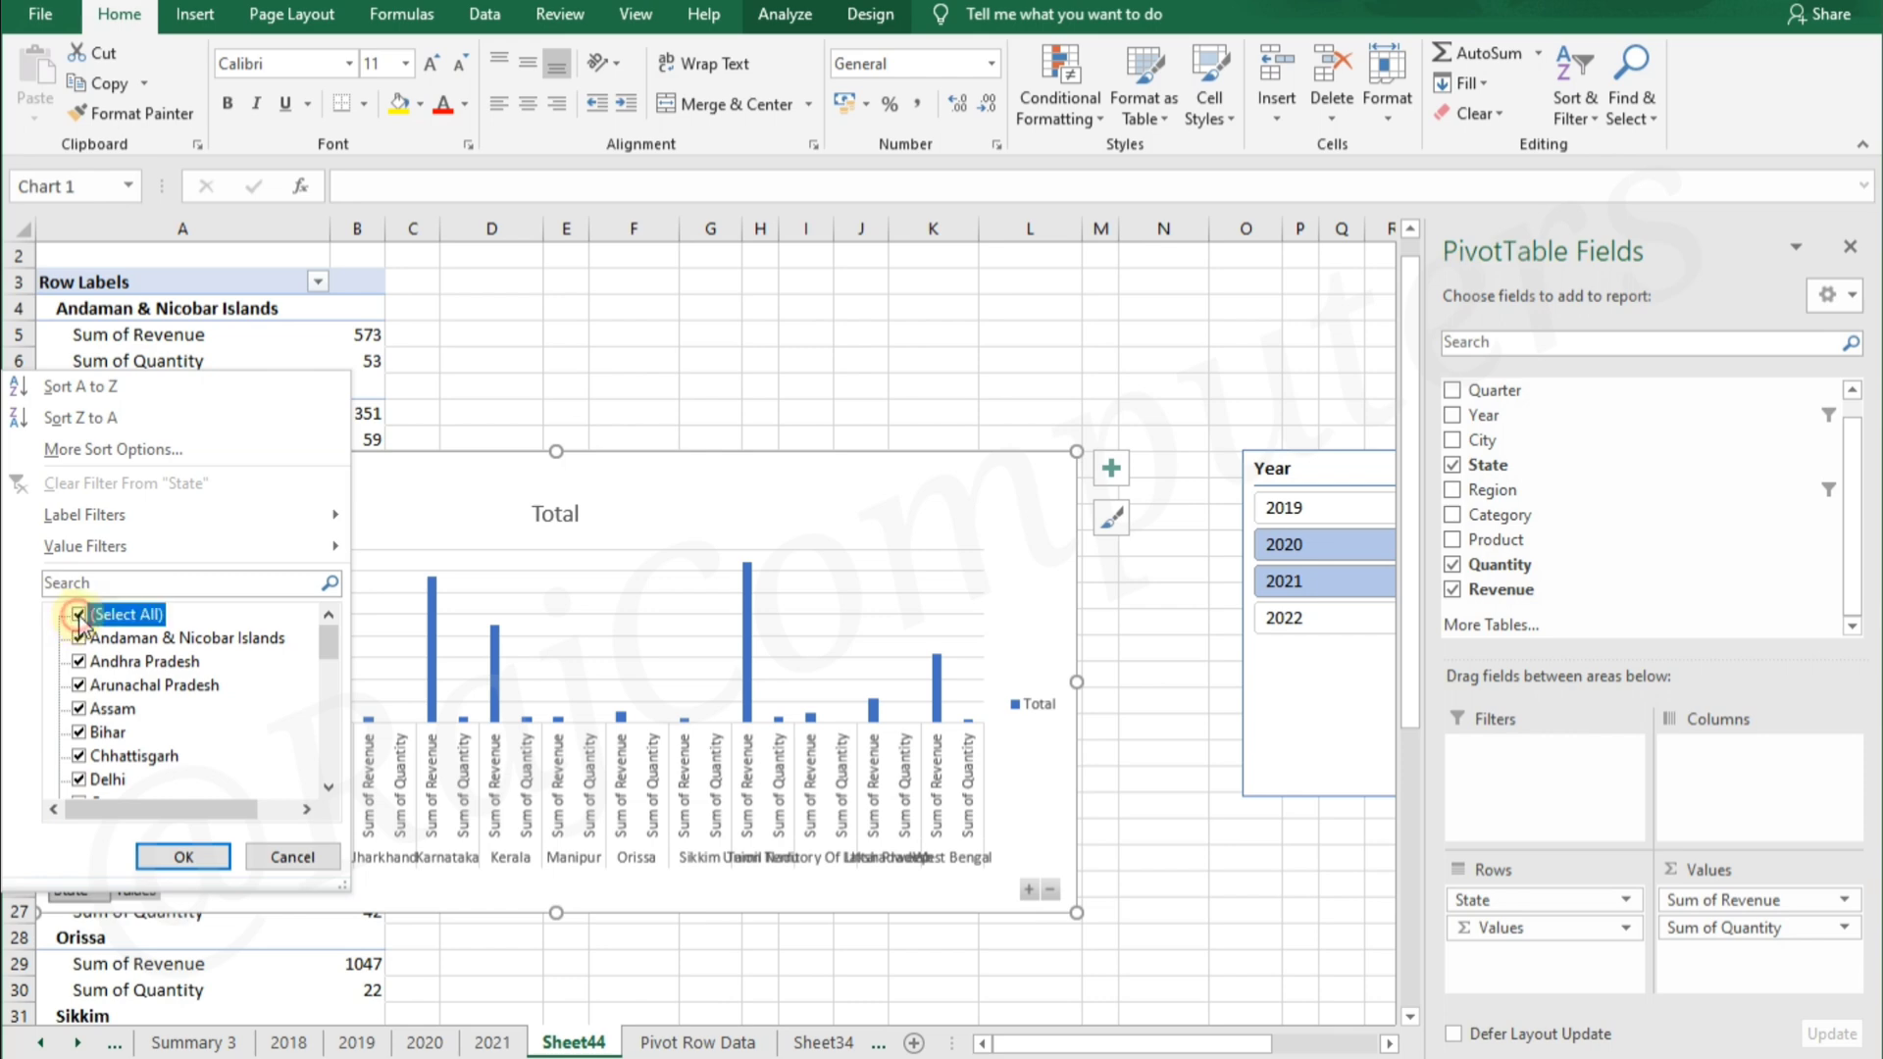
click(251, 589)
text(raja)
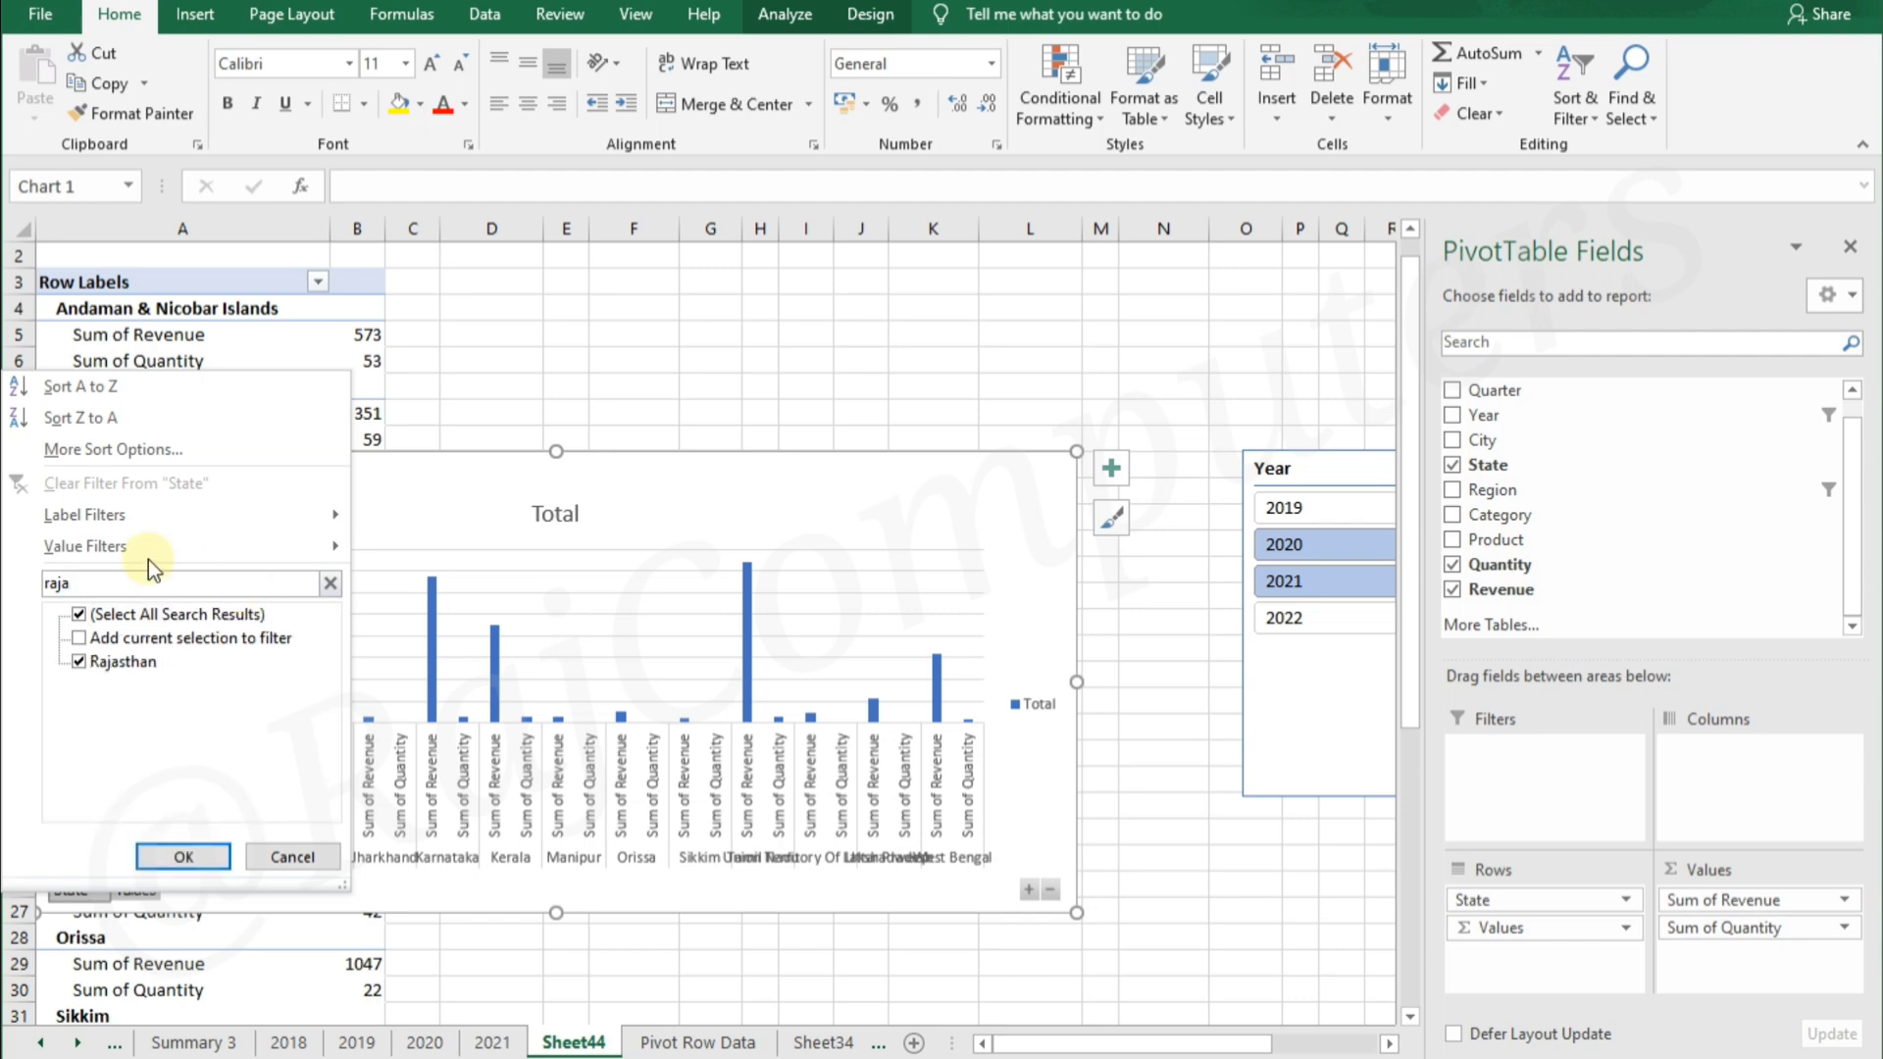
click(190, 857)
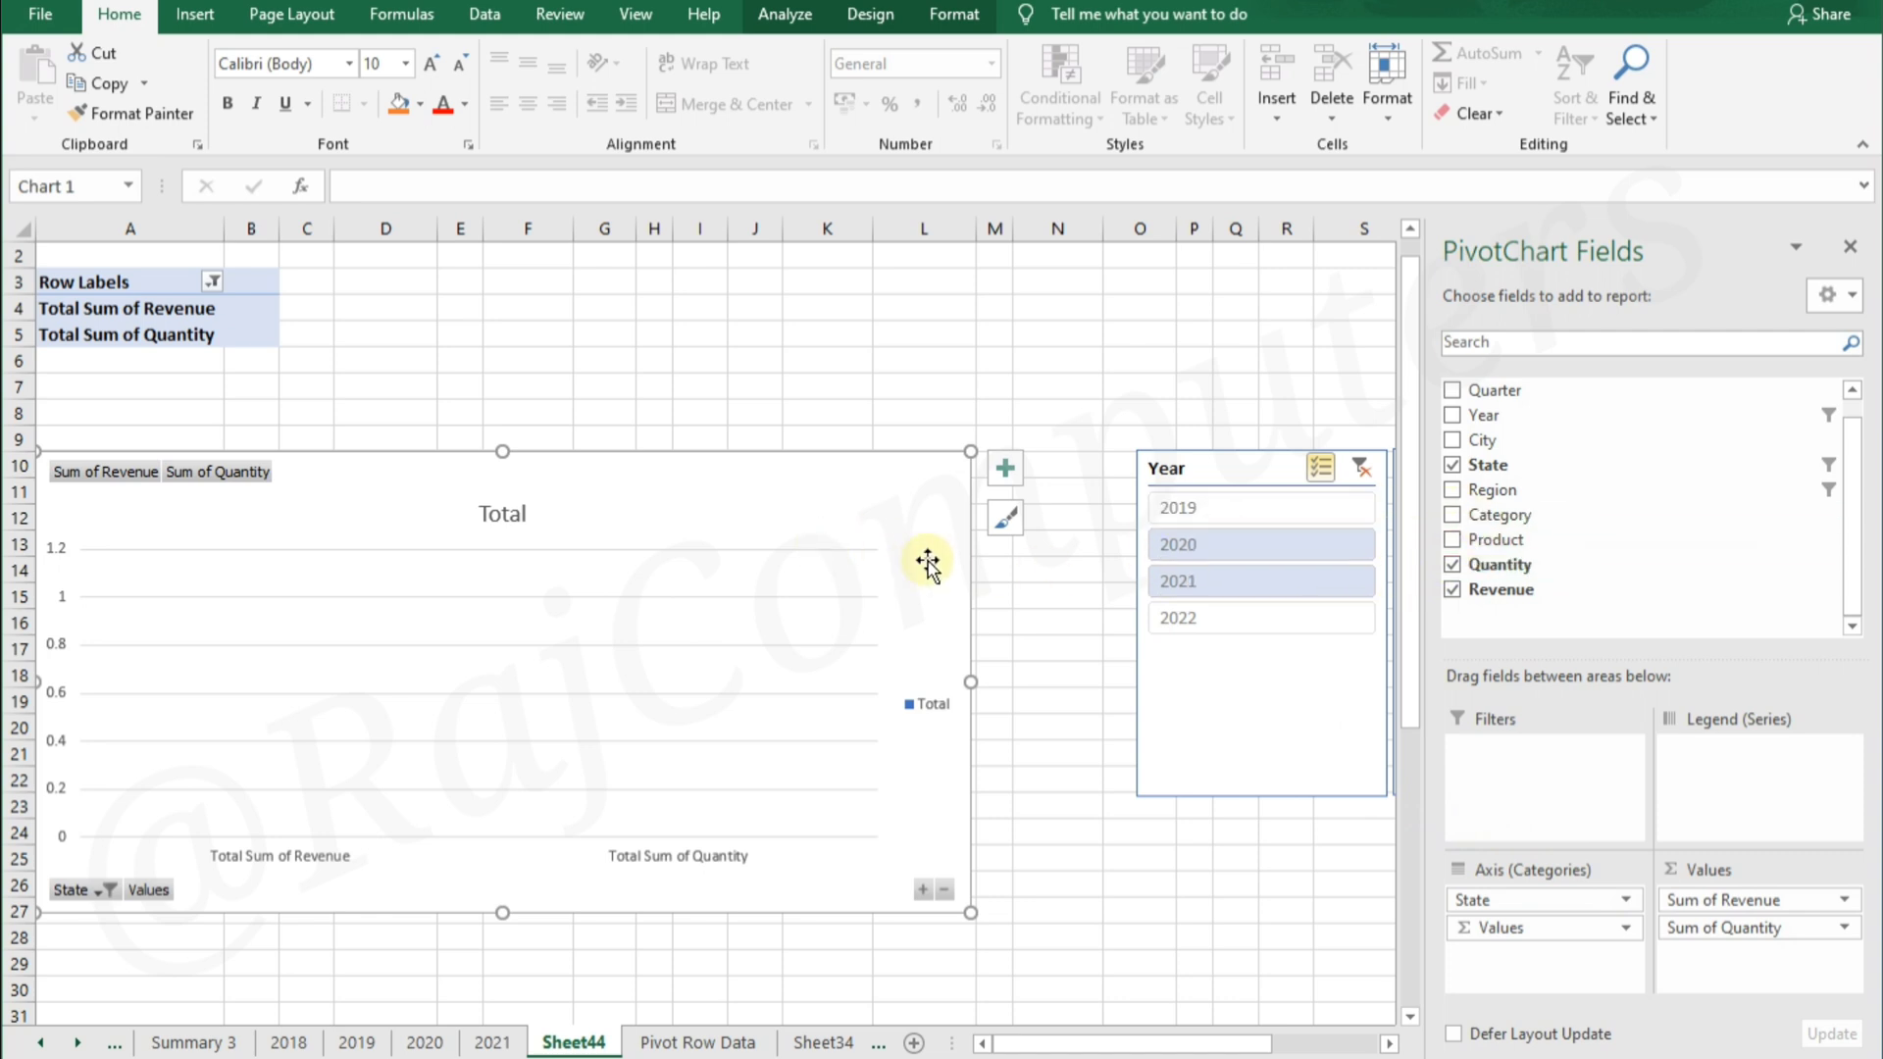
Include Andaman & Nicobar Islands, Andhra Pradesh, Arunachal Pradesh and Assam in the chart's State filter
click(98, 890)
click(78, 638)
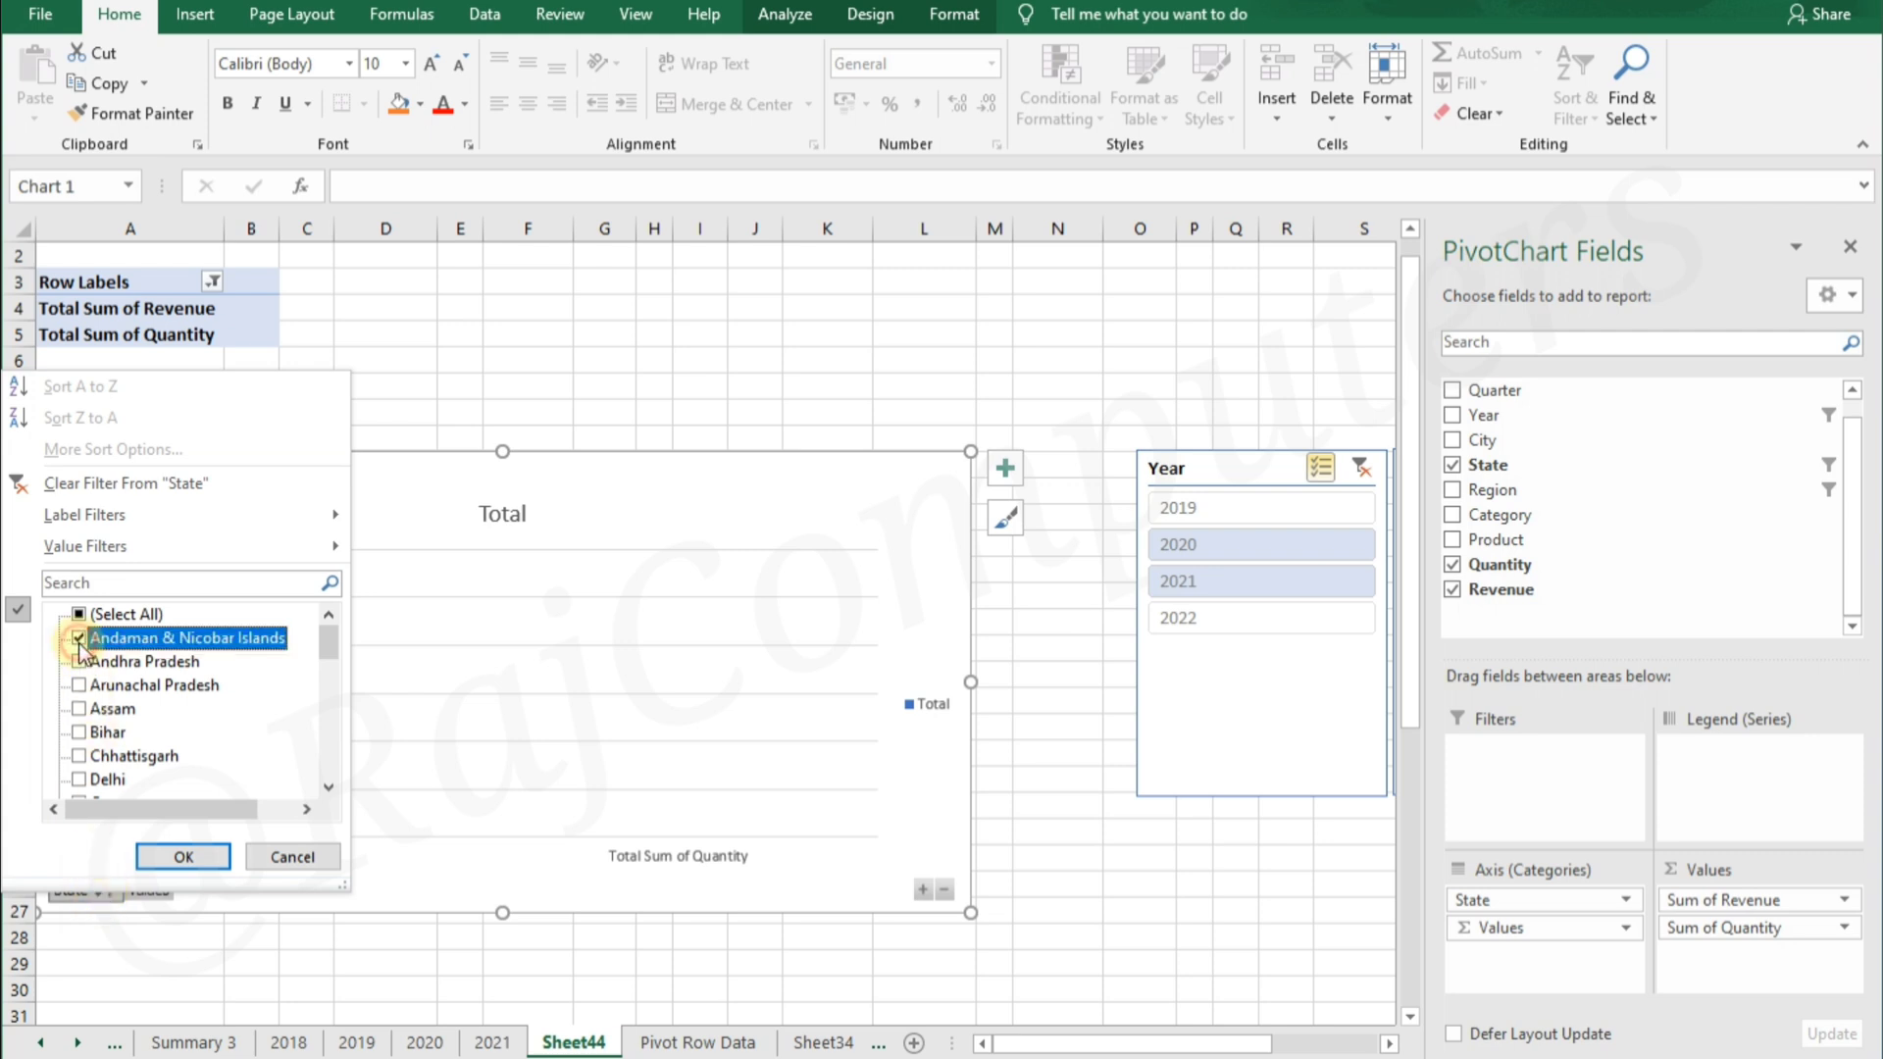
click(78, 661)
click(78, 686)
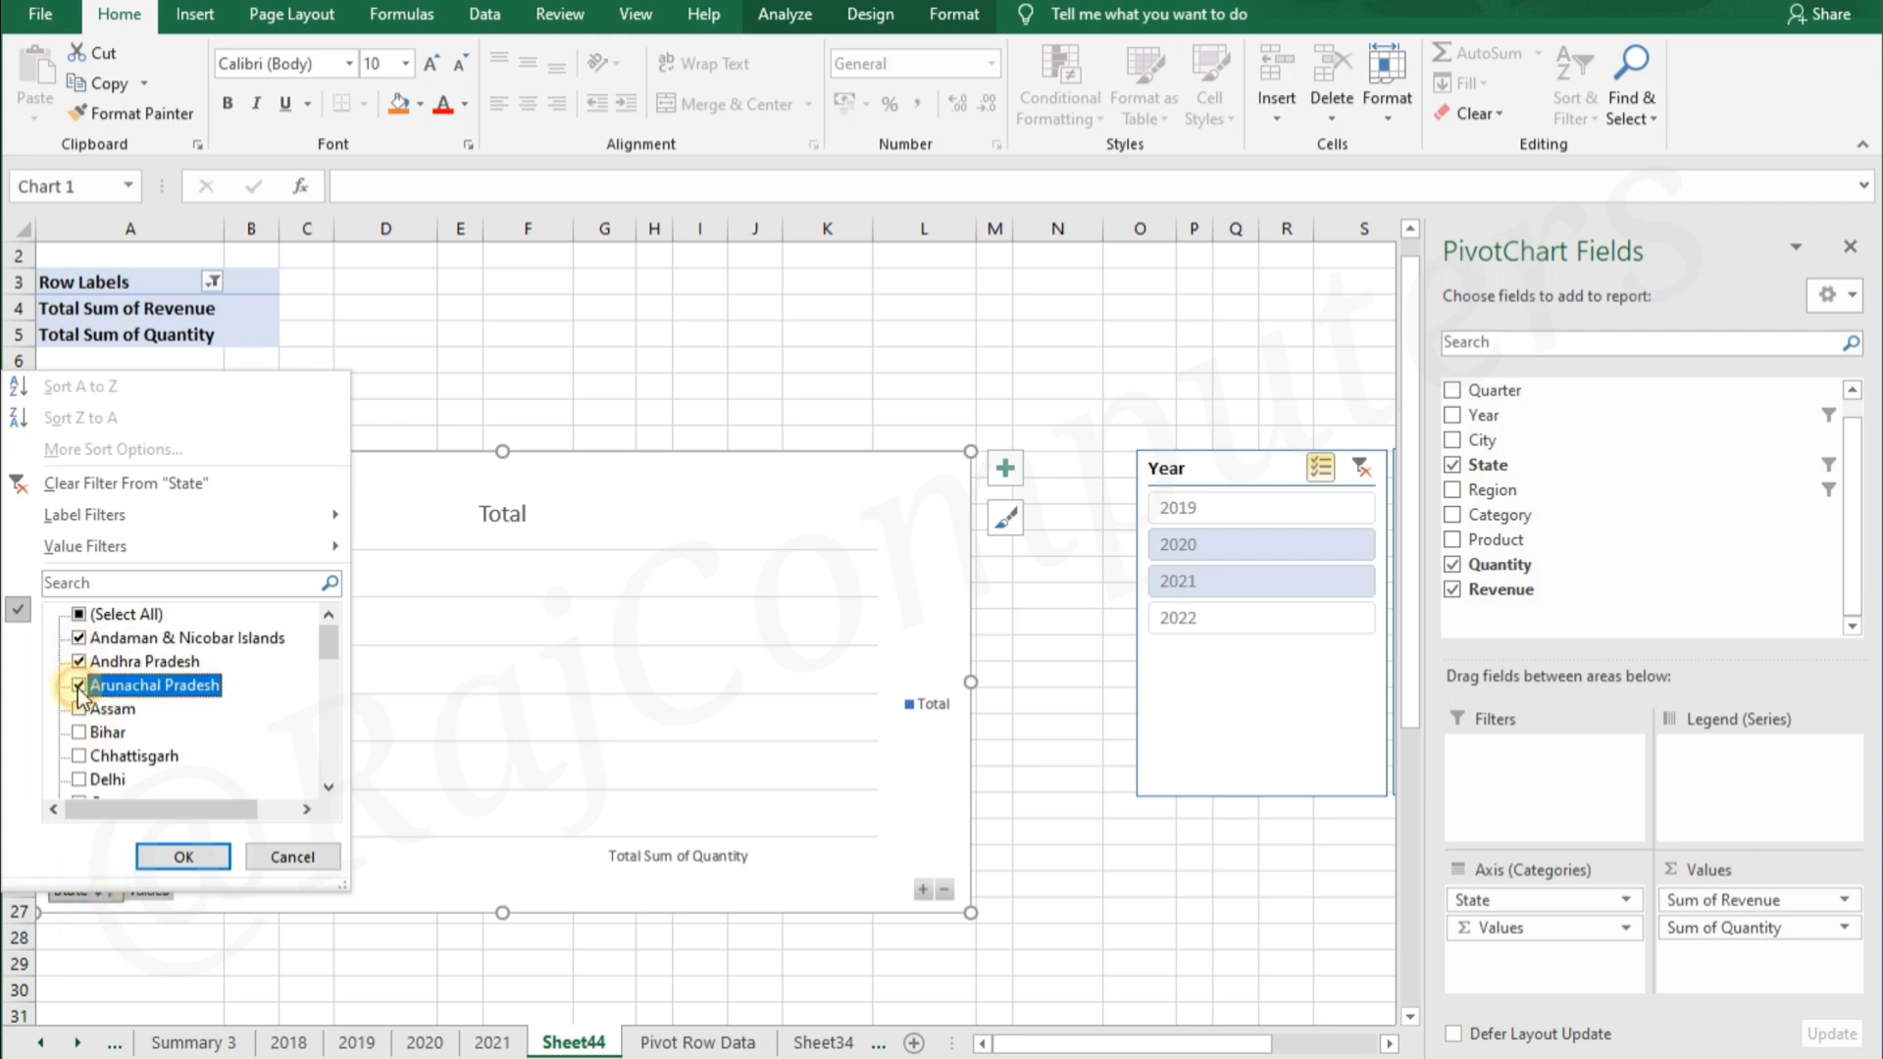
click(79, 708)
click(183, 857)
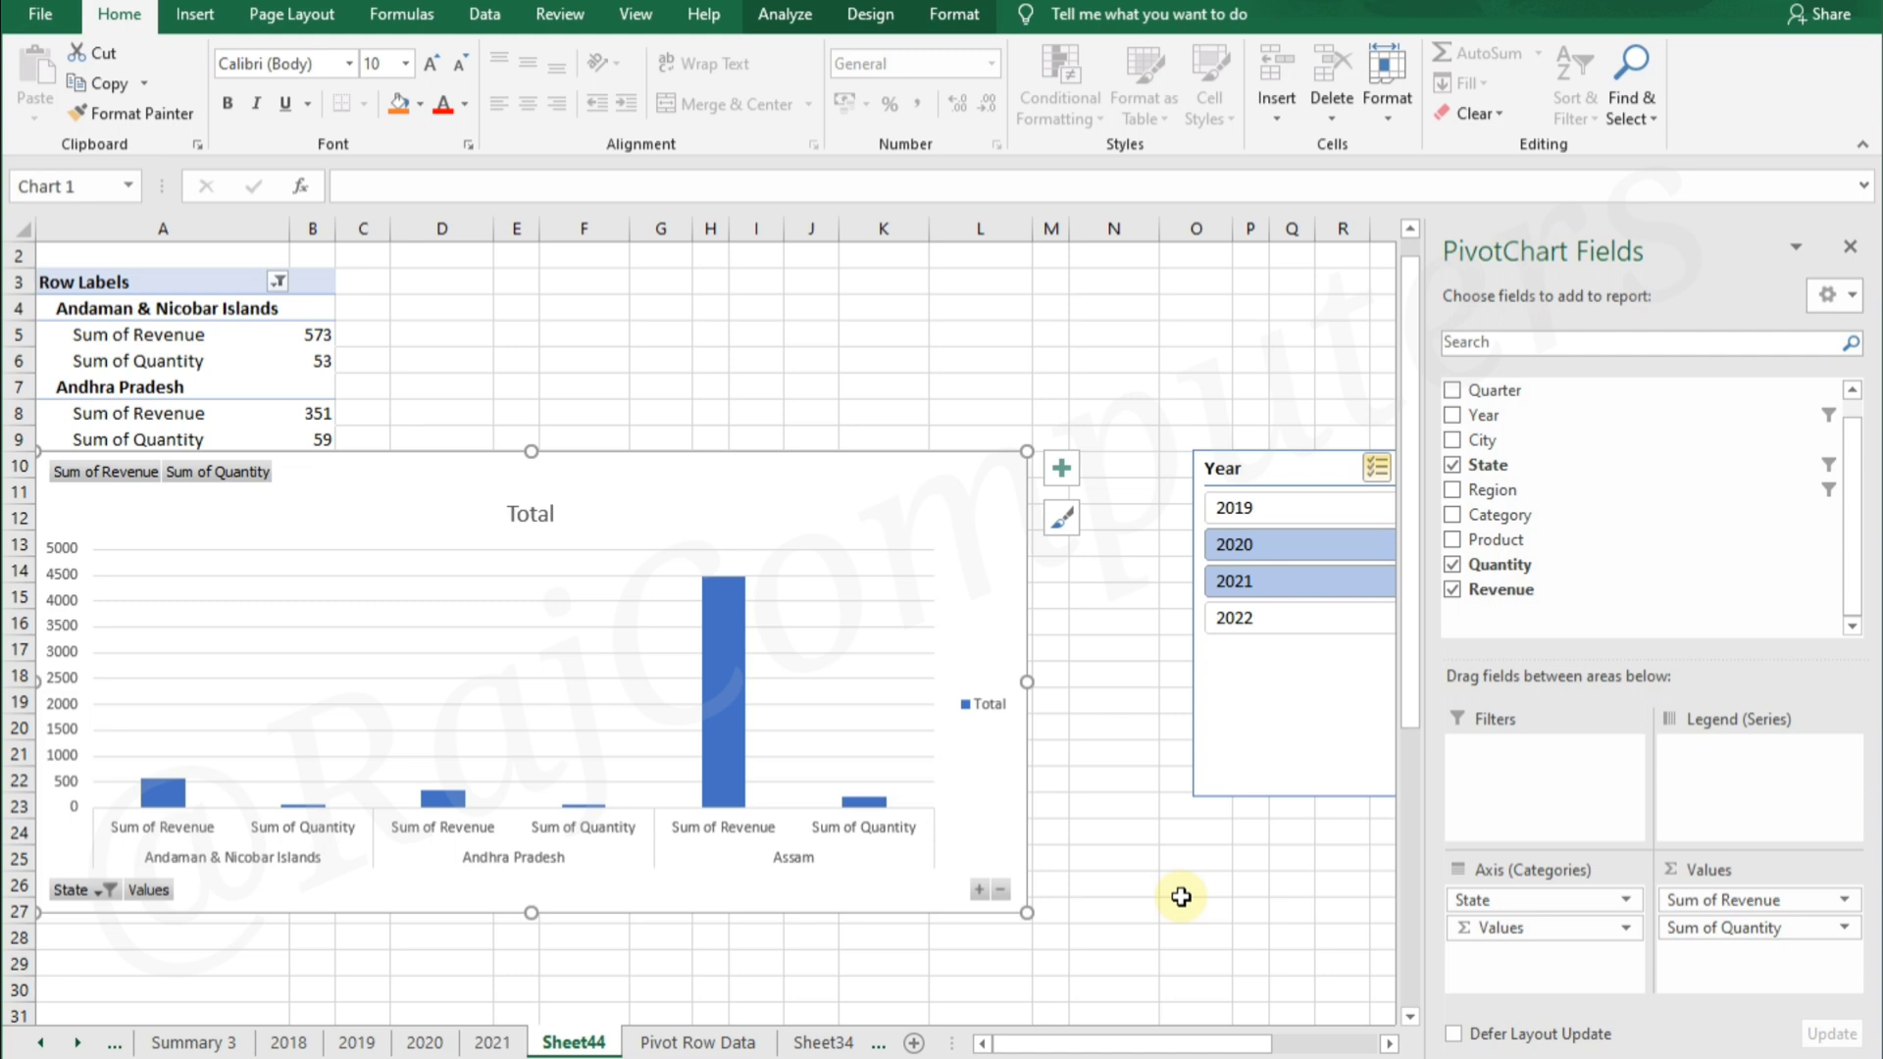
Remove the State field from the PivotChart using its field button on the chart
right_click(80, 895)
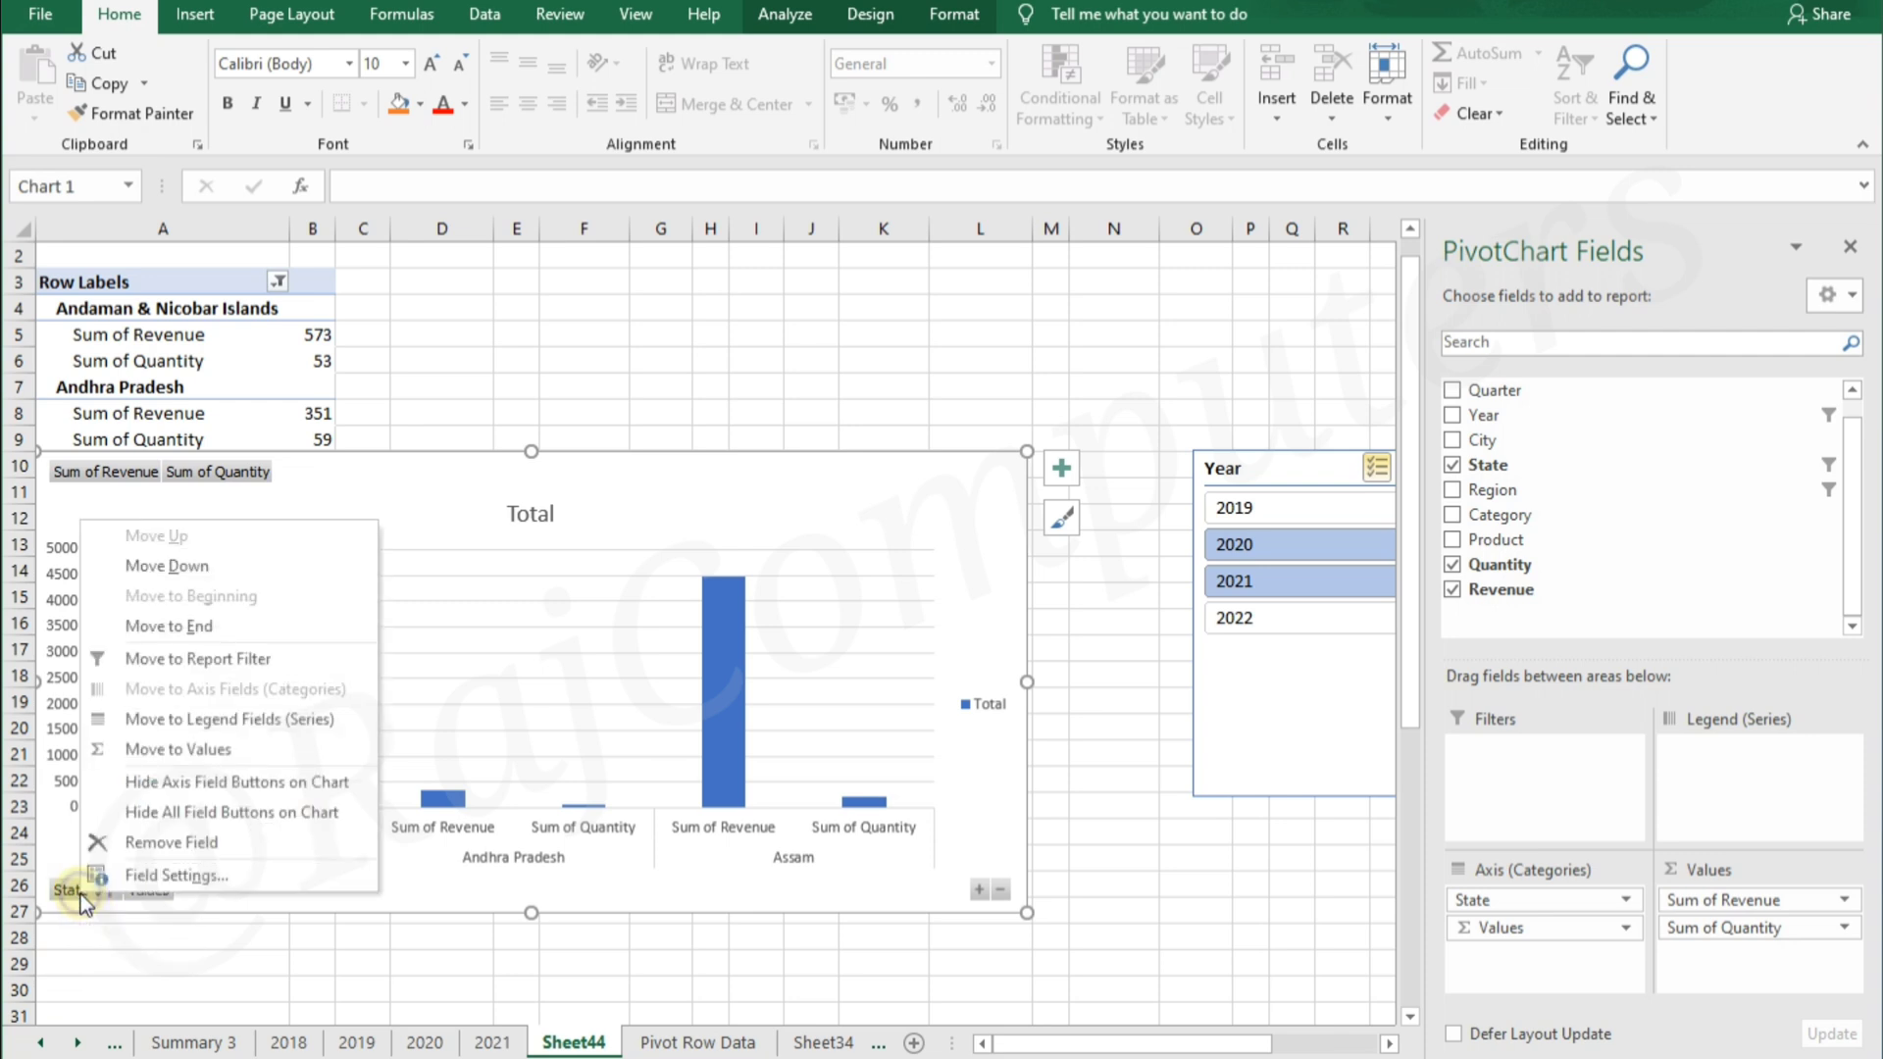
click(176, 845)
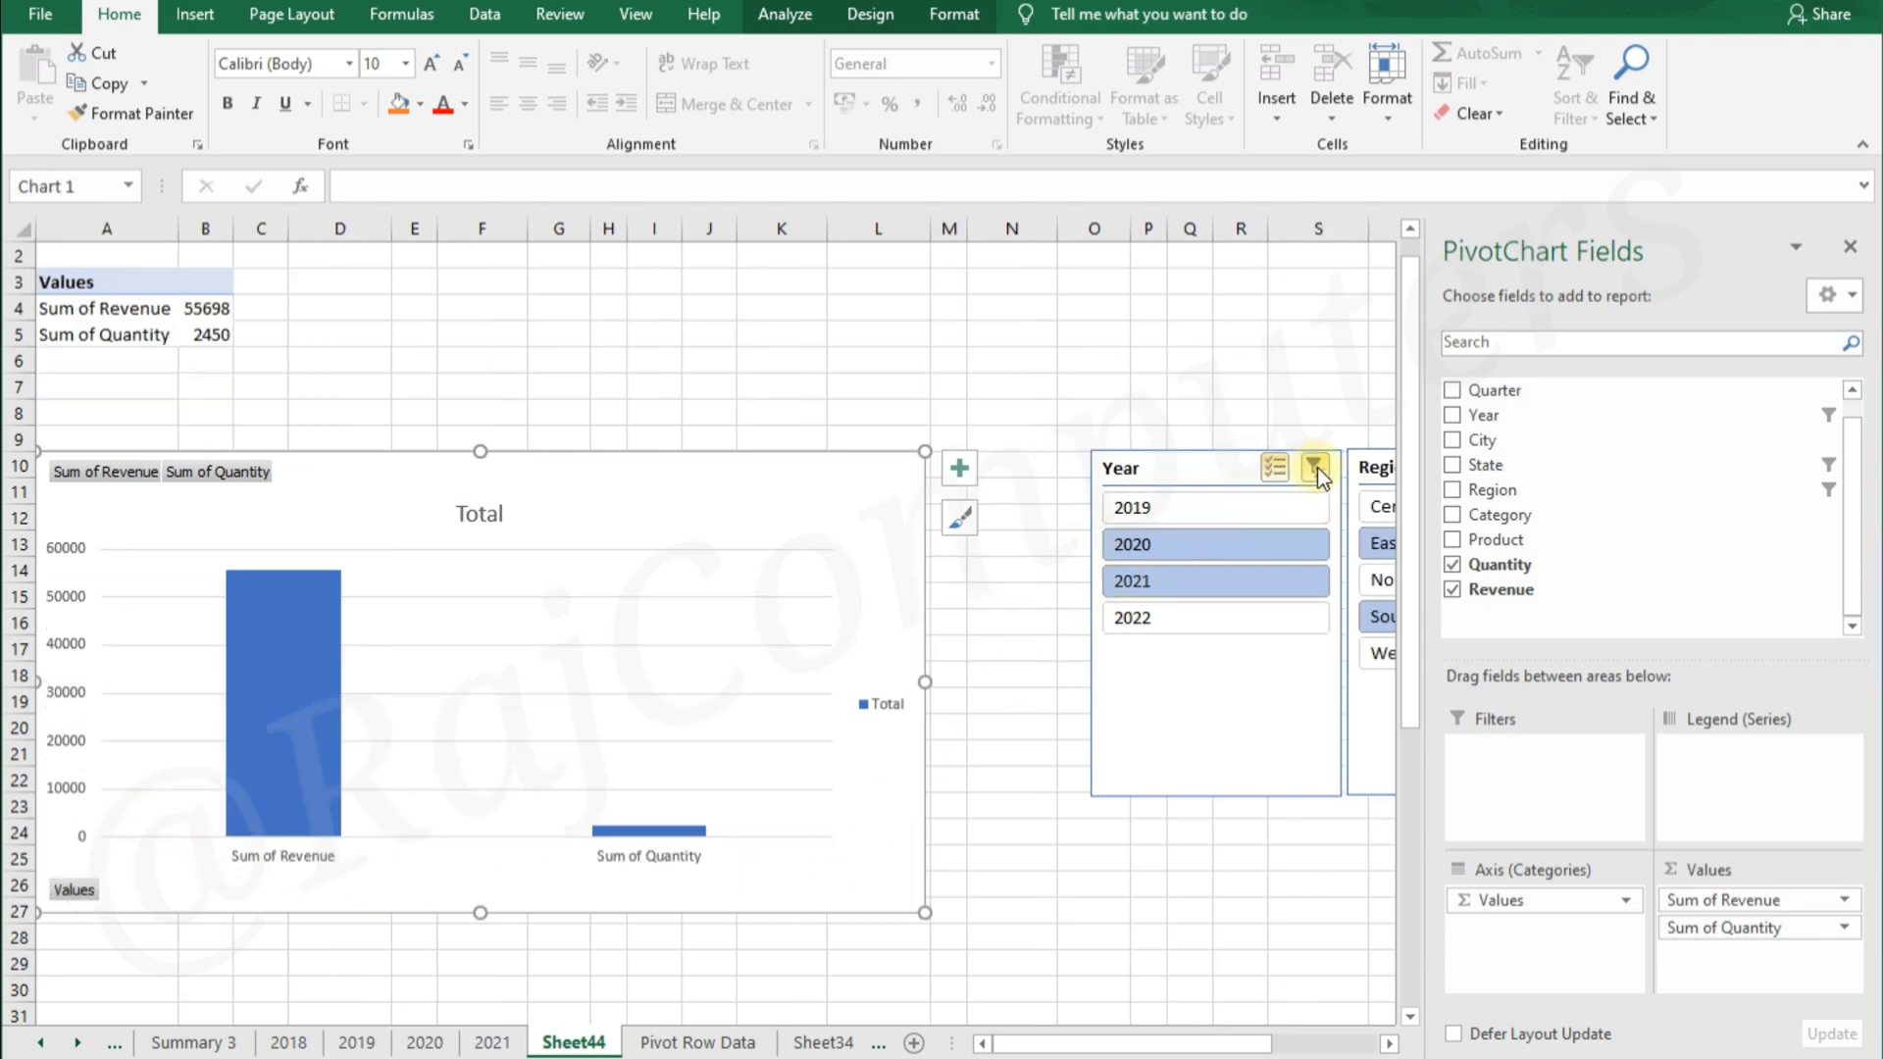
Delete the Year and Region slicers from the sheet
click(1189, 475)
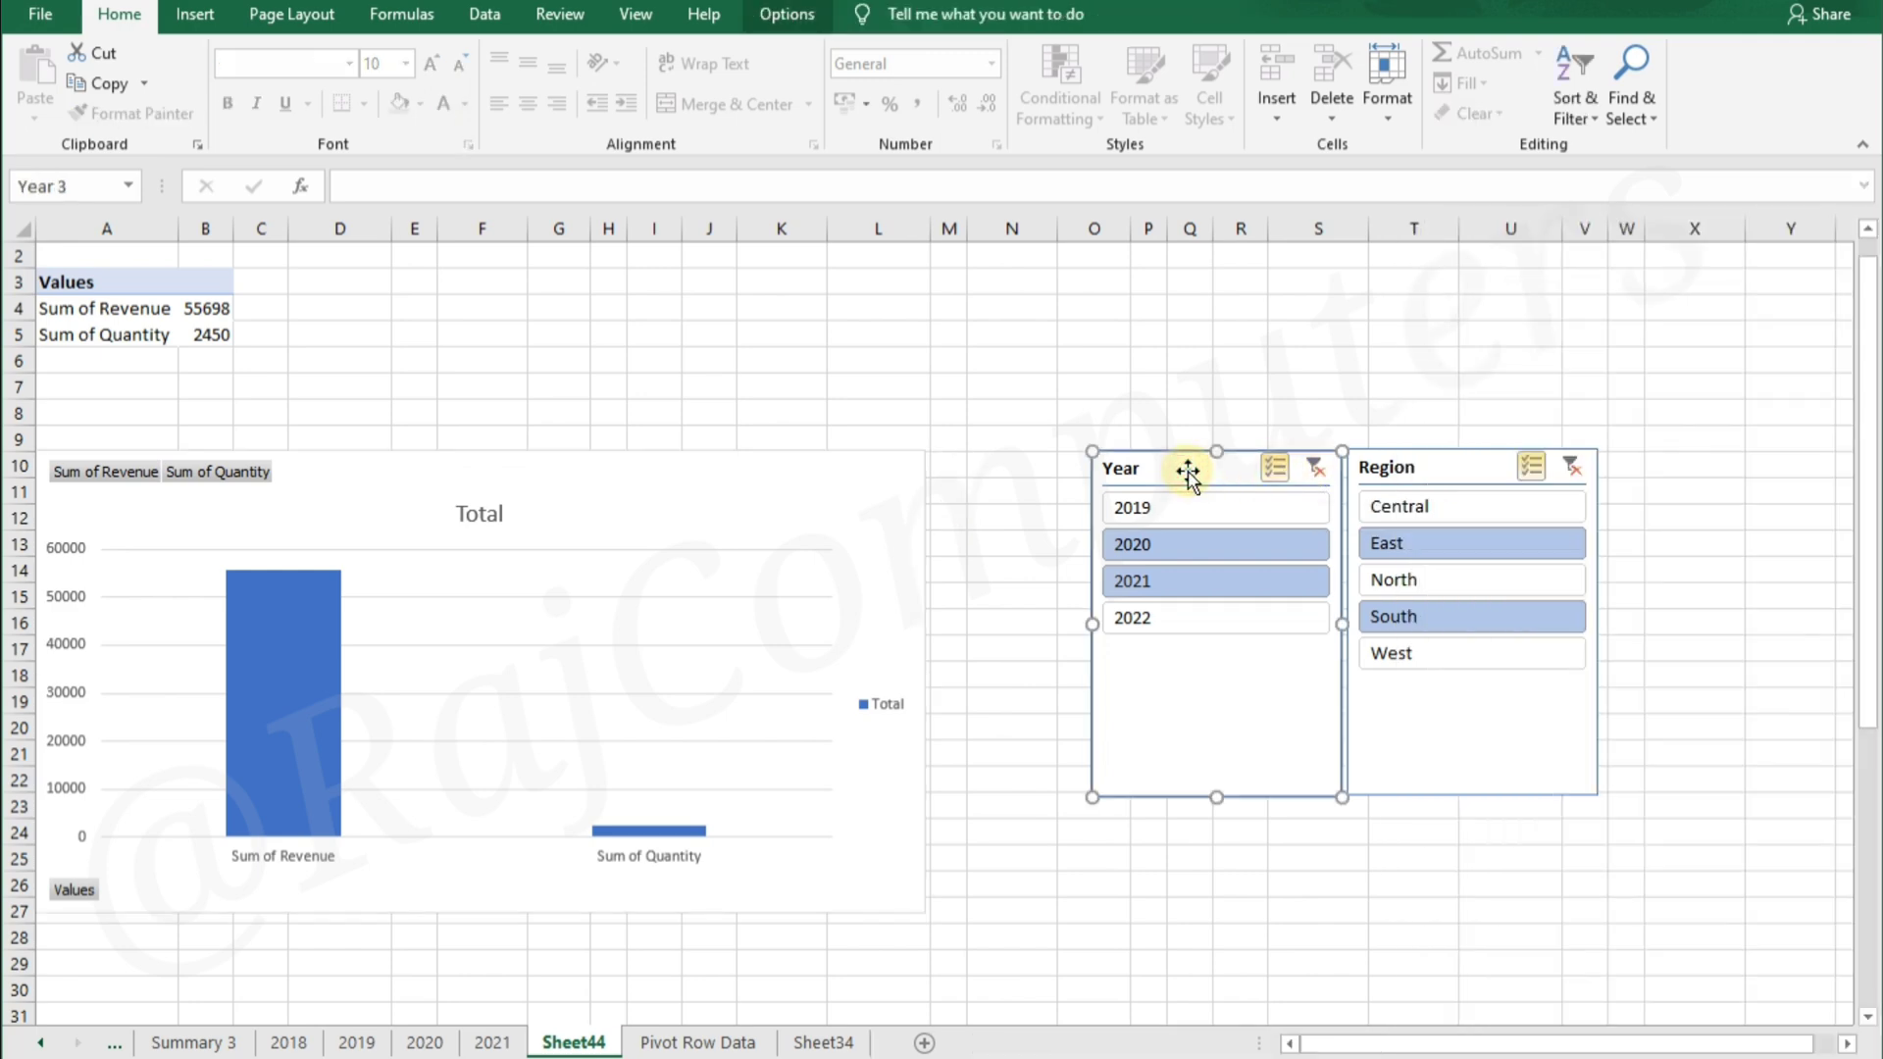
key(Delete)
click(1378, 465)
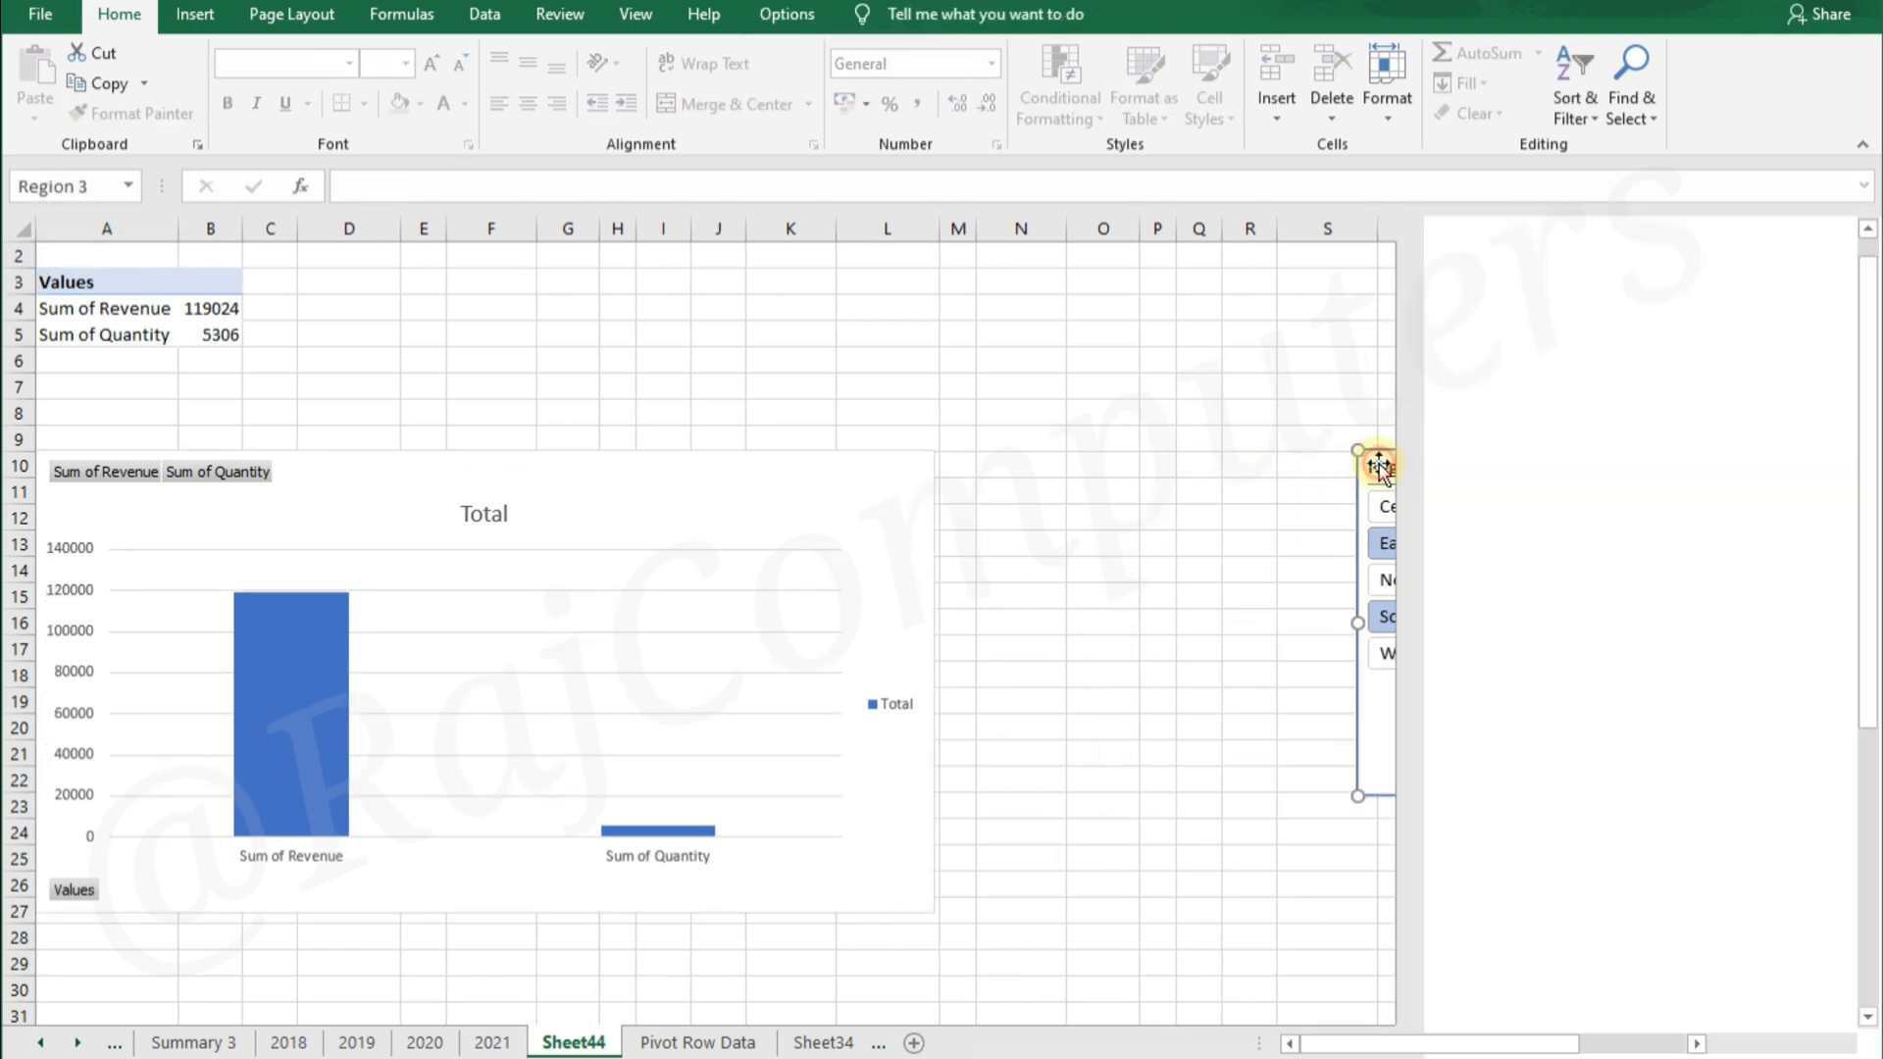
key(Delete)
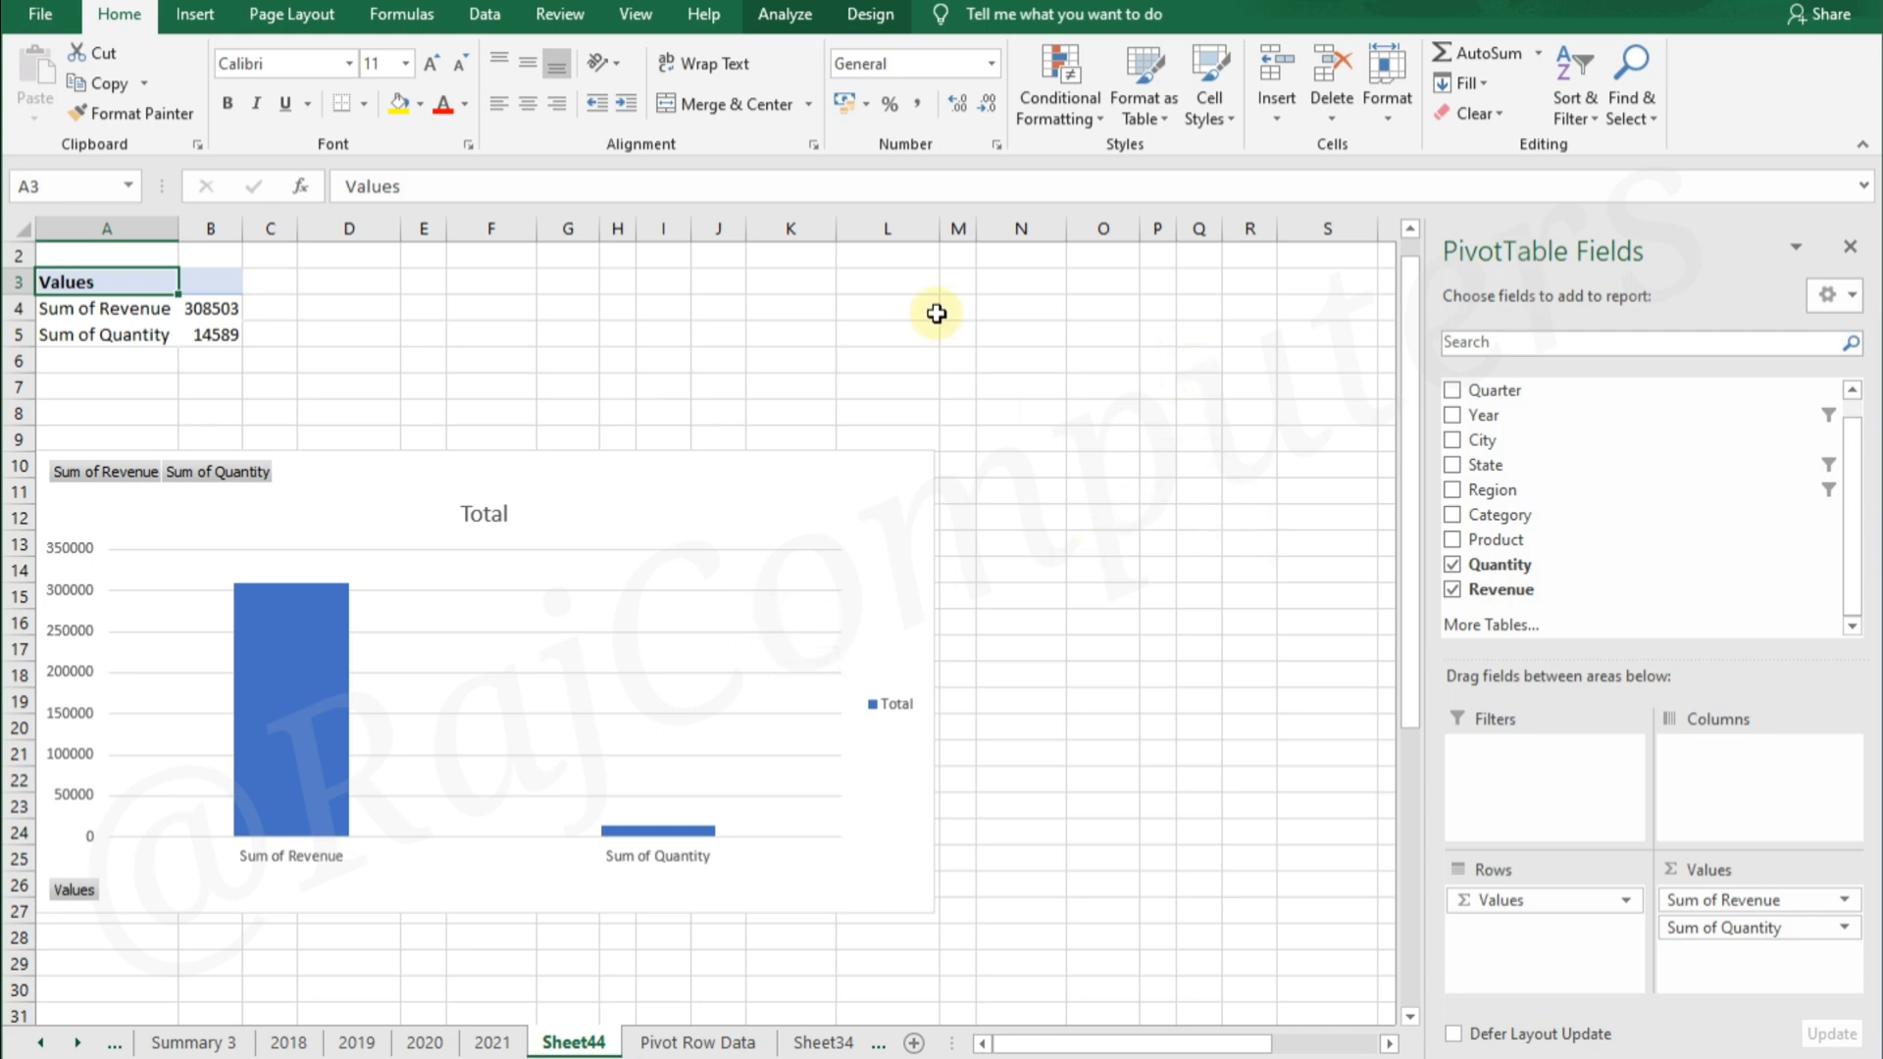
click(784, 14)
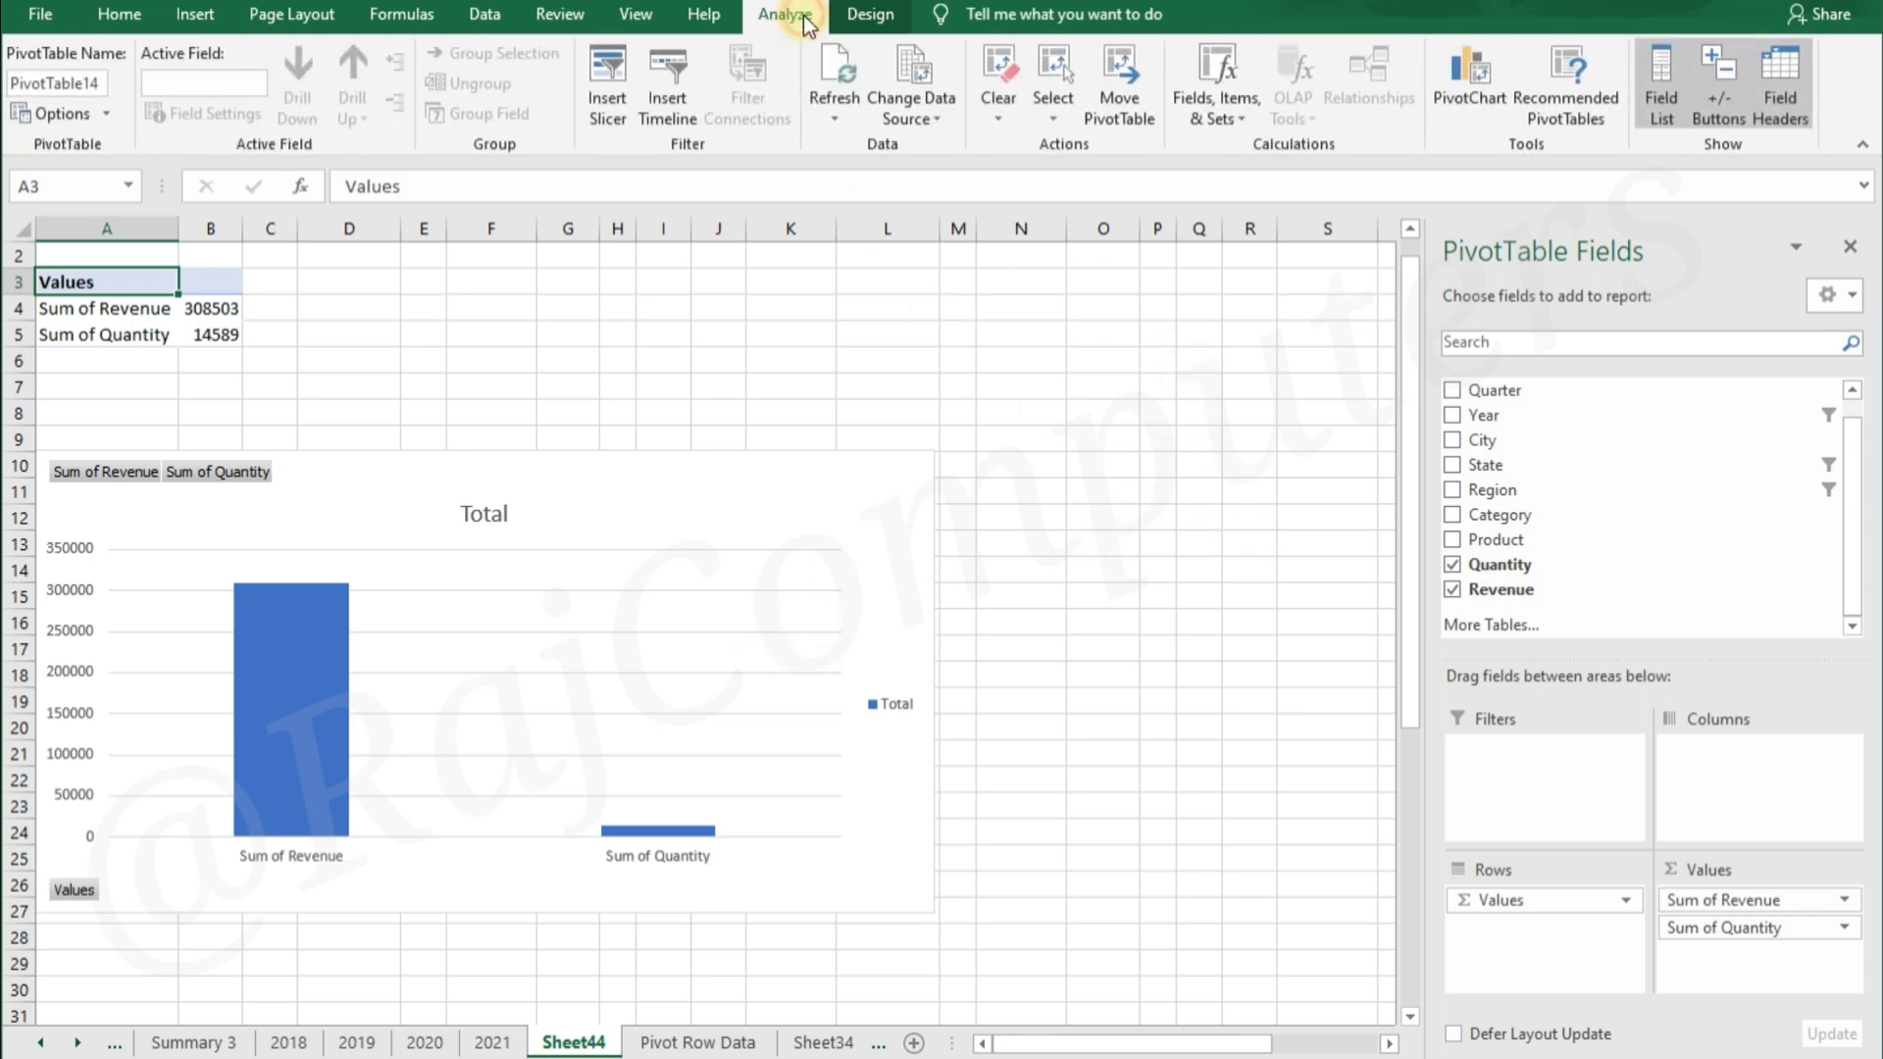
click(615, 90)
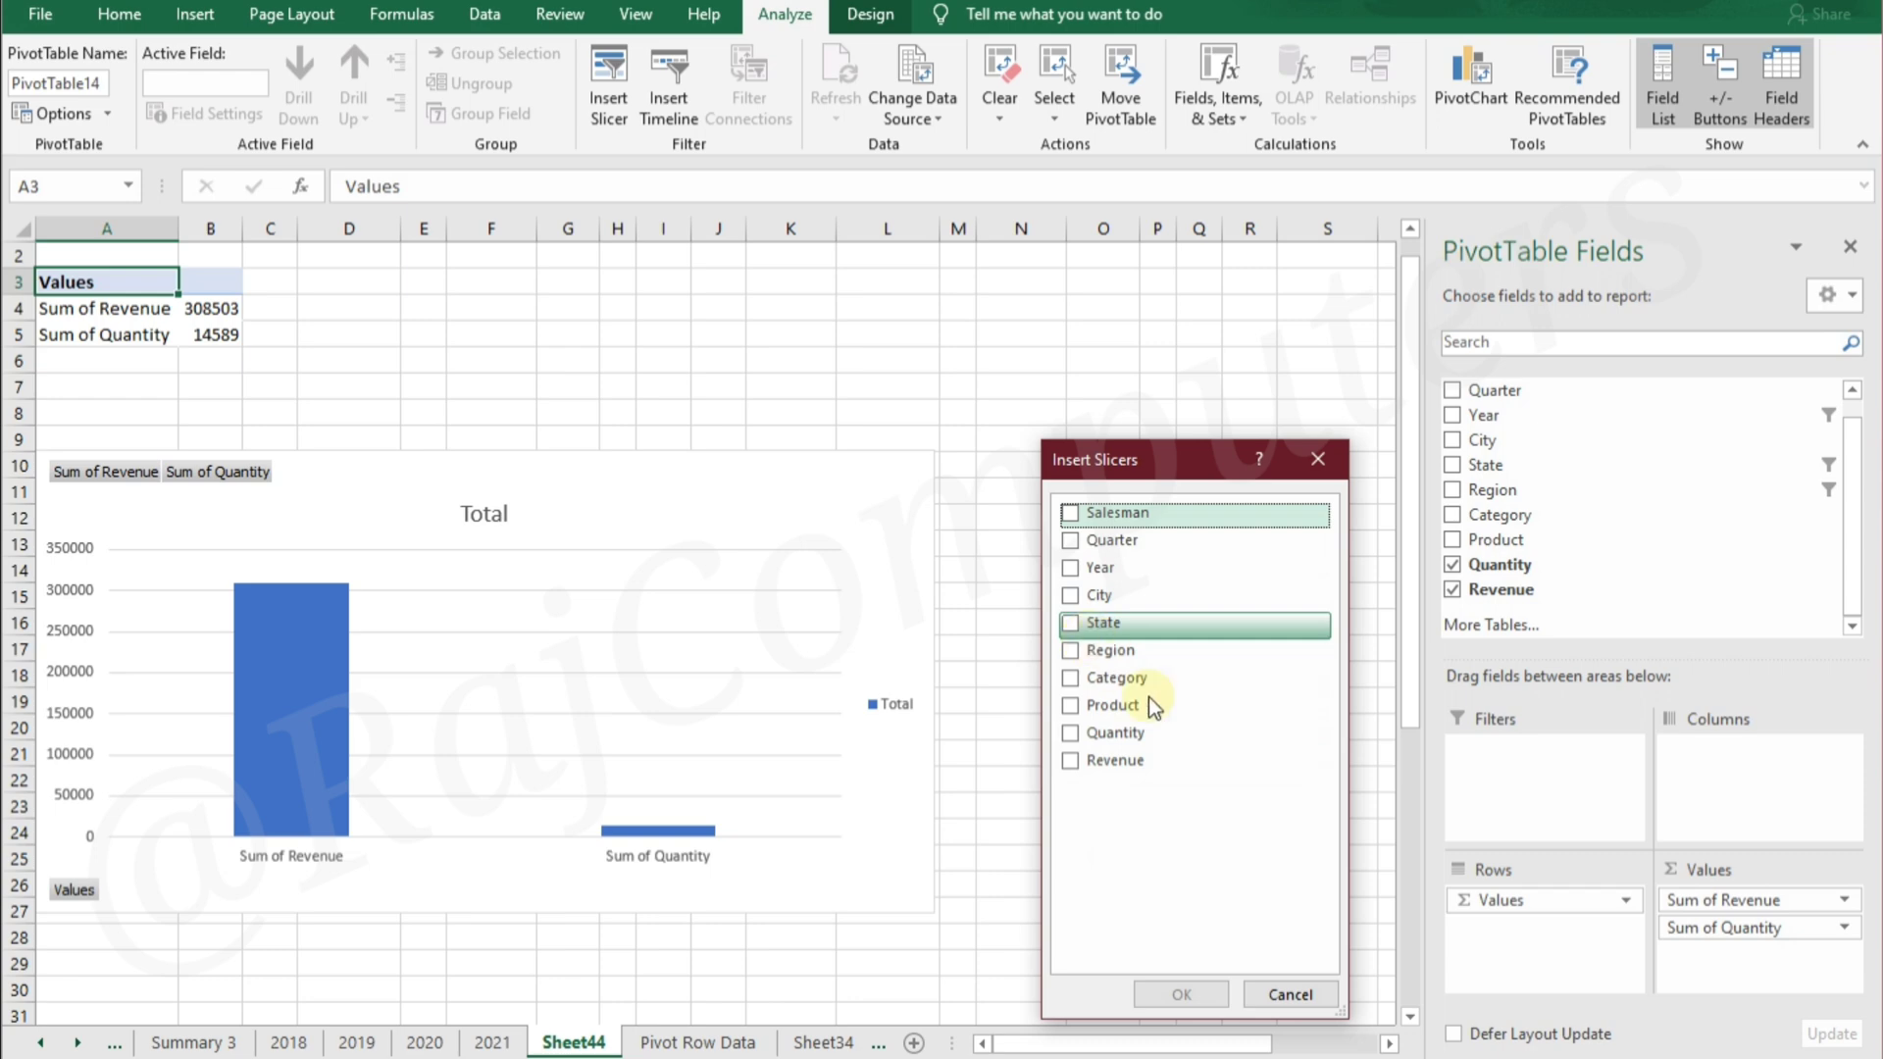
click(1289, 993)
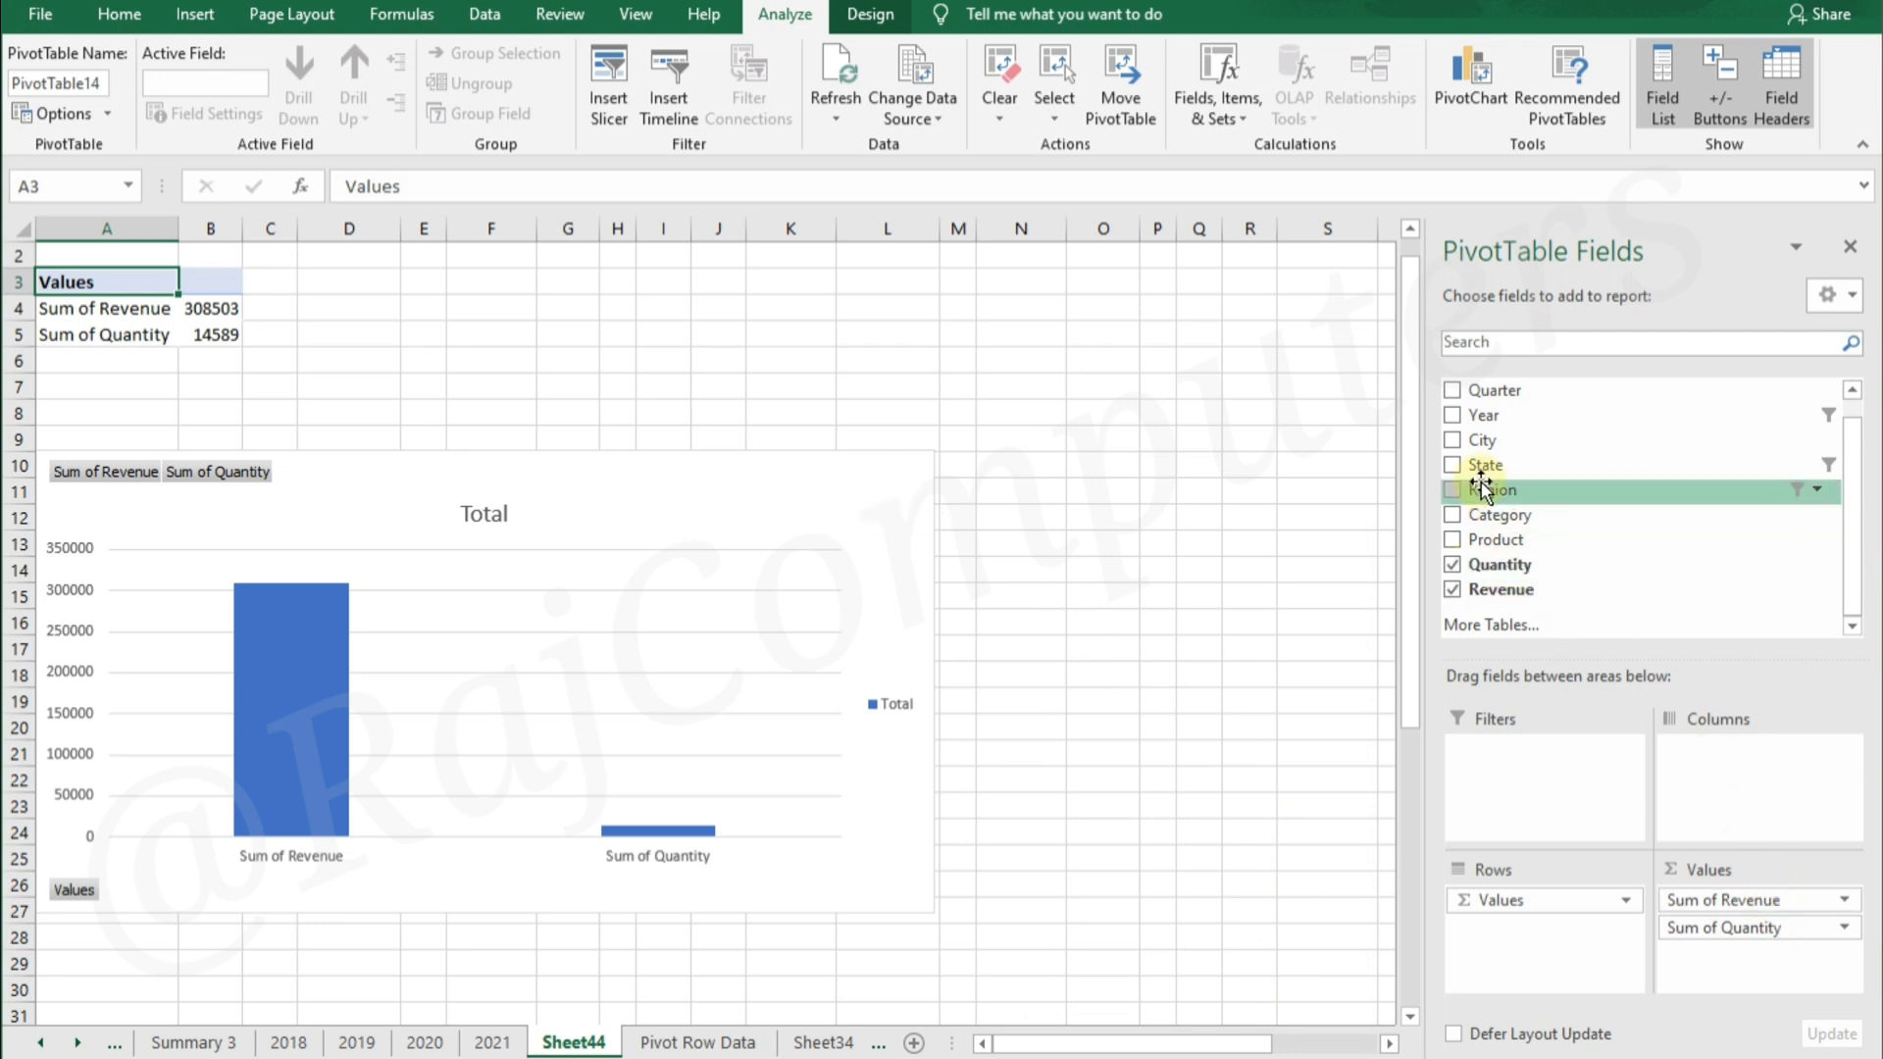
Add Year to the PivotTable's rows and clear its filter using the Year field button on the chart
drag(1526, 897, 1799, 757)
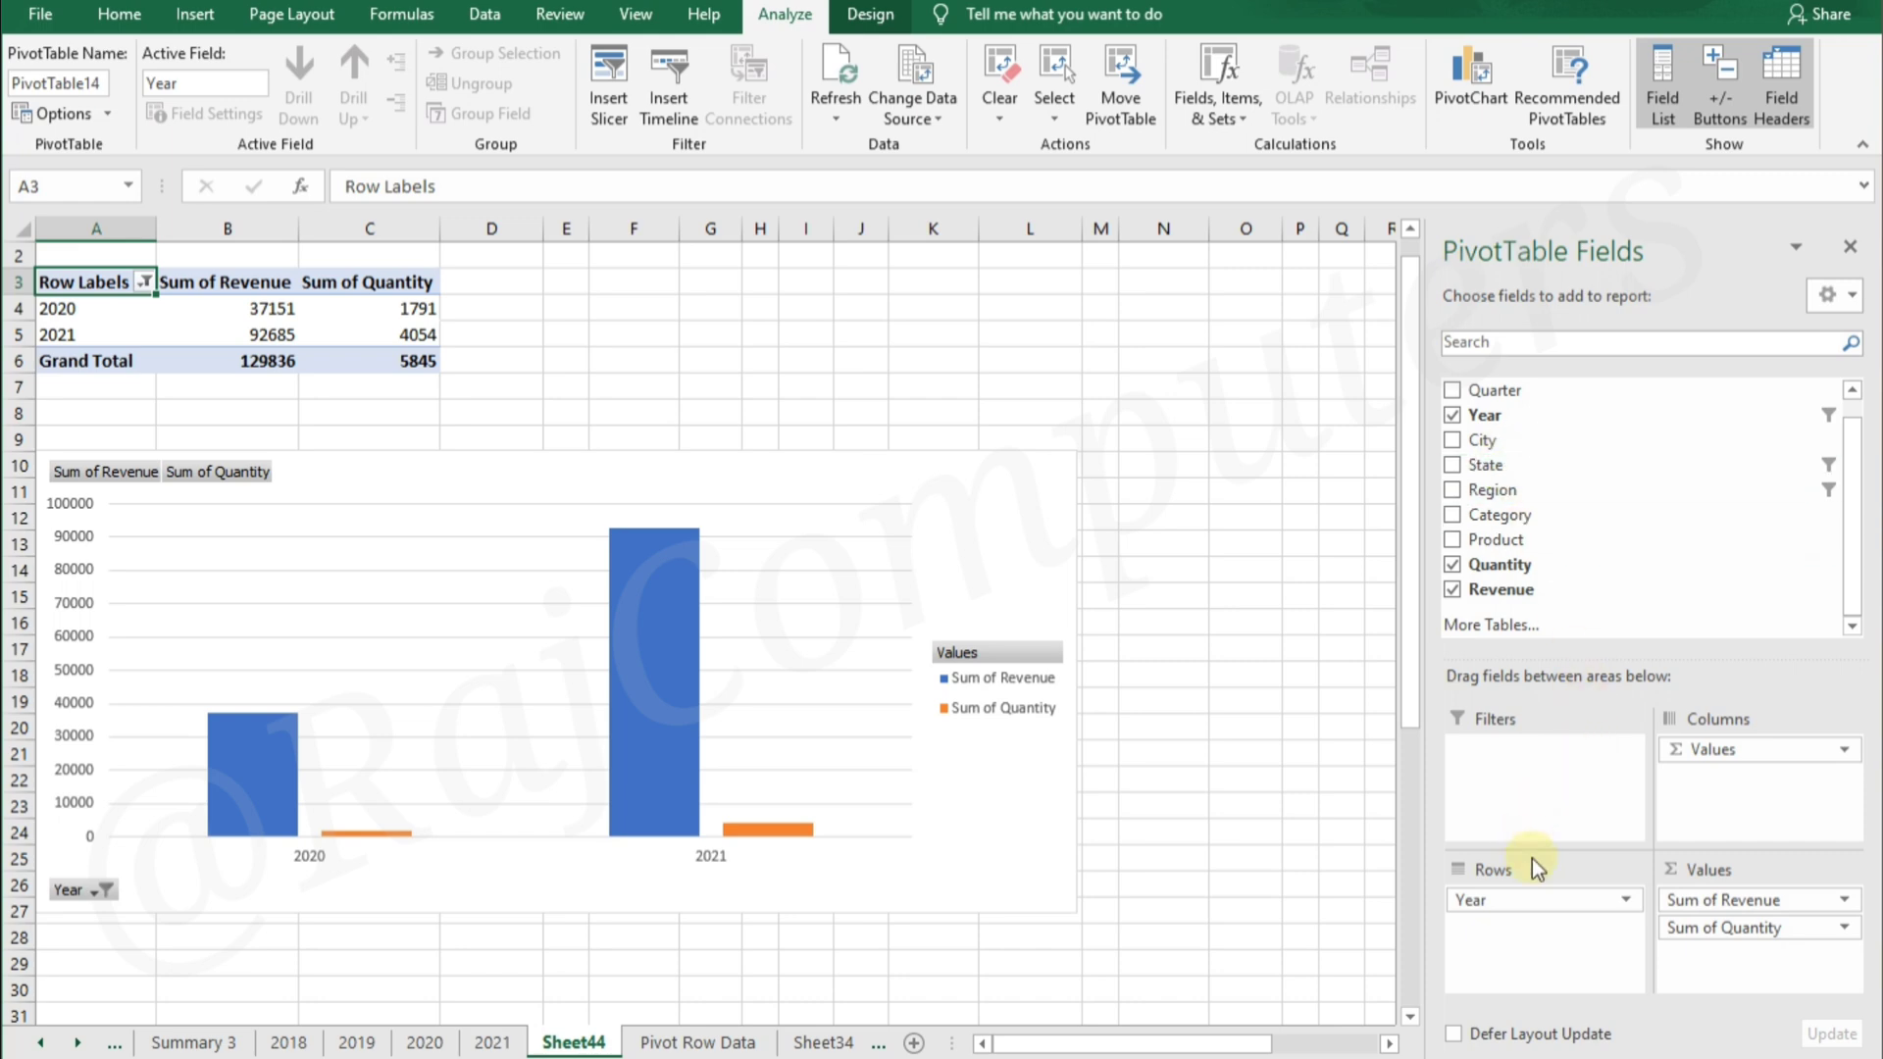
click(102, 890)
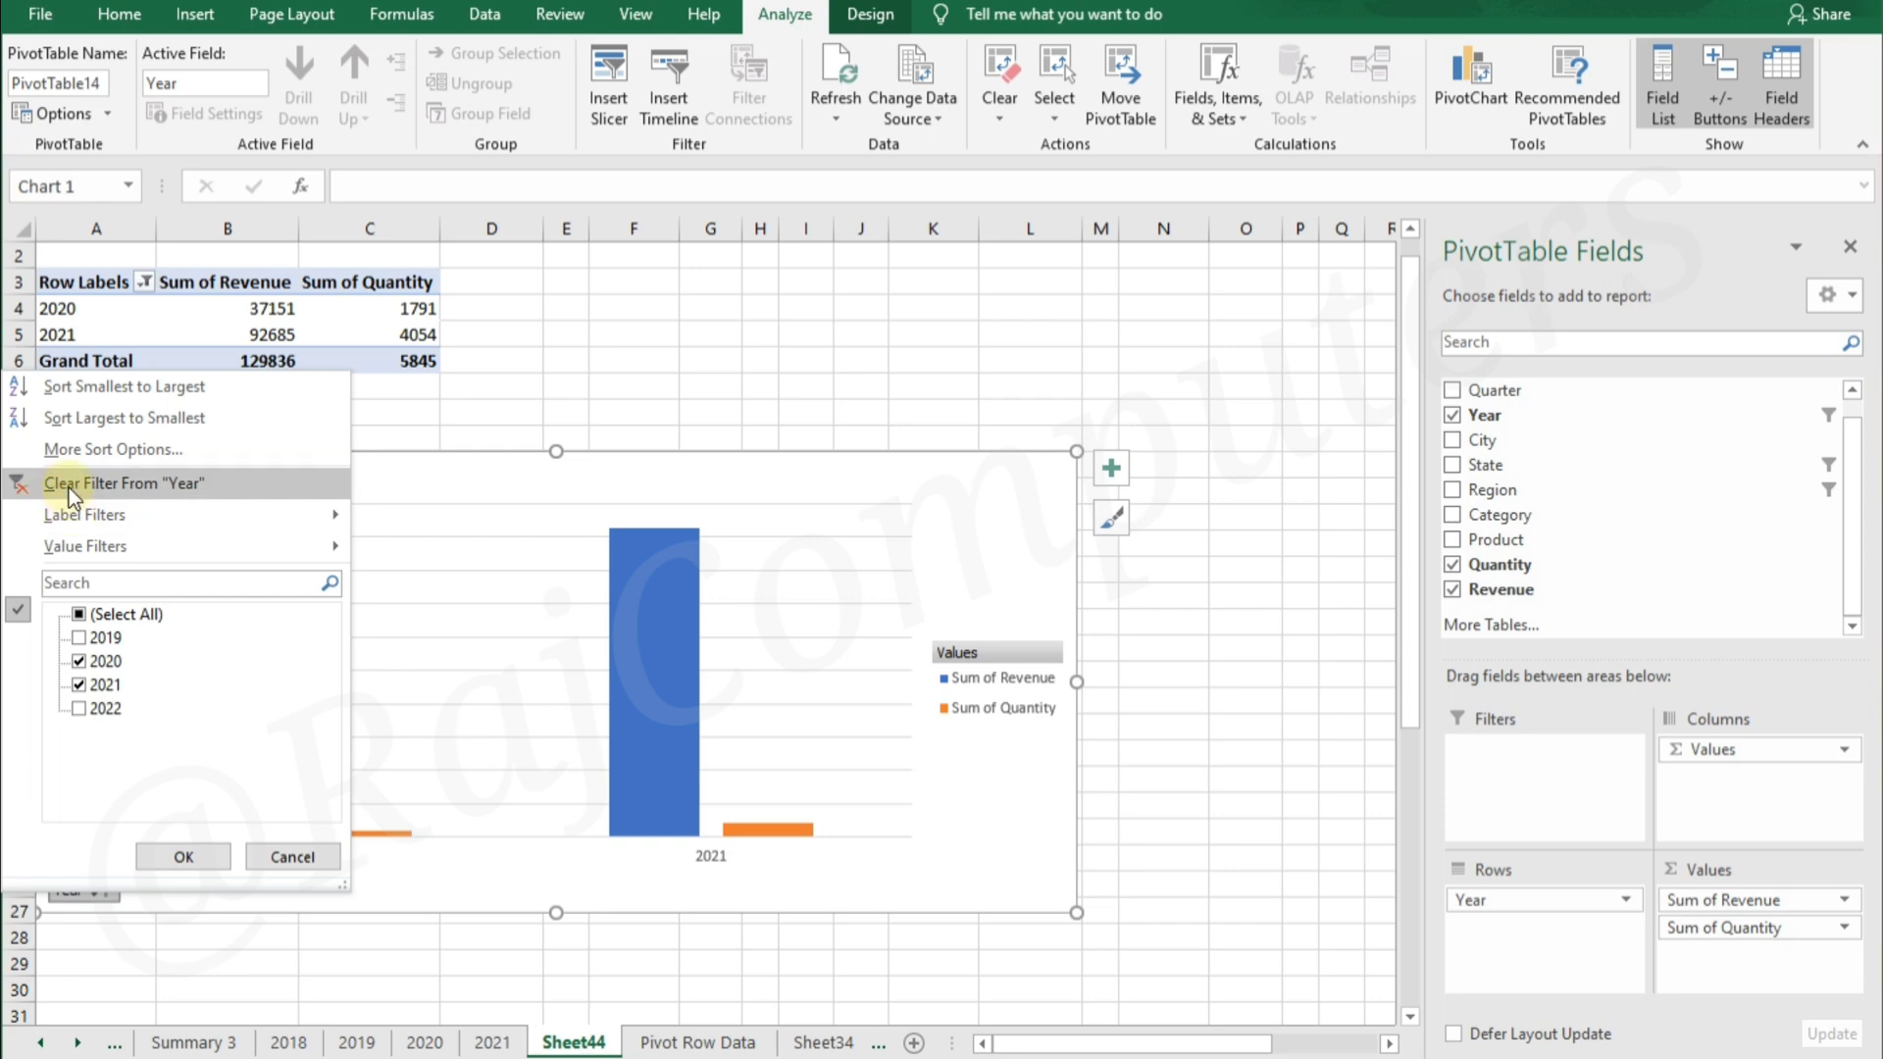
click(69, 483)
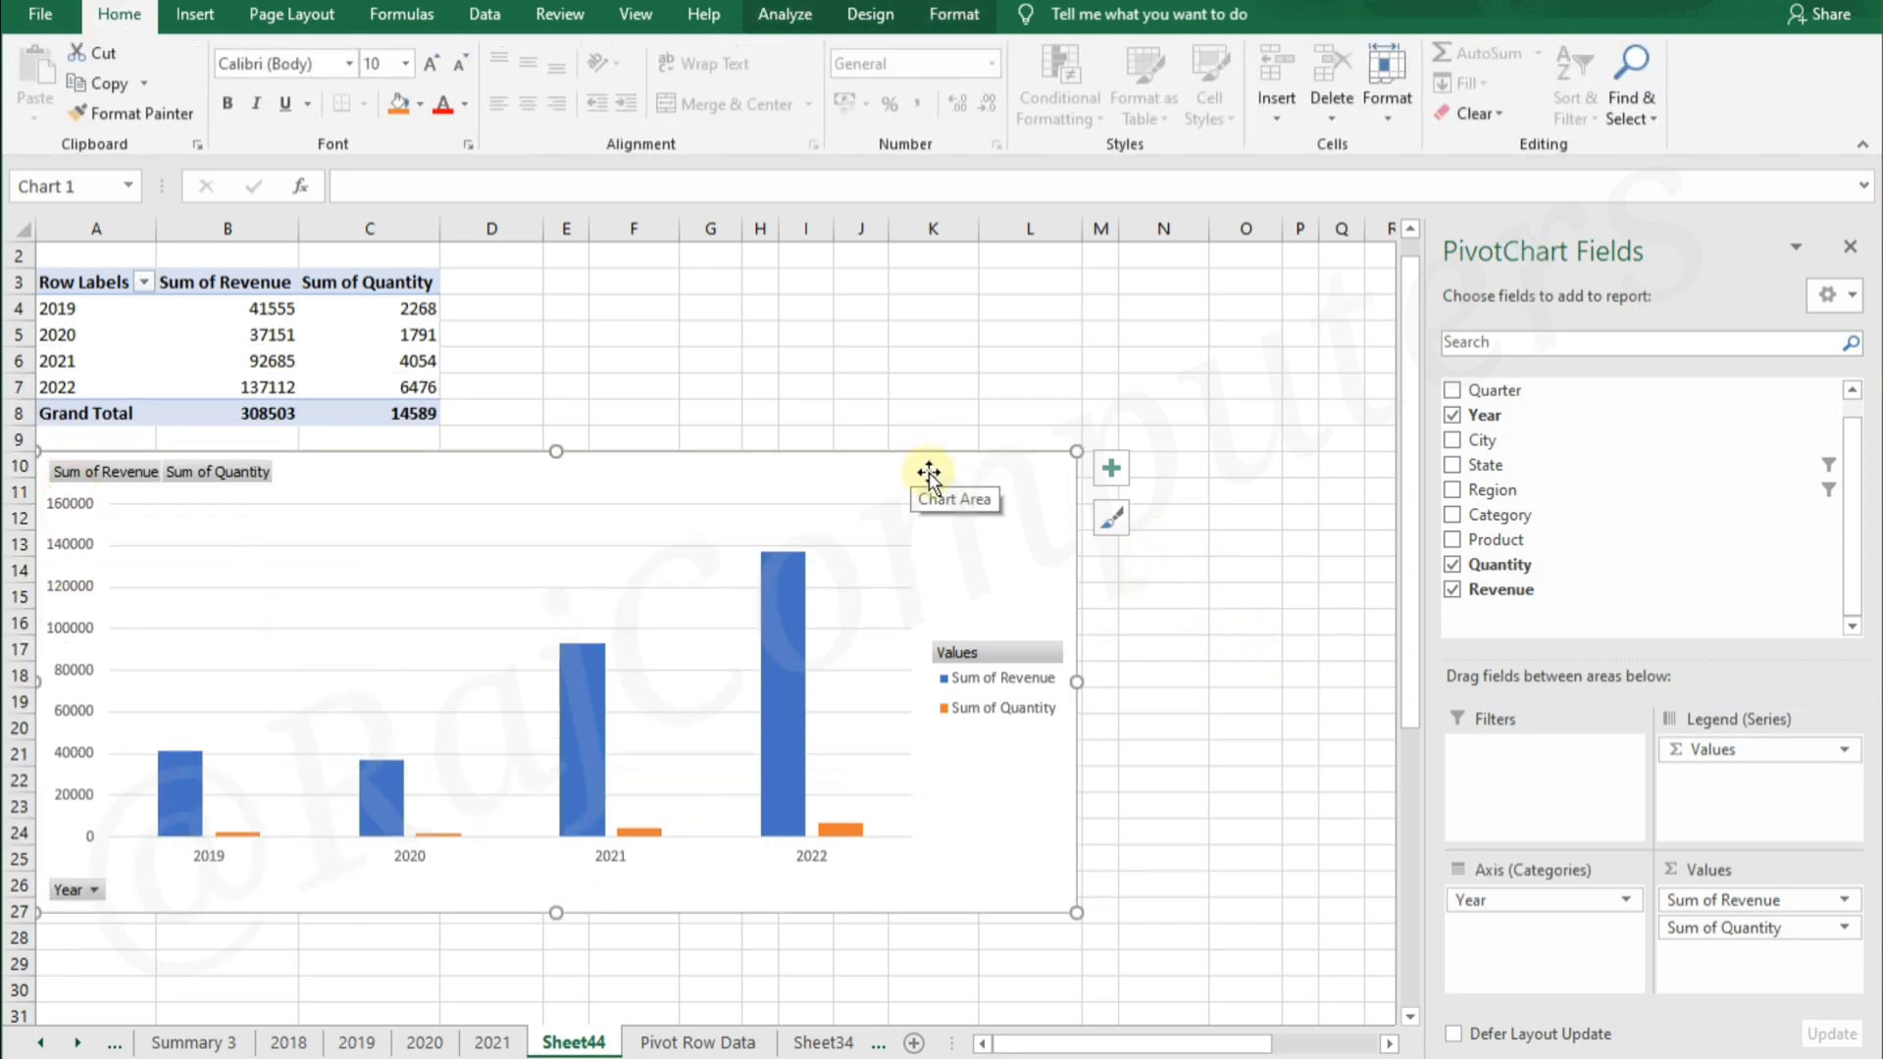
click(1267, 527)
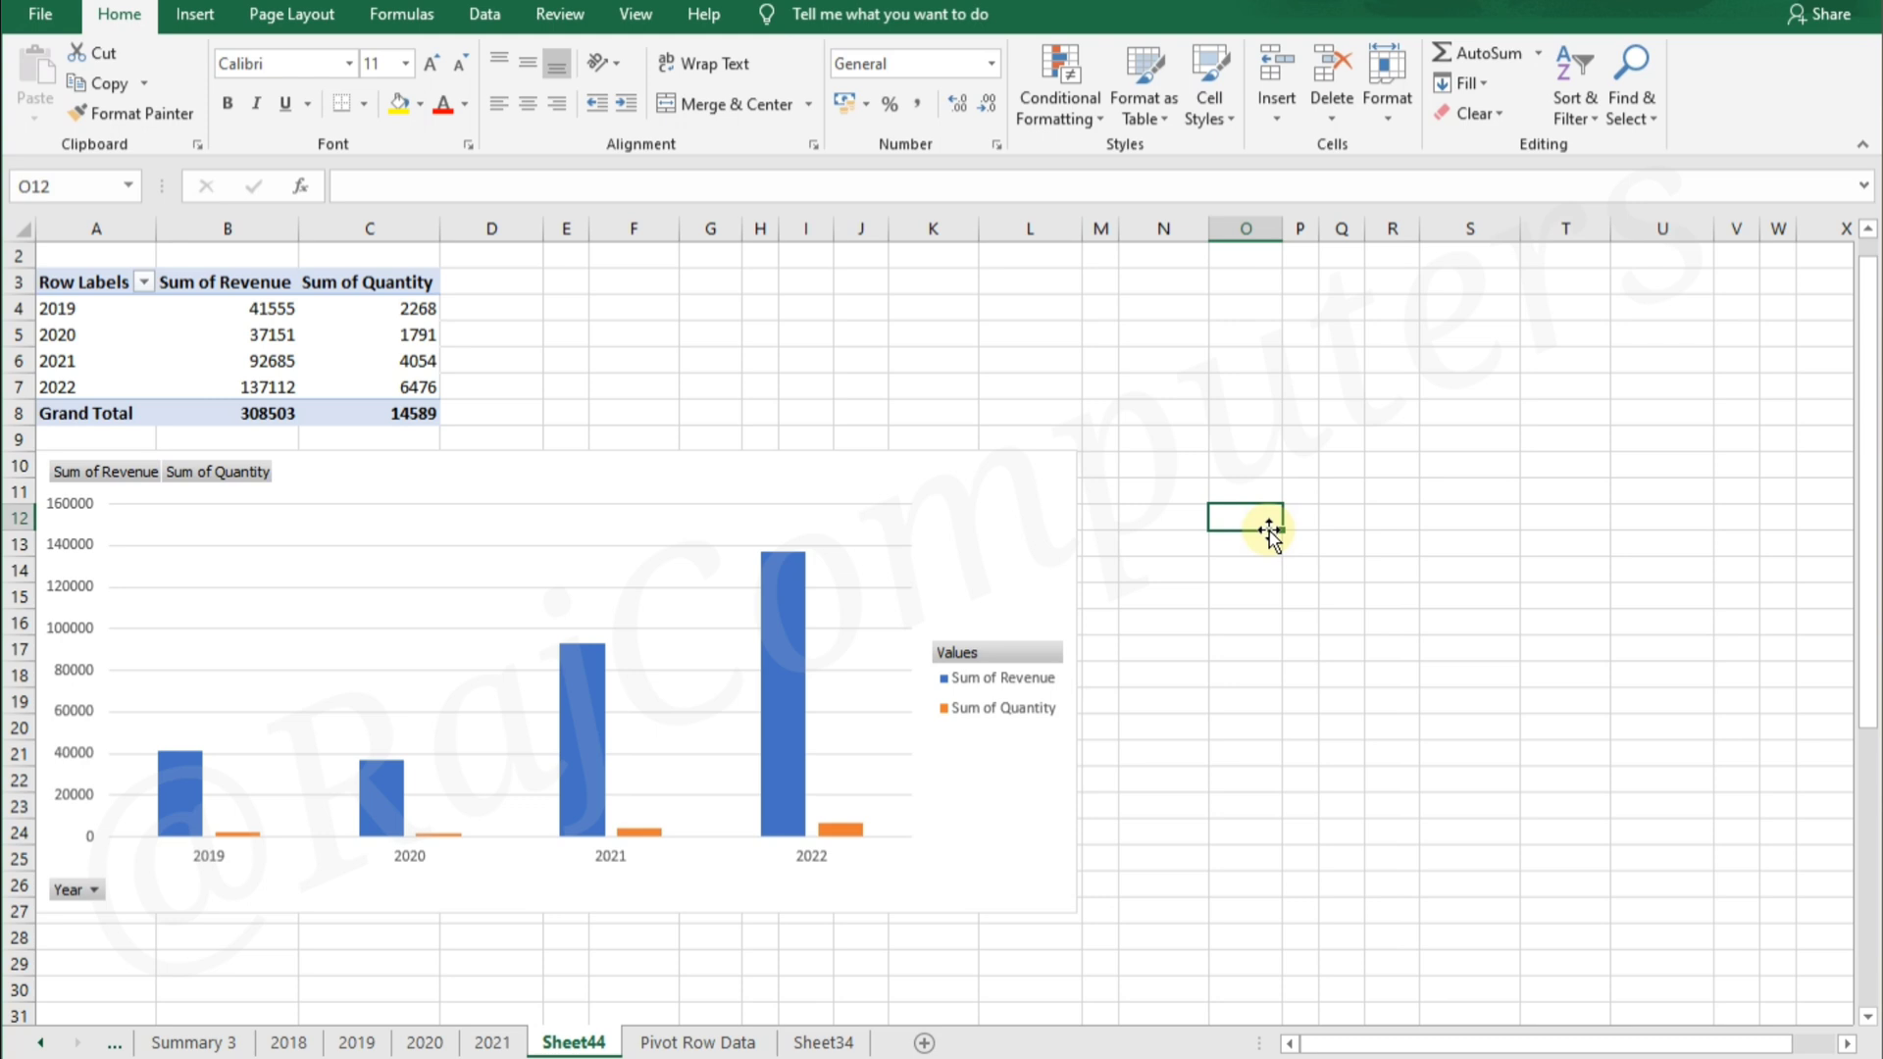
Preview the bar chart subtypes for the PivotChart and change its type to Clustered Bar
click(966, 500)
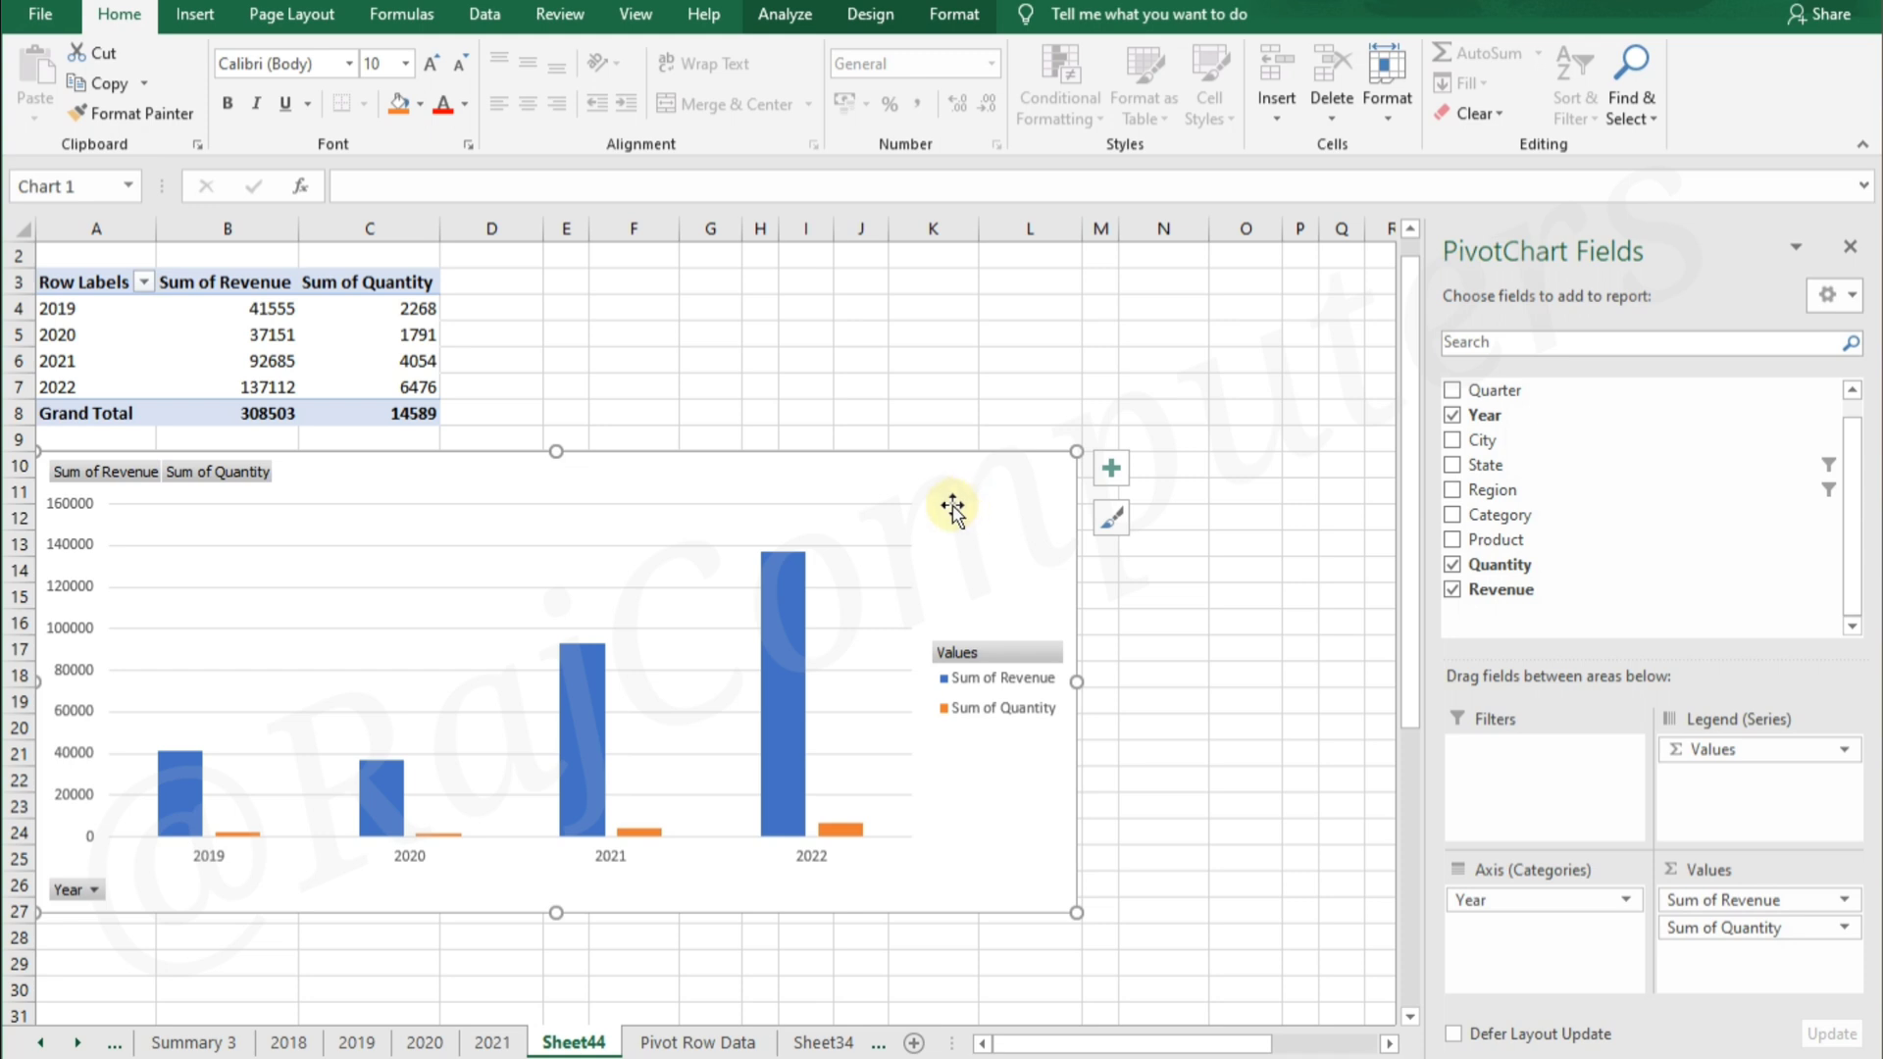
click(796, 21)
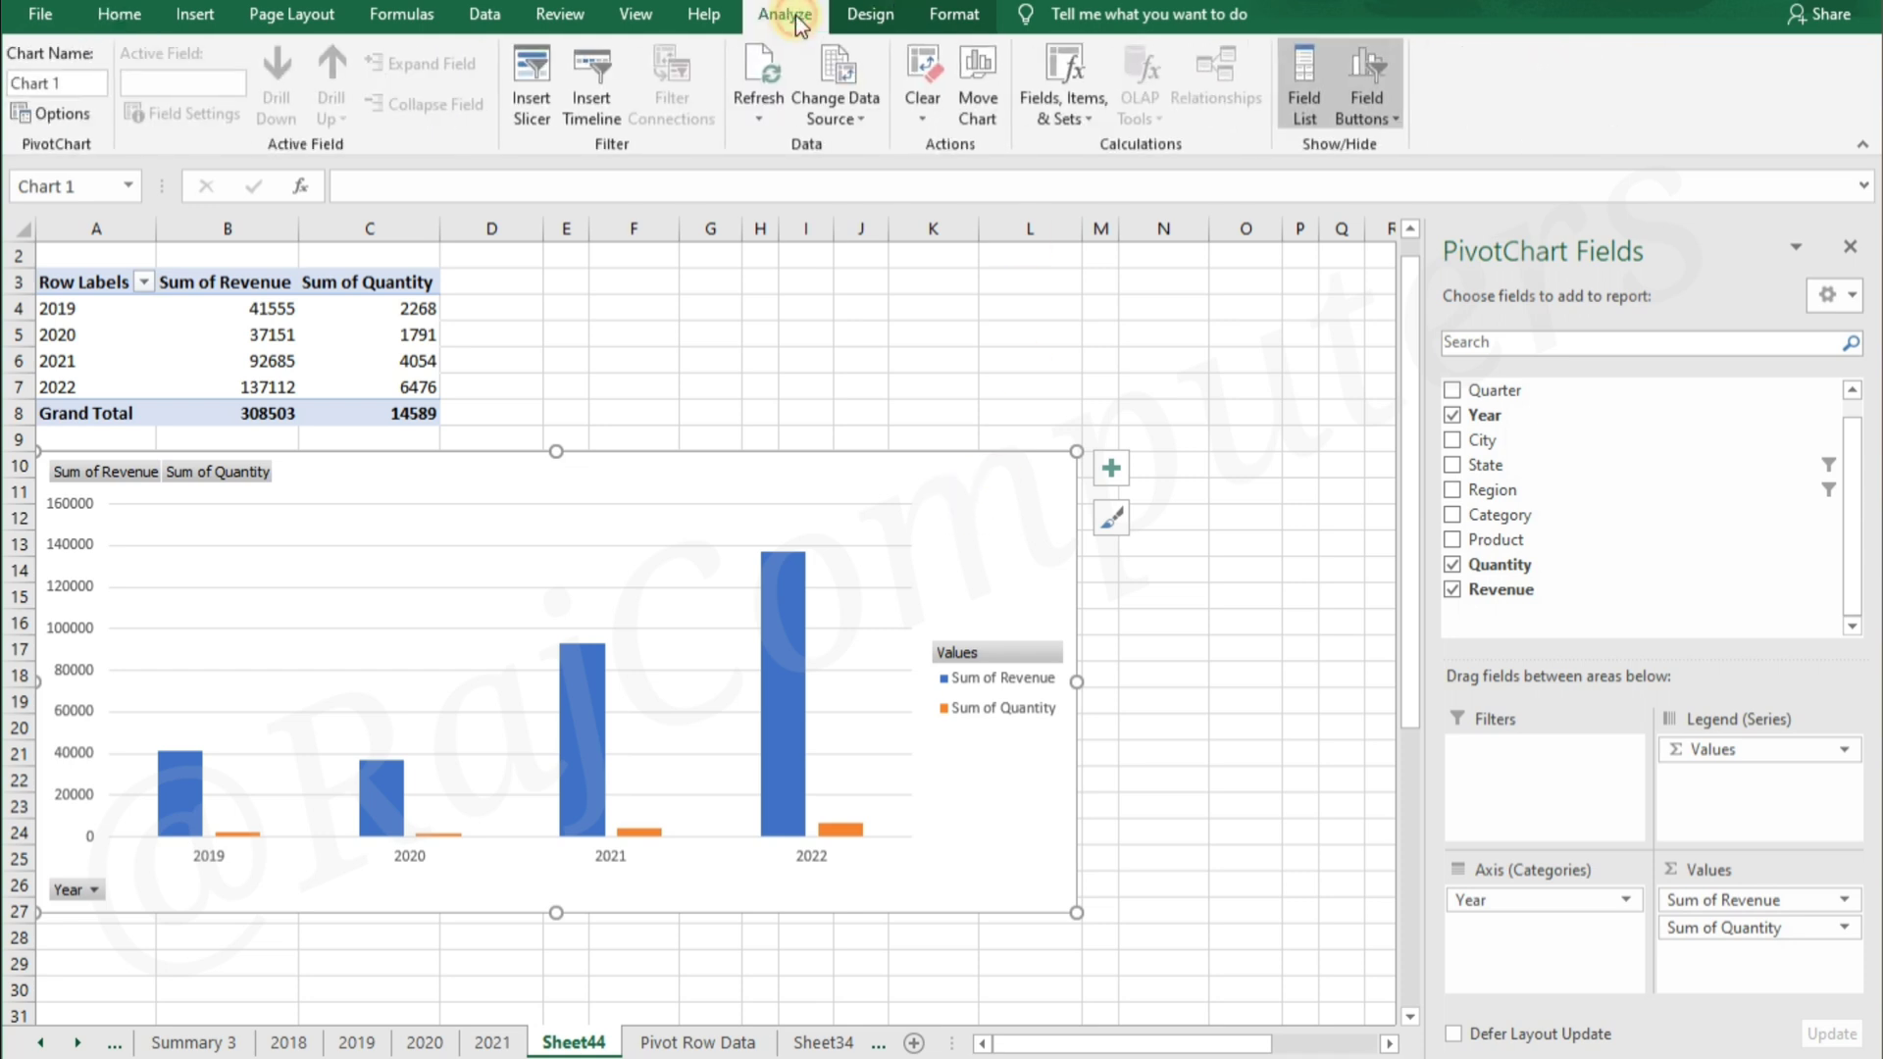
click(851, 21)
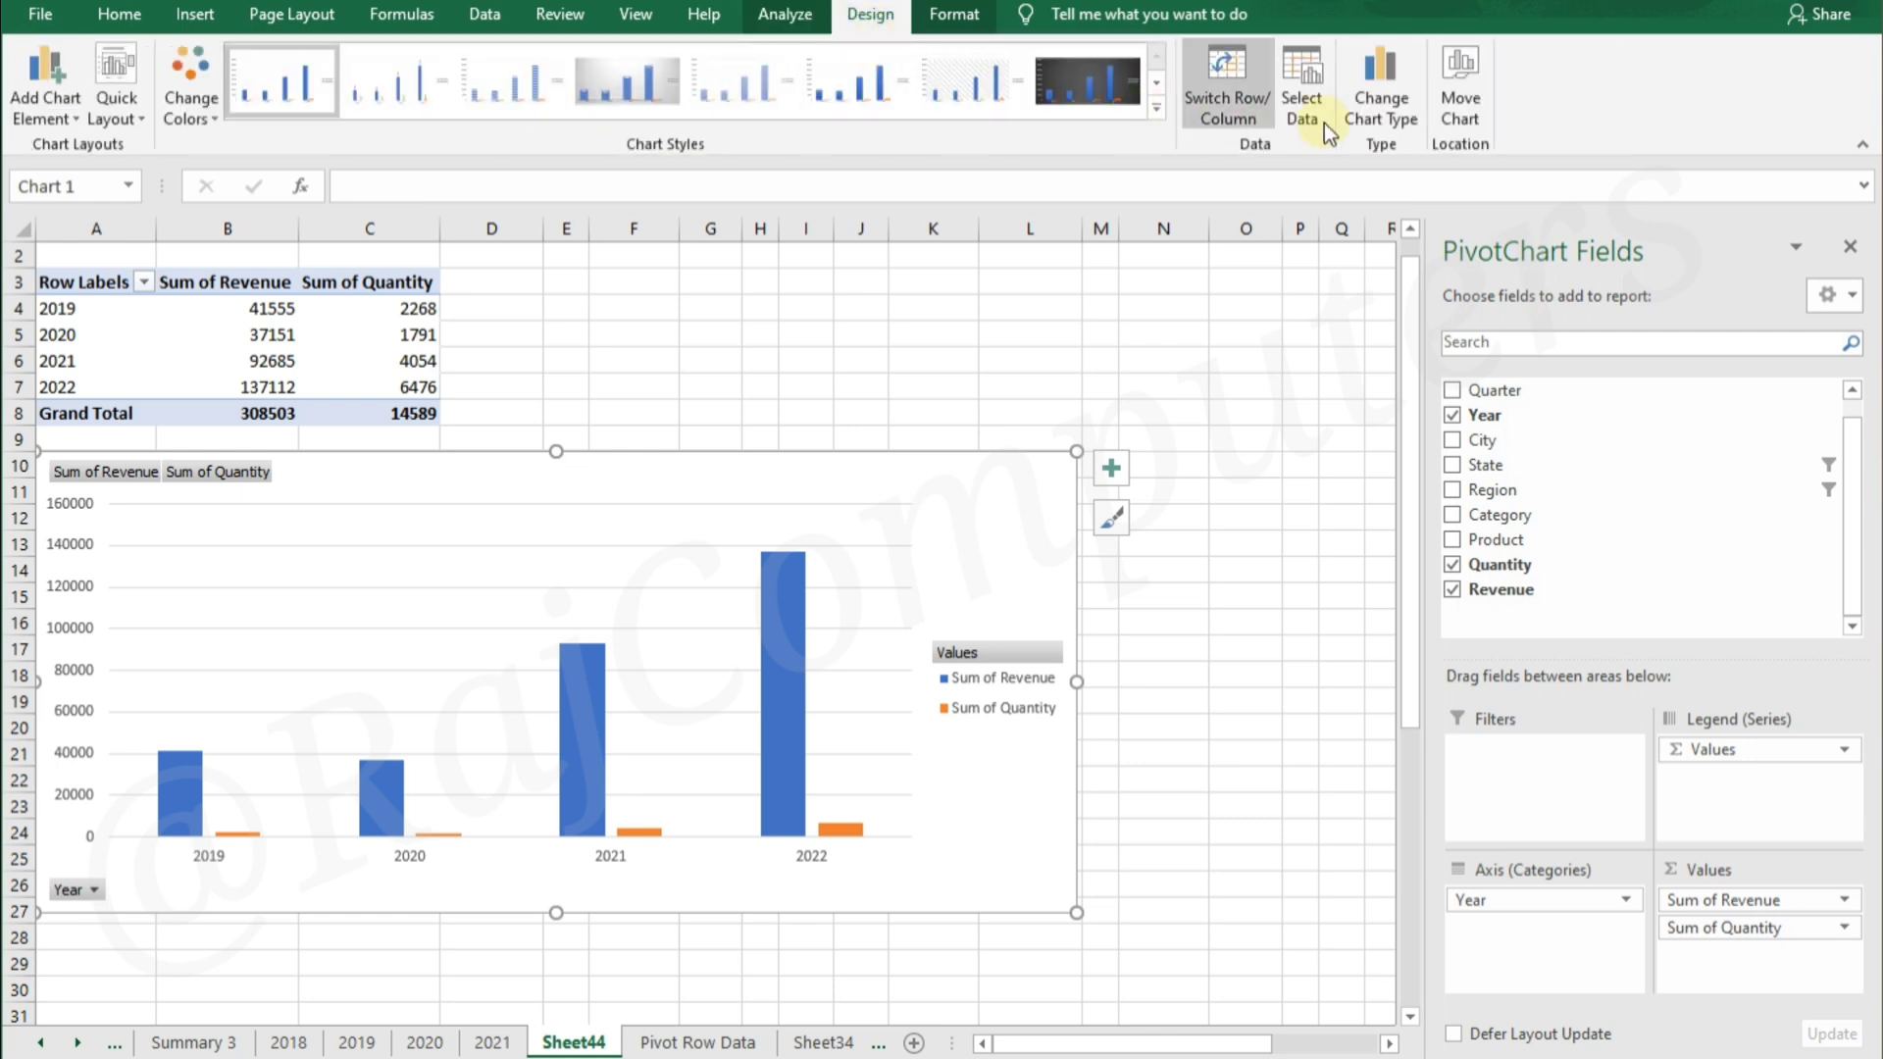
click(1390, 93)
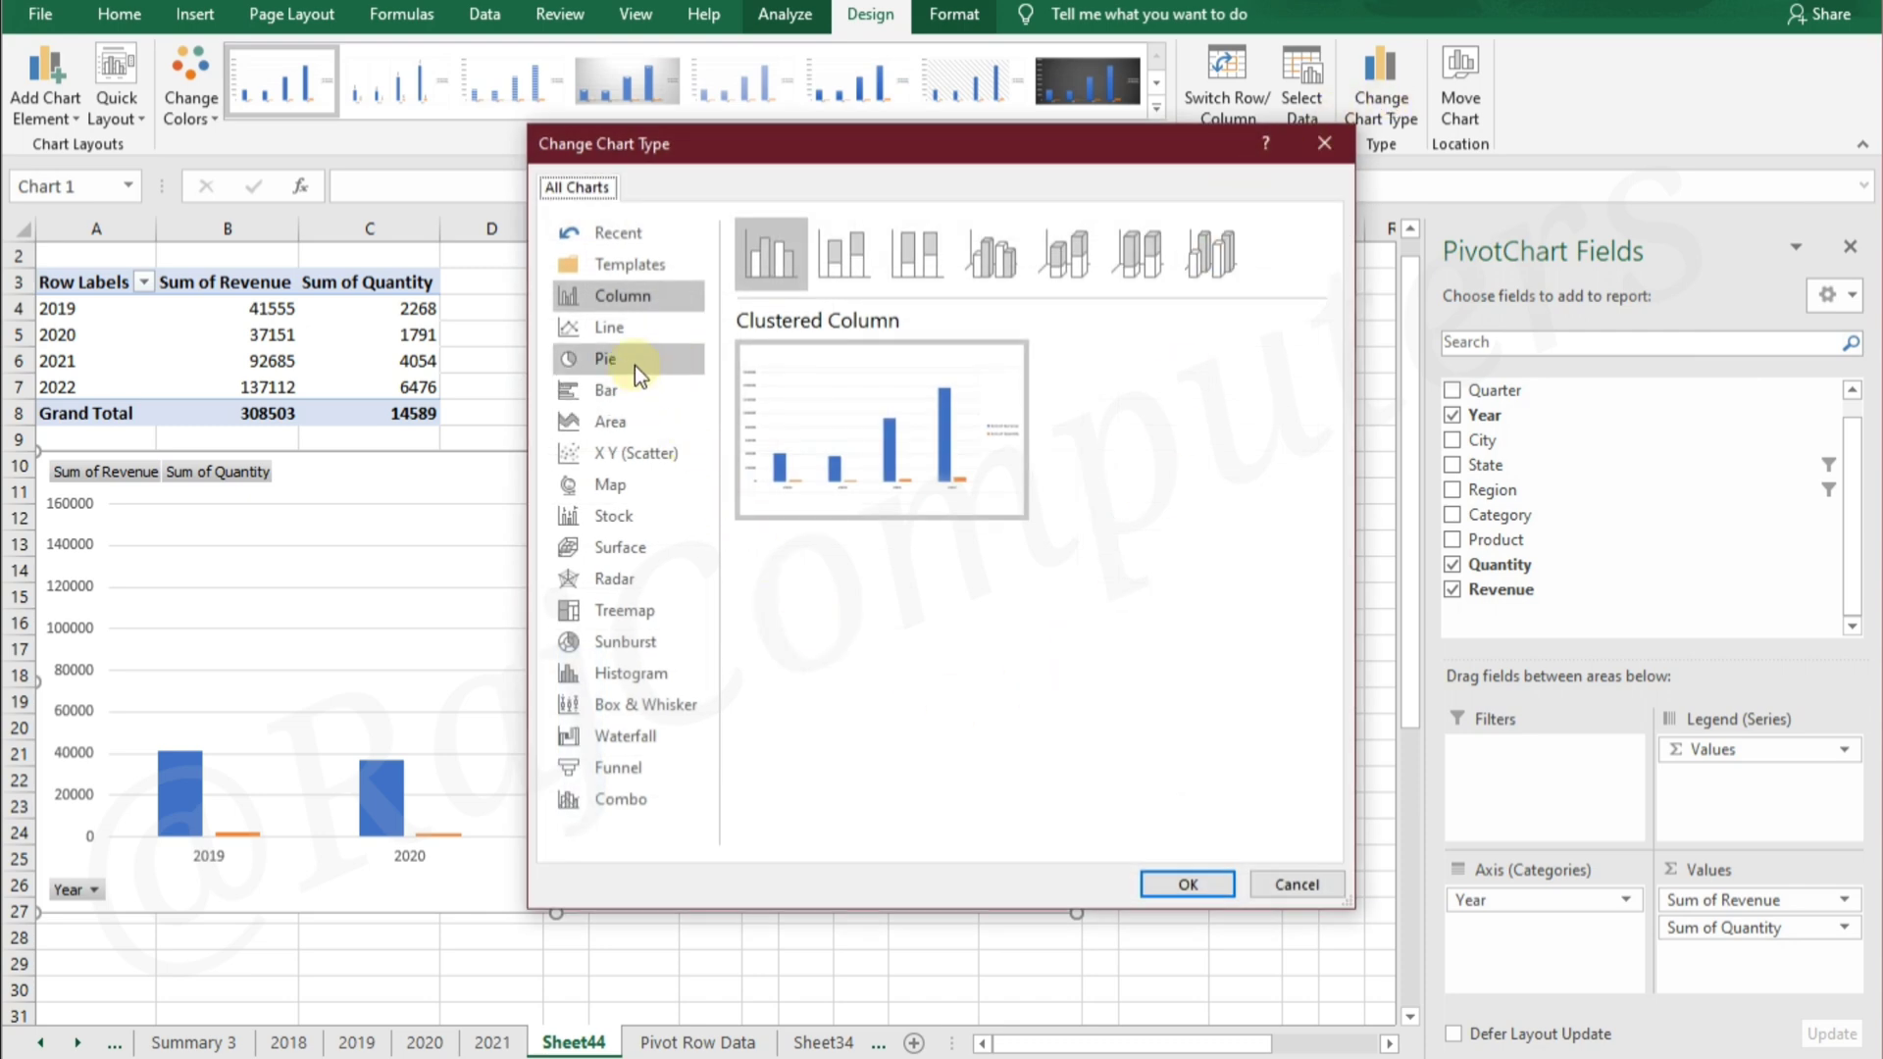
click(633, 393)
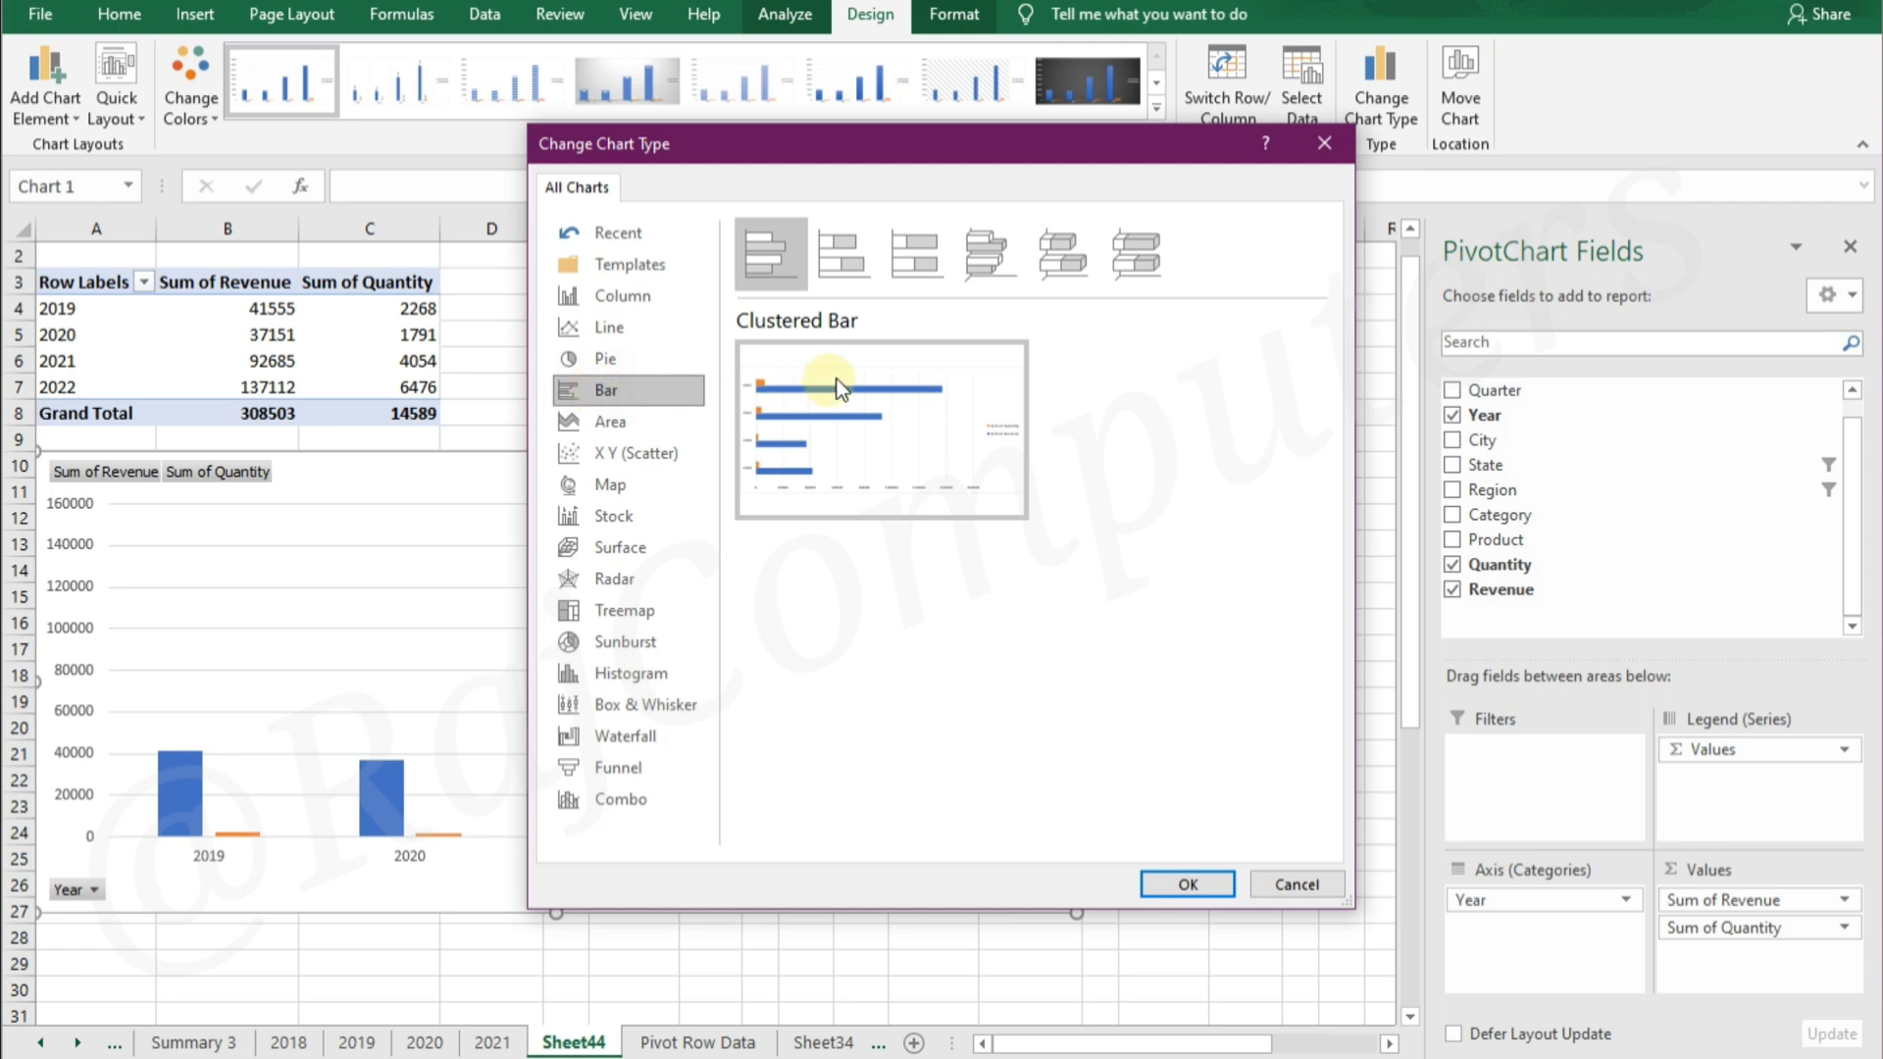
click(837, 261)
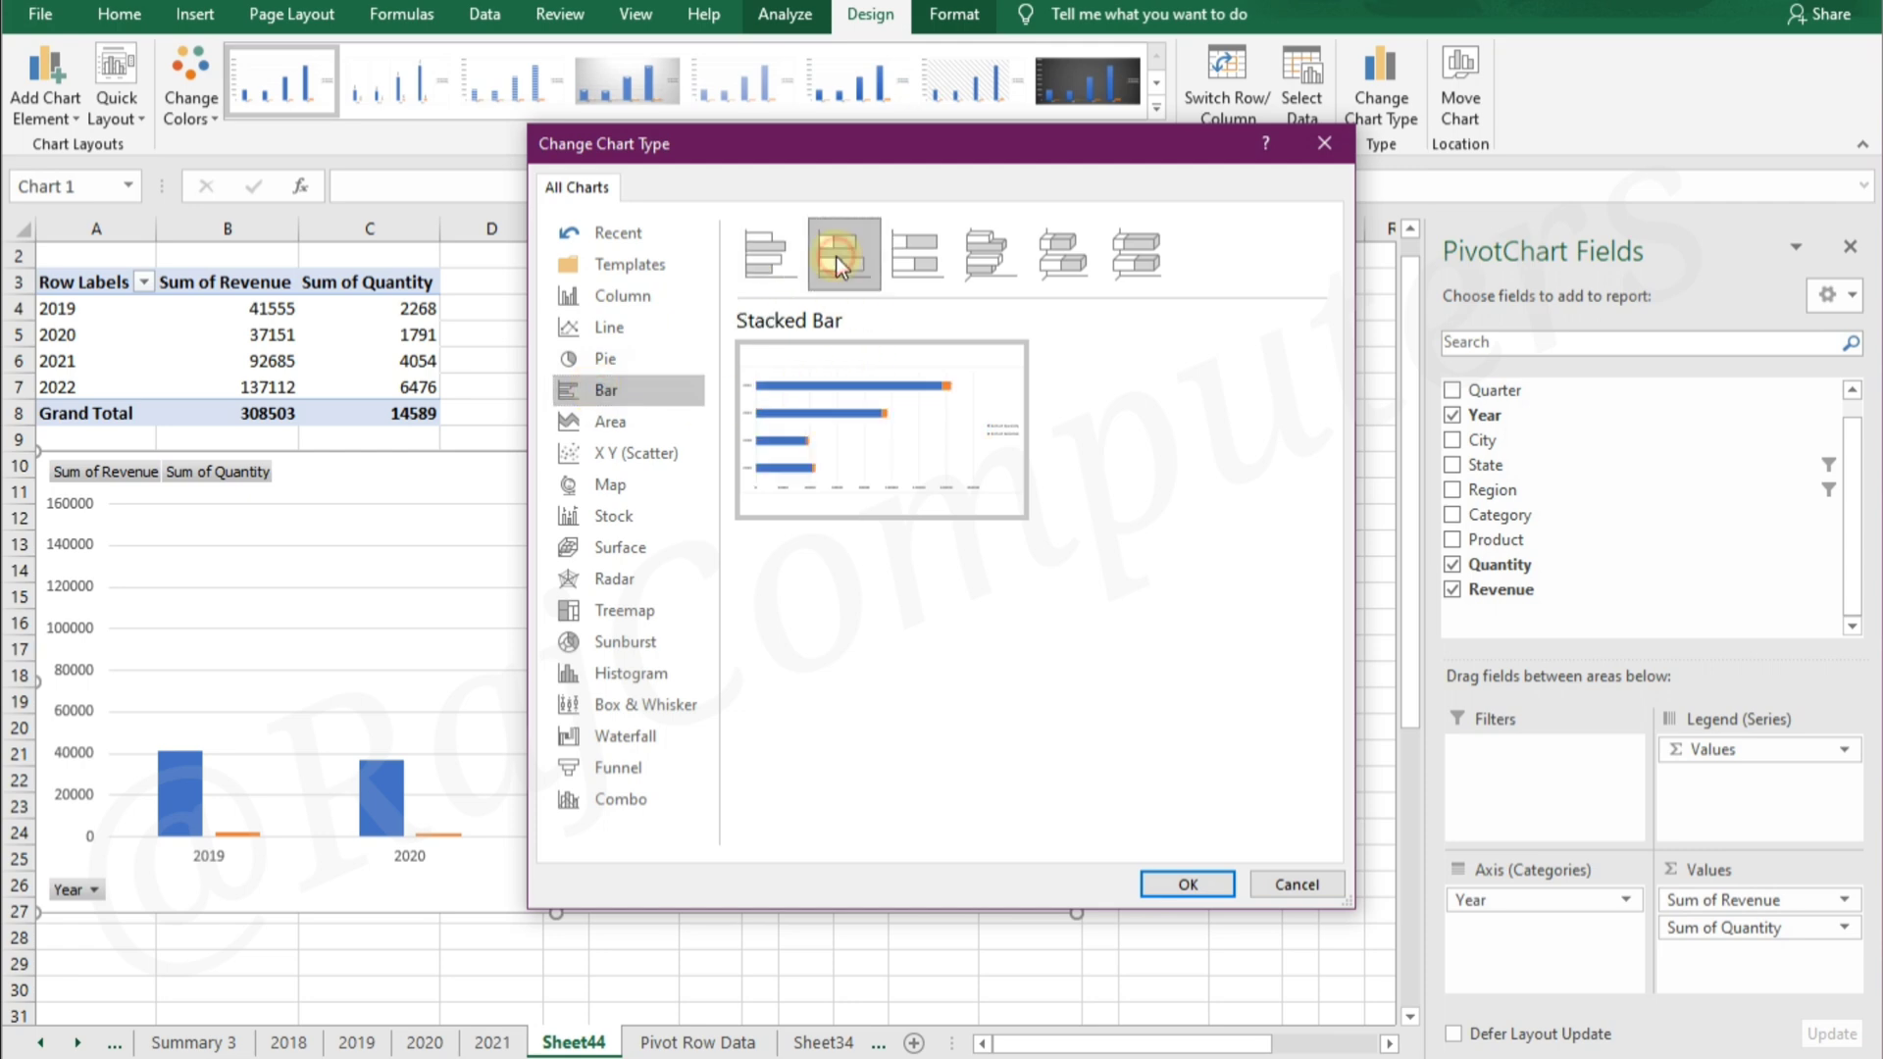
click(914, 257)
click(979, 259)
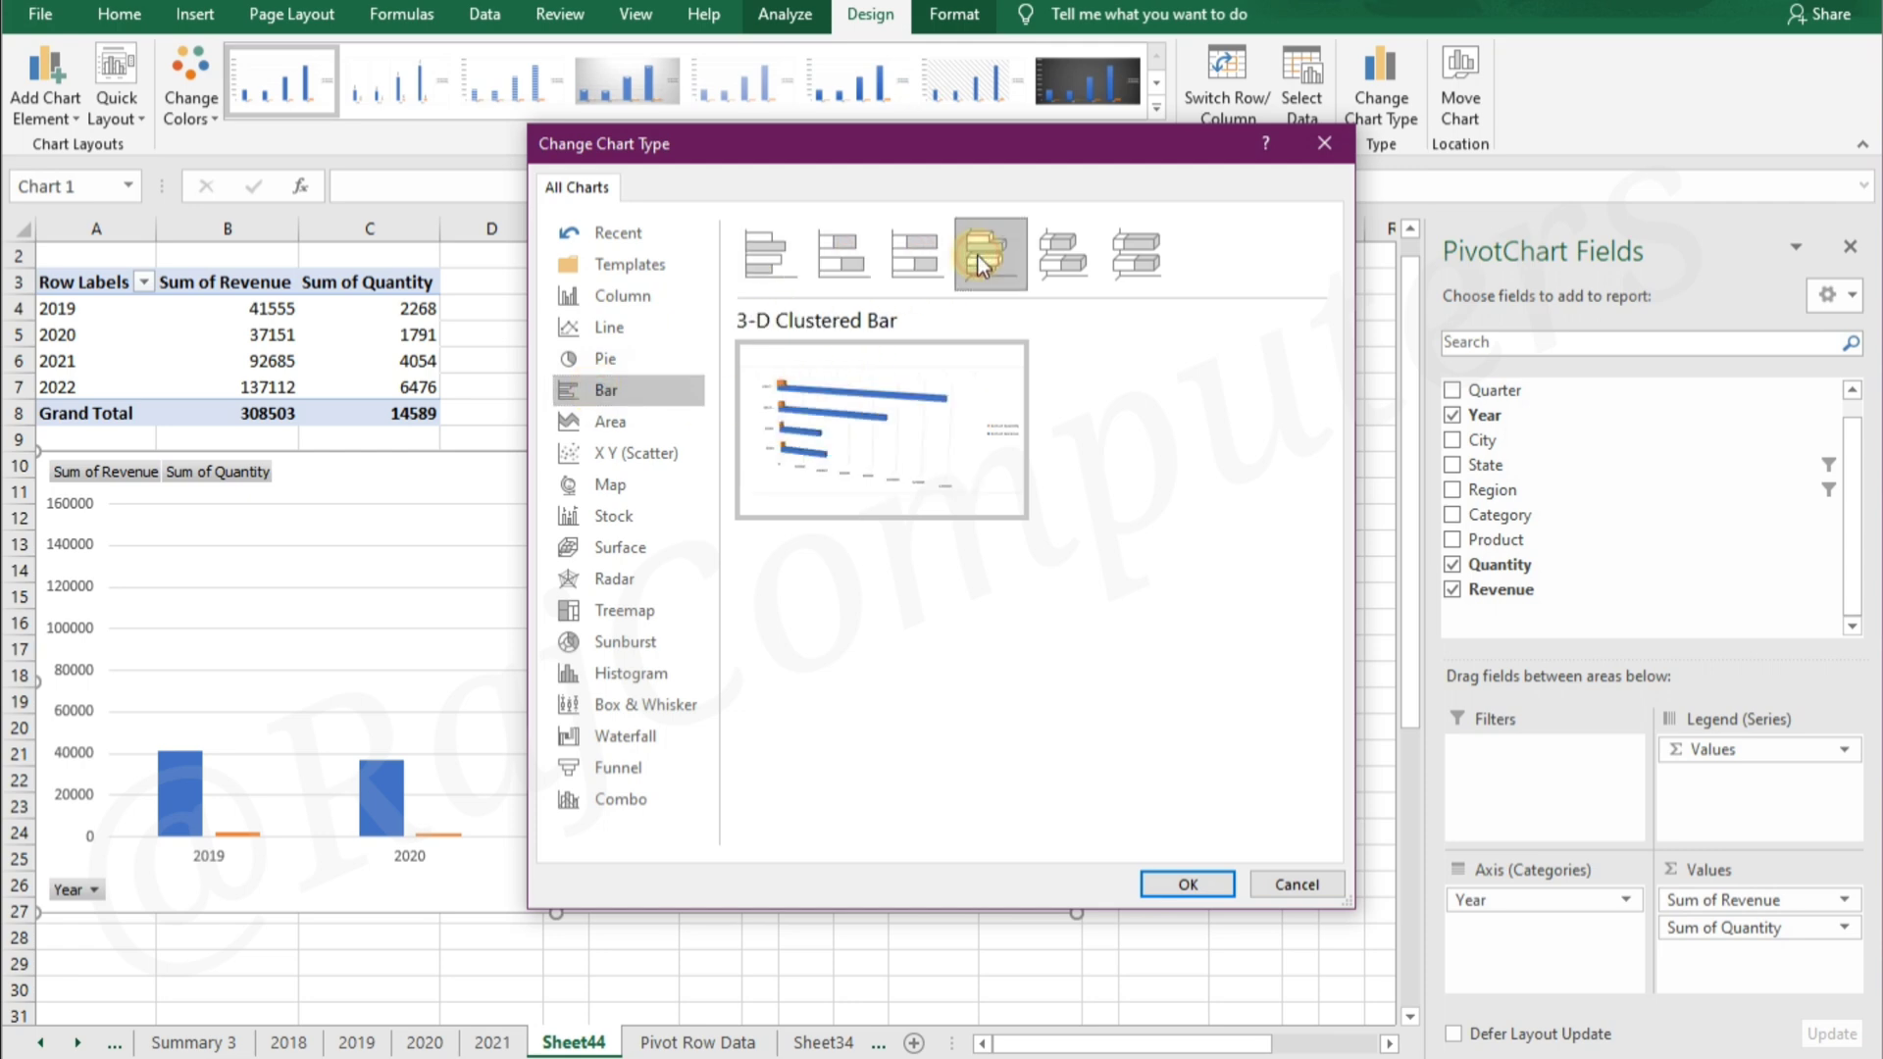
click(1064, 253)
click(1136, 257)
click(767, 261)
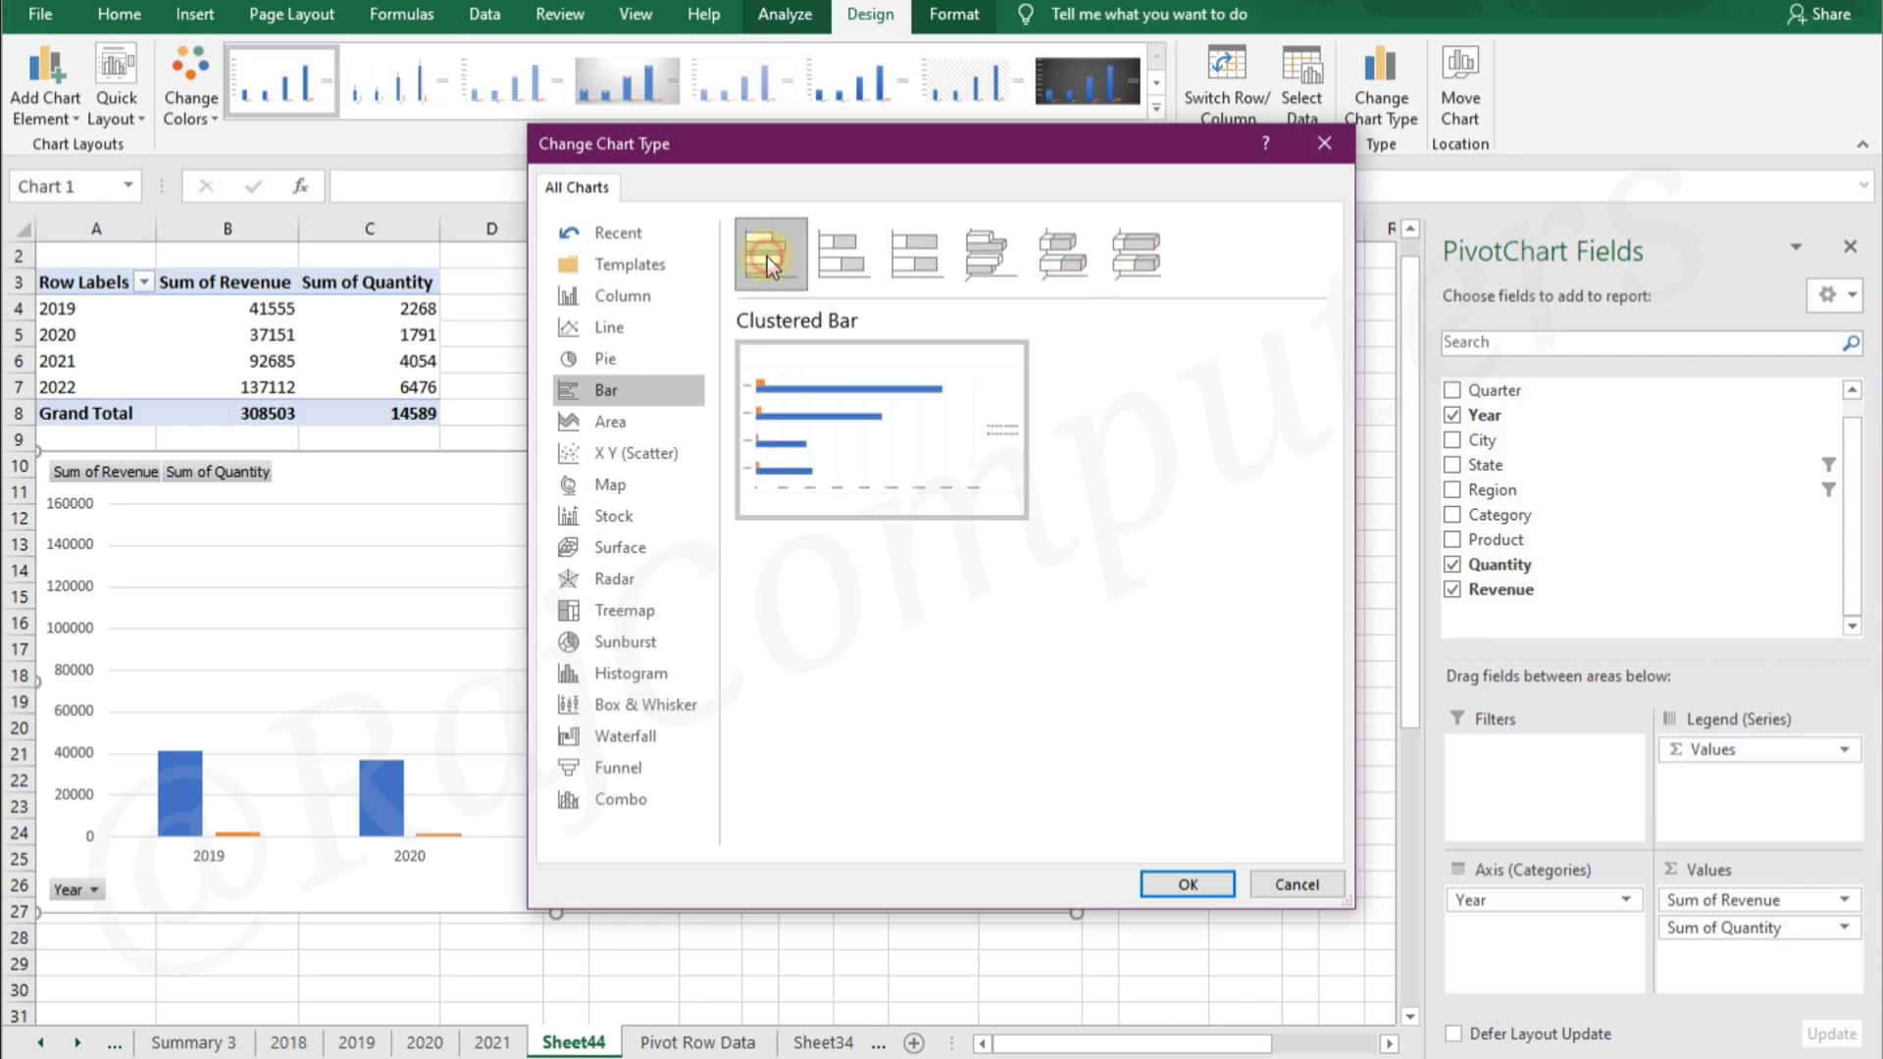
click(1161, 883)
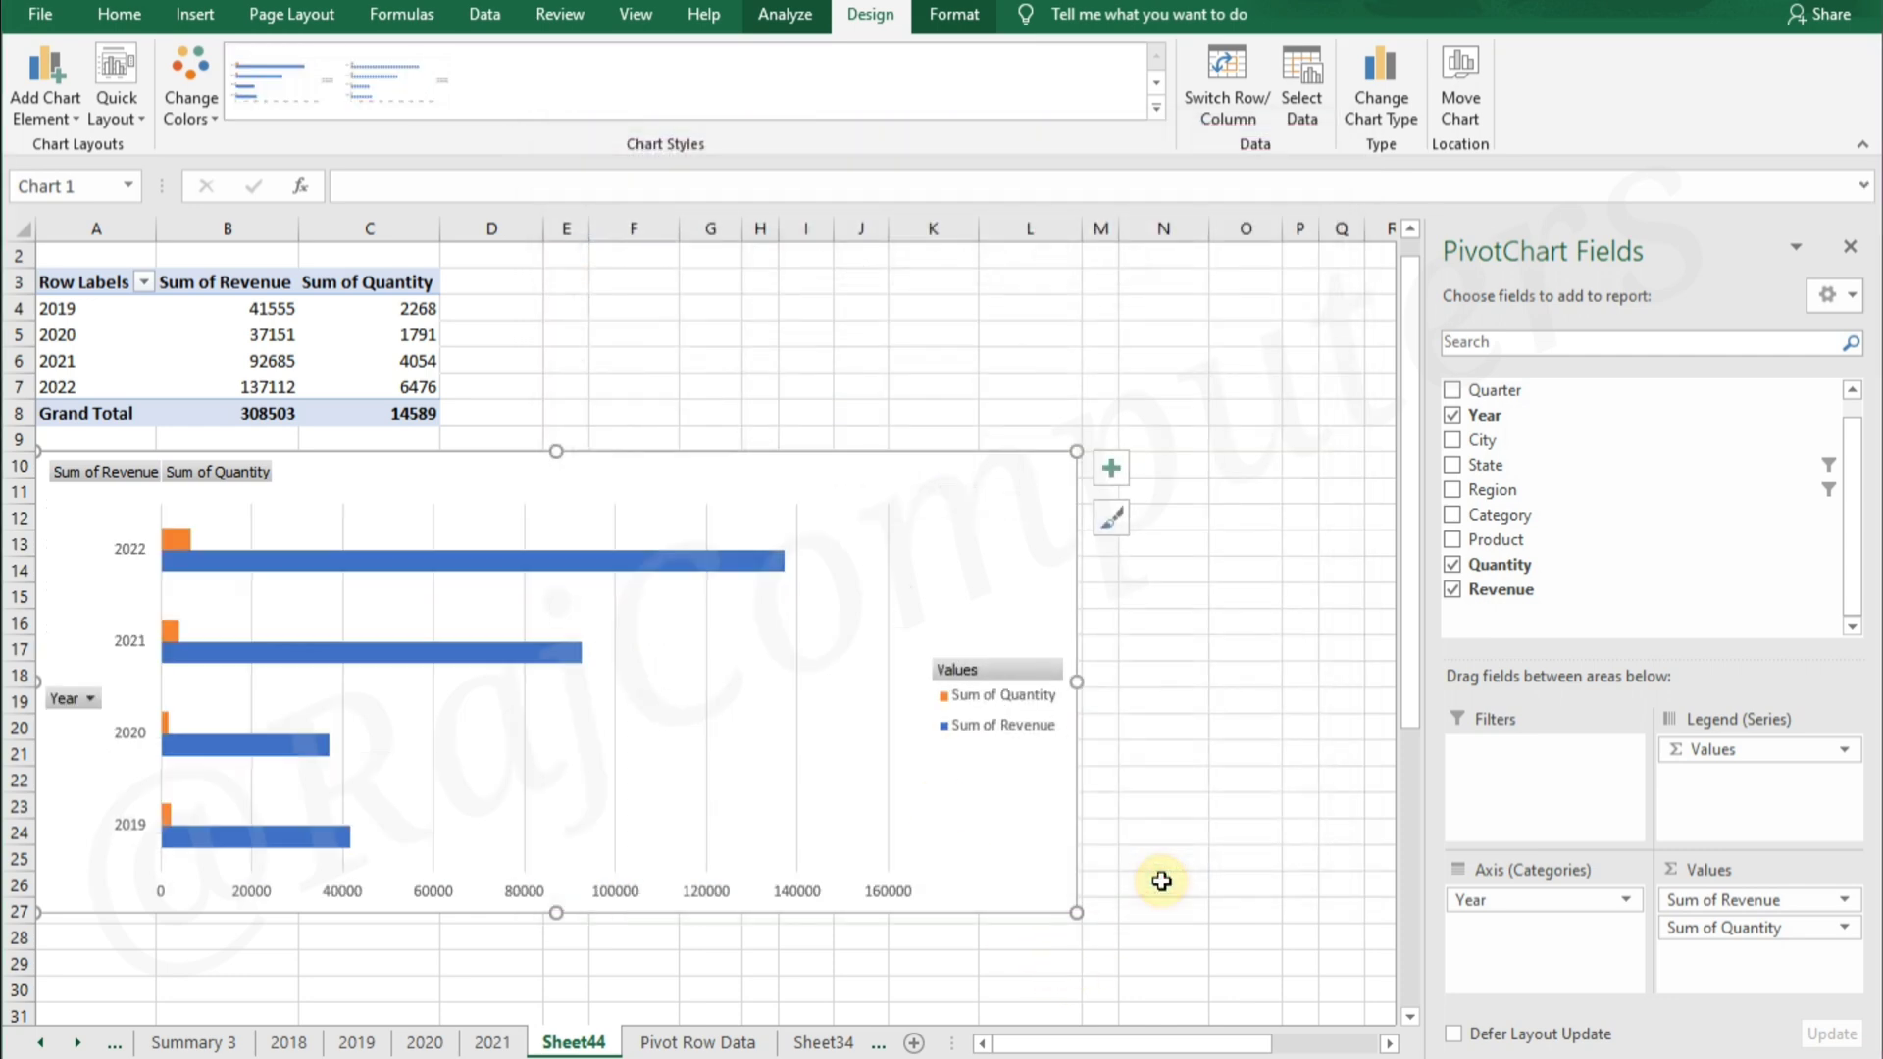
Move the PivotChart slightly down on the sheet and change its type to Pie
mouse_move(704, 476)
mouse_down()
mouse_move(1084, 416)
mouse_move(723, 588)
mouse_move(626, 496)
mouse_up()
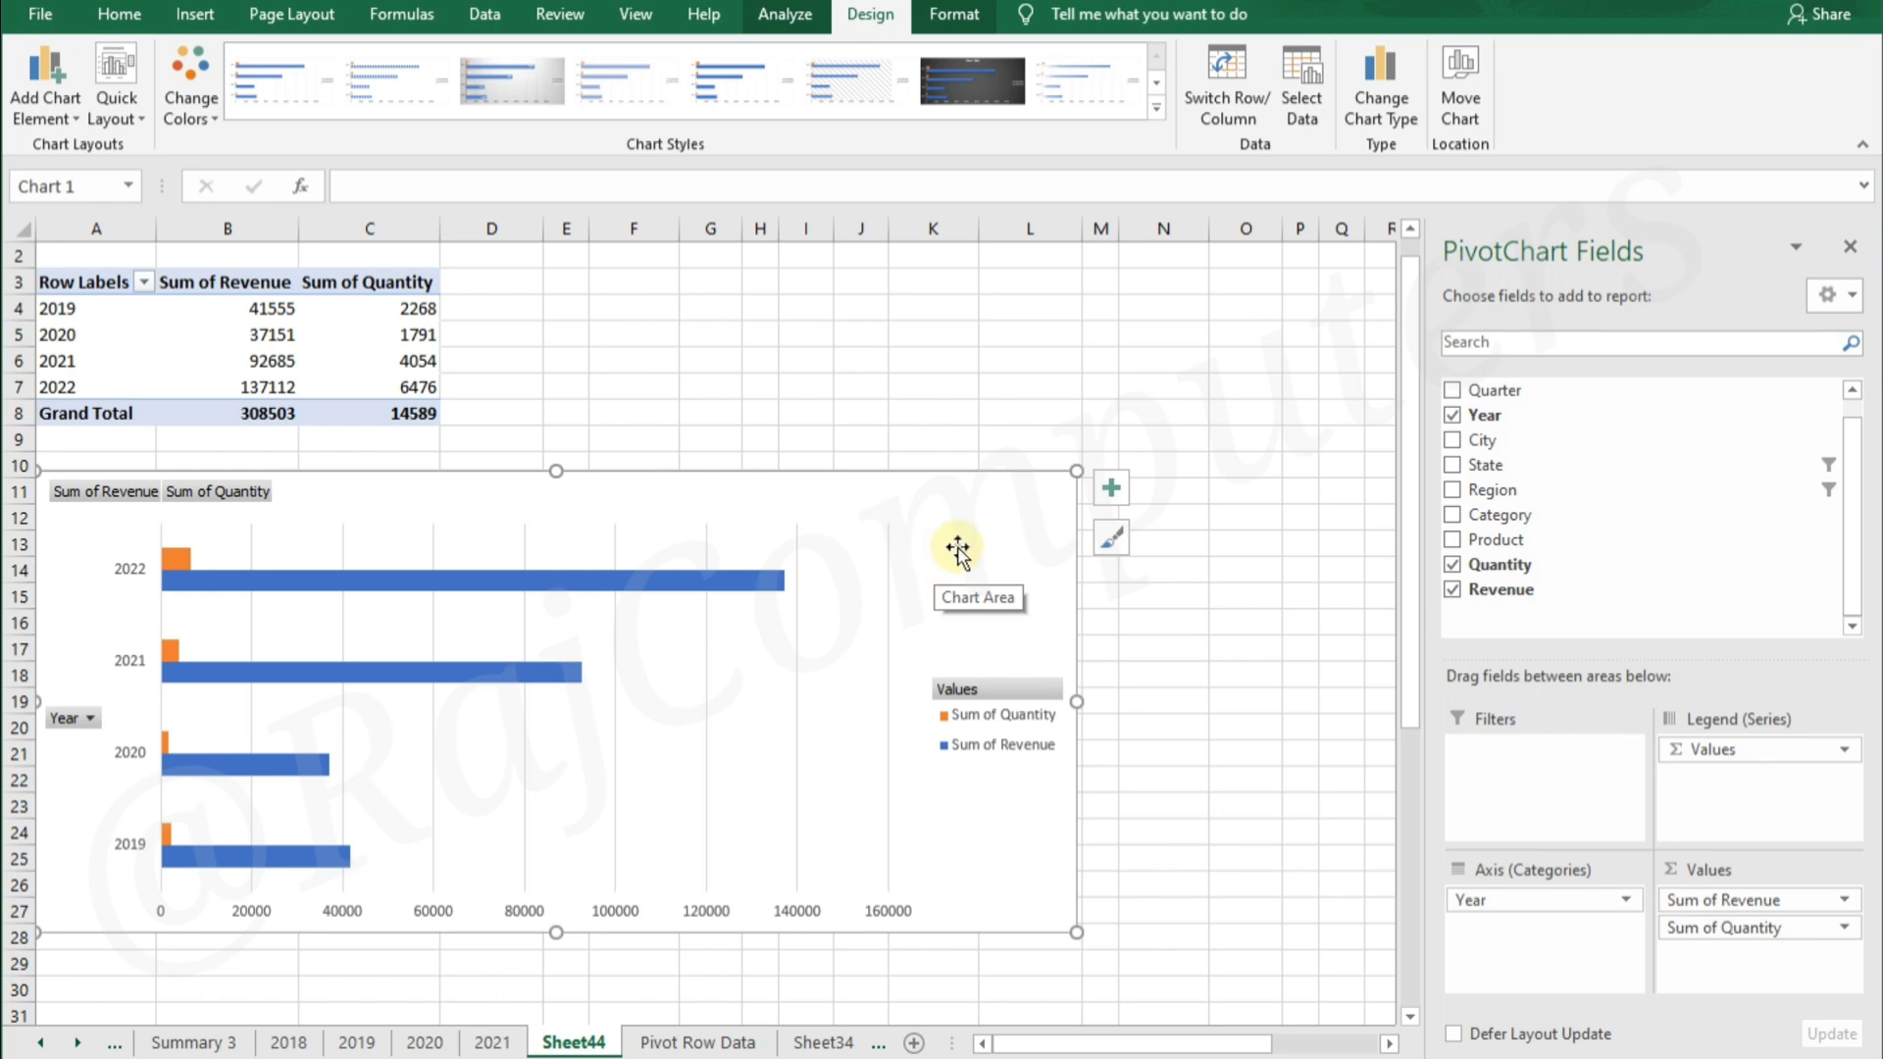
click(1378, 108)
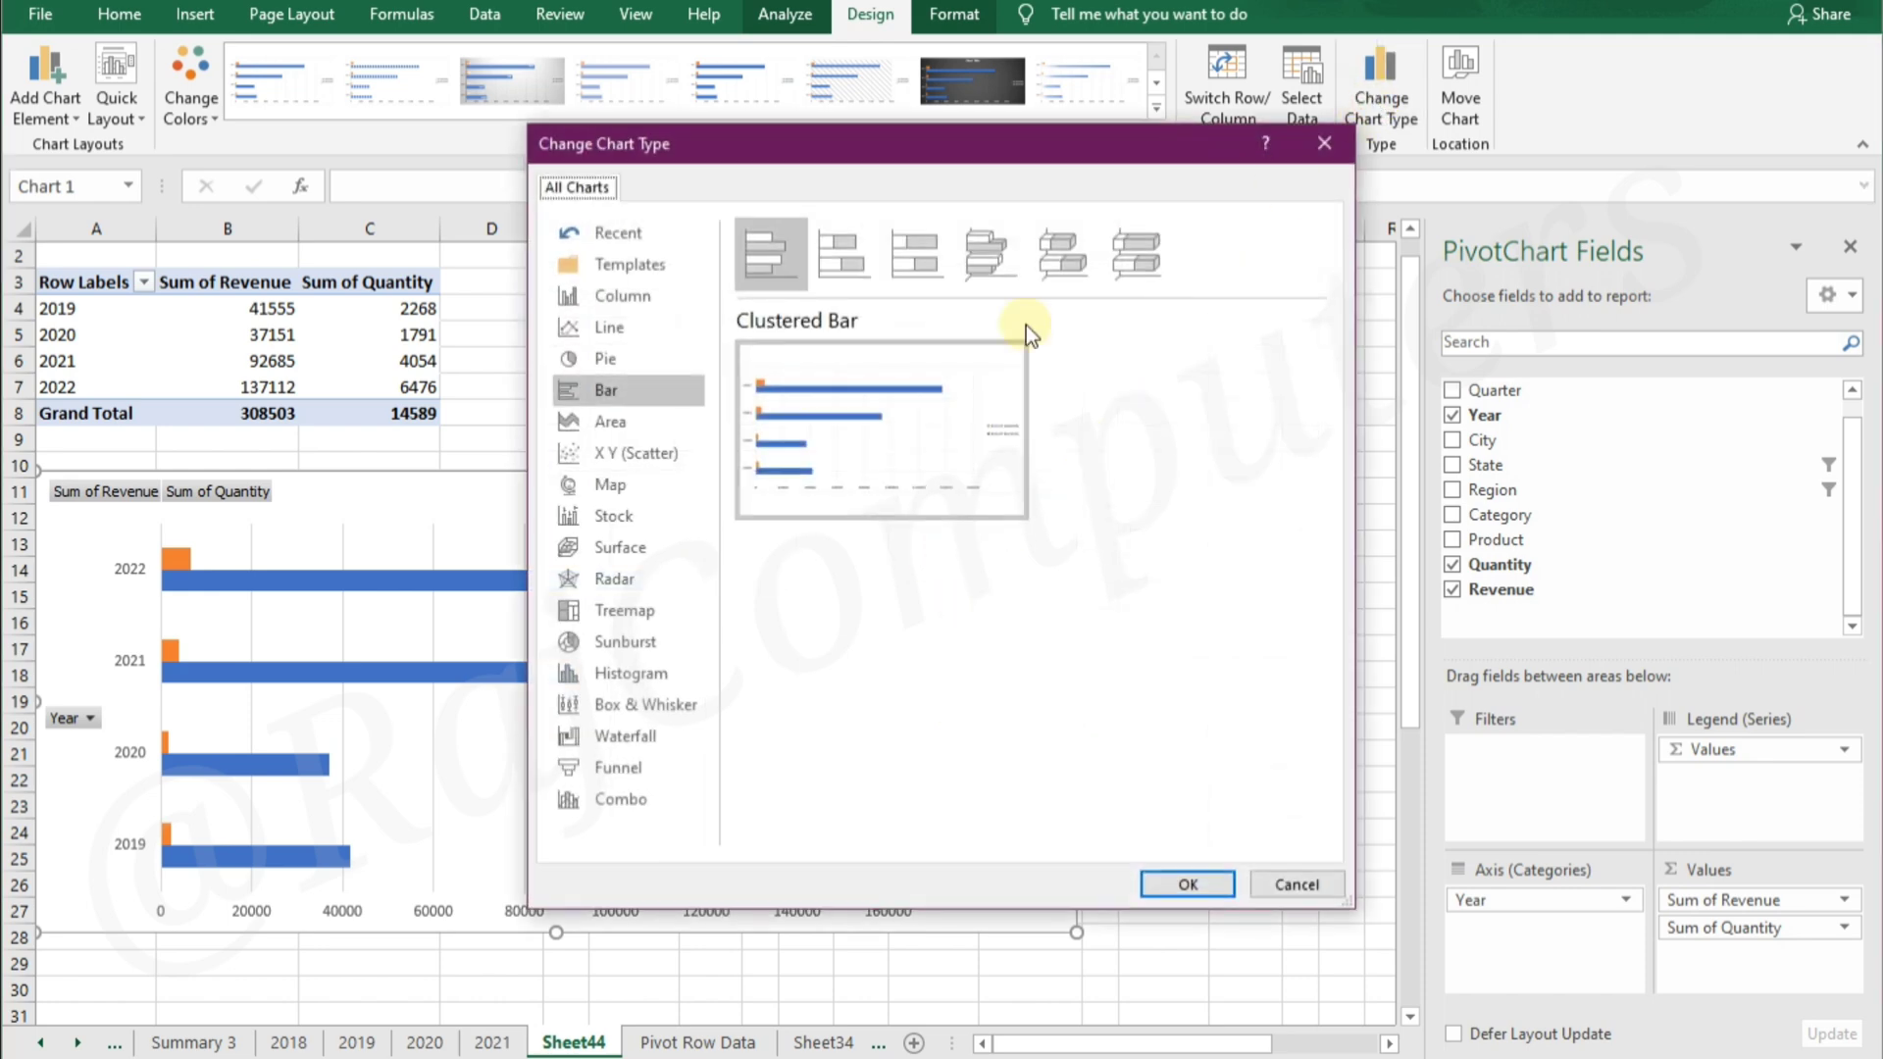
click(614, 360)
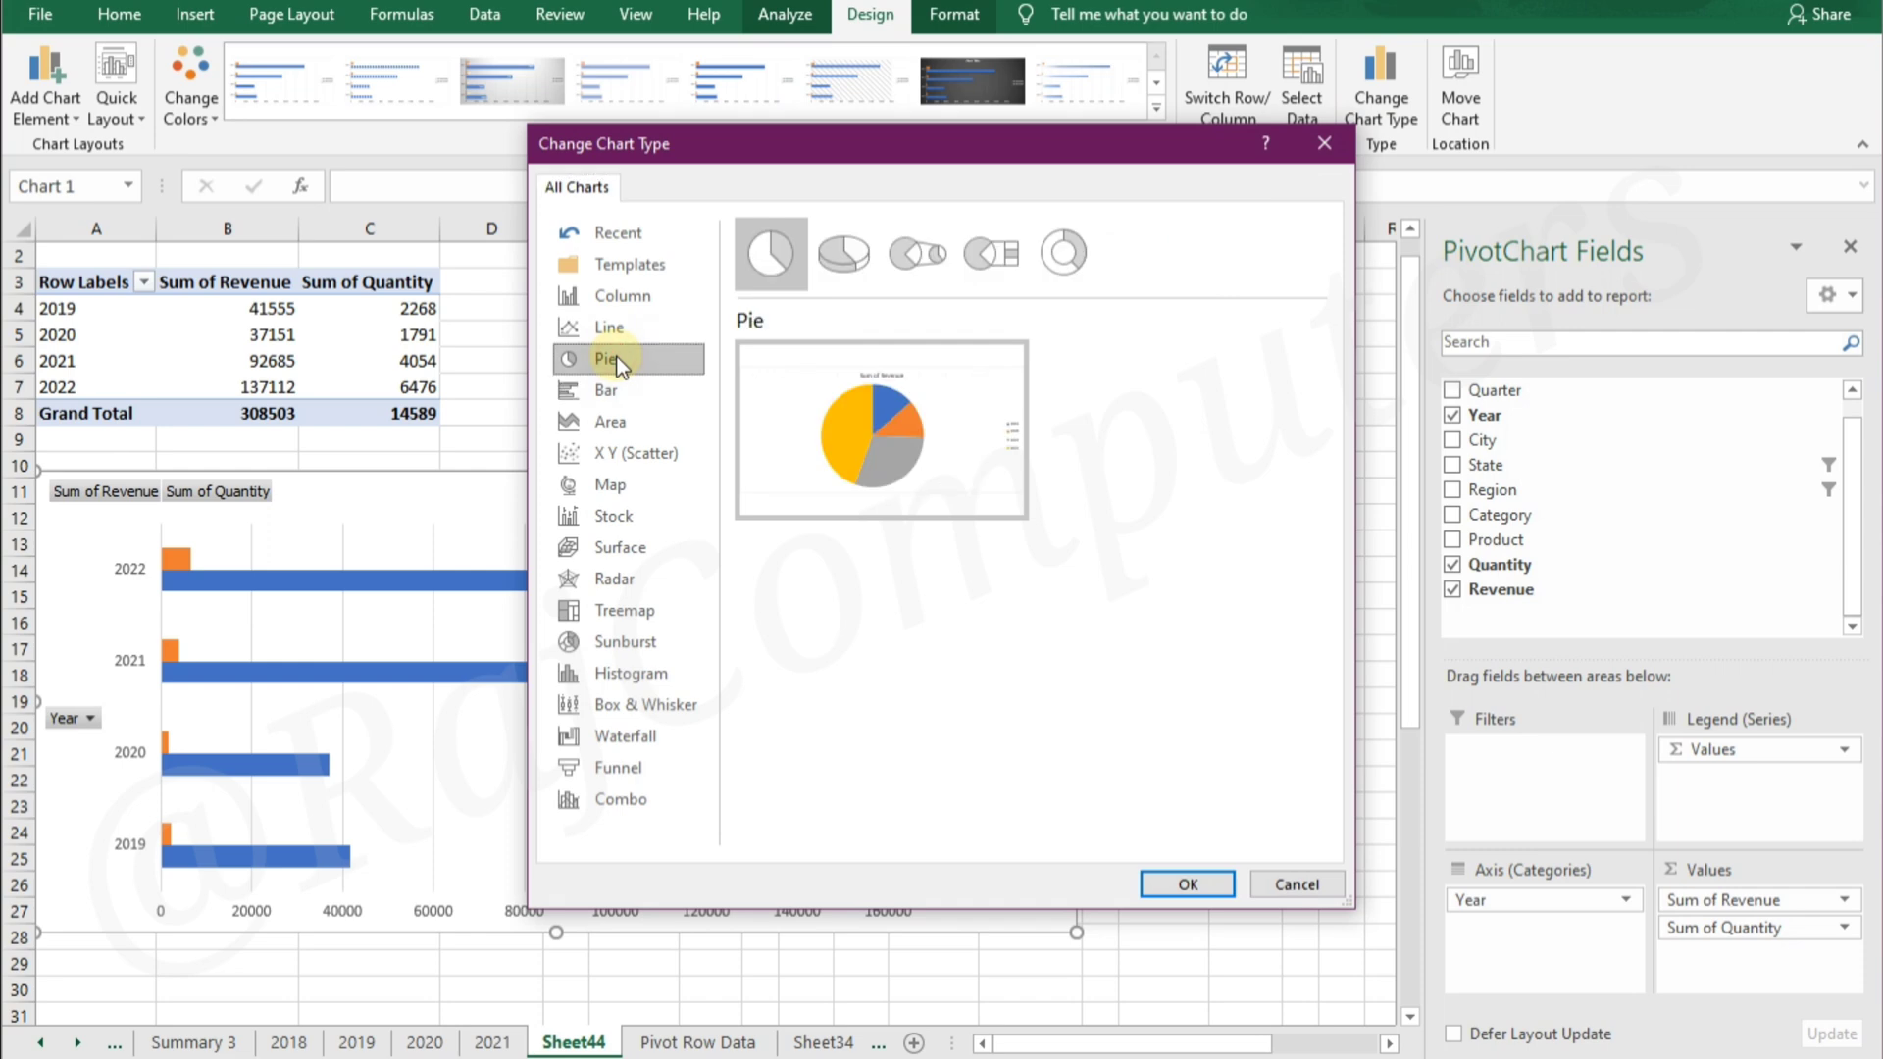
mouse_move(900, 421)
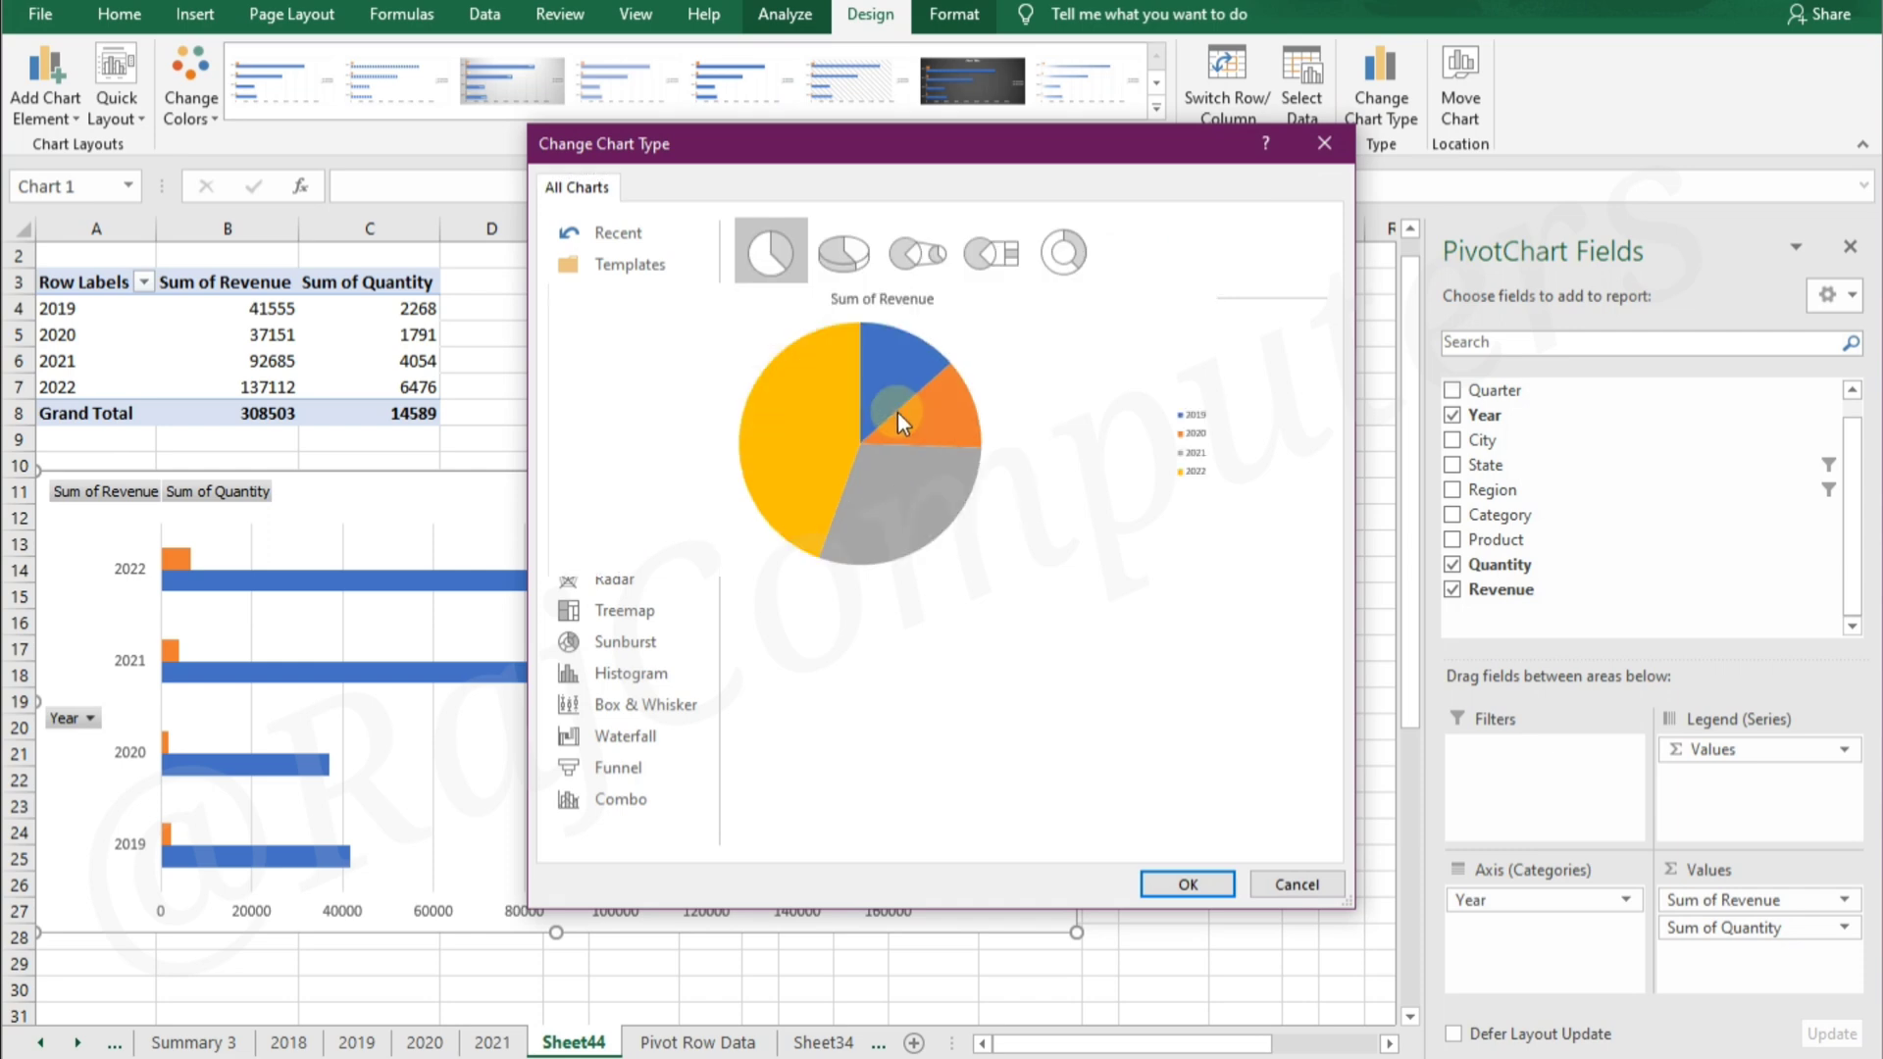
click(1186, 883)
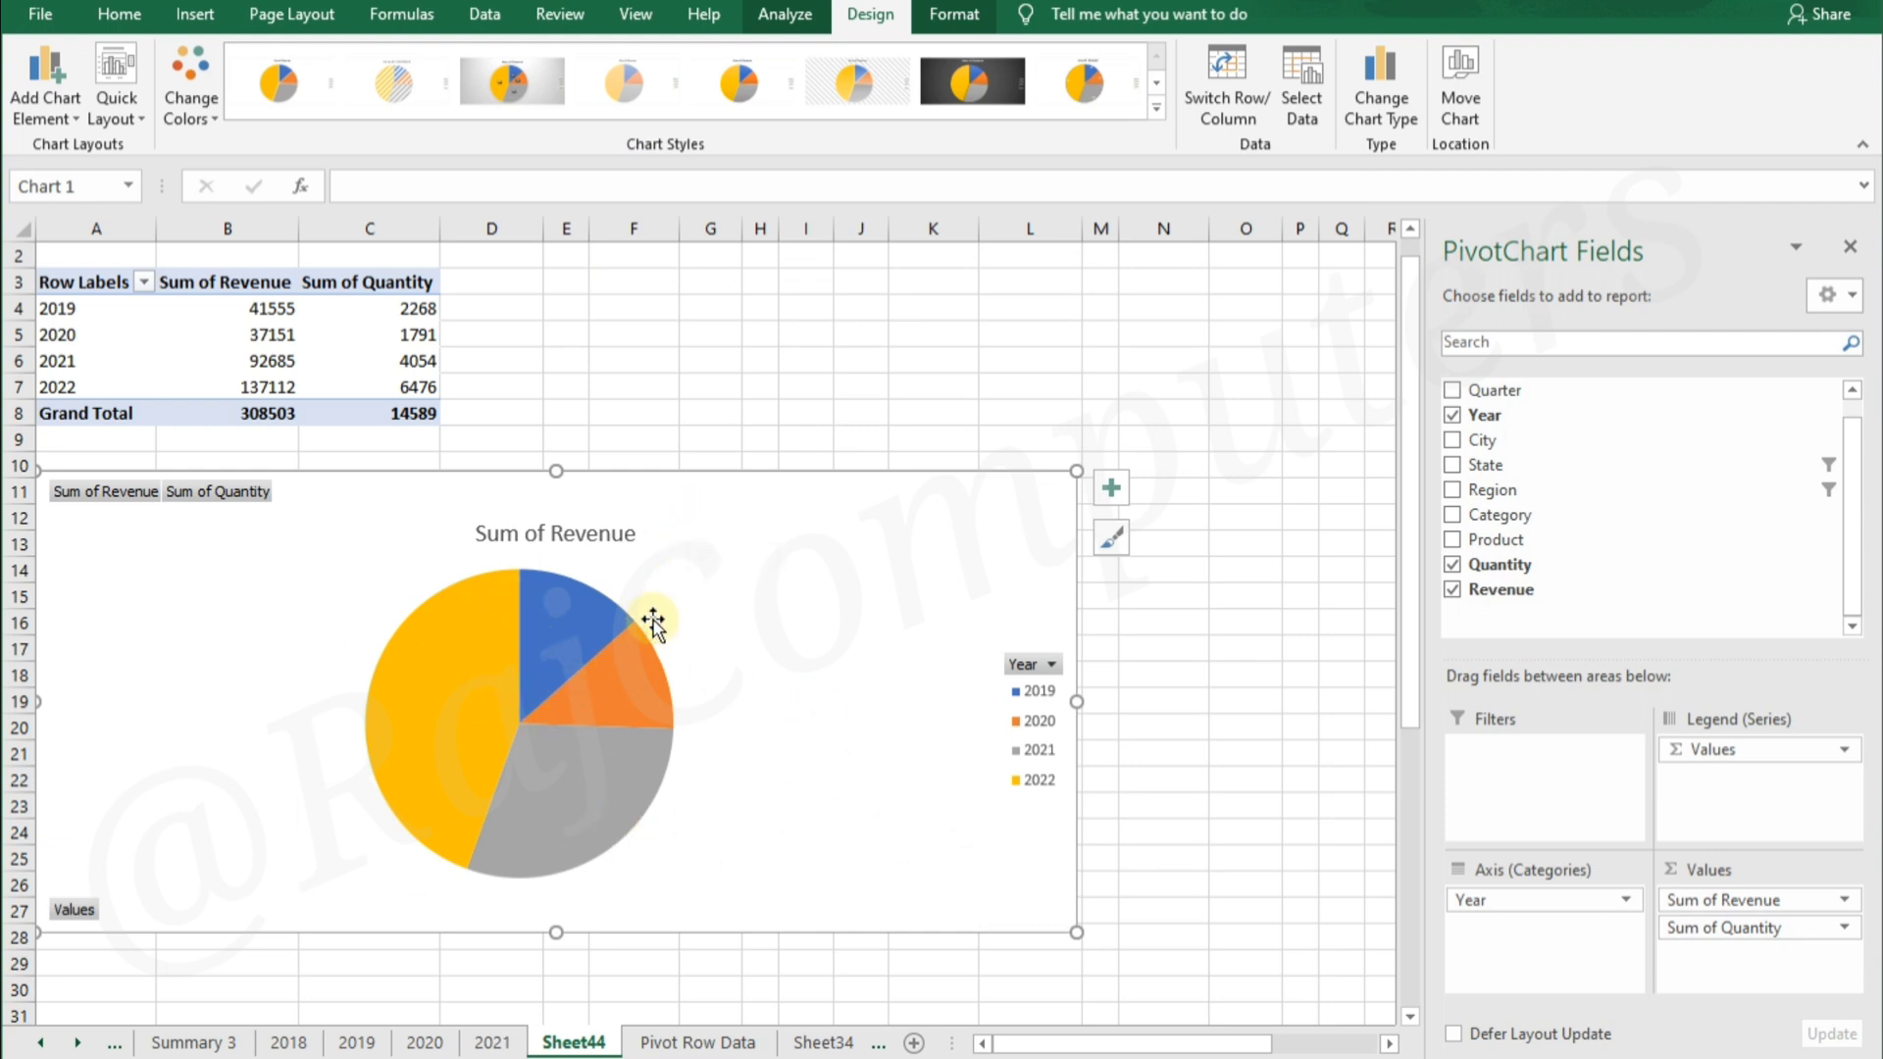
Add data labels to the Sum of Revenue pie chart
mouse_move(573, 697)
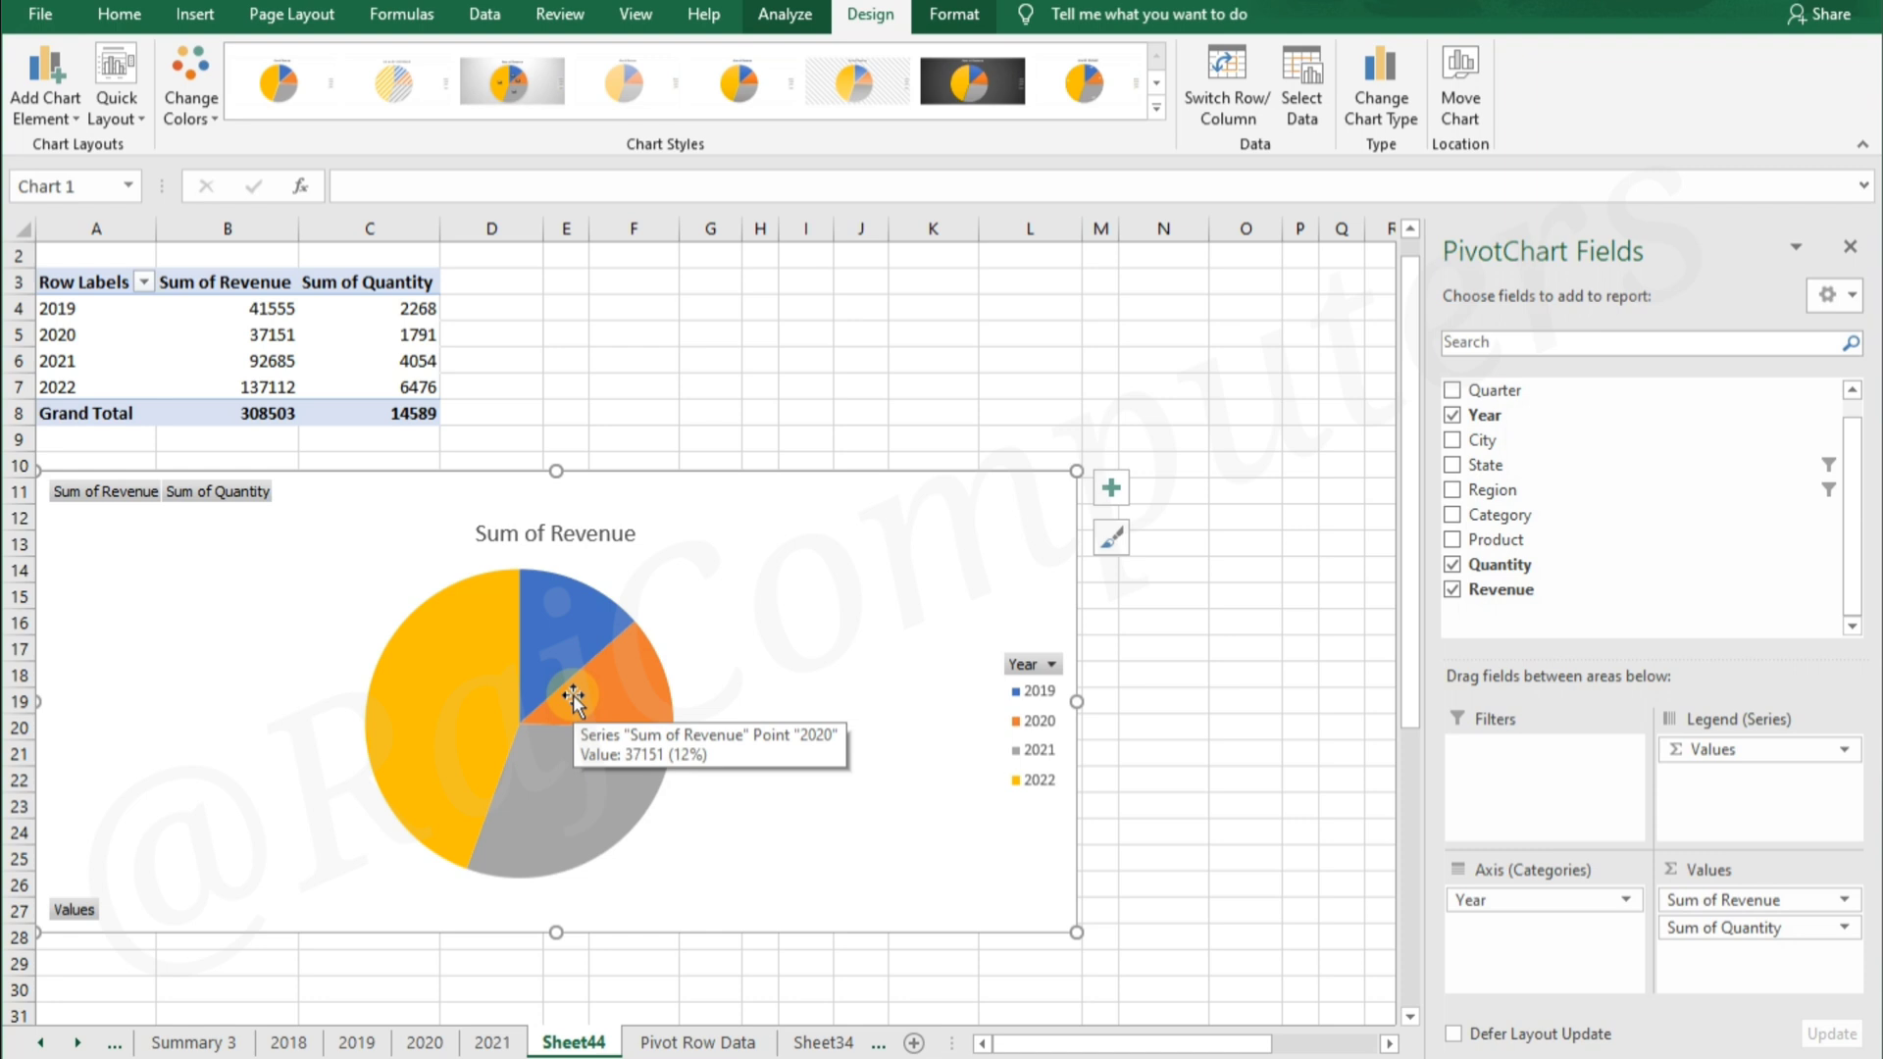
click(1112, 487)
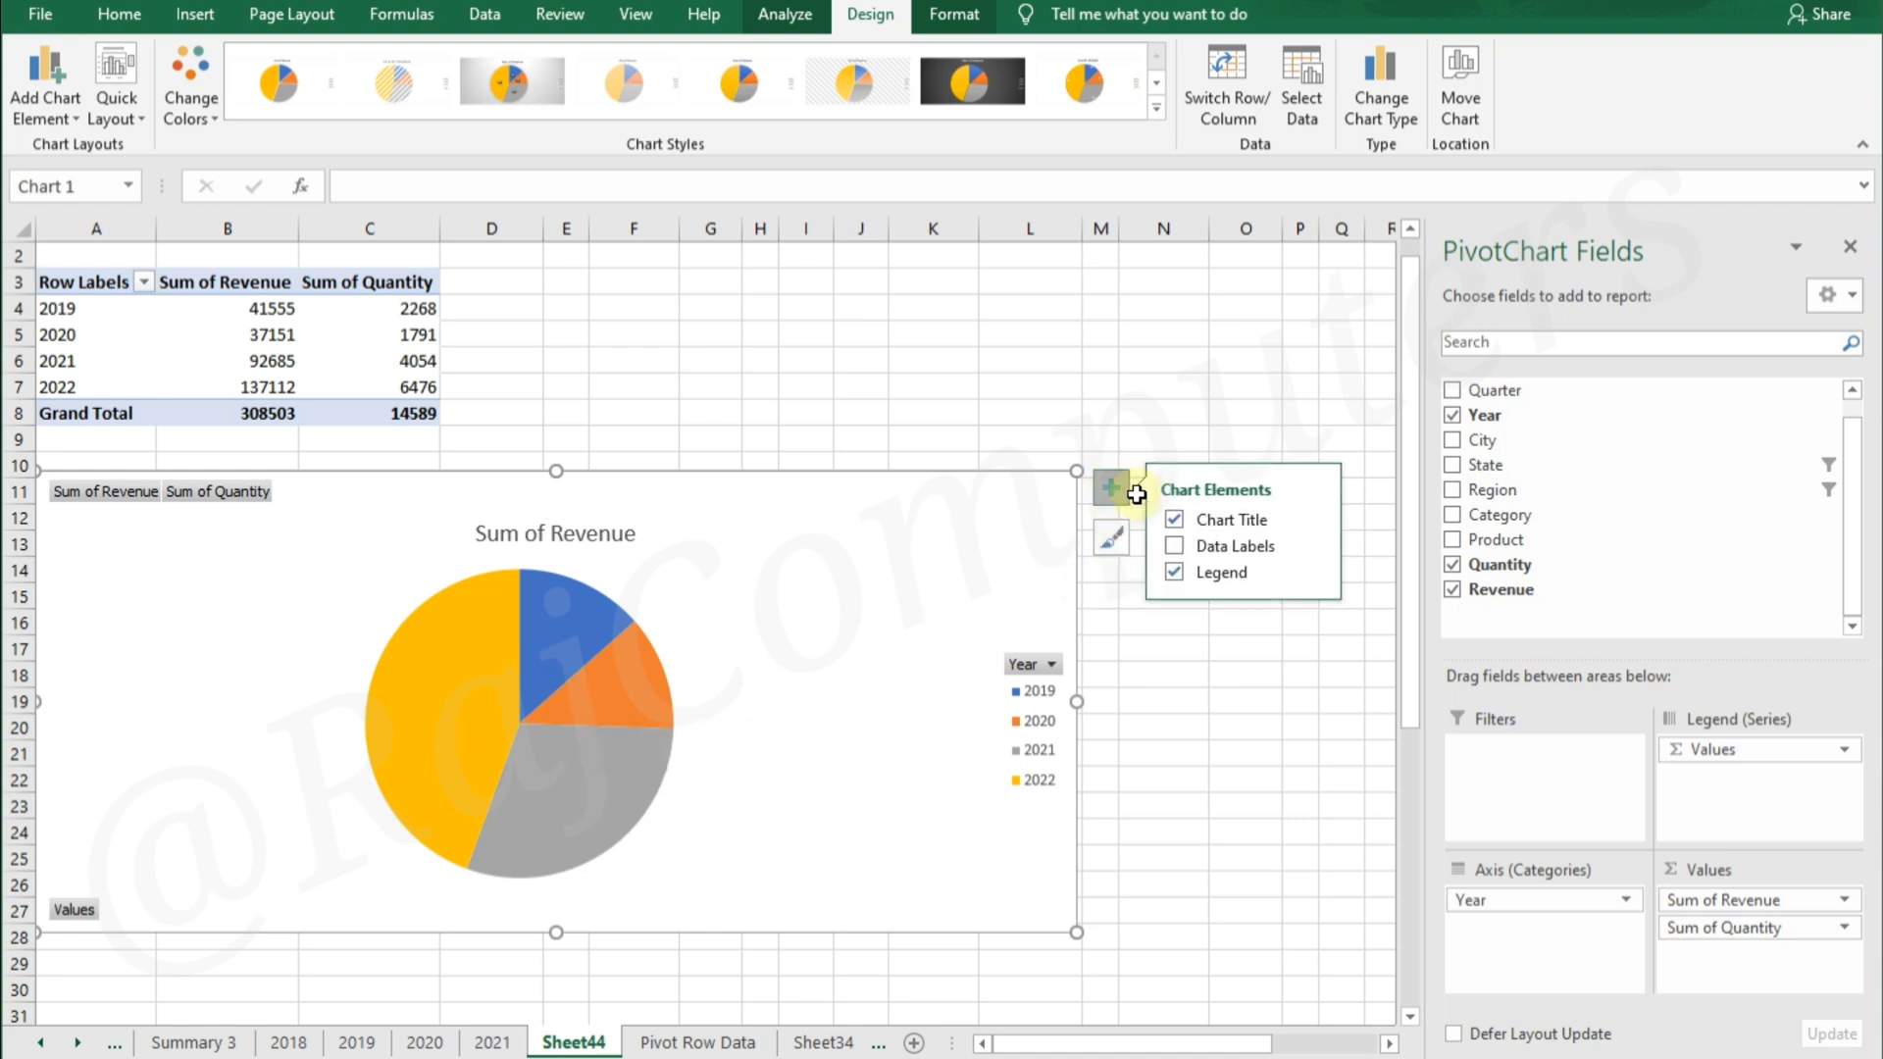
click(1177, 545)
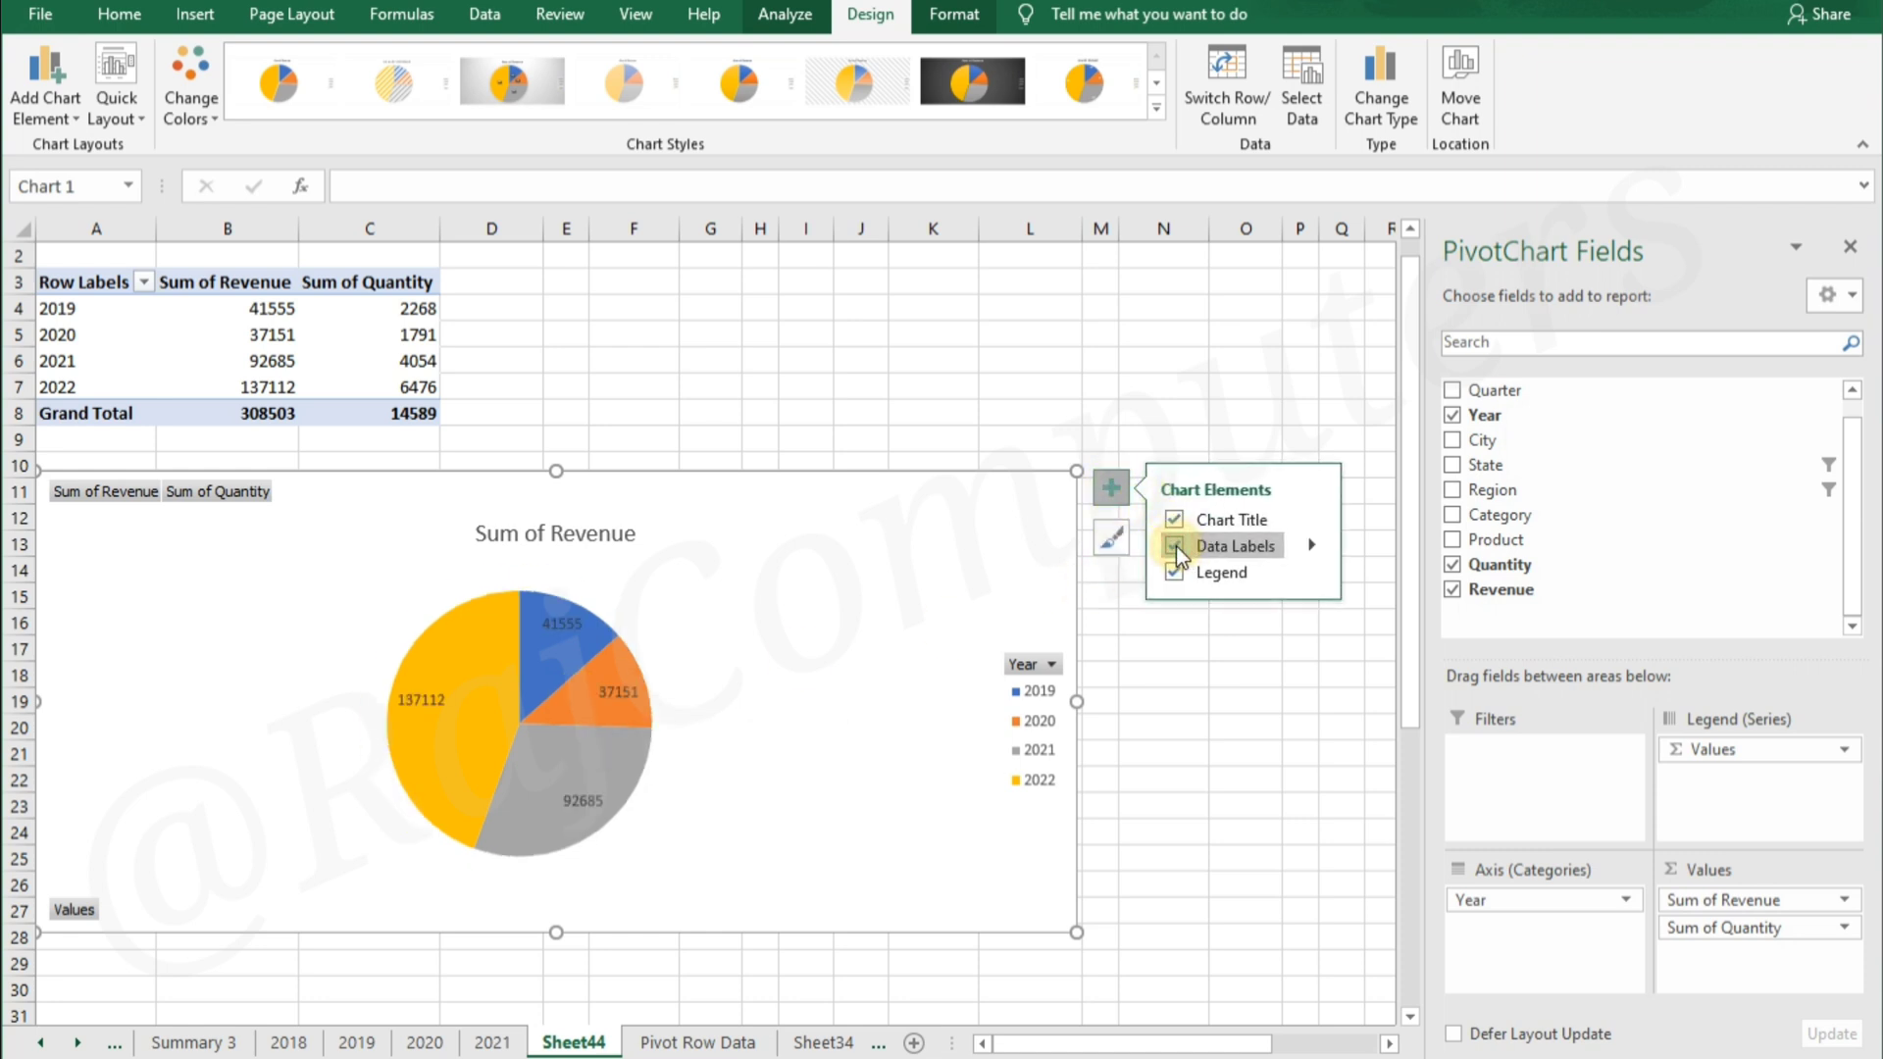
click(1243, 806)
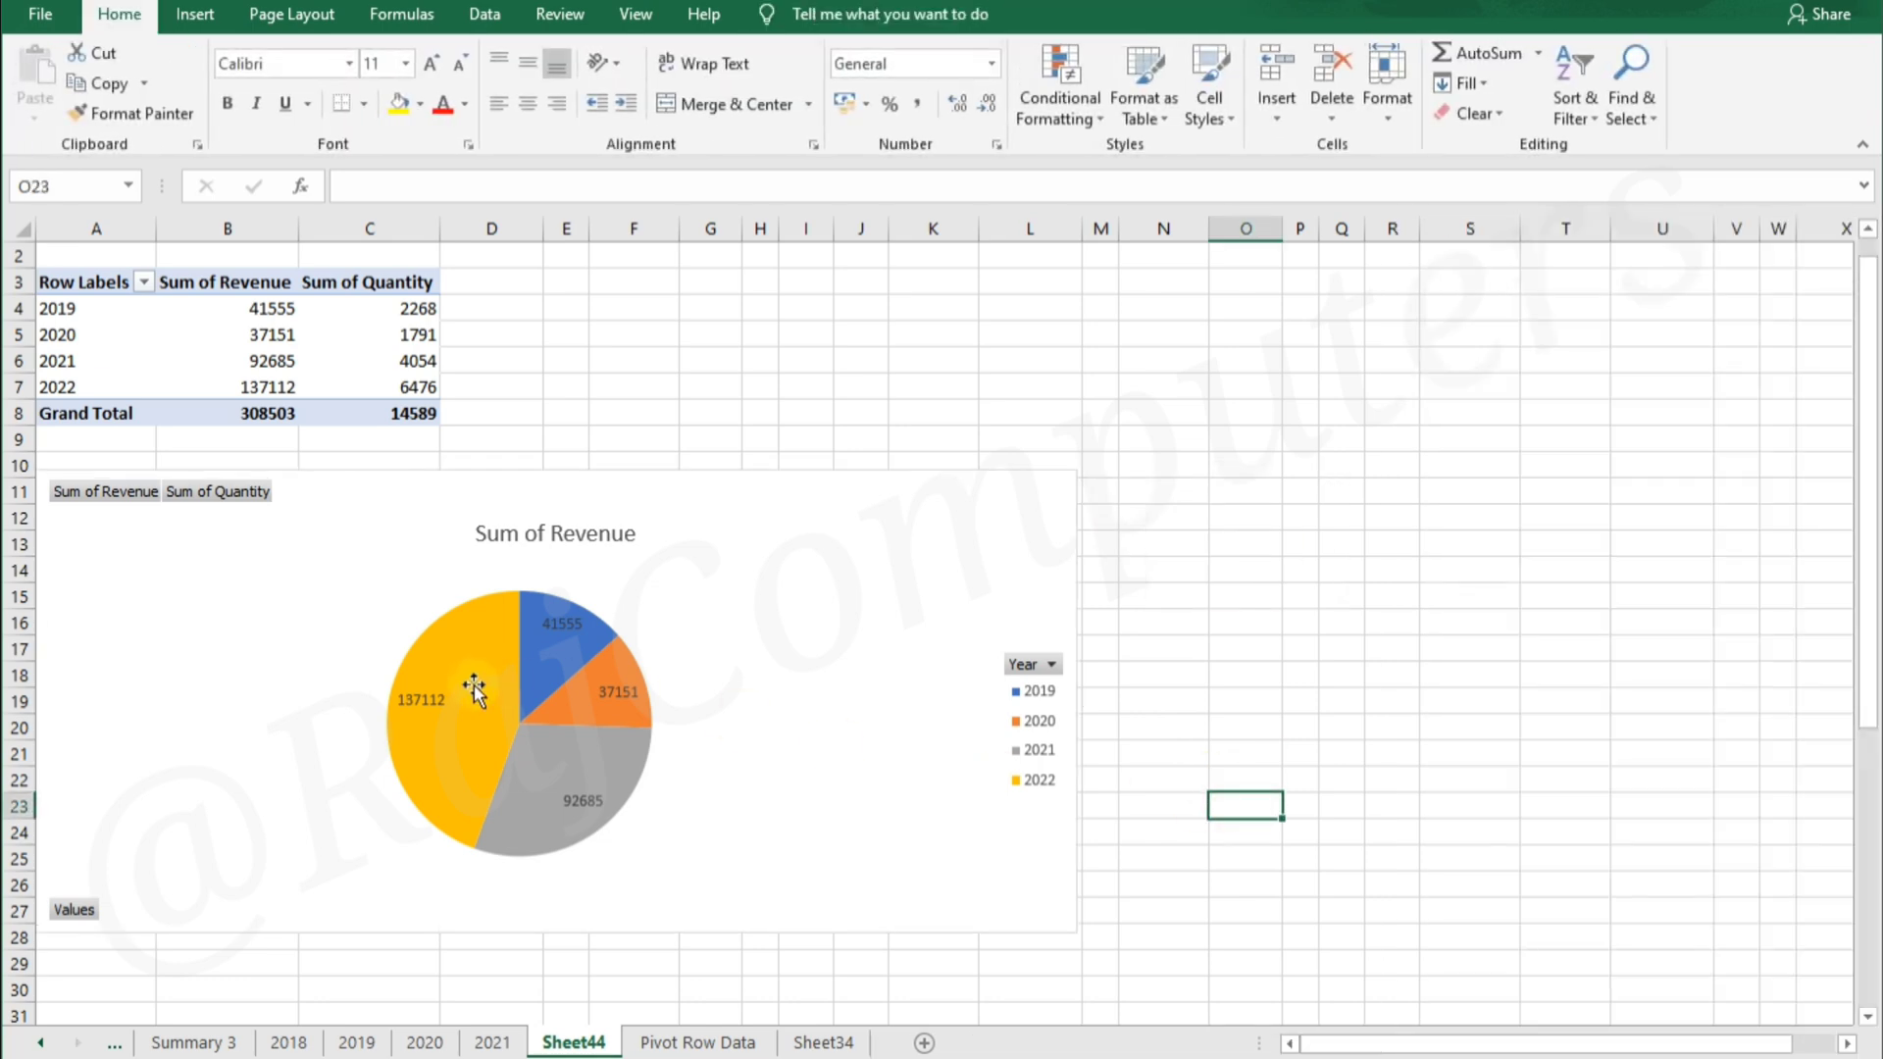
Apply the dark-background chart style to the pie chart
click(808, 539)
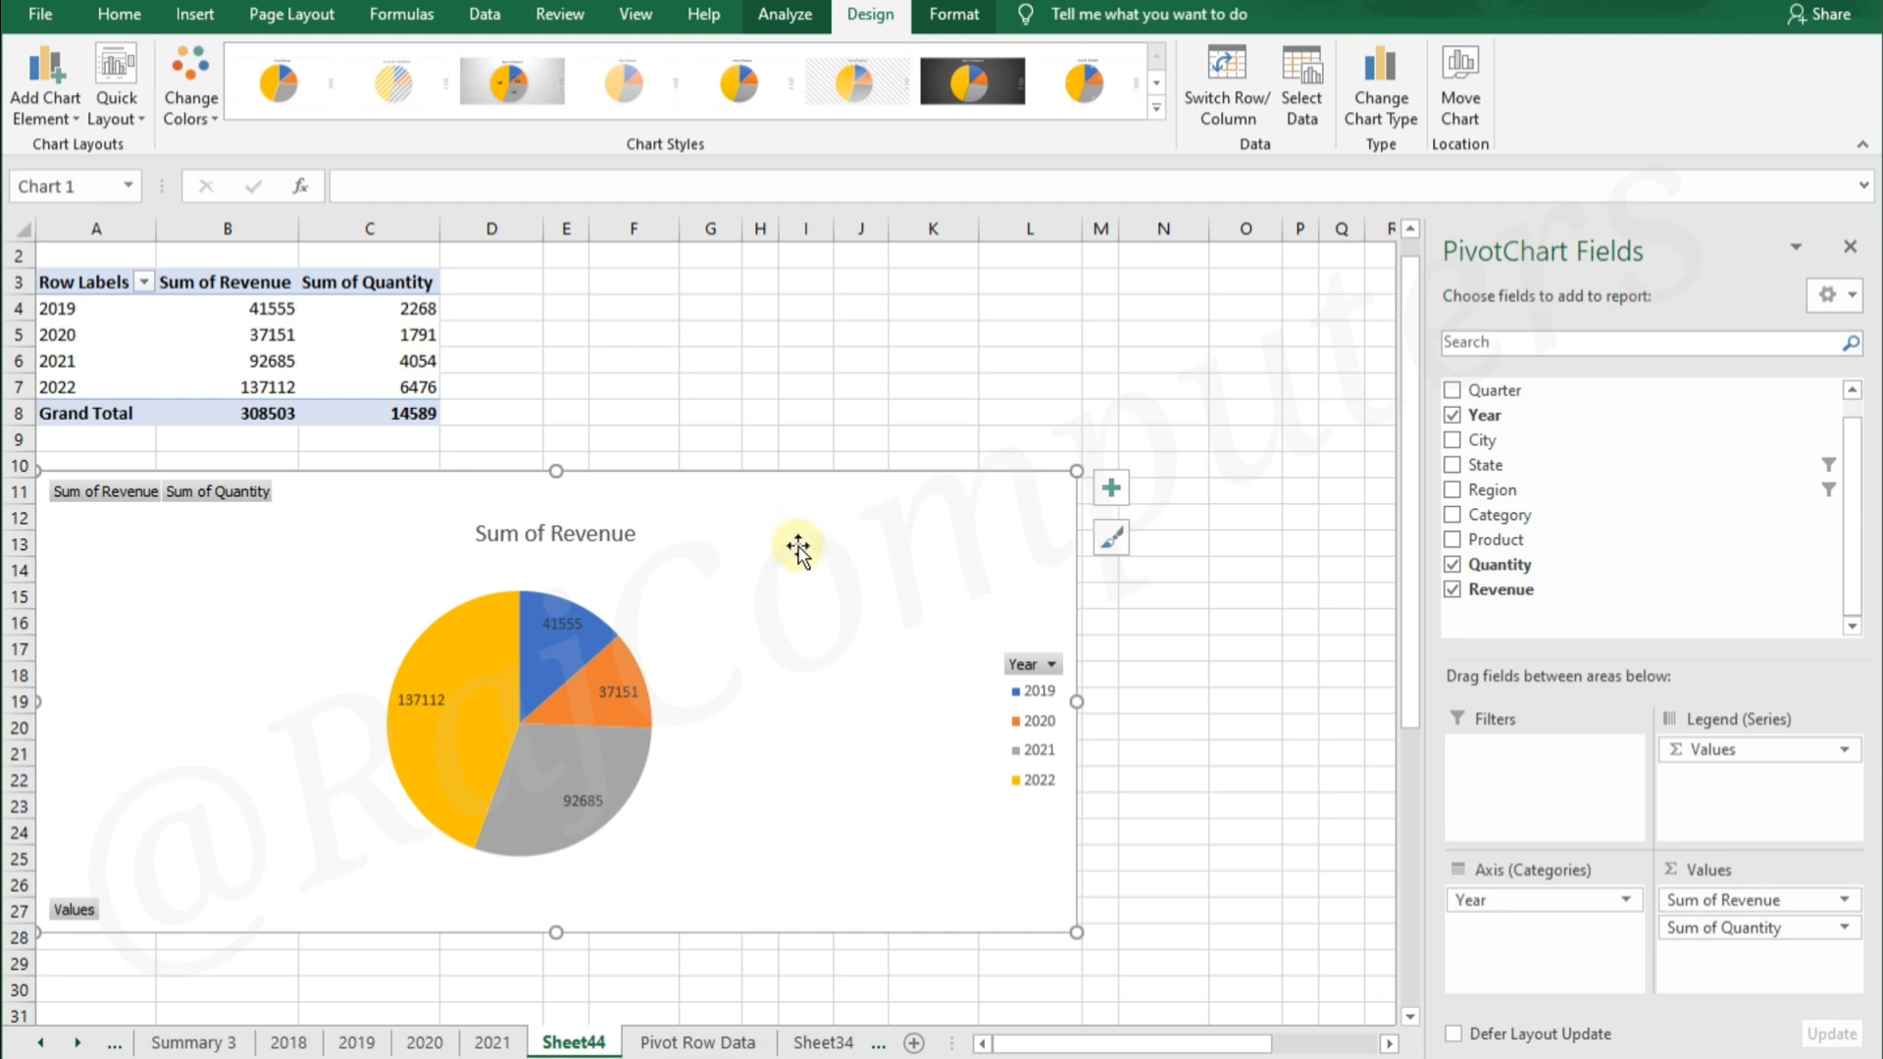
click(1156, 107)
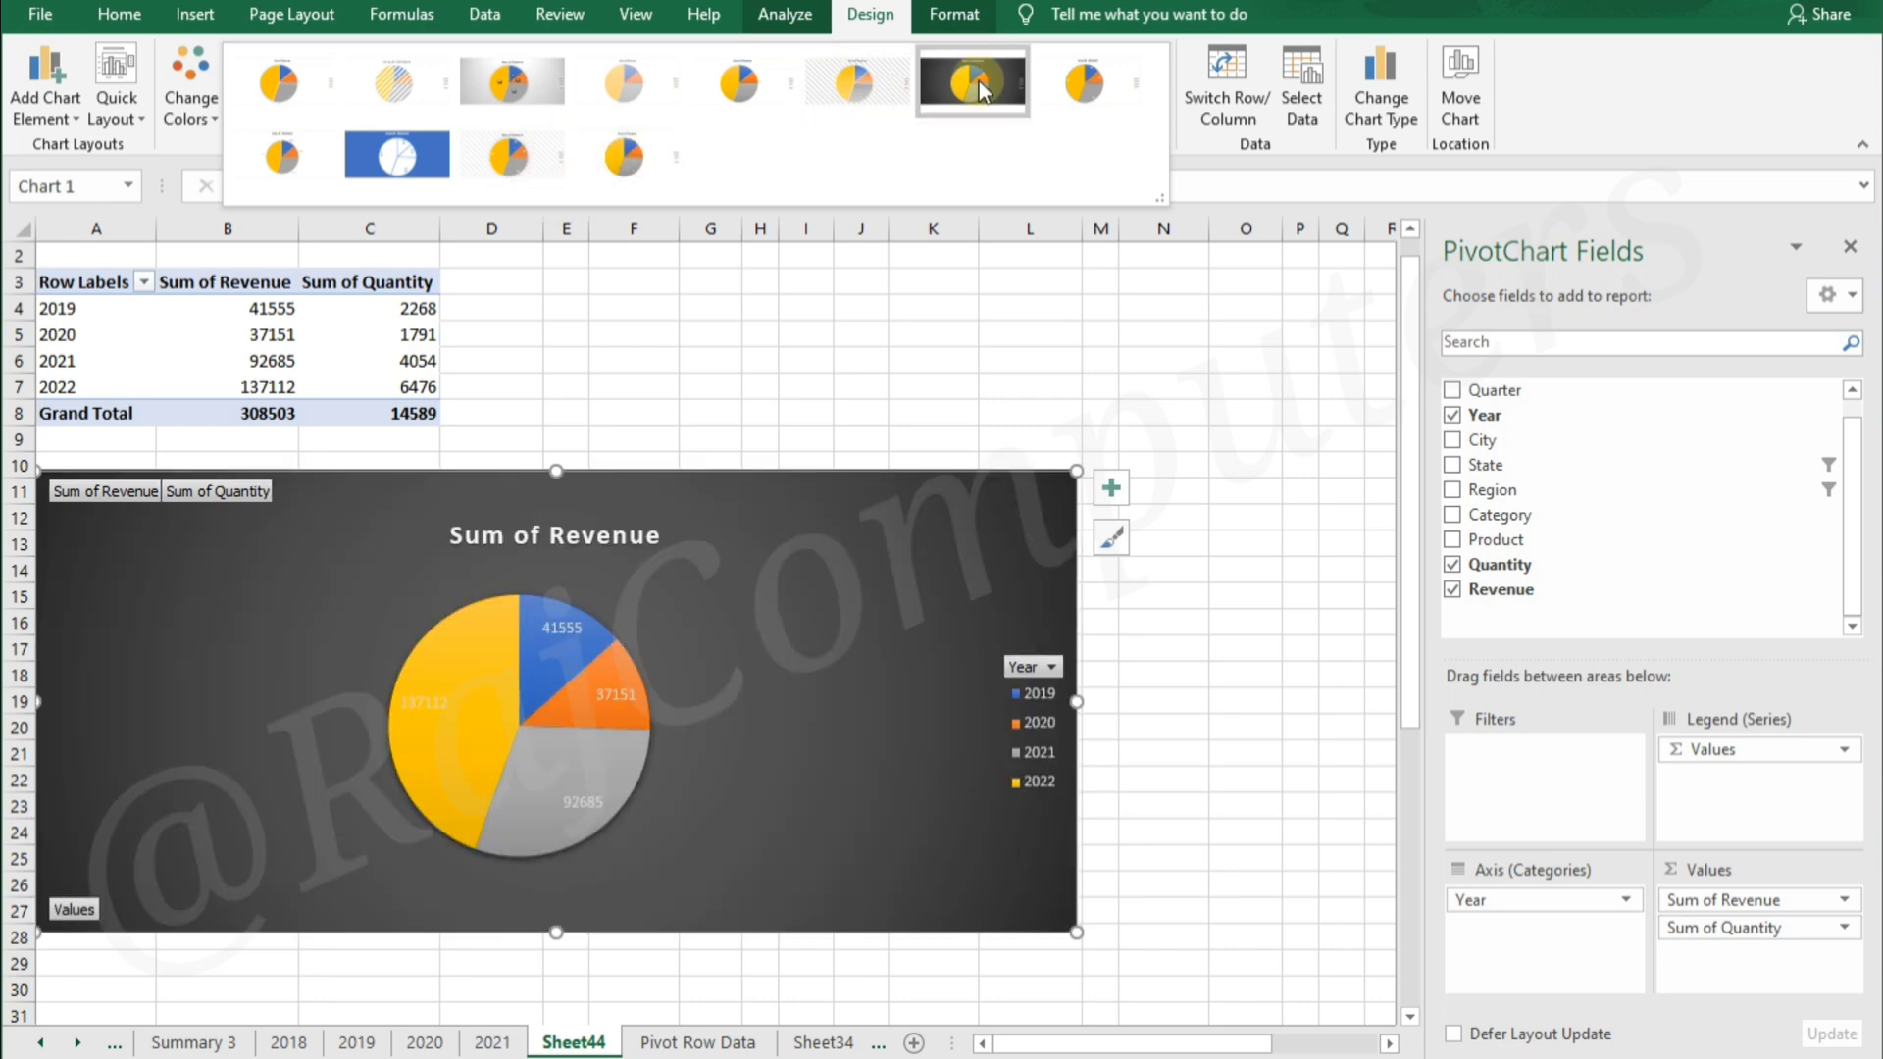
click(979, 81)
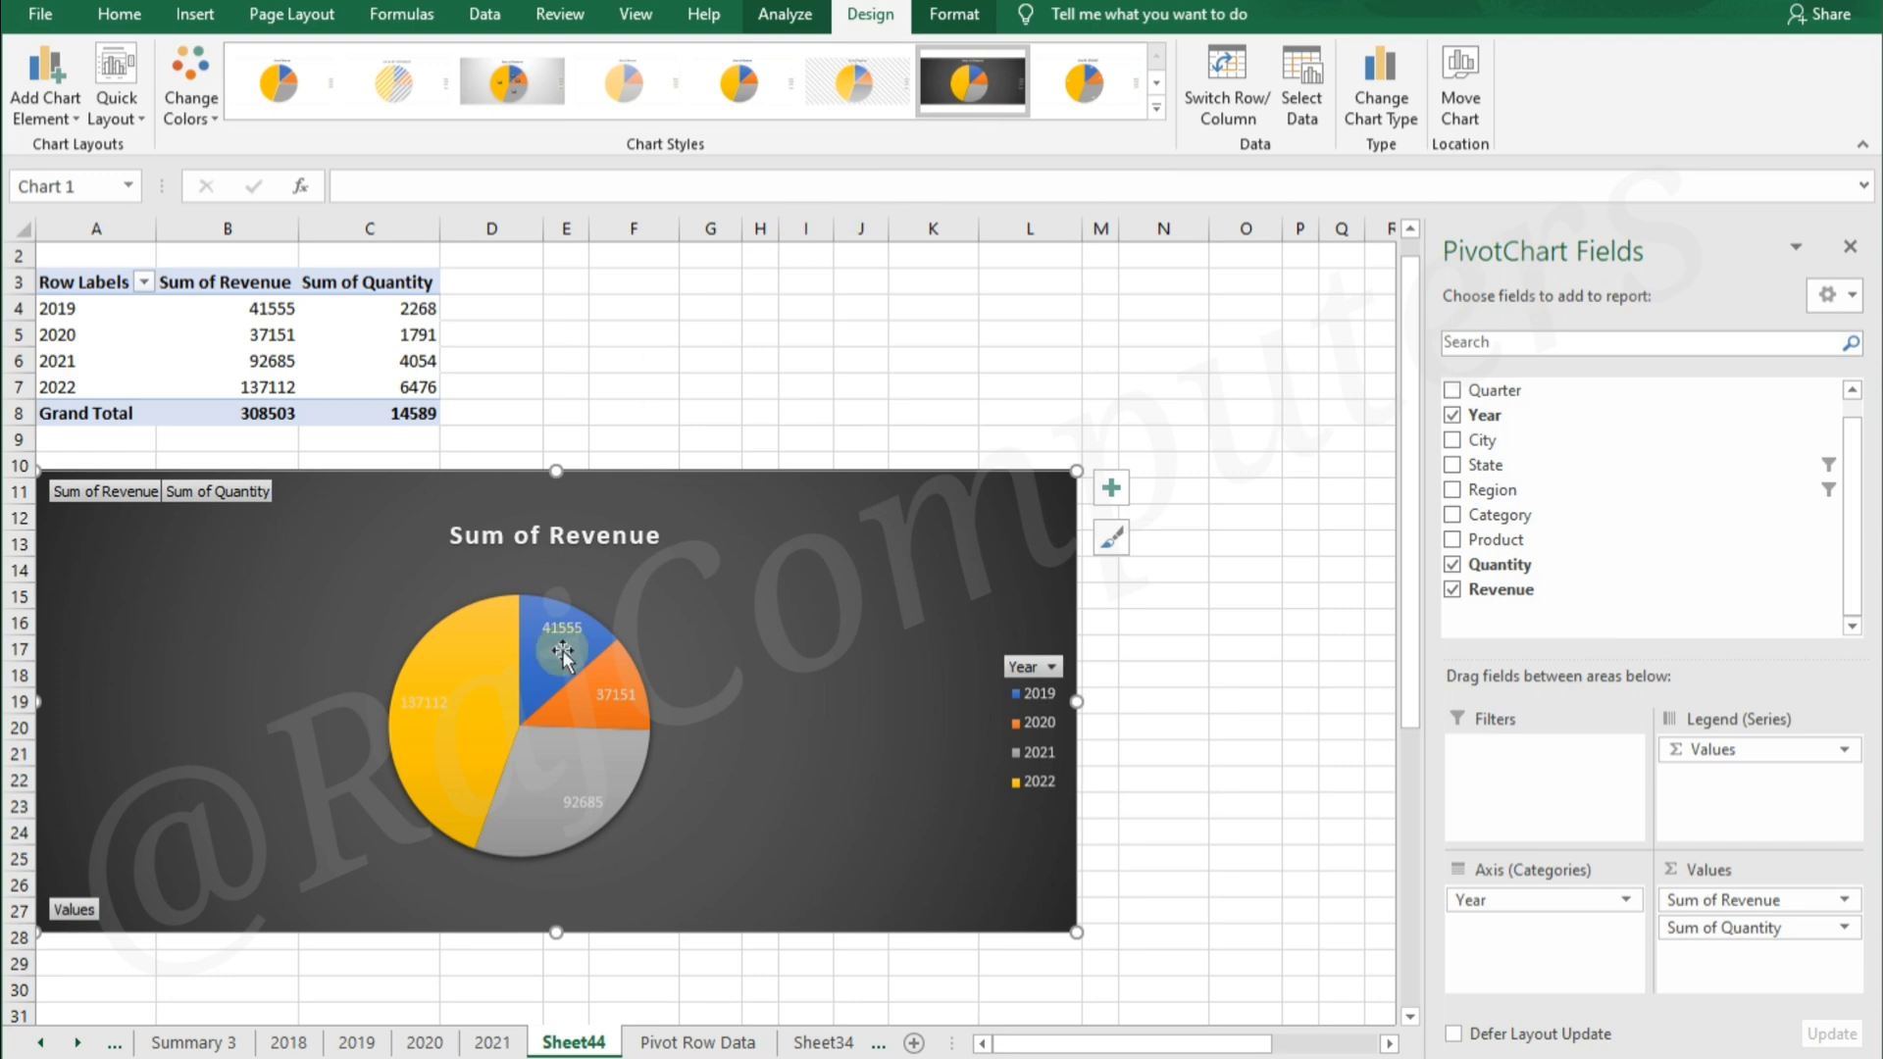
Apply the quick layout that combines a chart title, percentage labels on the slices and a legend beside the pie
mouse_move(556, 779)
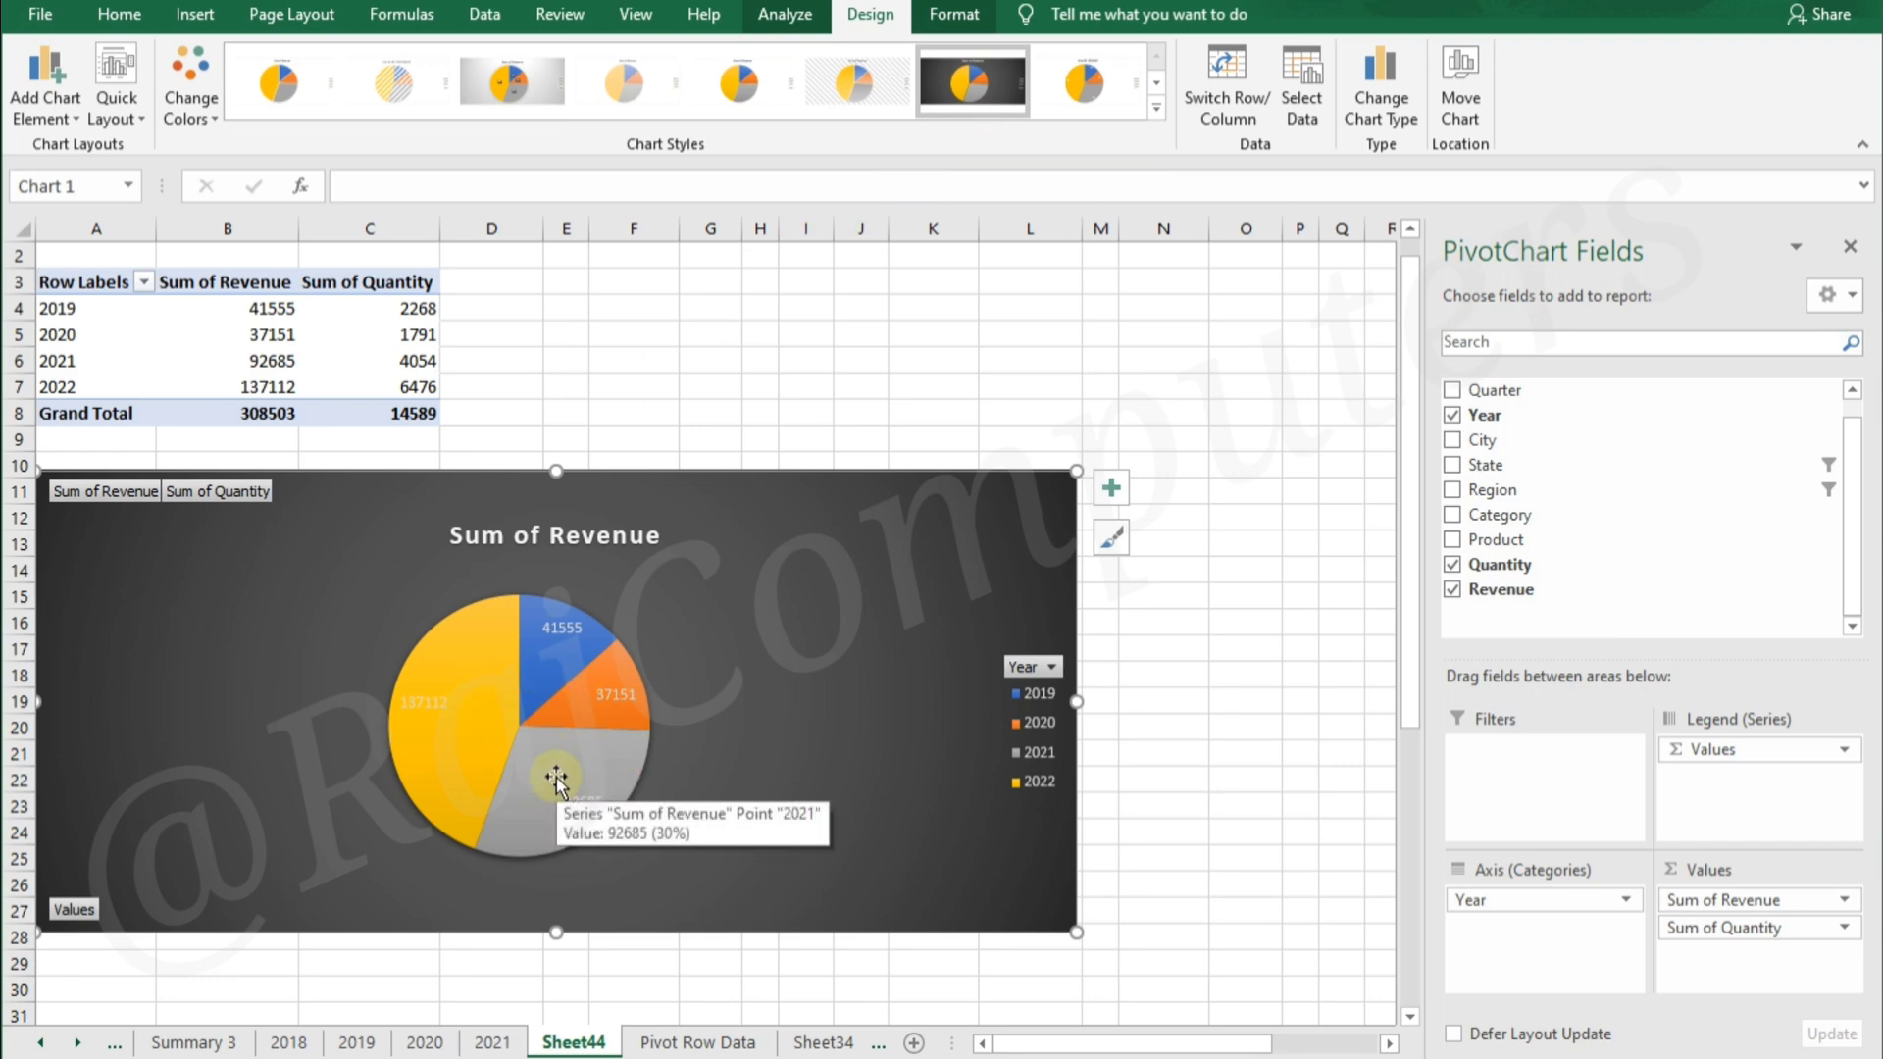
click(130, 116)
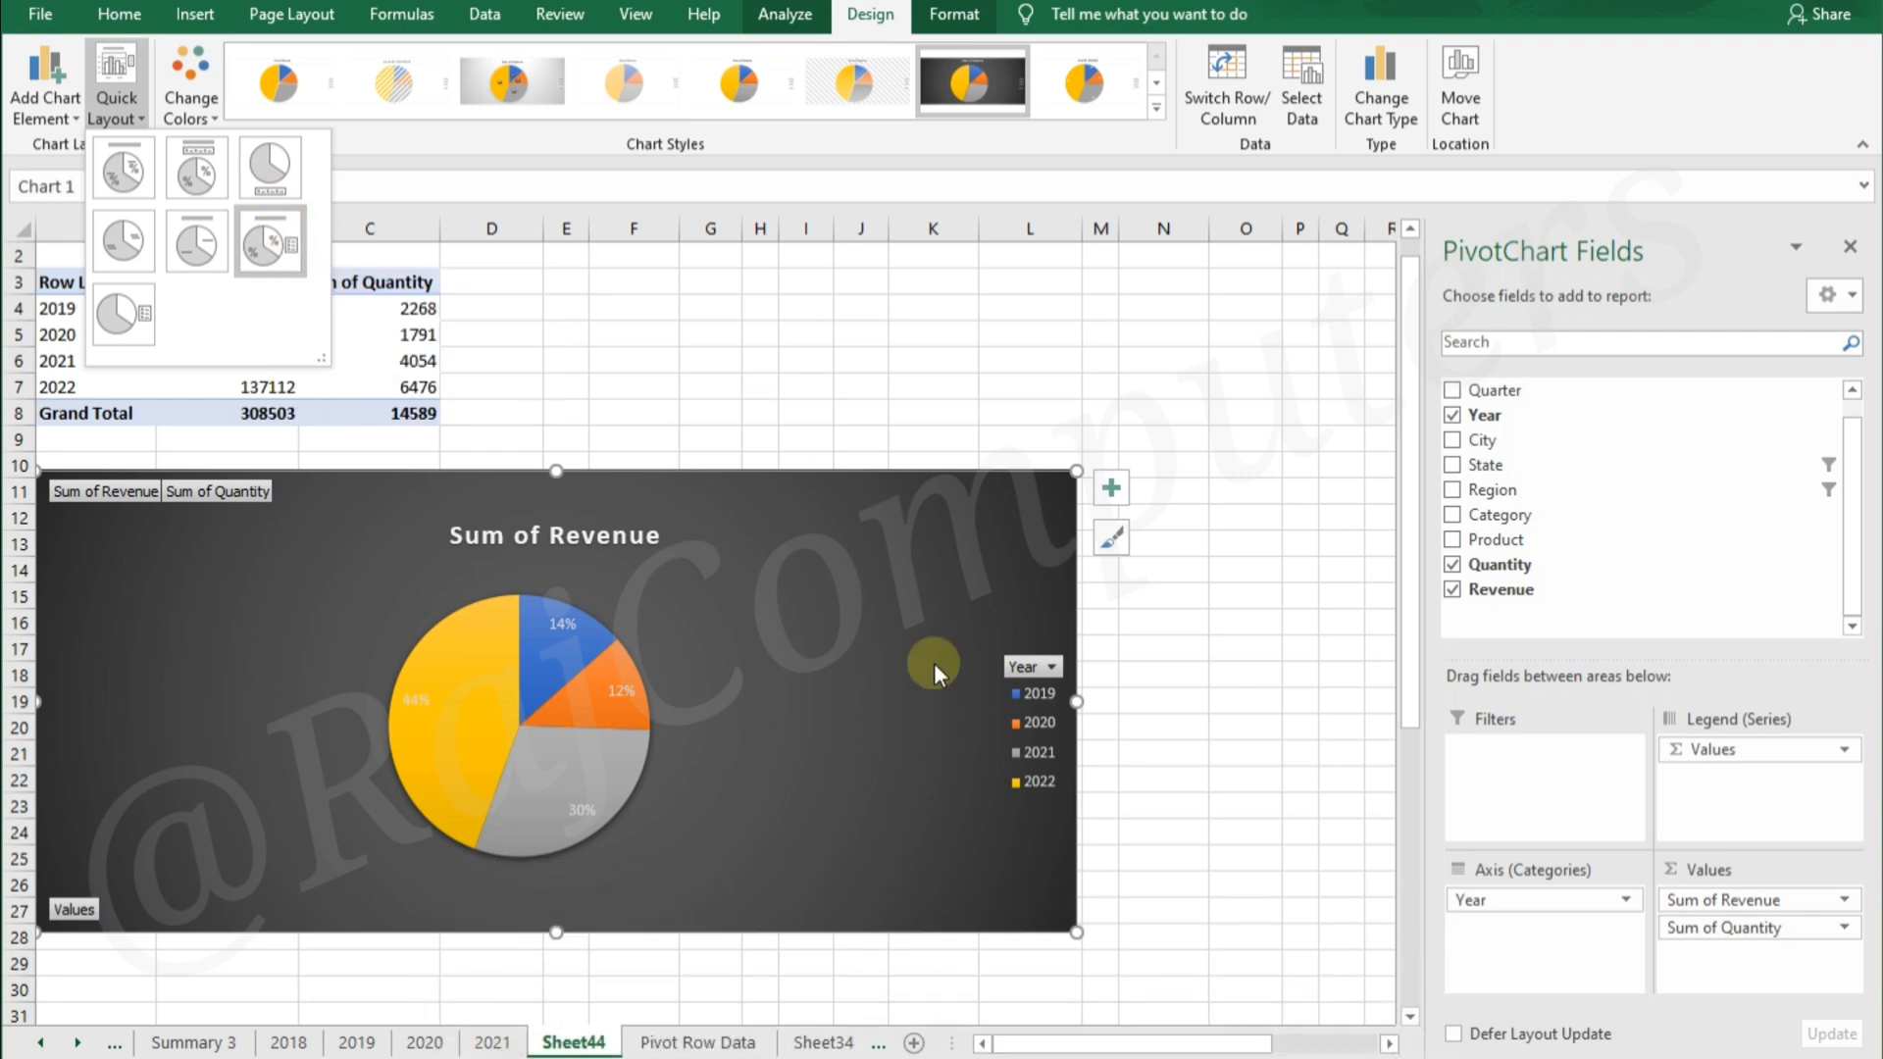
click(950, 697)
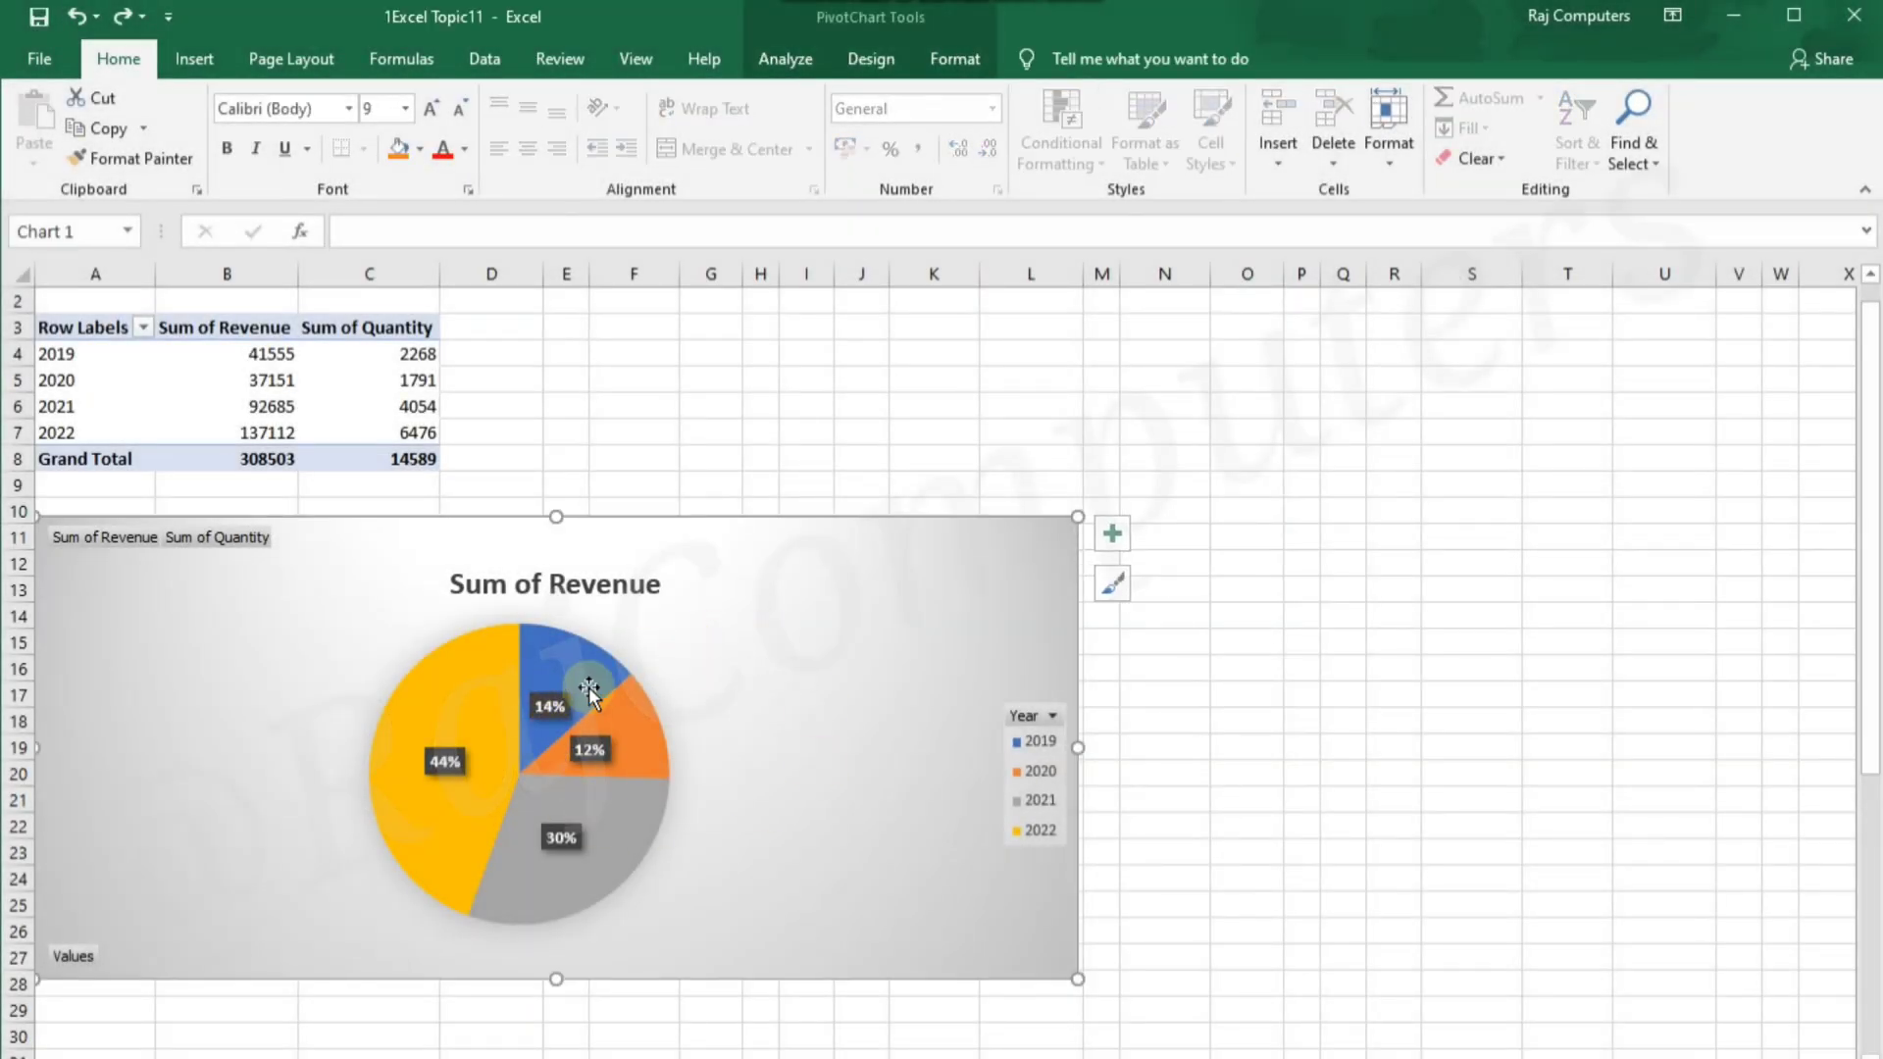
mouse_move(589, 689)
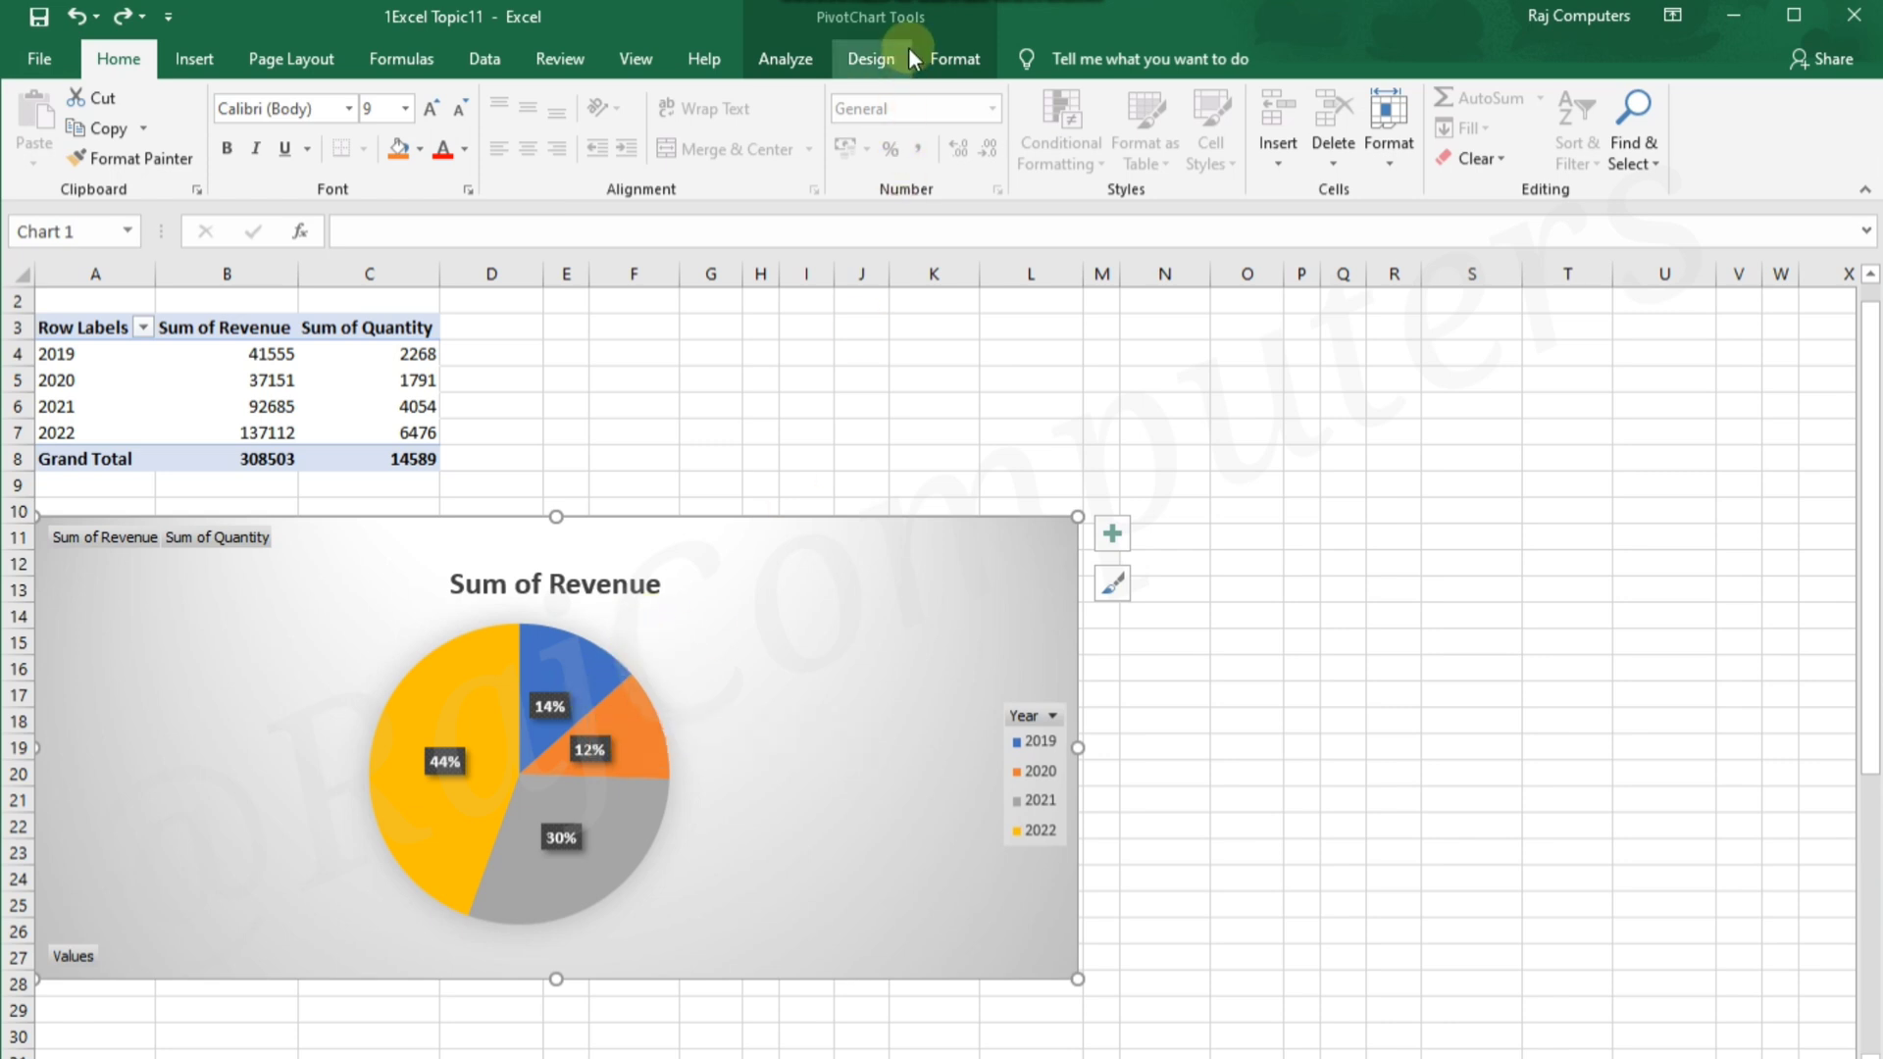
Change the Sum of Revenue pie chart's data labels to Data Callout
click(871, 59)
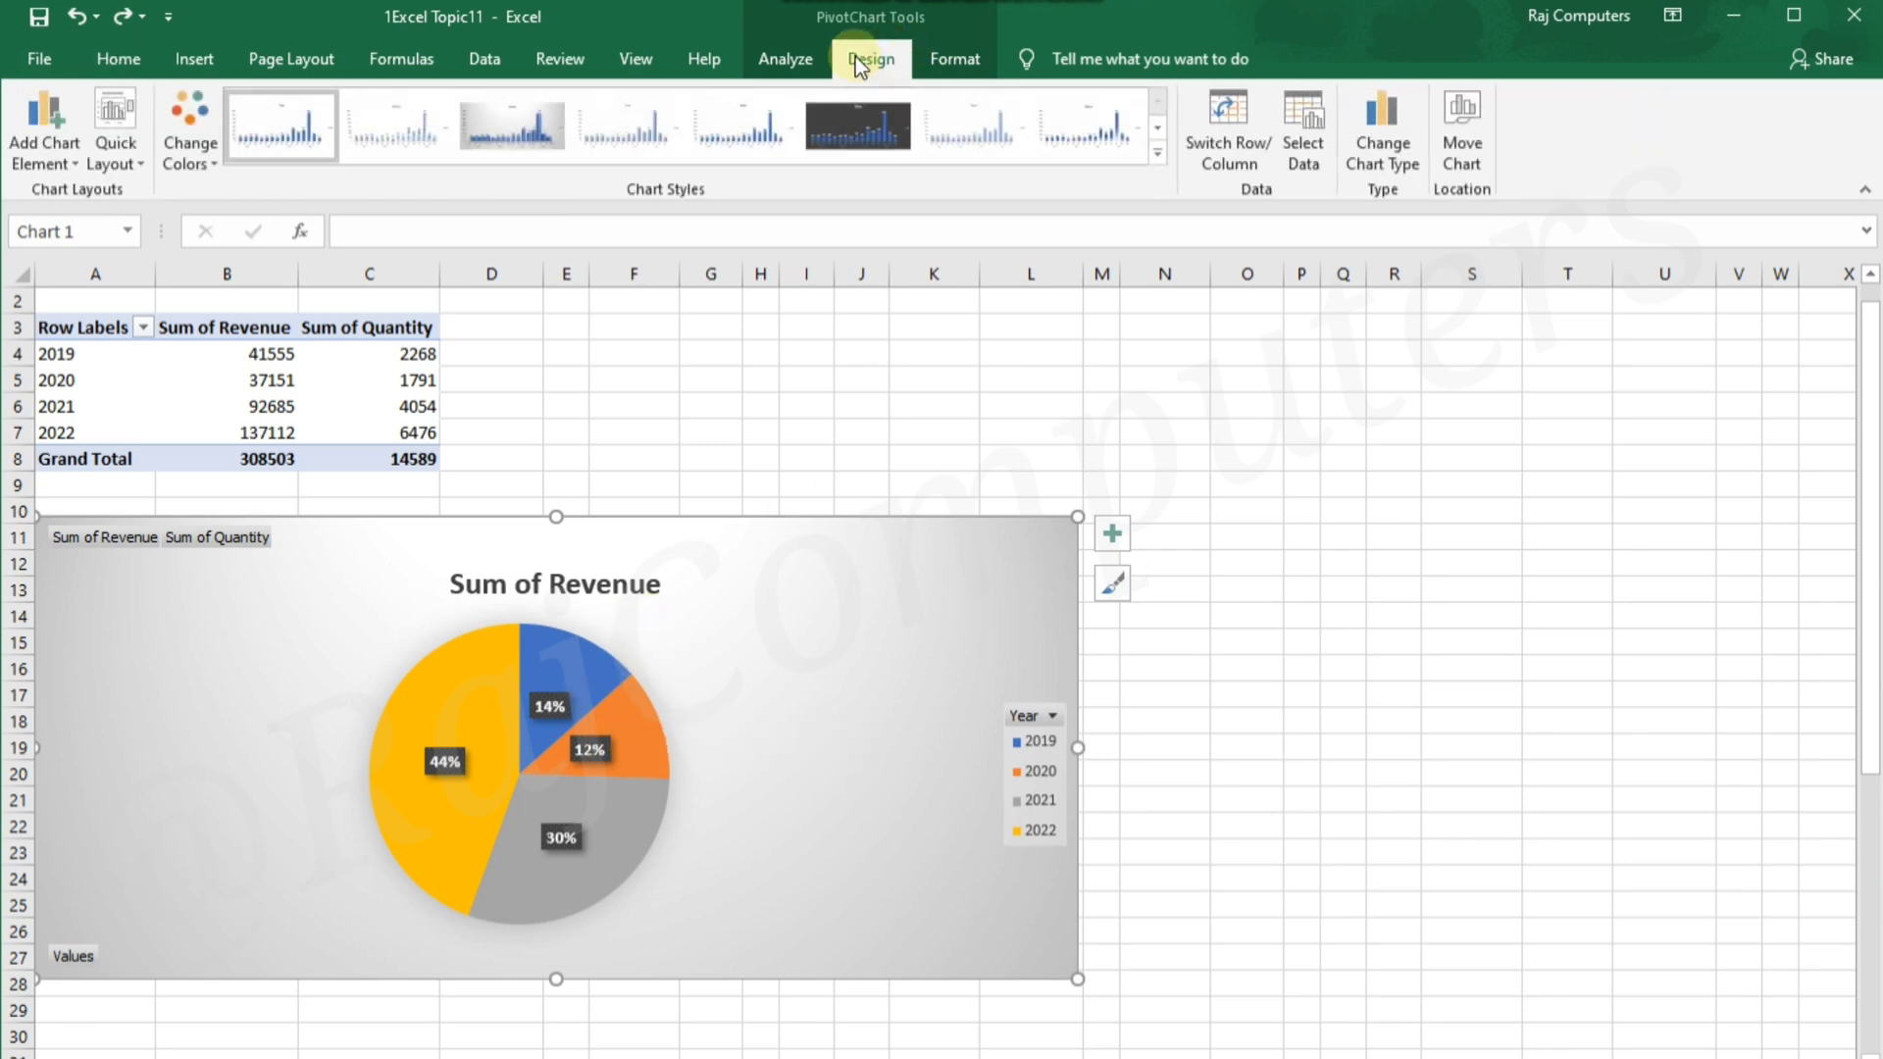
click(72, 157)
mouse_move(125, 228)
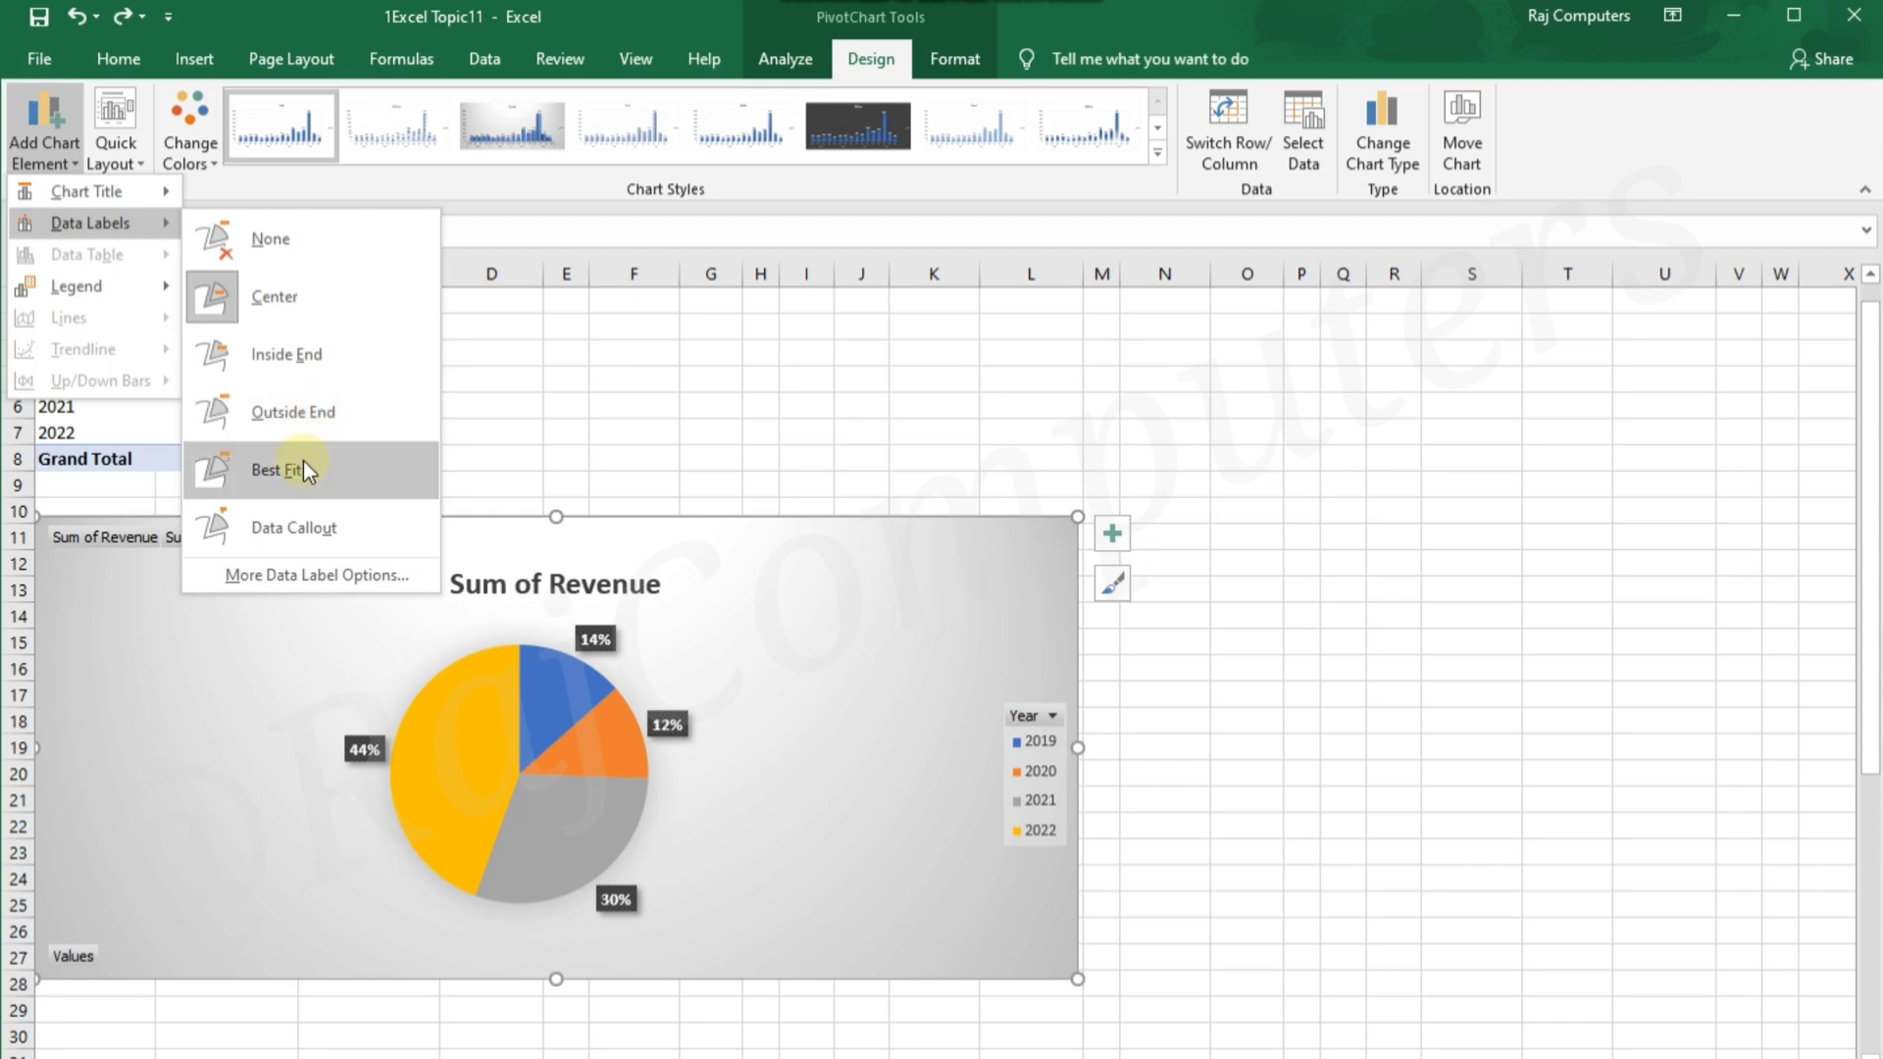
click(318, 525)
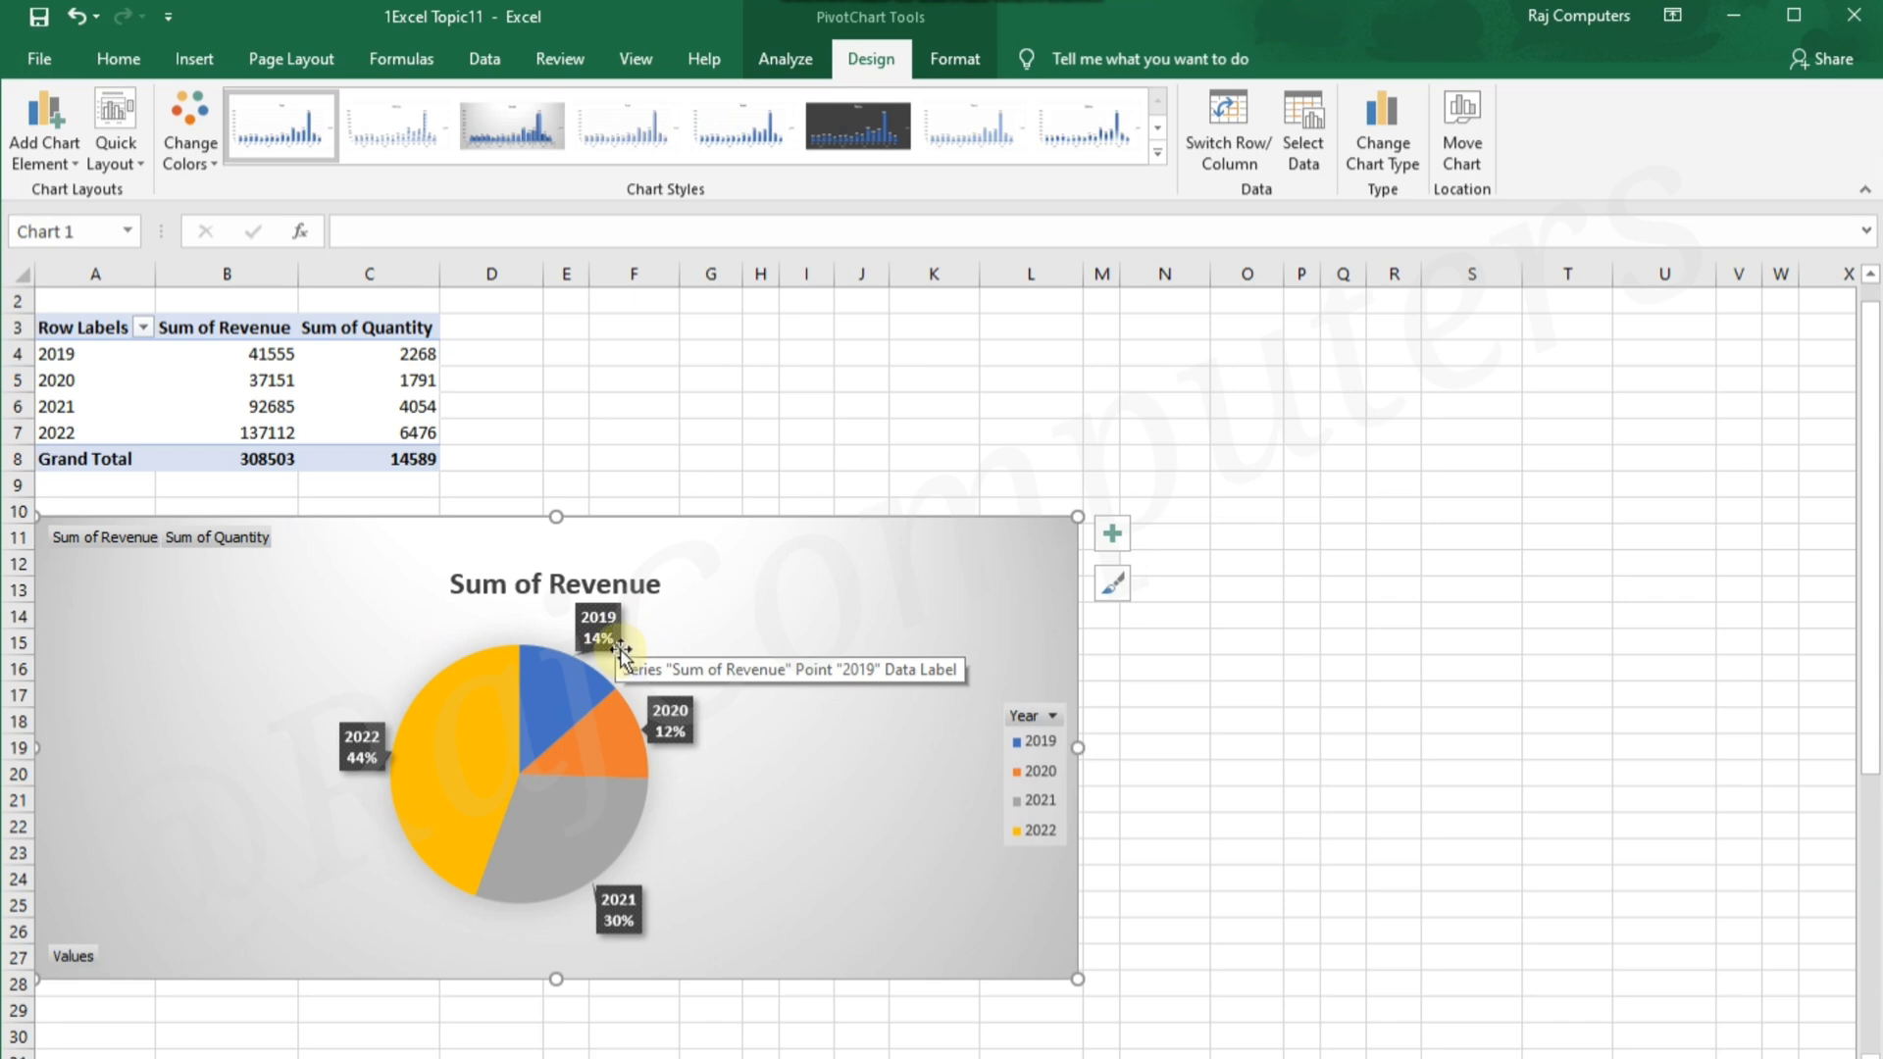
click(1349, 691)
click(836, 651)
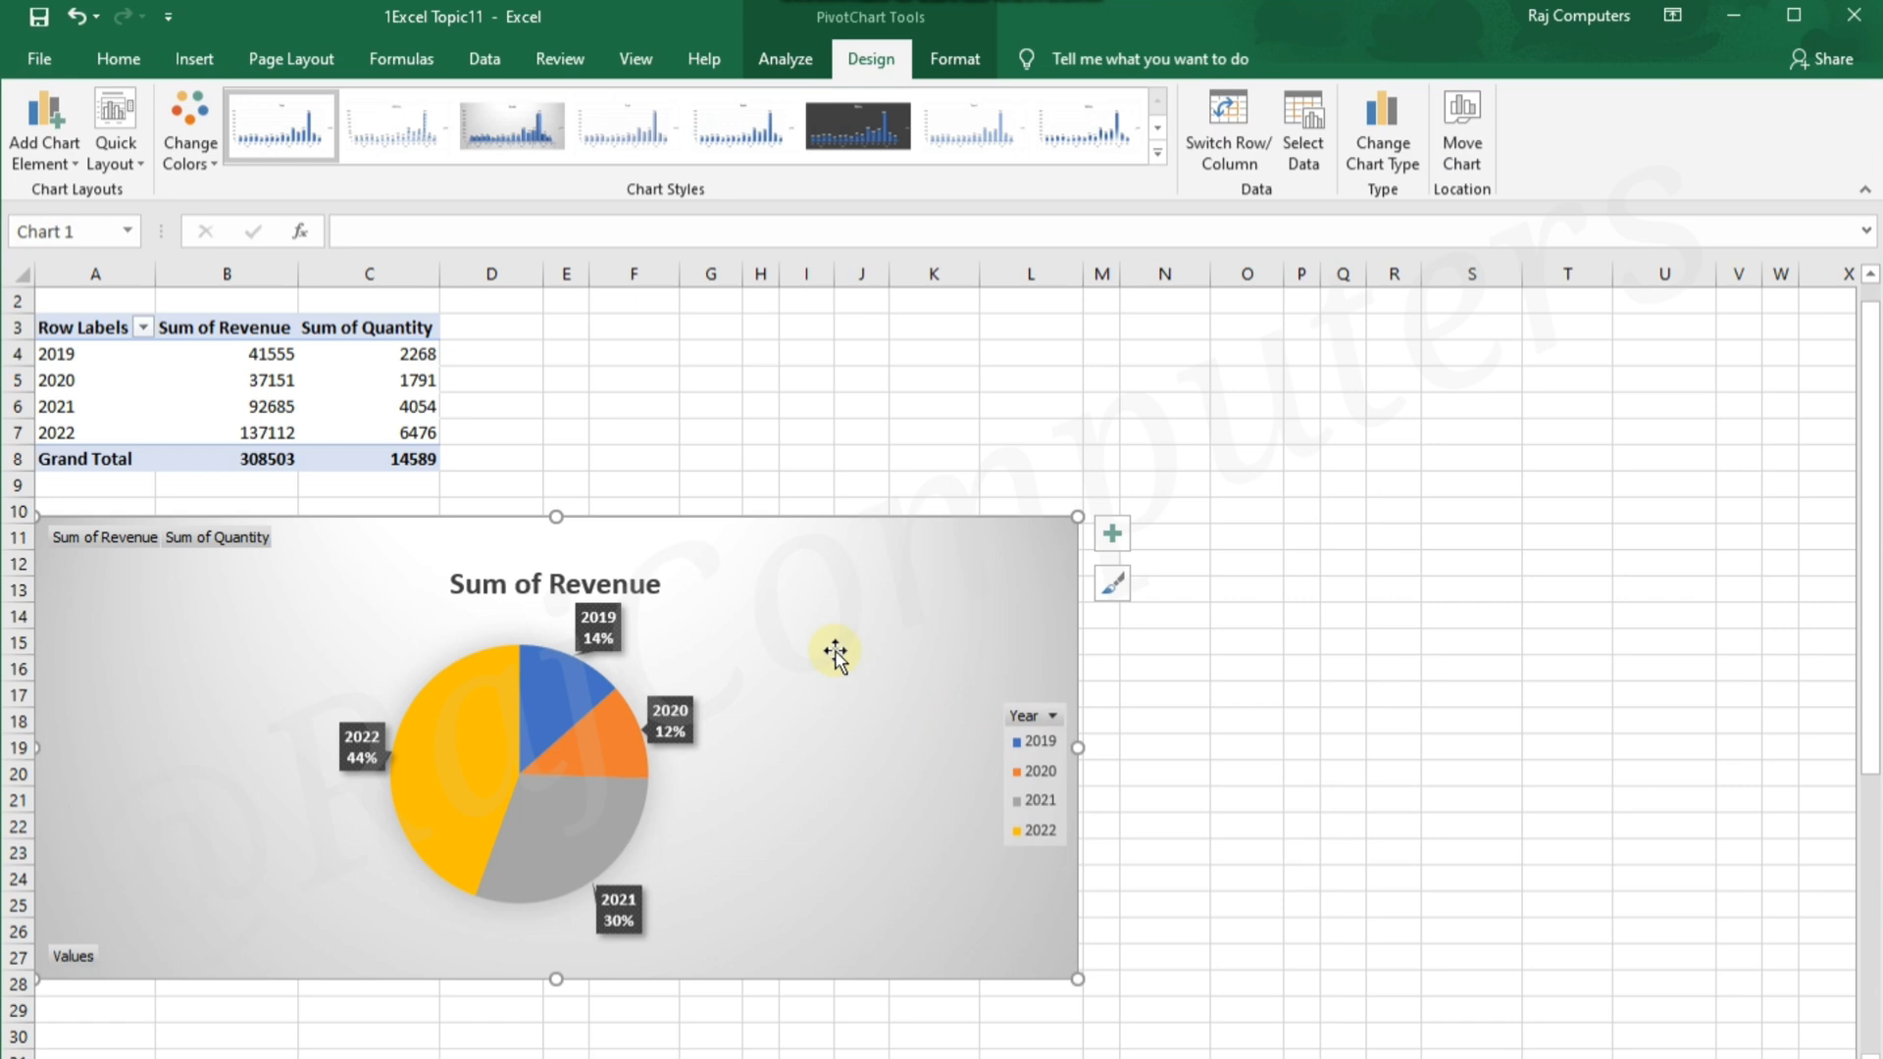
Change the chart type to Stacked Column and apply the quick layout with a chart title, a legend beneath it and data labels
click(1391, 167)
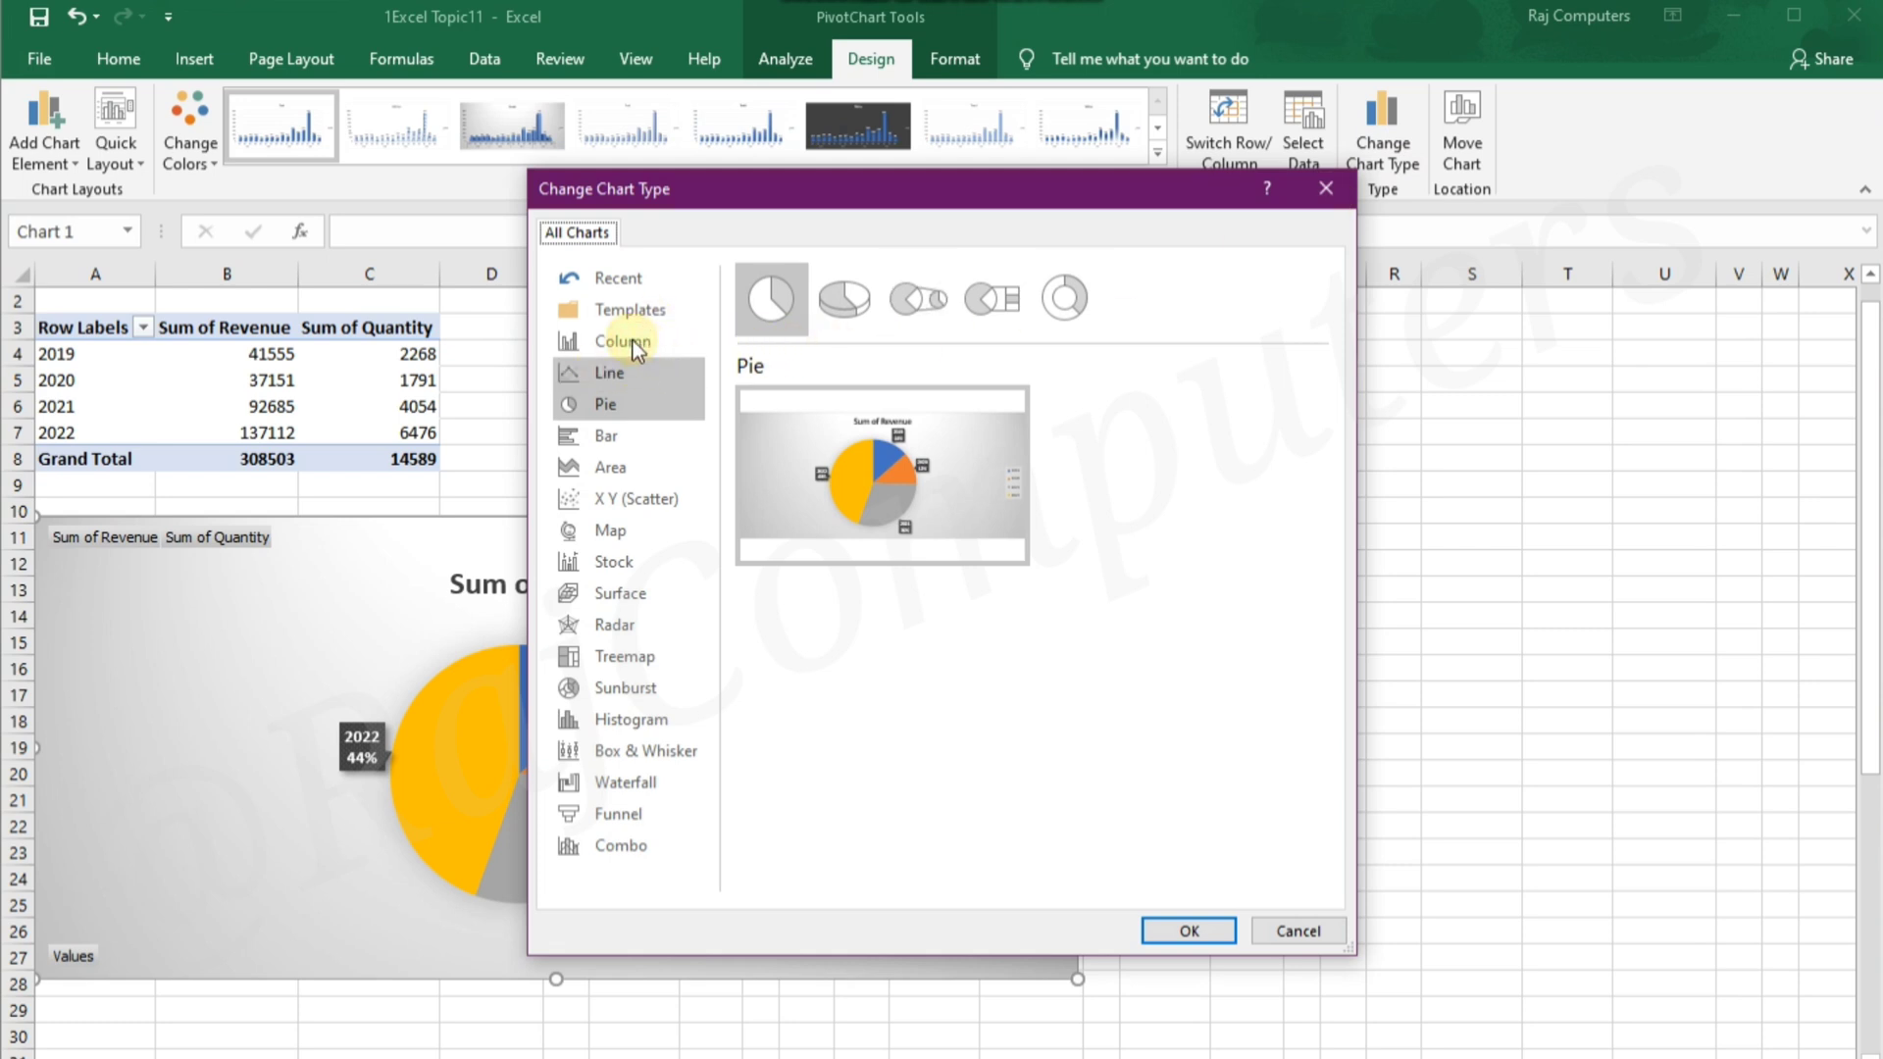
click(635, 344)
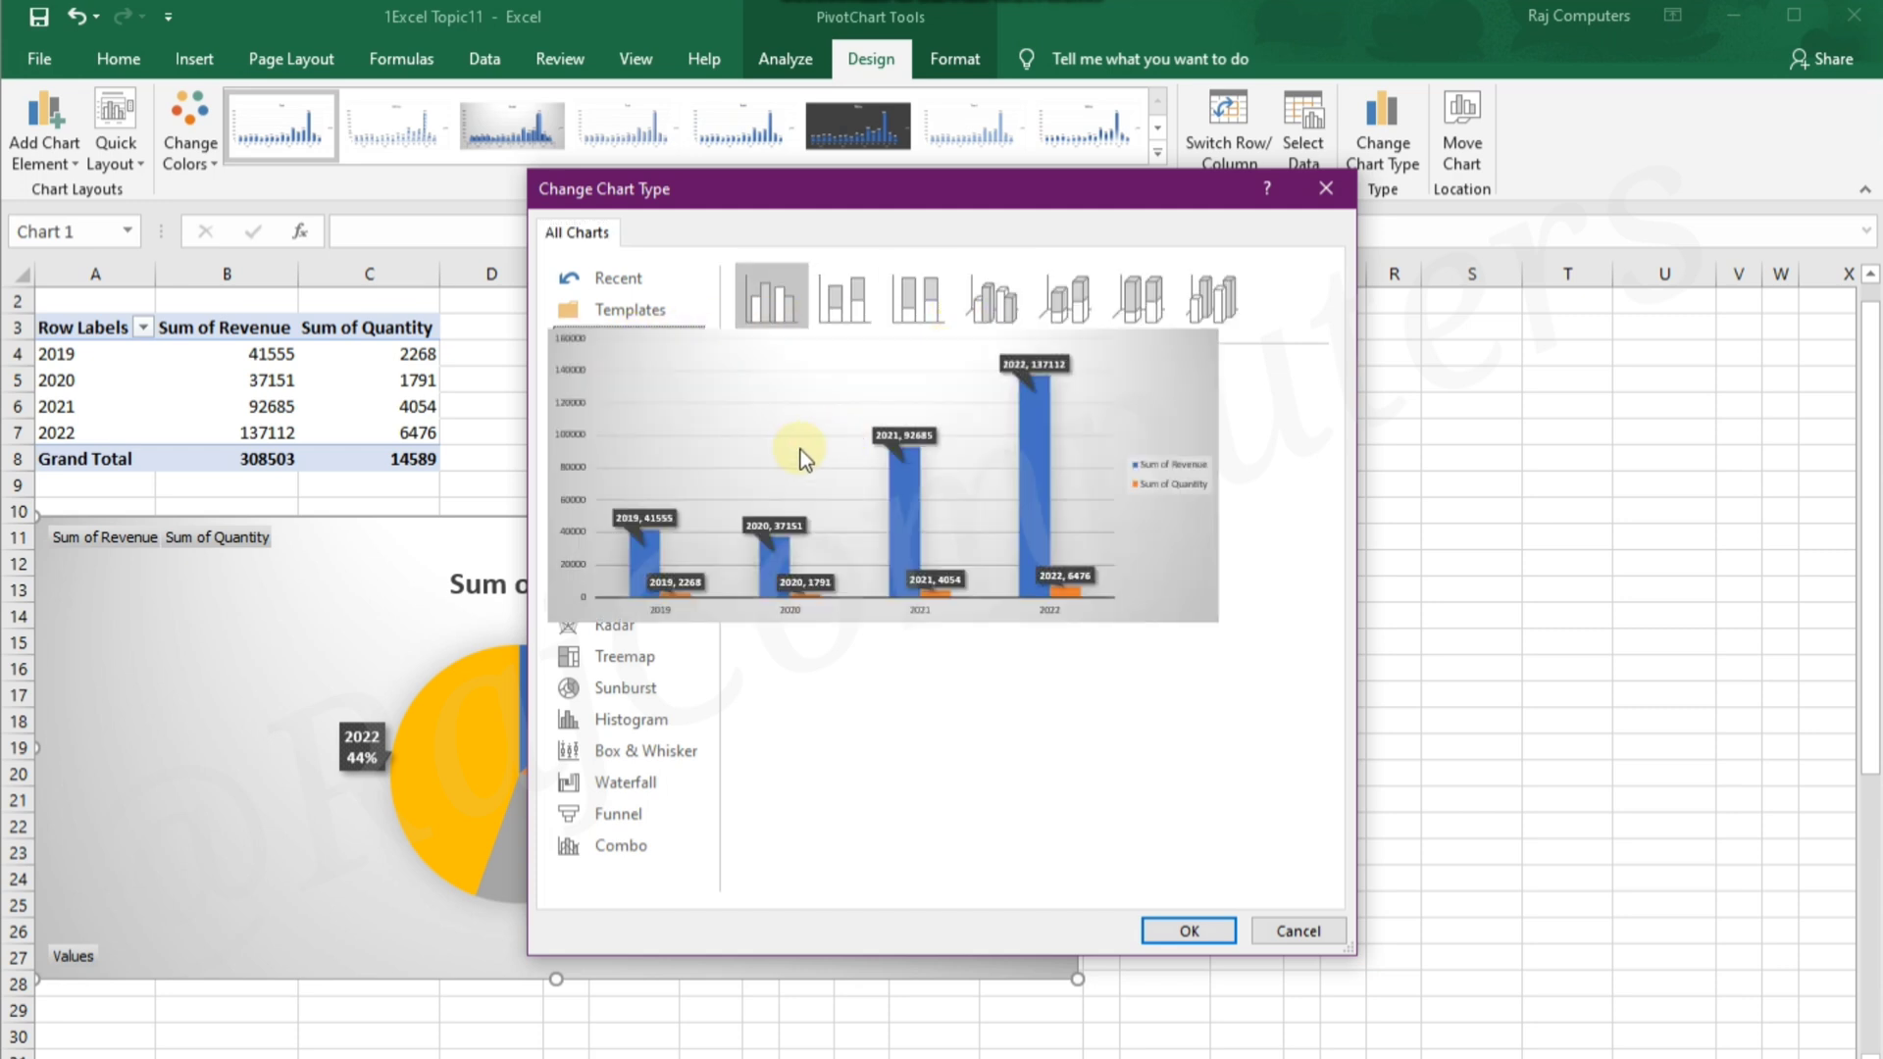
click(850, 292)
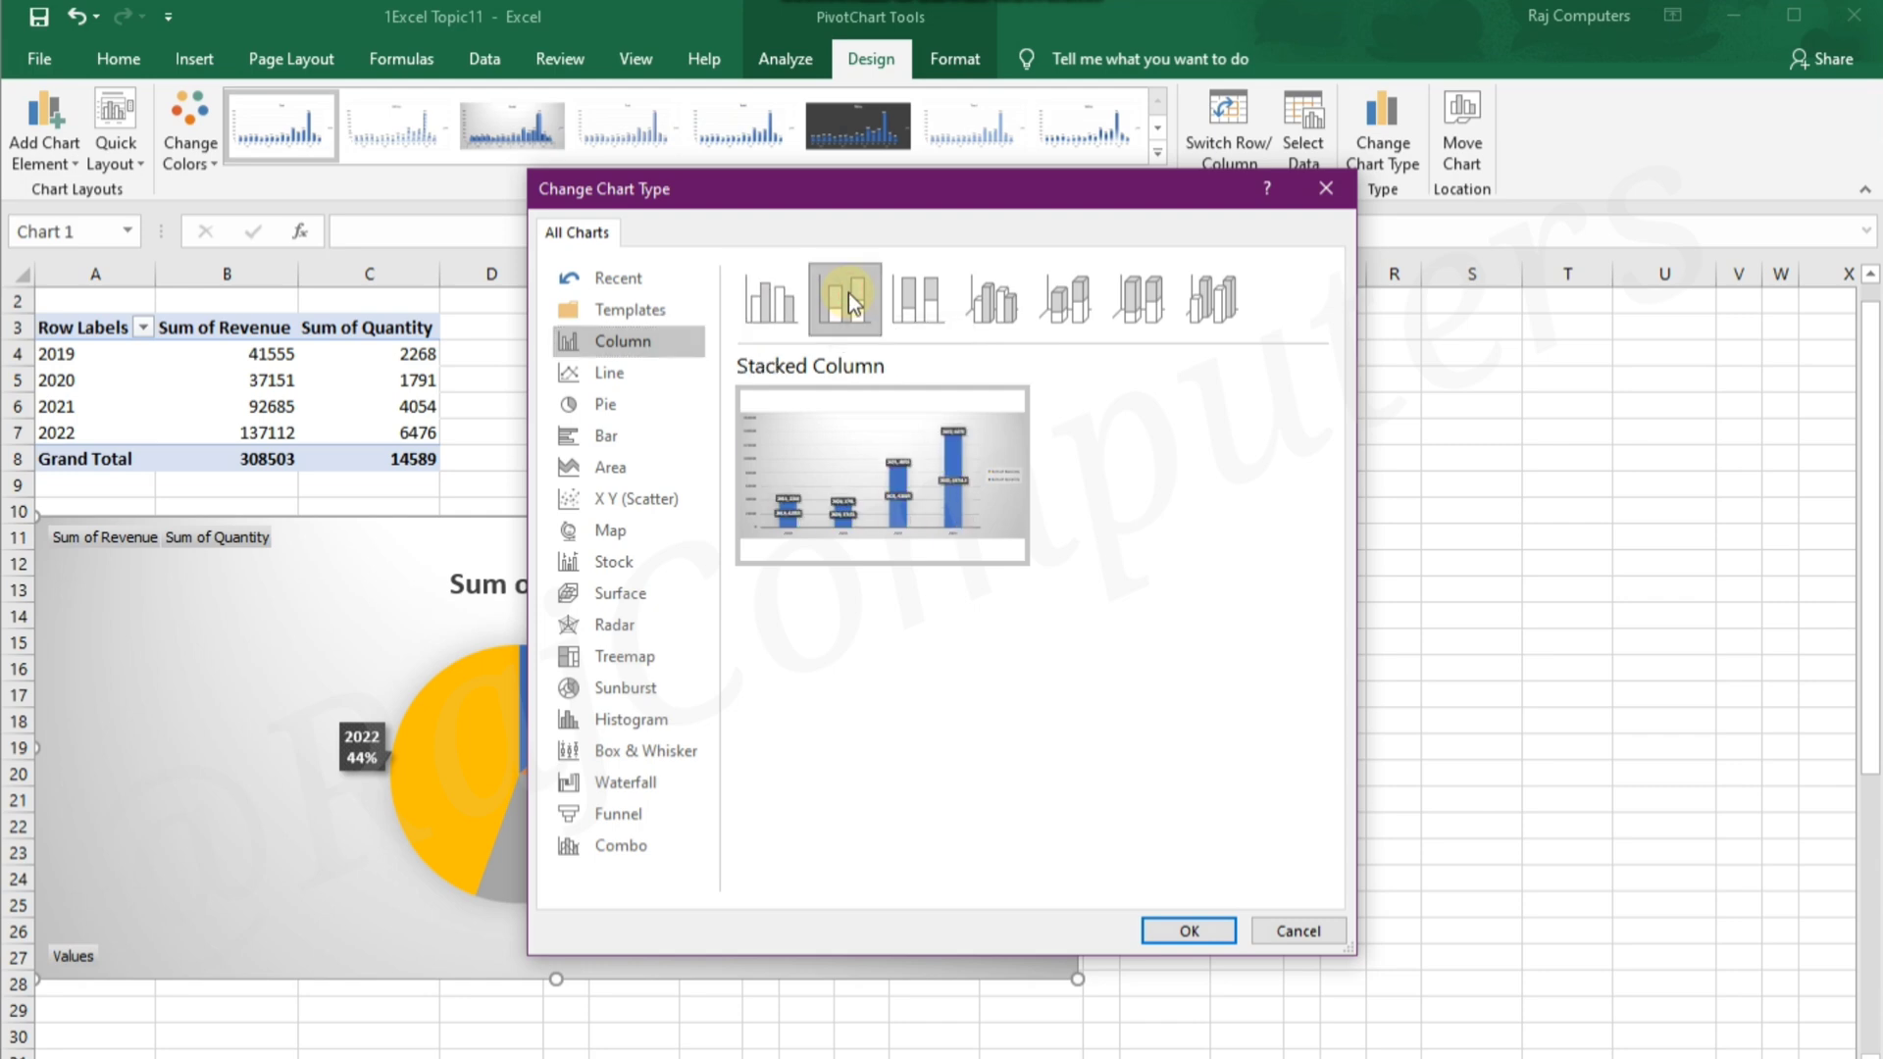
click(1187, 934)
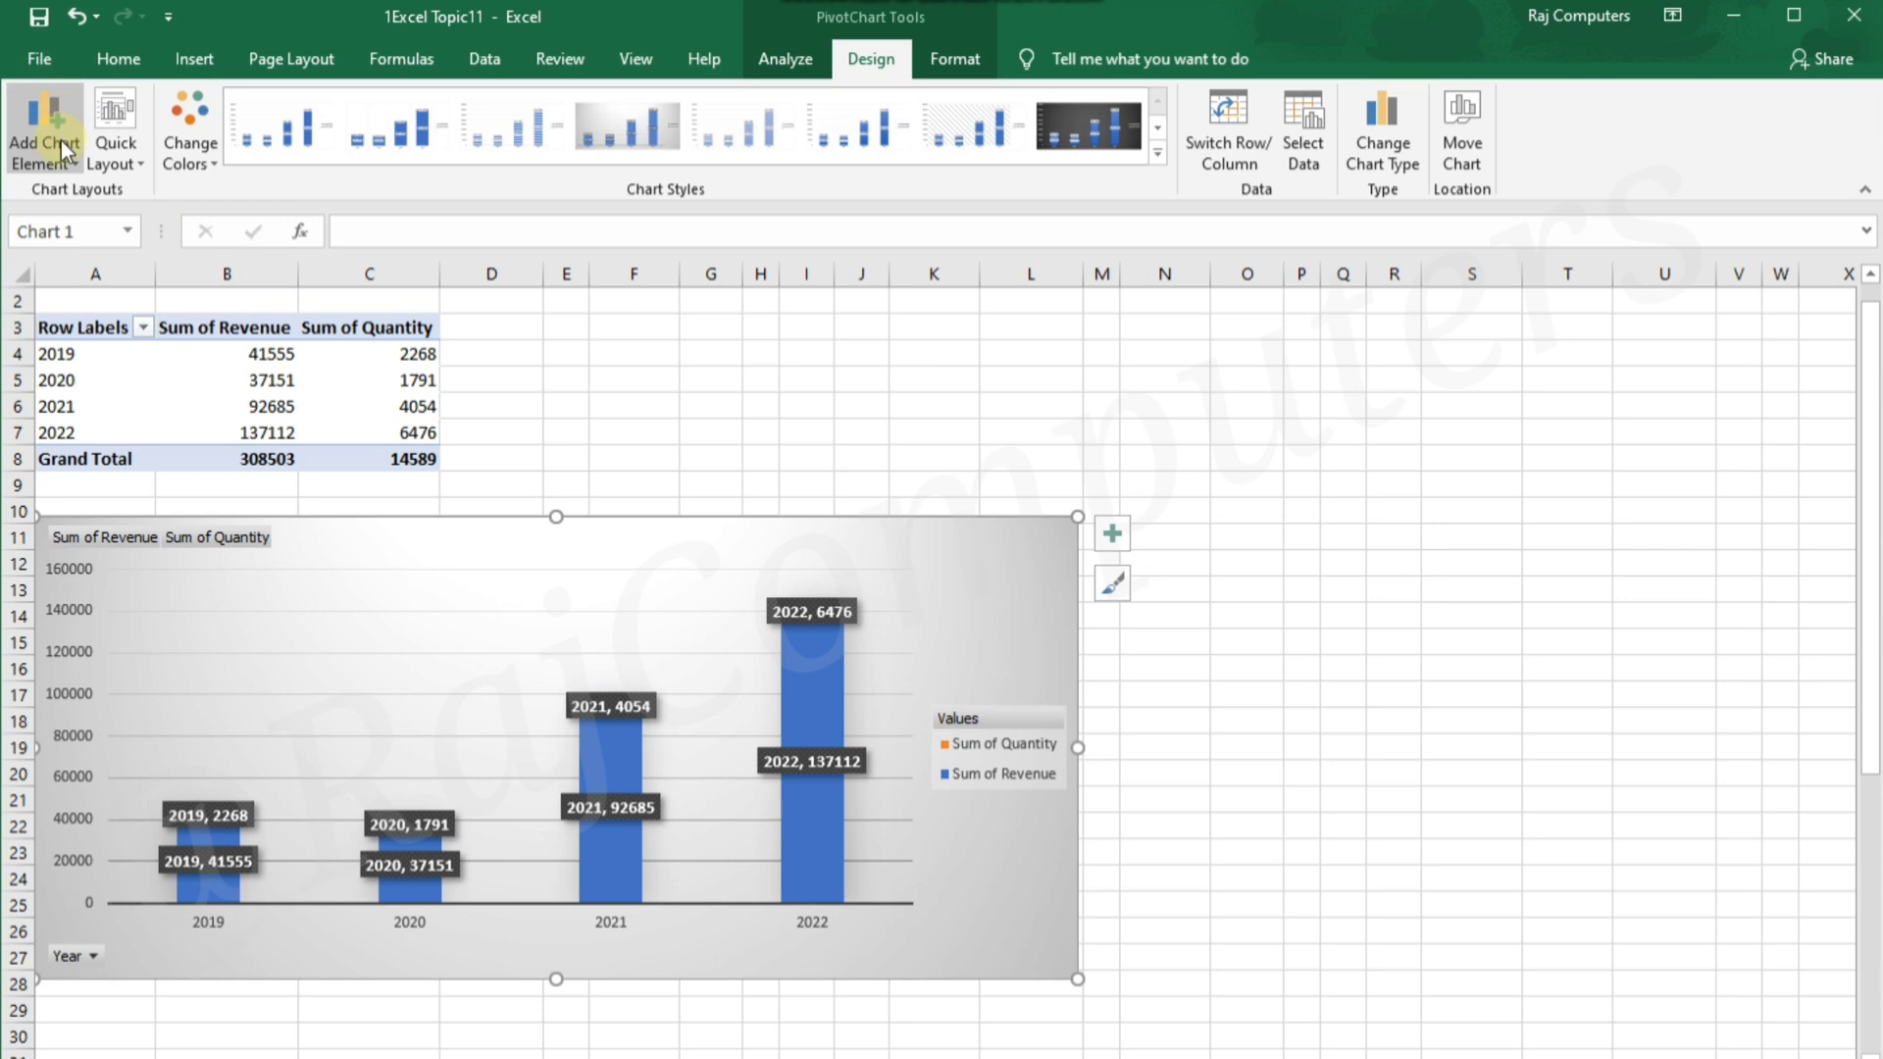
click(138, 150)
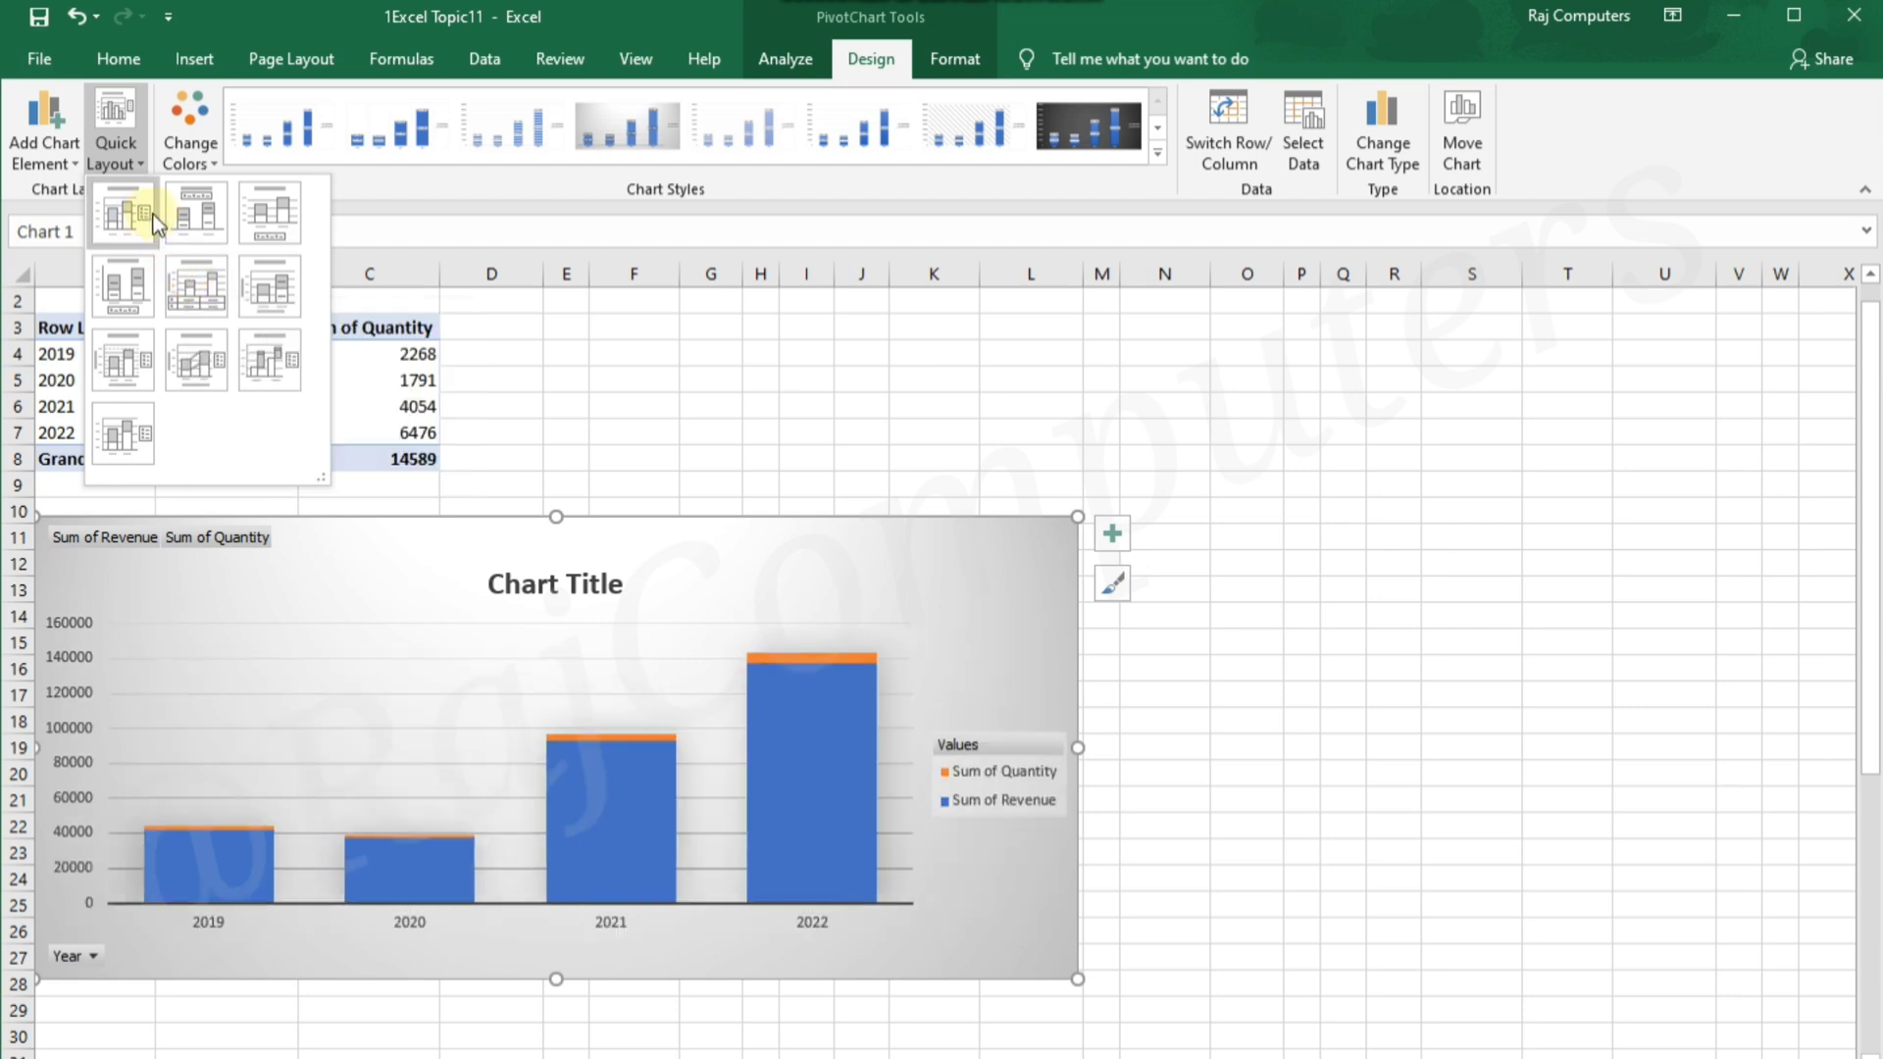
click(198, 221)
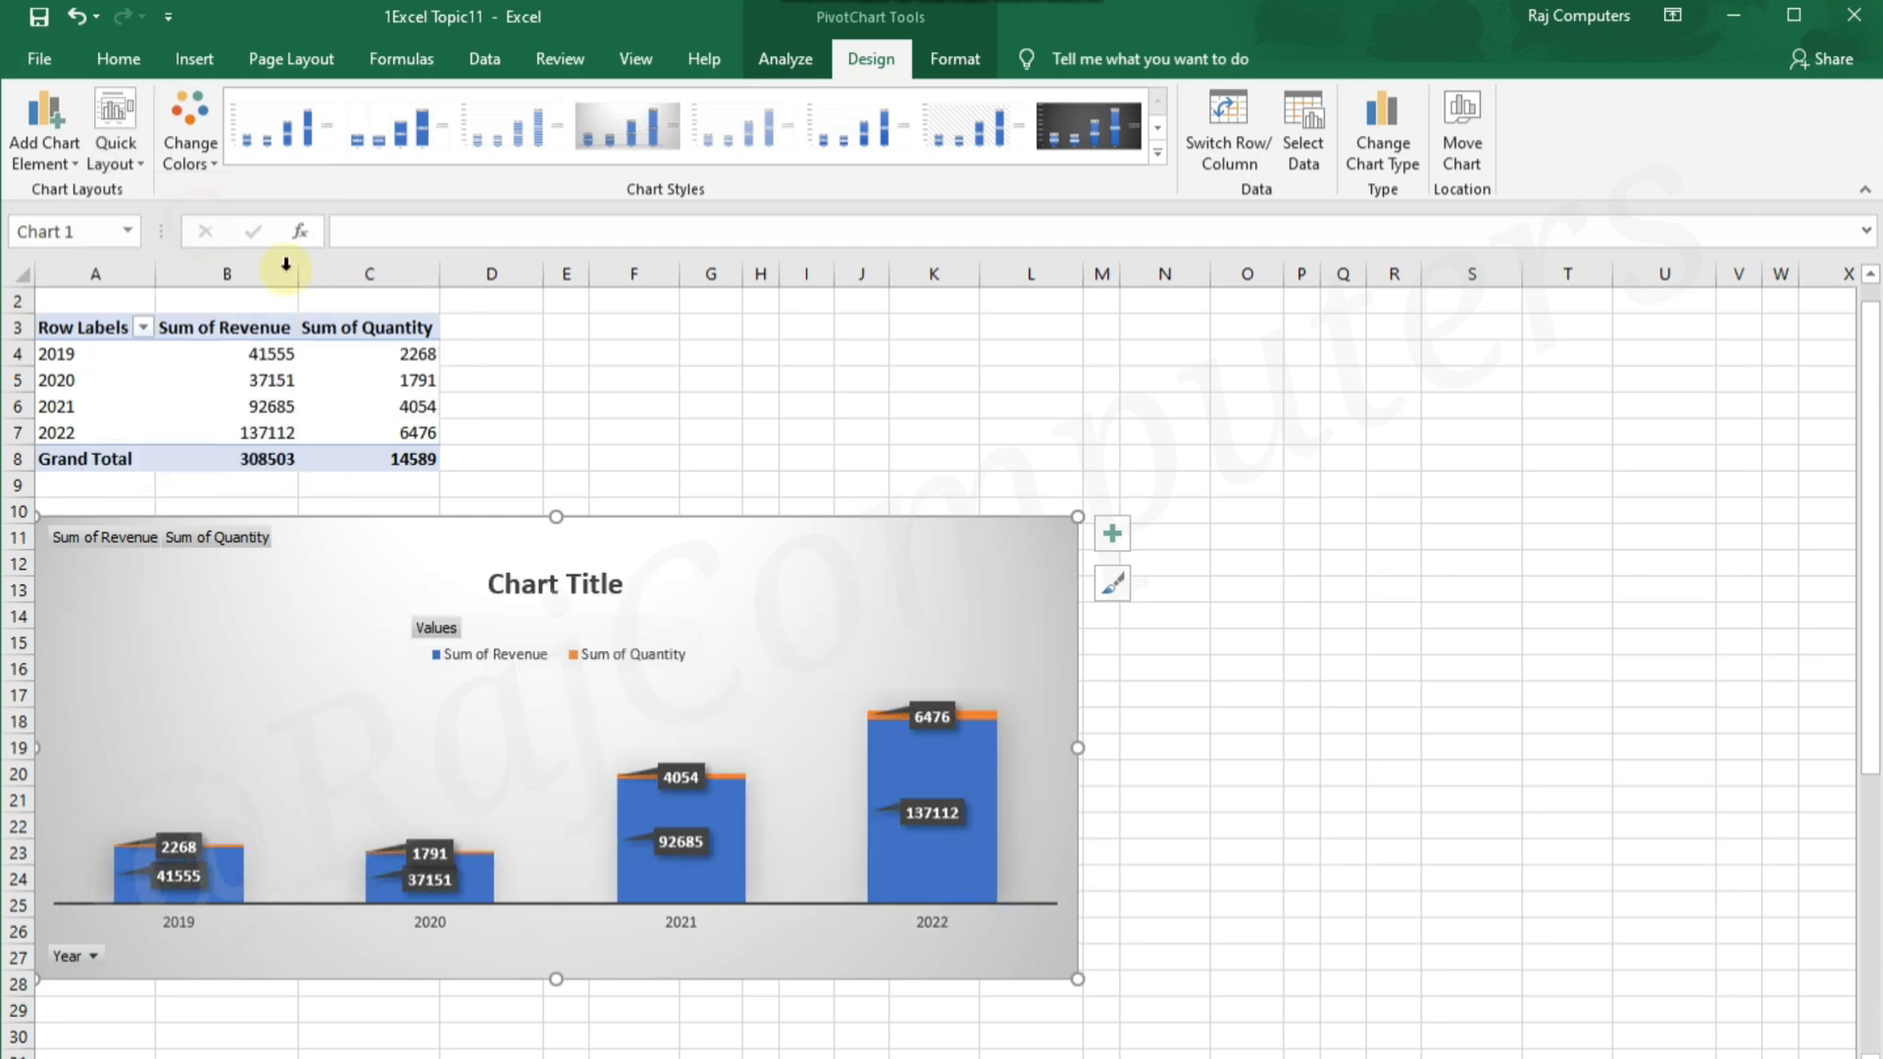
Change the chart type to 3-D Pie and apply the white chart style with outlined year-and-value callouts and no legend
click(1385, 137)
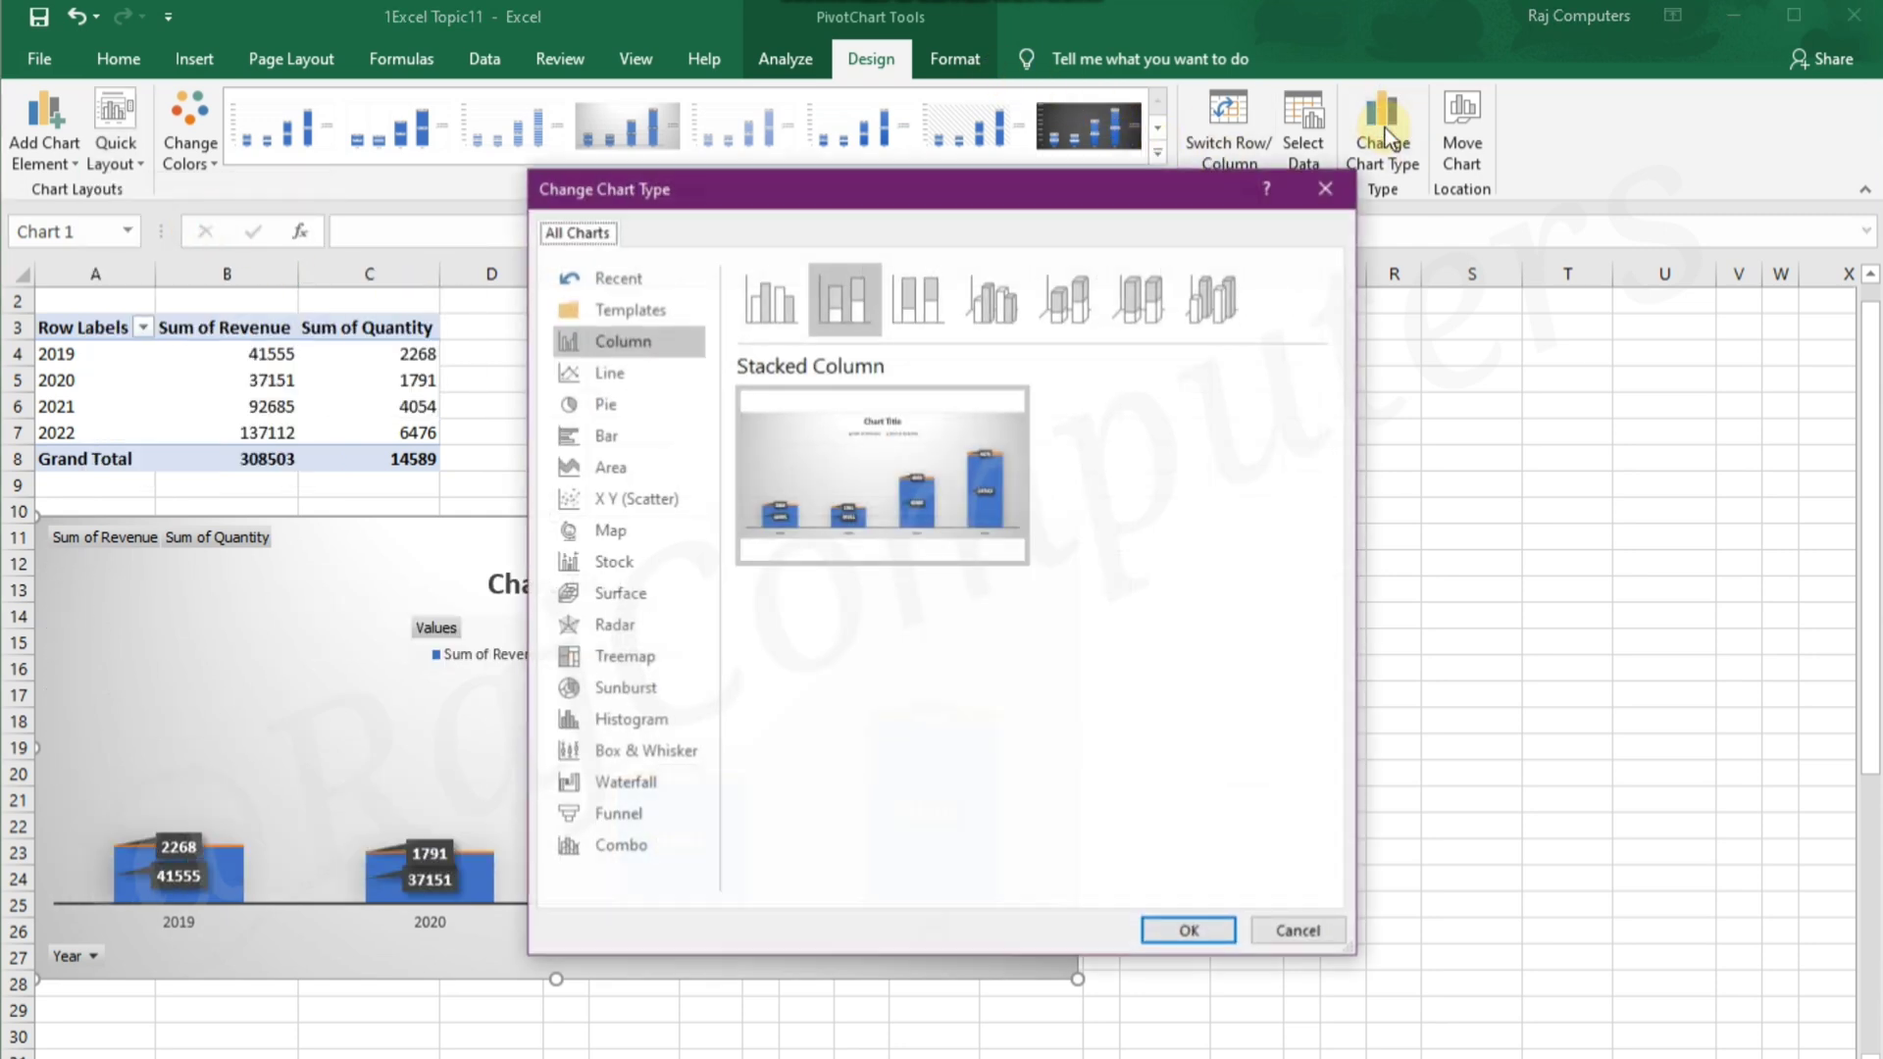
click(616, 406)
click(848, 297)
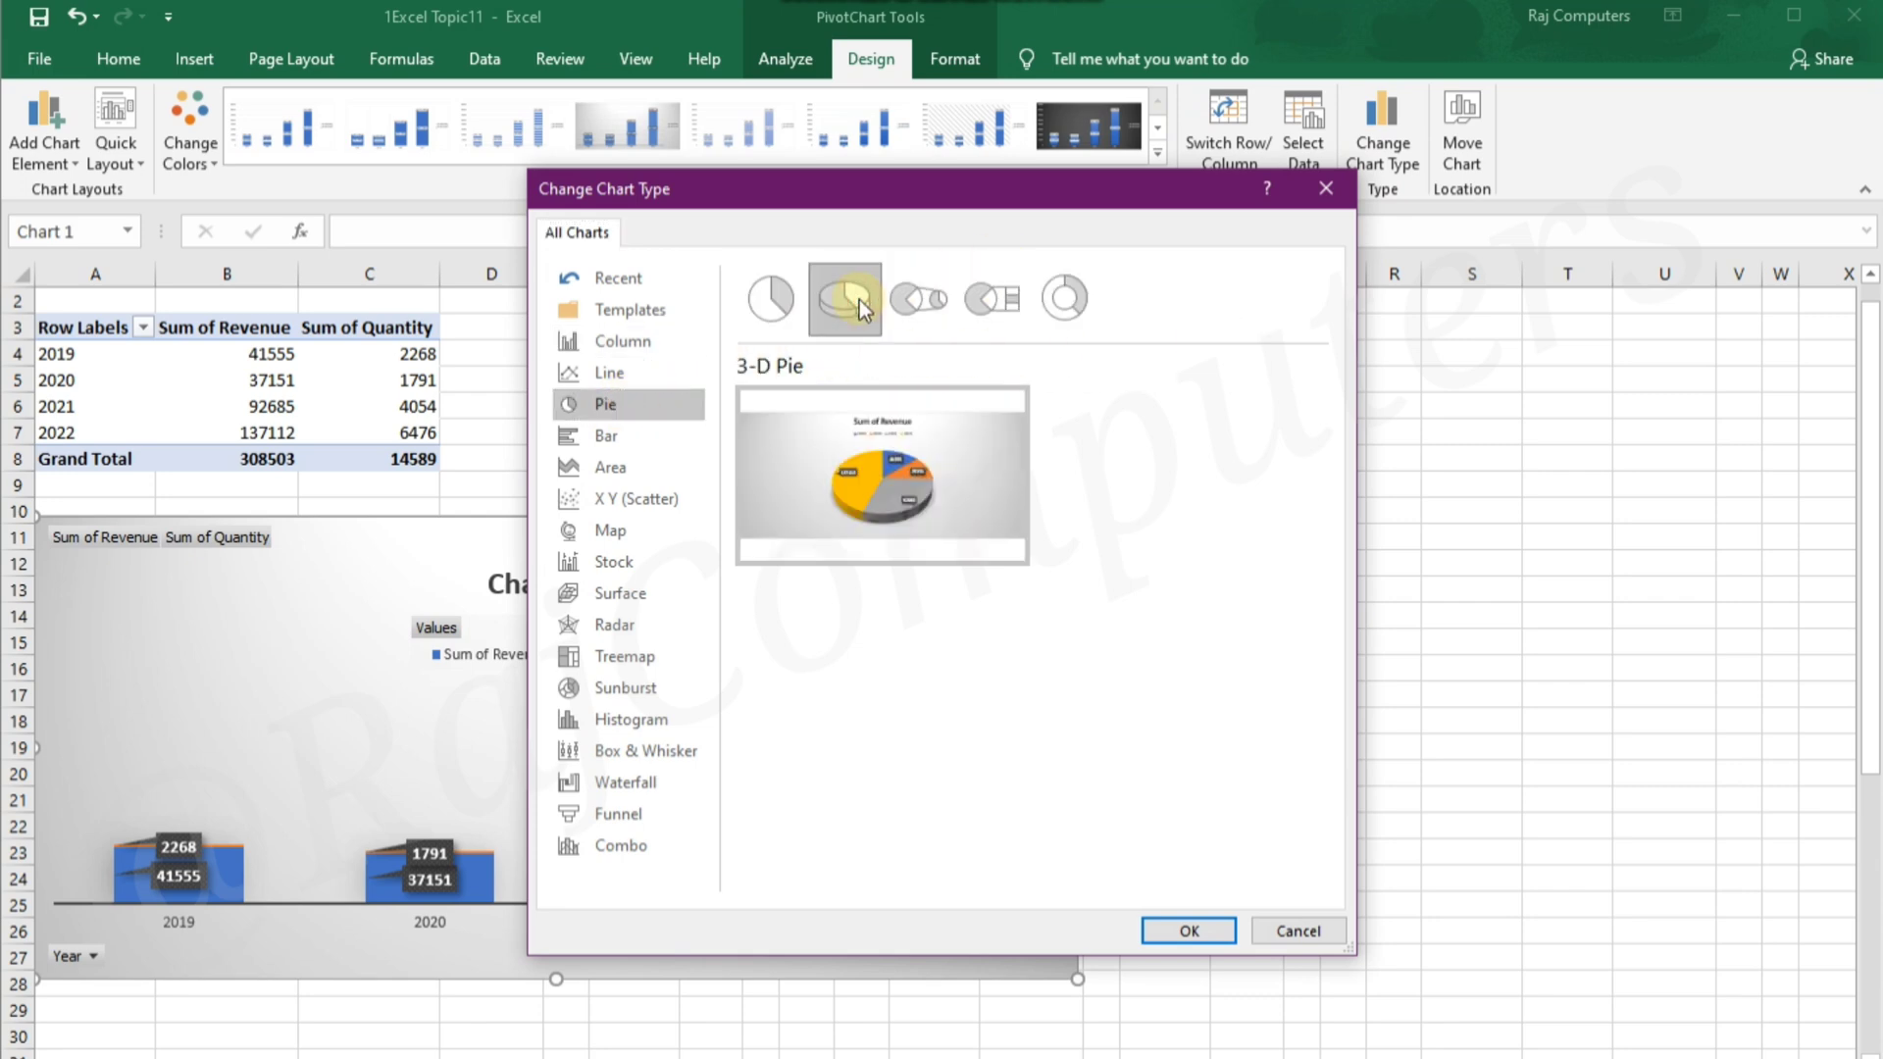
click(1173, 929)
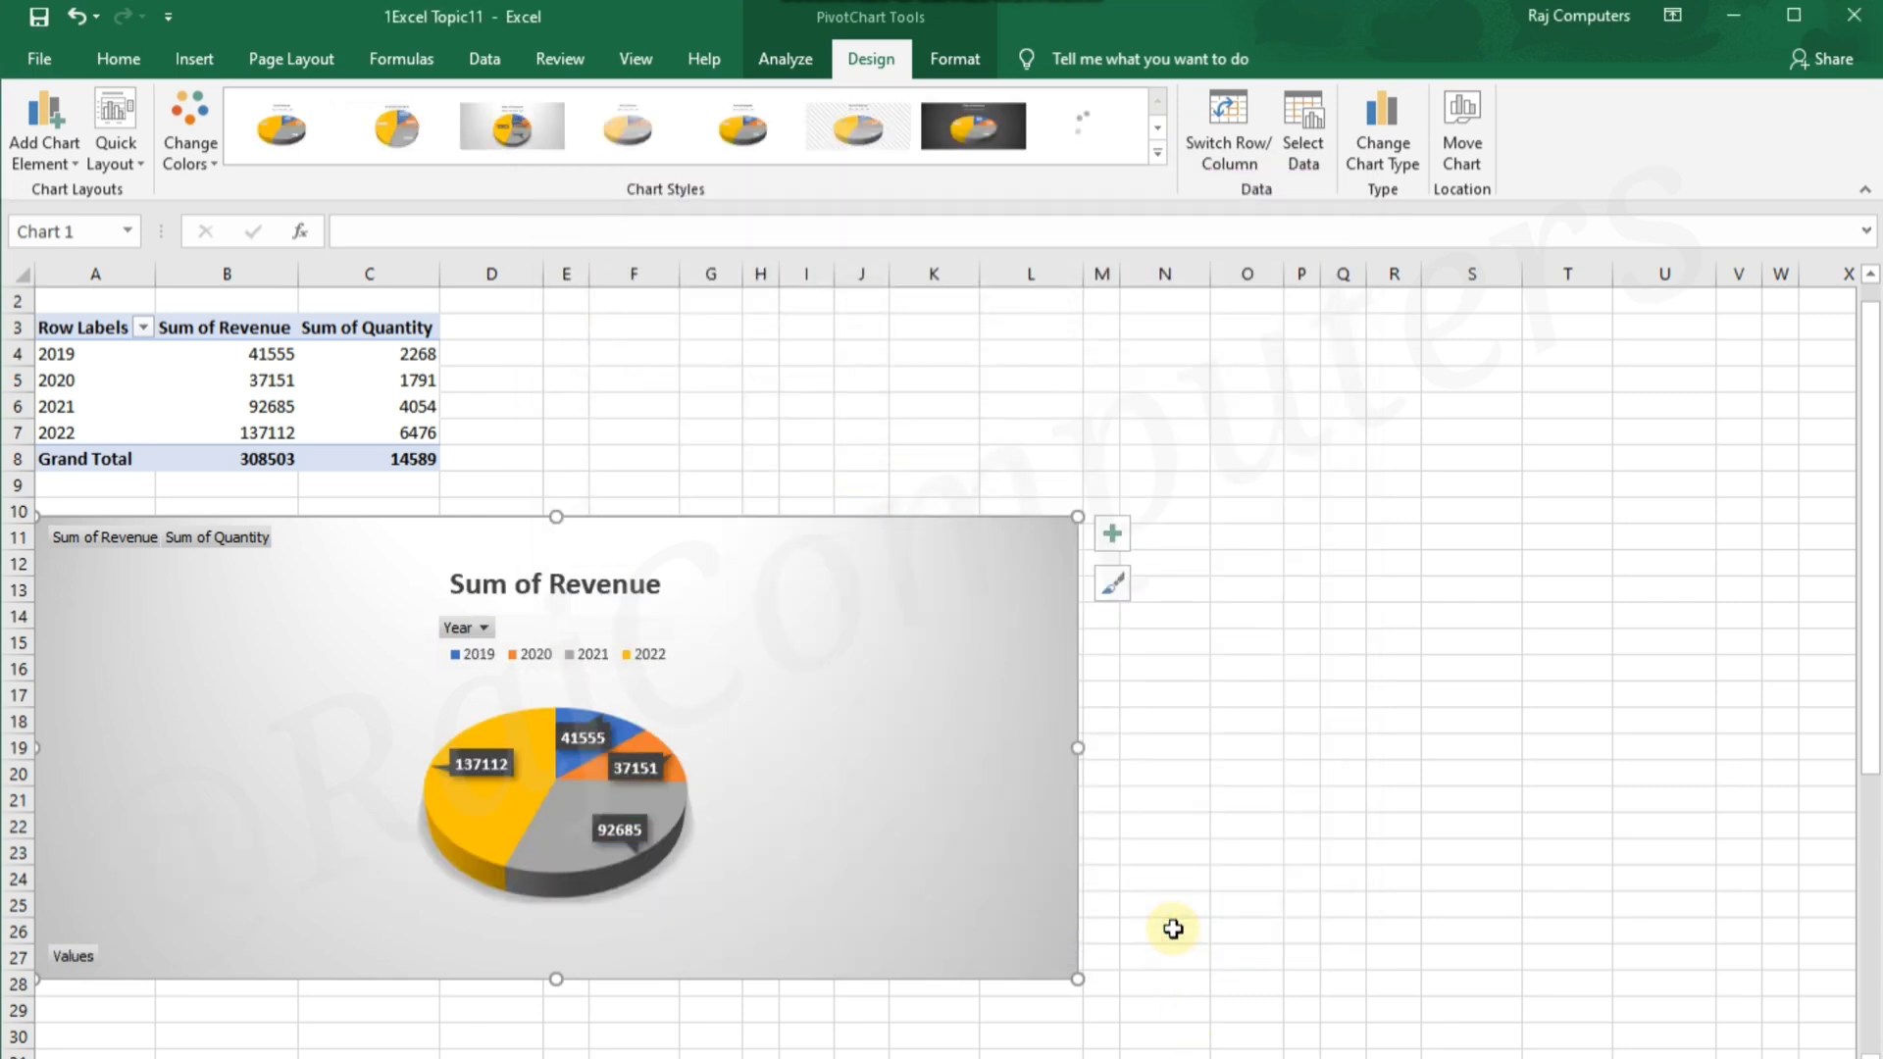
click(1158, 155)
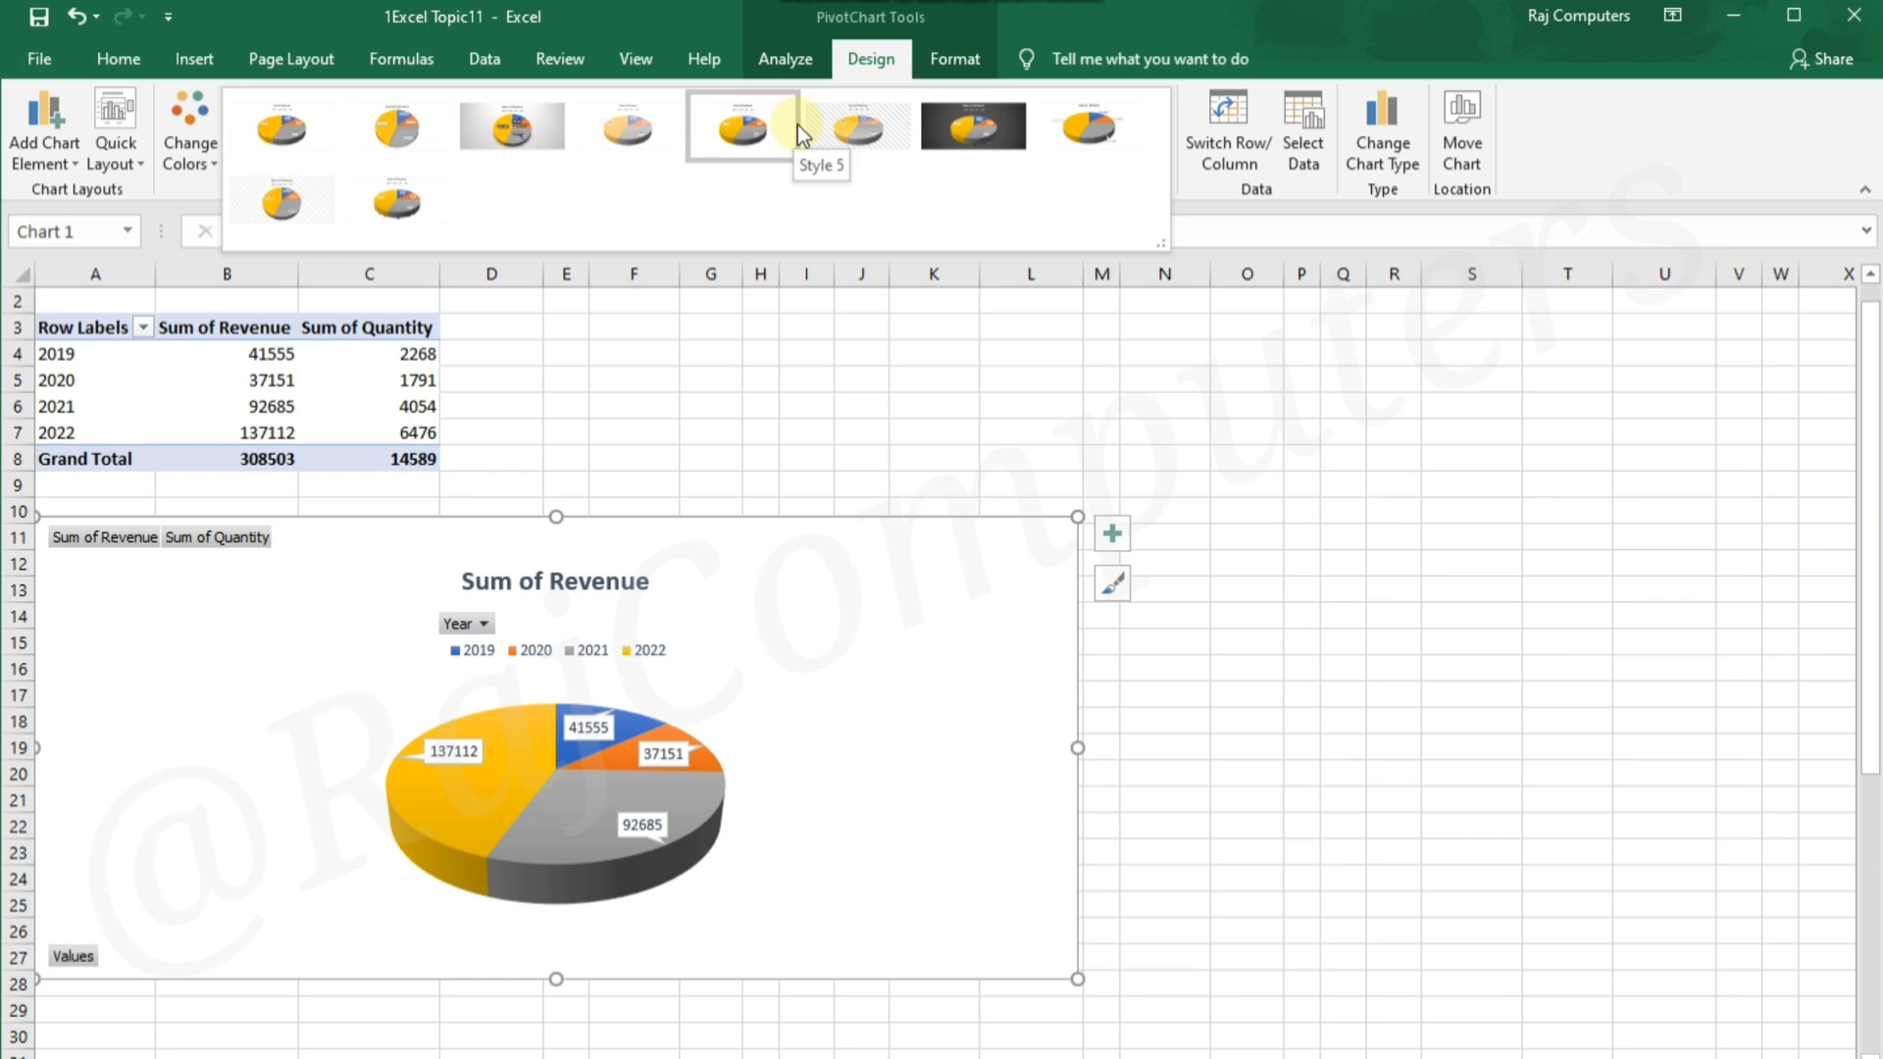
click(1104, 118)
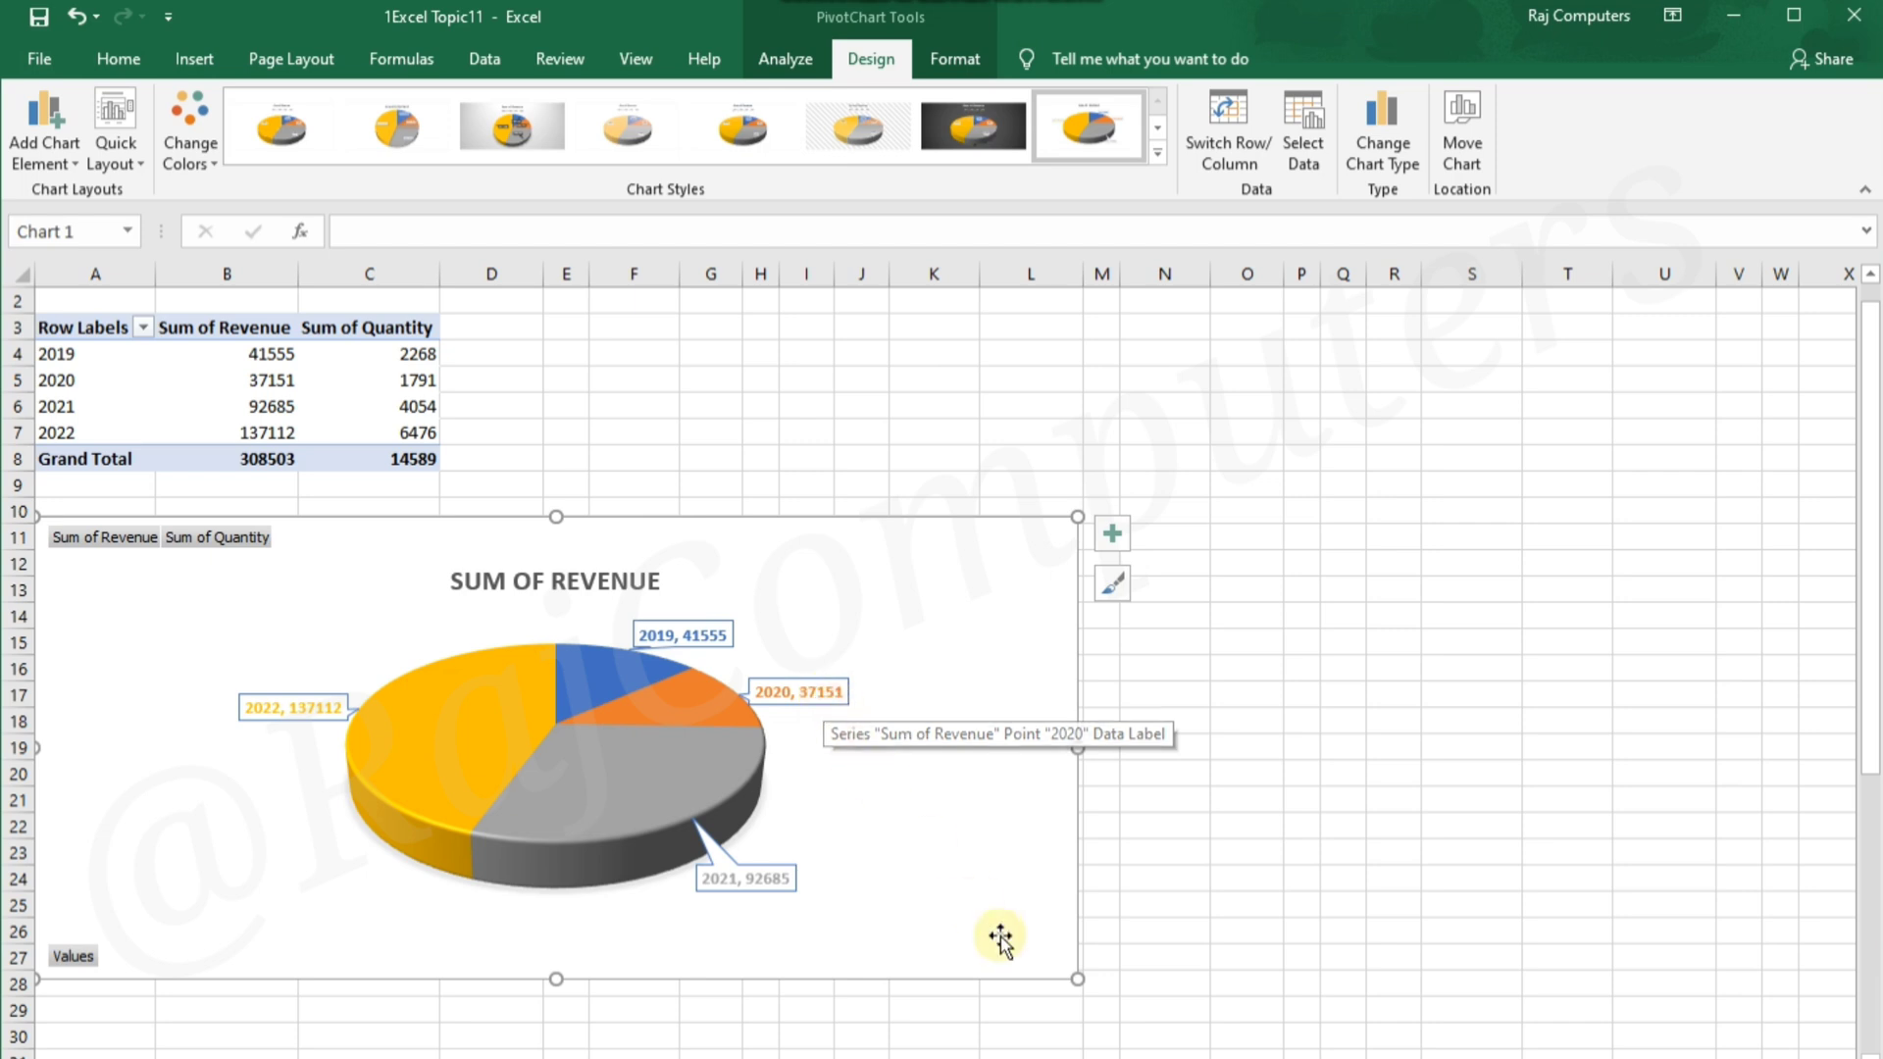
Change the PivotChart's type from 3-D Pie to Clustered Bar
click(1392, 152)
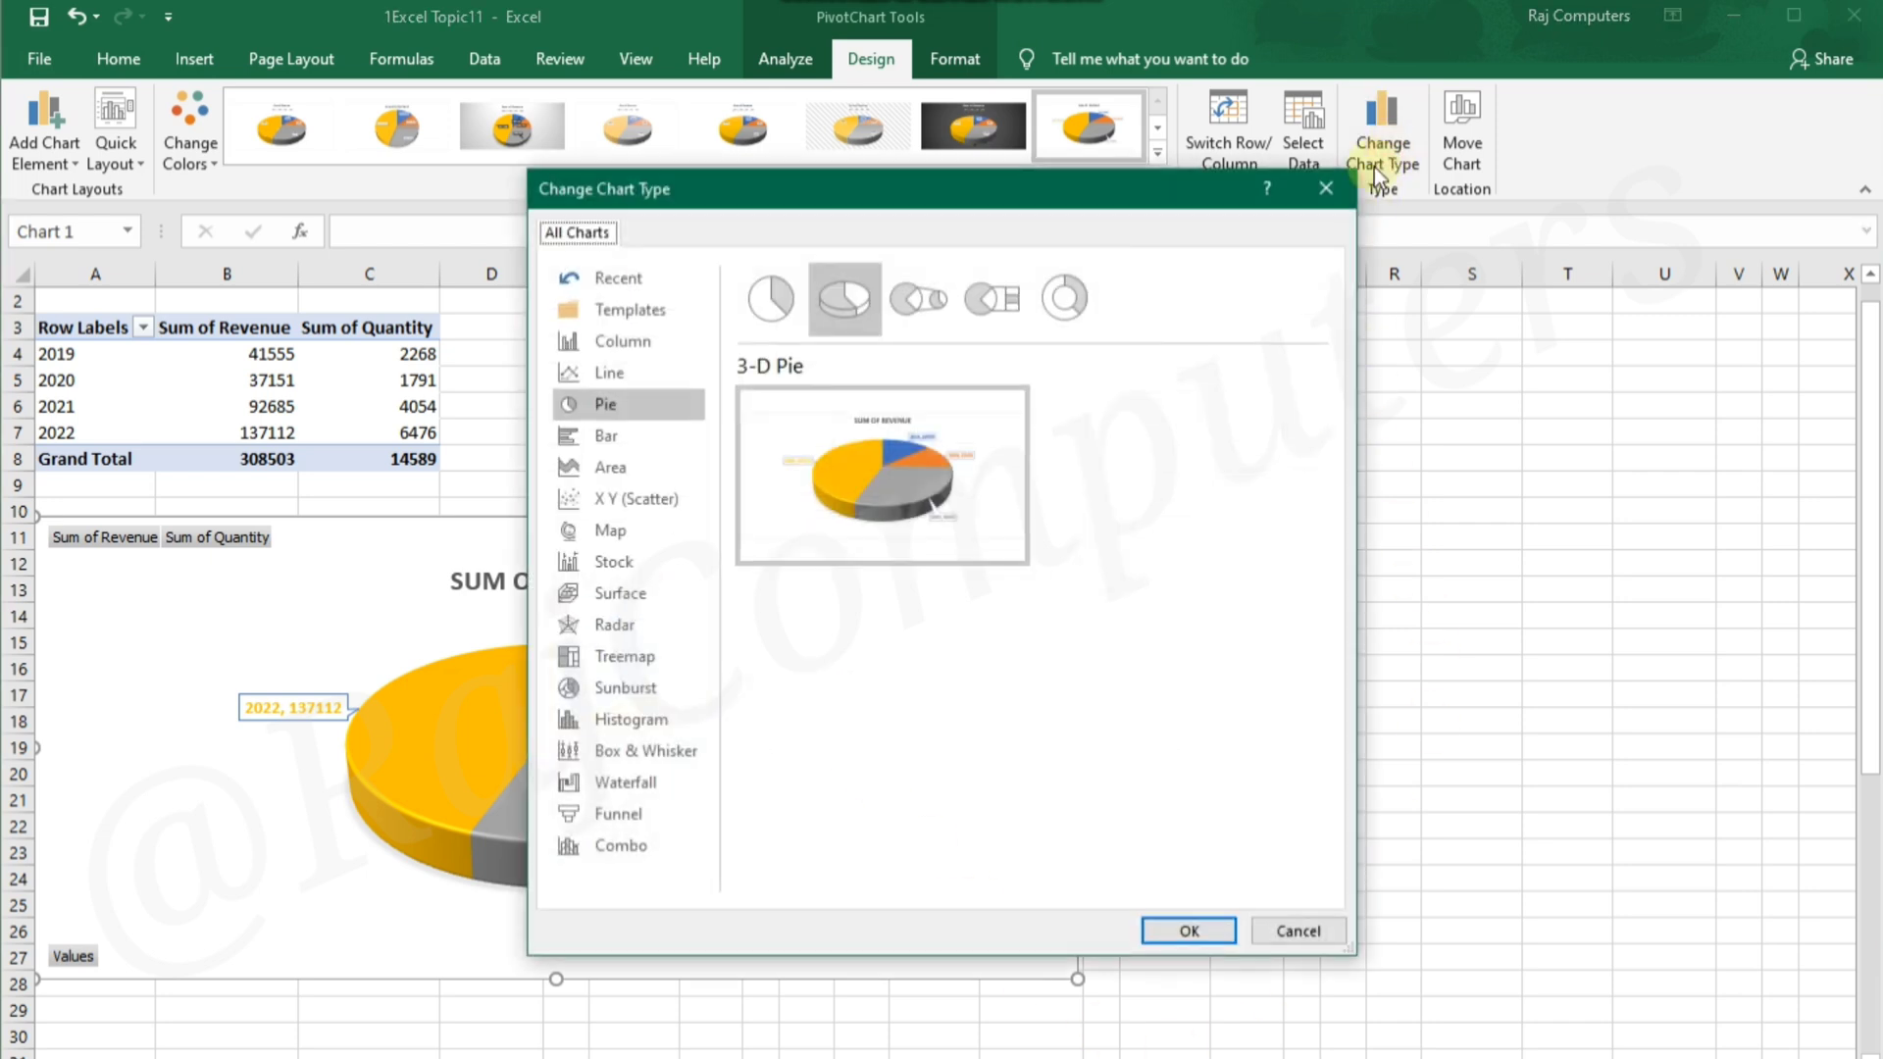
click(616, 441)
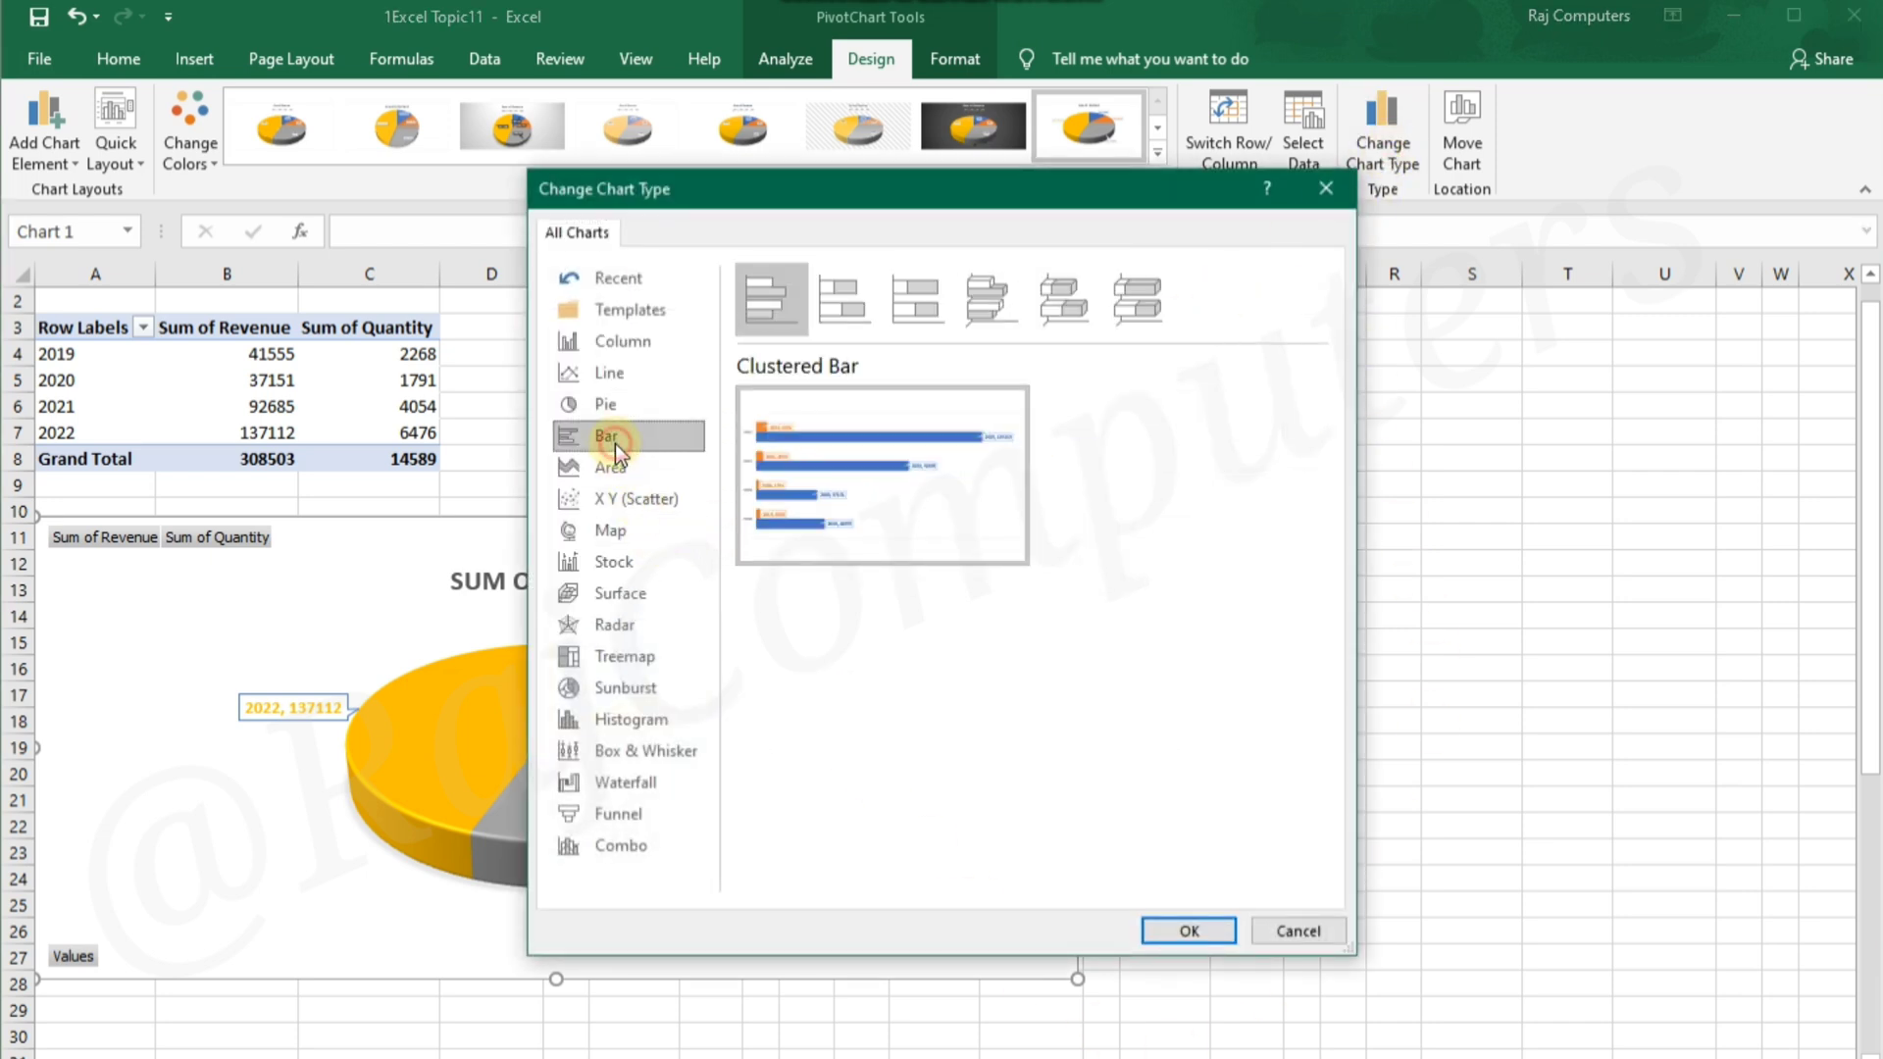
mouse_move(879, 478)
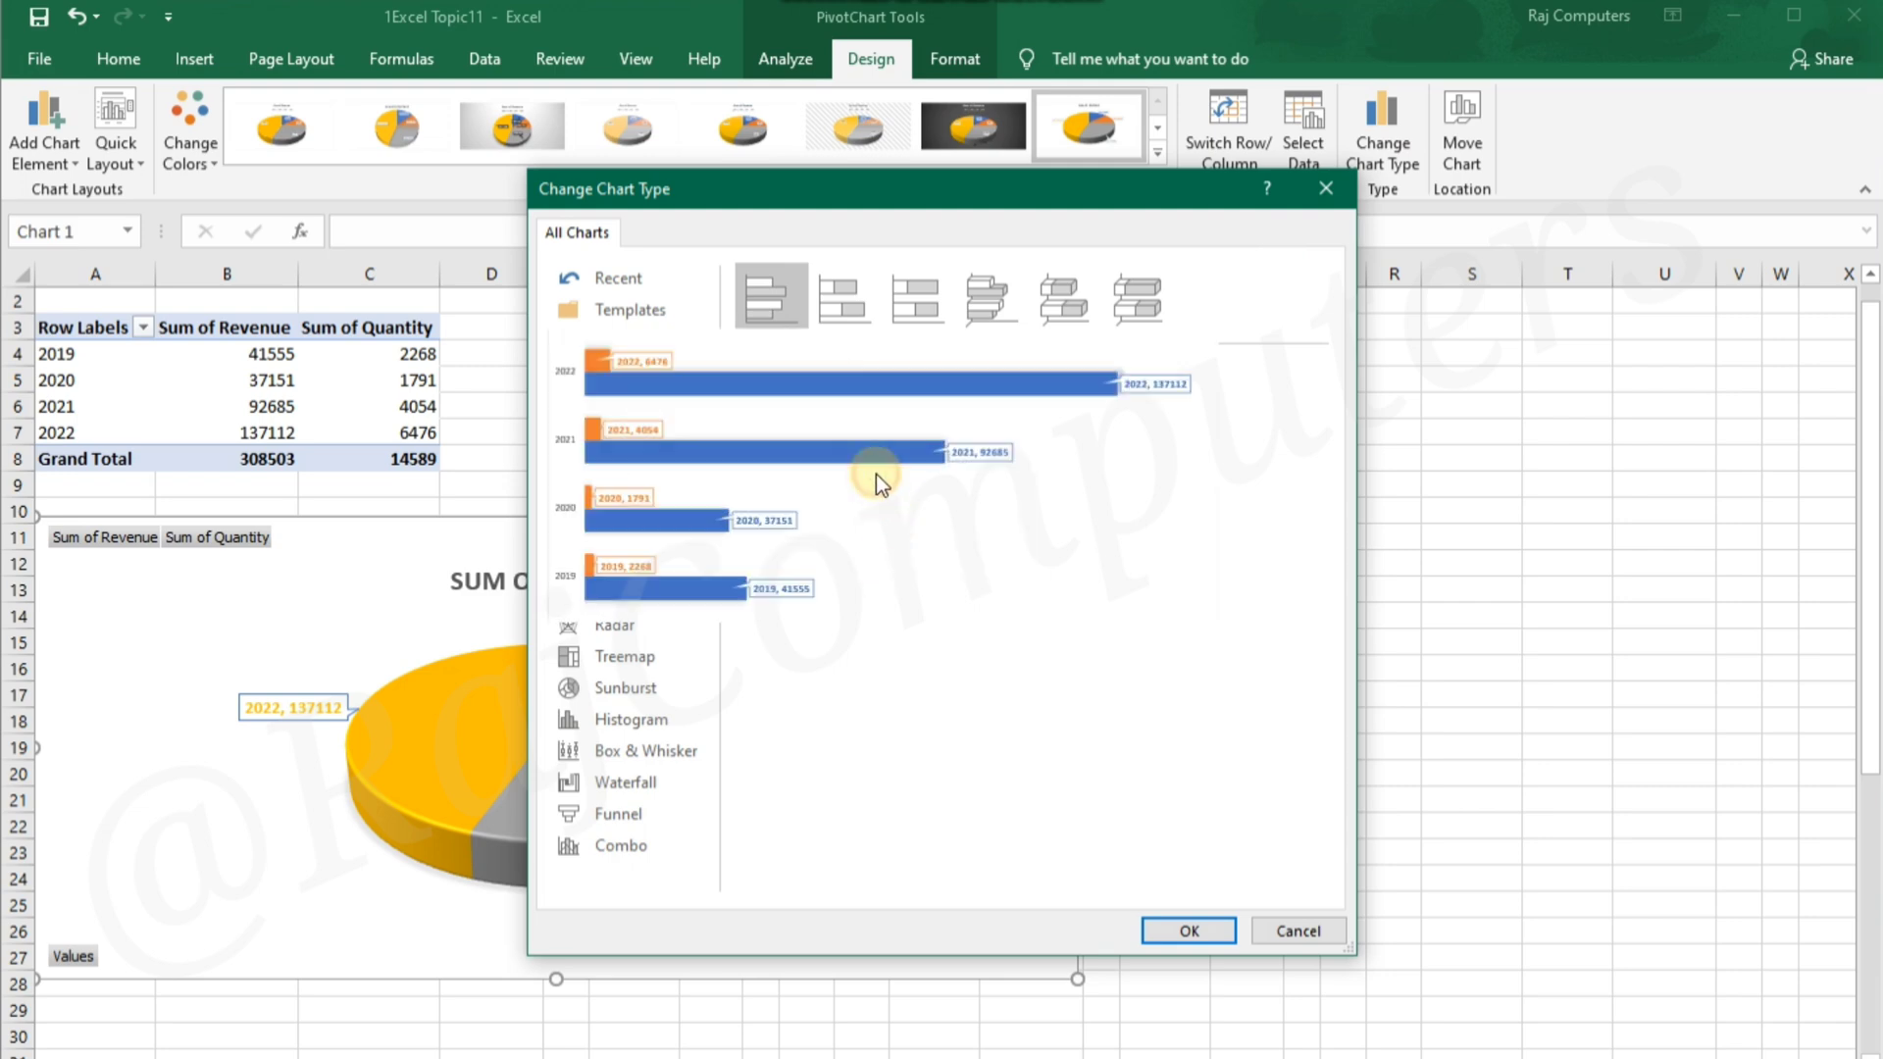
click(1177, 931)
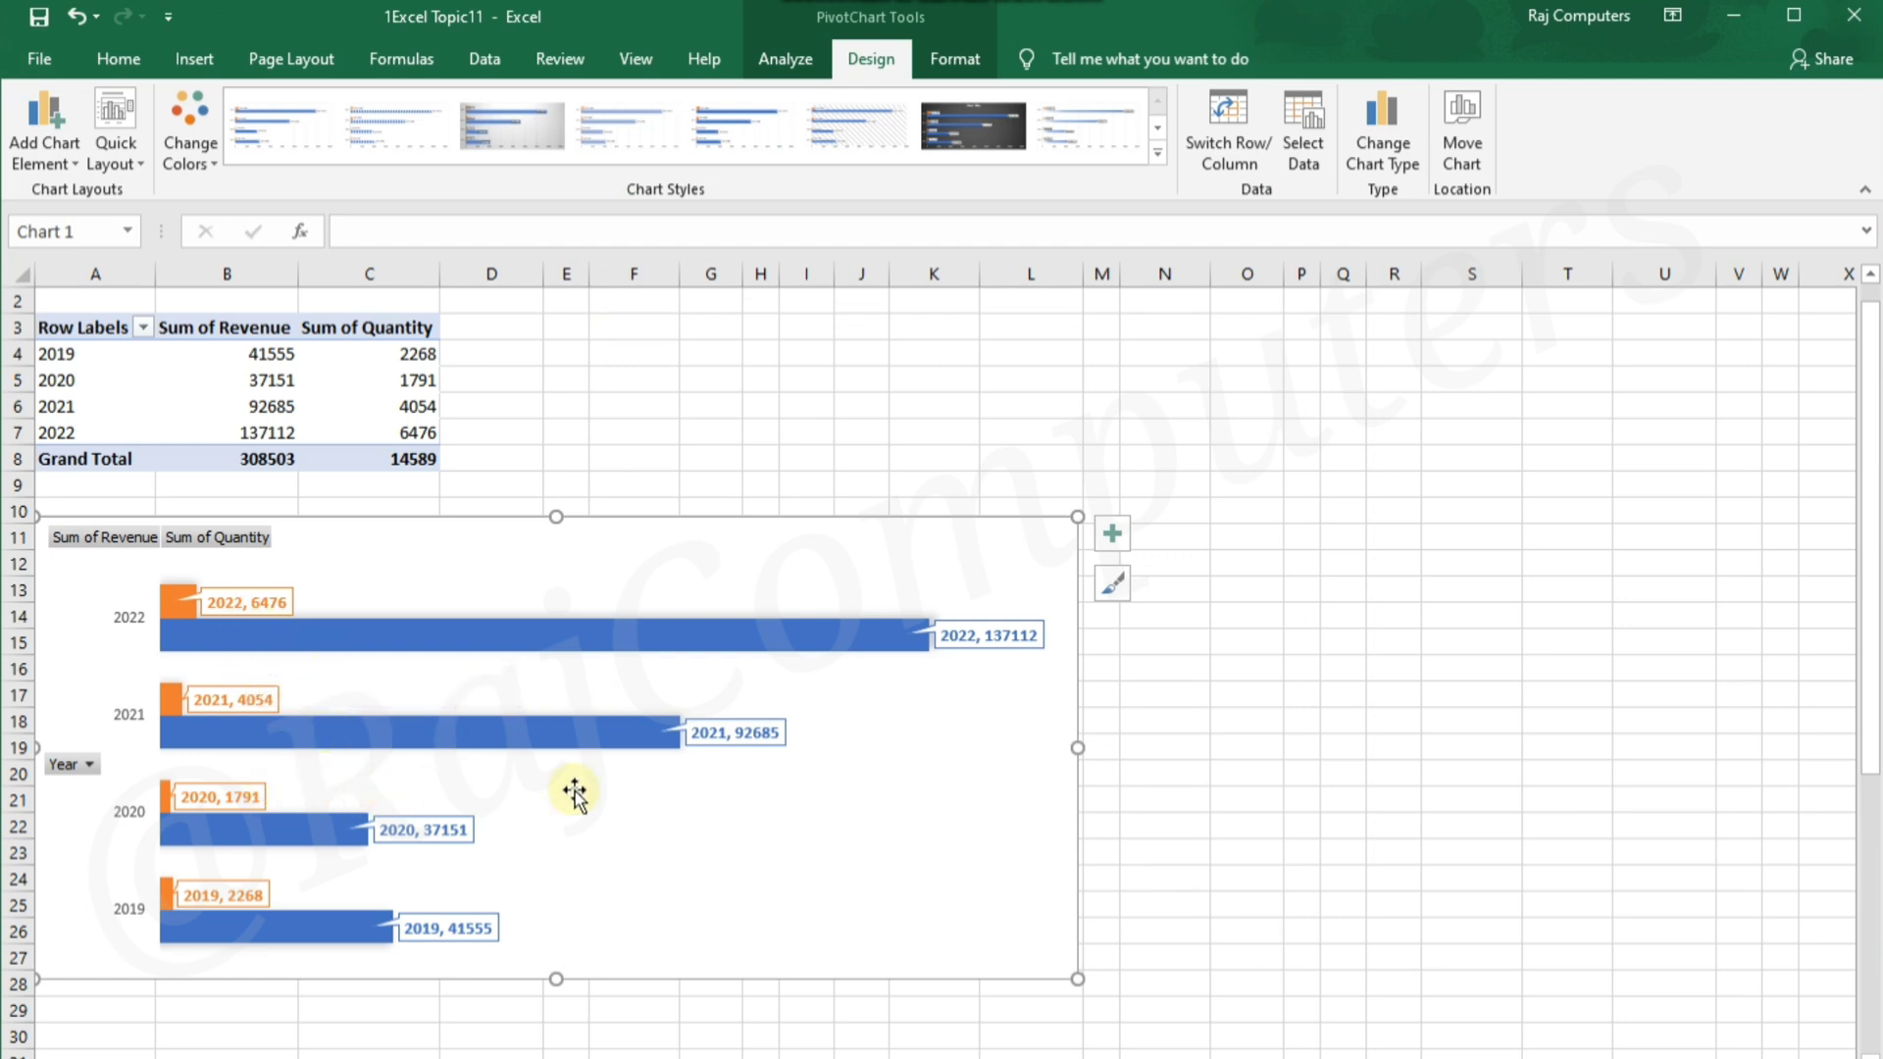
Remove the data labels from the bar chart and briefly switch its data table on and off
click(1117, 532)
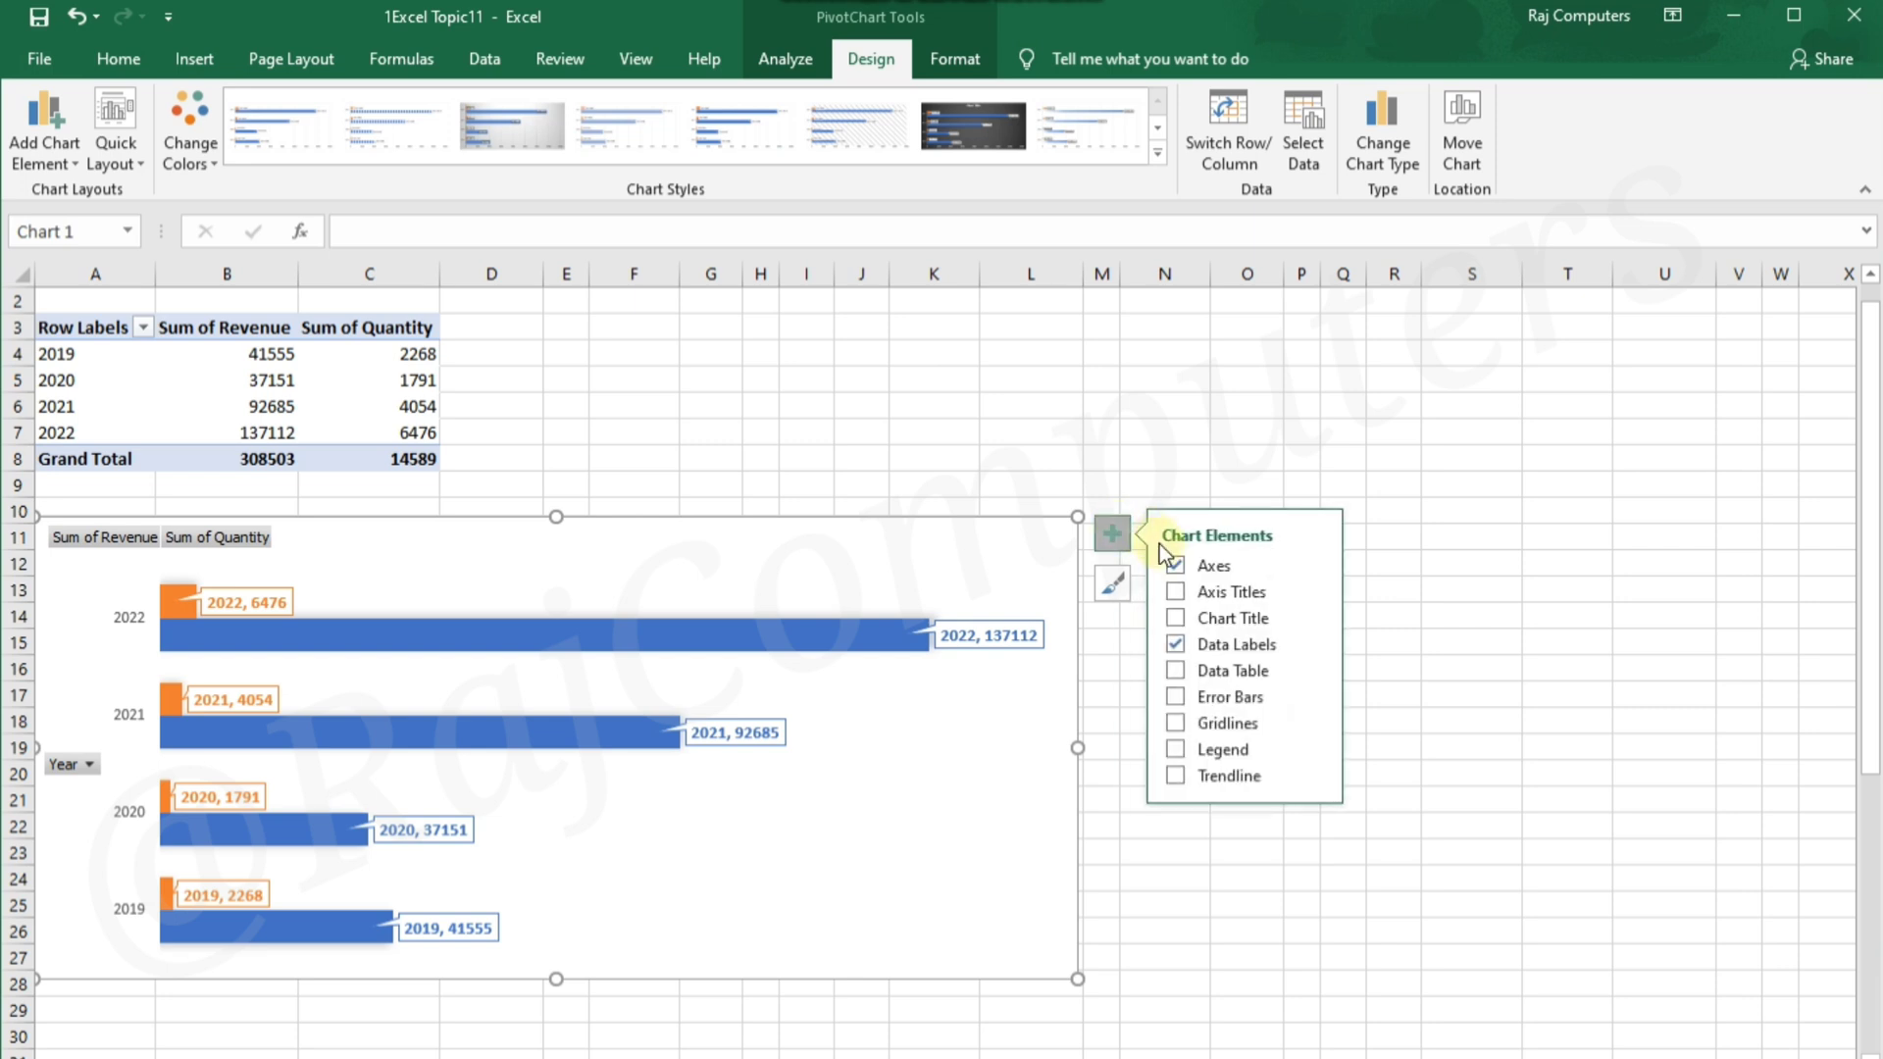
click(1175, 644)
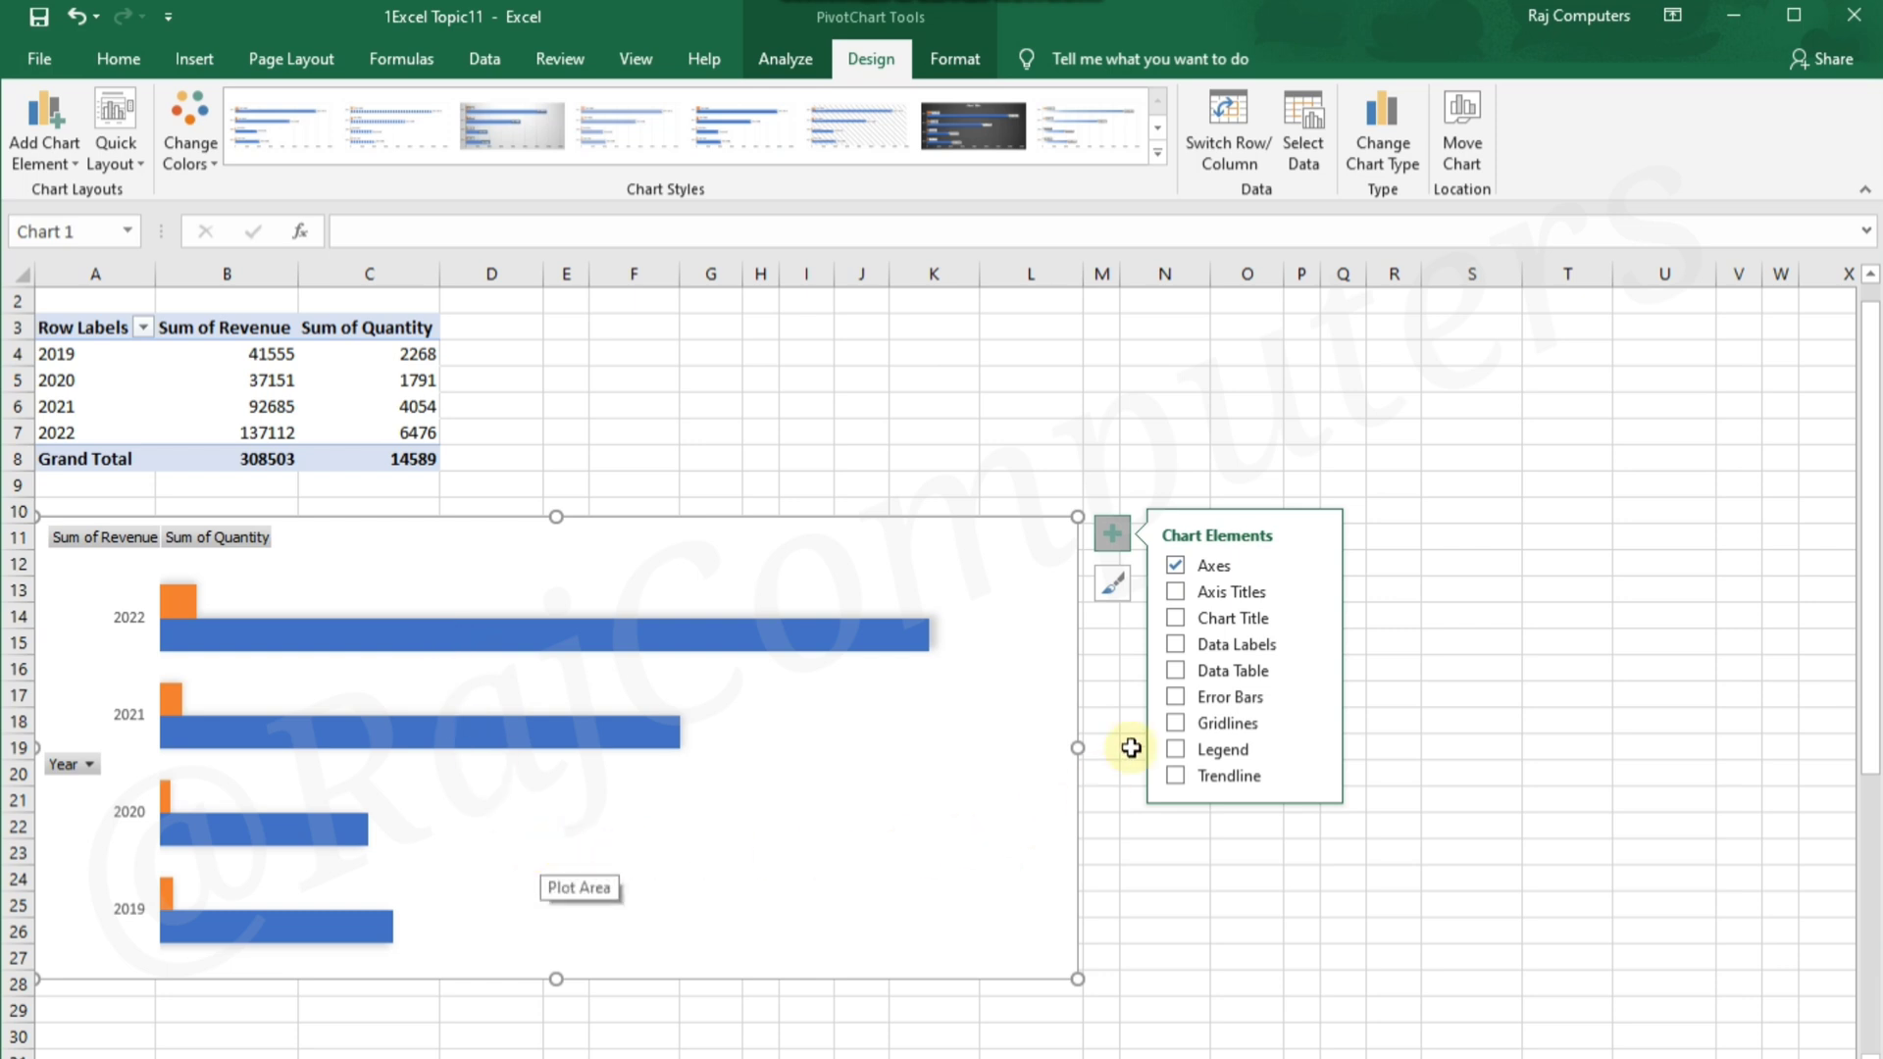
click(1175, 670)
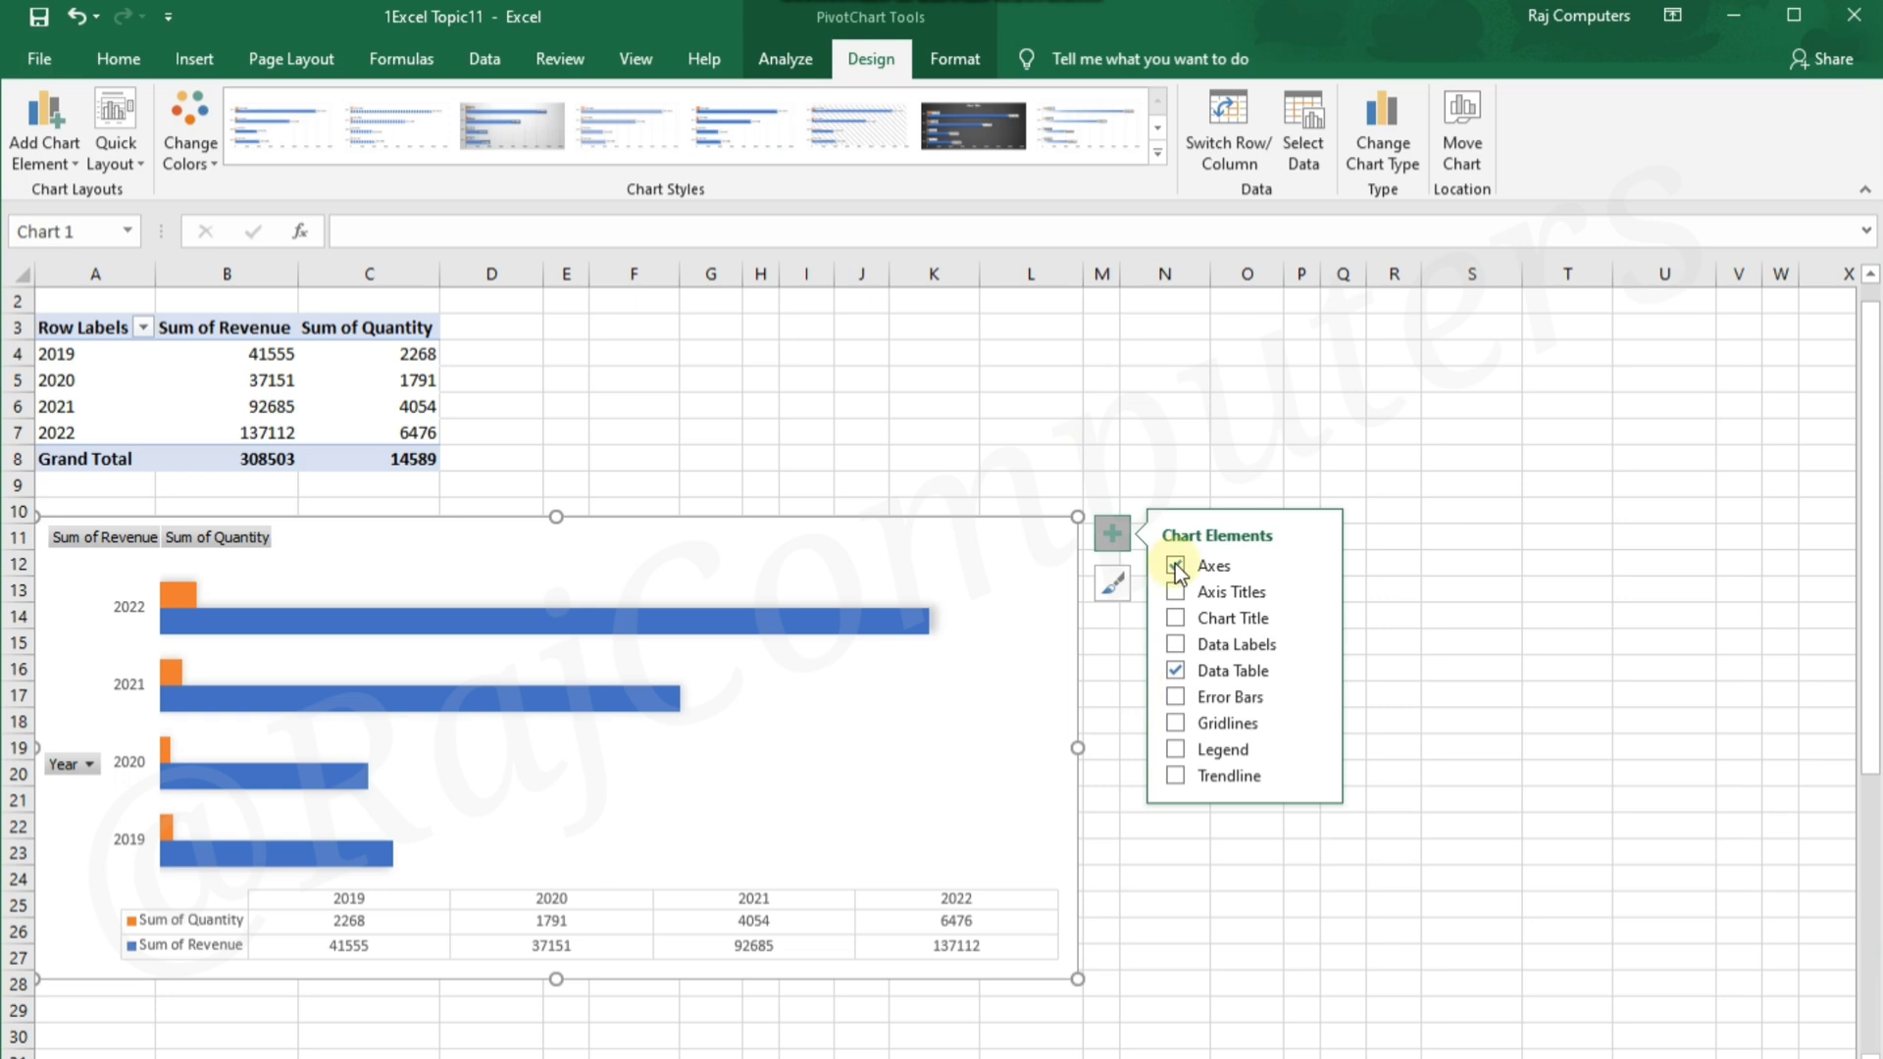
click(1175, 673)
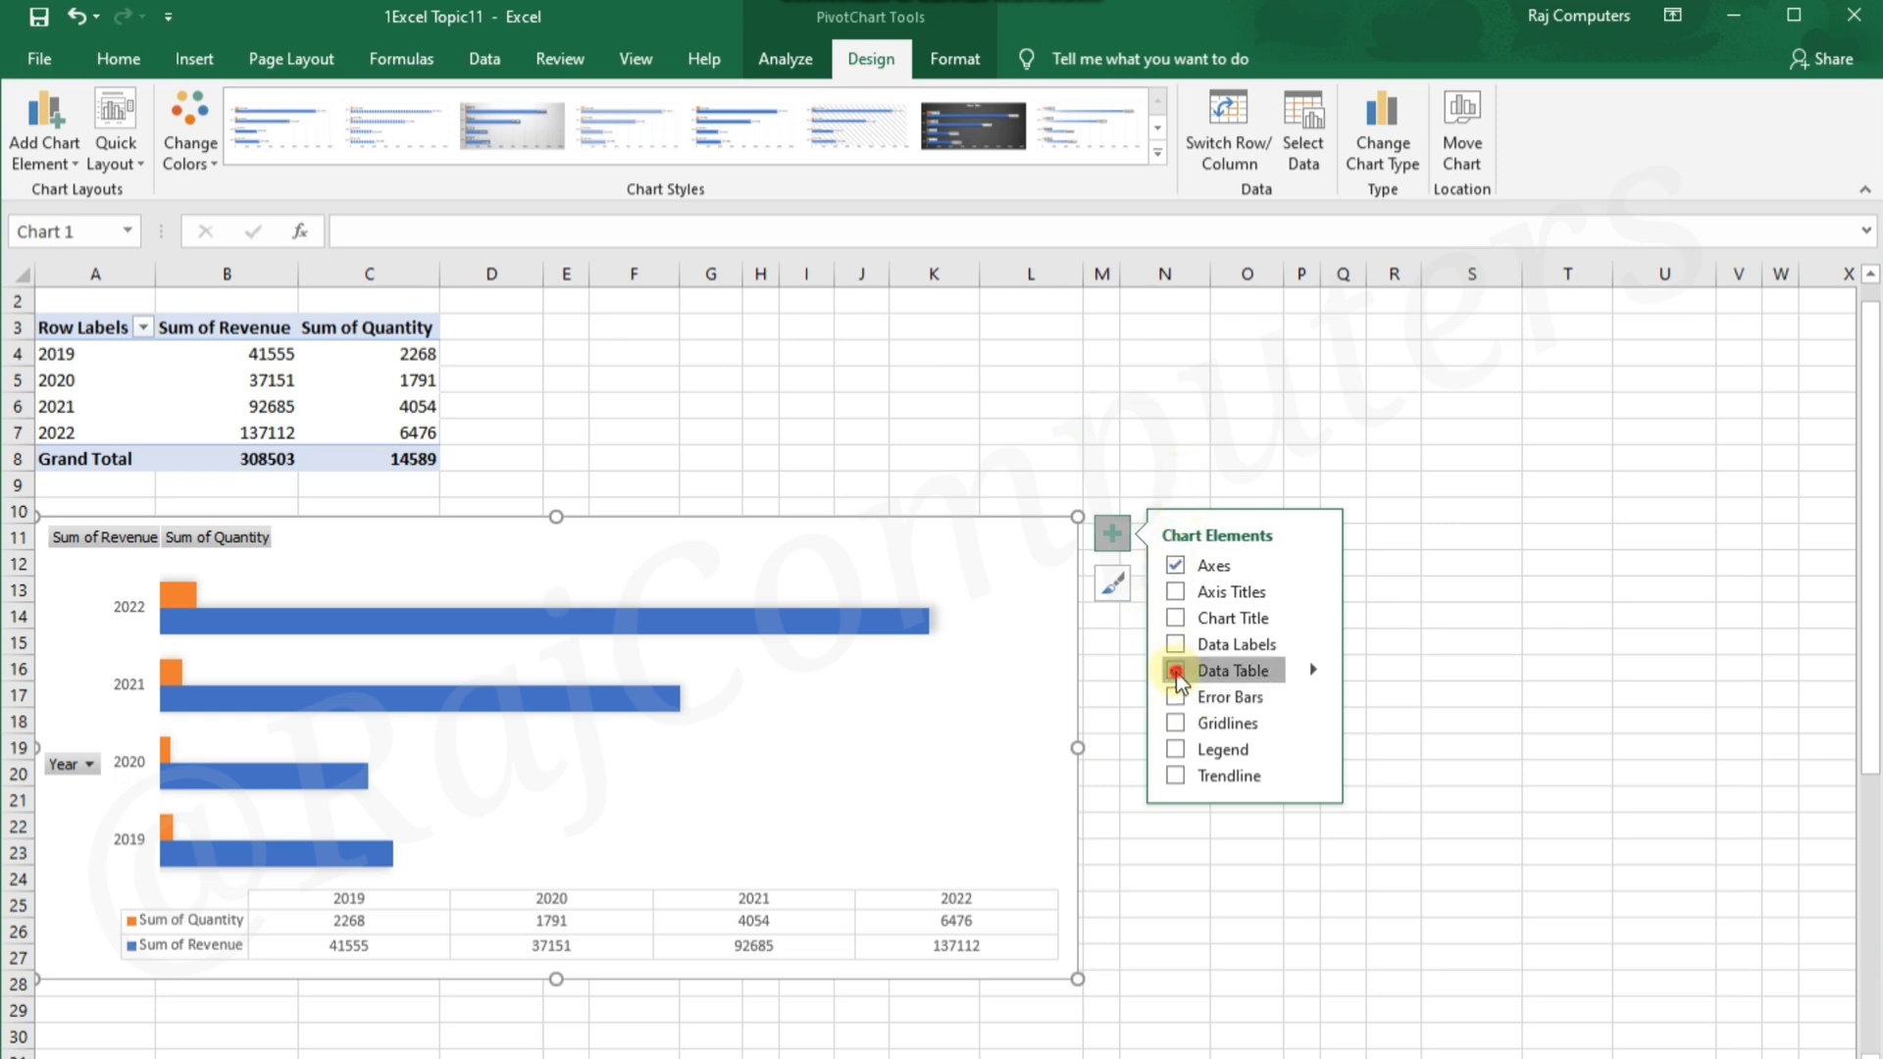
click(1163, 458)
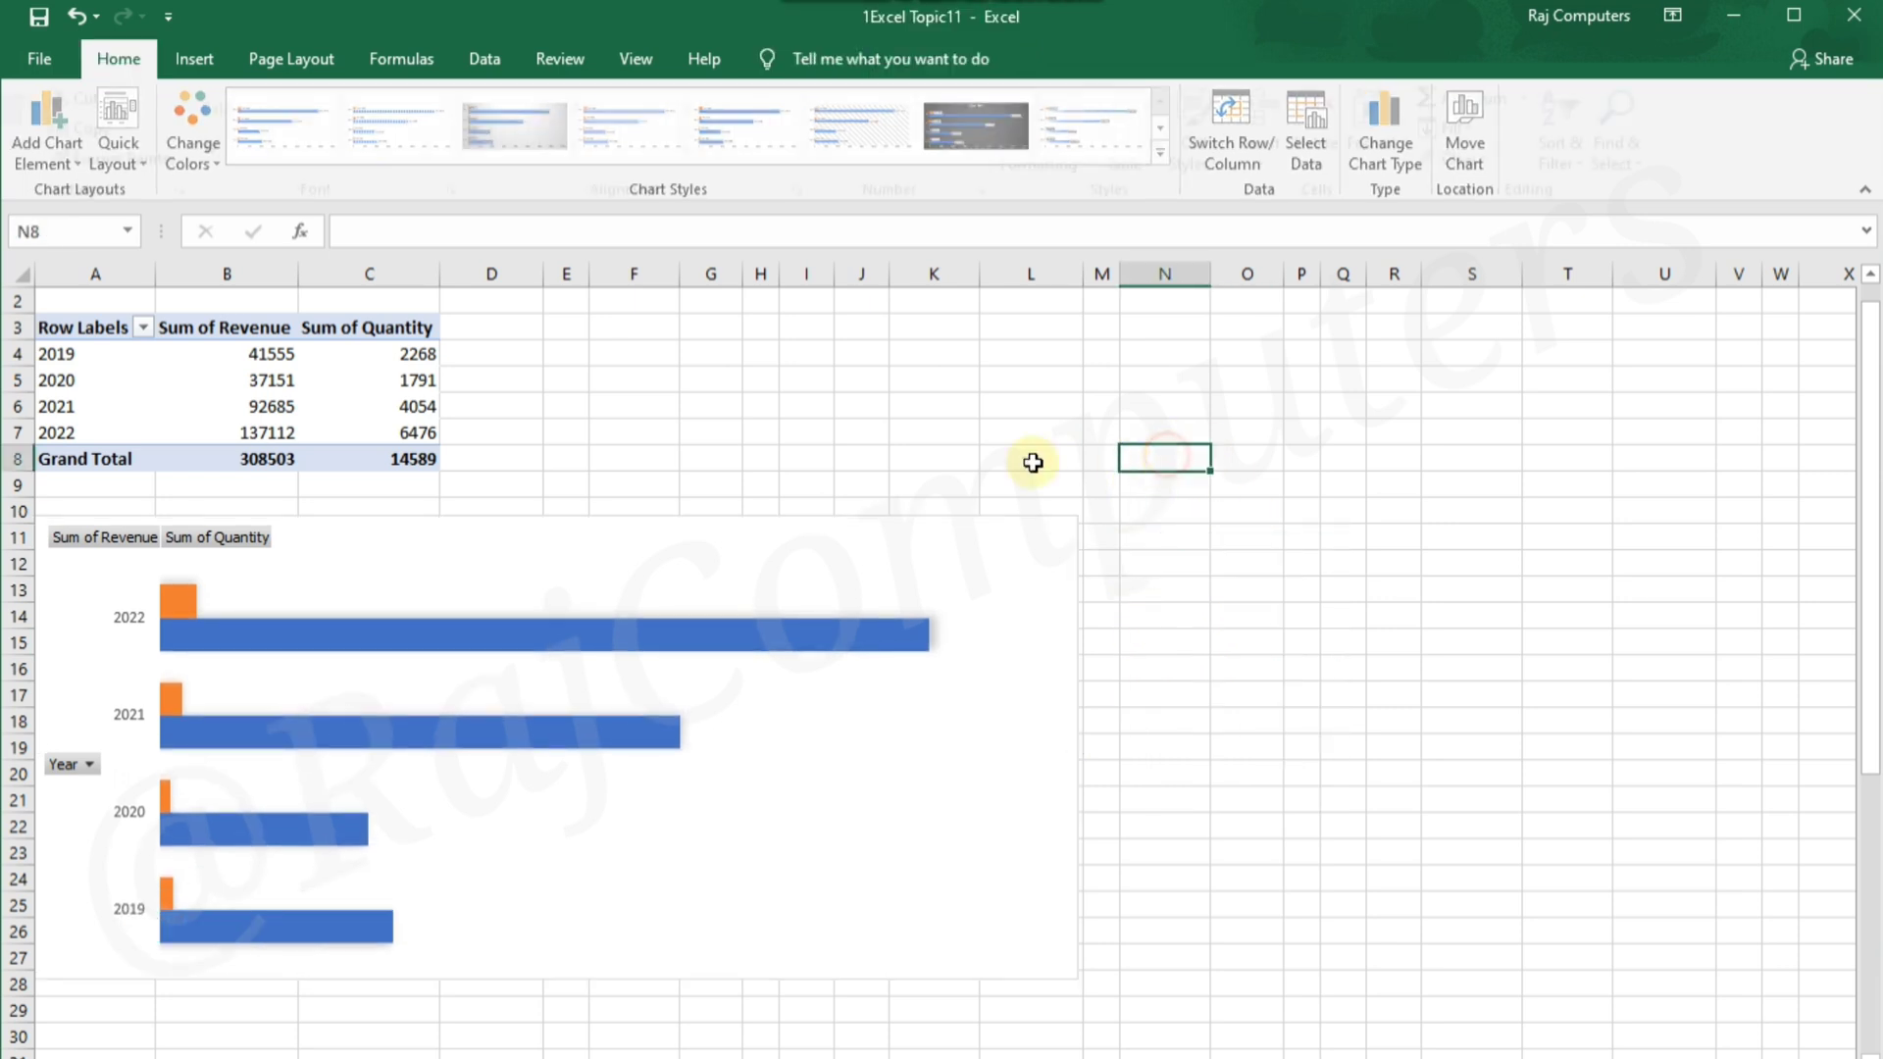
Show the PivotTable field list and swap the row and column fields, placing Year in Columns and Values in Rows
click(318, 379)
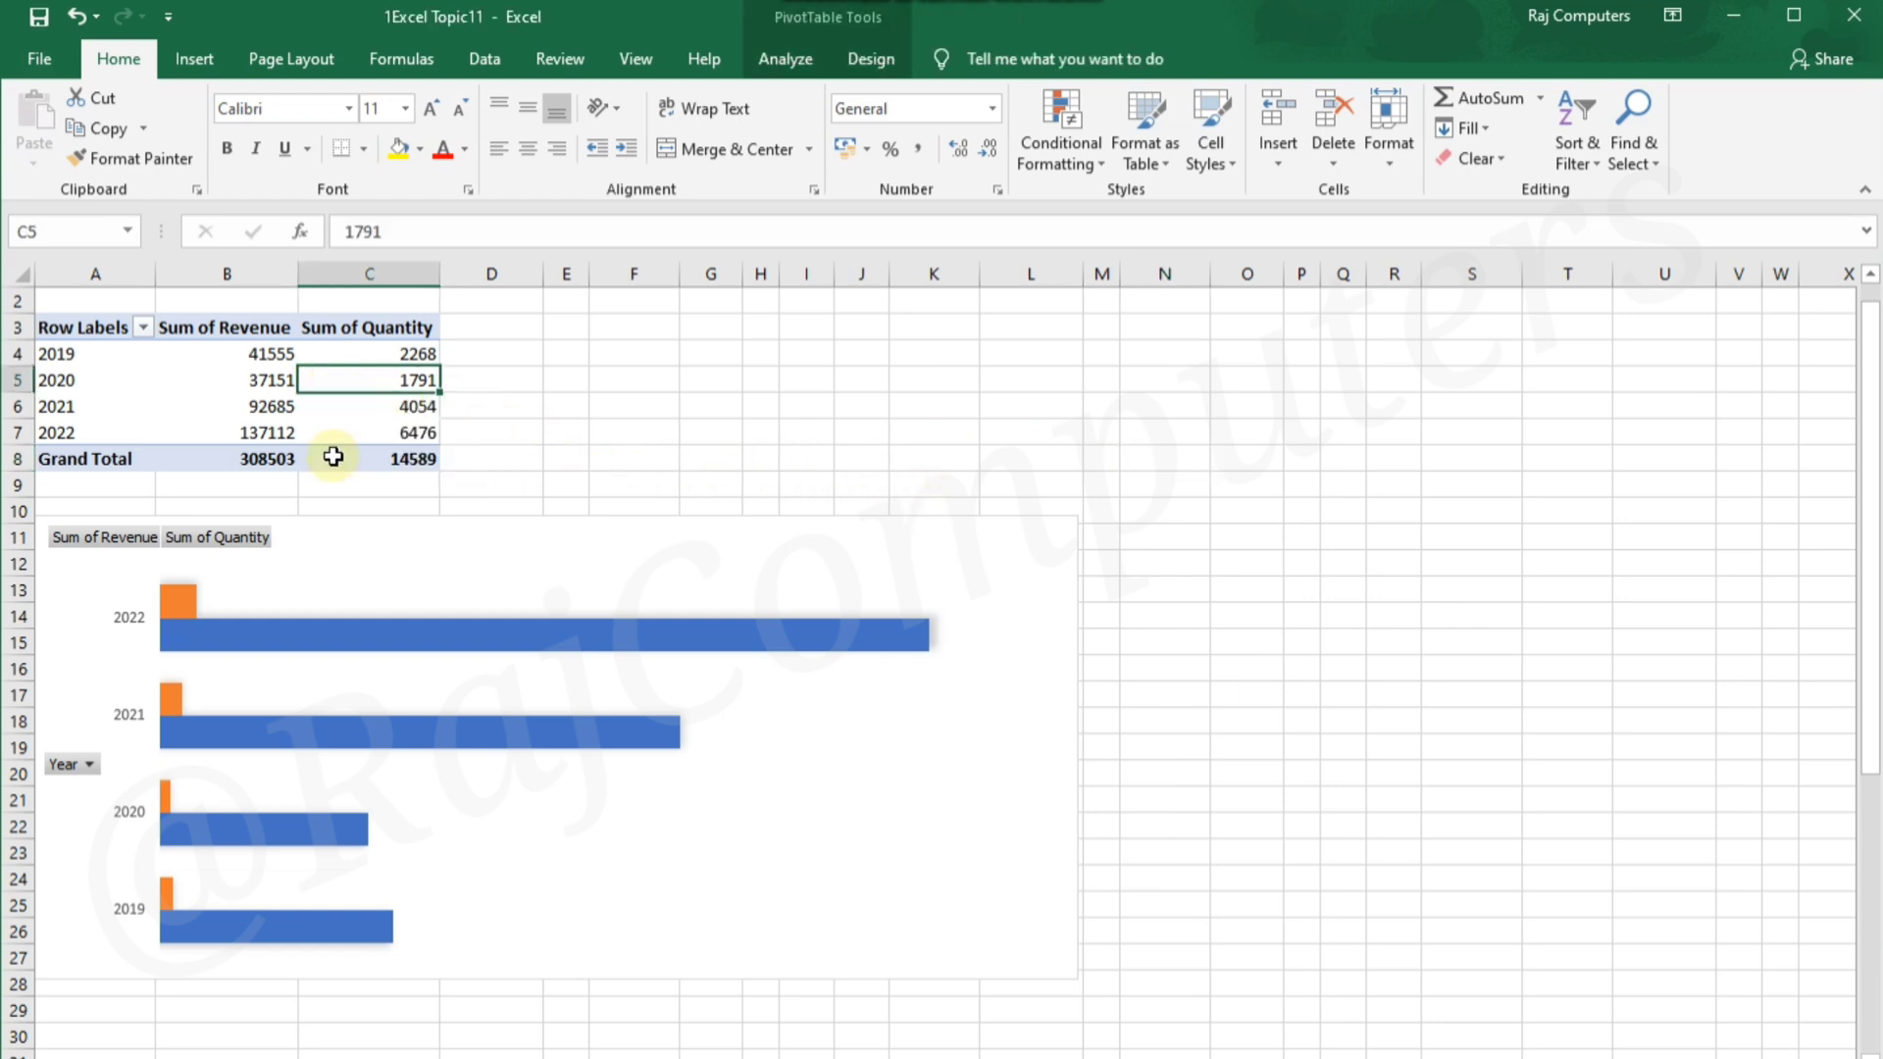
click(263, 415)
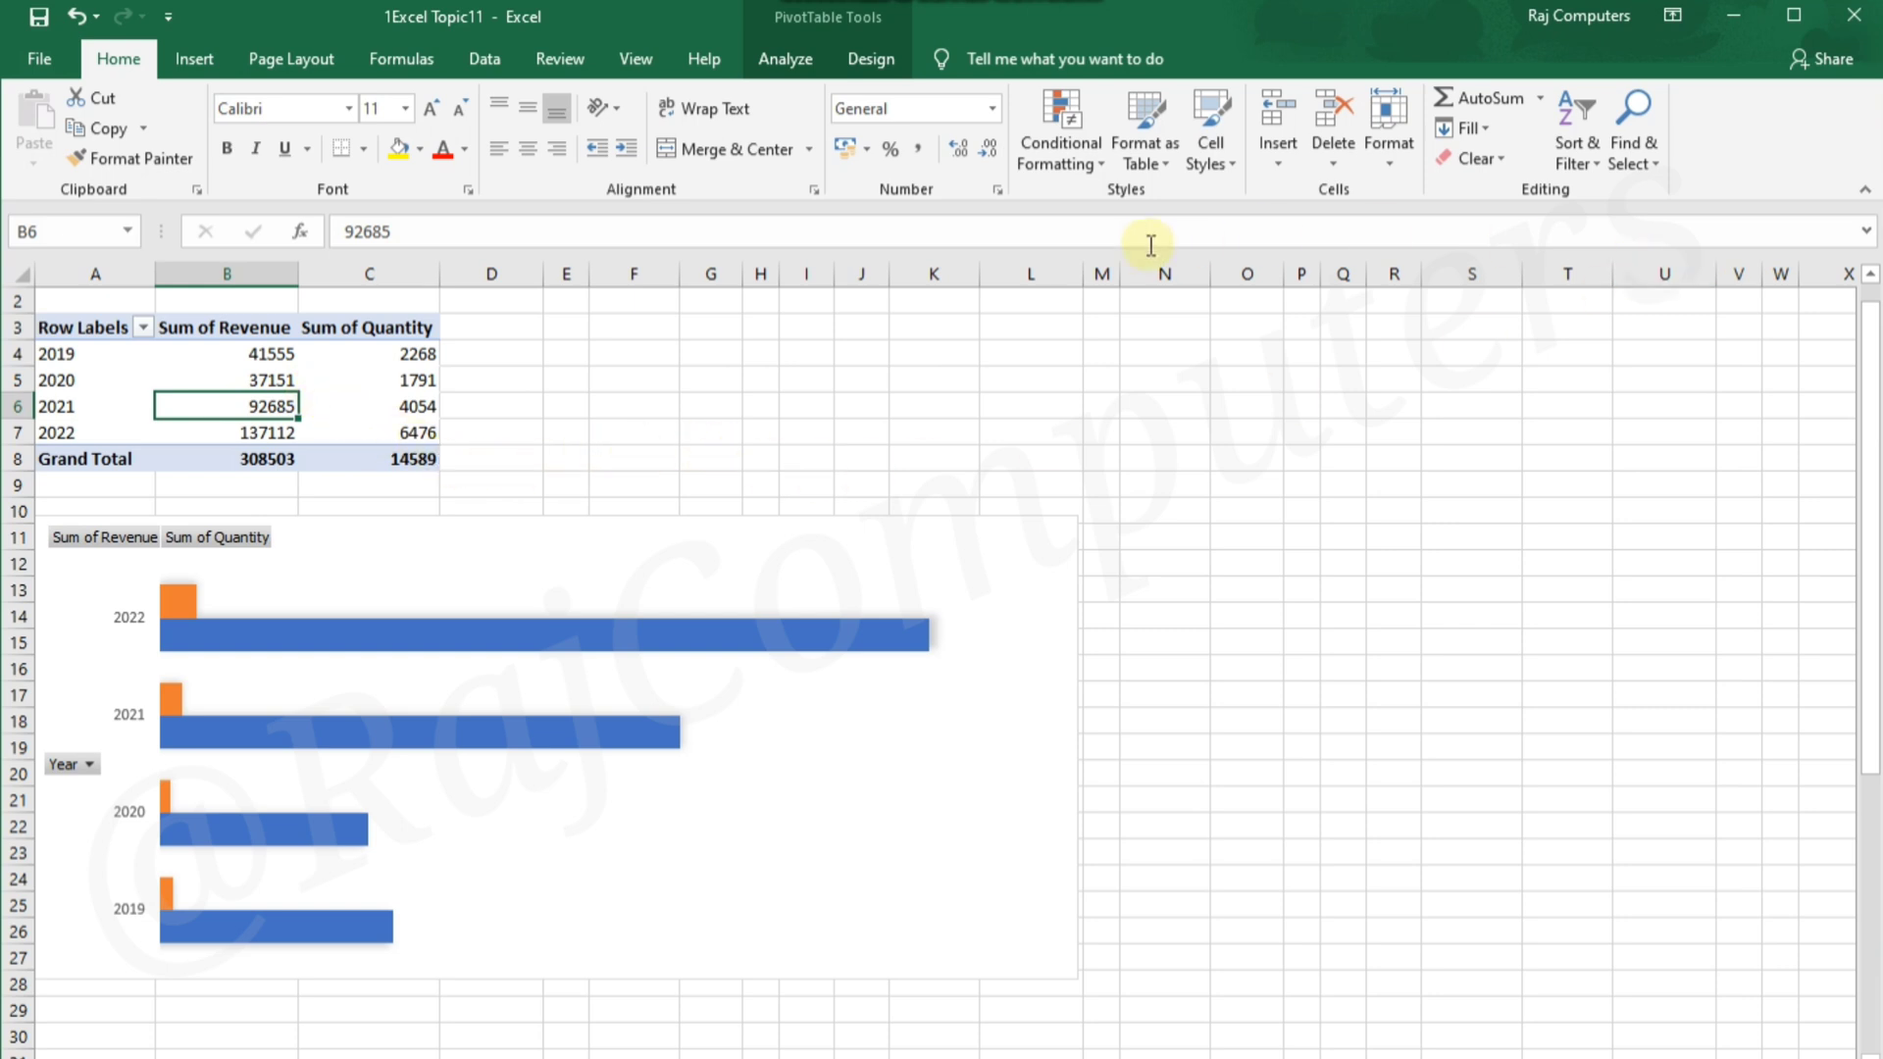
click(785, 58)
click(1664, 135)
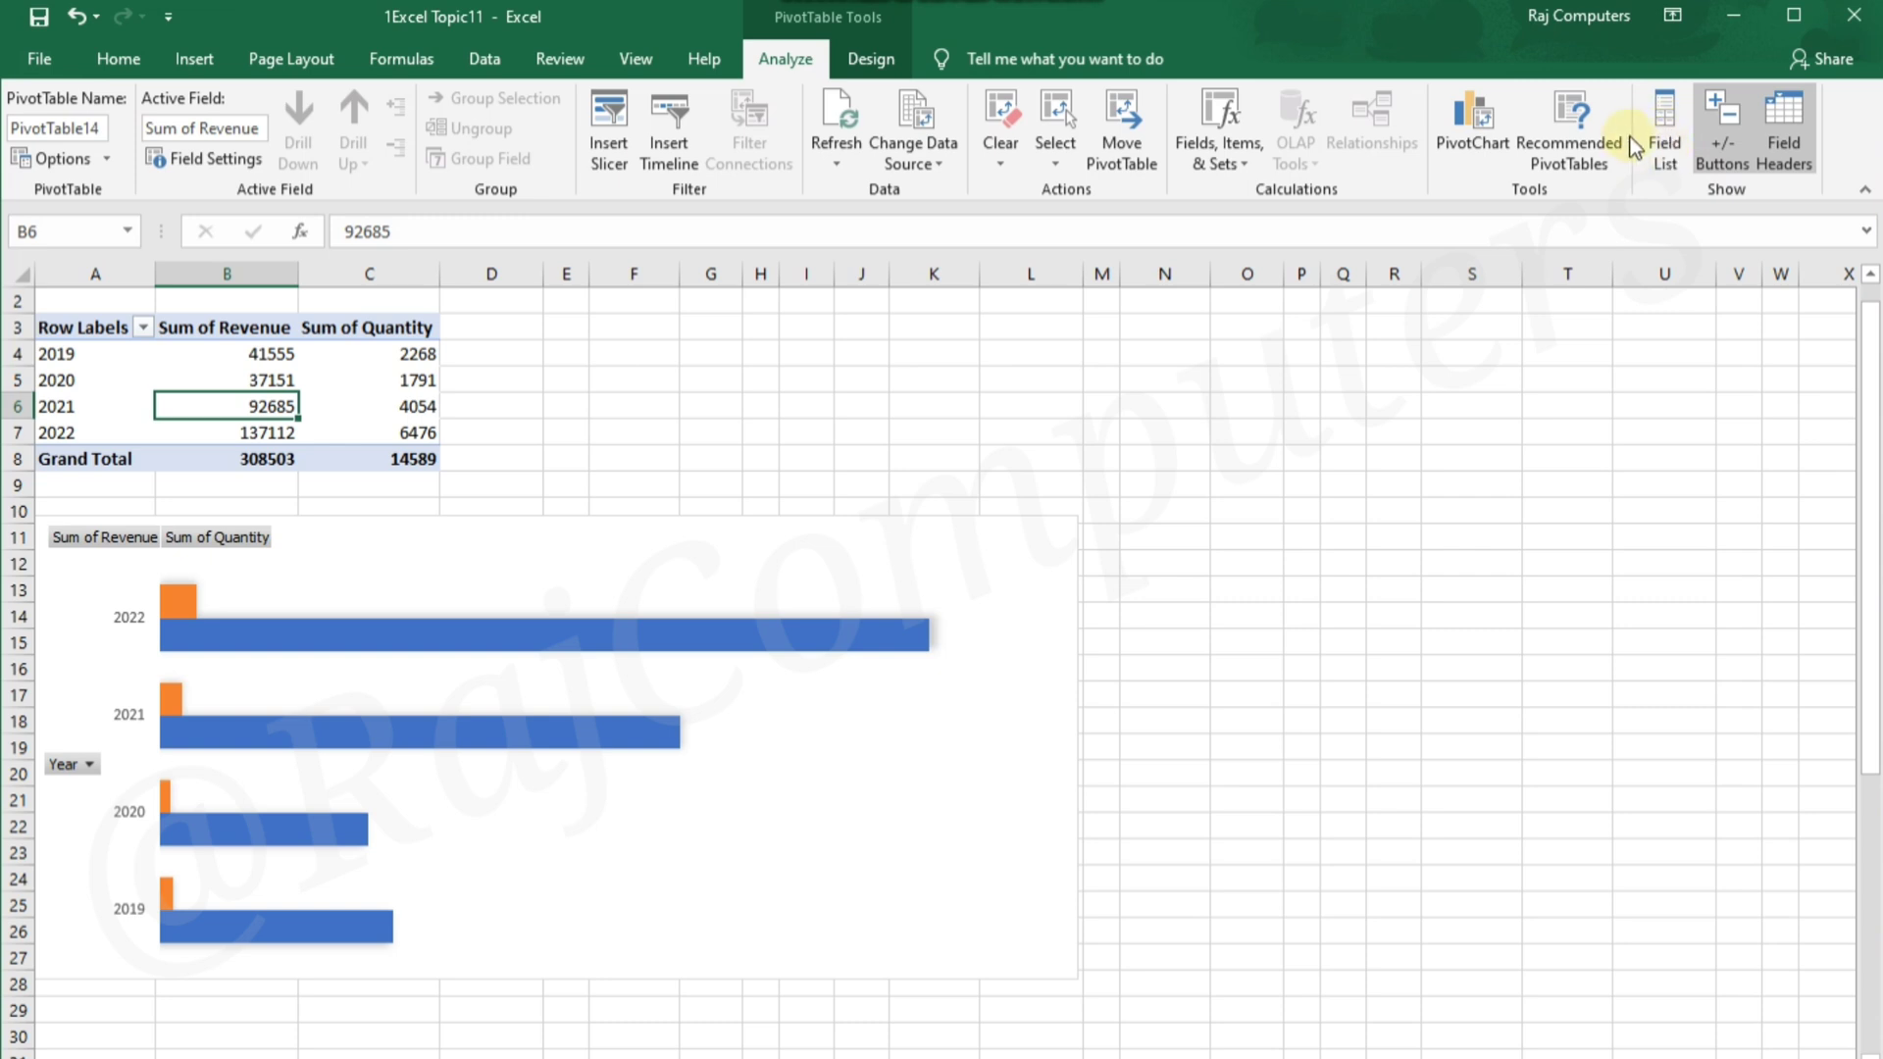
click(1671, 147)
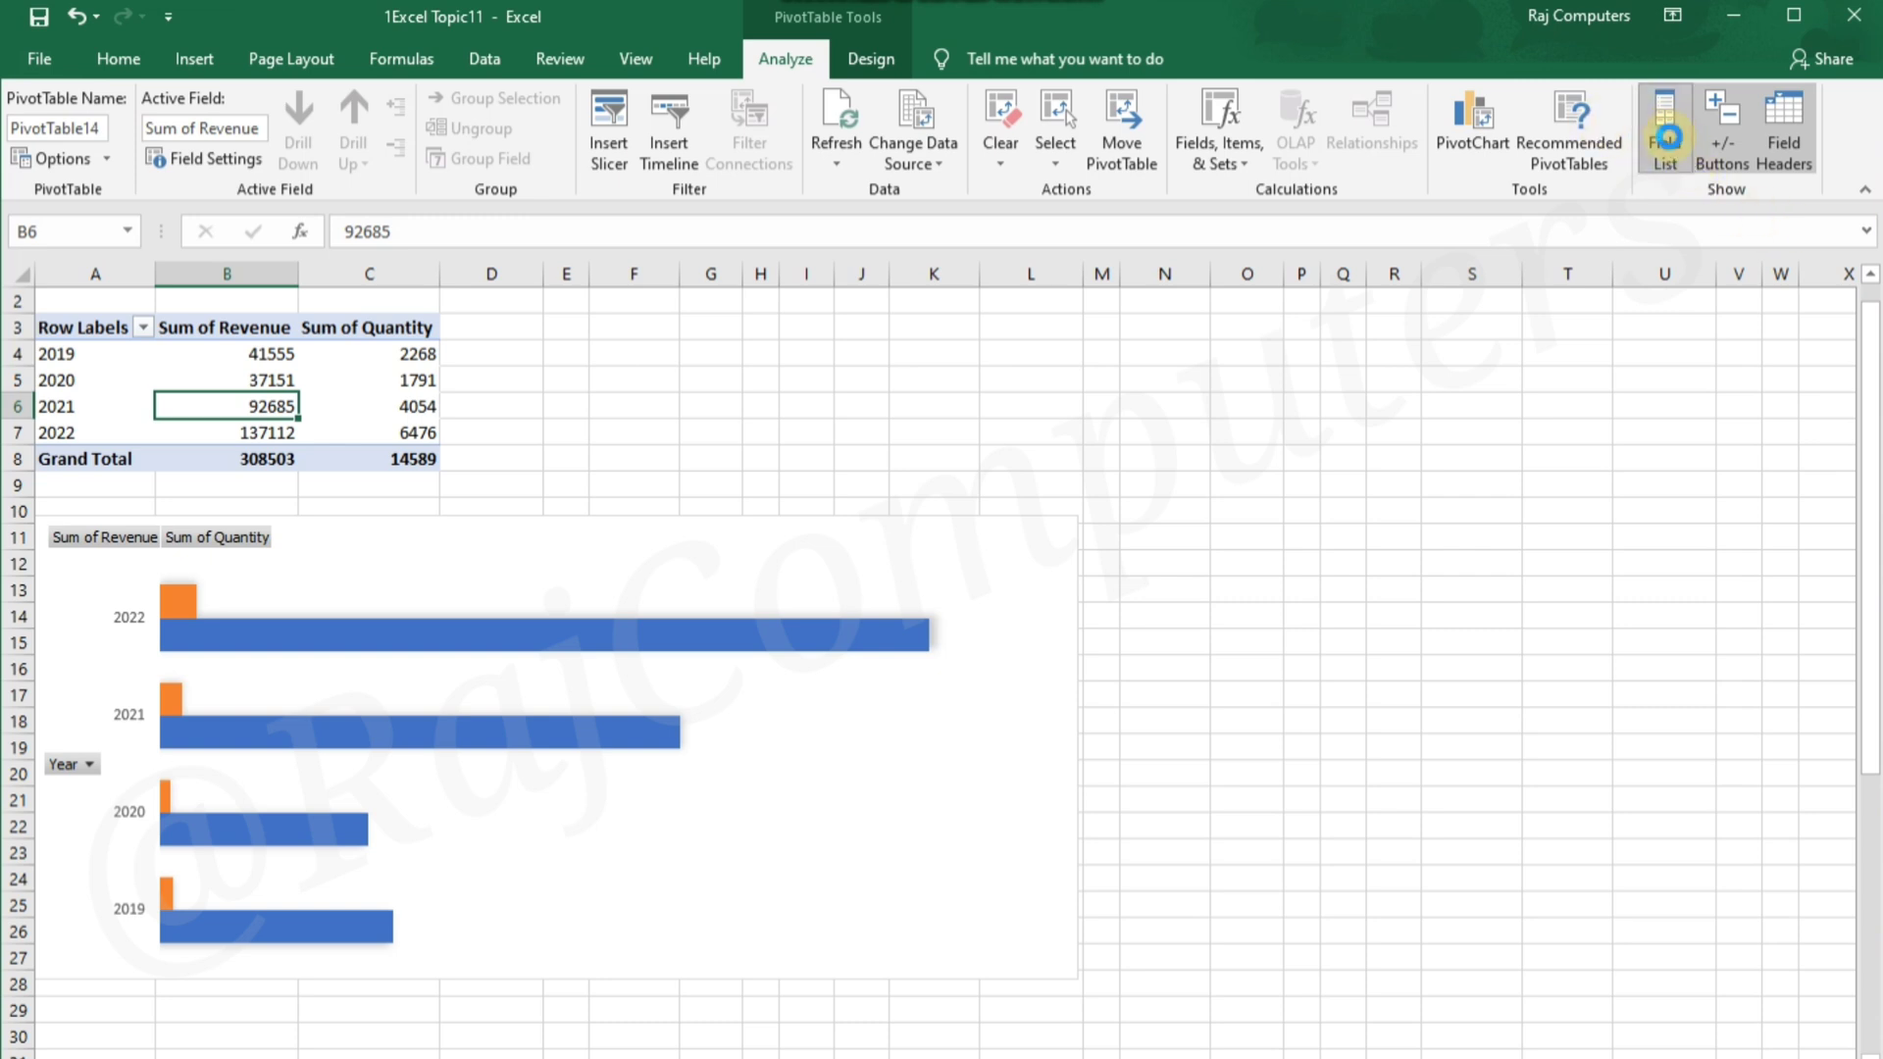
click(1669, 149)
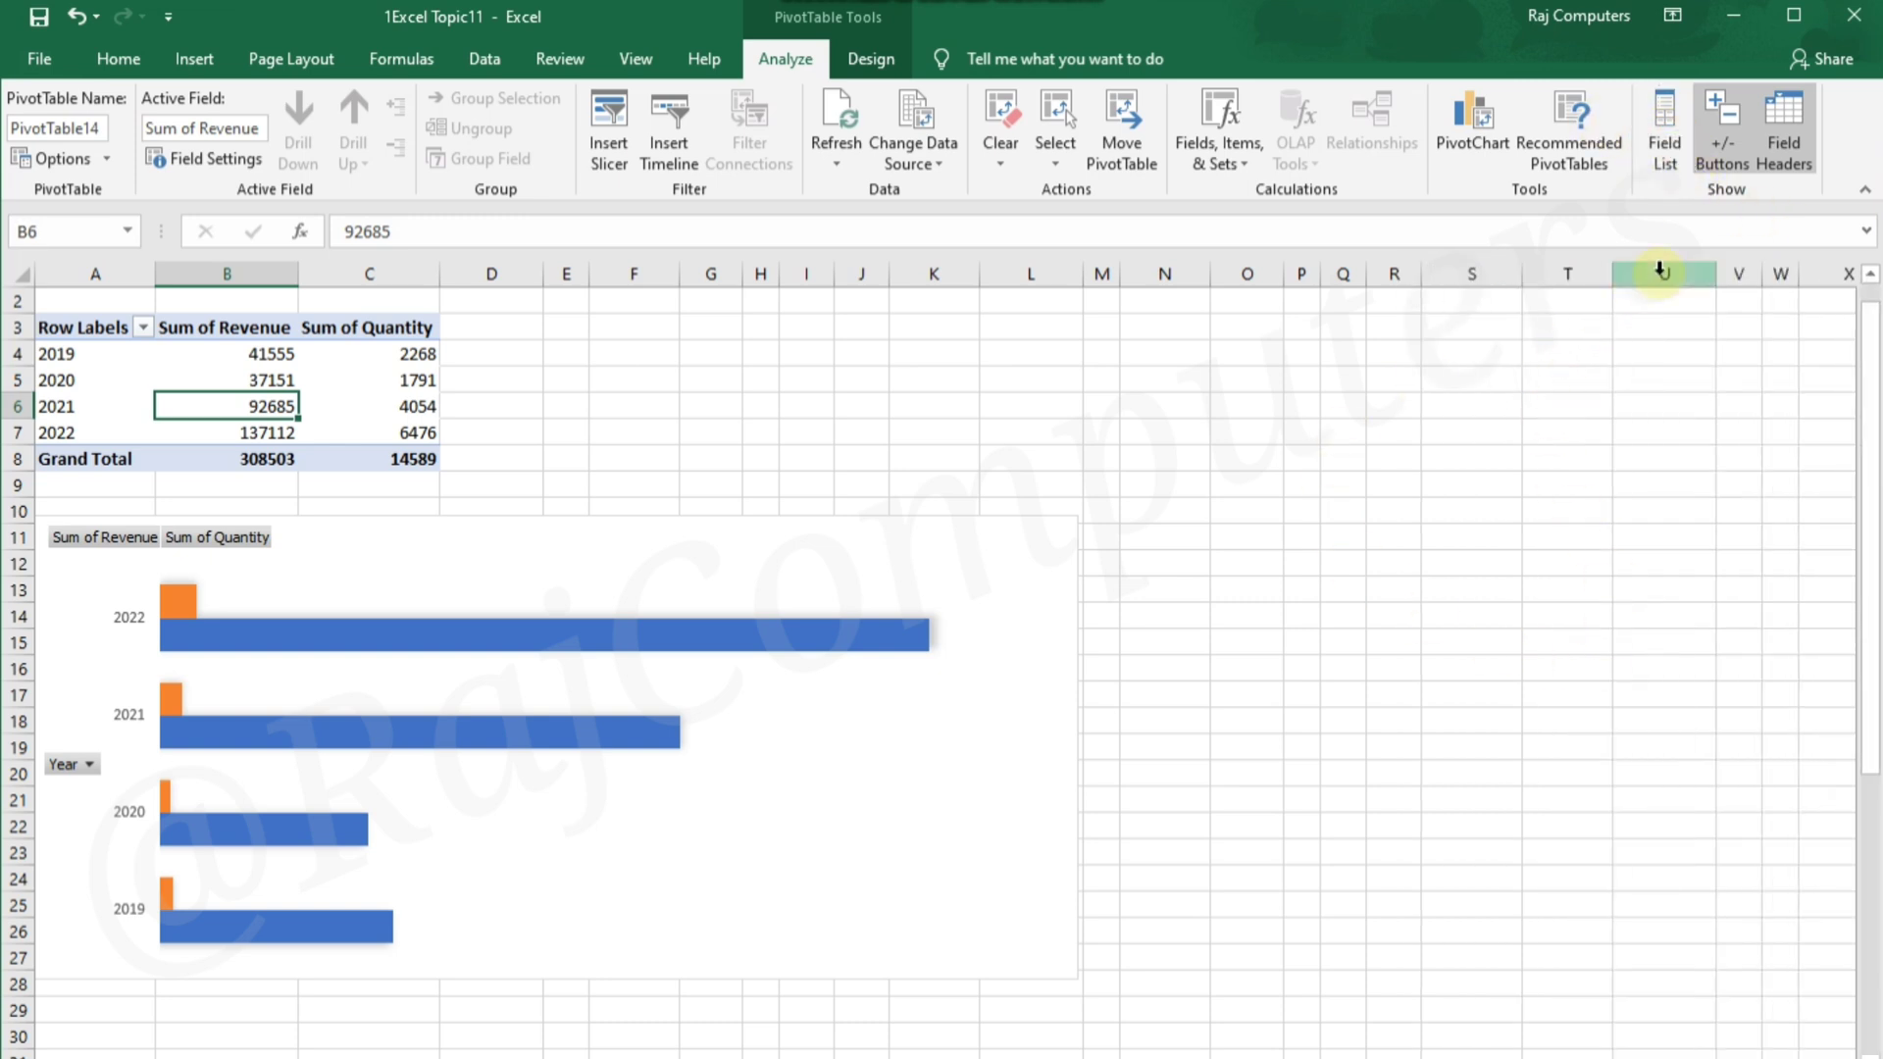
click(1664, 142)
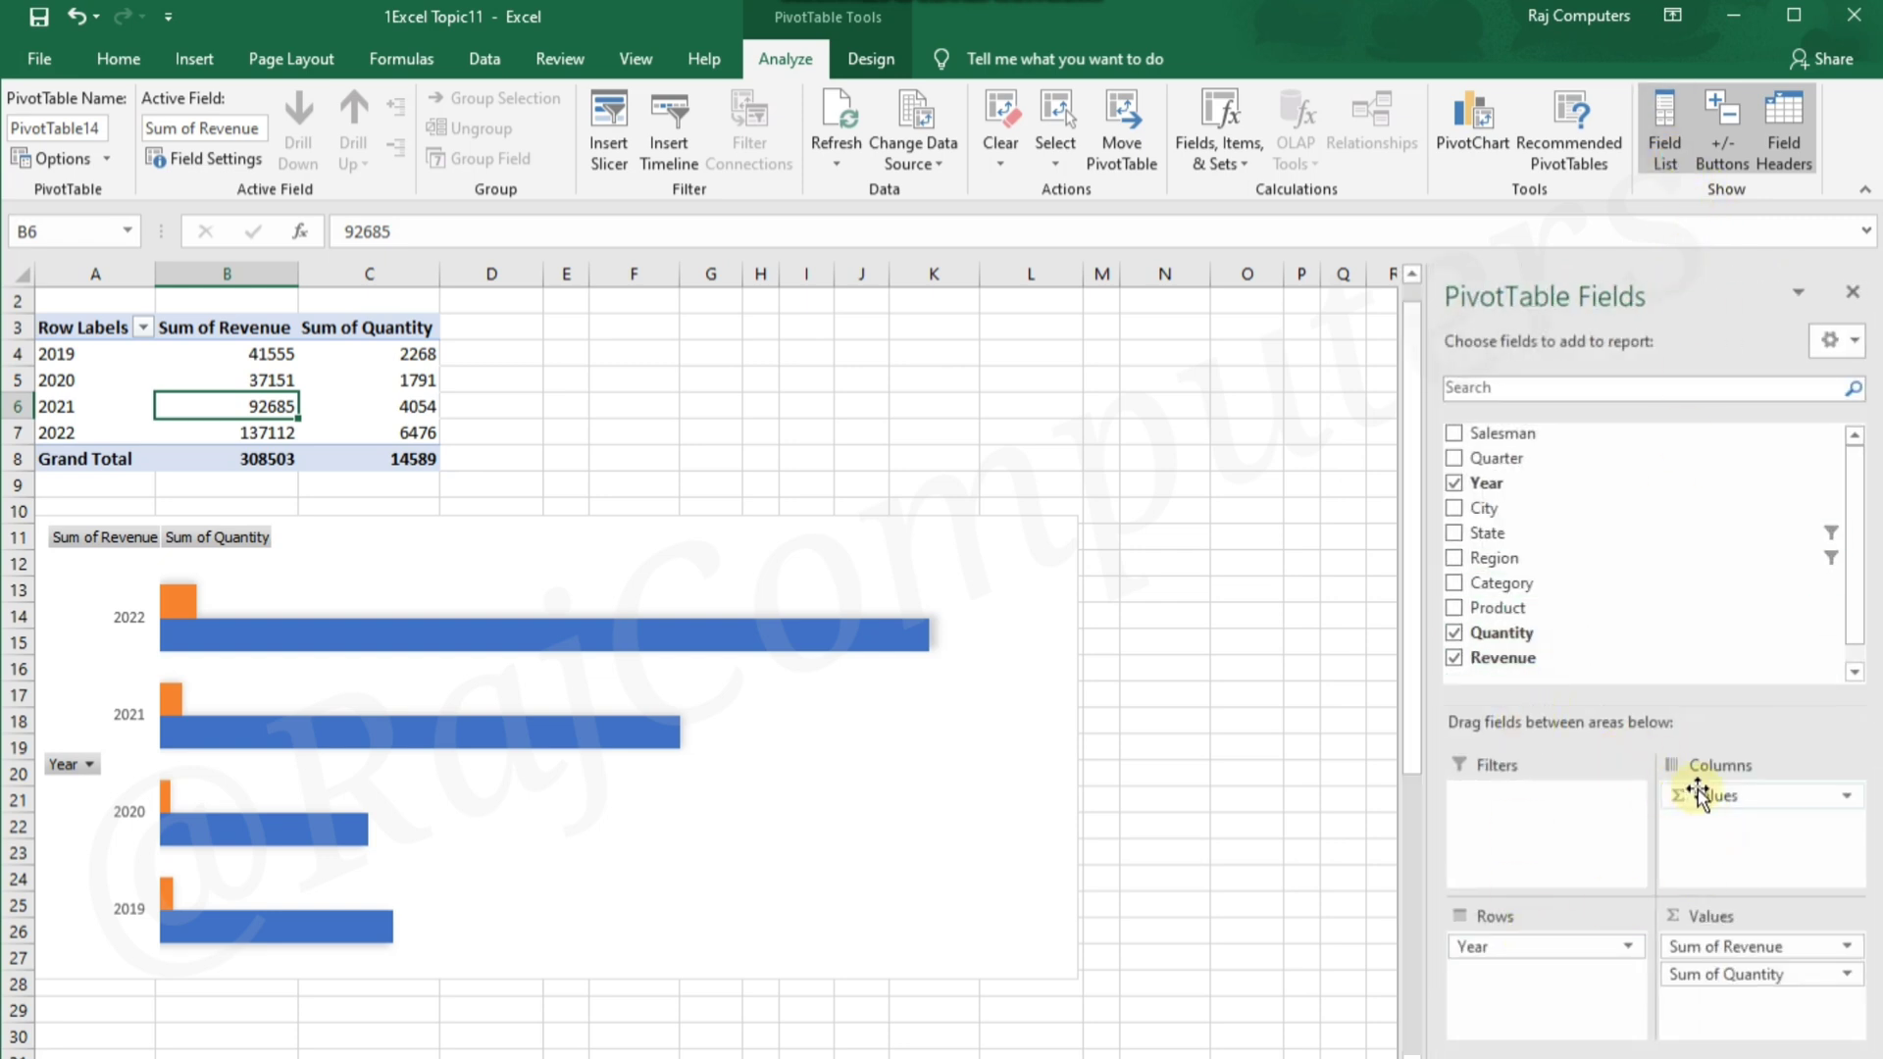
drag(1713, 799, 1743, 829)
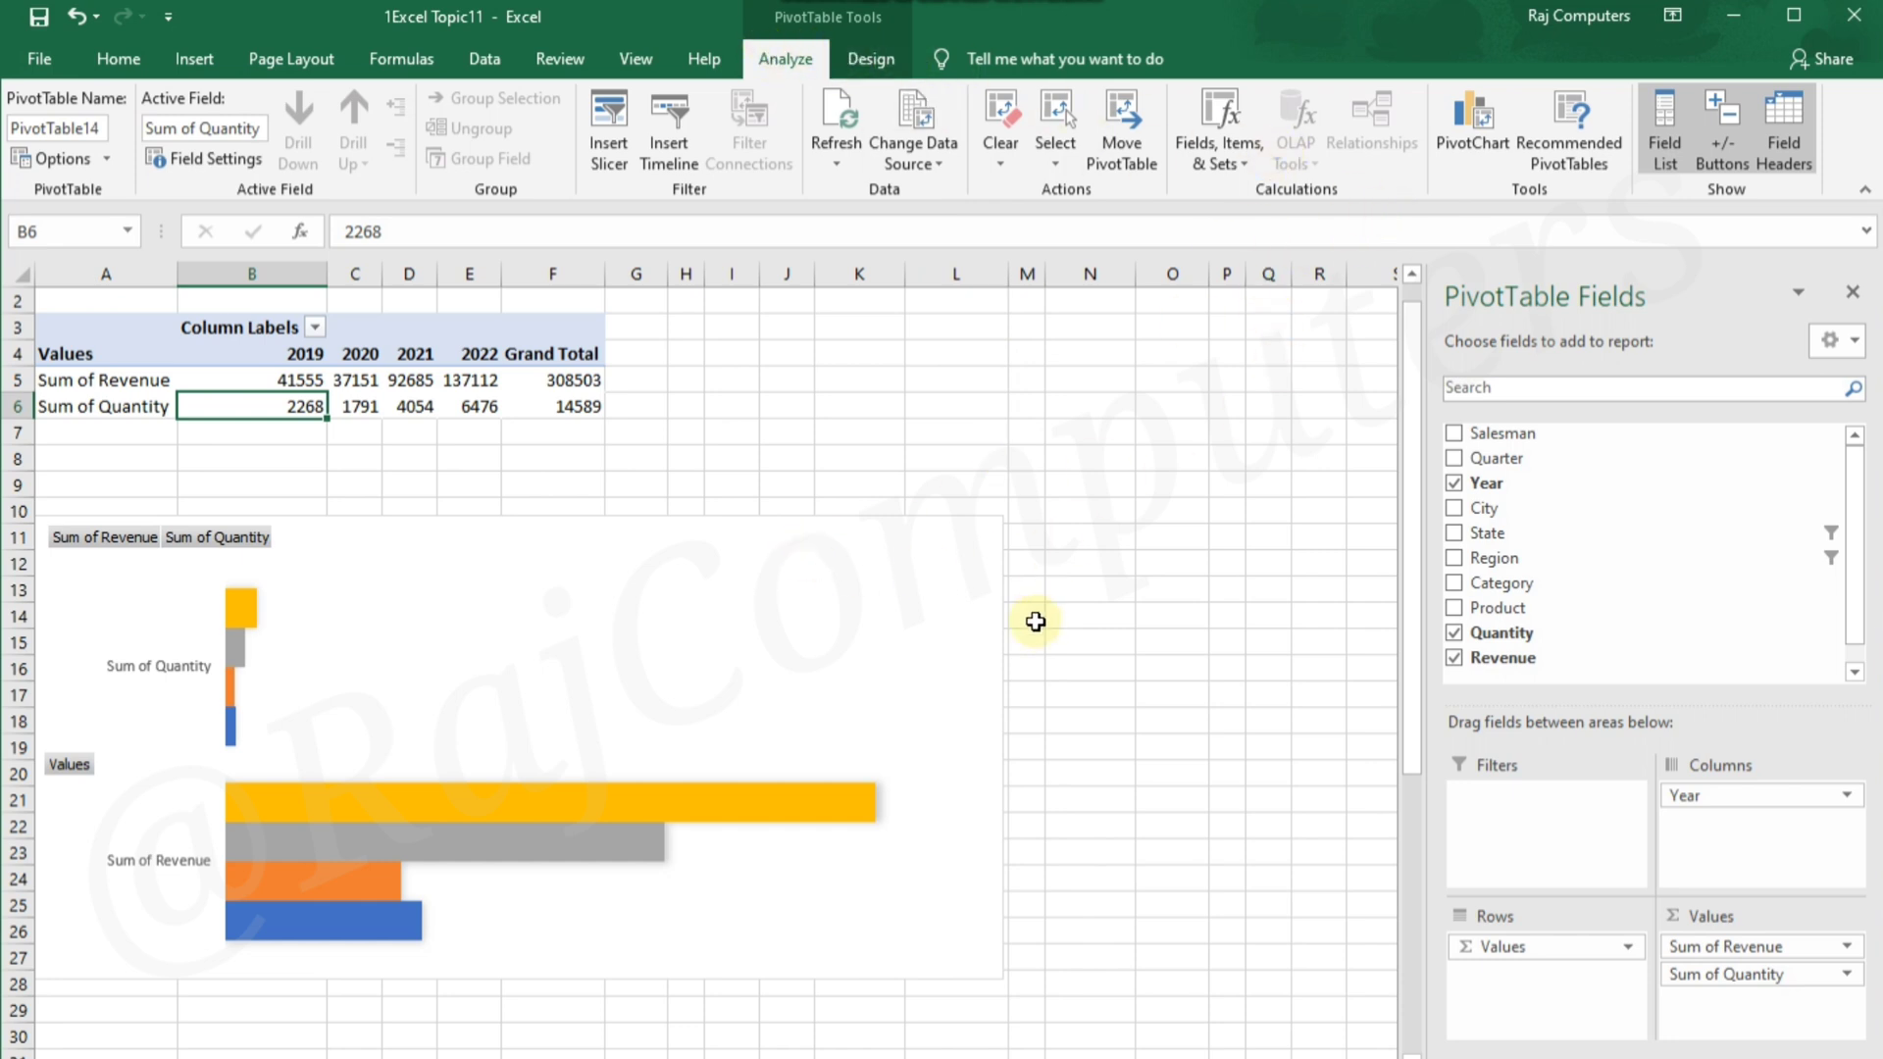
click(1140, 602)
Change the PivotChart's type from Clustered Bar to 3-D Clustered Column
click(991, 605)
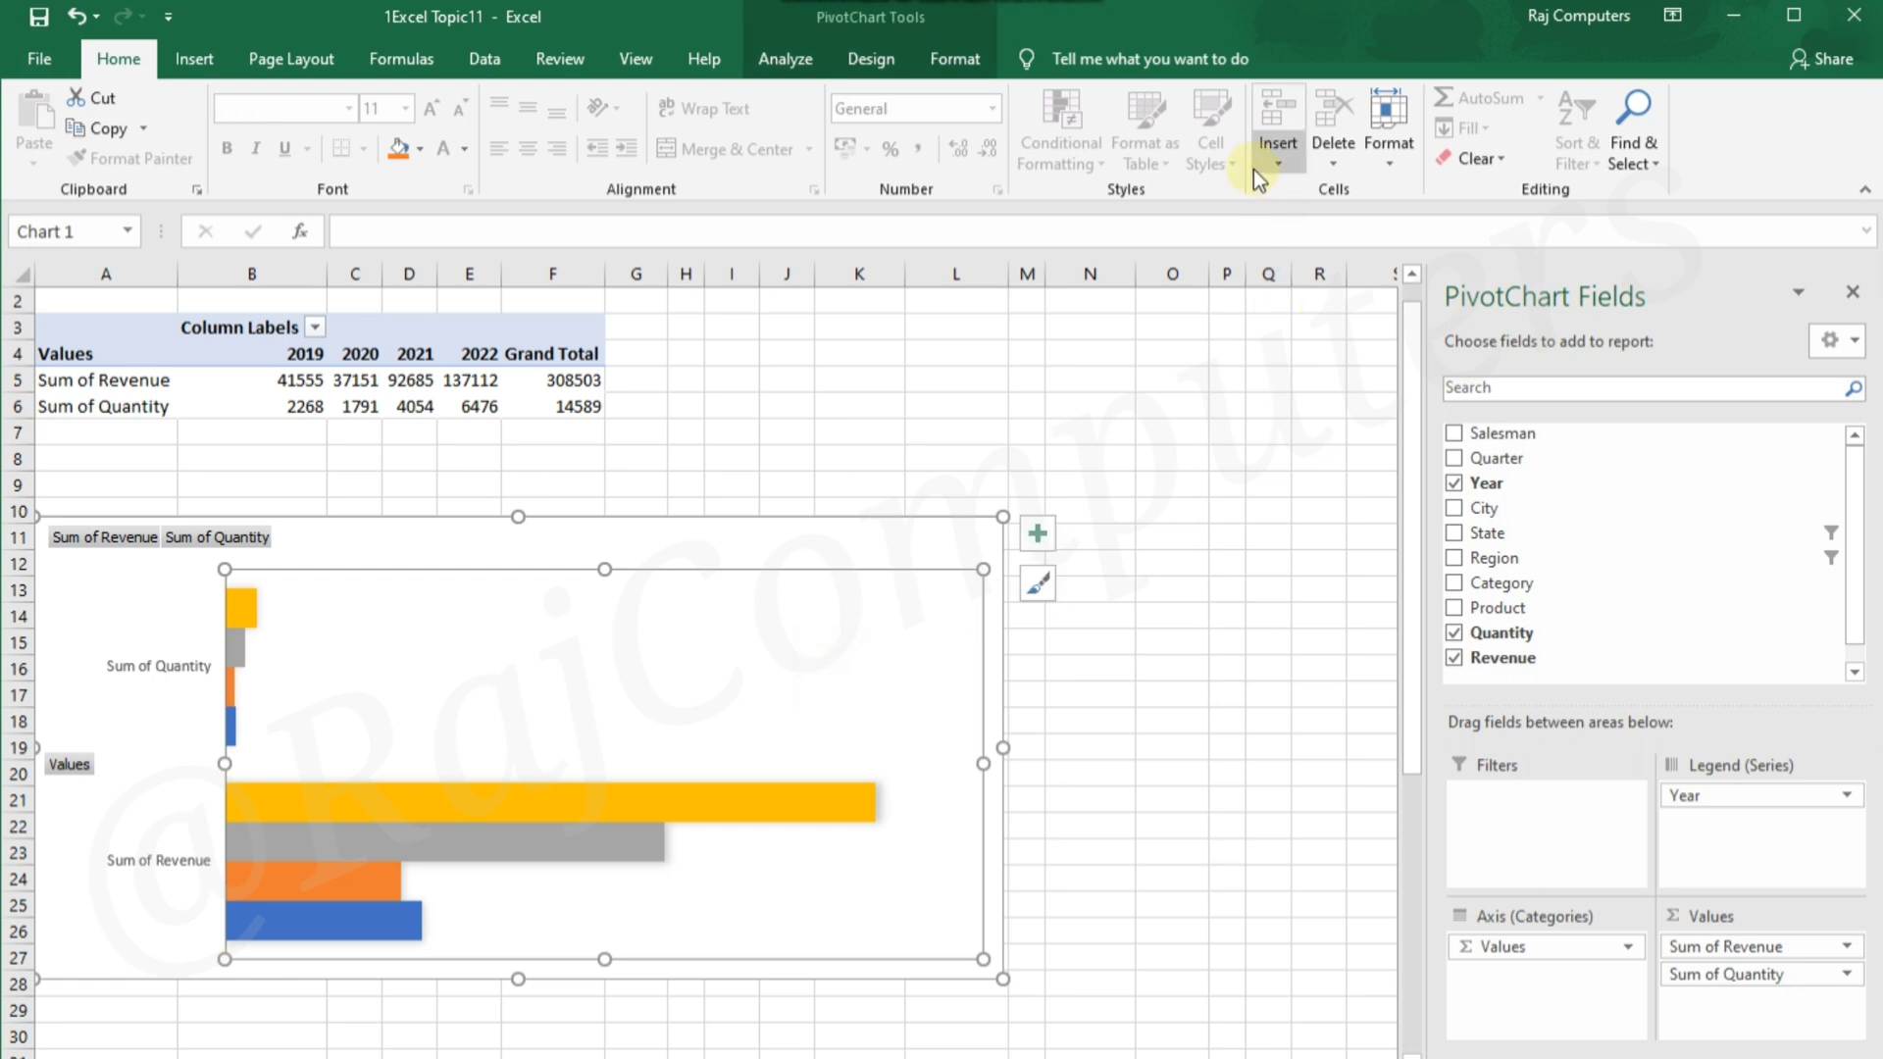
click(789, 58)
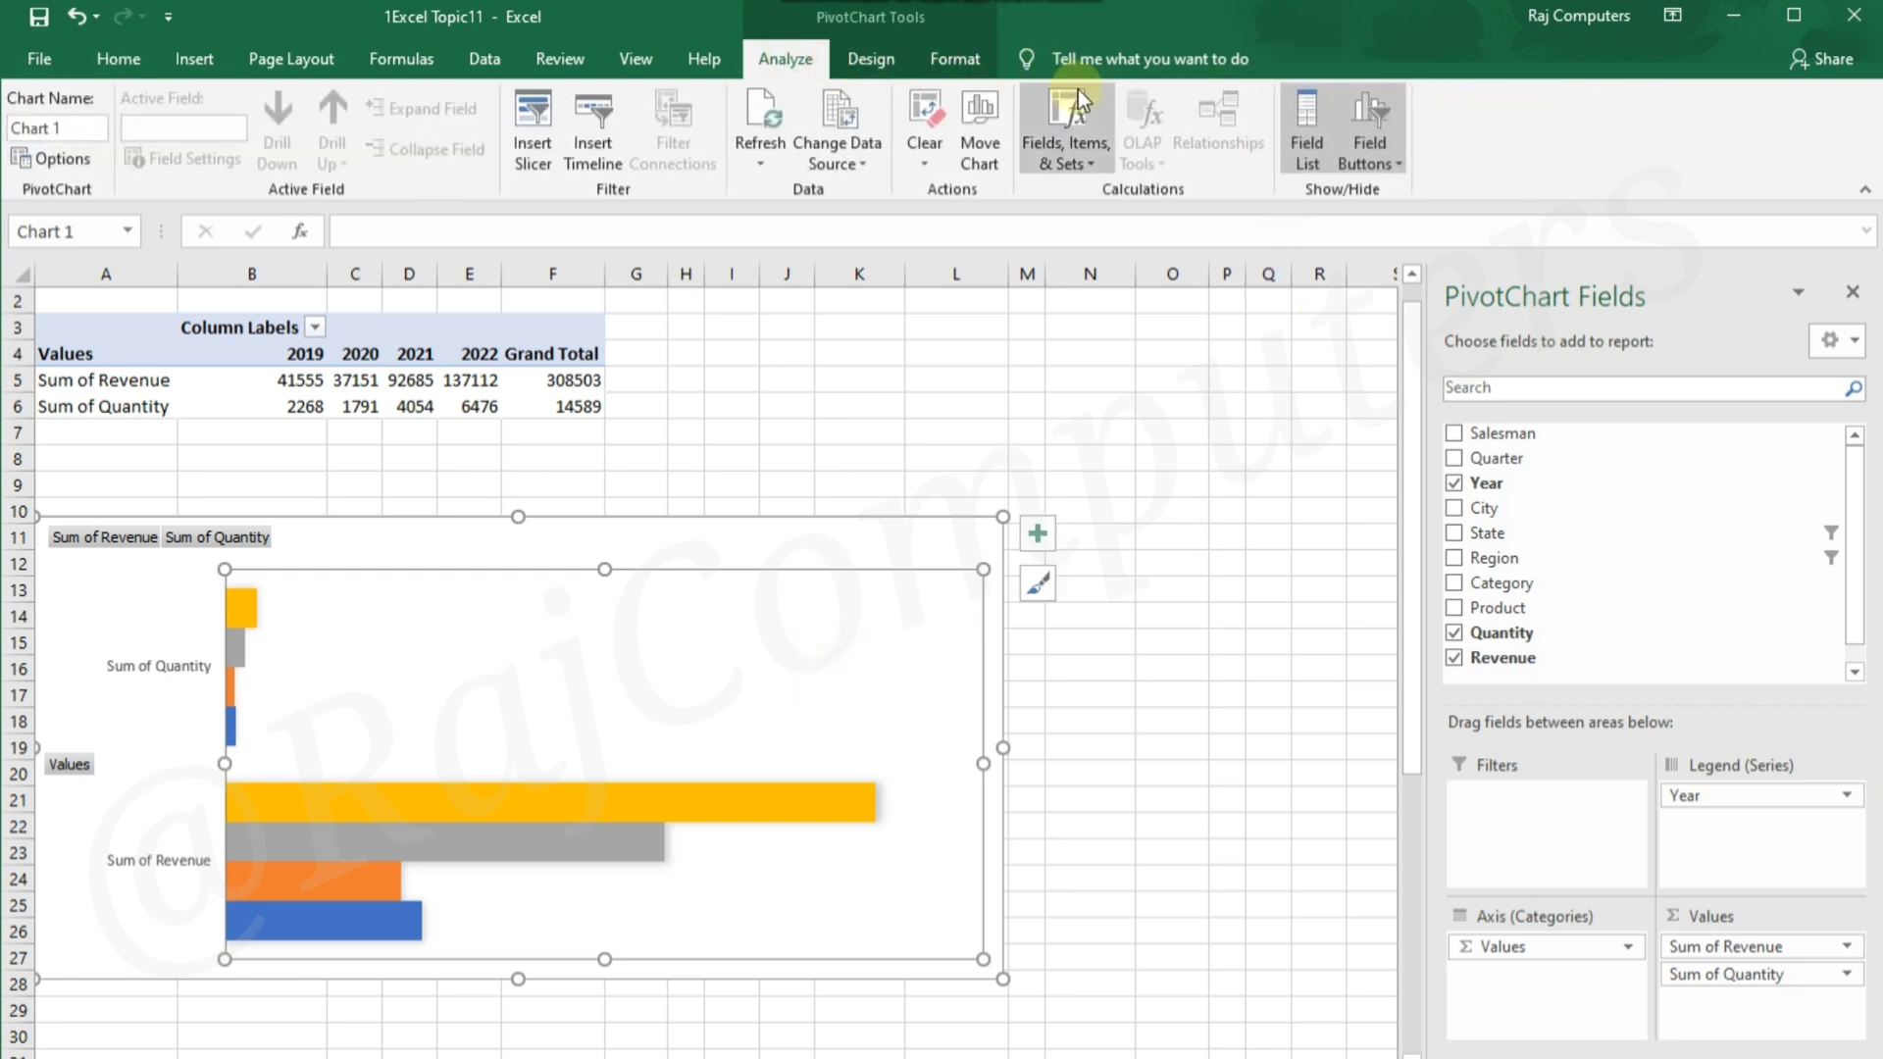
click(868, 58)
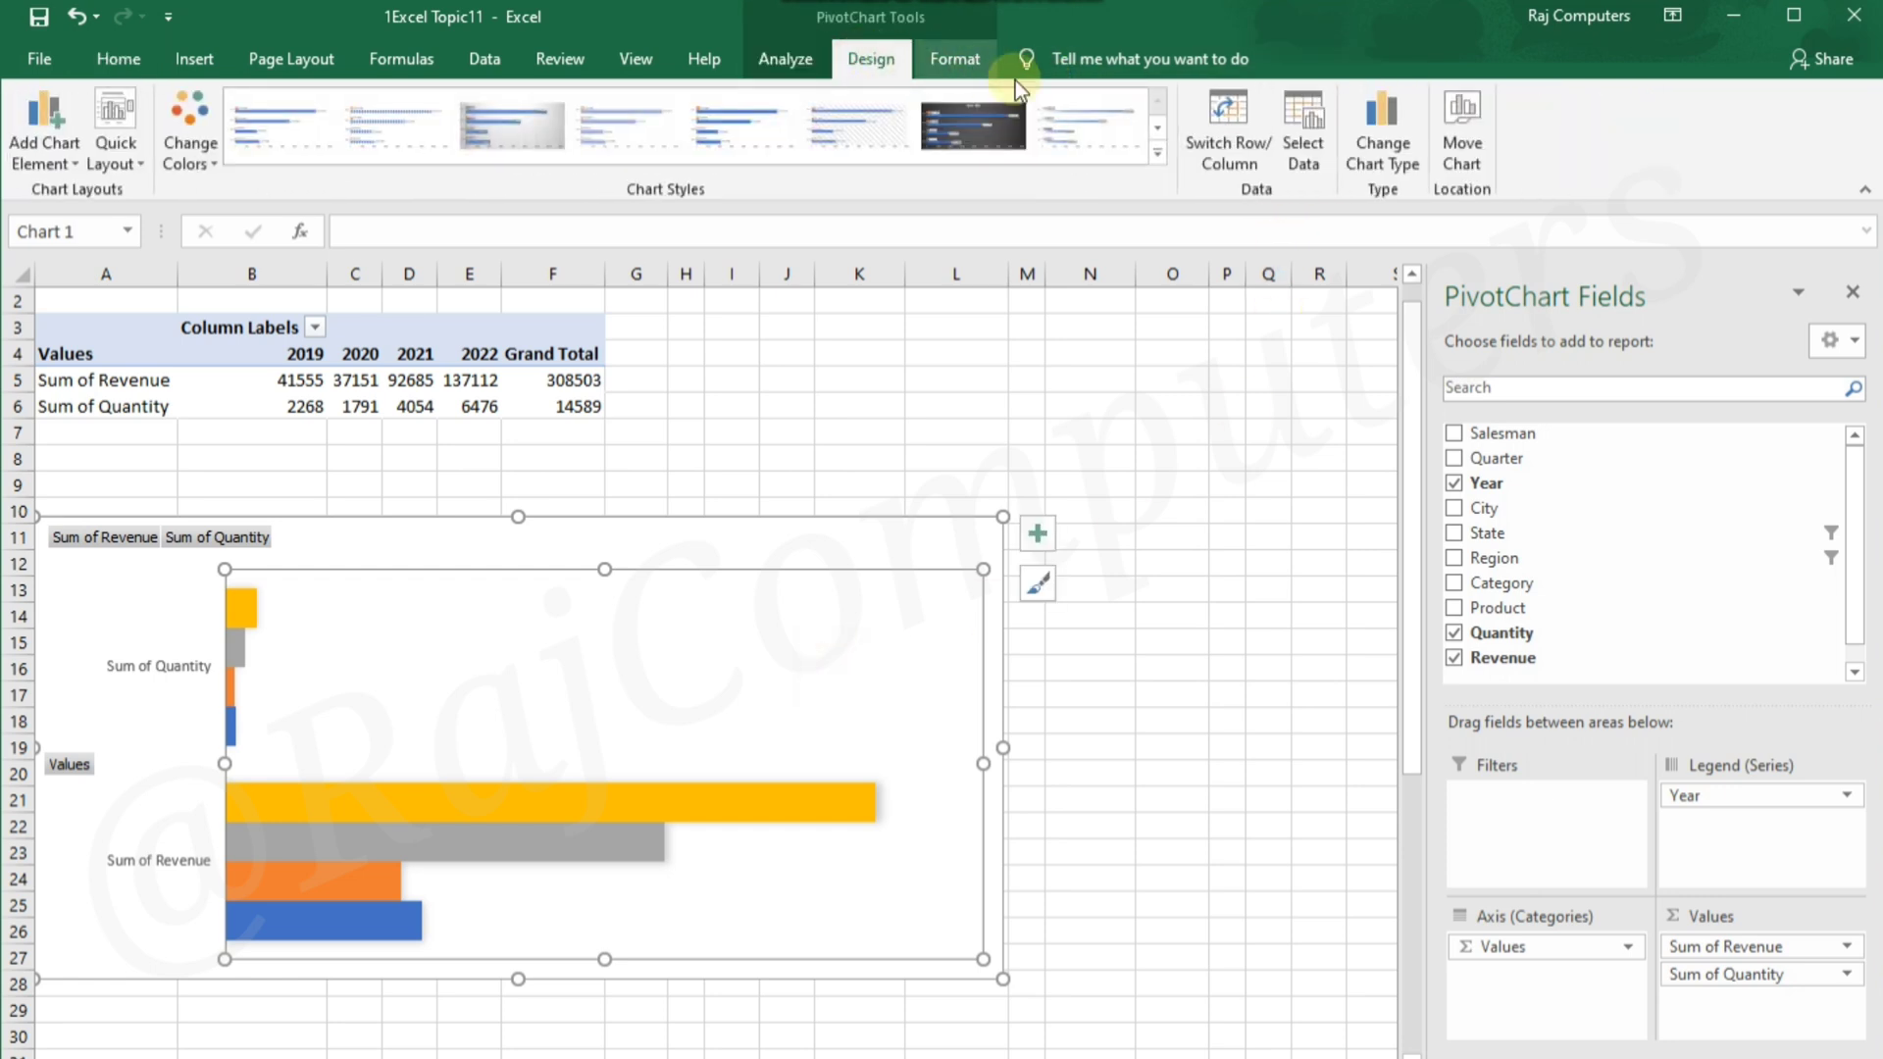
click(1378, 147)
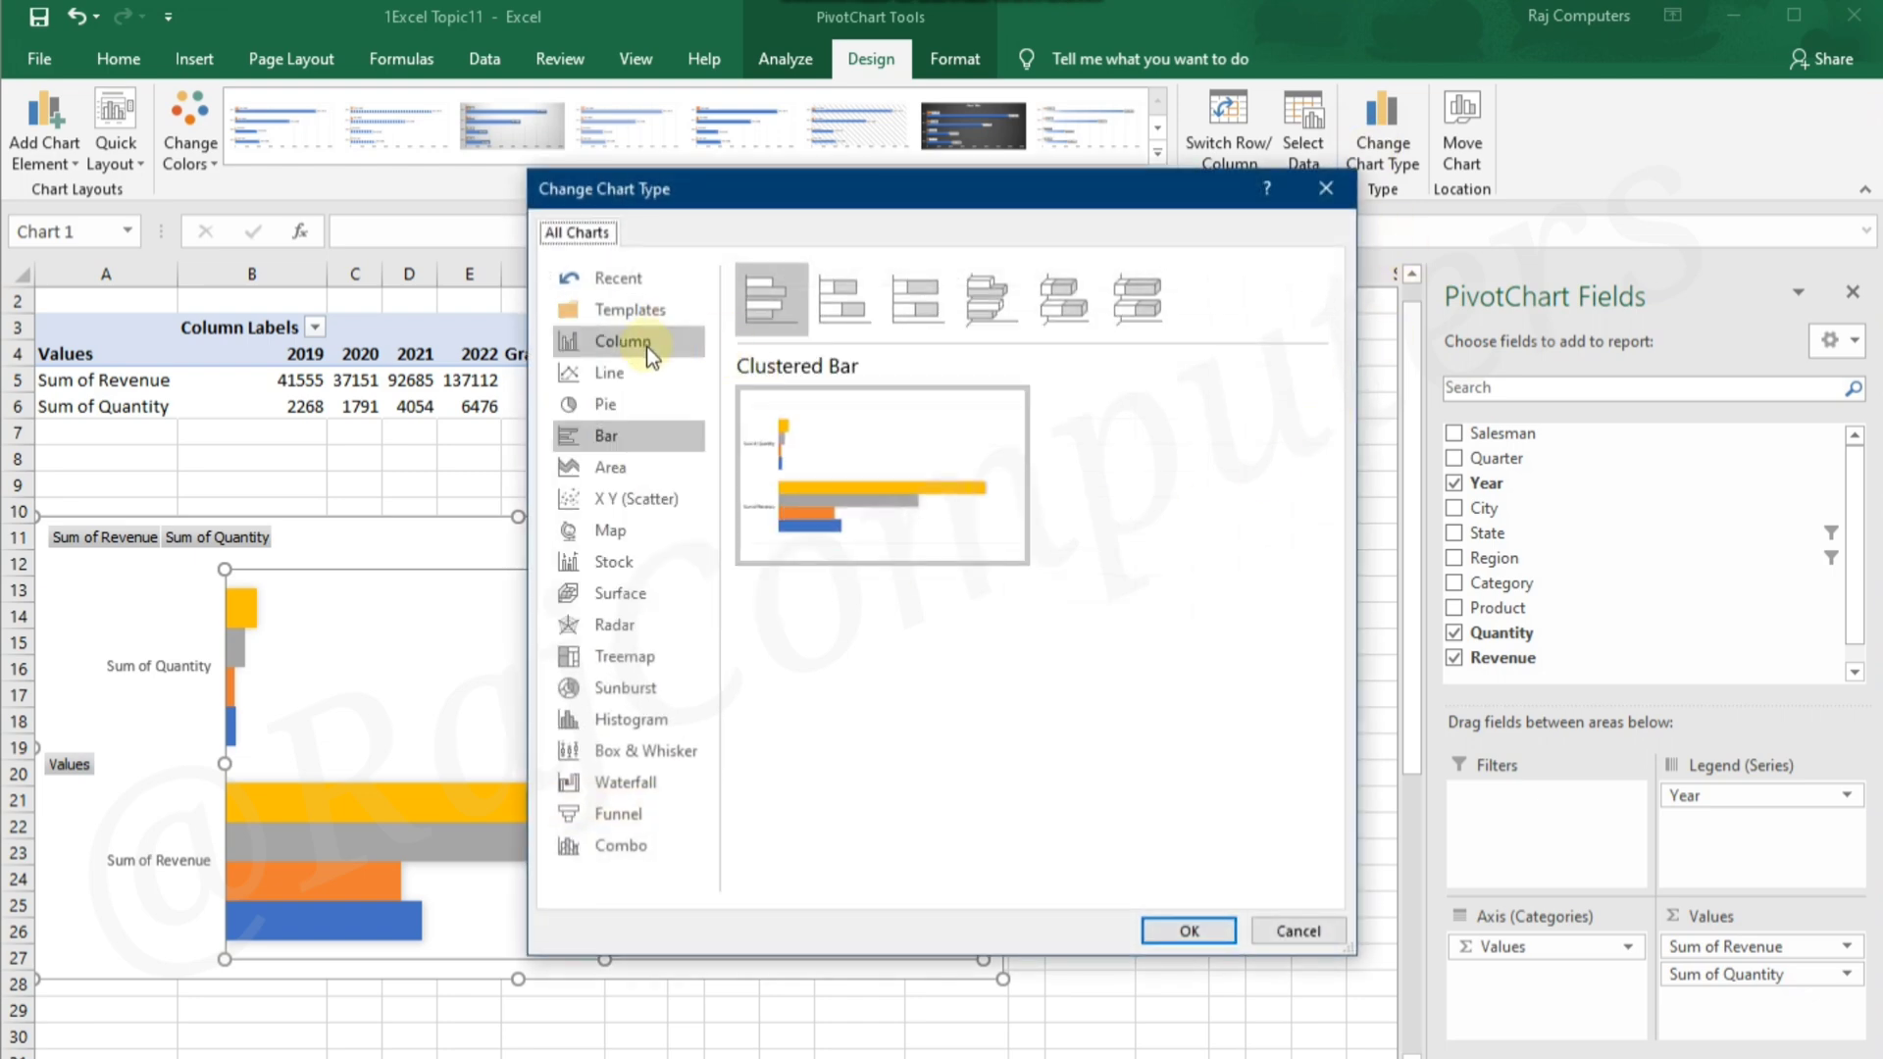
click(652, 343)
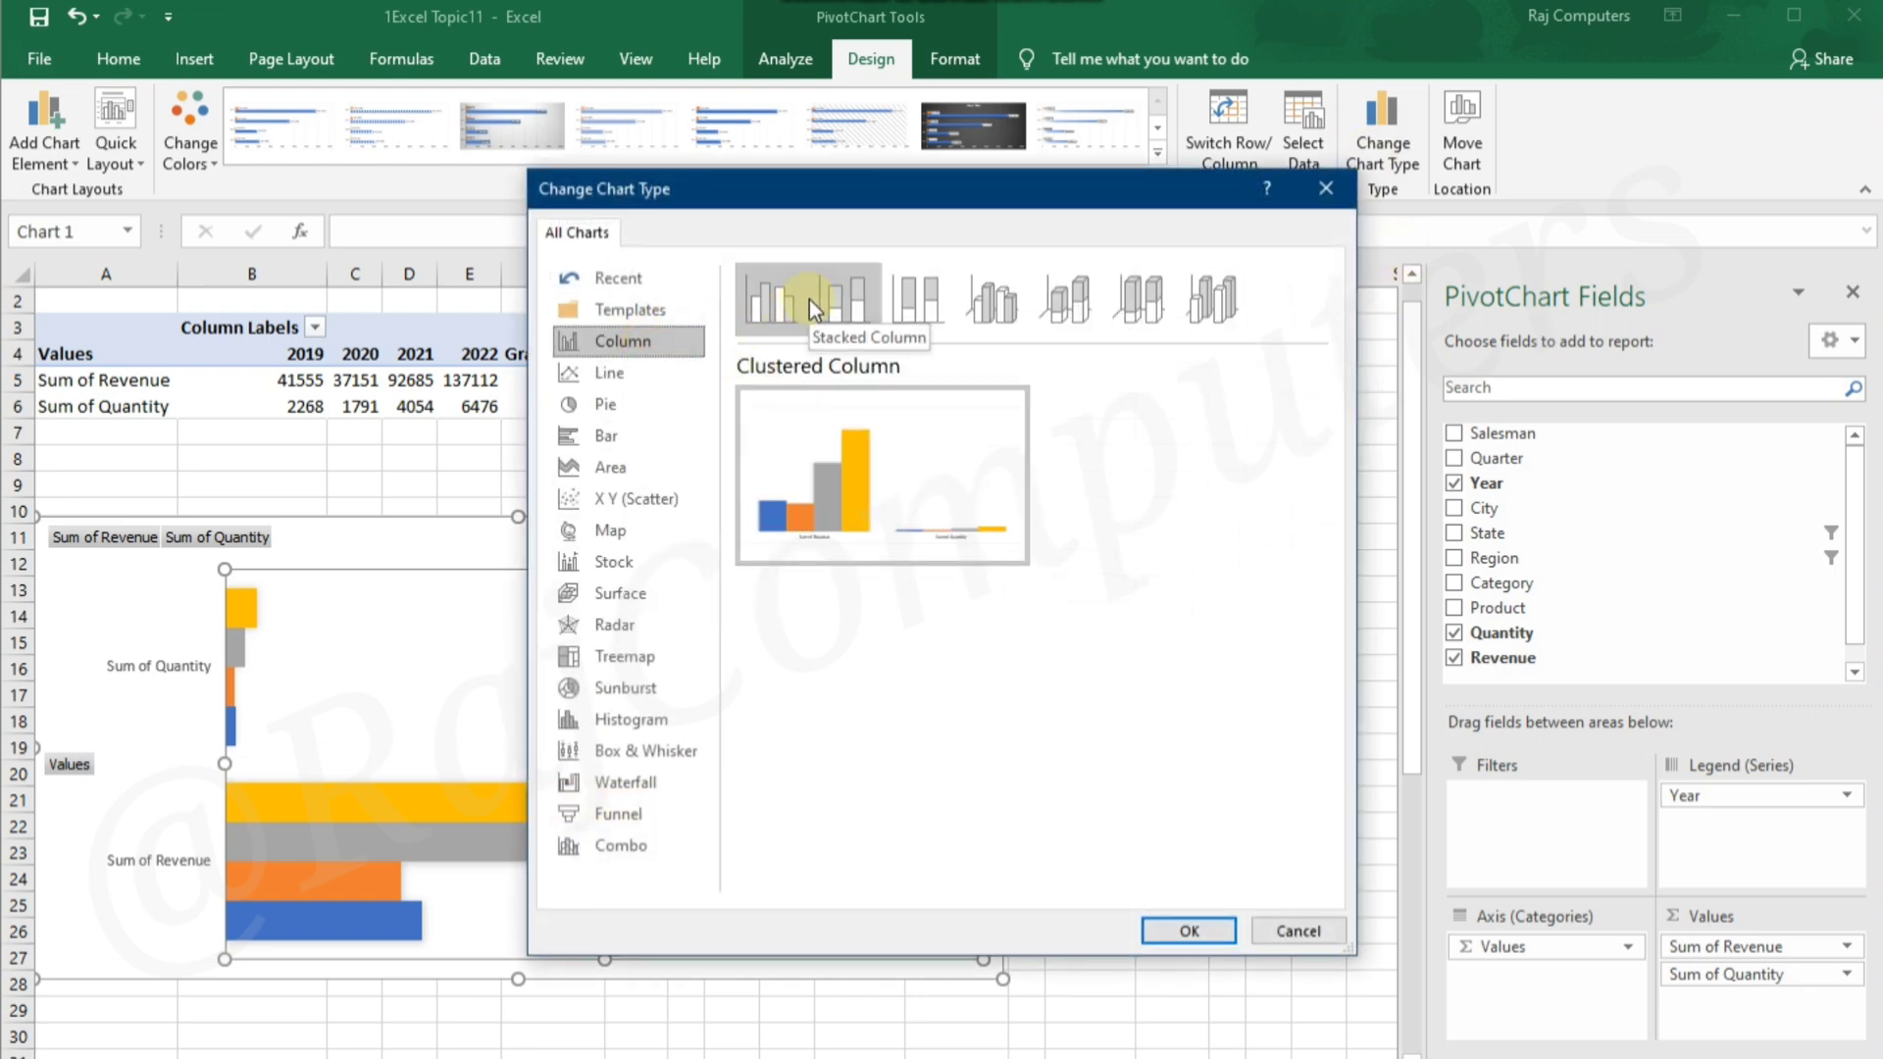
click(991, 302)
click(1198, 928)
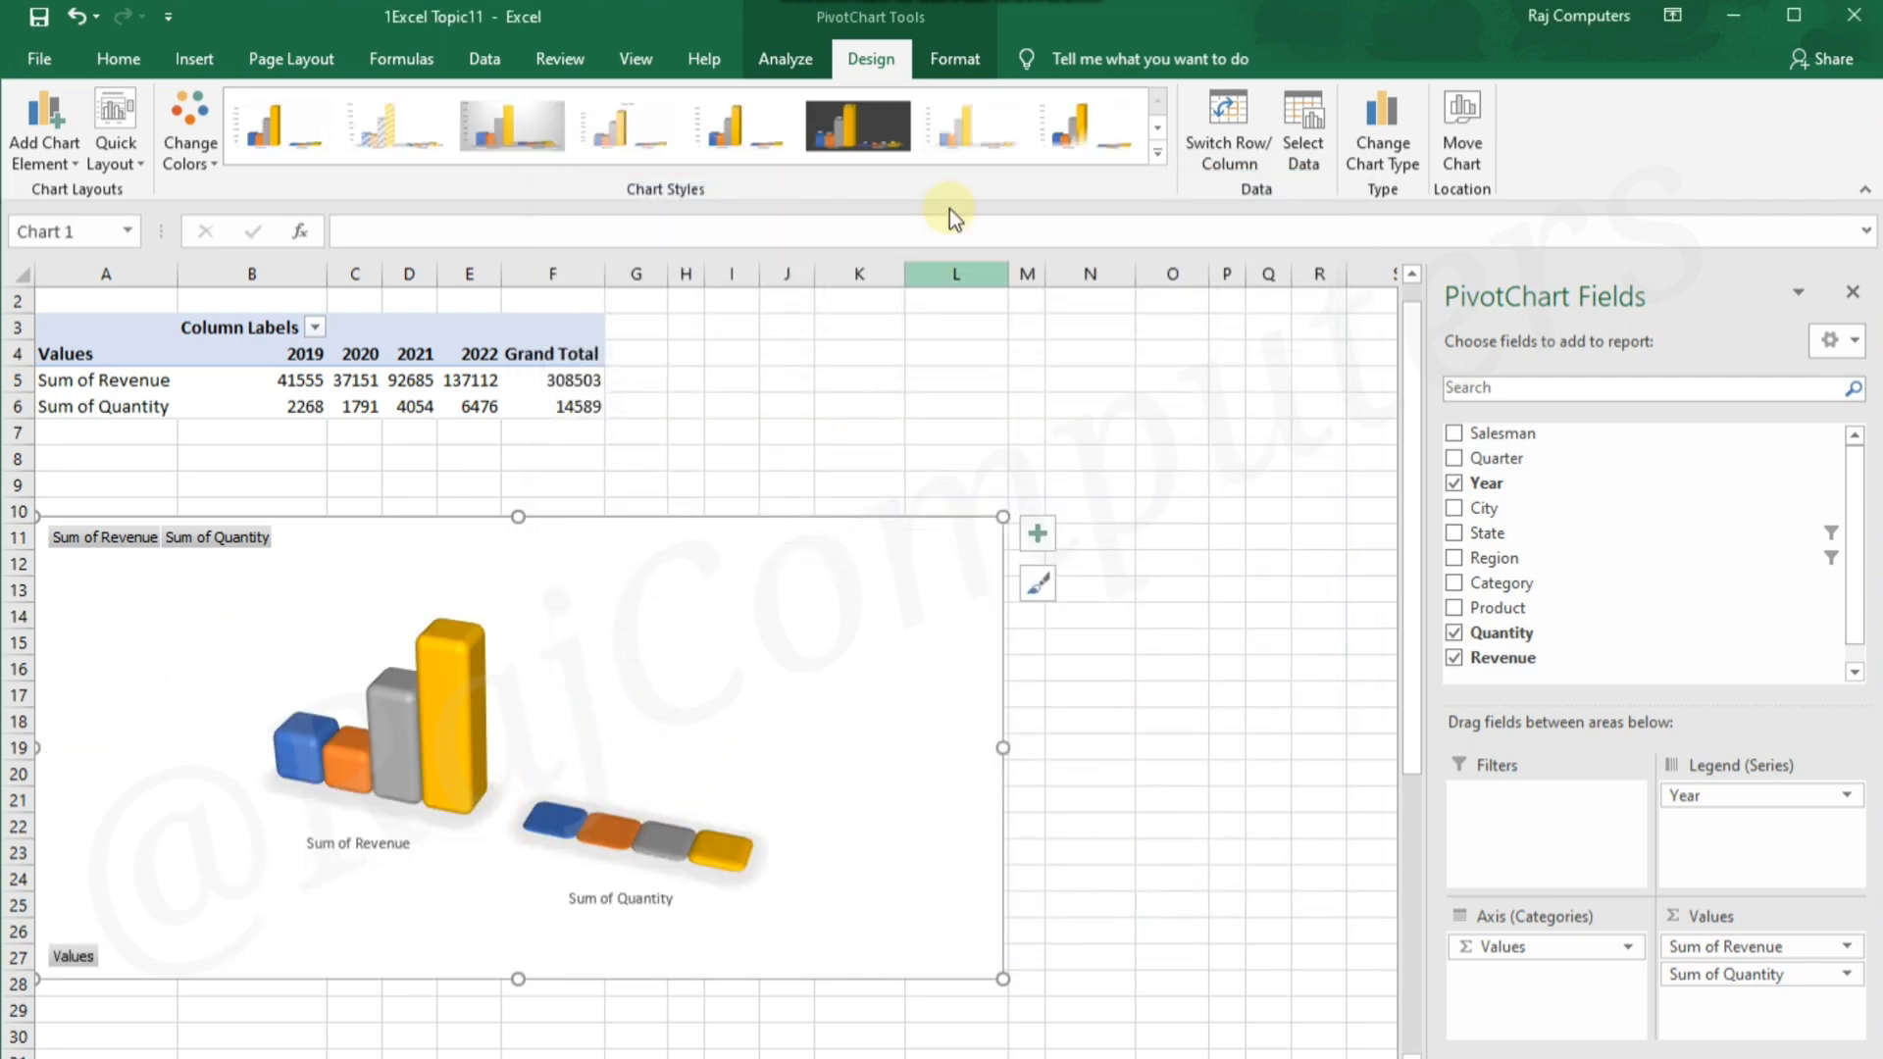
Try several light and grey chart styles, and apply the dark grey style with gridlines and a value axis
click(953, 120)
click(1118, 140)
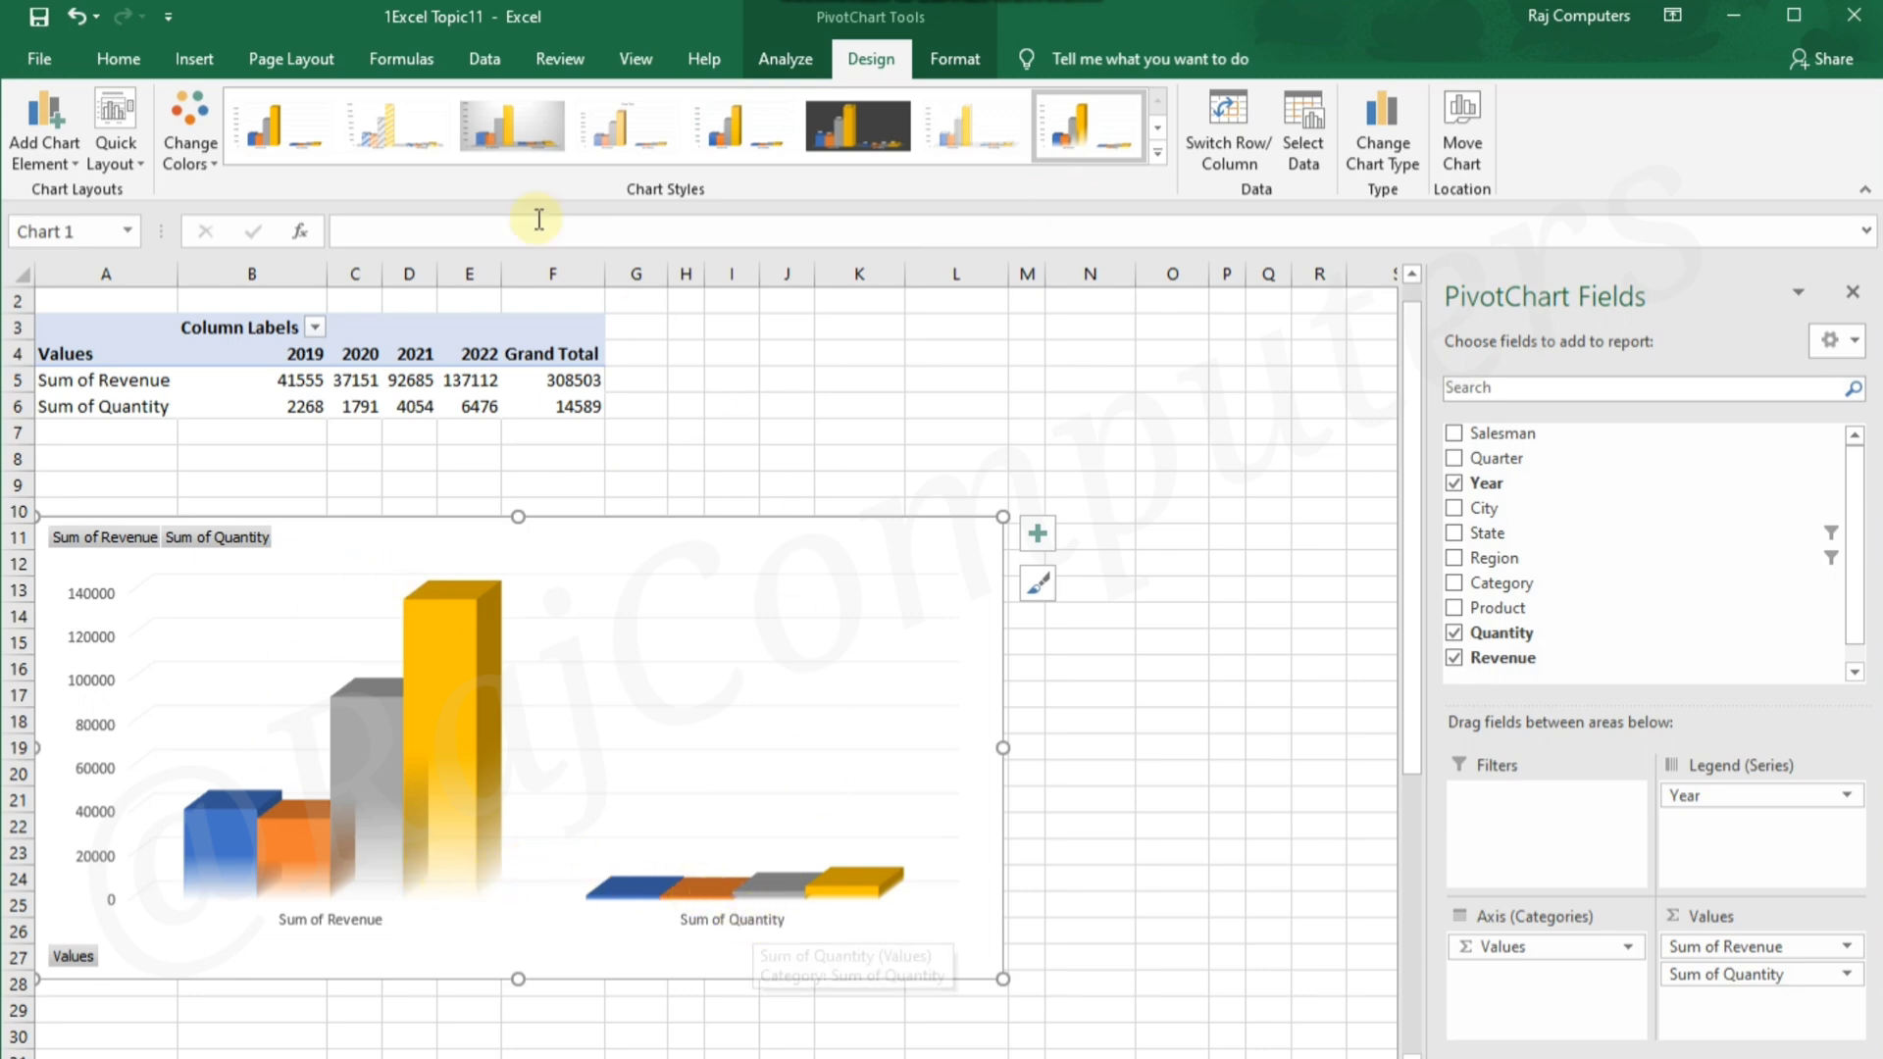
click(506, 129)
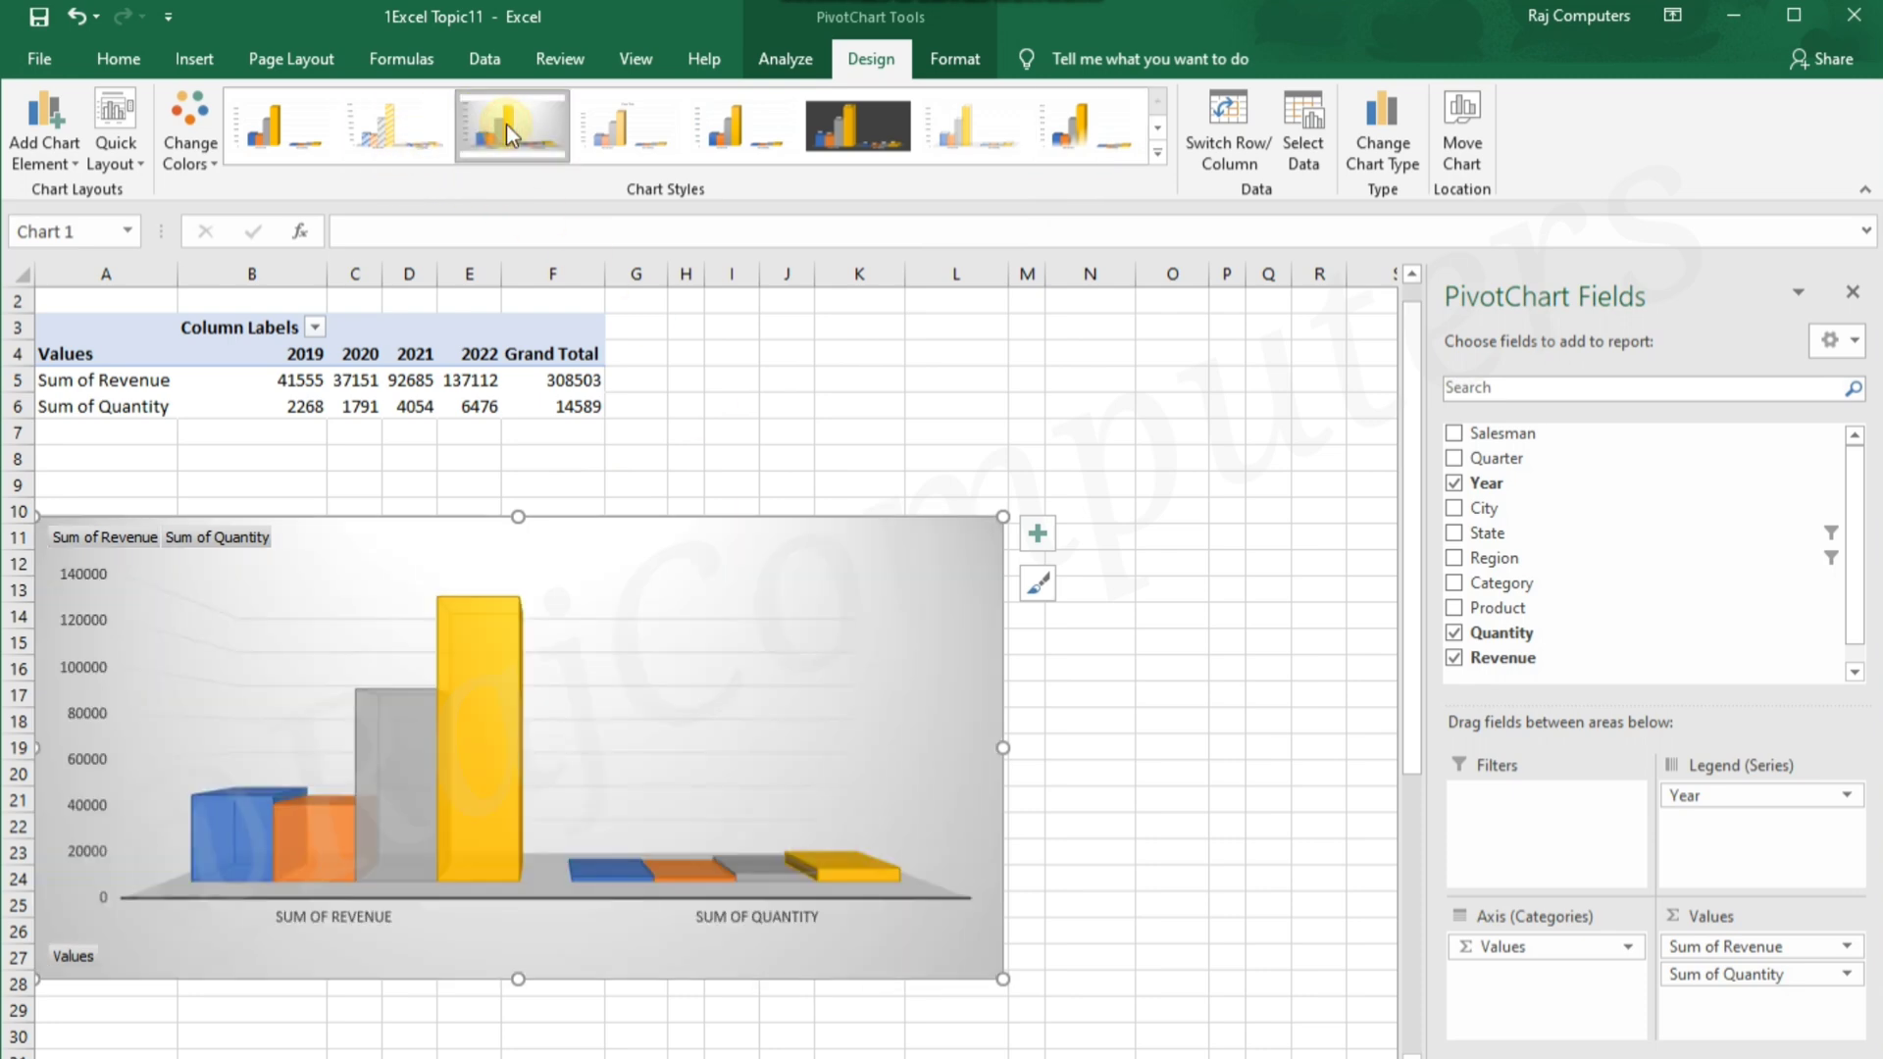
click(1158, 127)
click(281, 128)
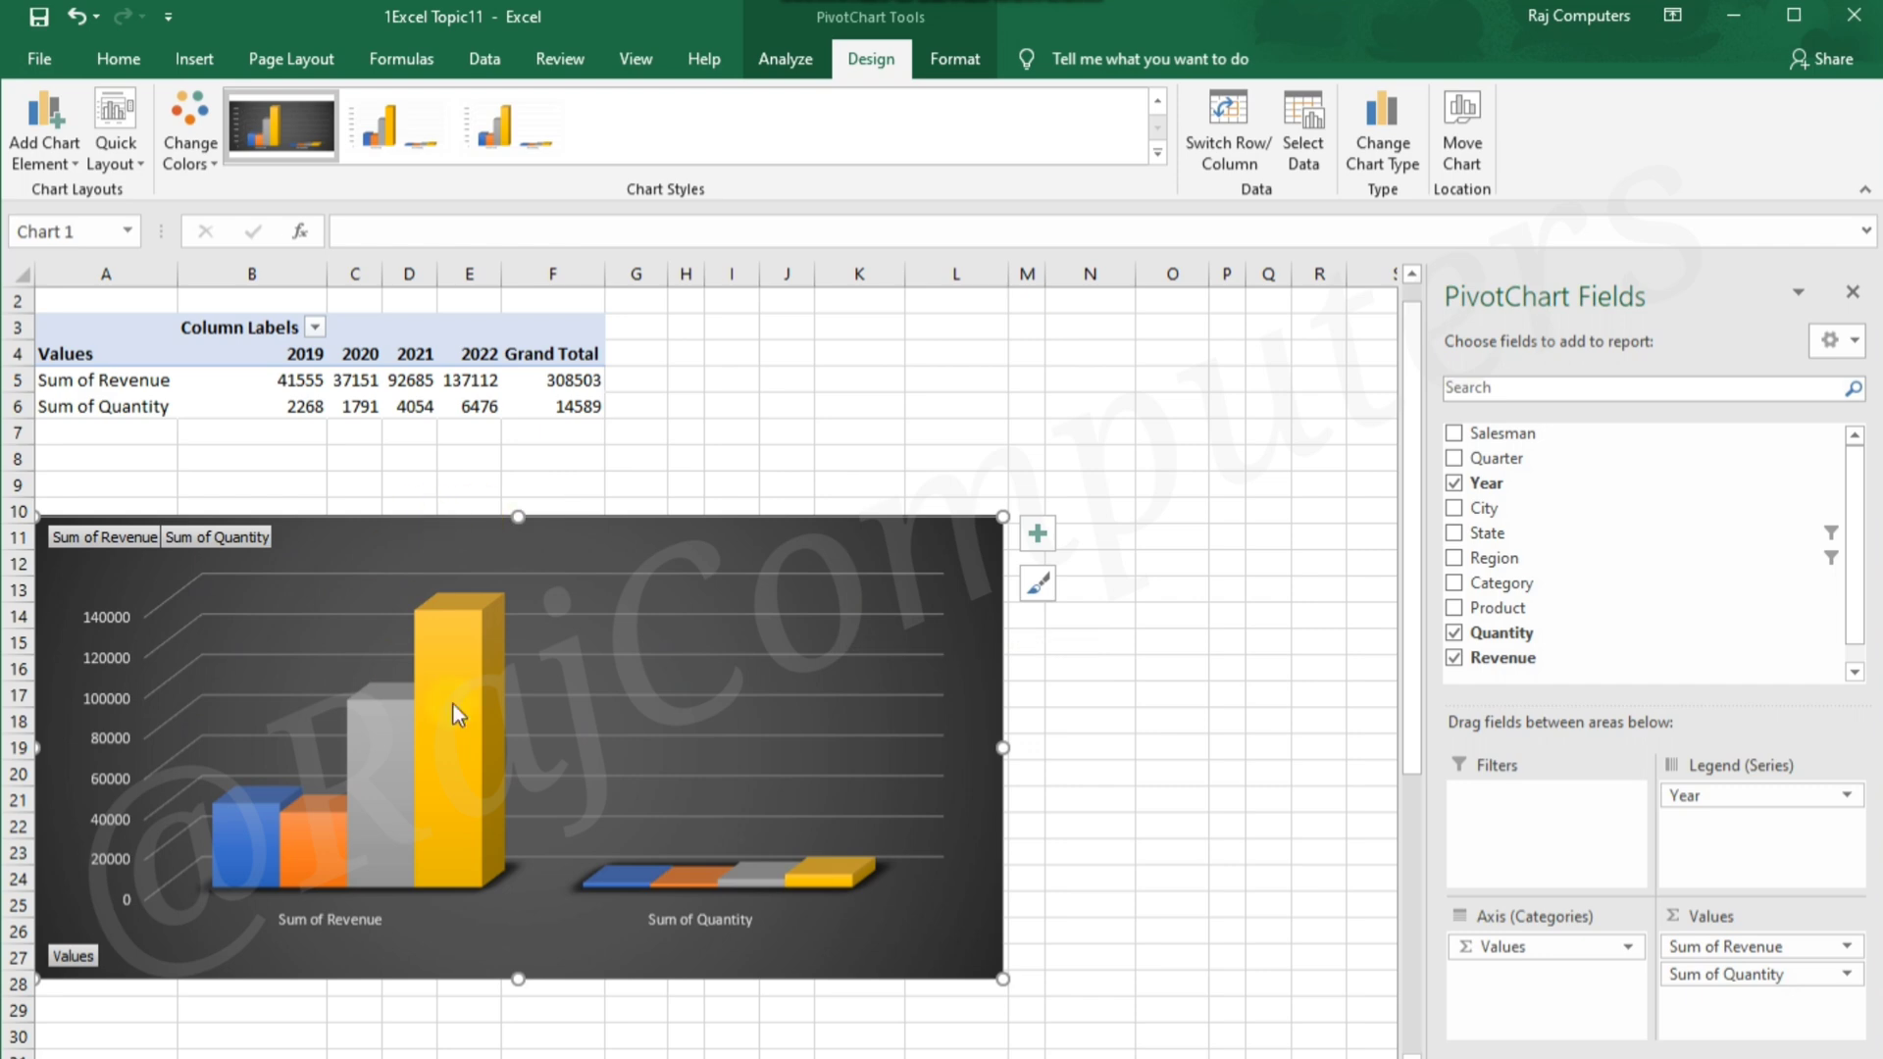
Add axis titles and a chart title to the 3-D column chart
click(1035, 536)
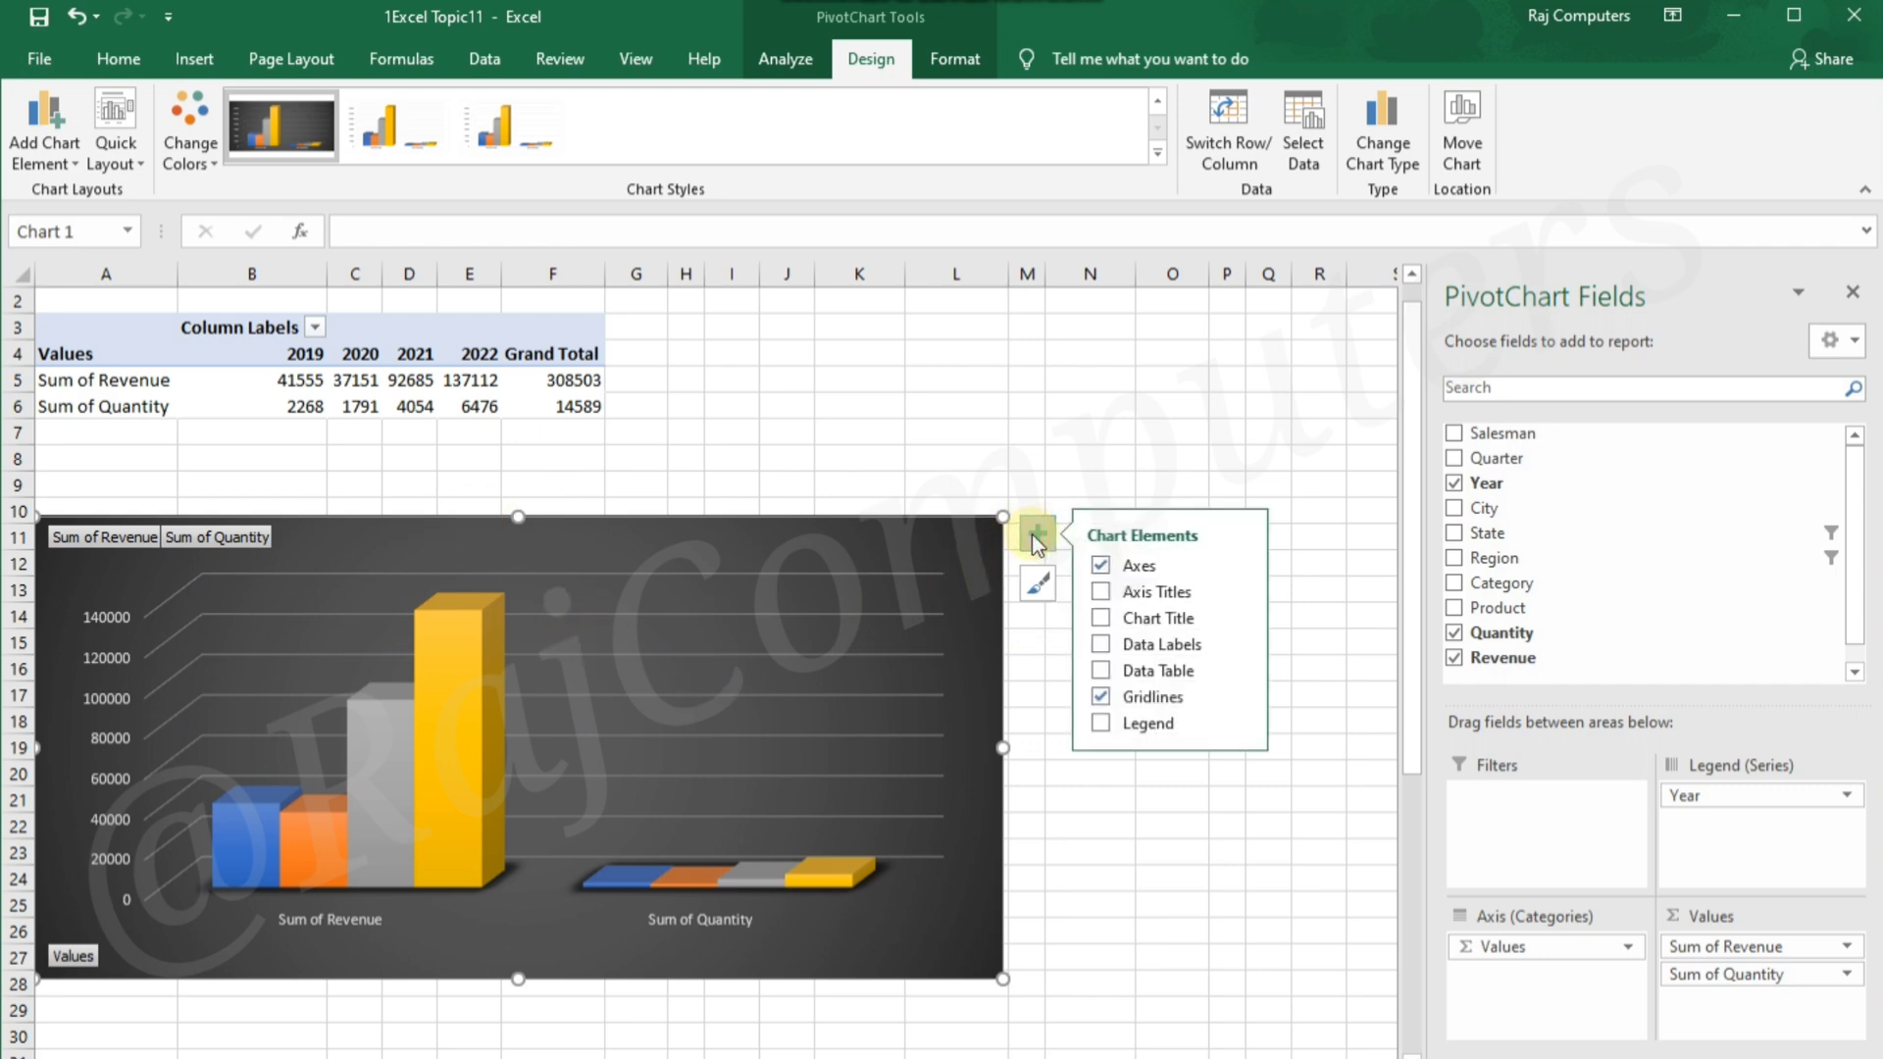
click(1100, 592)
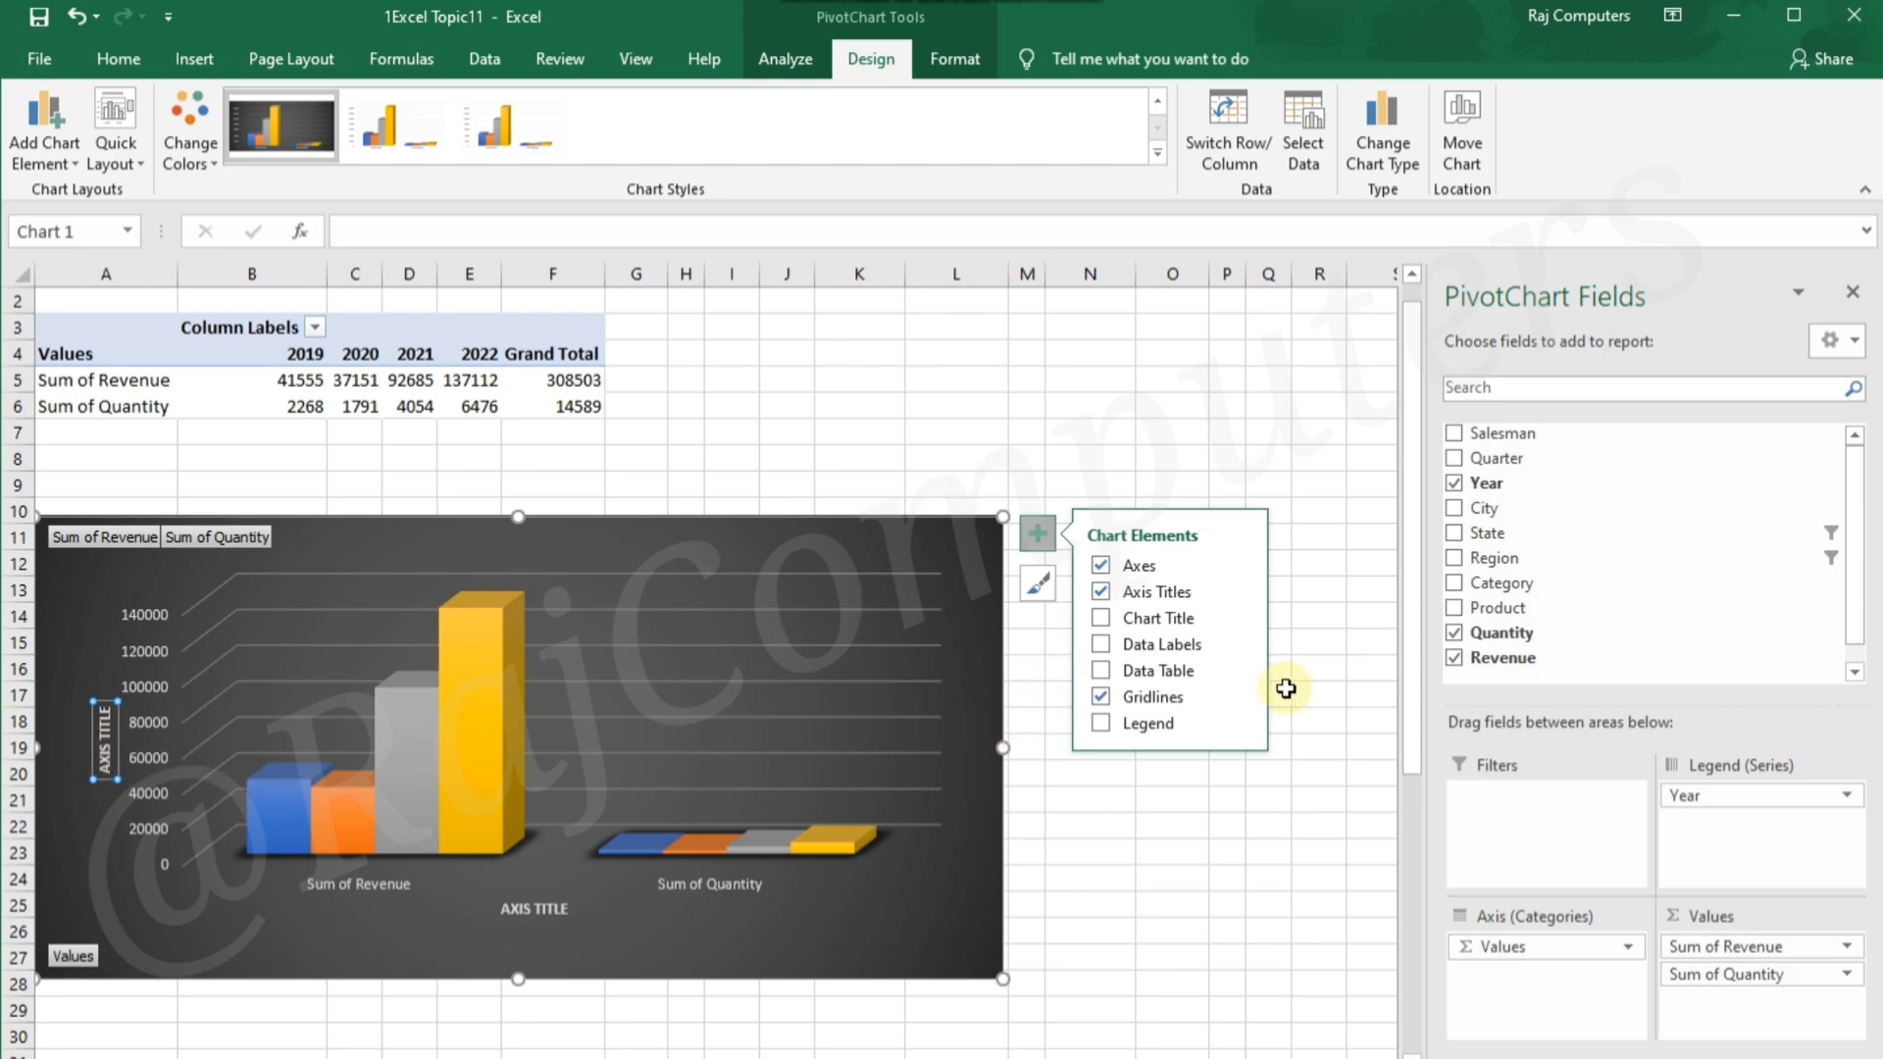
click(1100, 619)
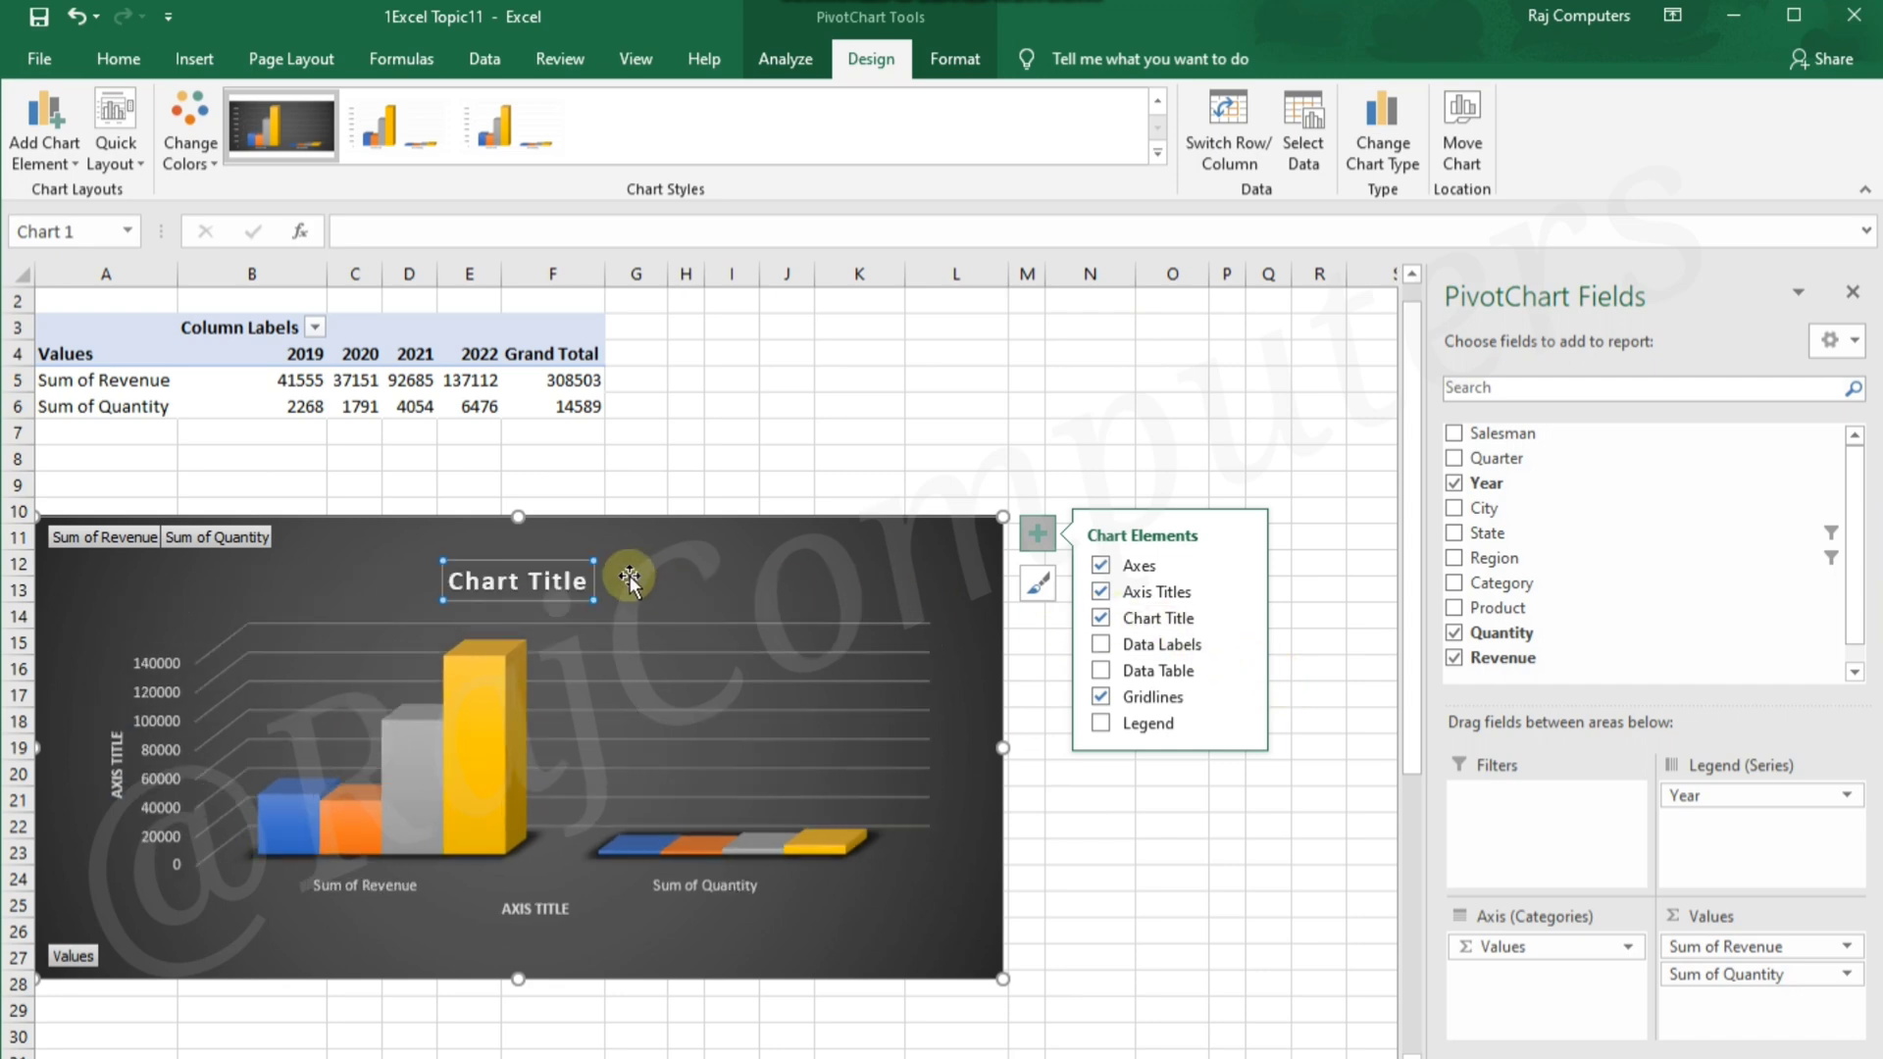
Replace the chart title's placeholder text with "Quantity& Revenue"
click(582, 579)
key(BackSpace)
key(BackSpace)
key(BackSpace)
key(BackSpace)
key(BackSpace)
key(BackSpace)
key(BackSpace)
key(BackSpace)
key(BackSpace)
key(BackSpace)
key(BackSpace)
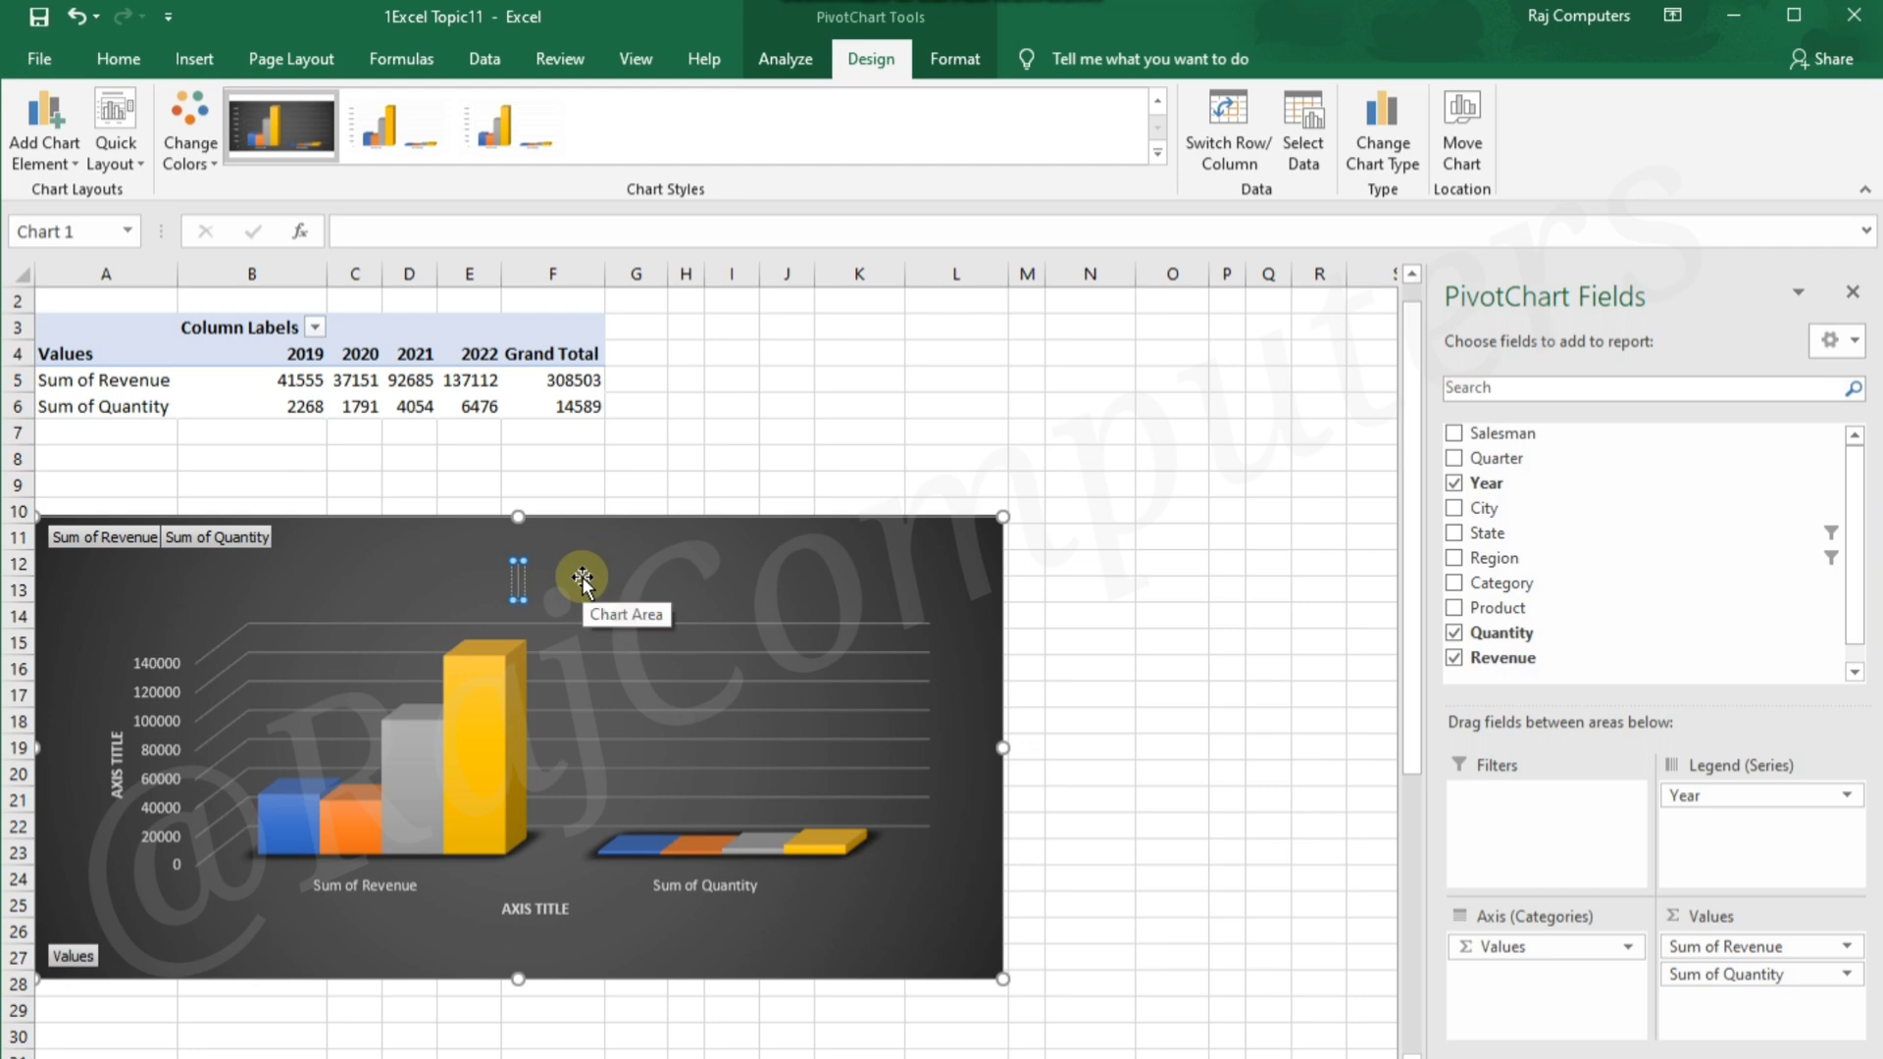
text(Quantity)
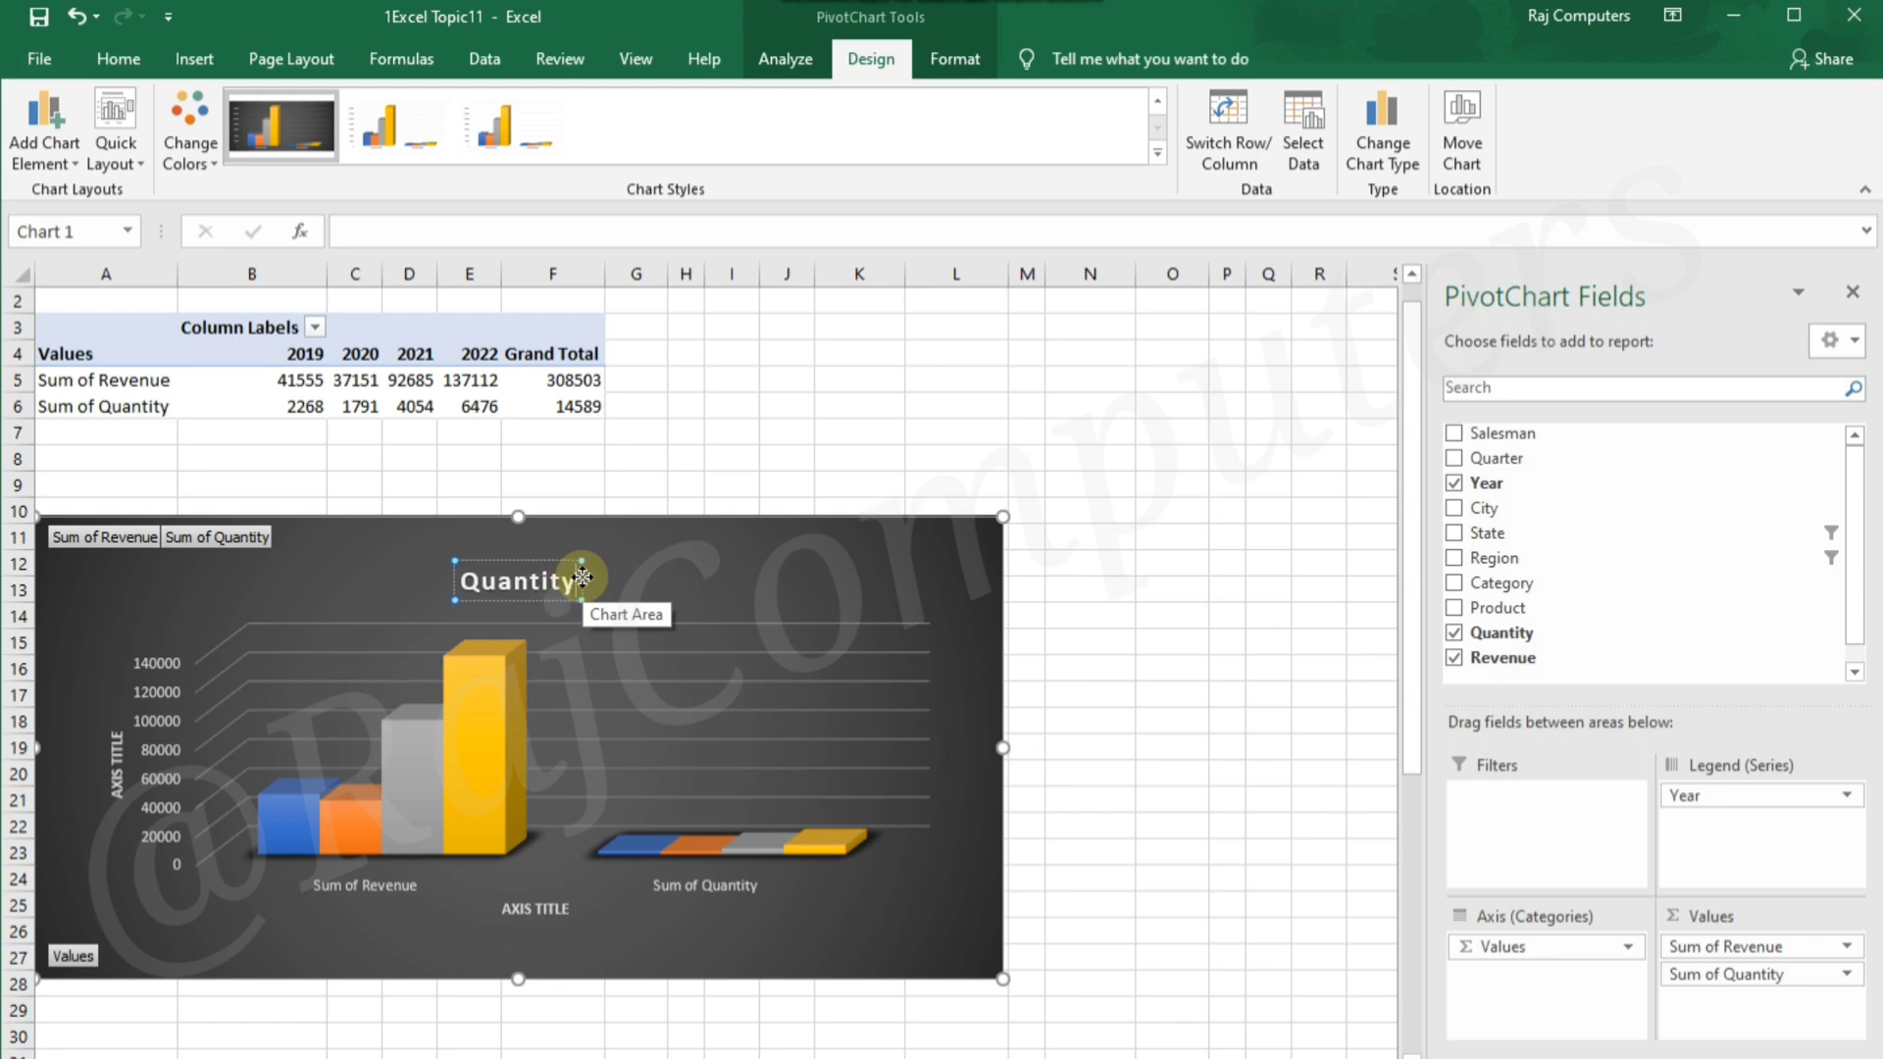
text(&)
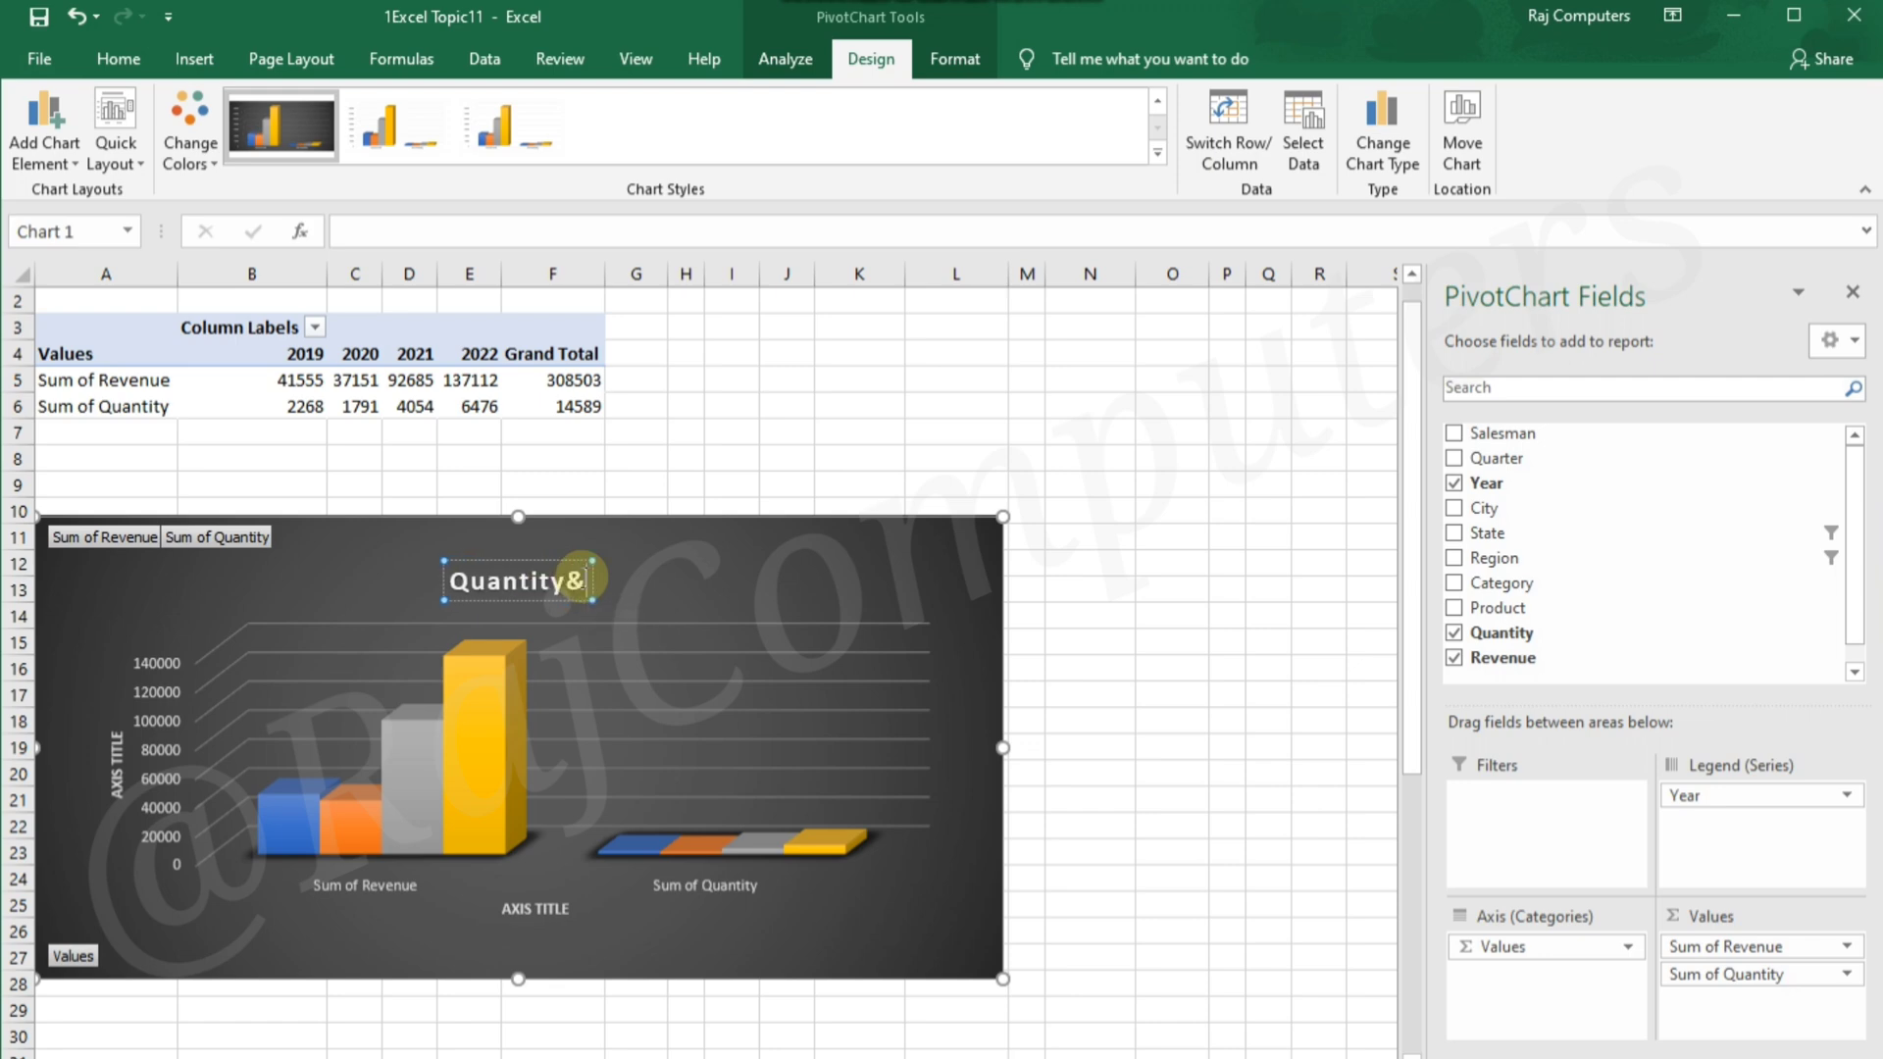
text( Re)
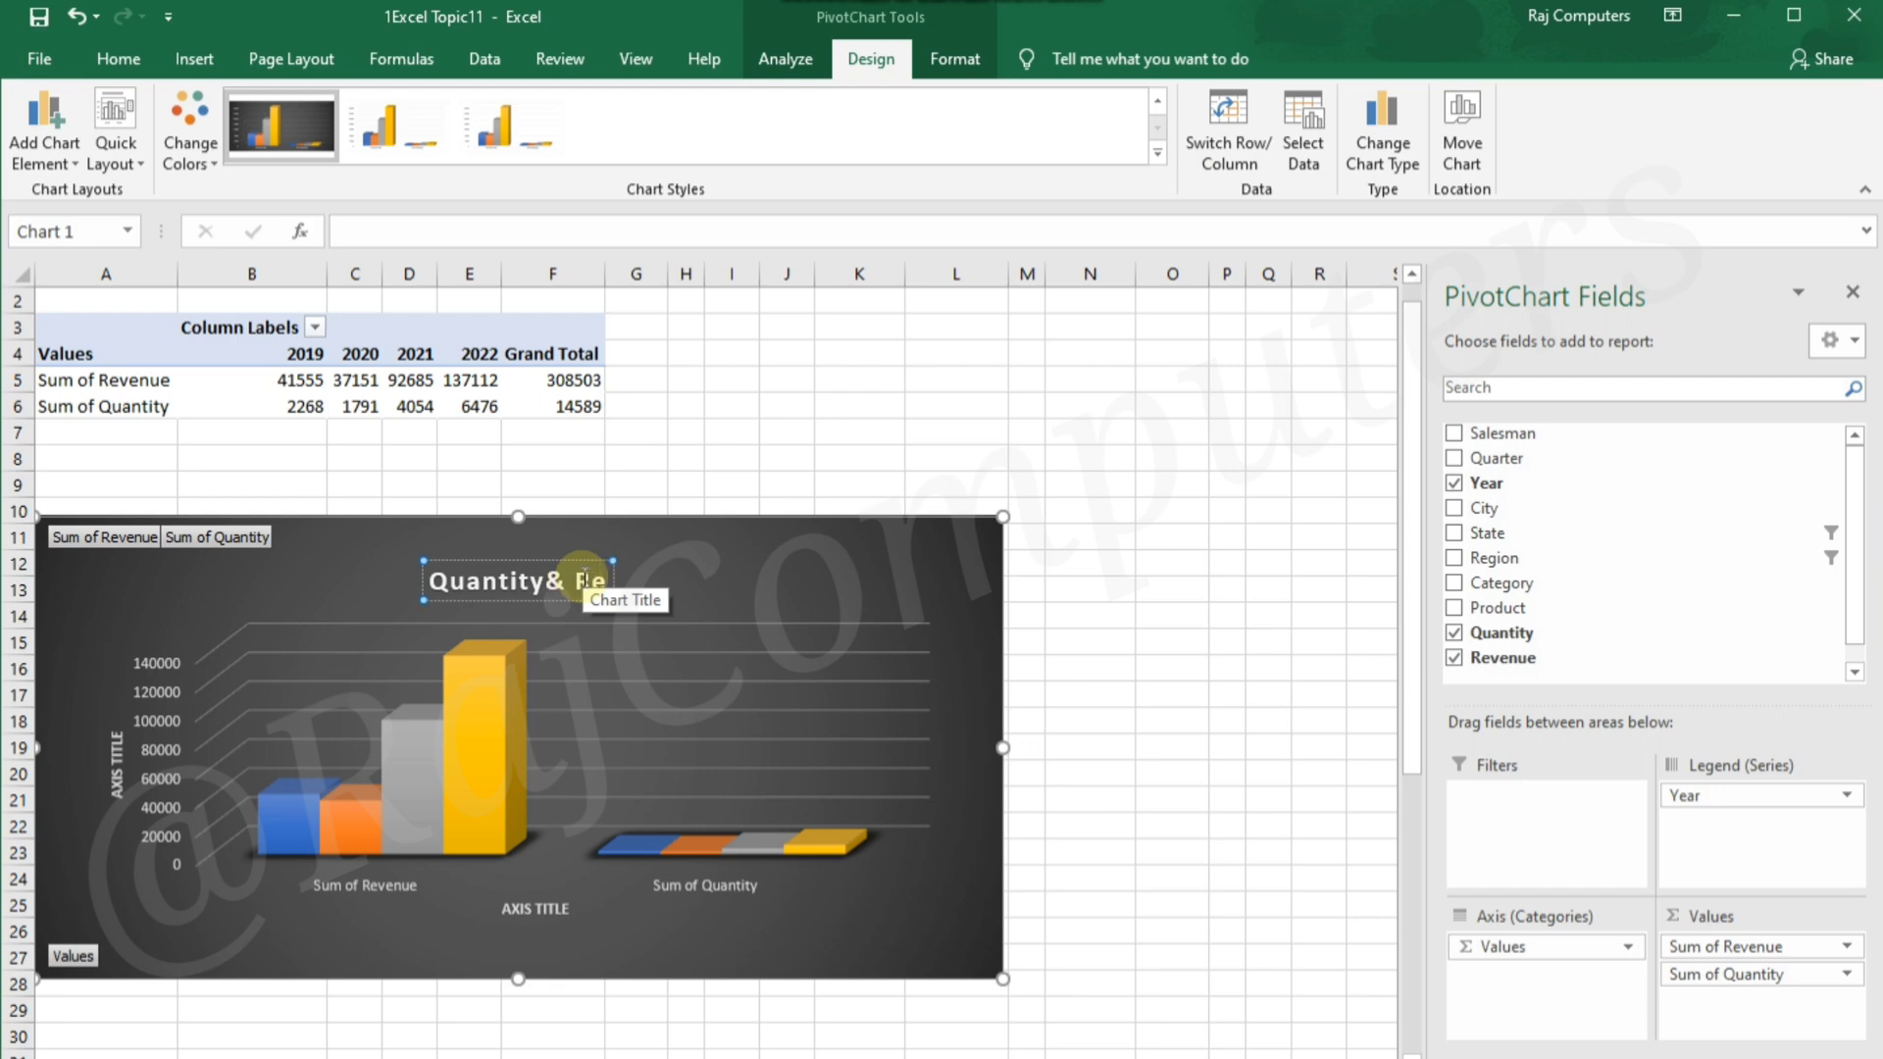
text(venue)
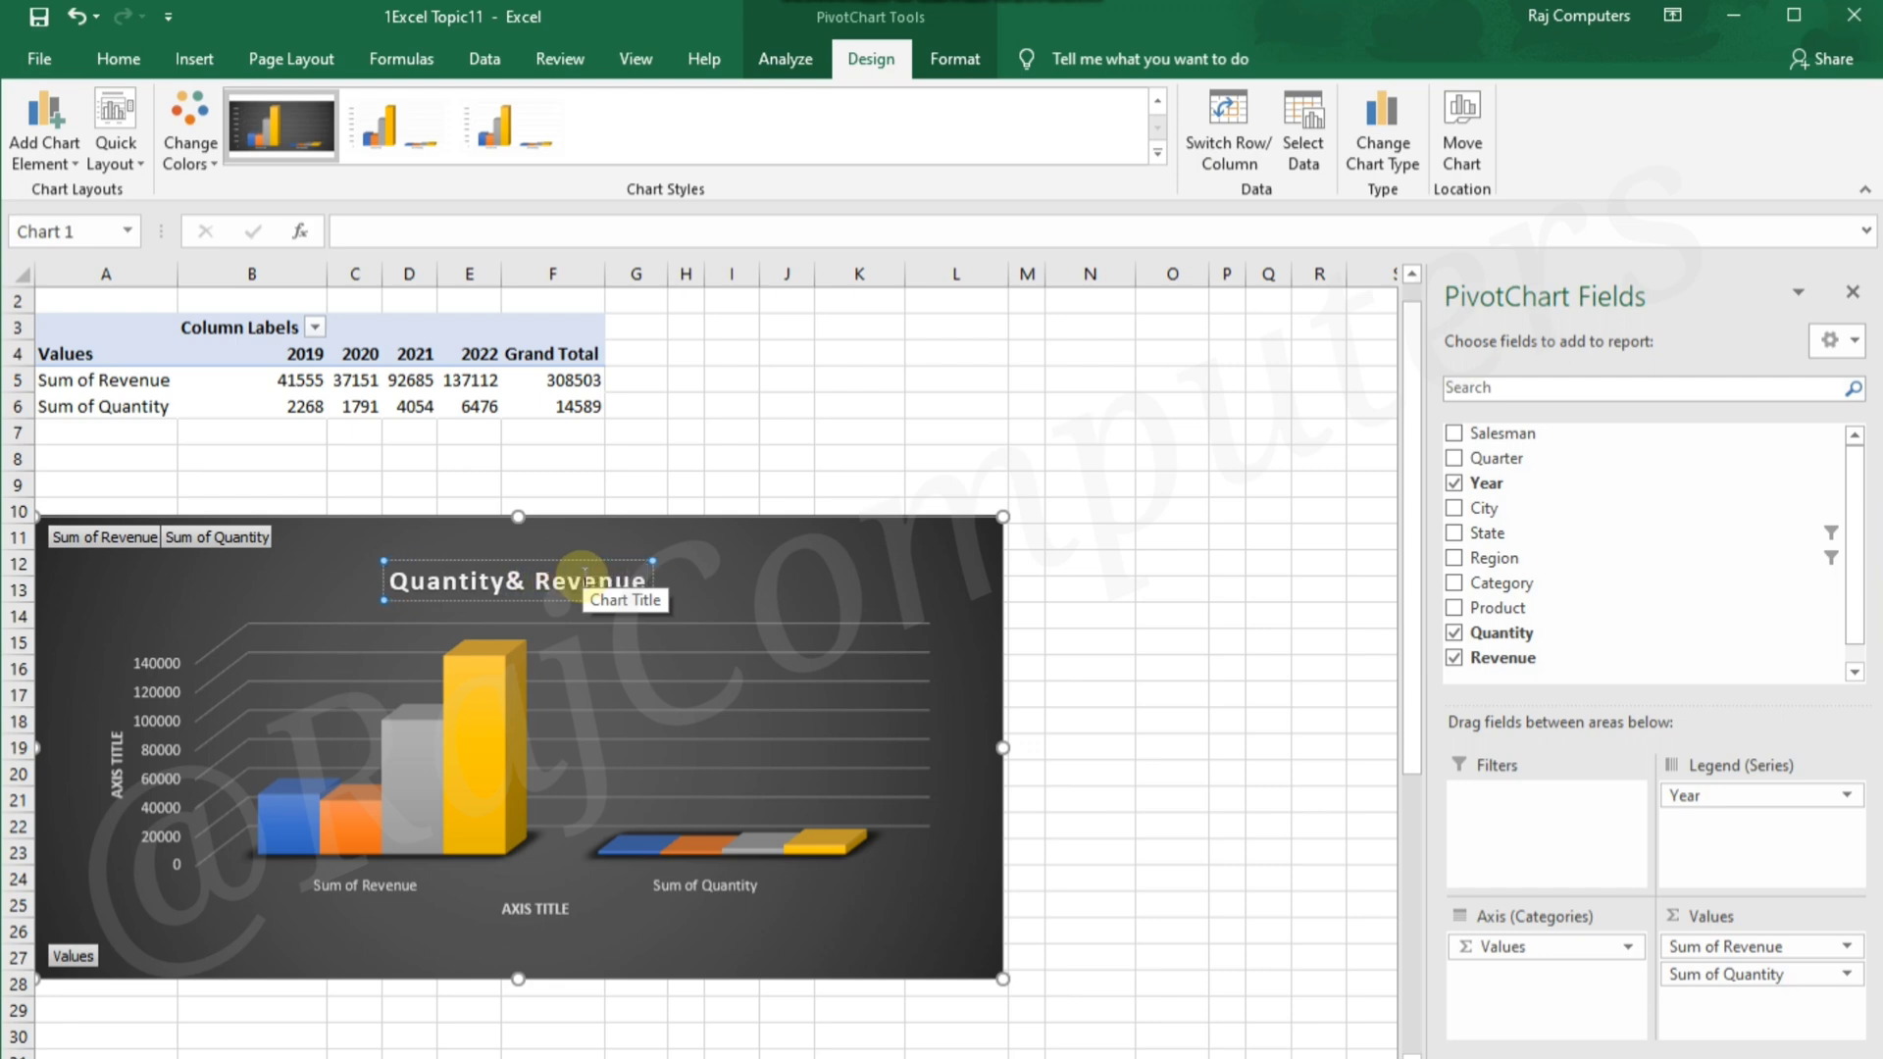
click(1145, 512)
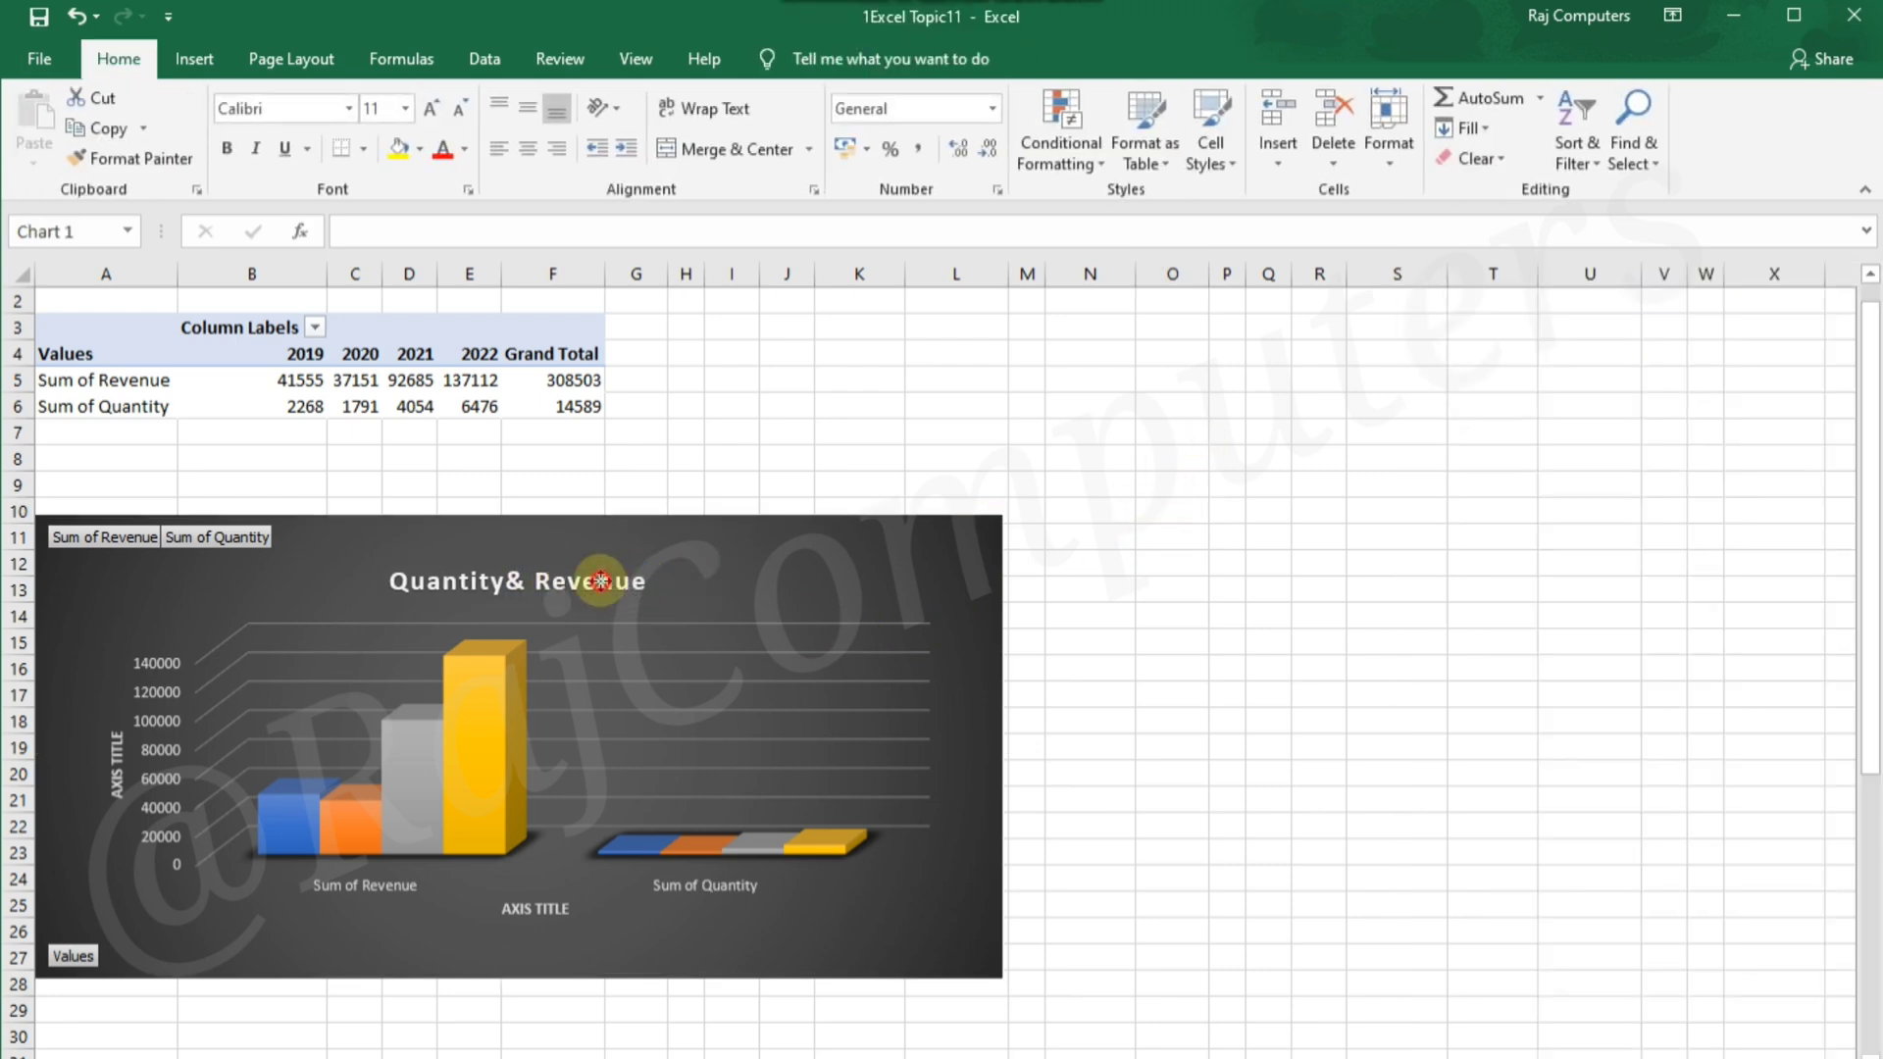
Move the "Quantity& Revenue" title slightly higher in the chart area
click(600, 581)
drag(615, 562, 620, 539)
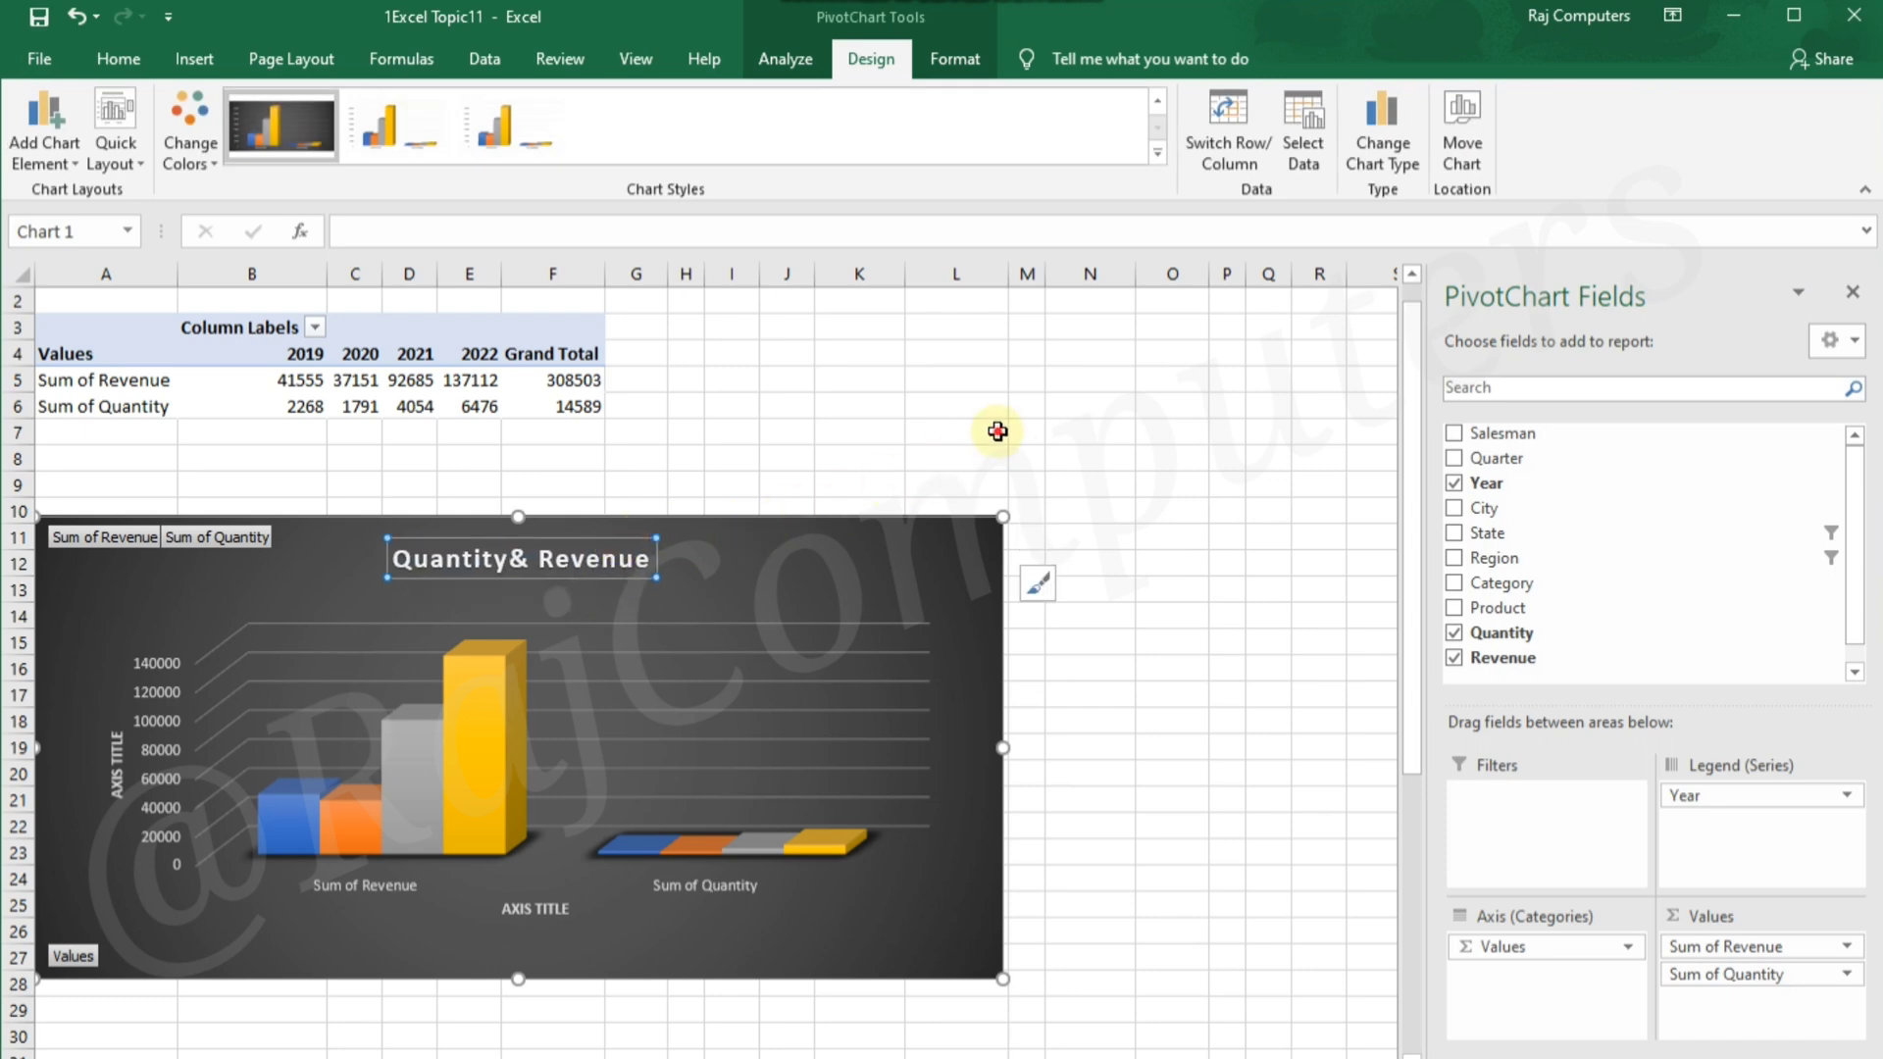
click(996, 432)
click(881, 566)
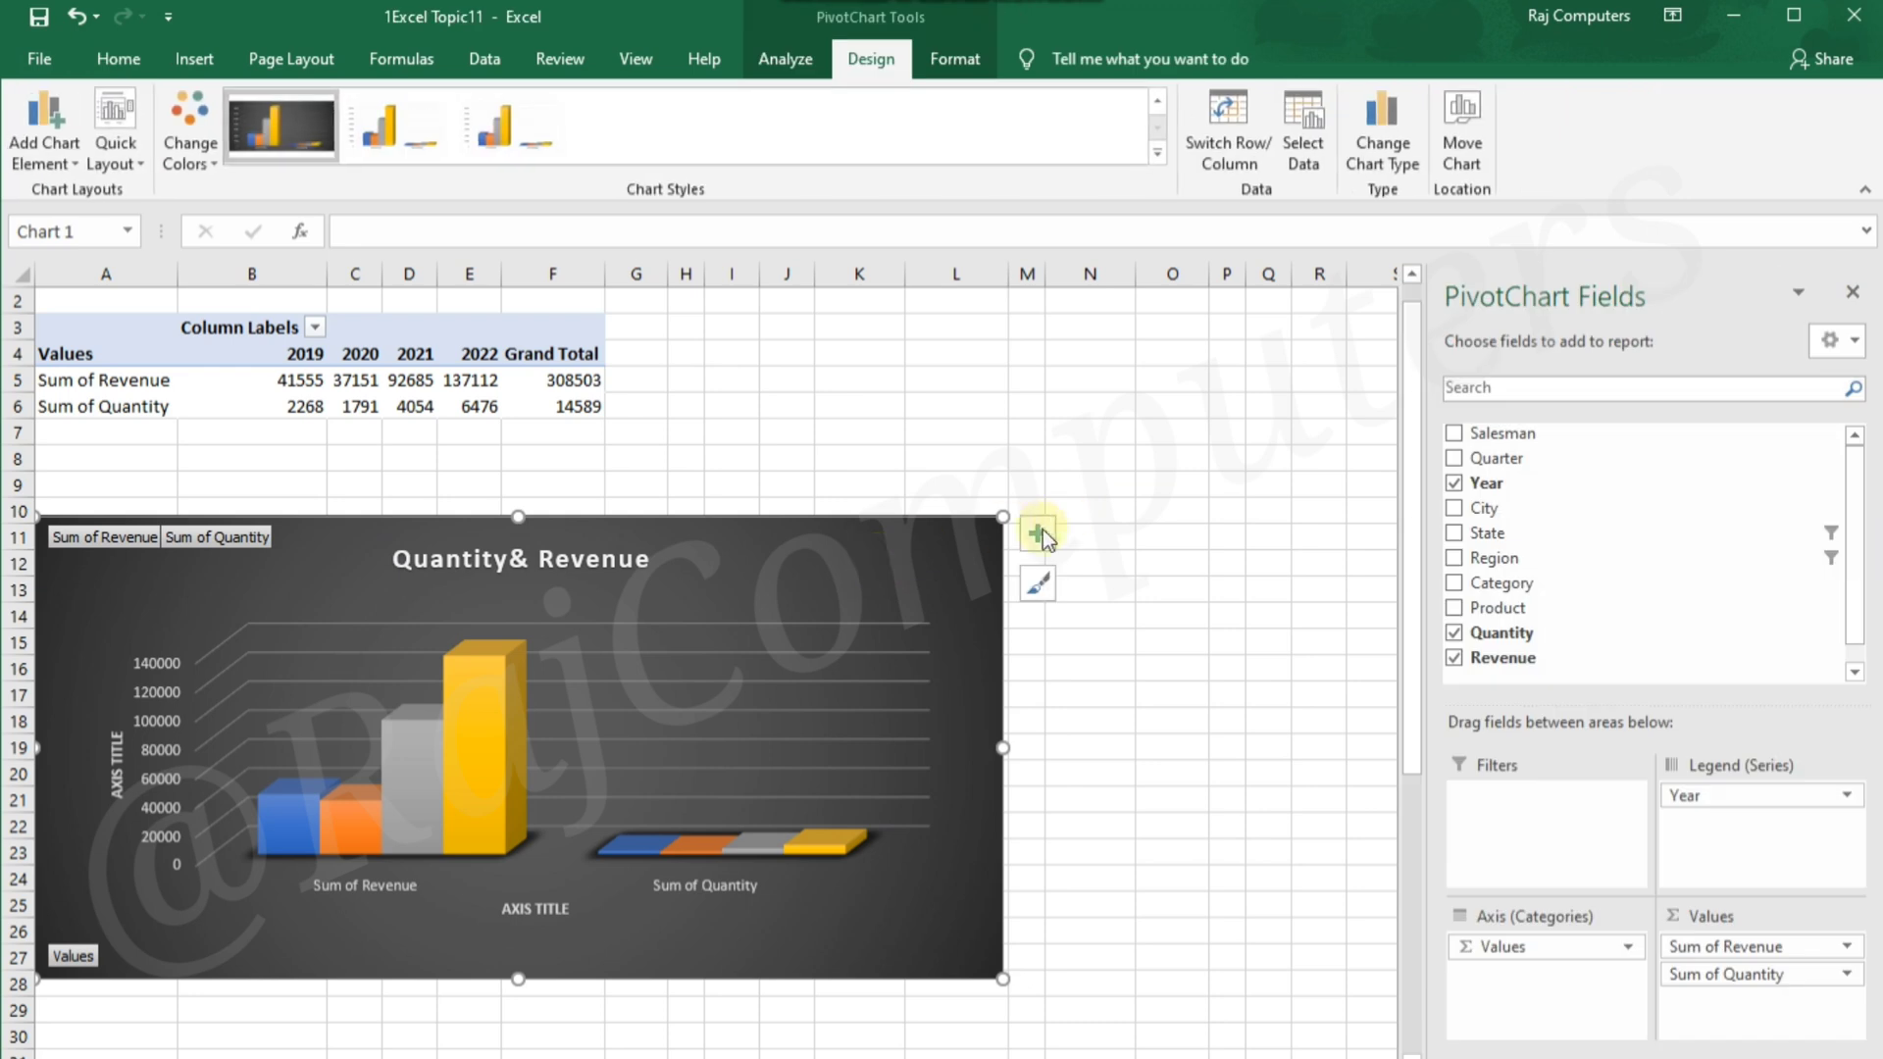
Add data labels and a data table to the chart, and switch the gridlines off and back on
click(1035, 534)
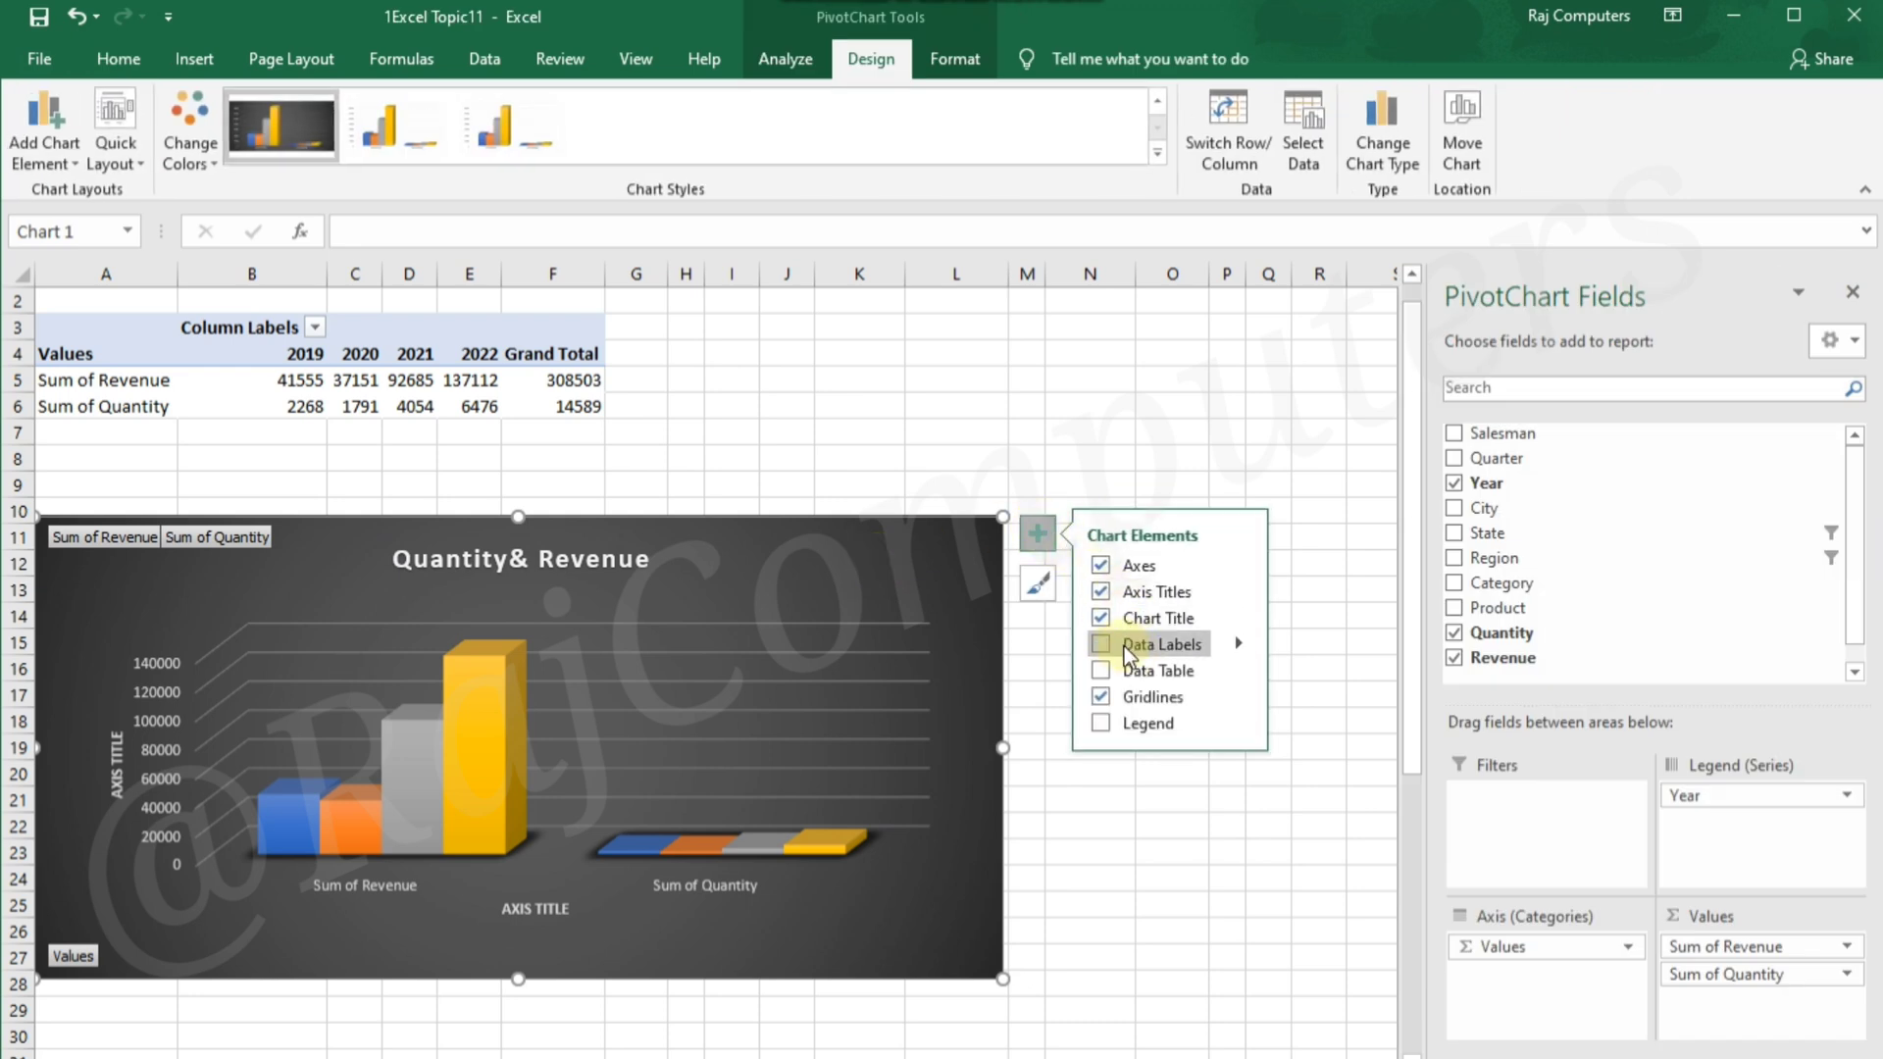
click(1101, 644)
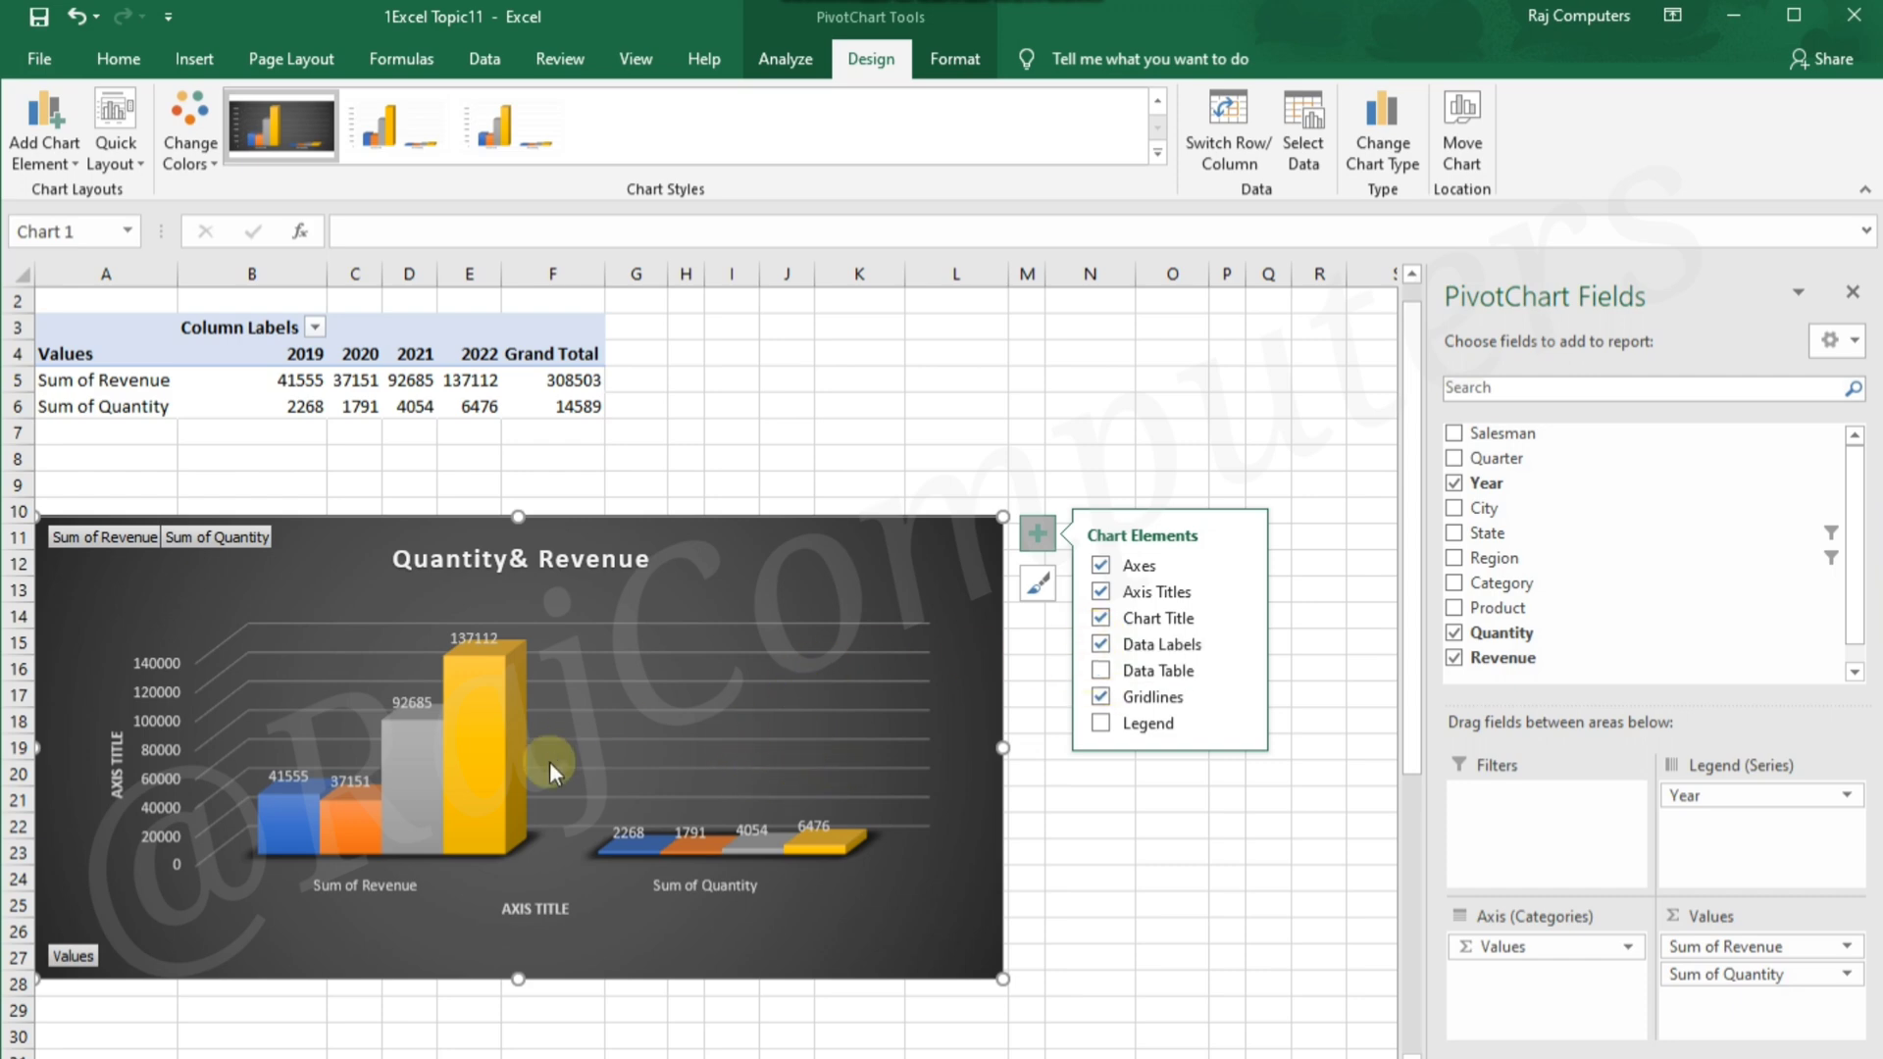
click(1096, 670)
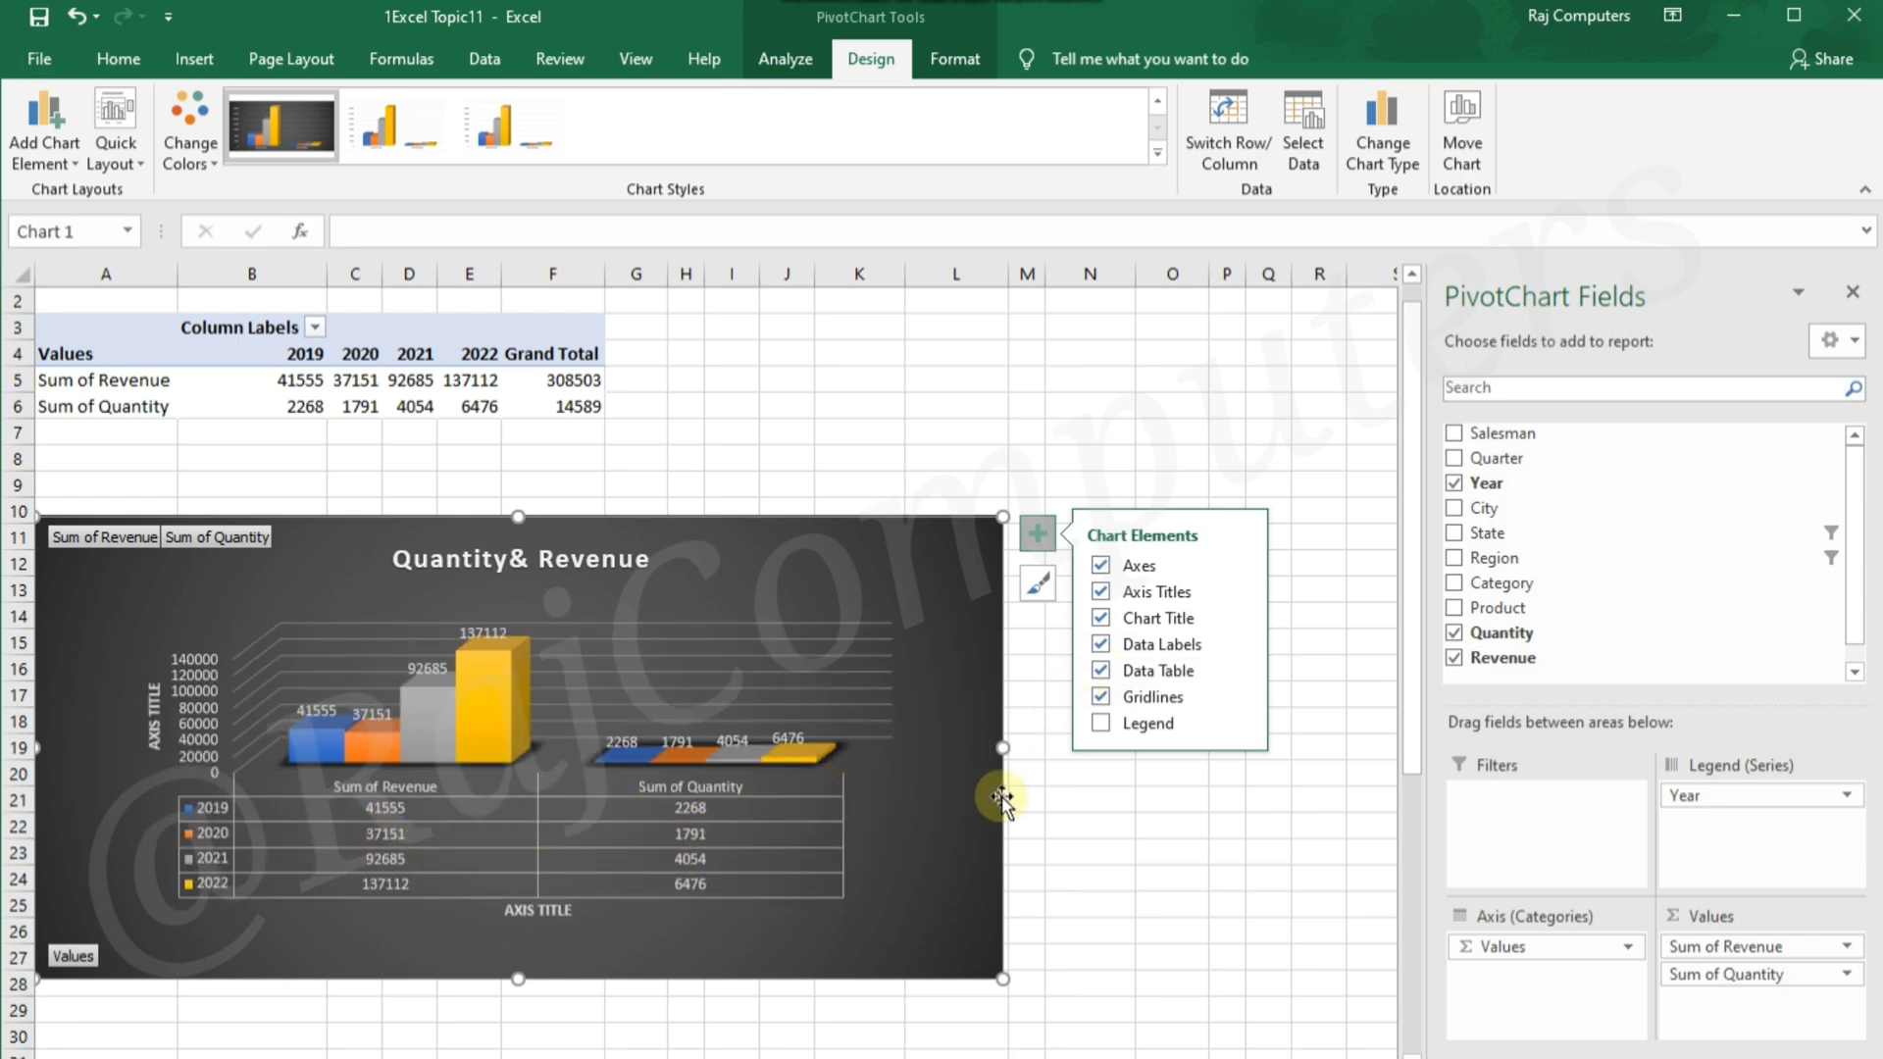
click(1100, 697)
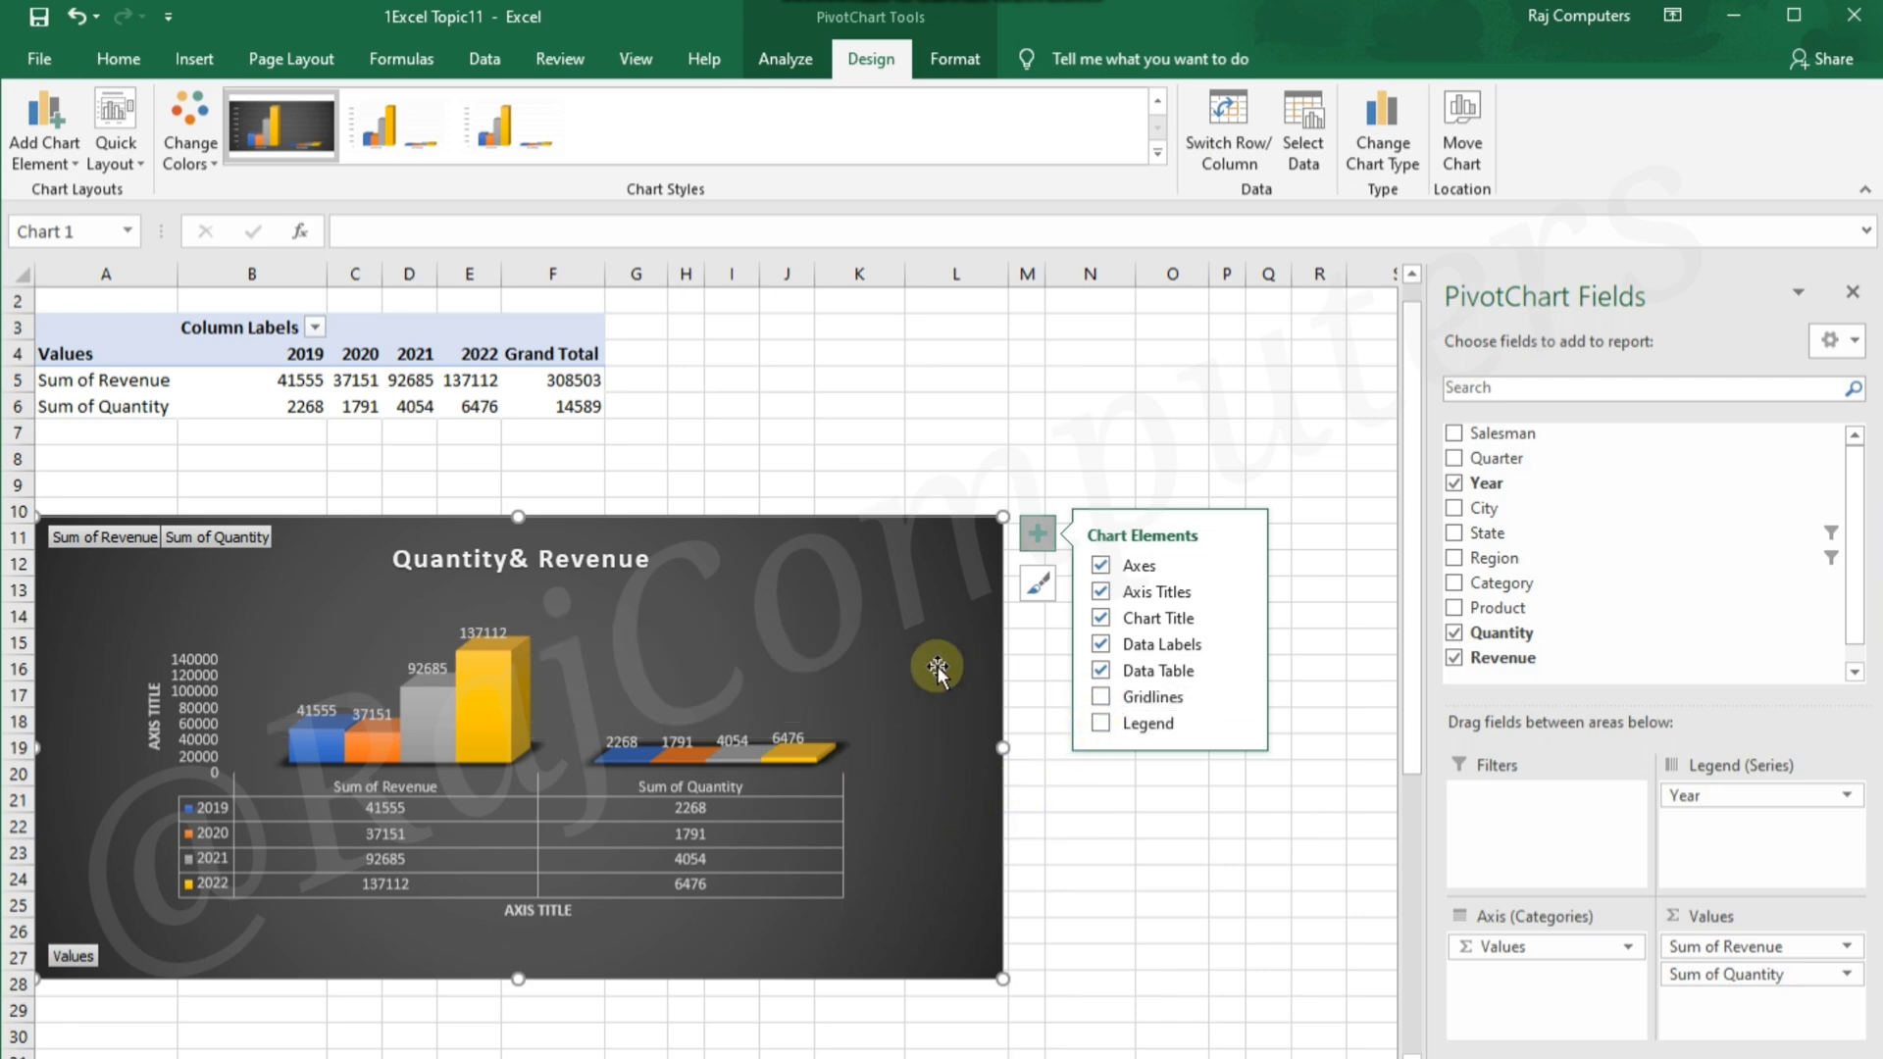
click(1096, 695)
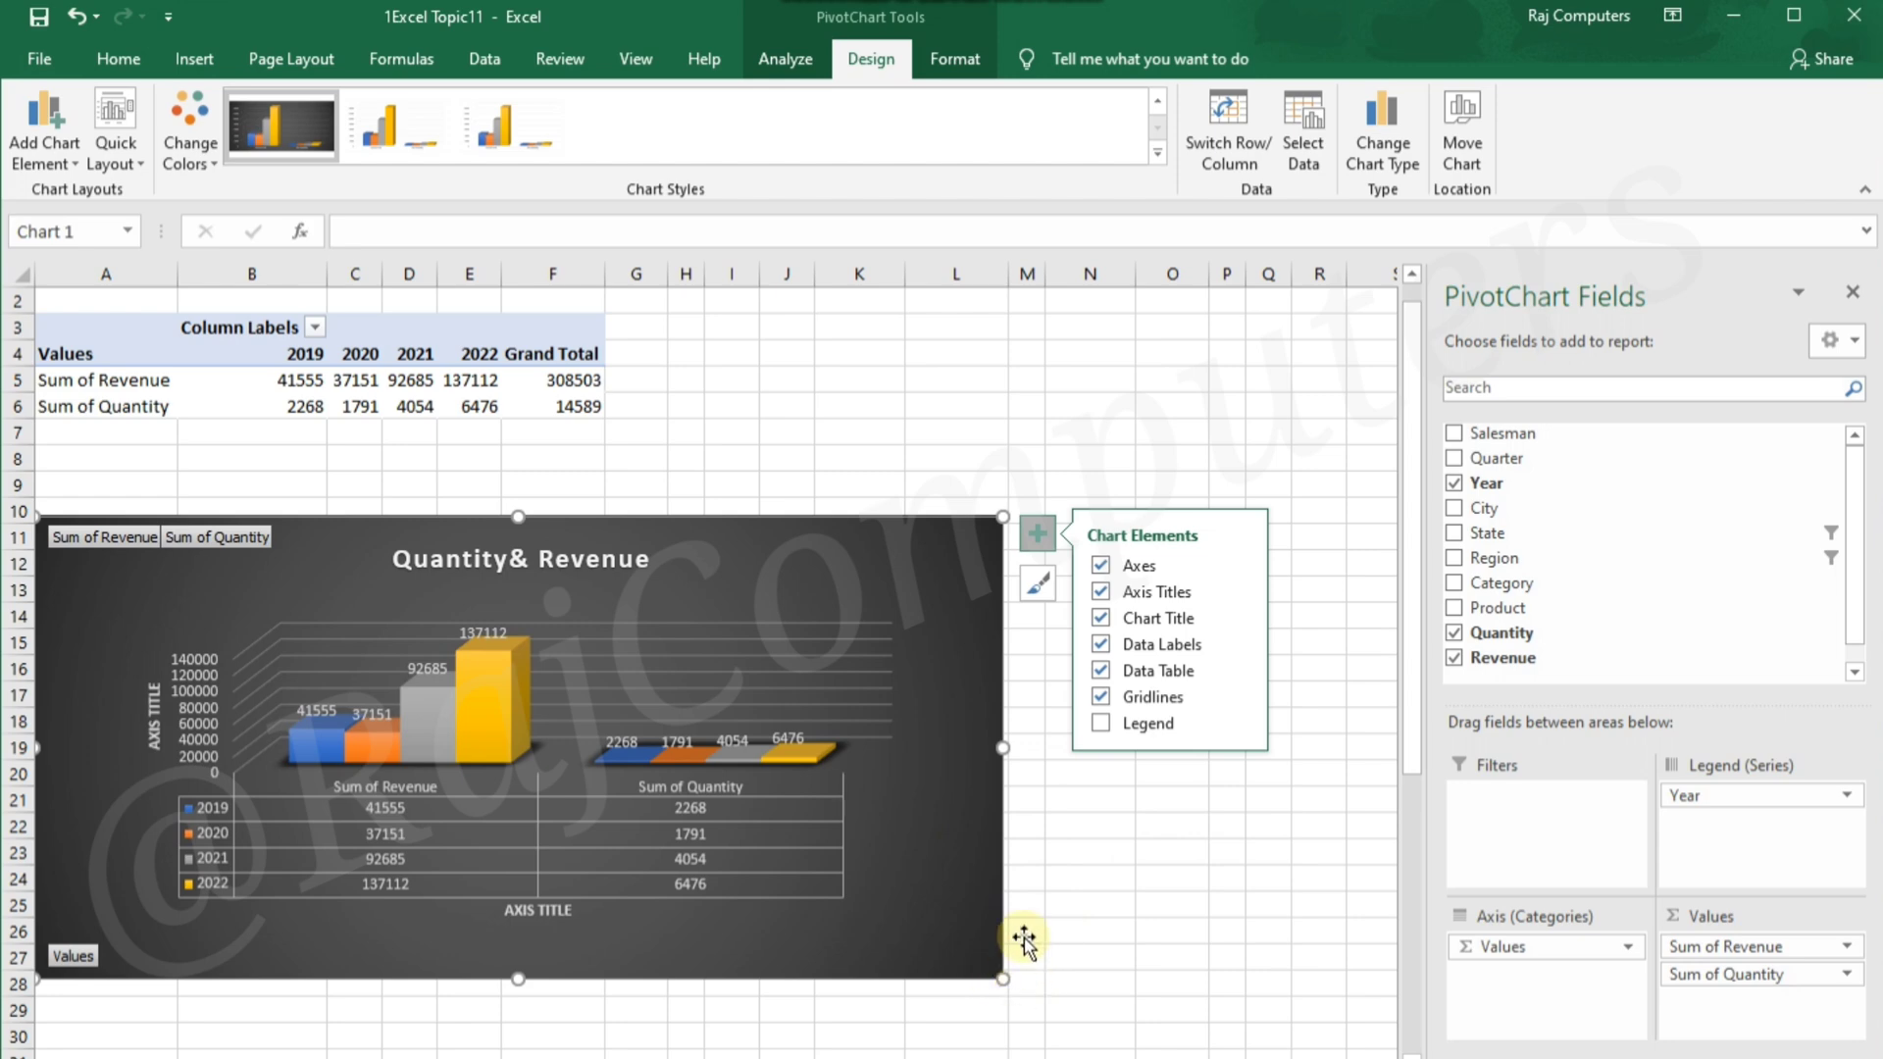
key(Escape)
key(Escape)
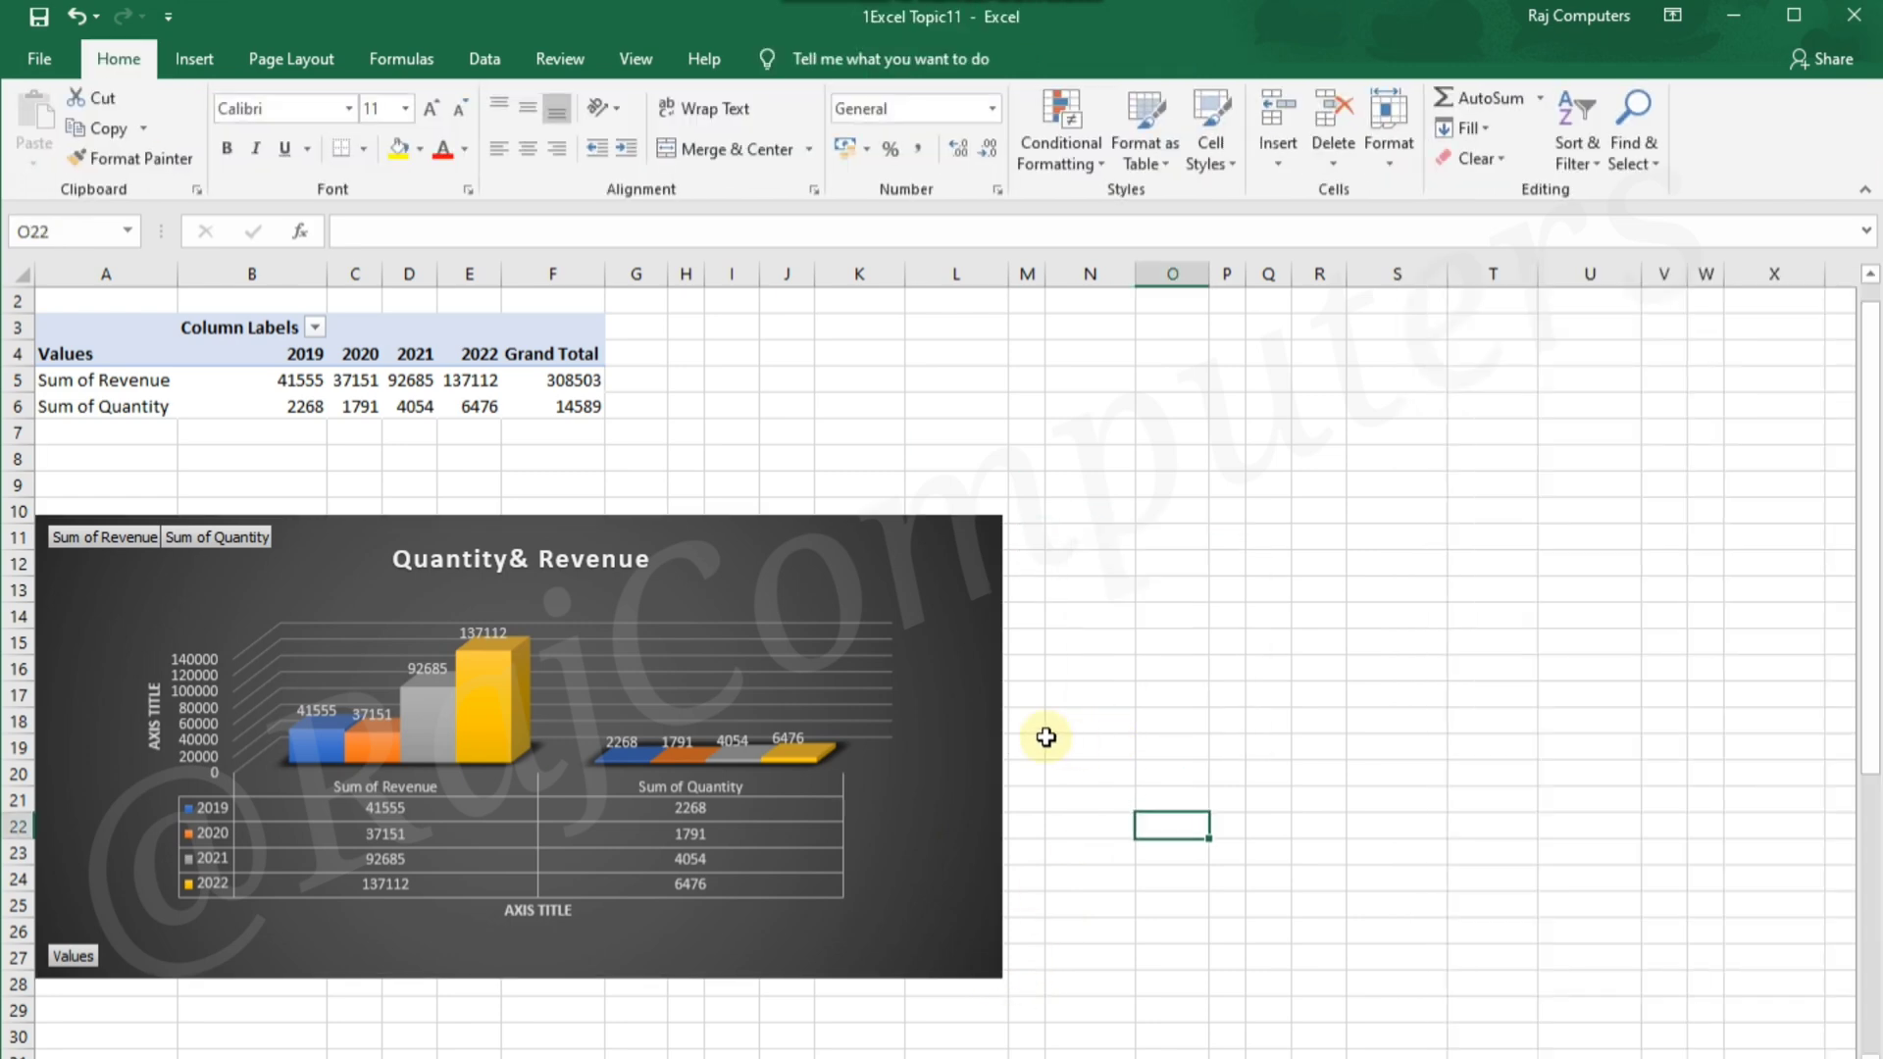
Add a legend for the Year series to the PivotChart
click(970, 713)
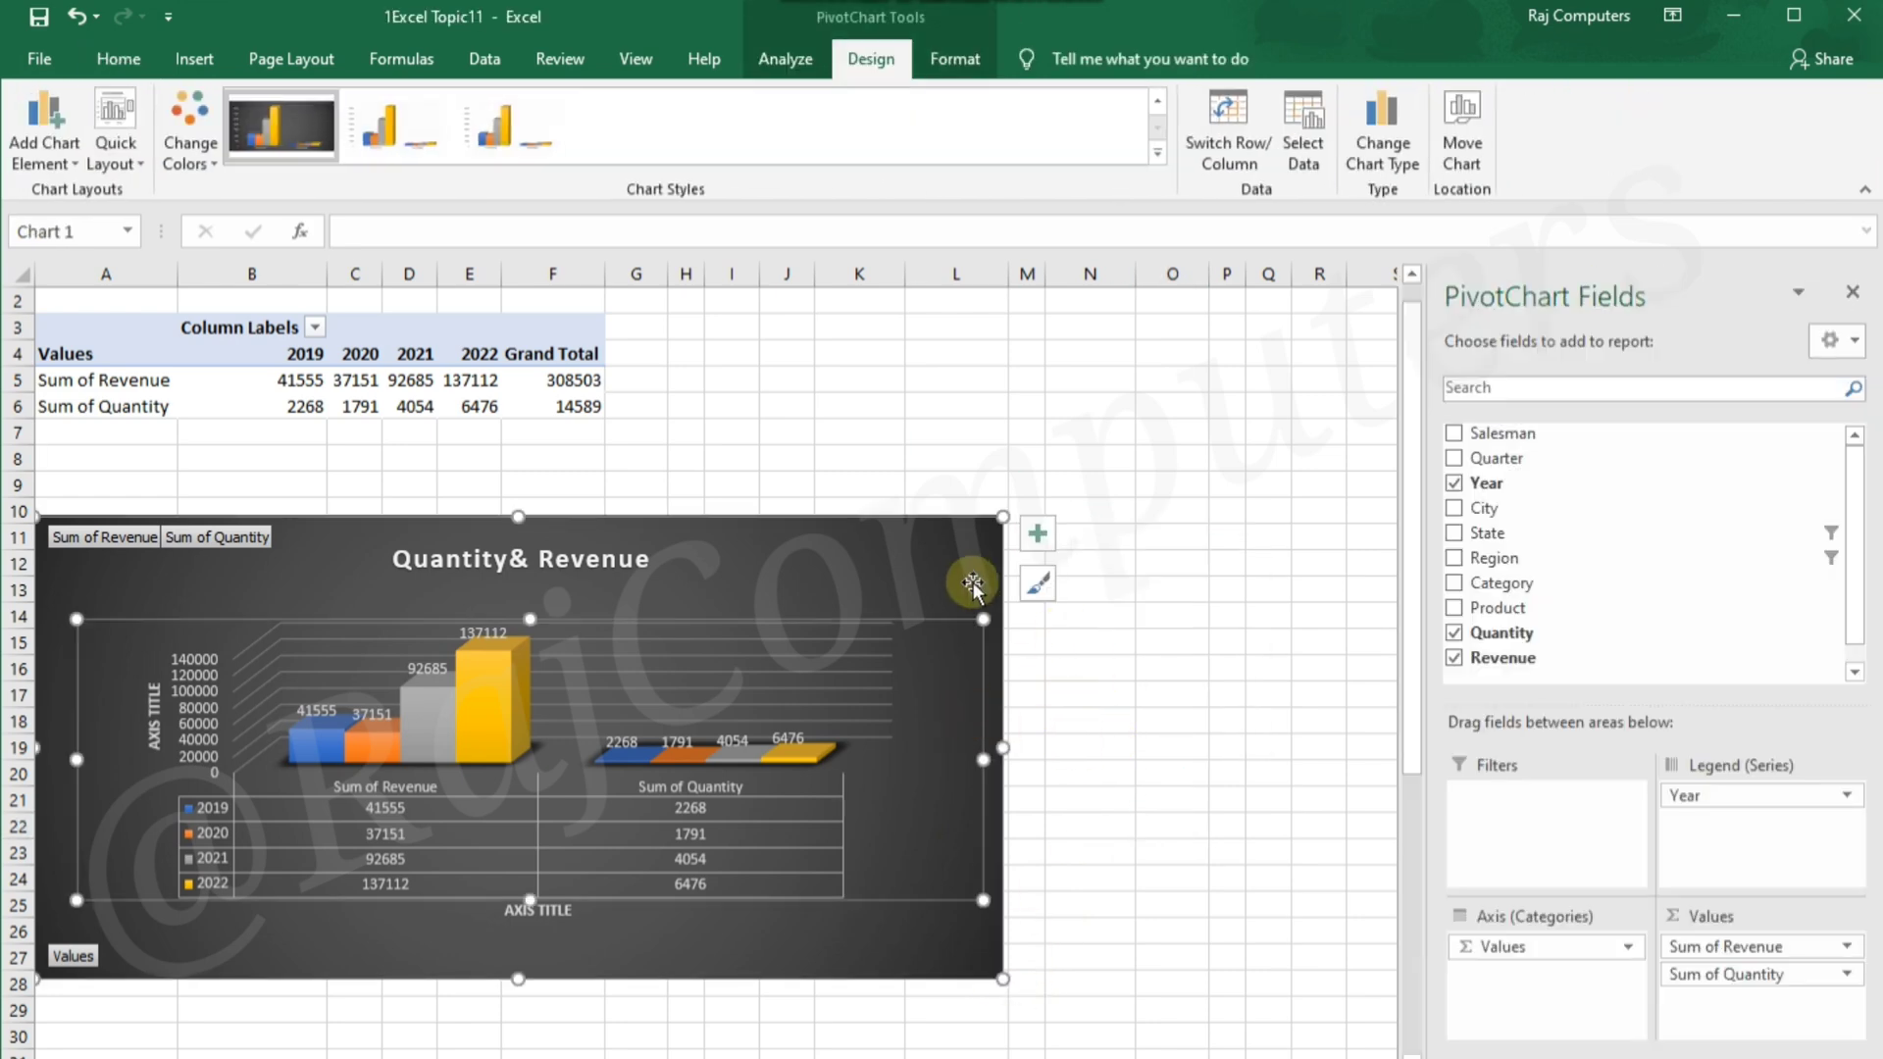
click(1036, 533)
click(1101, 724)
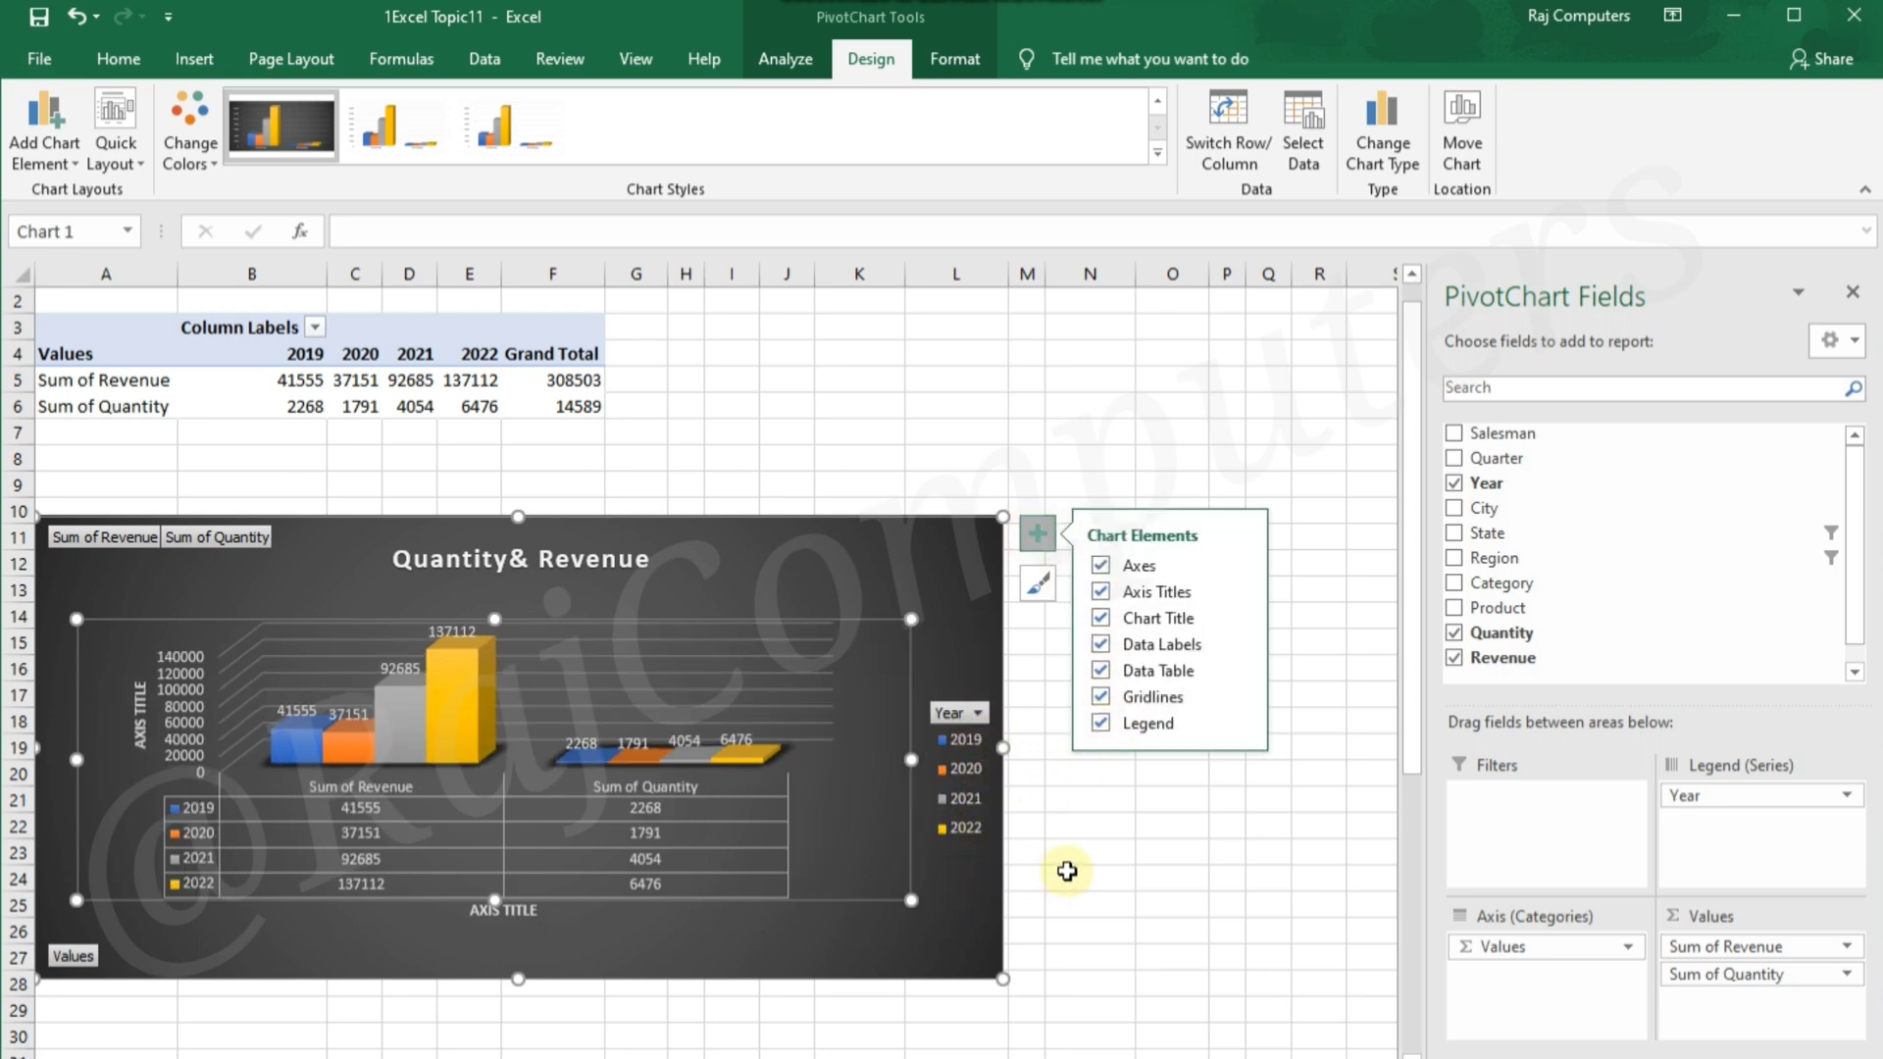
Filter the chart by its legend's Year field to show only 2020
click(980, 715)
click(707, 433)
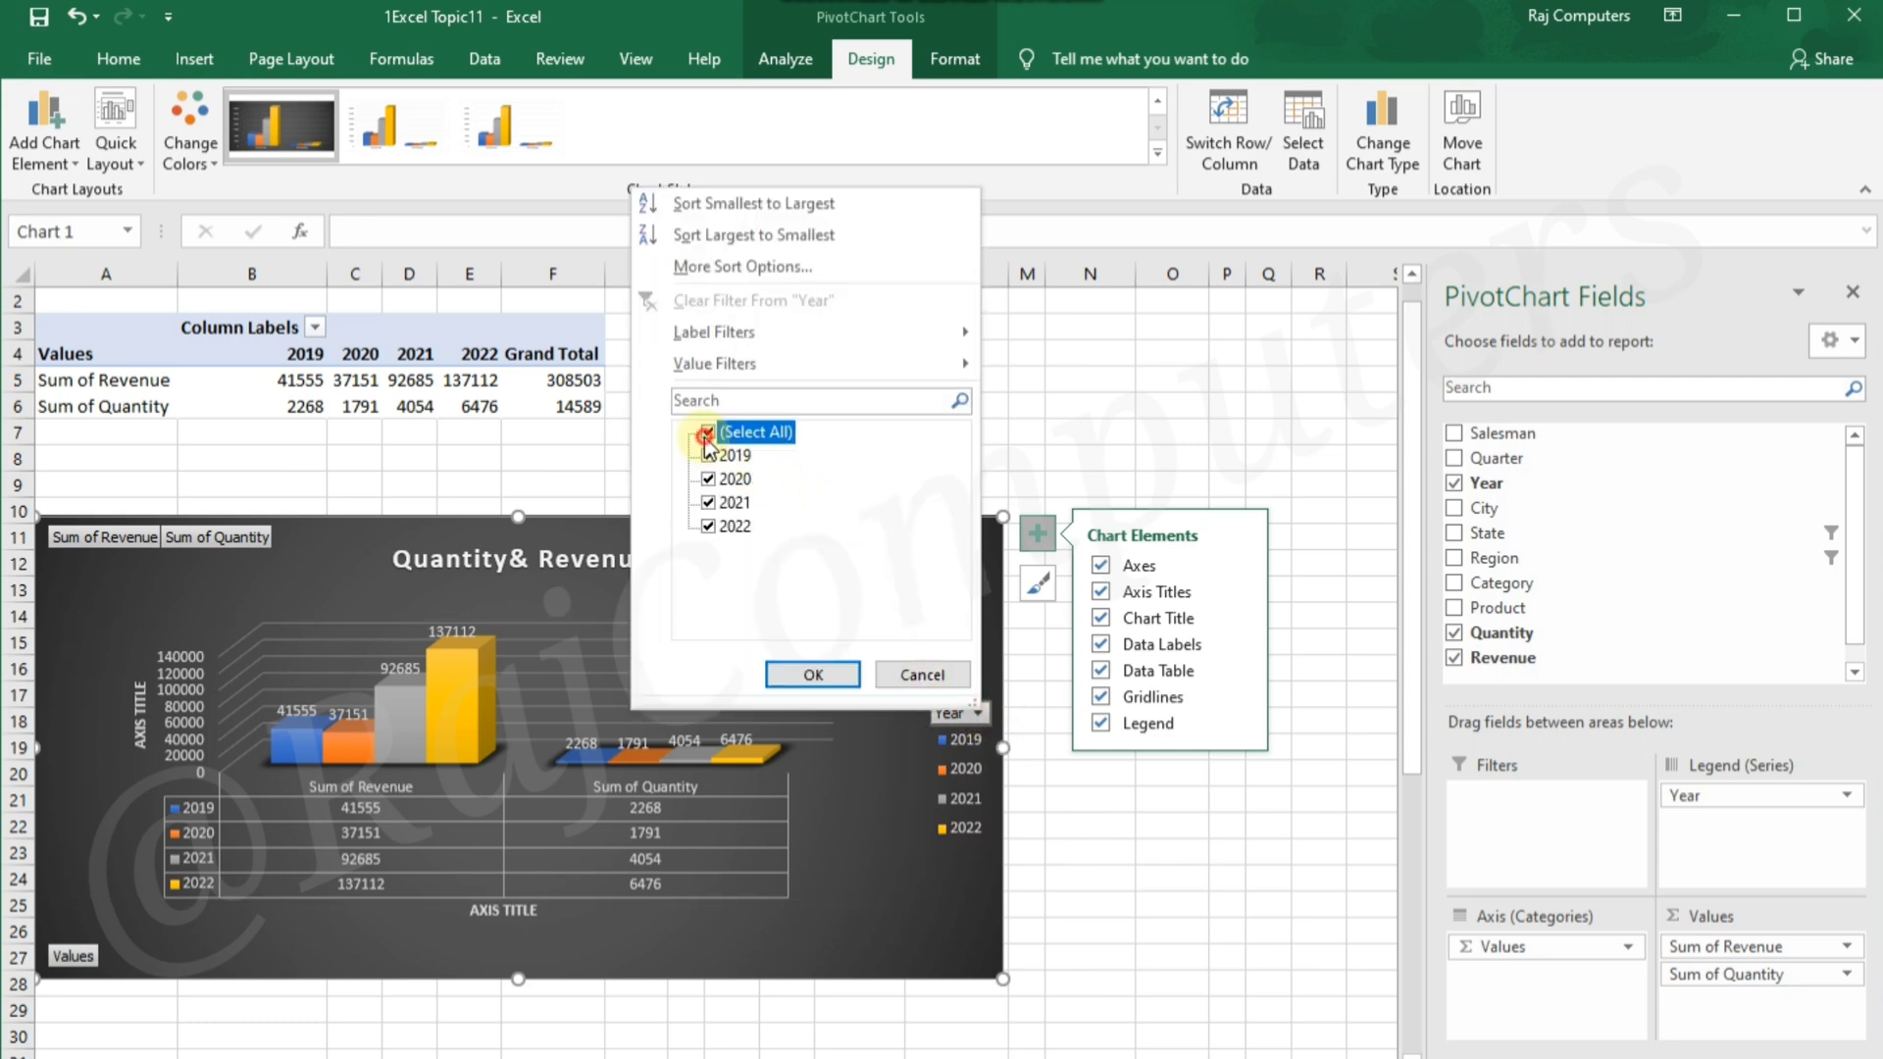
click(708, 479)
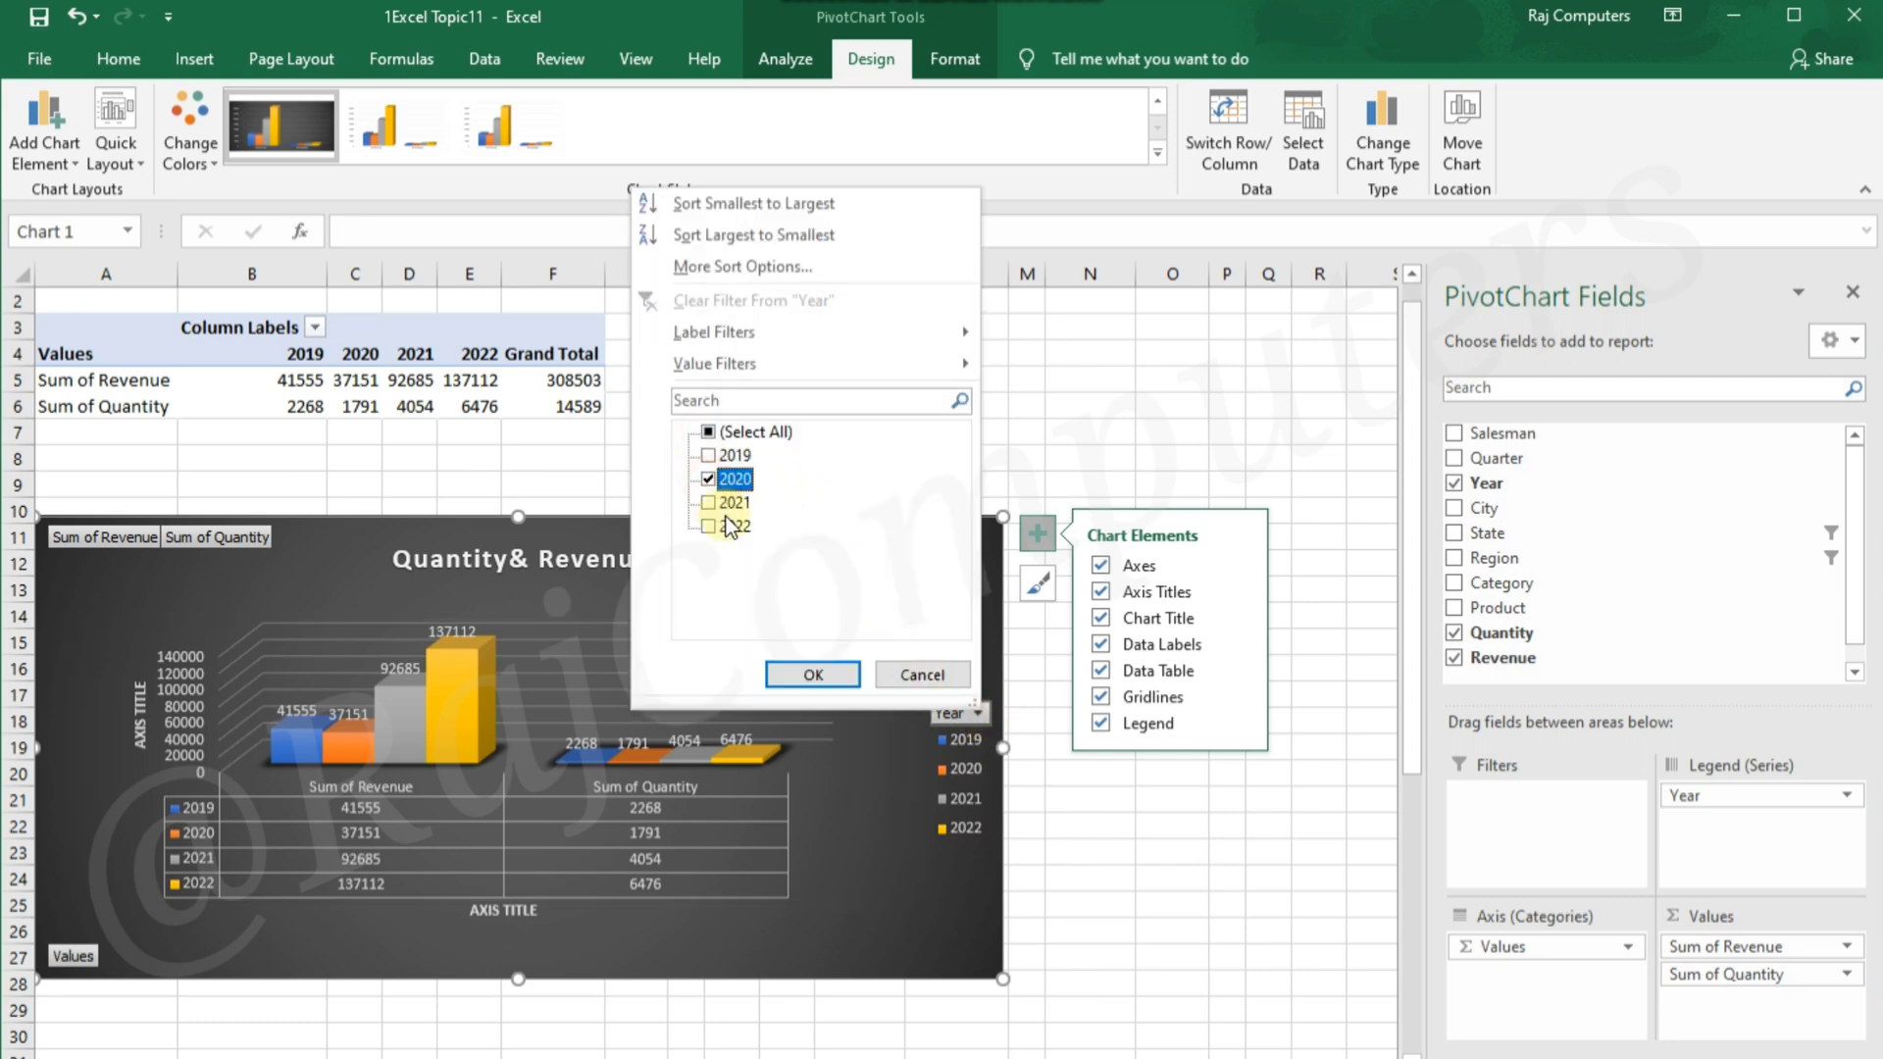
click(807, 674)
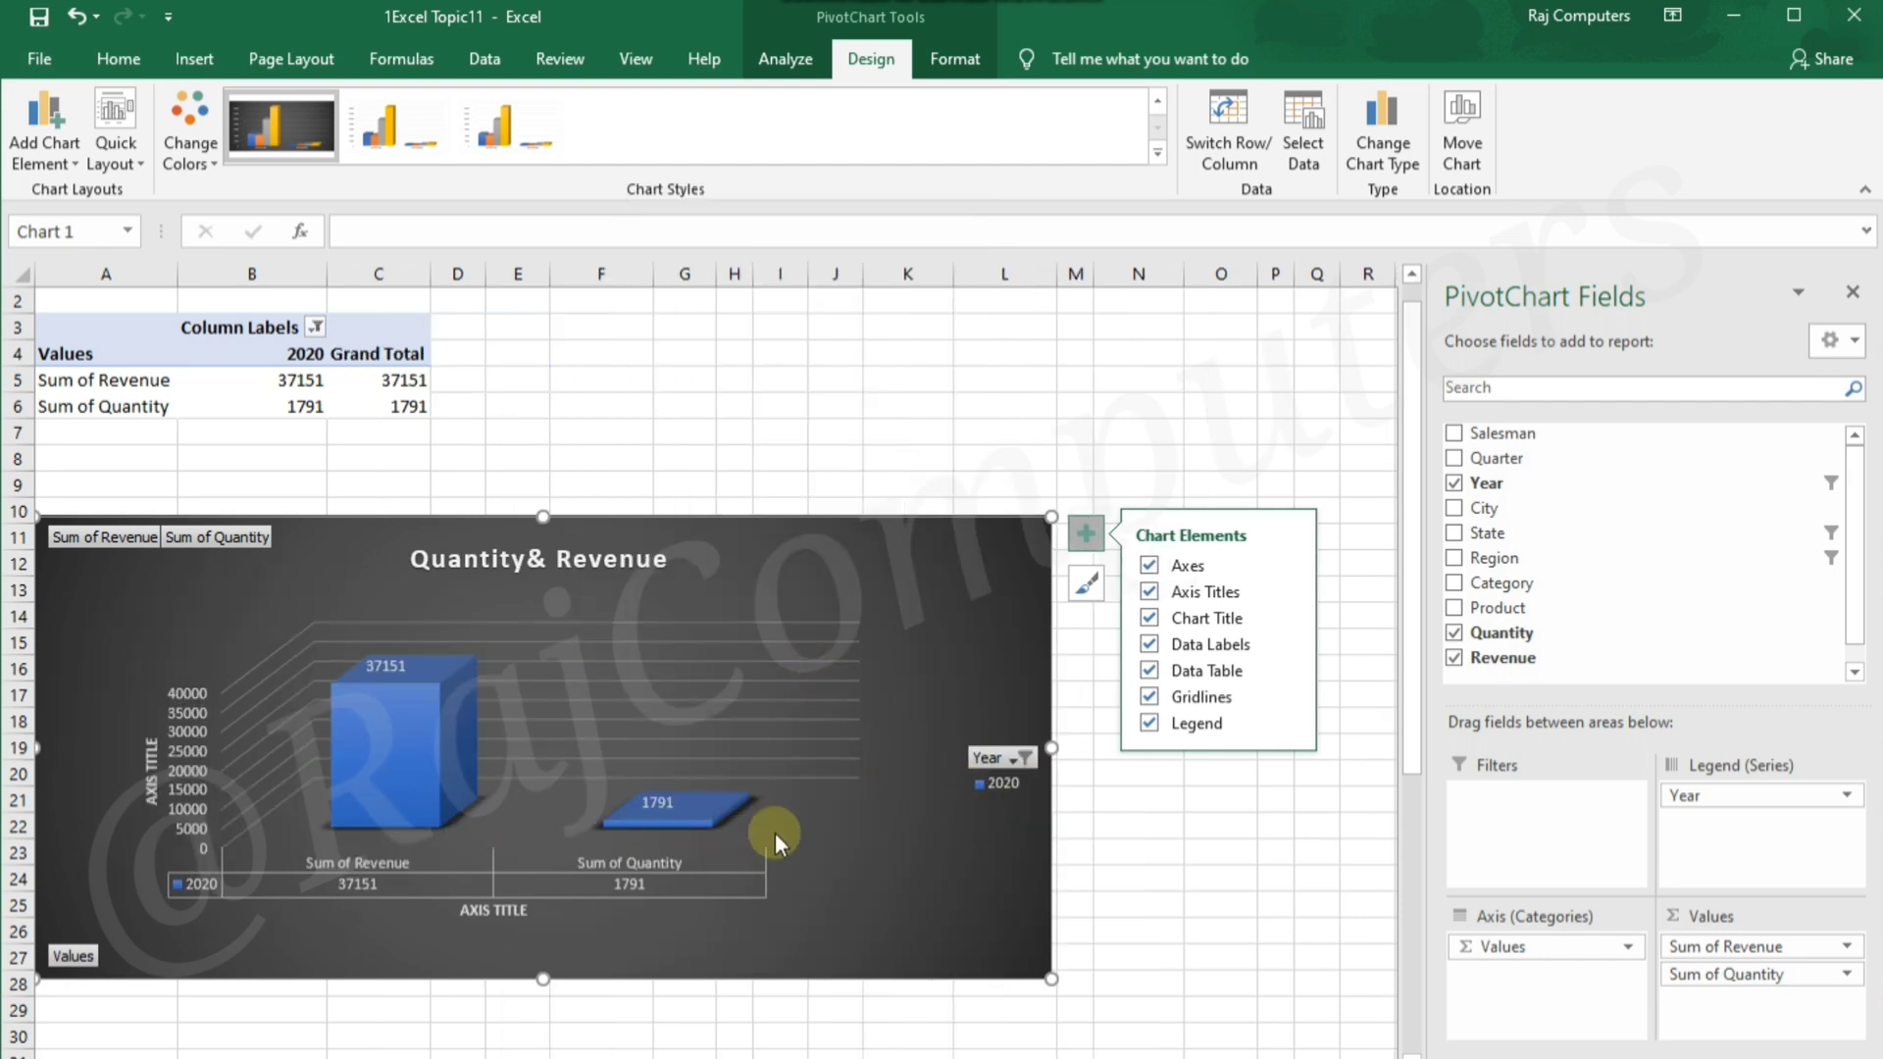
Include 2019 alongside 2020 in the chart's Year filter
click(1022, 757)
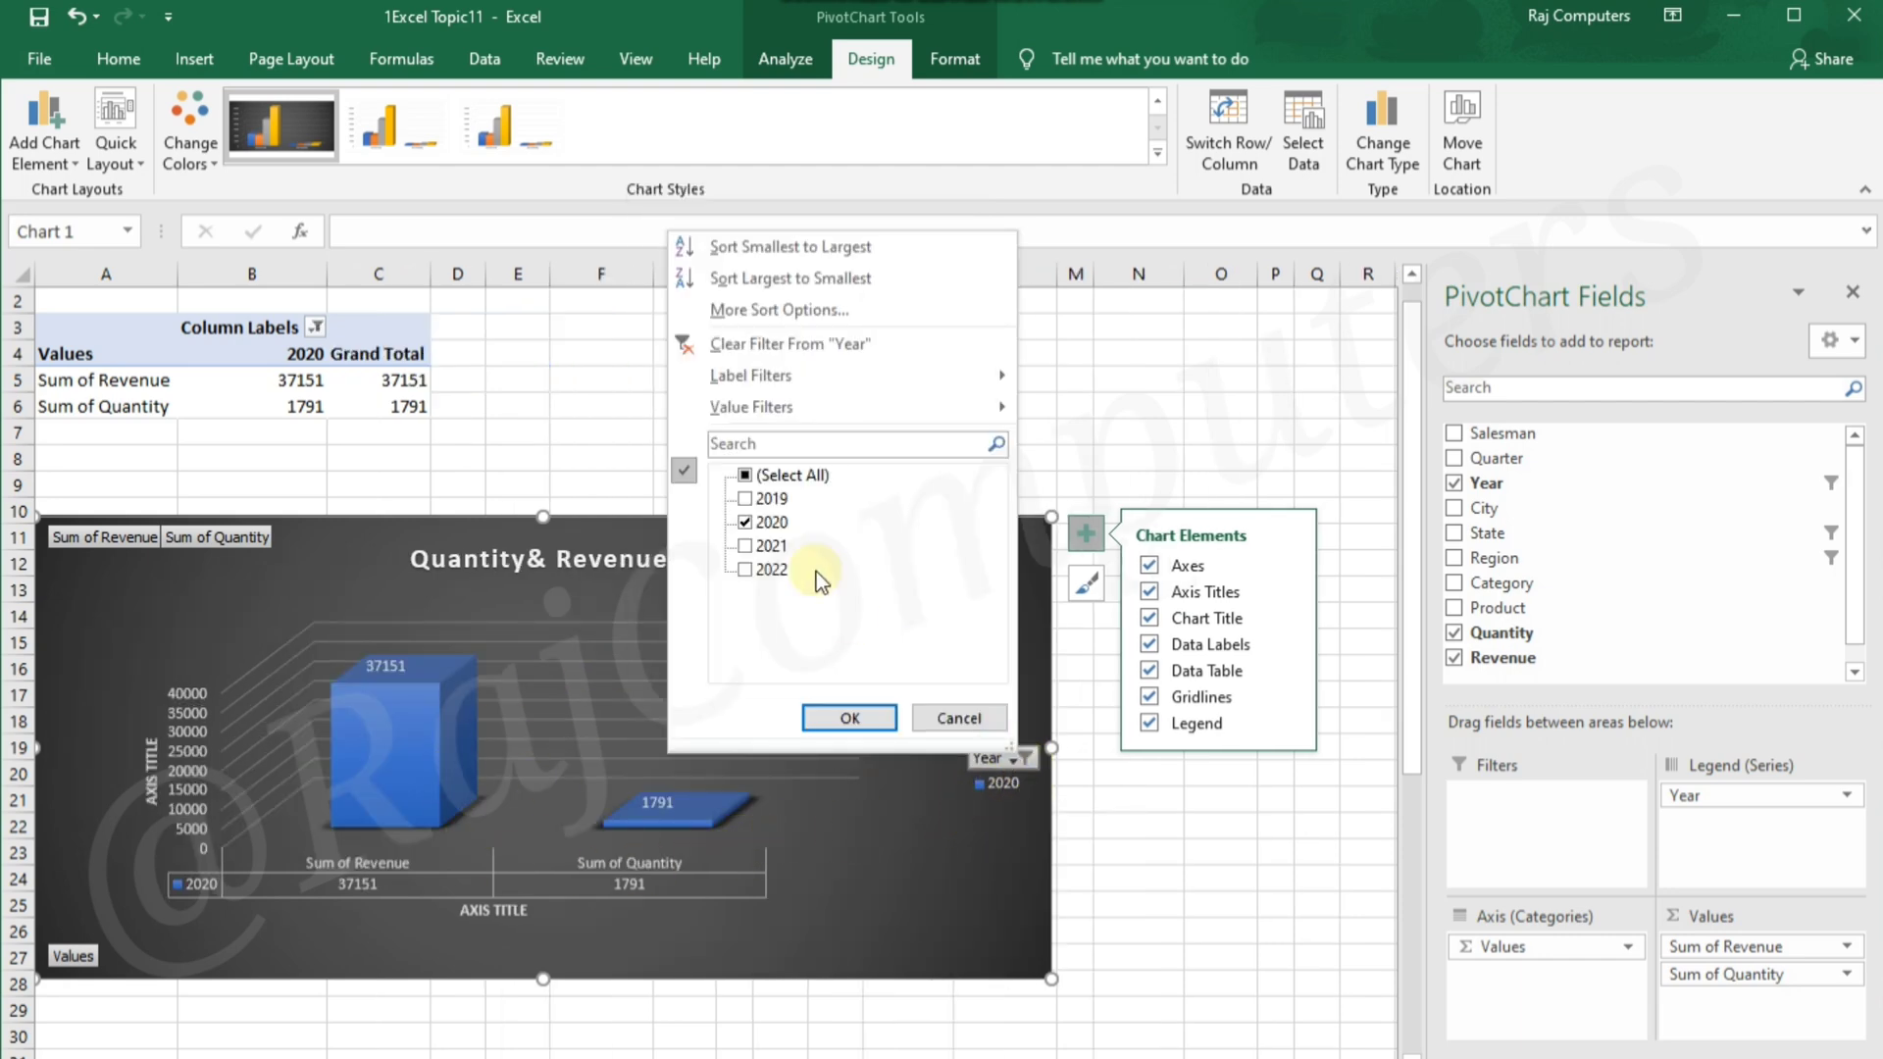
click(745, 499)
click(864, 720)
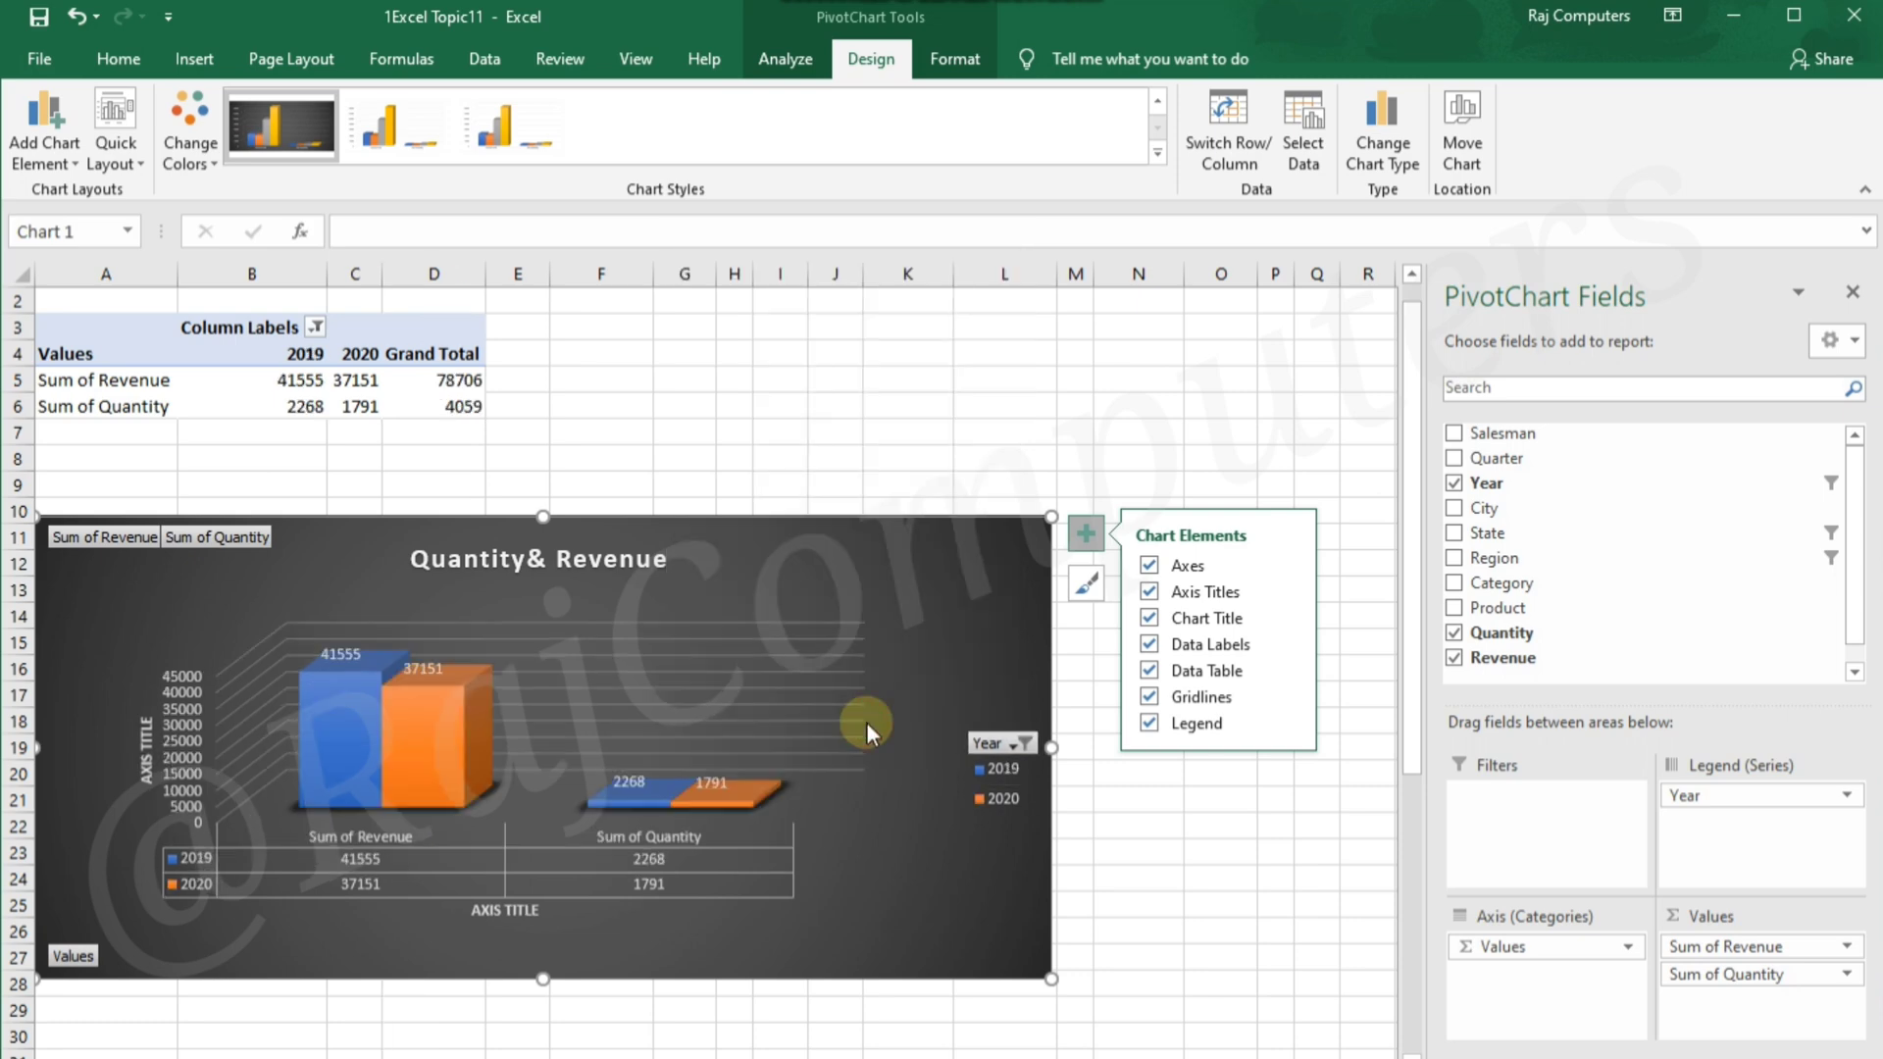
Select all years in the chart's Year filter to show the full data again
click(1012, 745)
click(739, 463)
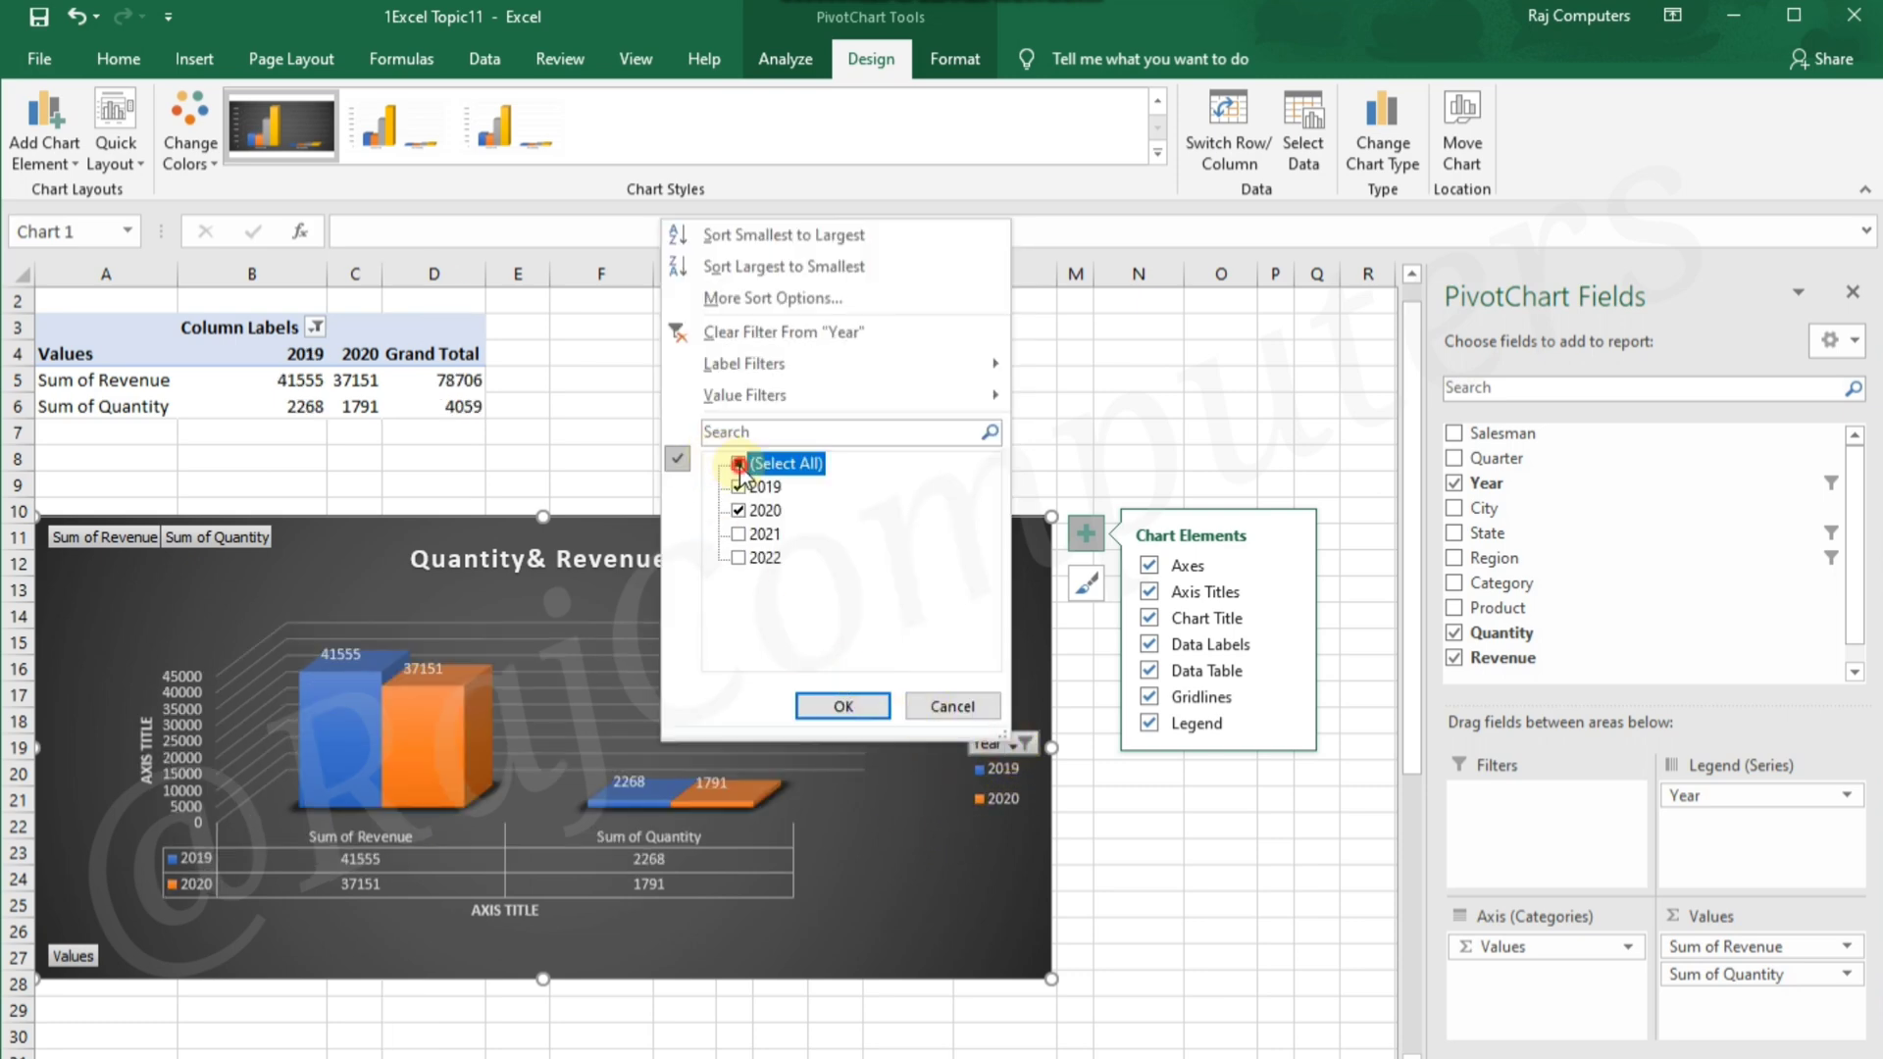
click(830, 704)
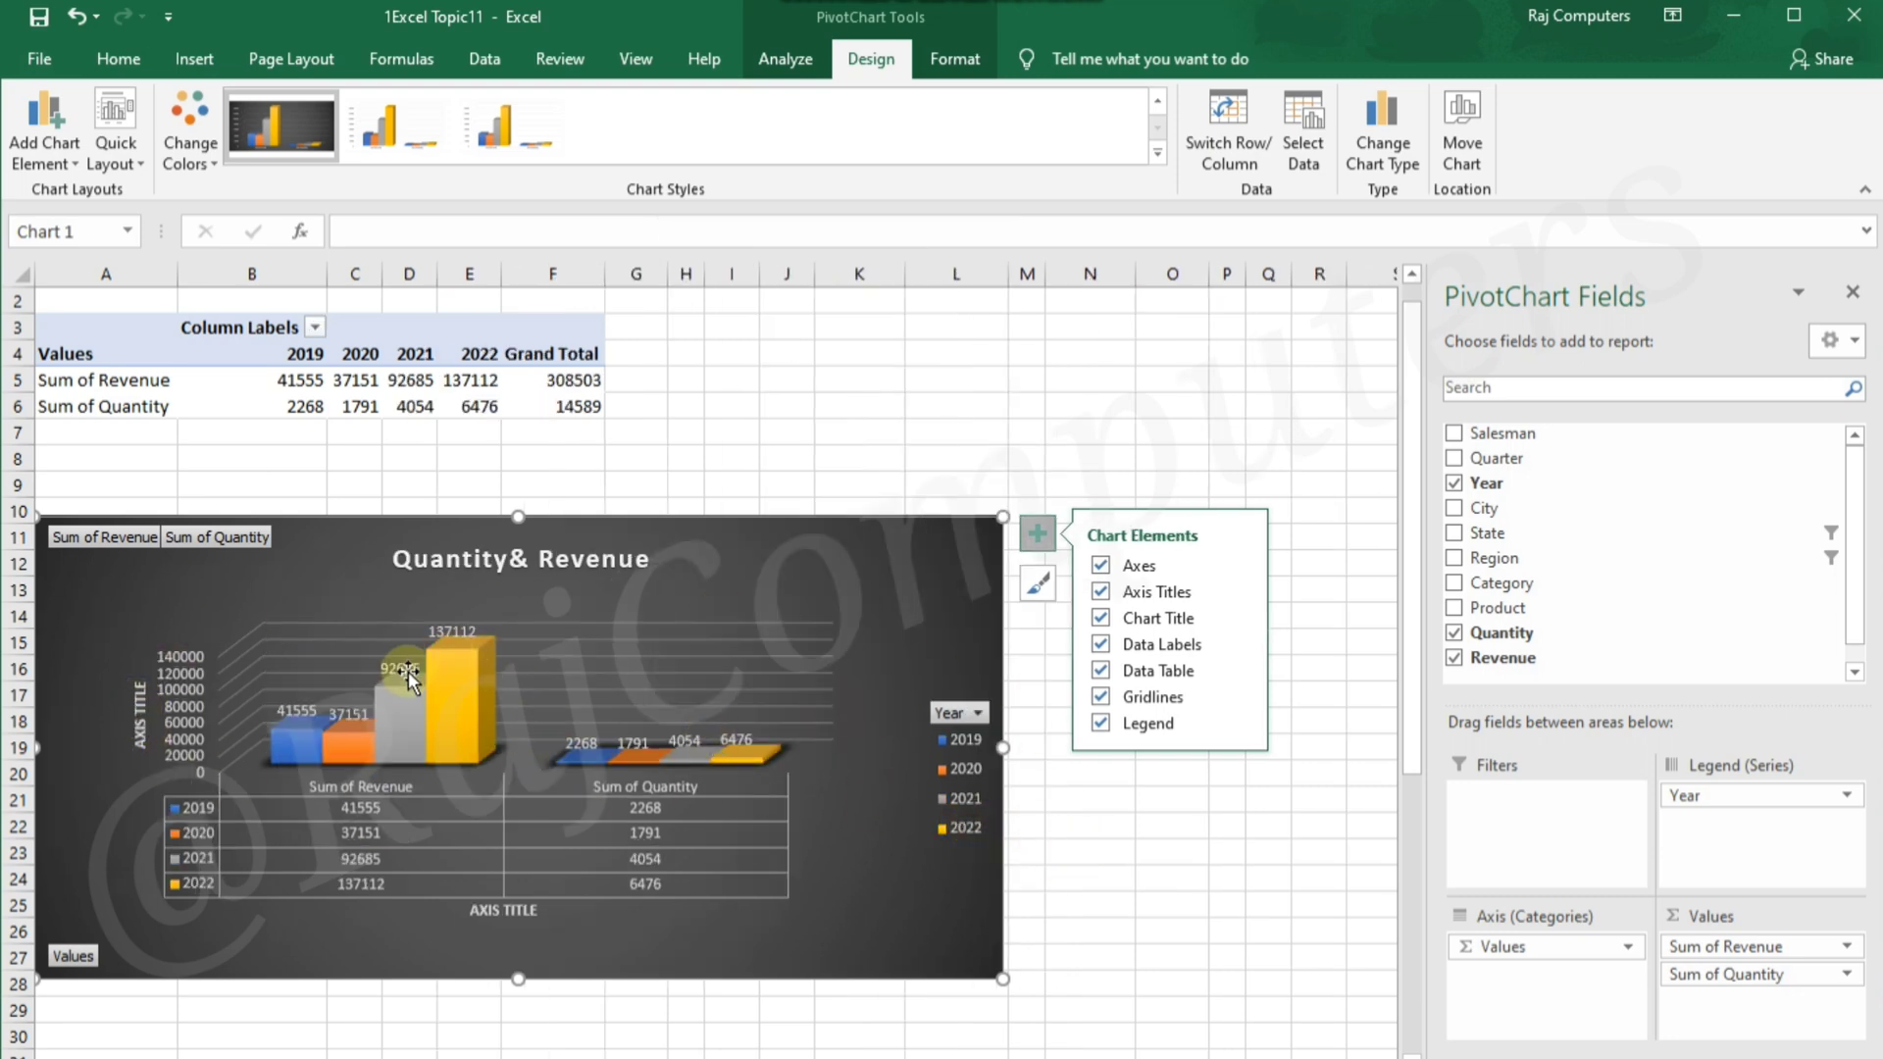
Preview the chart color palettes and apply the first Colorful palette to the PivotChart
click(196, 155)
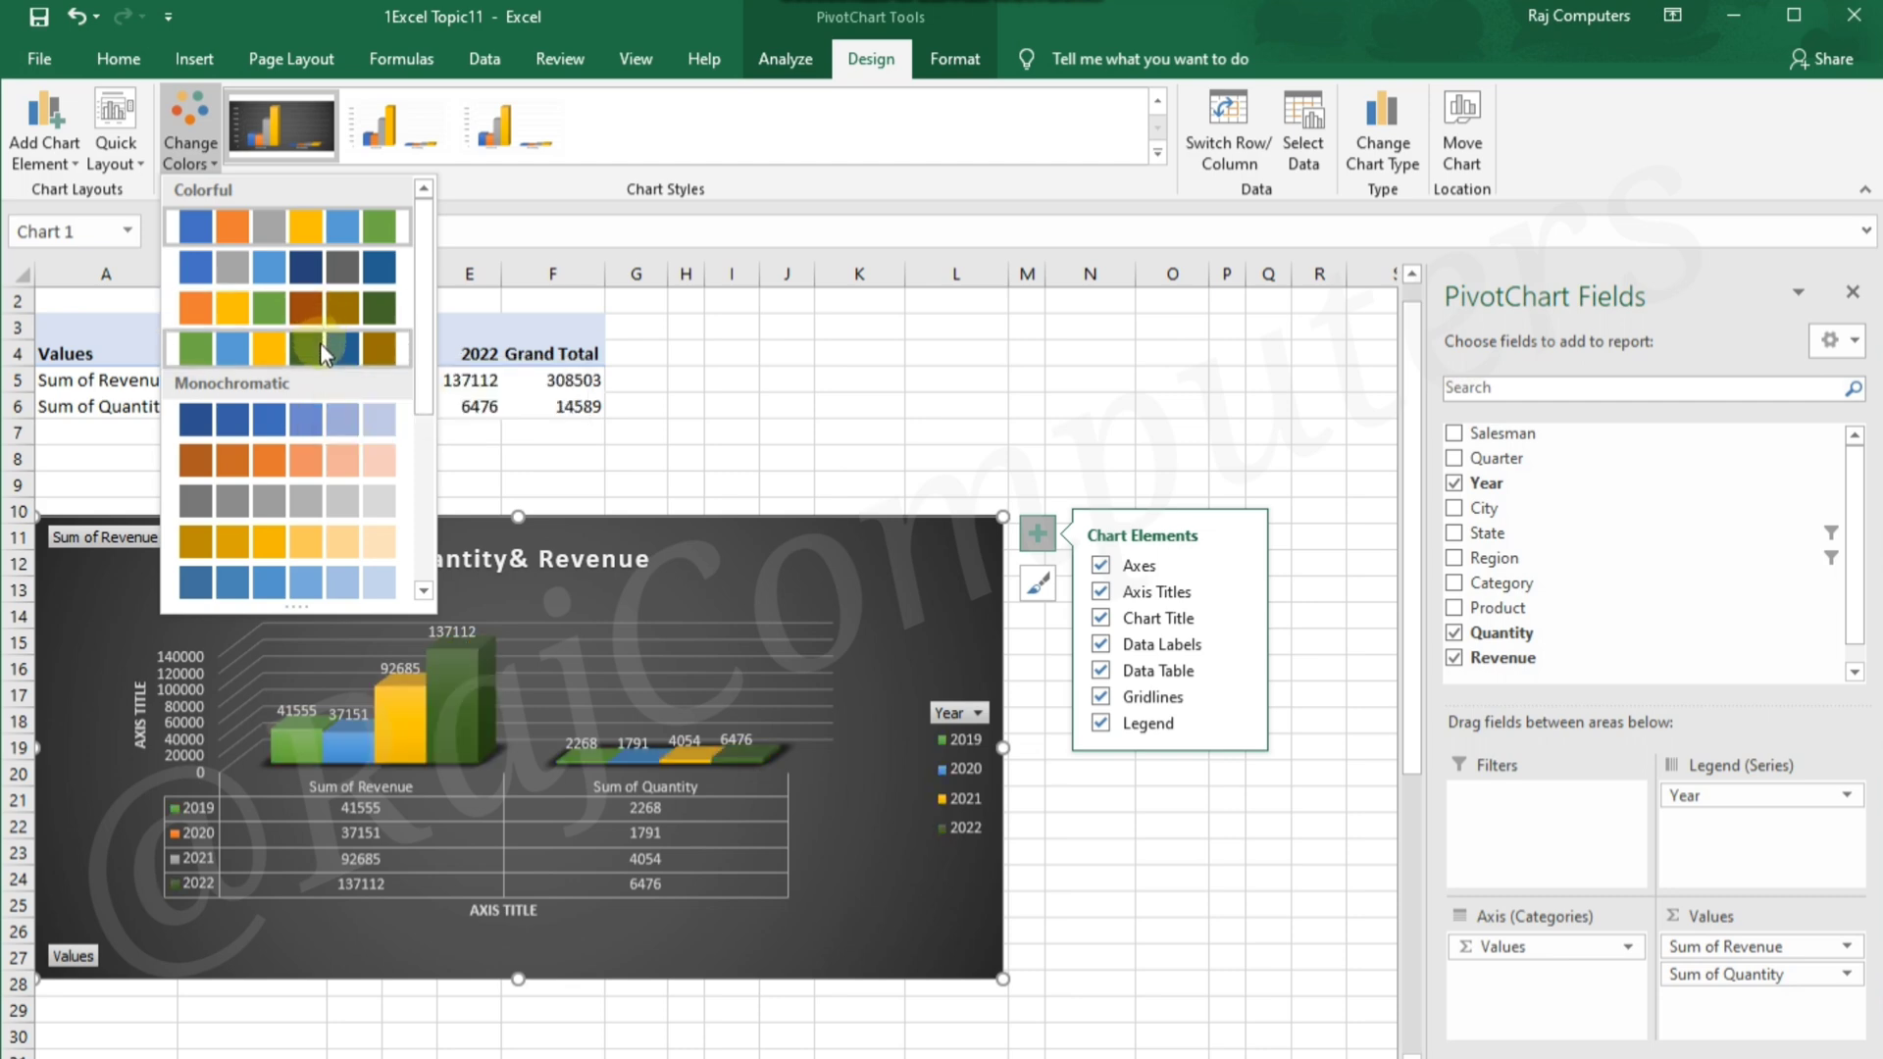
click(322, 237)
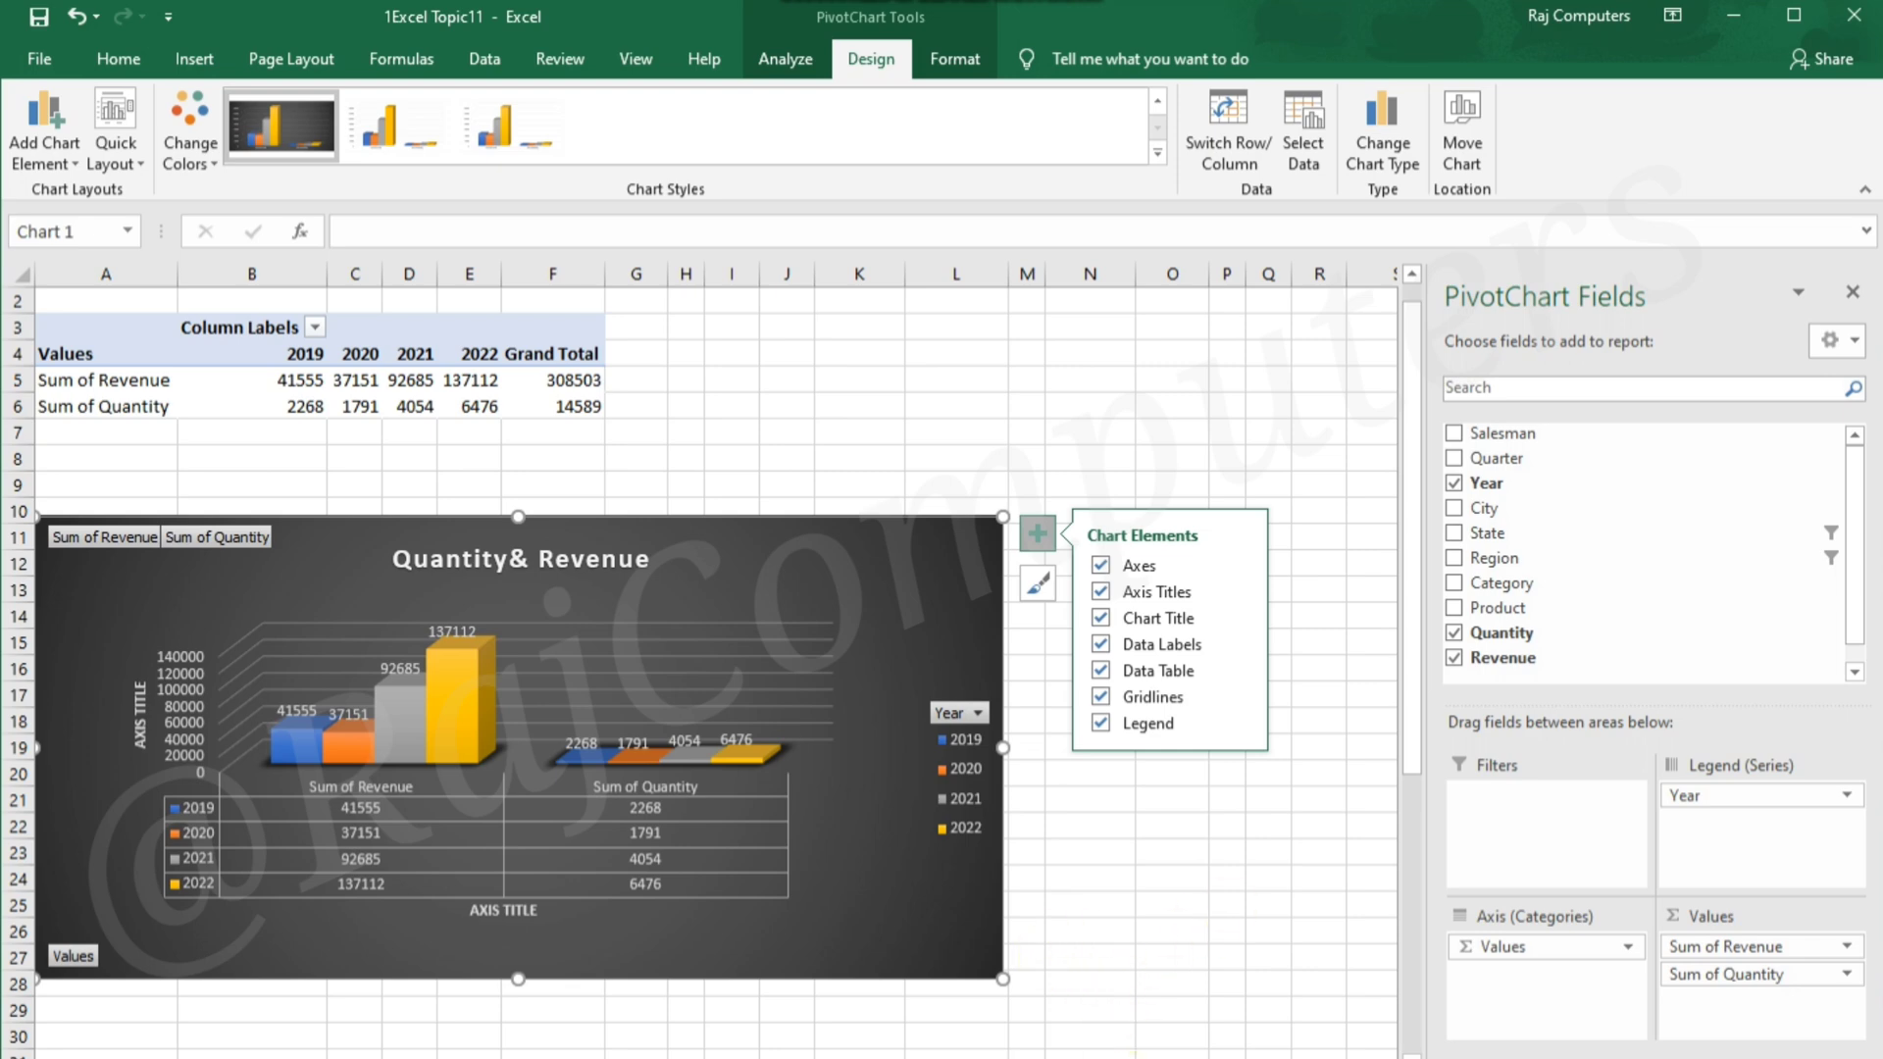
On the next worksheet, insert a 2-D clustered column chart from the data in A1:E13
key(ctrl+Page_Down)
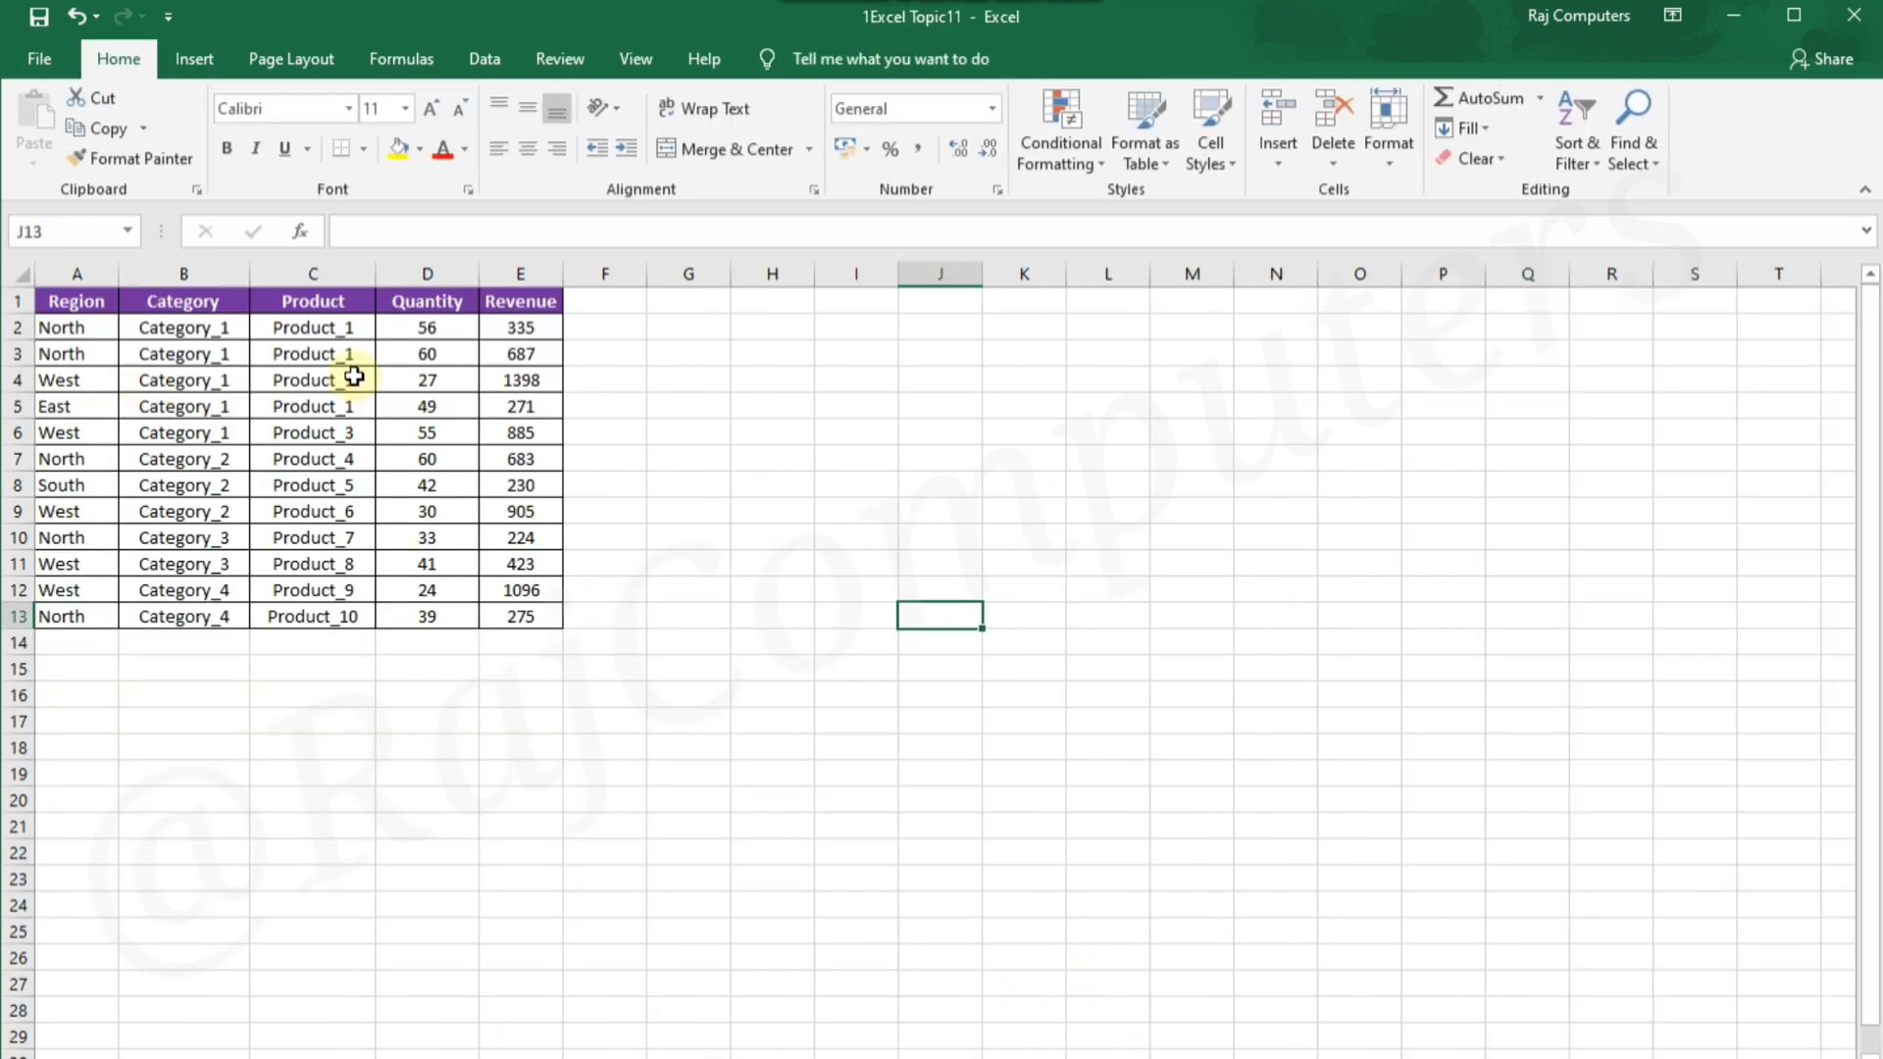
drag(65, 310, 509, 620)
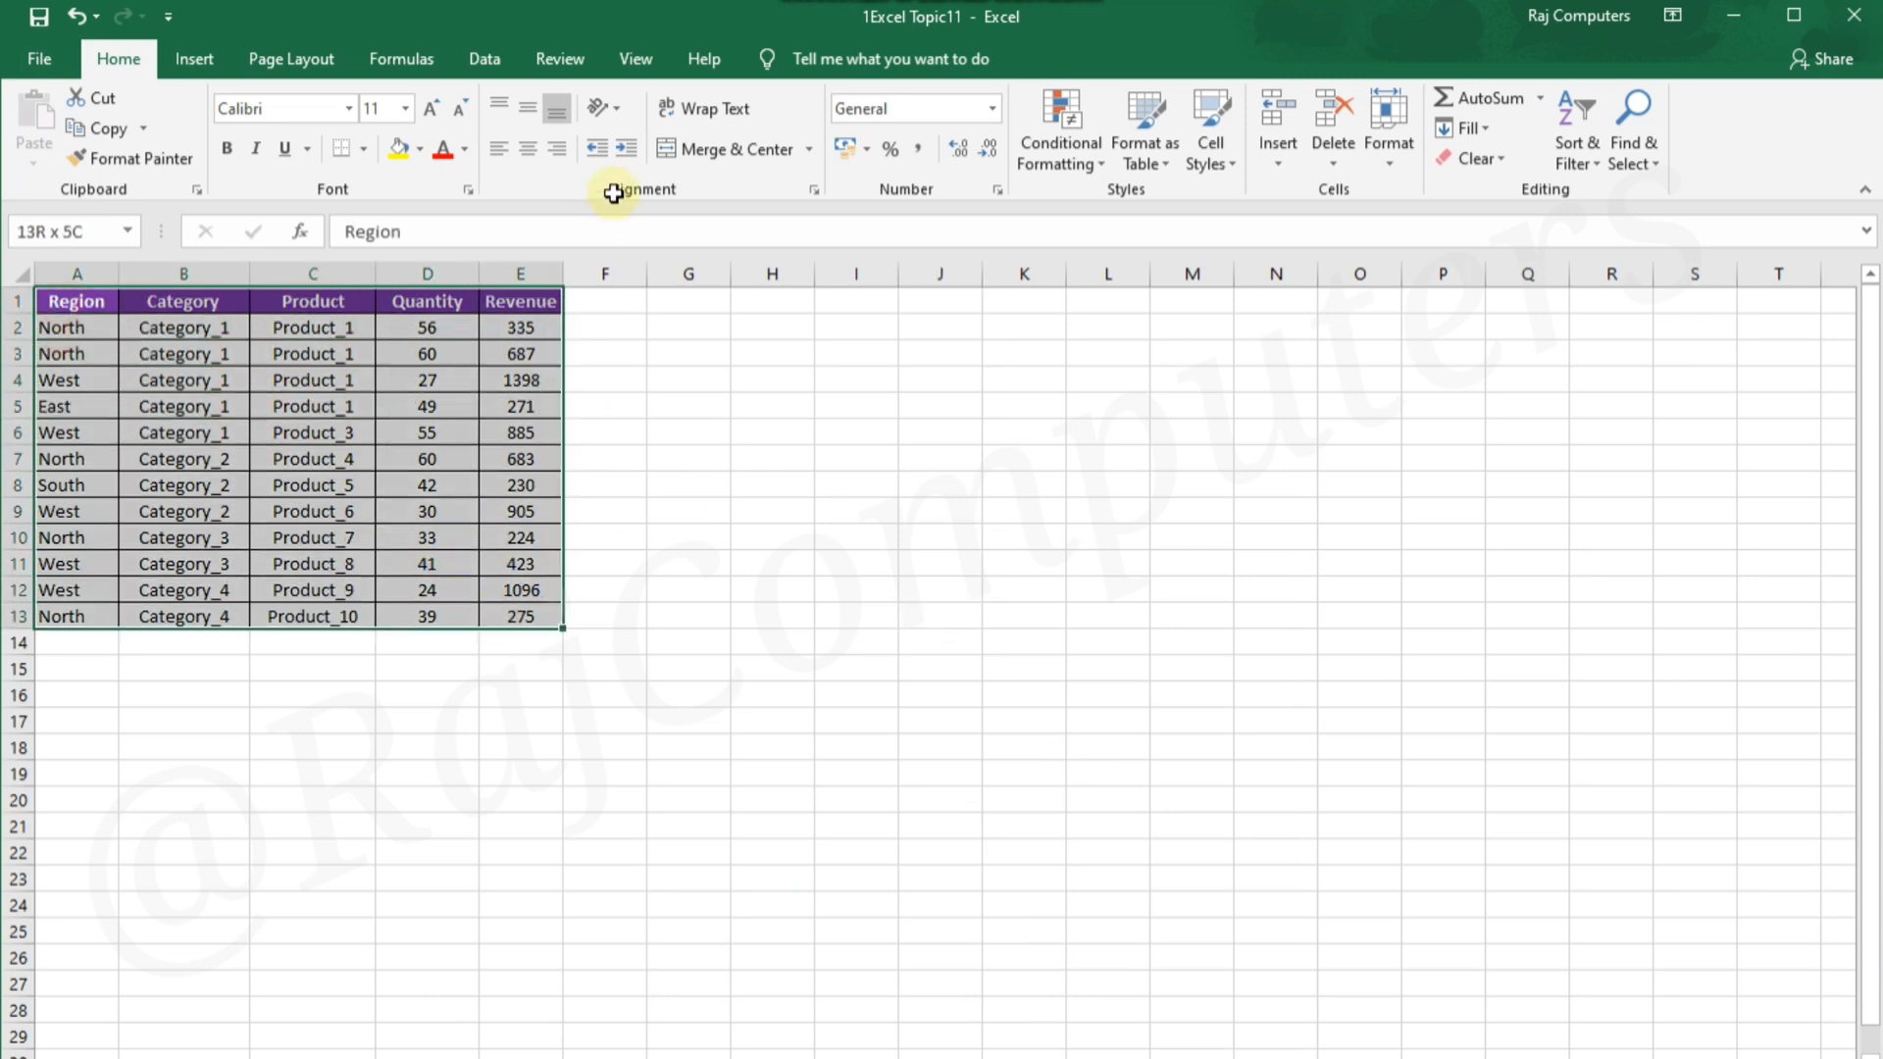
click(194, 61)
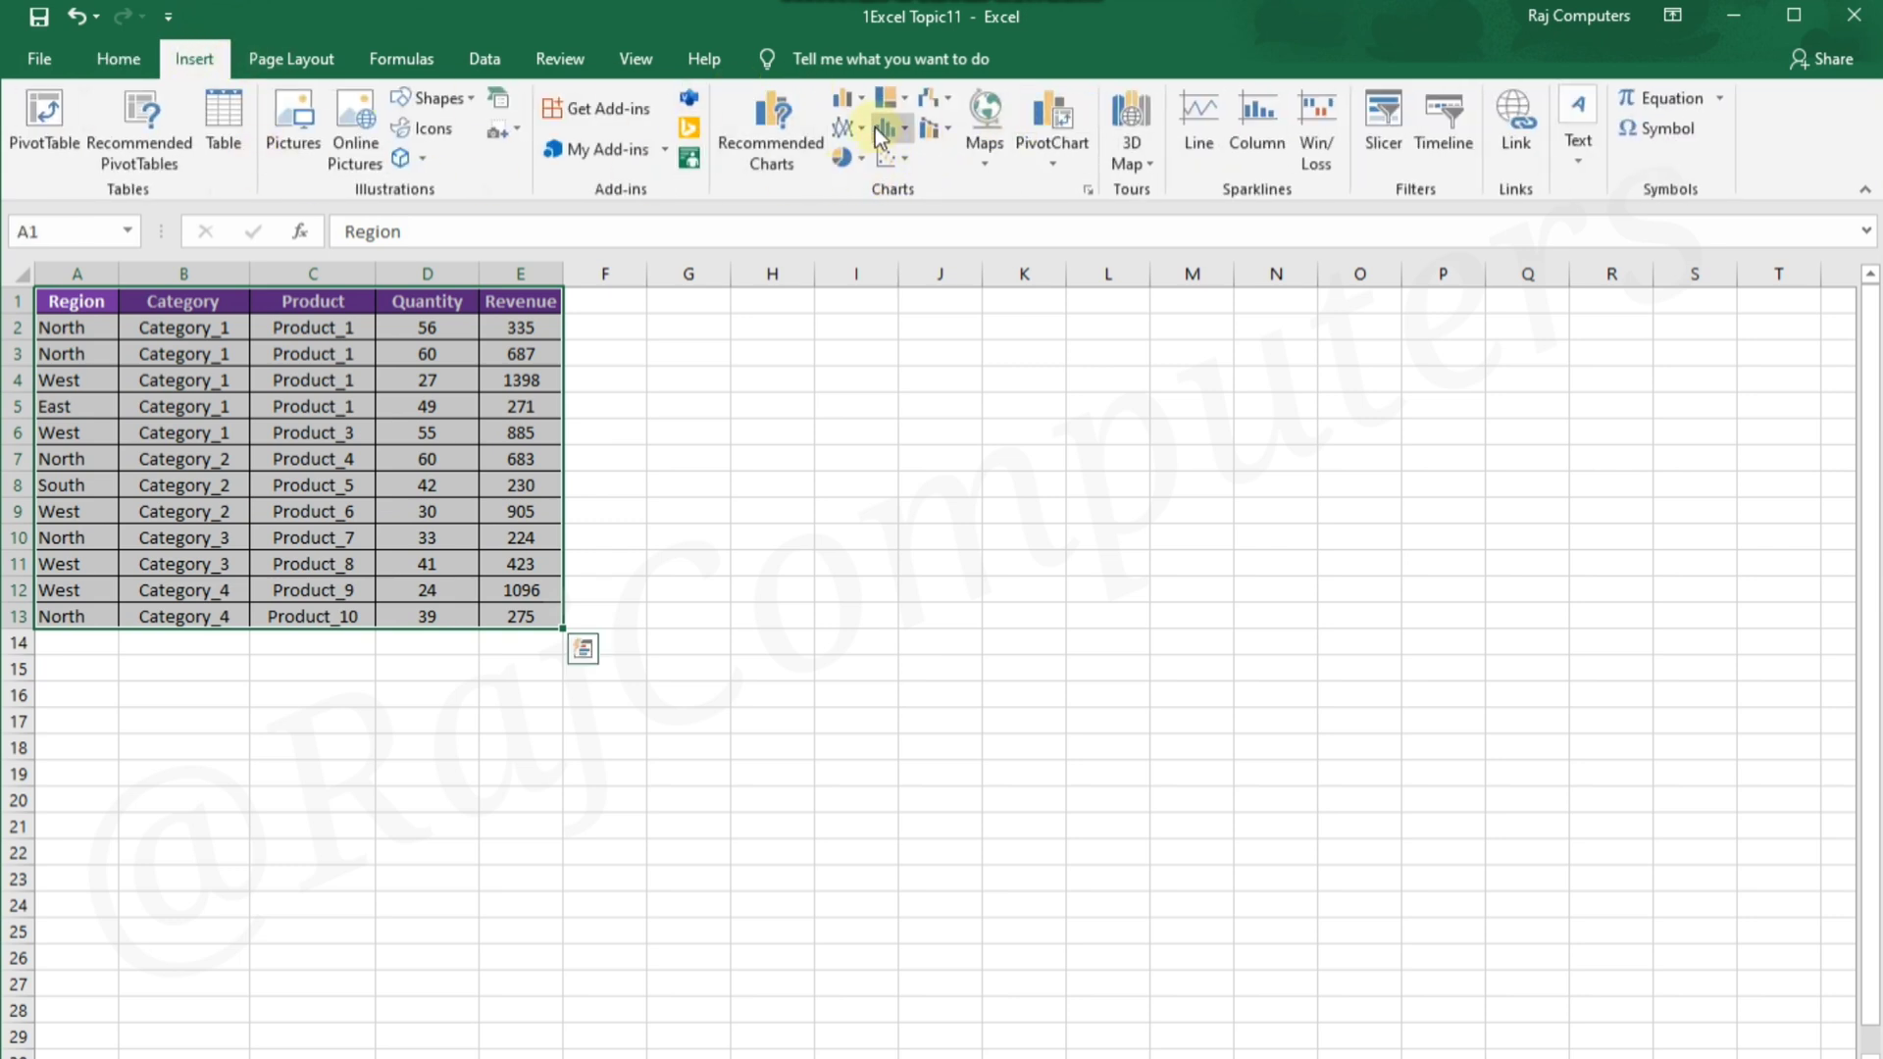
click(859, 98)
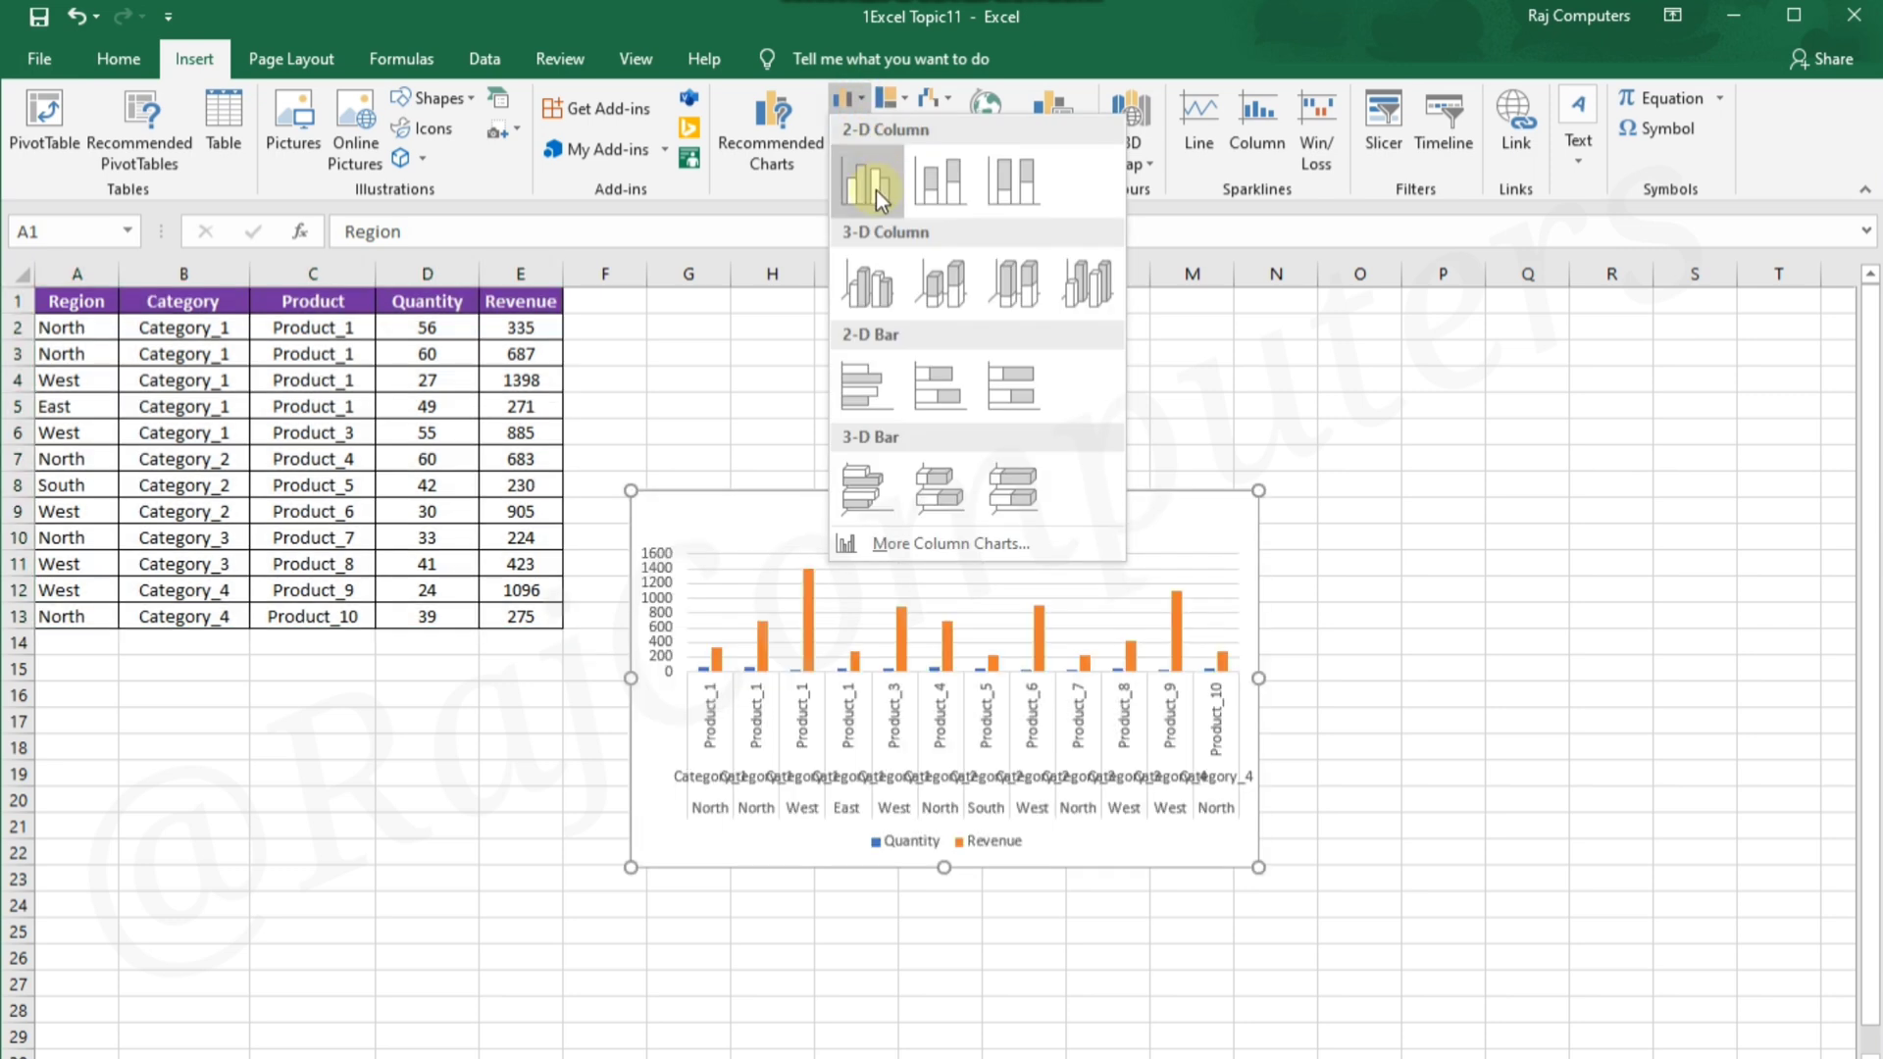
click(875, 190)
Move the column chart beside the top of the data table and widen it to the end of column R
drag(1076, 491, 1032, 312)
drag(1202, 486, 1676, 479)
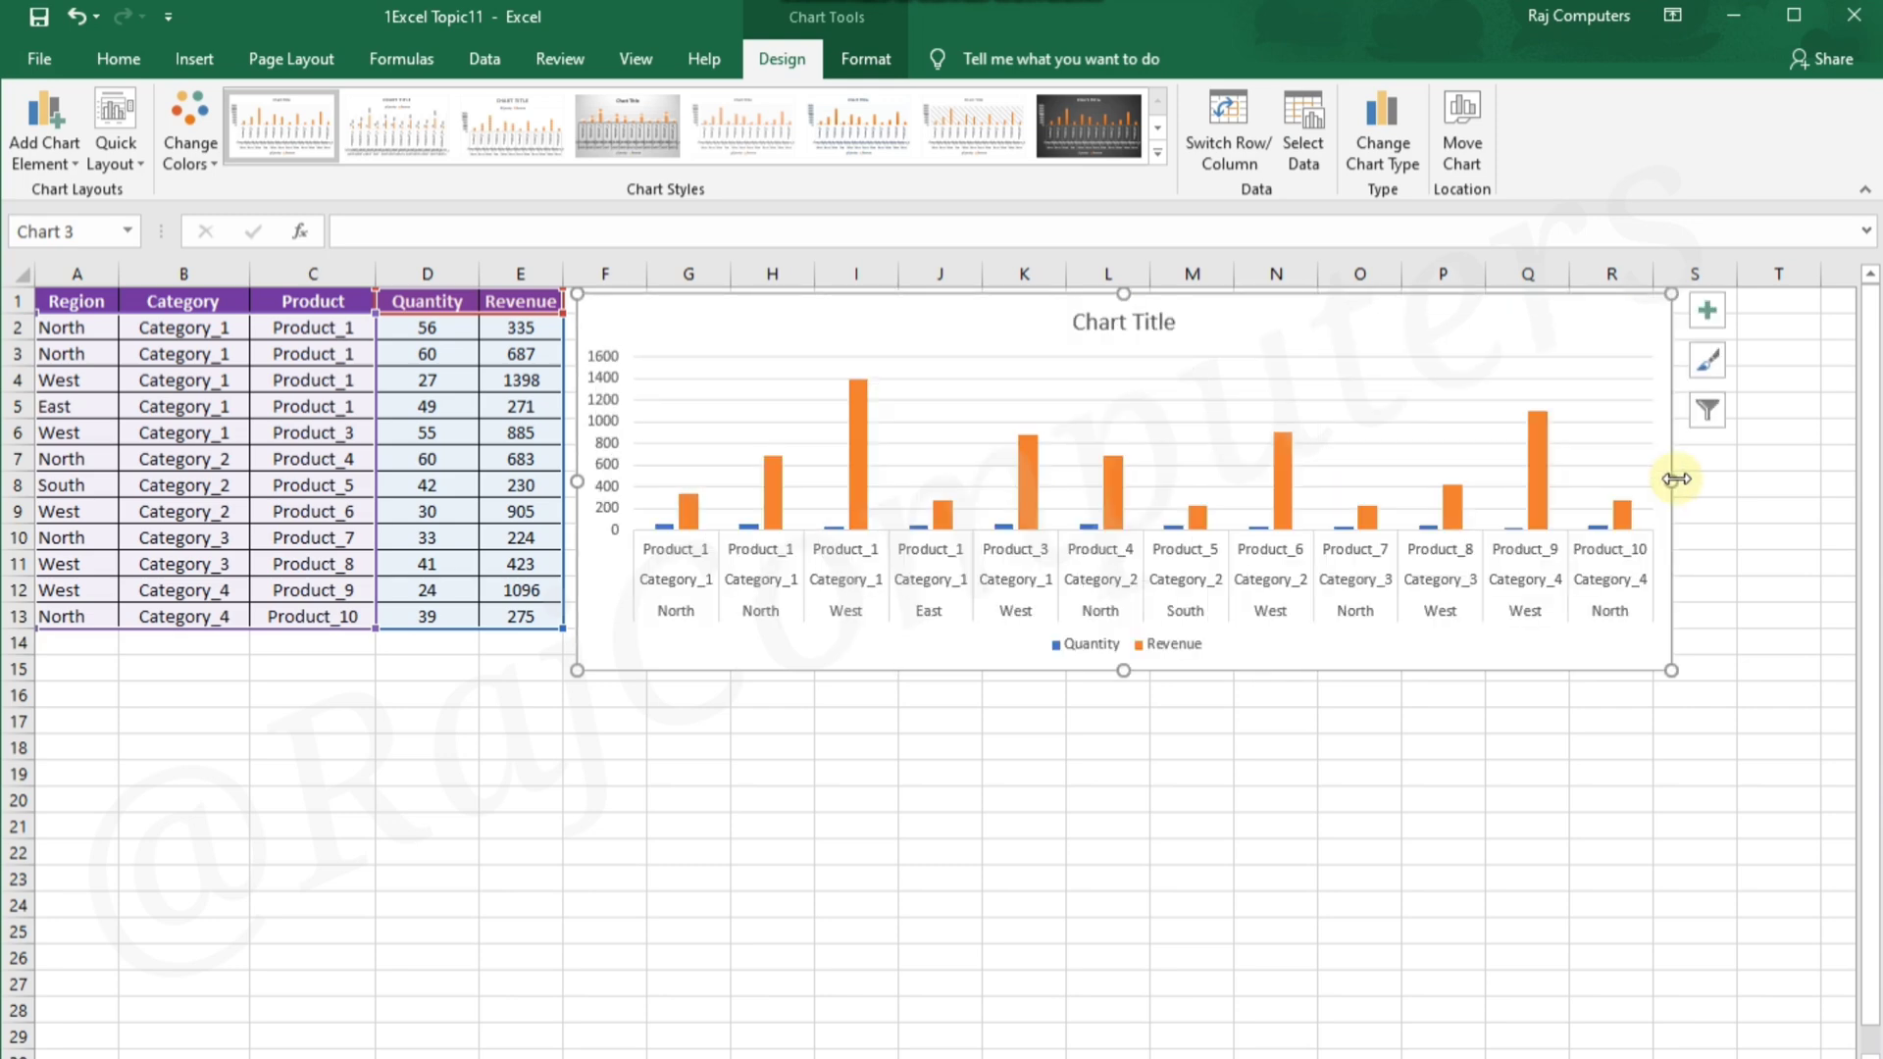
click(1495, 806)
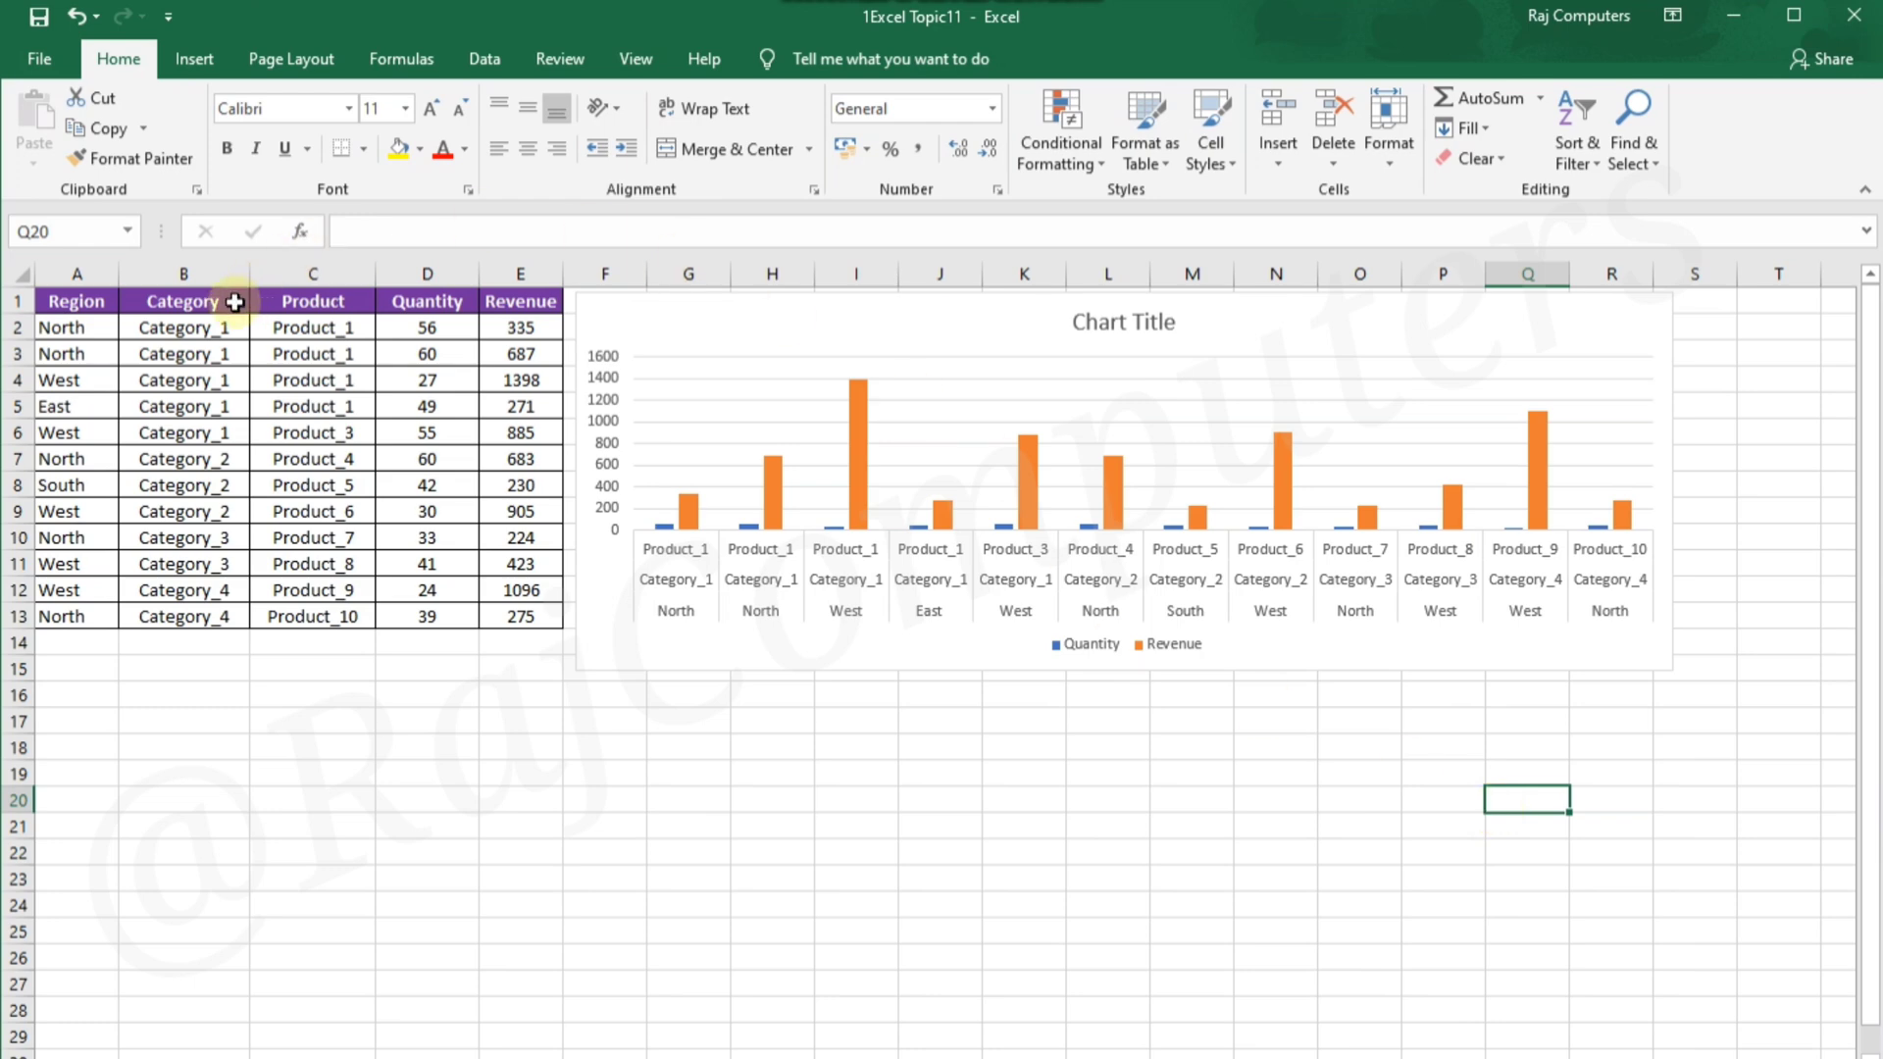
Insert a PivotChart with PivotTable from A1:E13 at A15 on the existing worksheet, and place the PivotChart below the column chart
drag(61, 300, 552, 616)
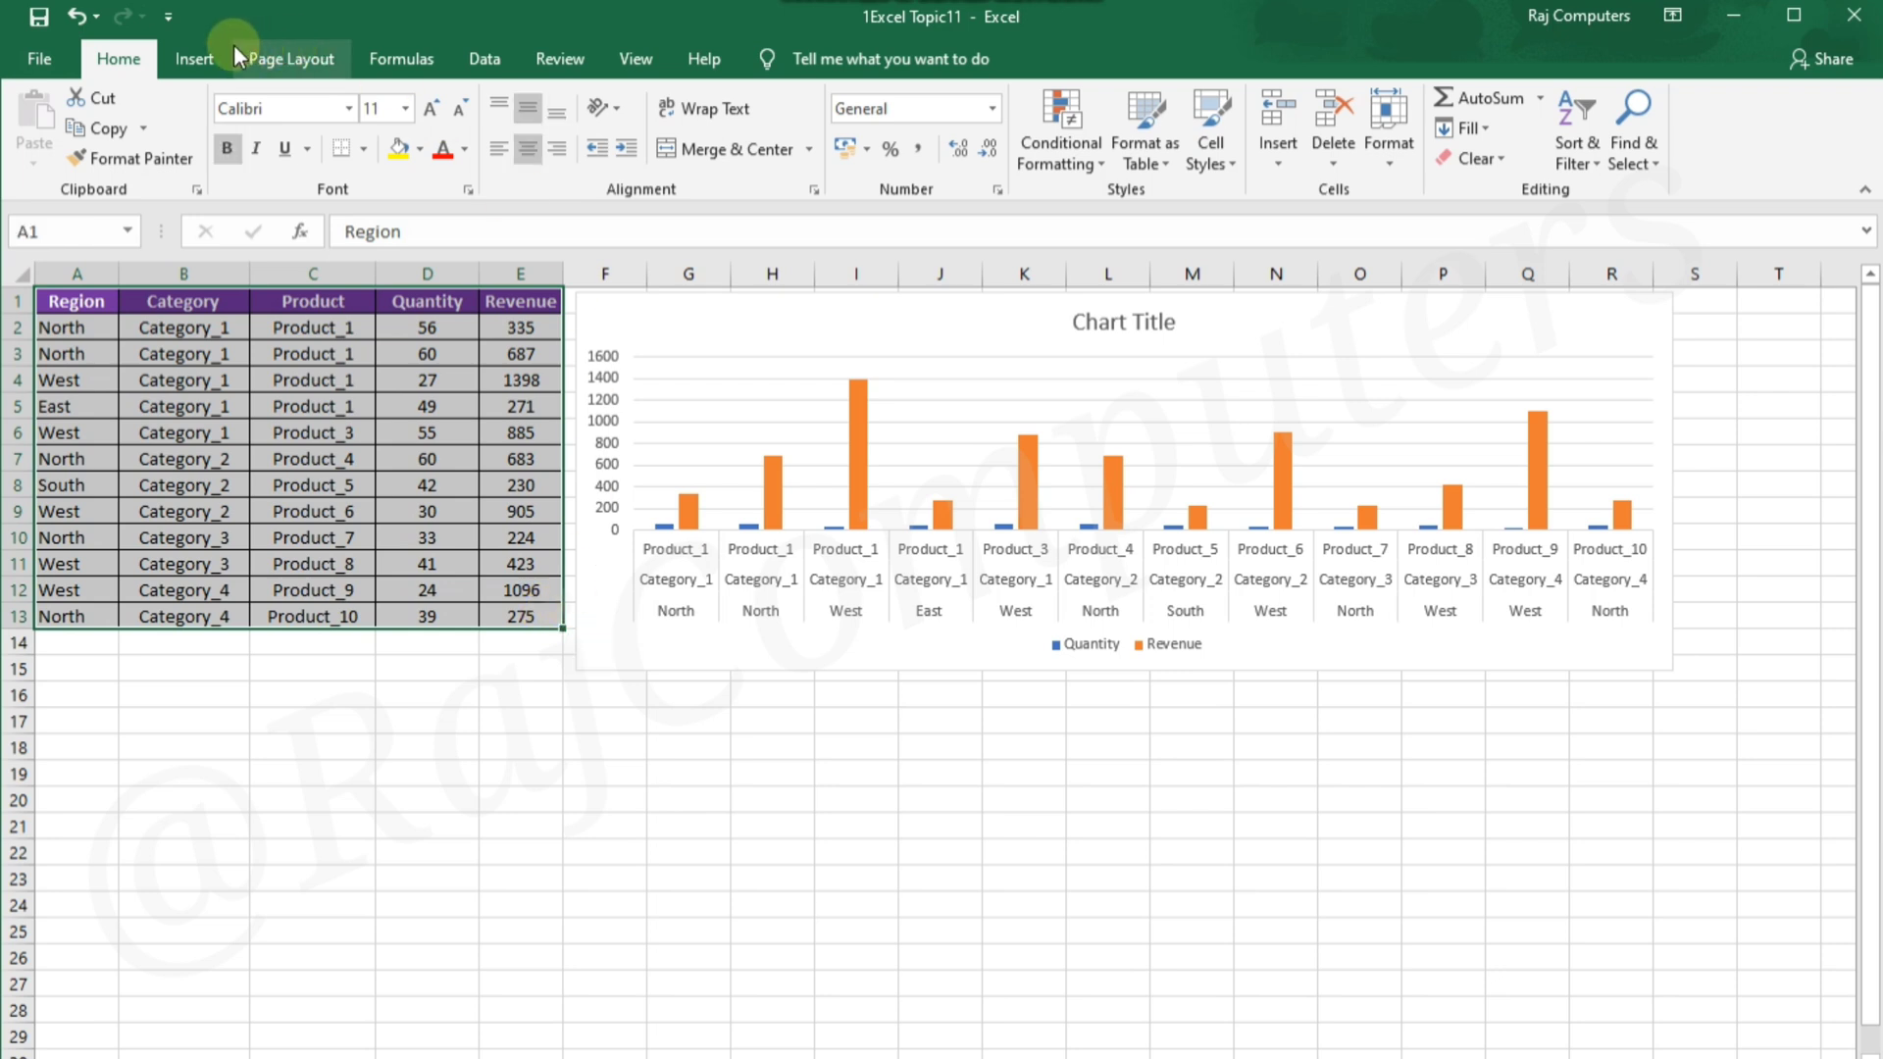
click(194, 58)
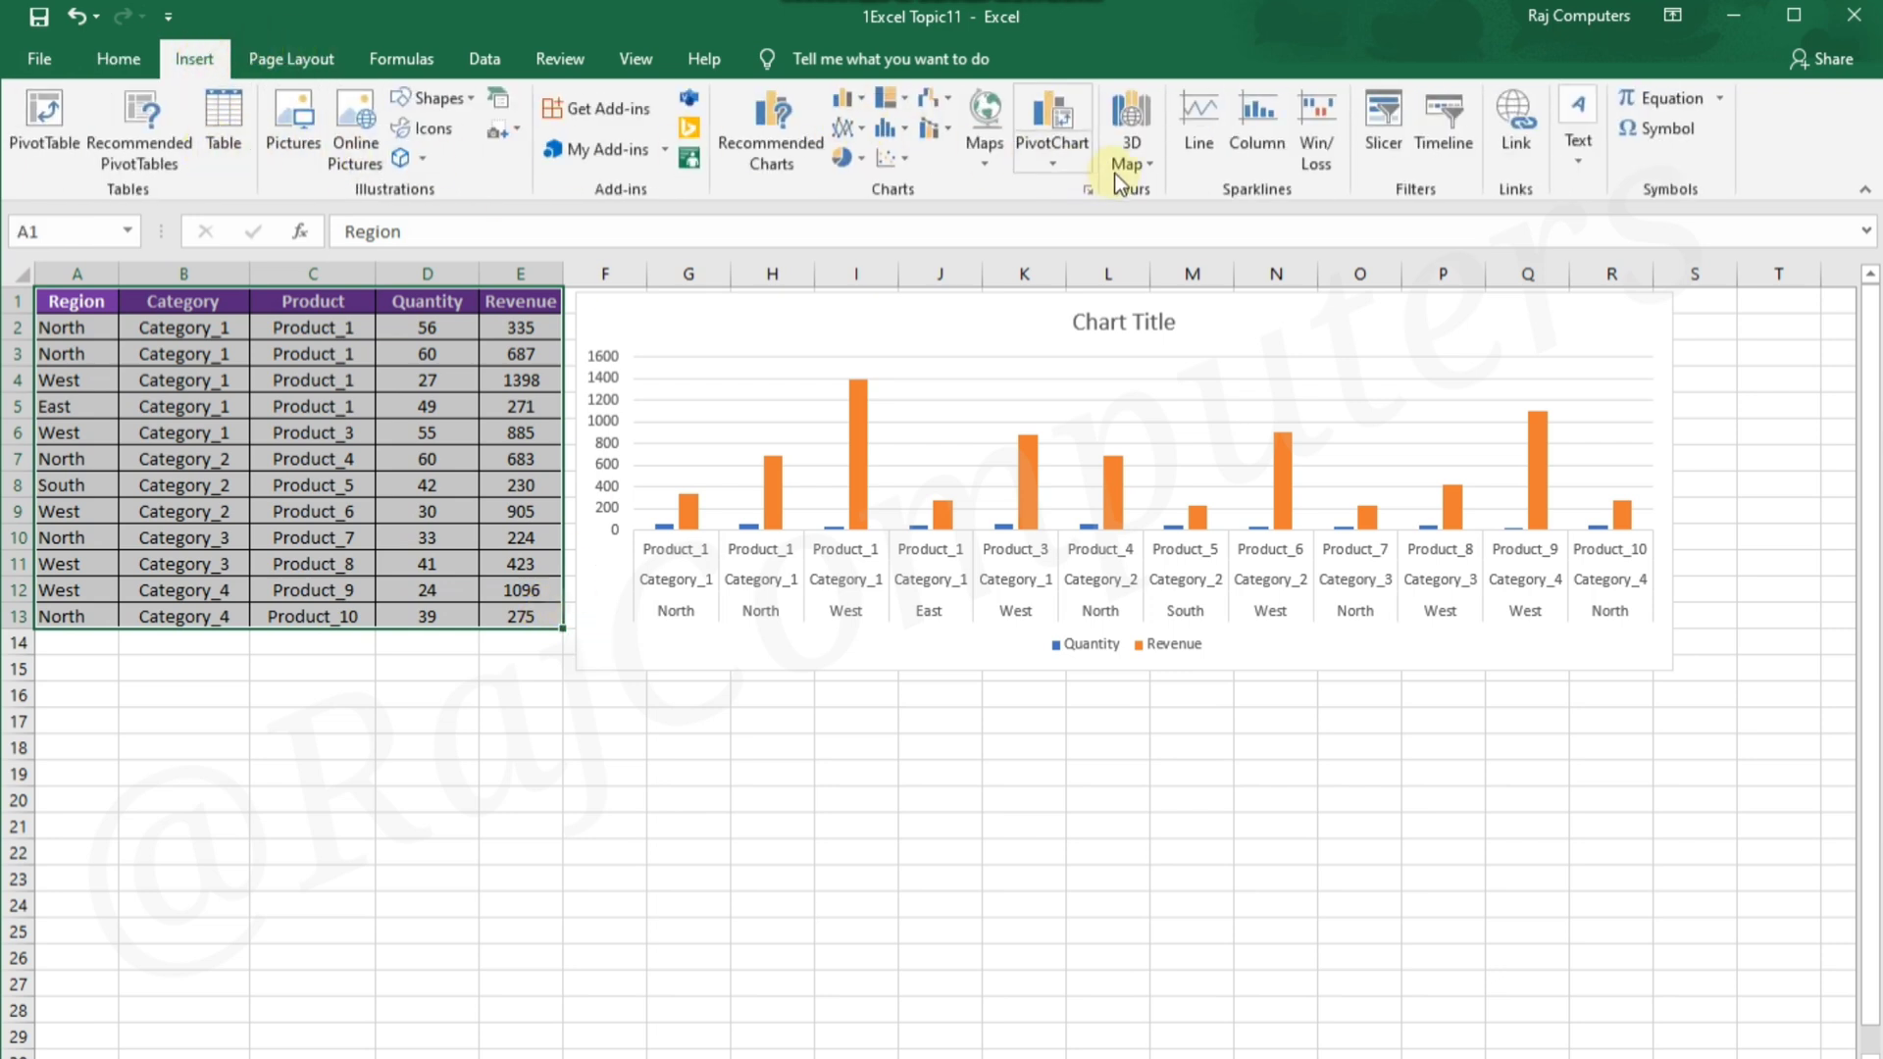
click(1065, 163)
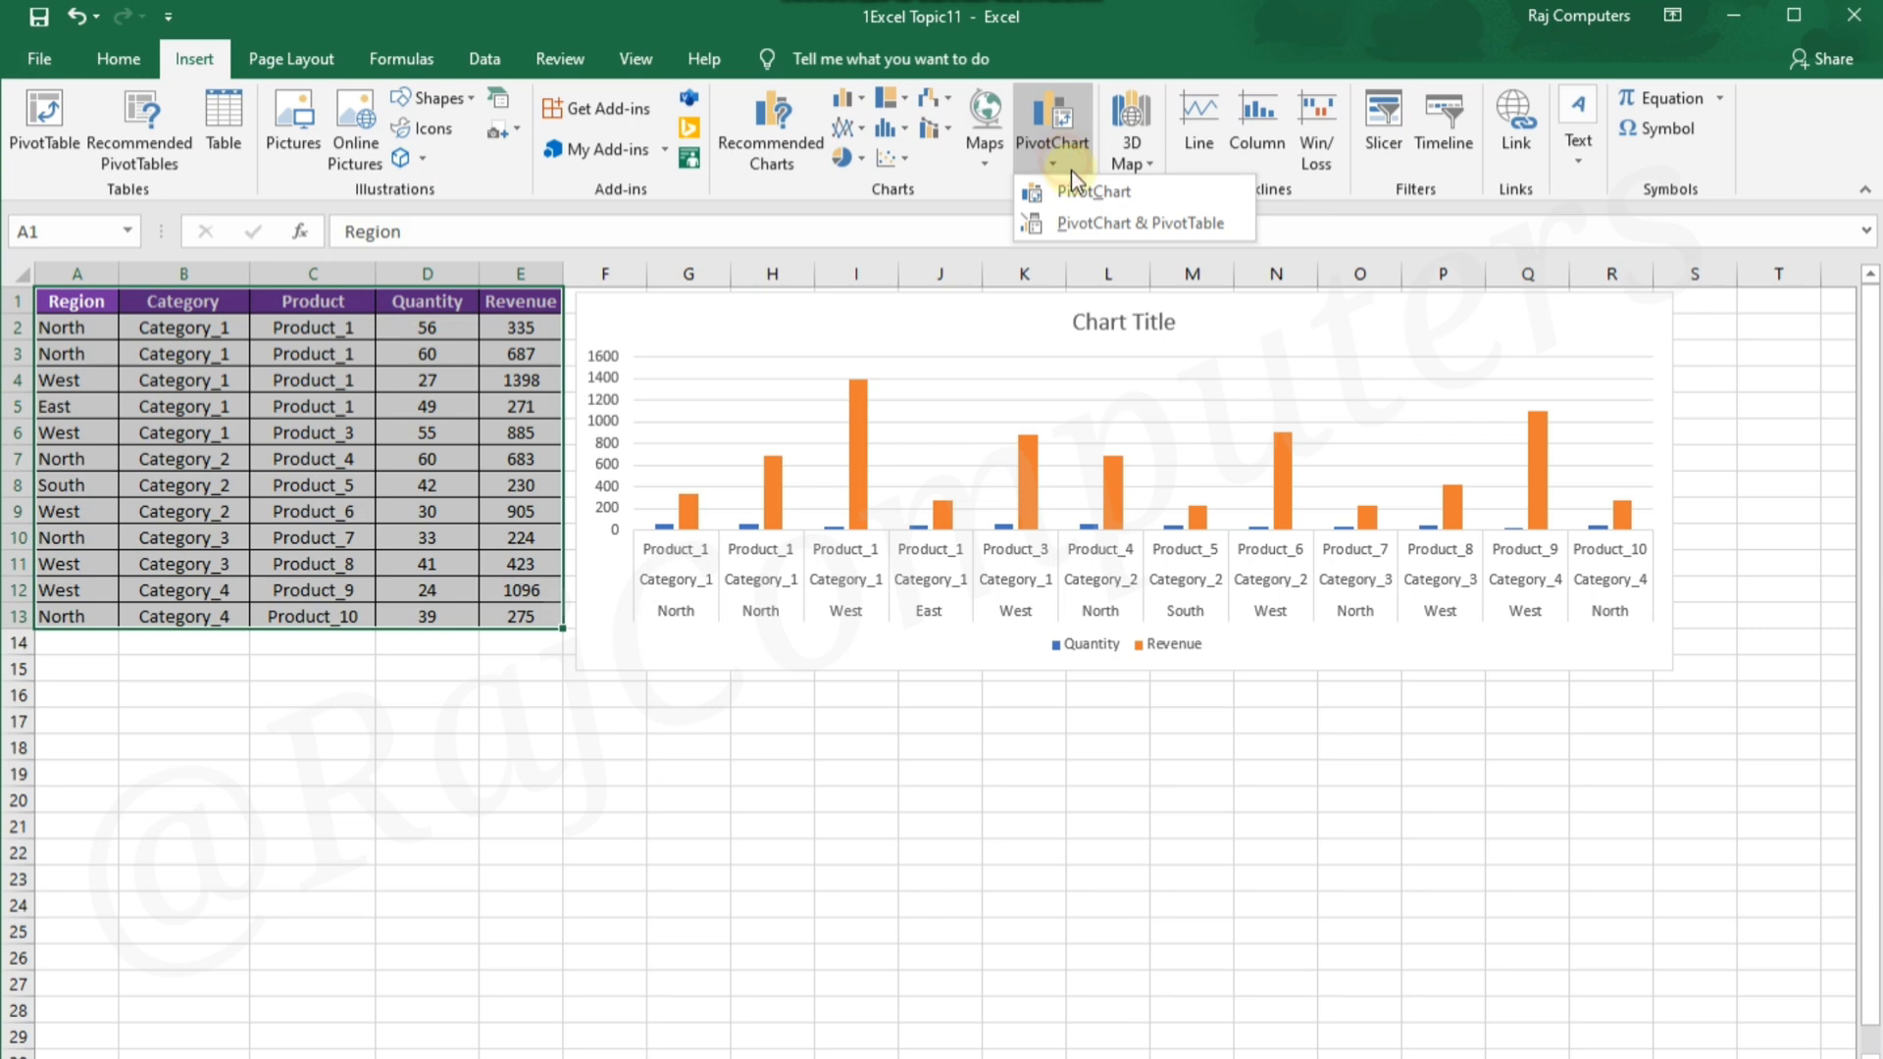
click(1132, 222)
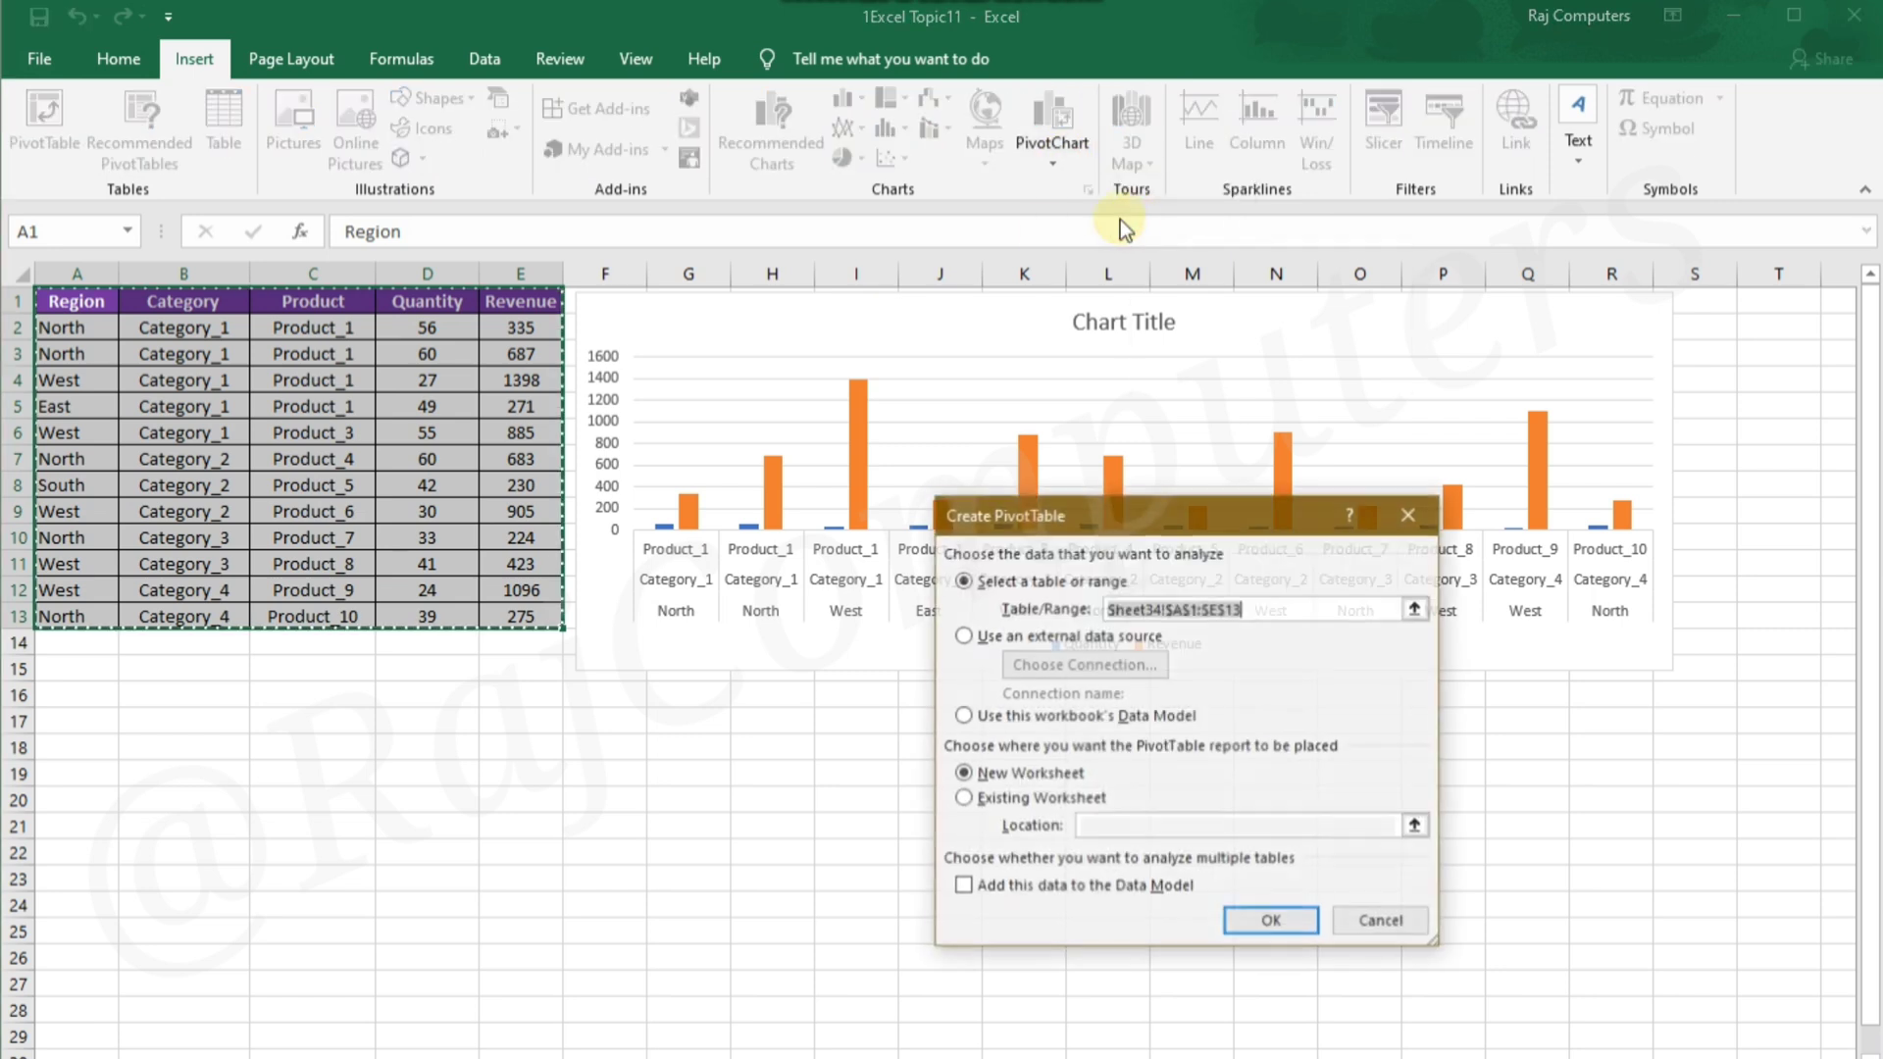
click(981, 799)
click(61, 670)
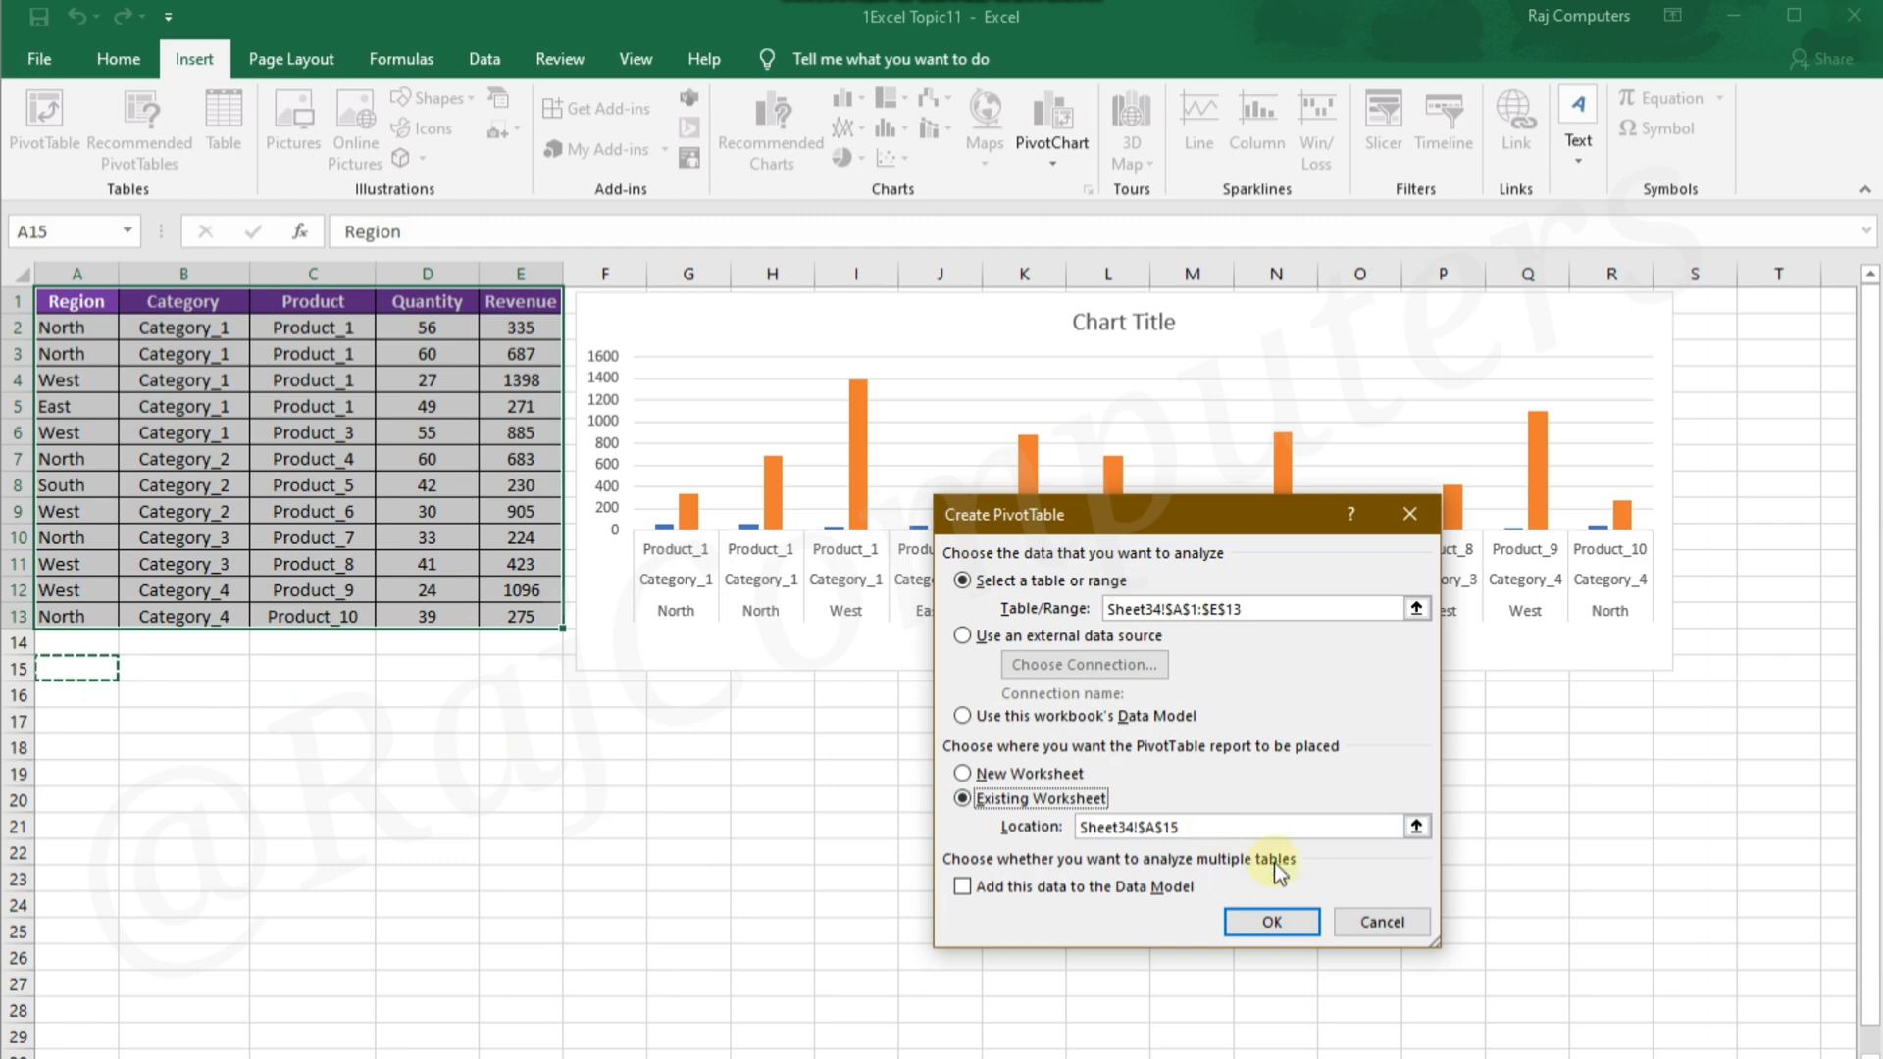
click(1274, 924)
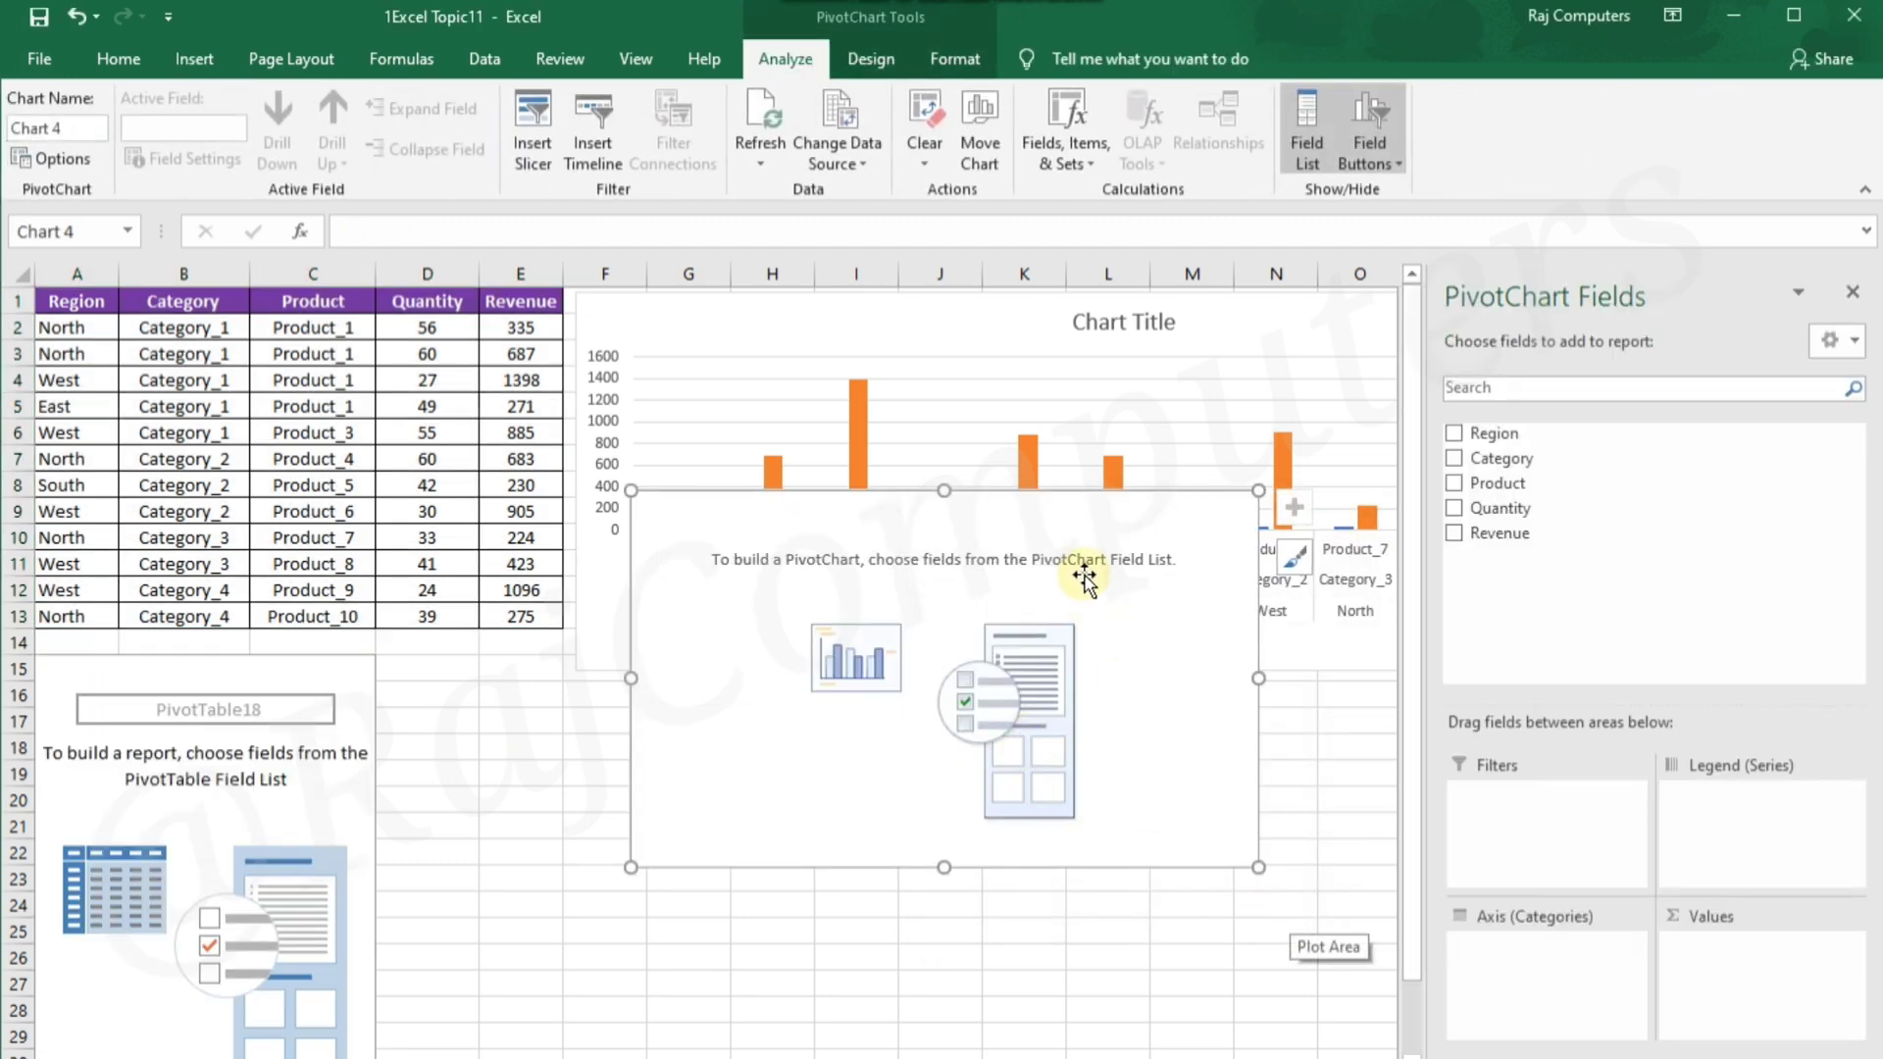
drag(1079, 524, 479, 249)
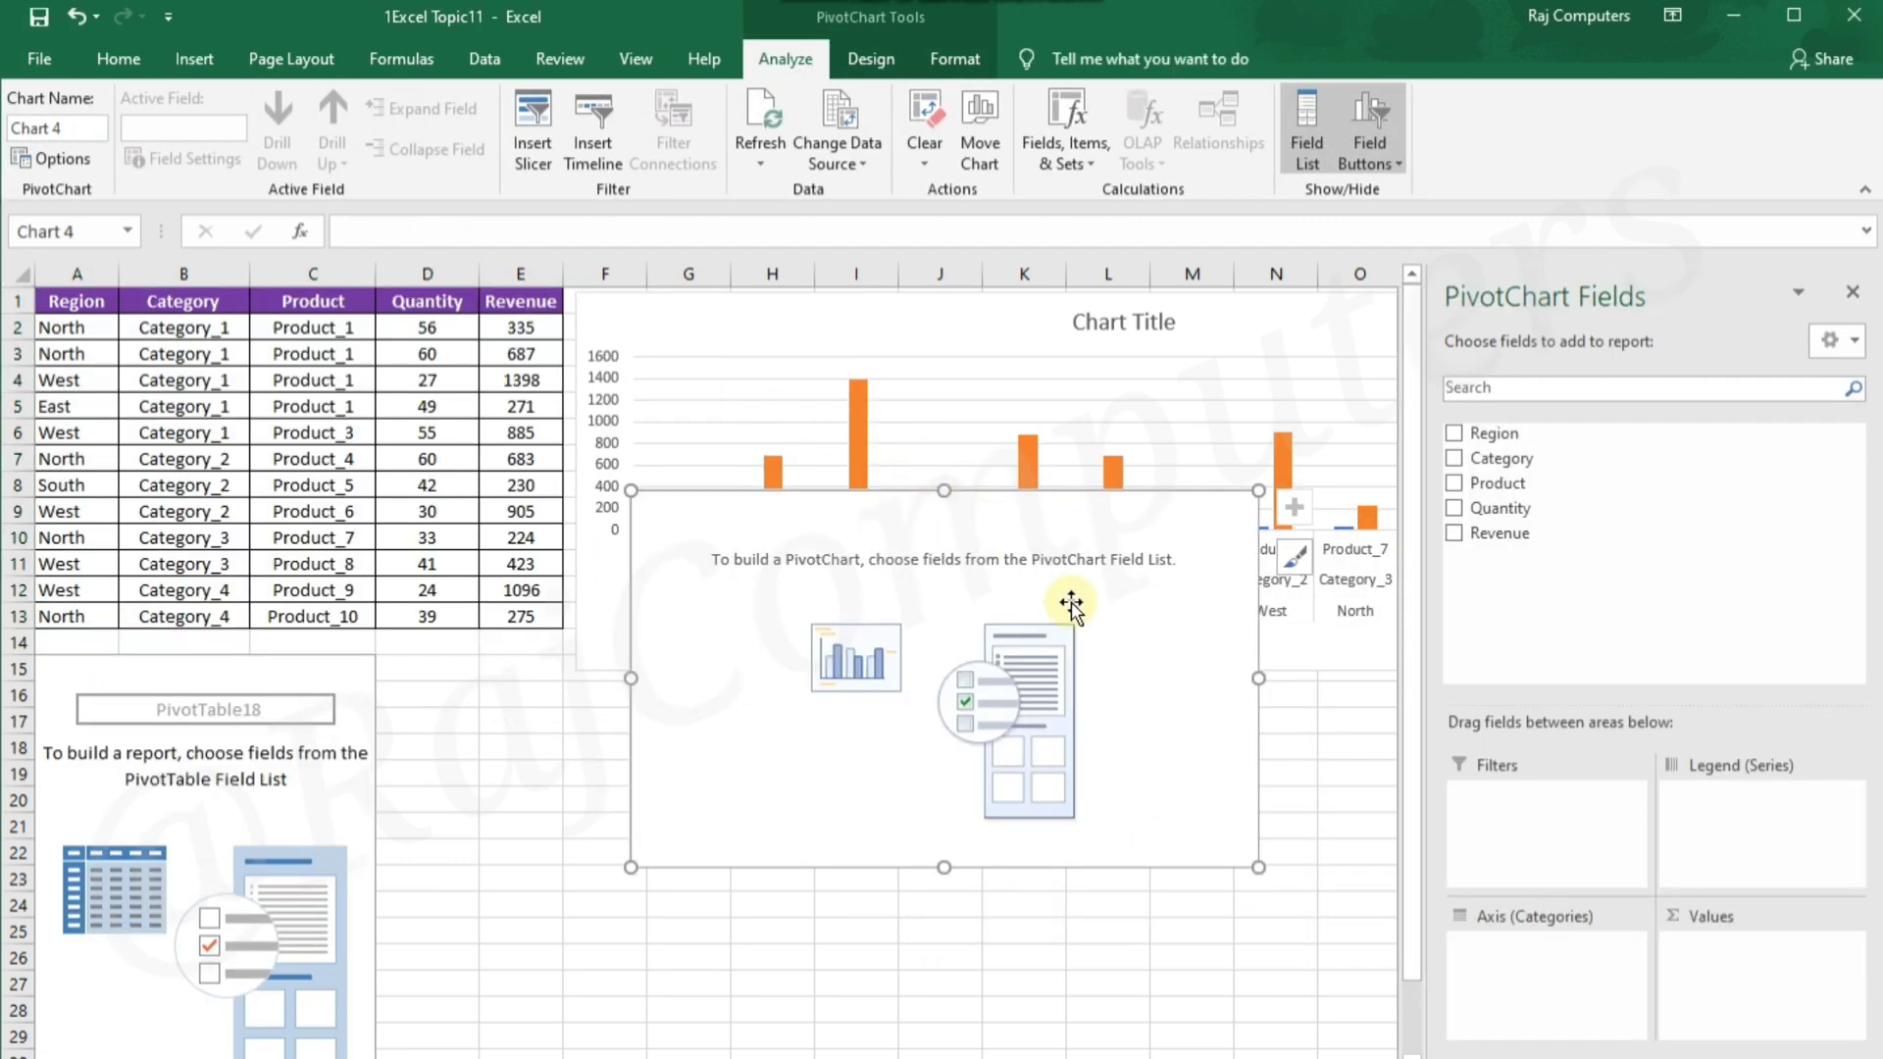
drag(1079, 521, 994, 702)
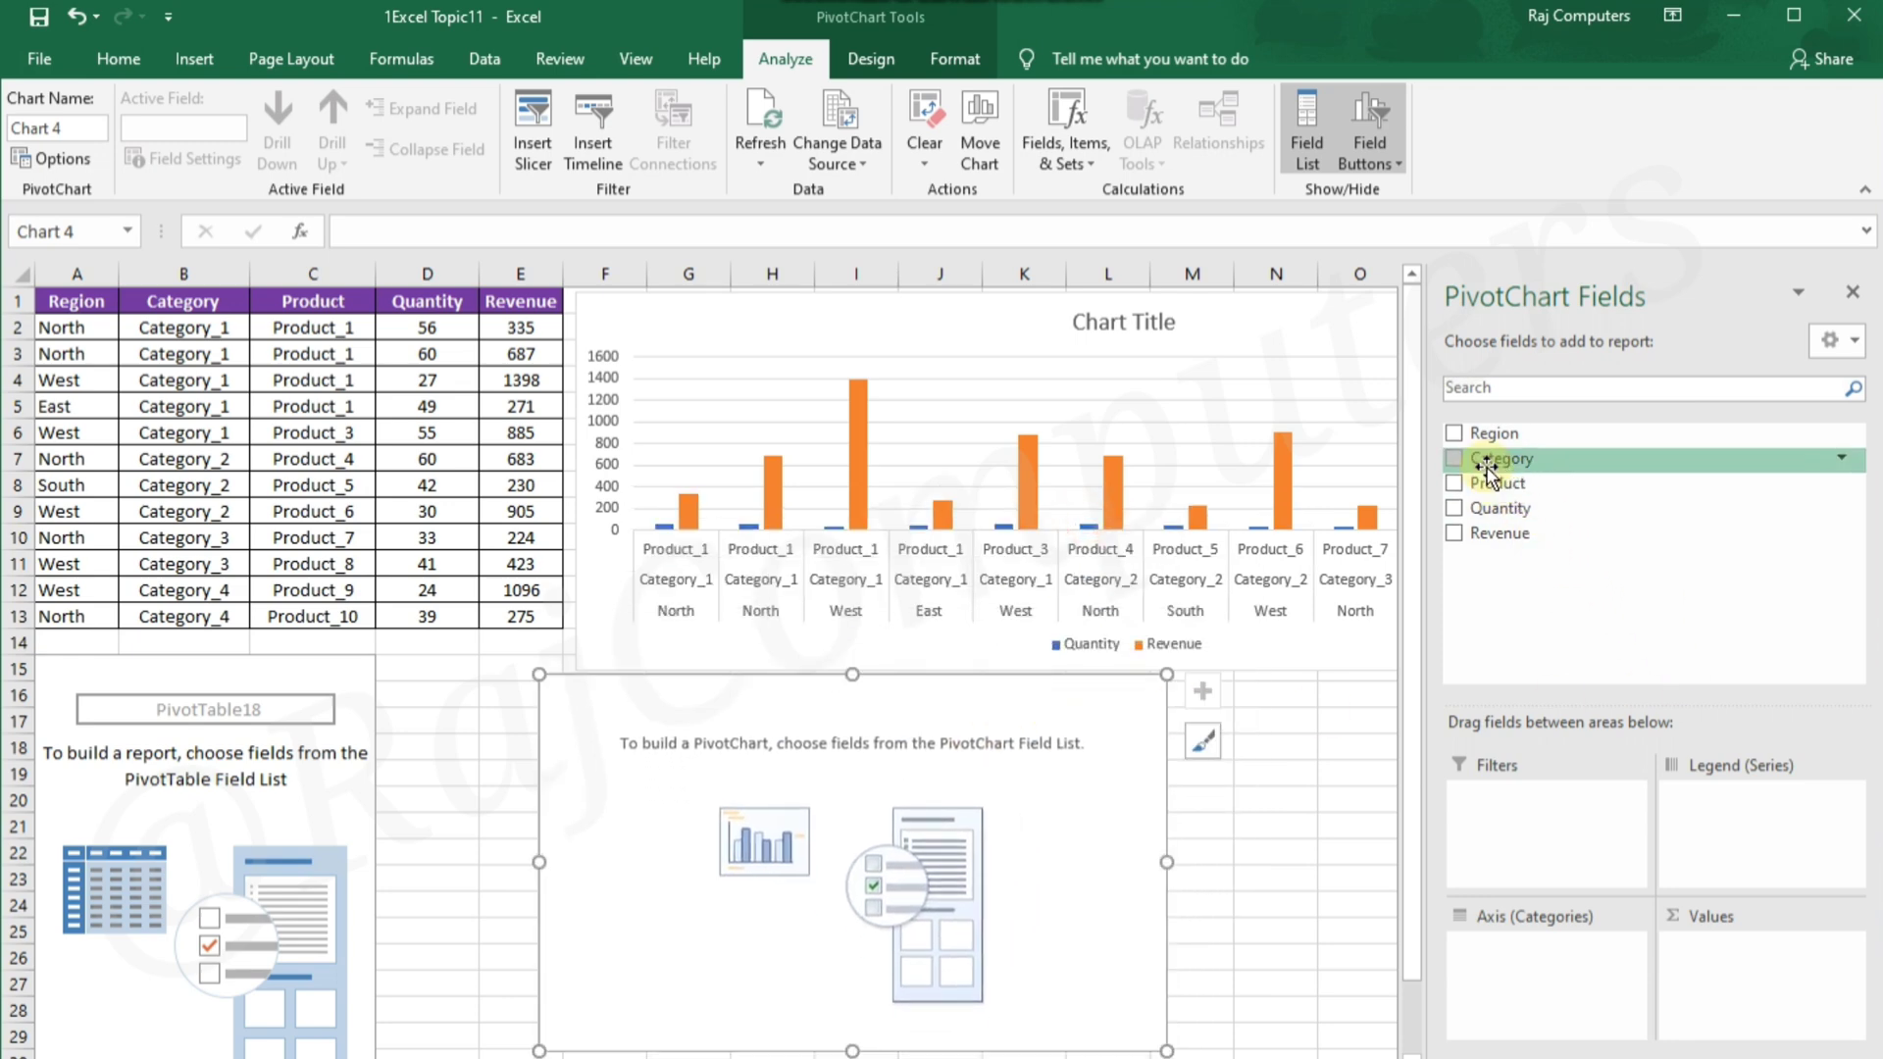
Build the PivotChart with Category and Product as axis categories and Quantity and Revenue as values
drag(1485, 461, 1506, 951)
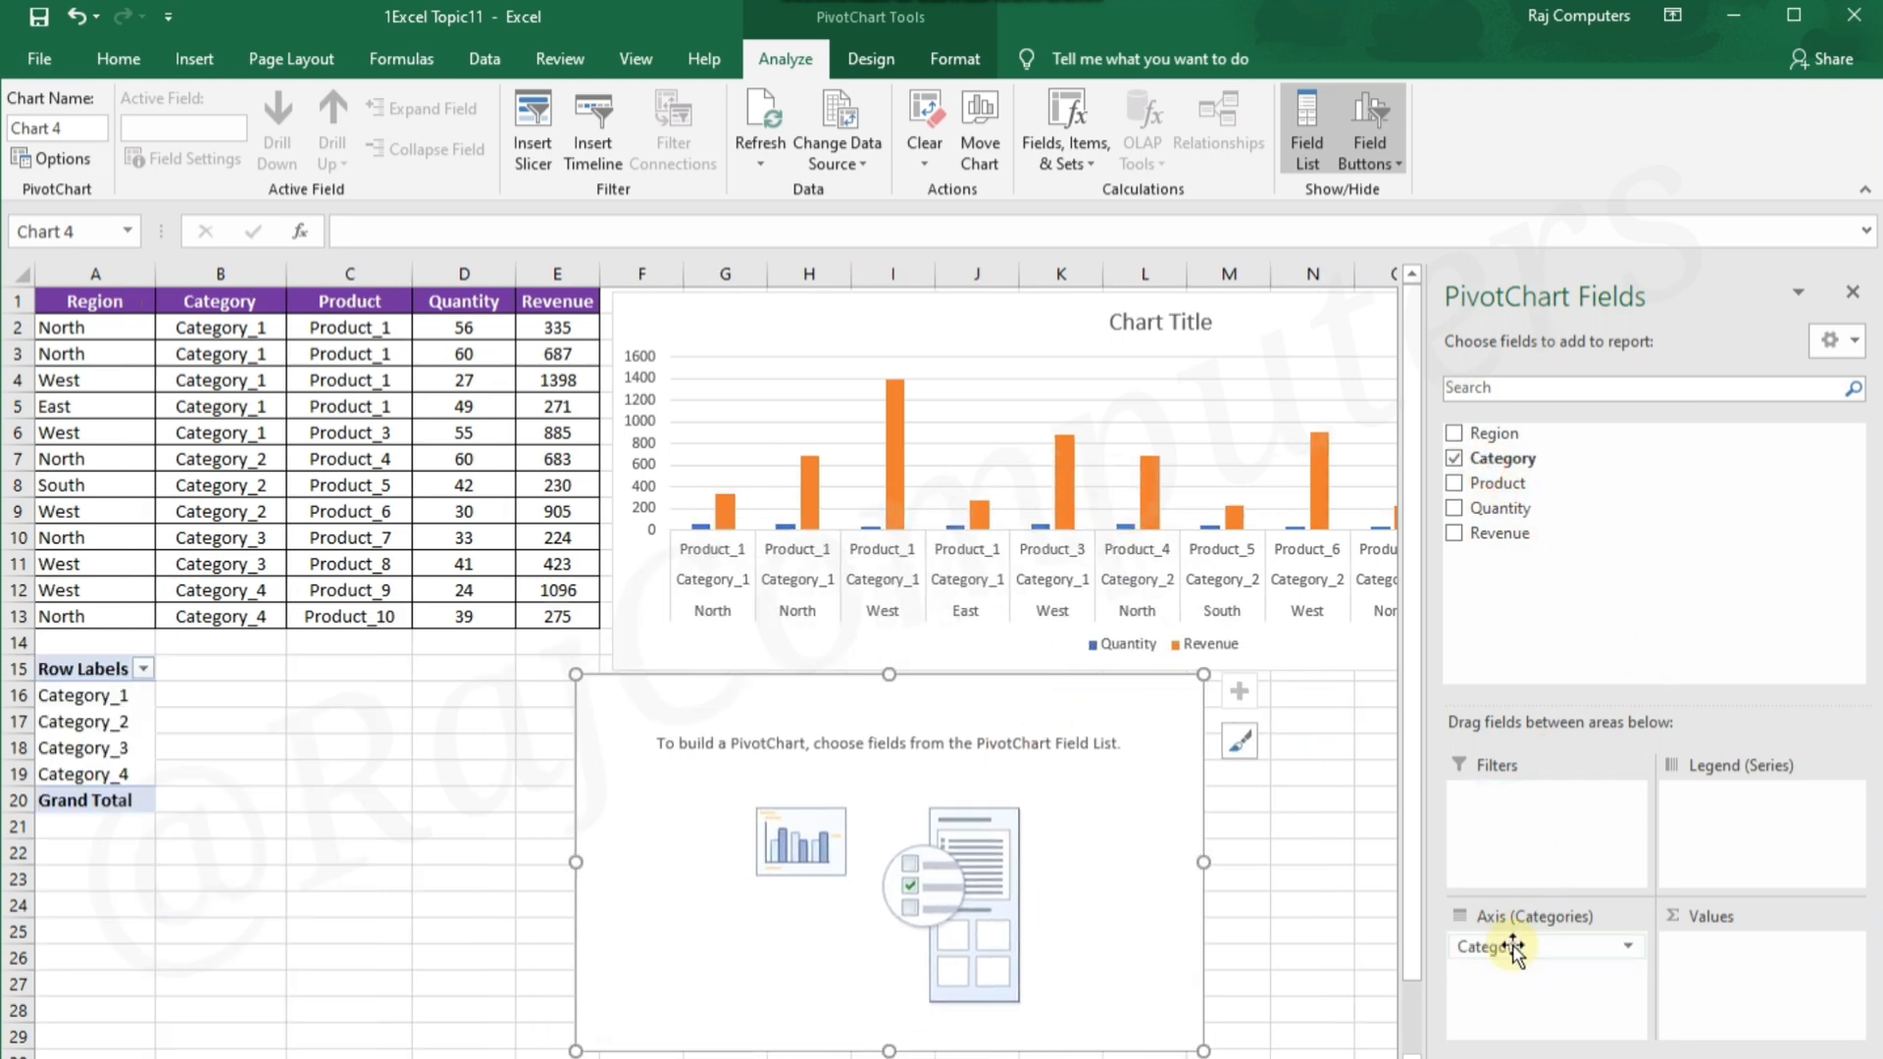
drag(1485, 508, 1745, 948)
drag(1507, 535, 1799, 977)
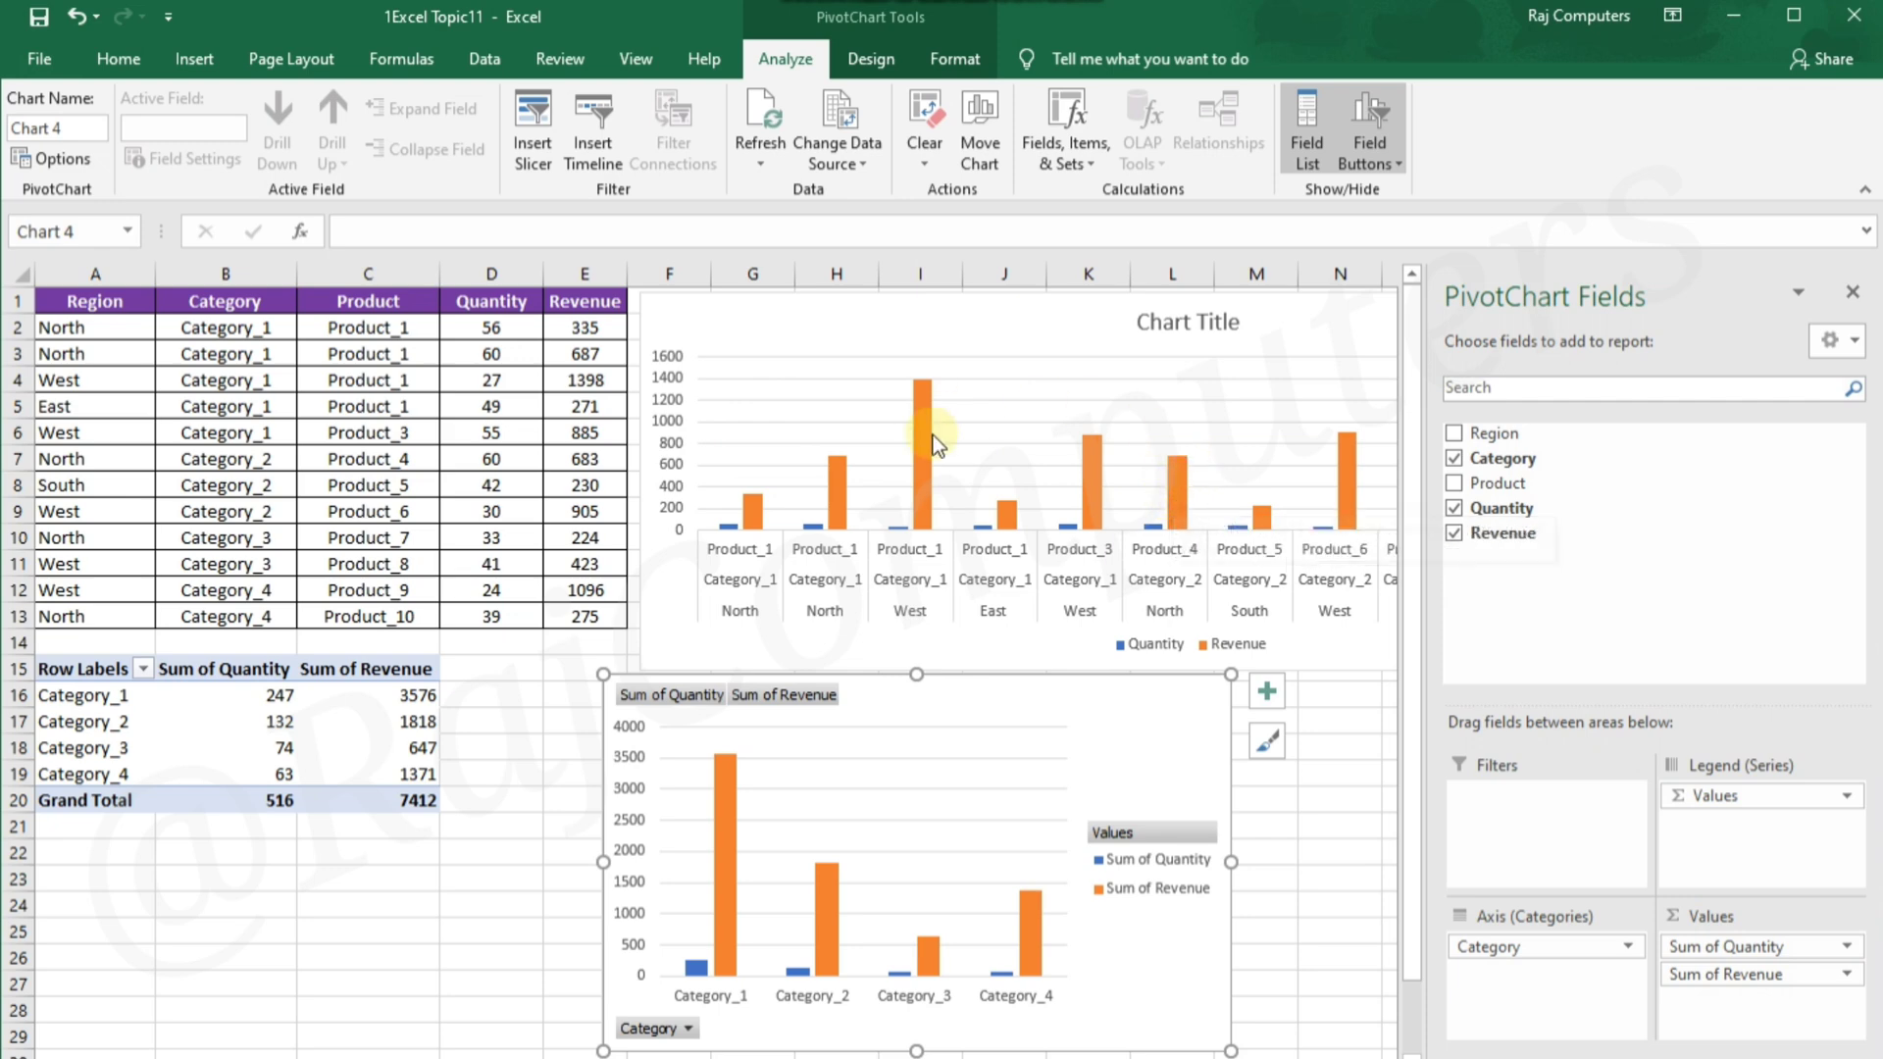
mouse_move(1180, 463)
drag(1561, 1004, 1561, 1005)
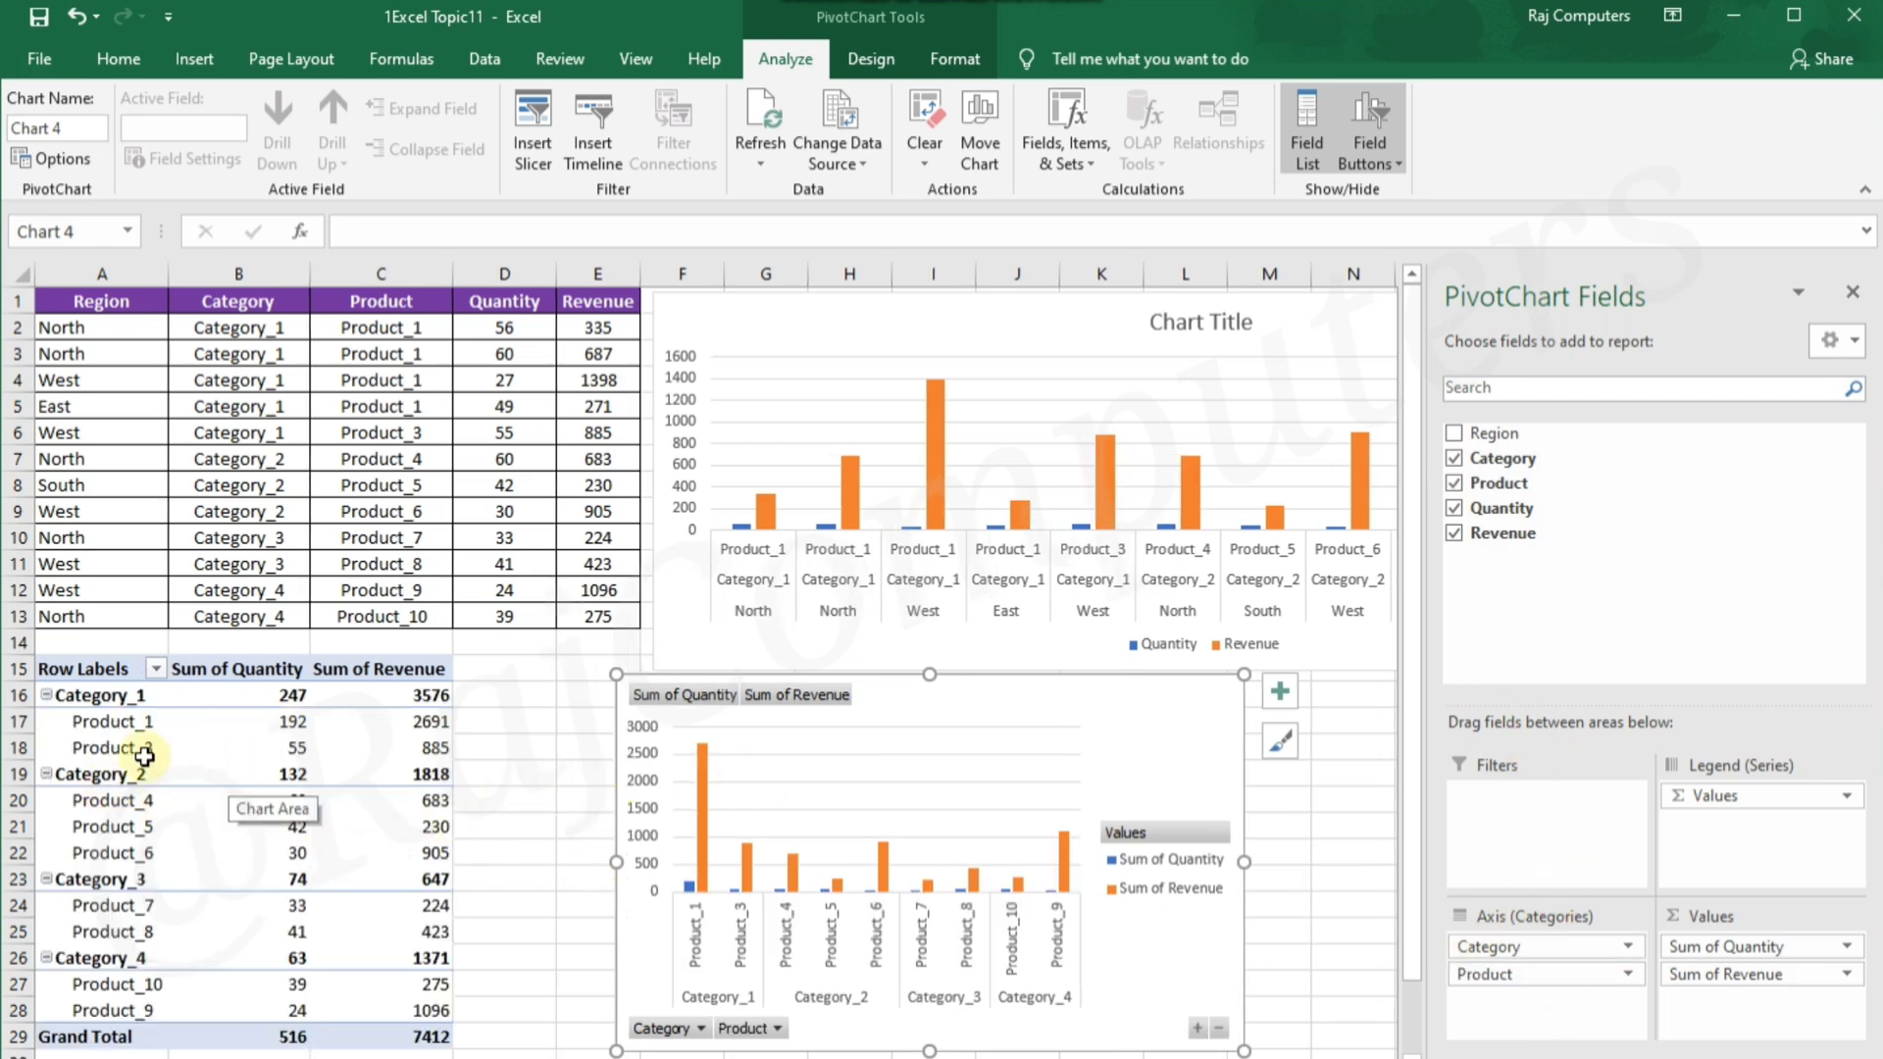
Collapse the product details of Category_2, Category_4 and Category_1 in the PivotTable
click(46, 774)
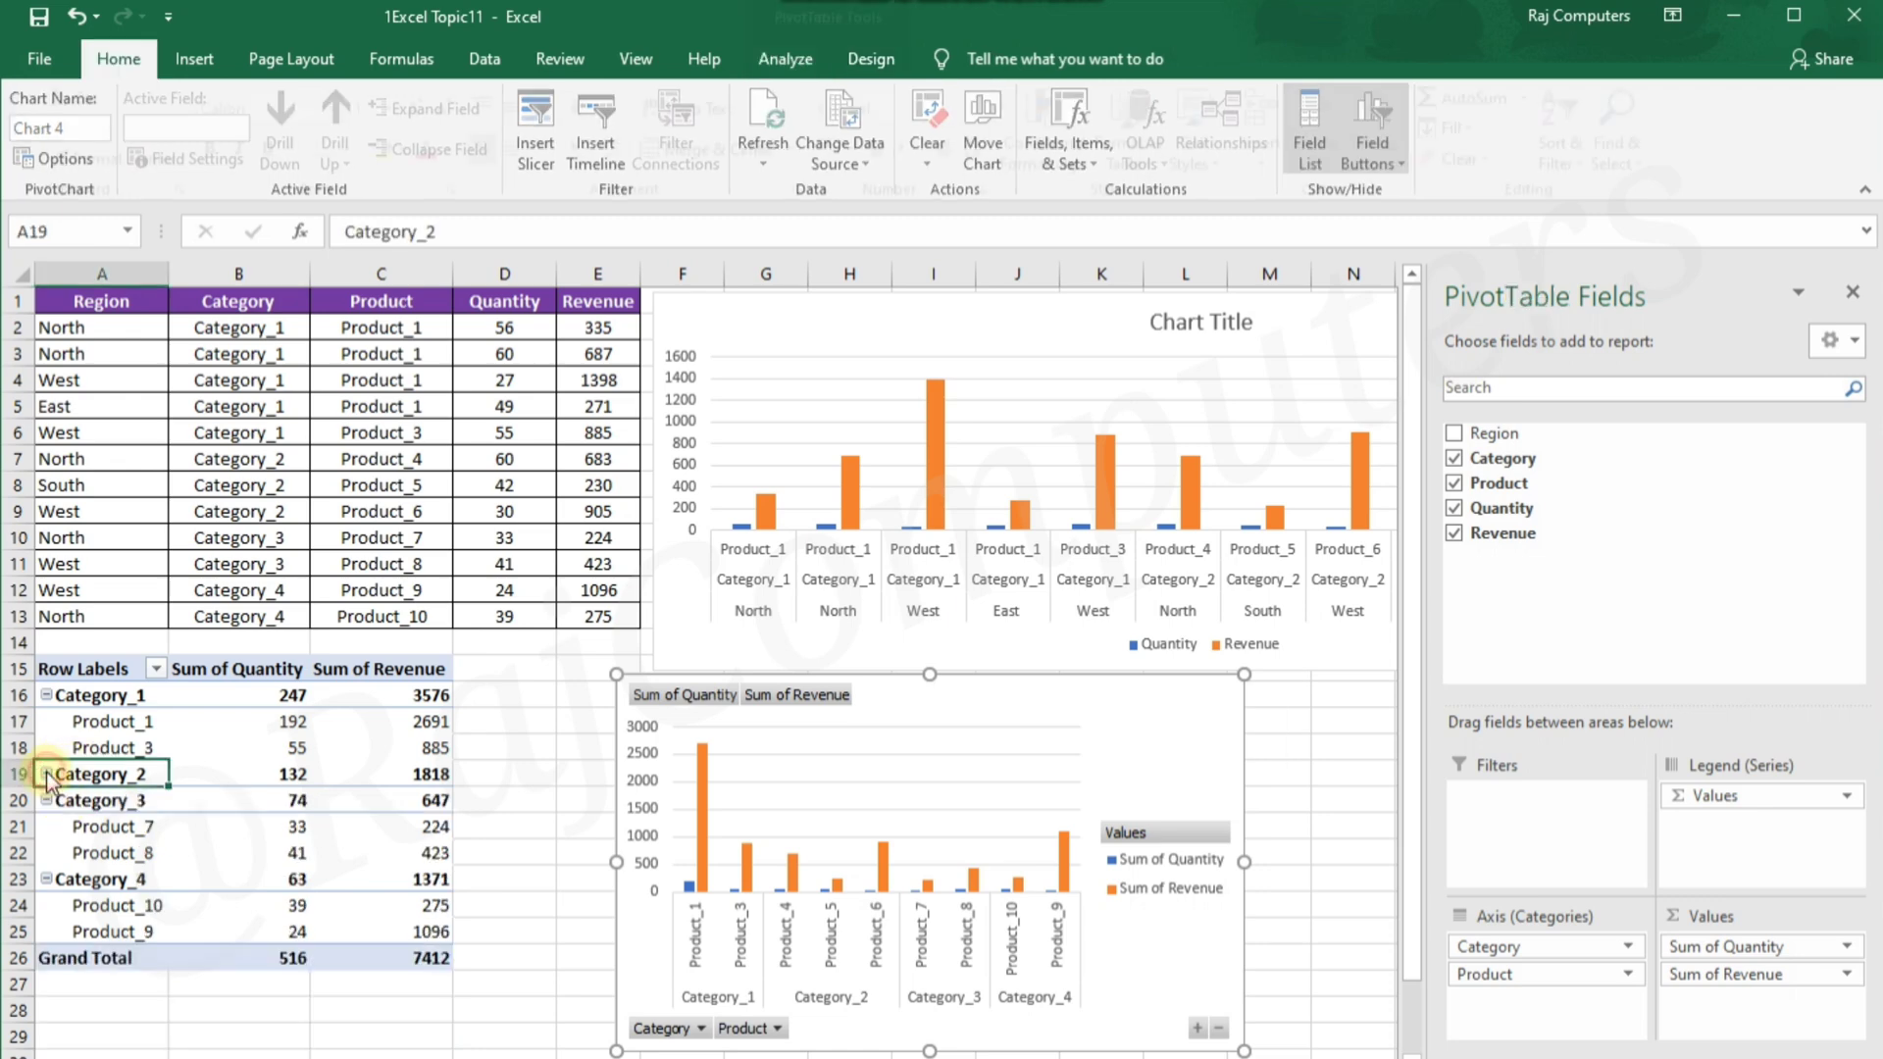
click(46, 879)
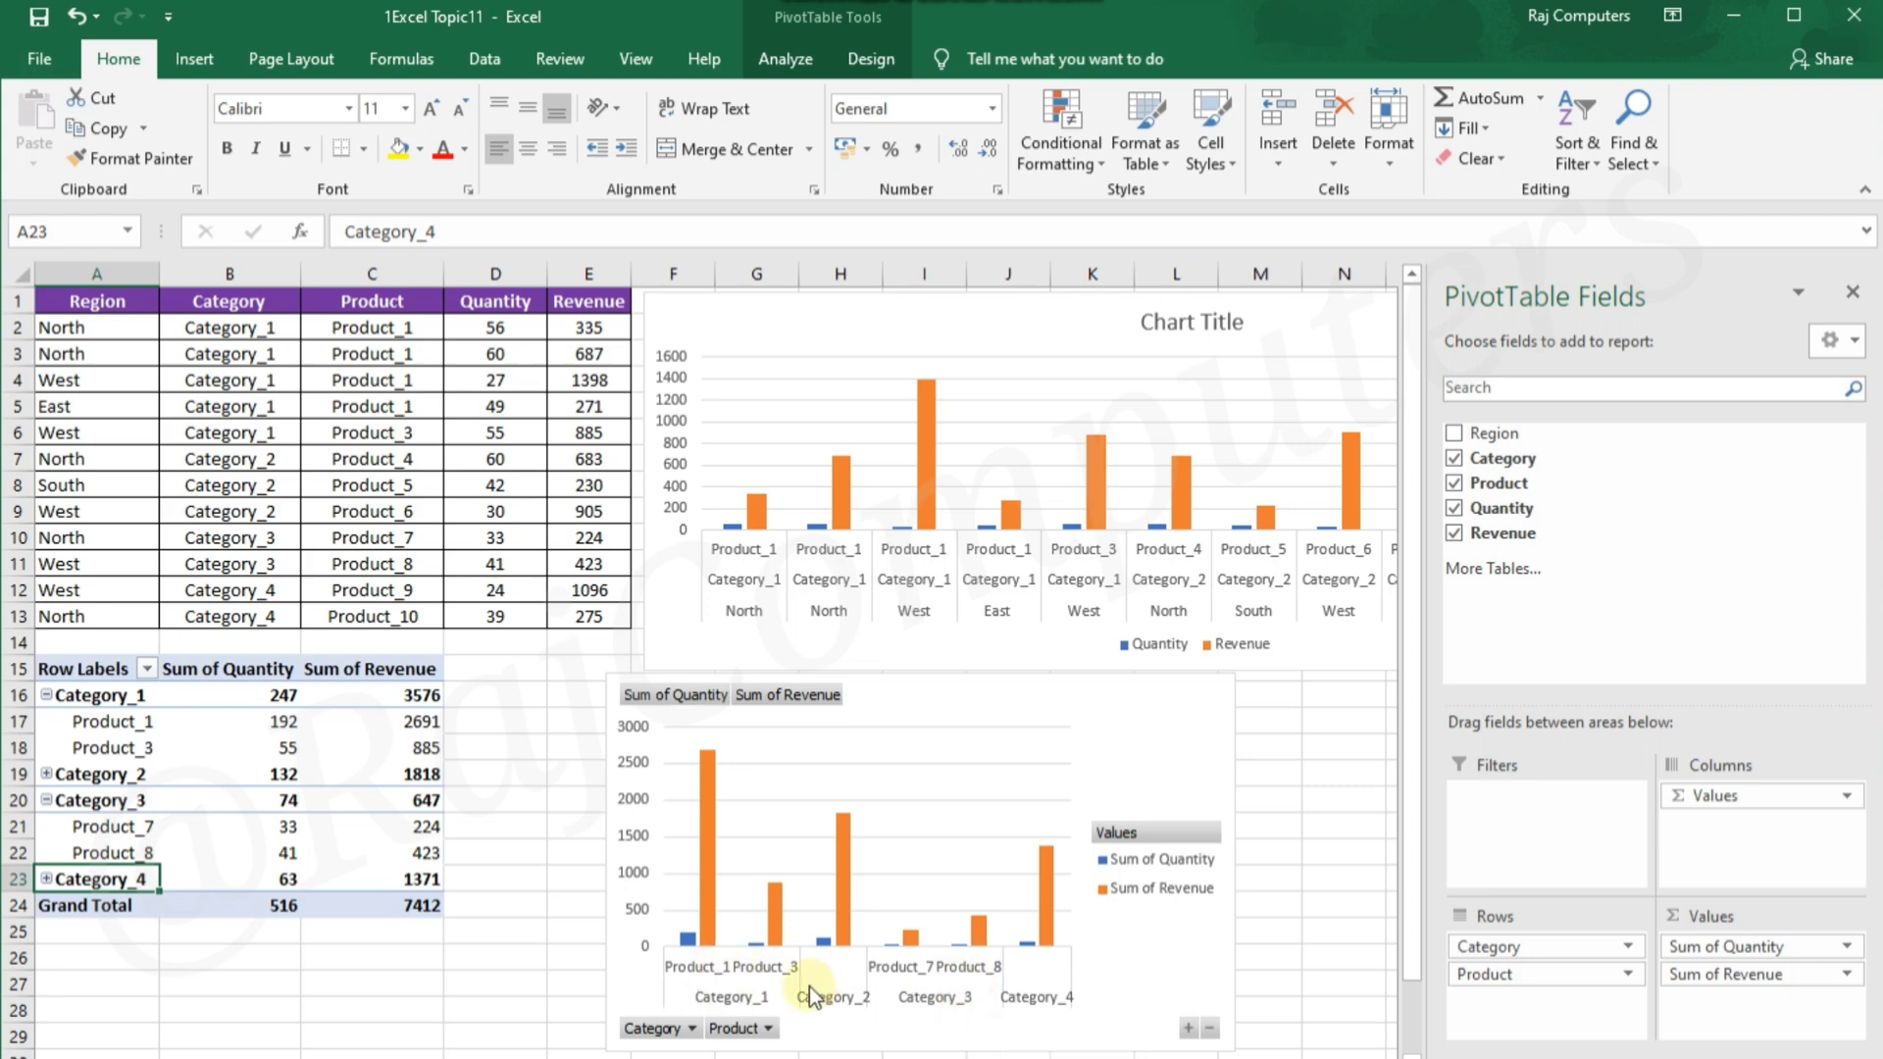
click(46, 695)
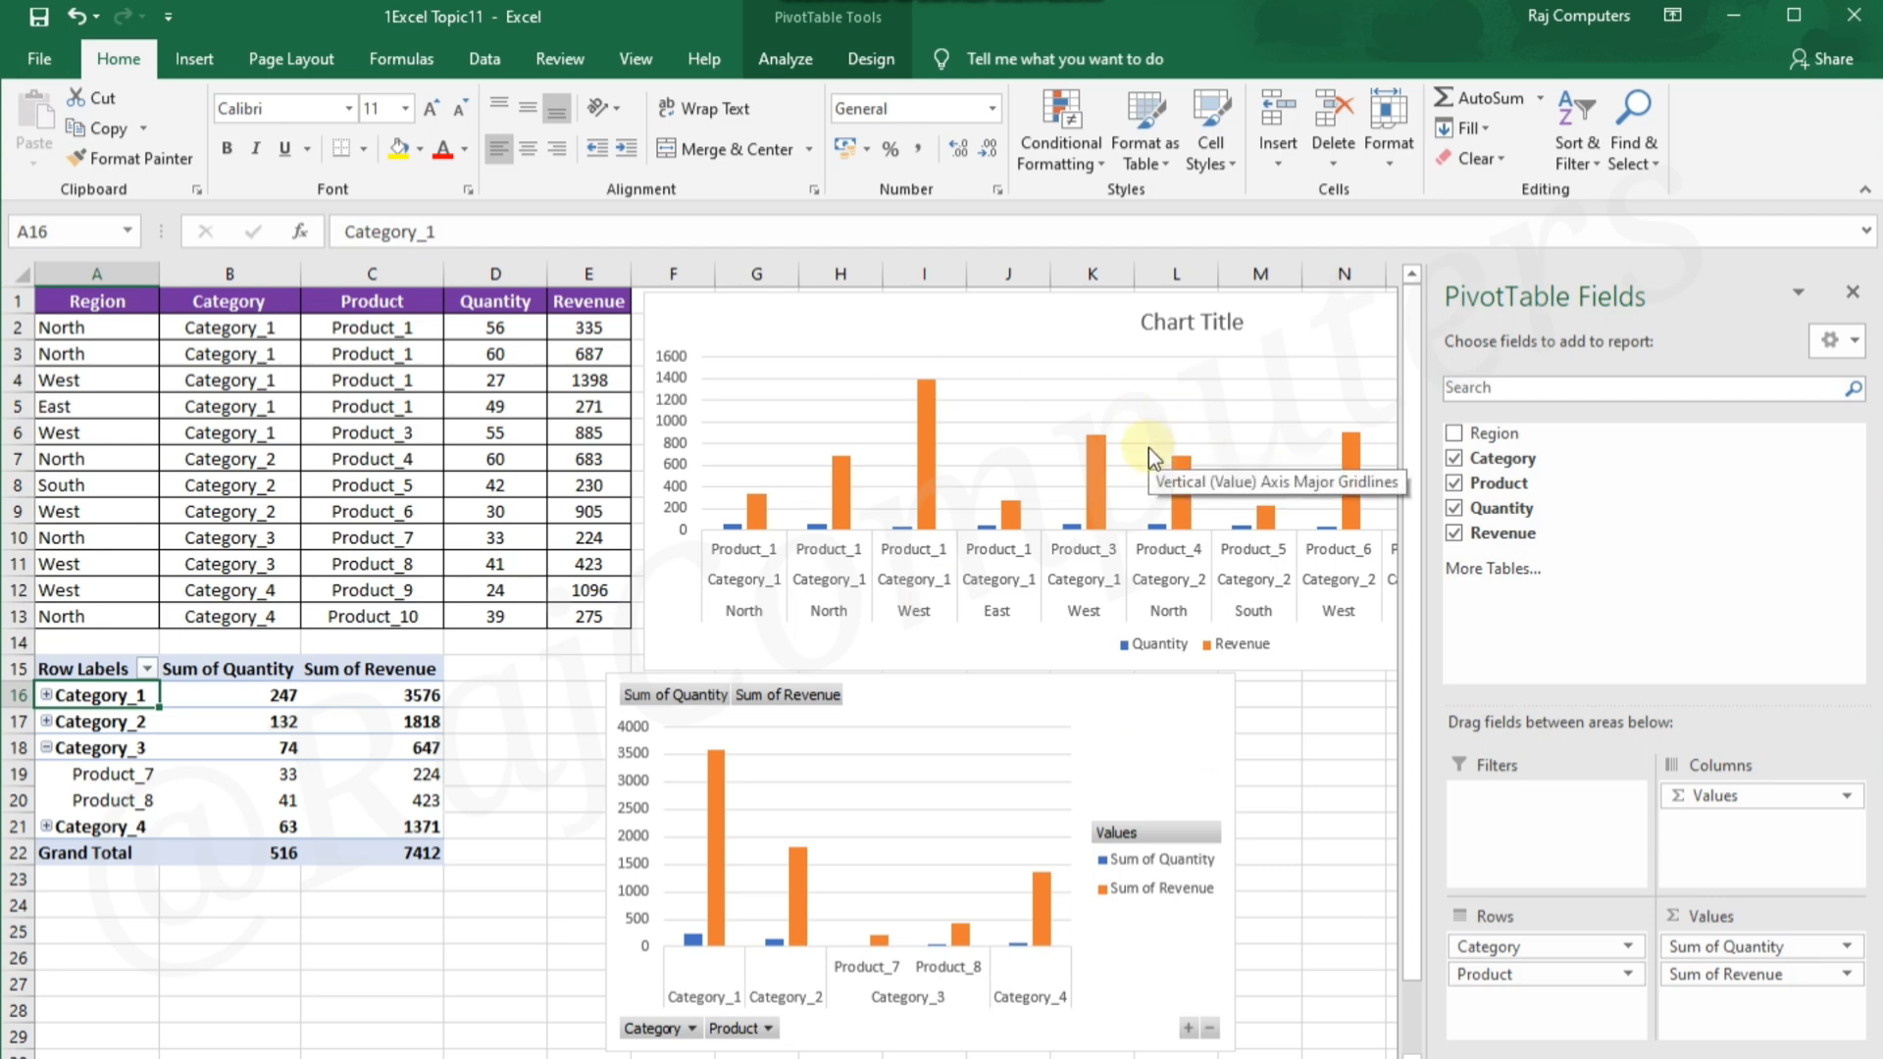
Align the PivotChart under the start of the column chart and widen it to the end of column N
drag(1148, 697, 1186, 699)
drag(1274, 865, 1384, 863)
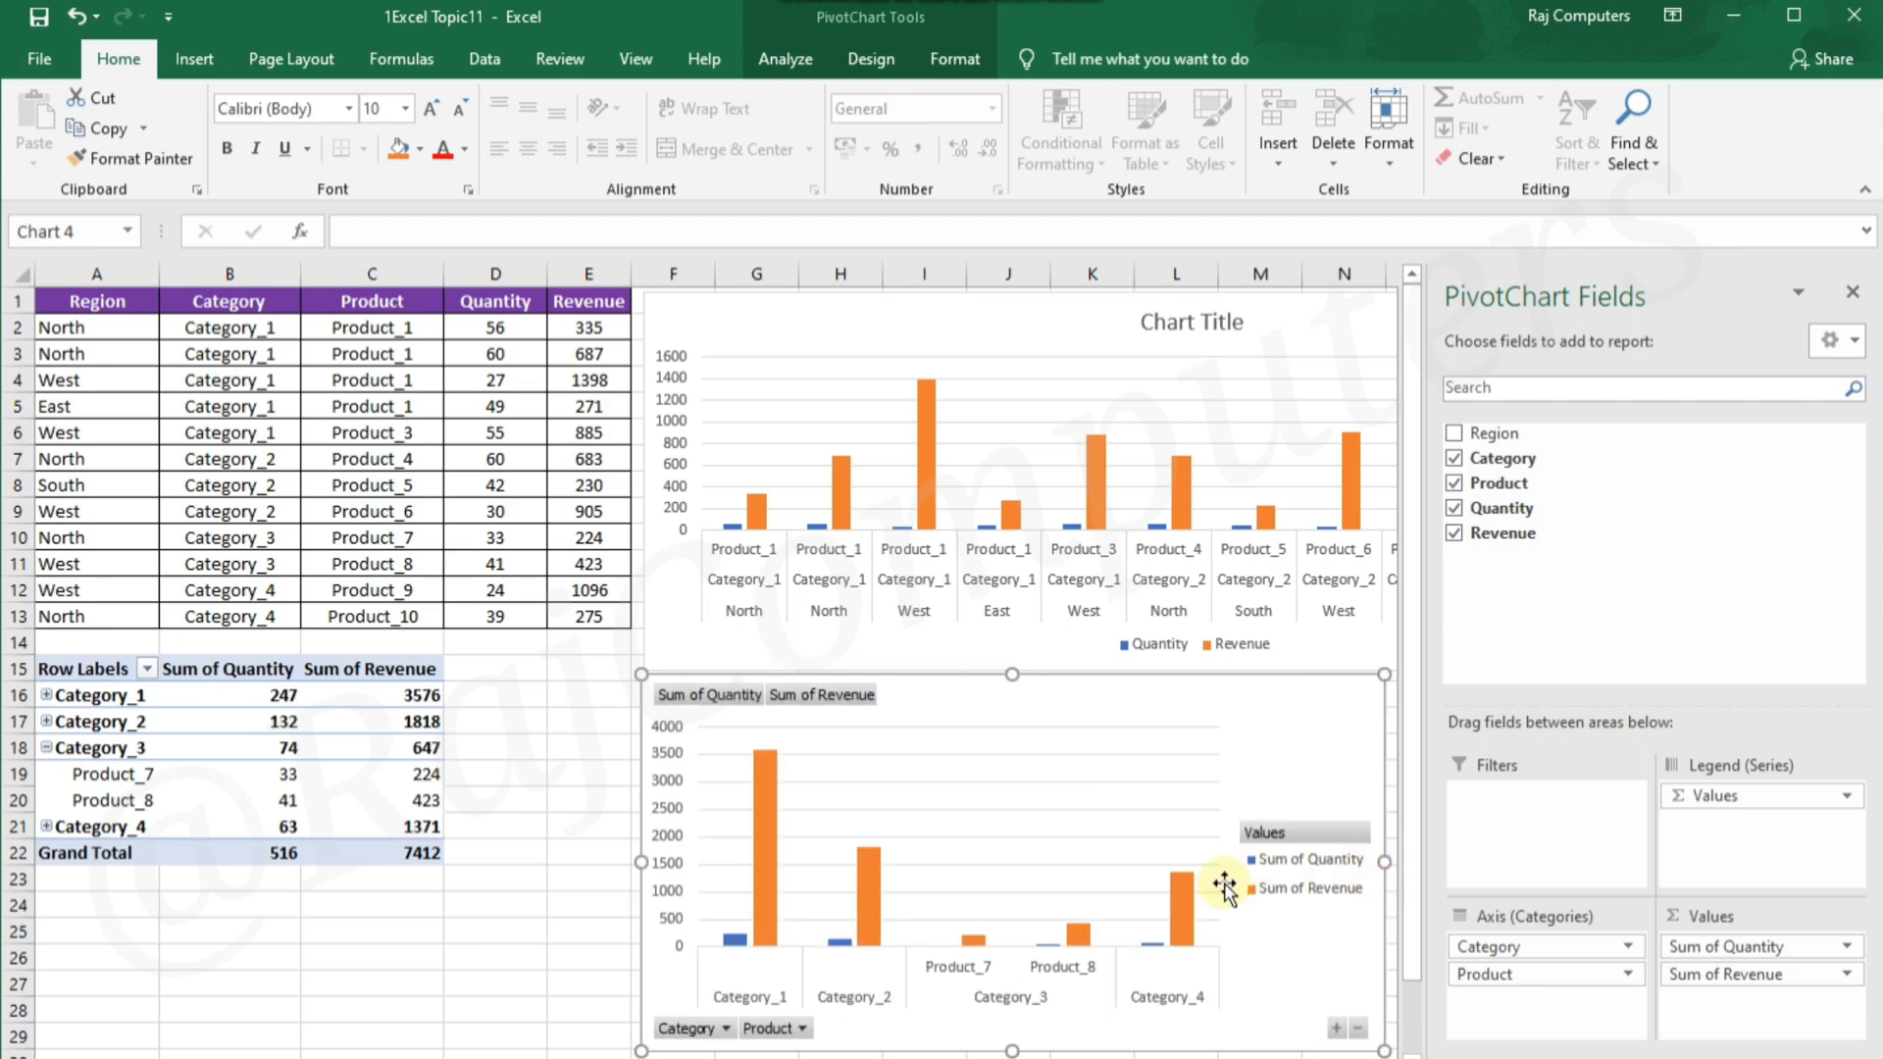
click(540, 737)
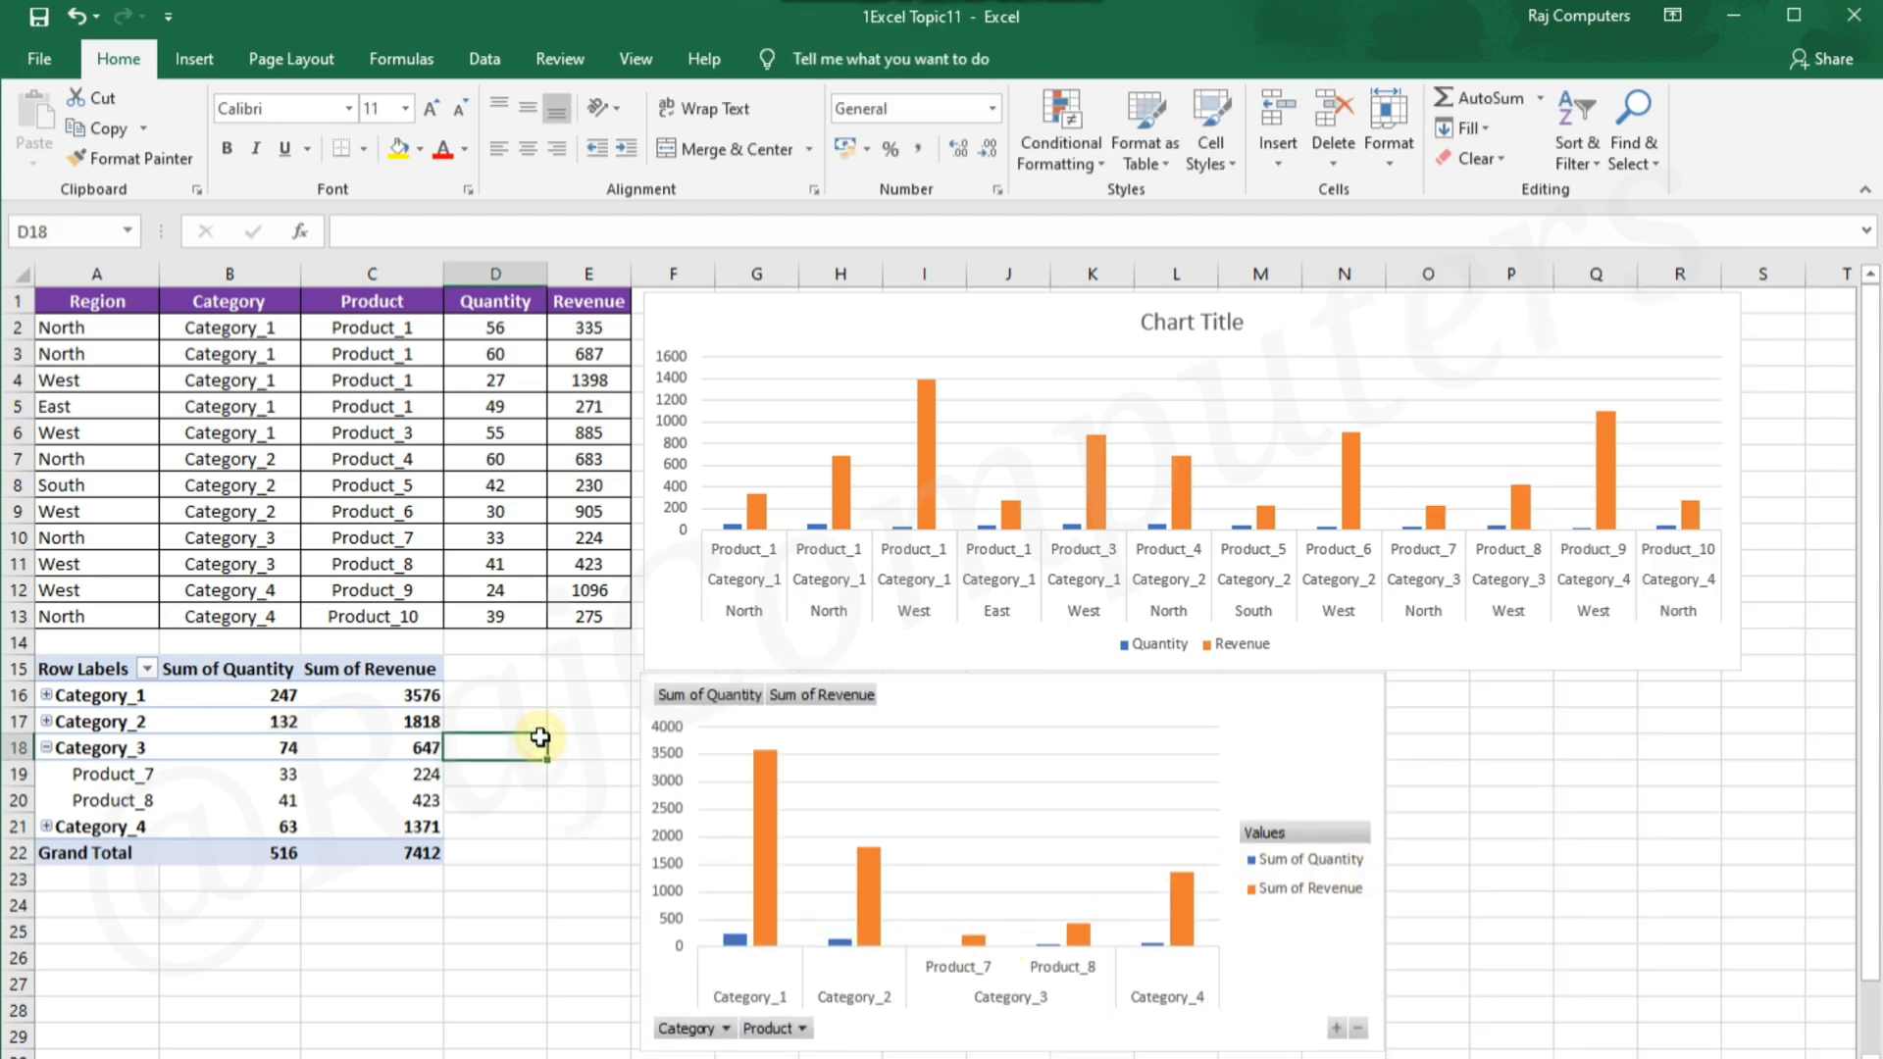